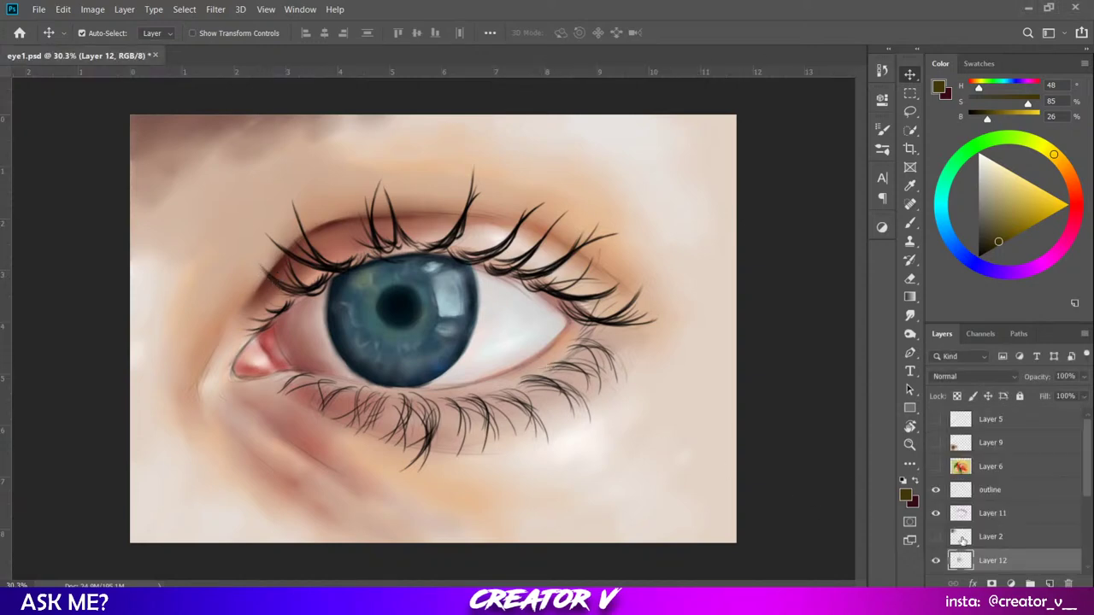
Add a new empty layer directly above Layer 8.
drag(1085, 462, 1082, 533)
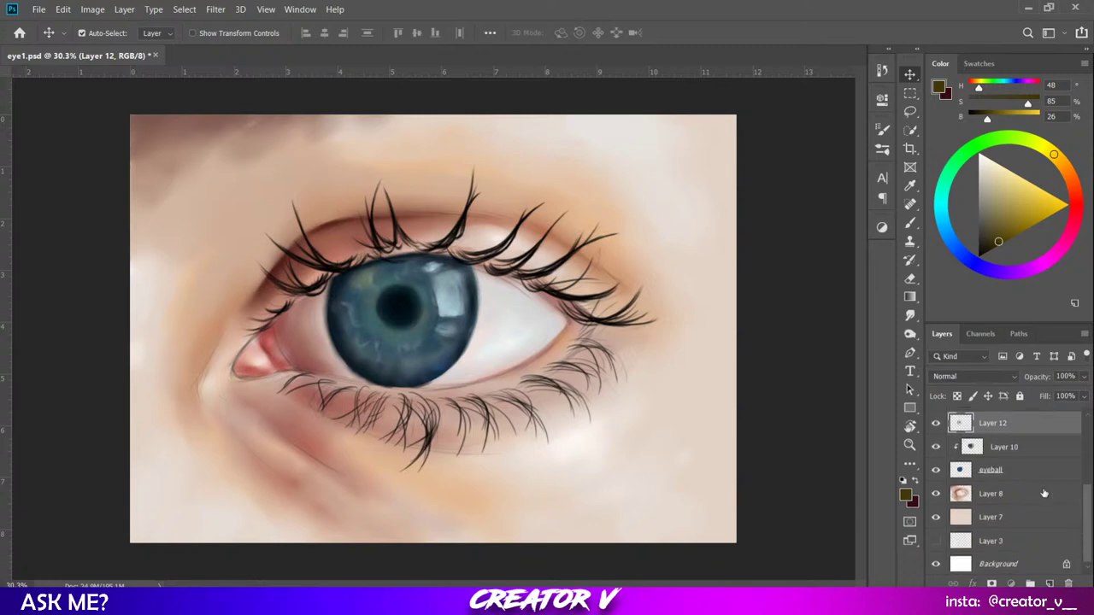
click(1014, 495)
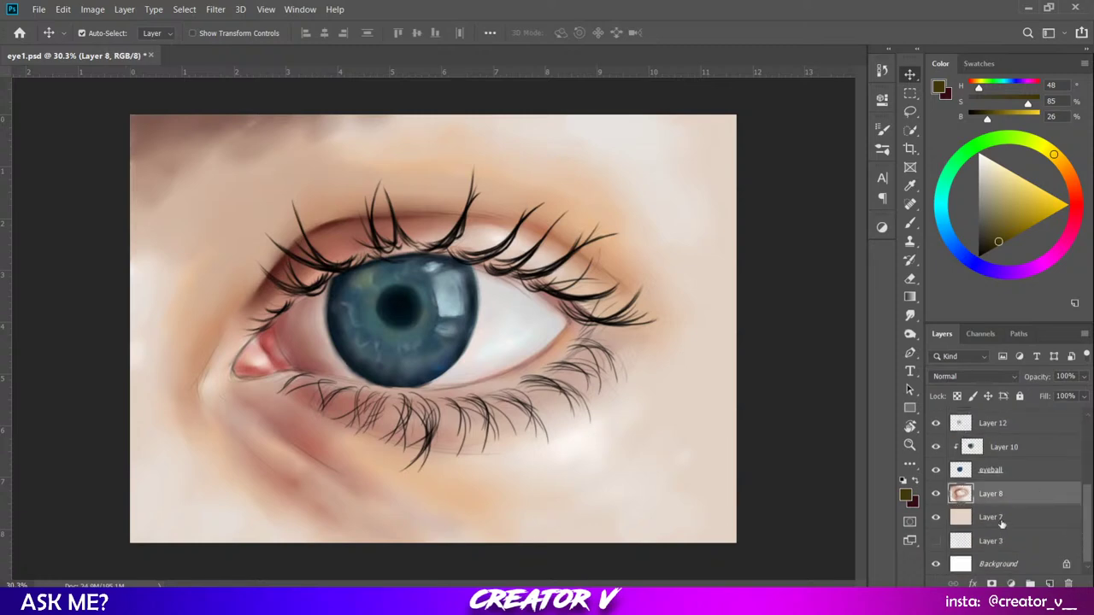
click(935, 495)
click(934, 495)
click(1050, 584)
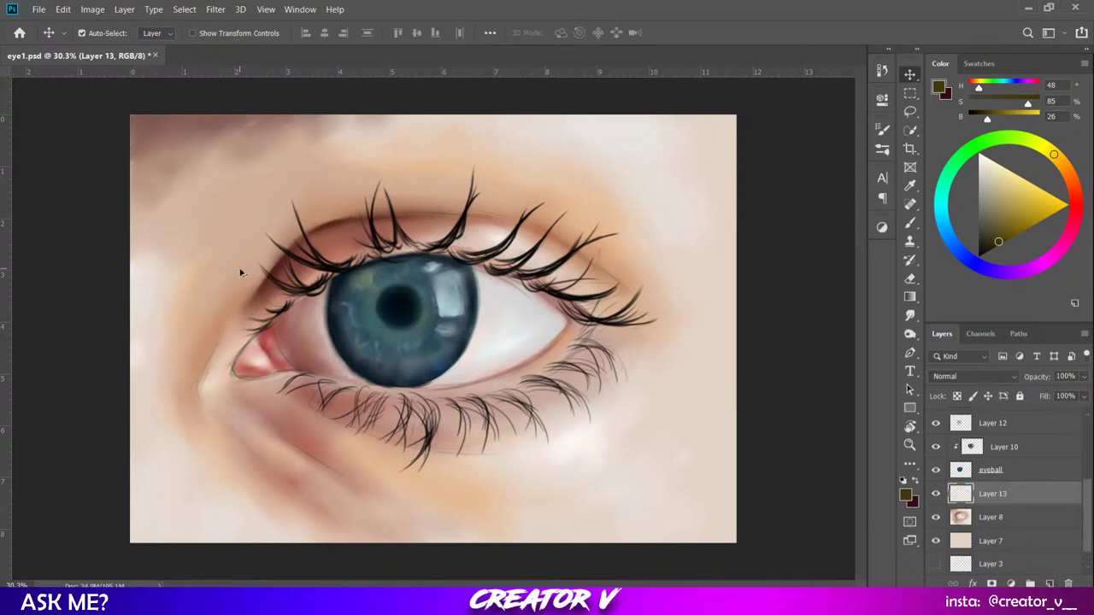
Choose the Brush tool and set the brush size to 50.
scroll(240, 271, up, 3)
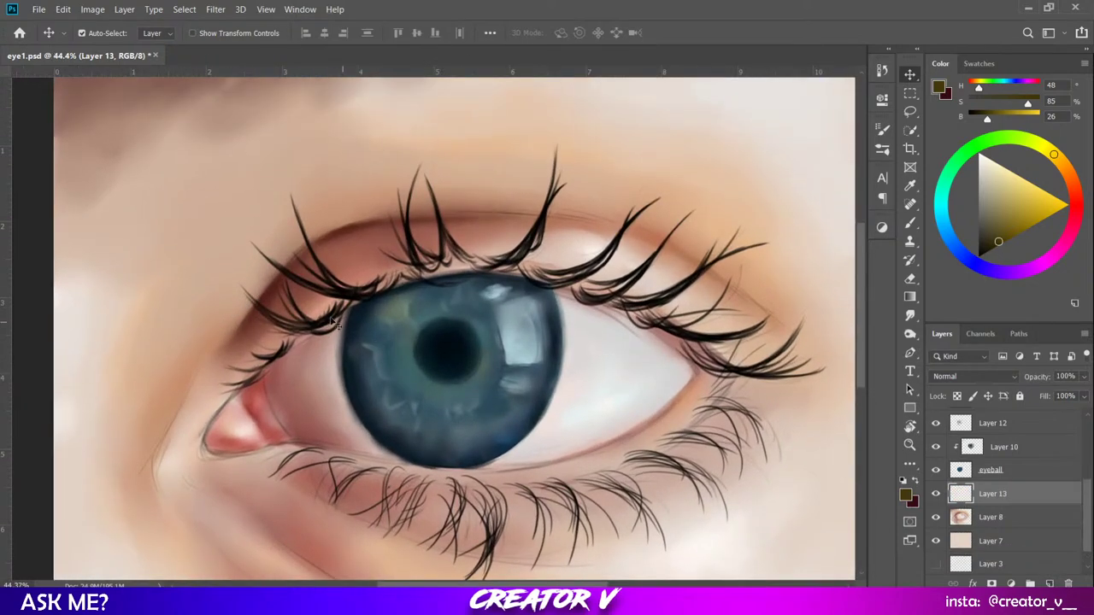
scroll(337, 329, down, 2)
scroll(338, 329, up, 1)
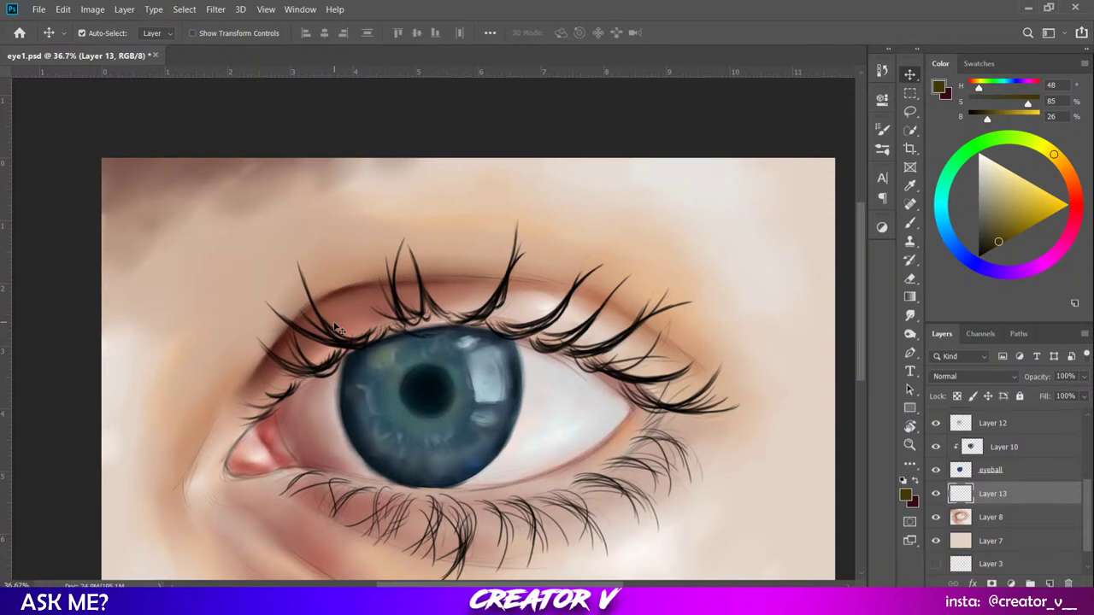
key(b)
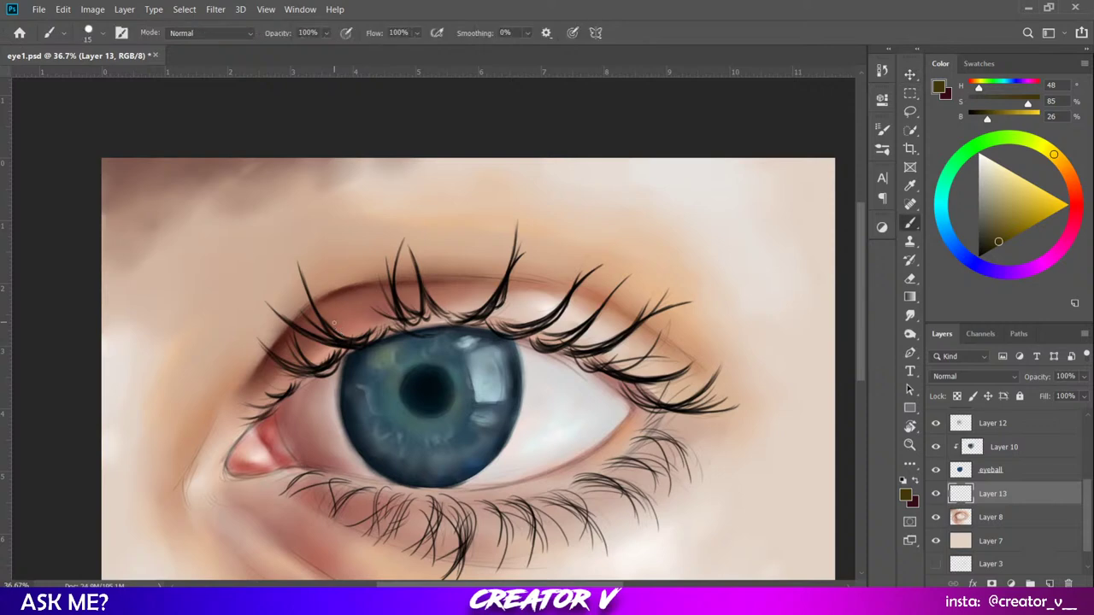
key(bracketright)
key(bracketright)
key(bracketright)
key(bracketright)
key(bracketright)
key(bracketright)
key(bracketright)
scroll(335, 322, down, 1)
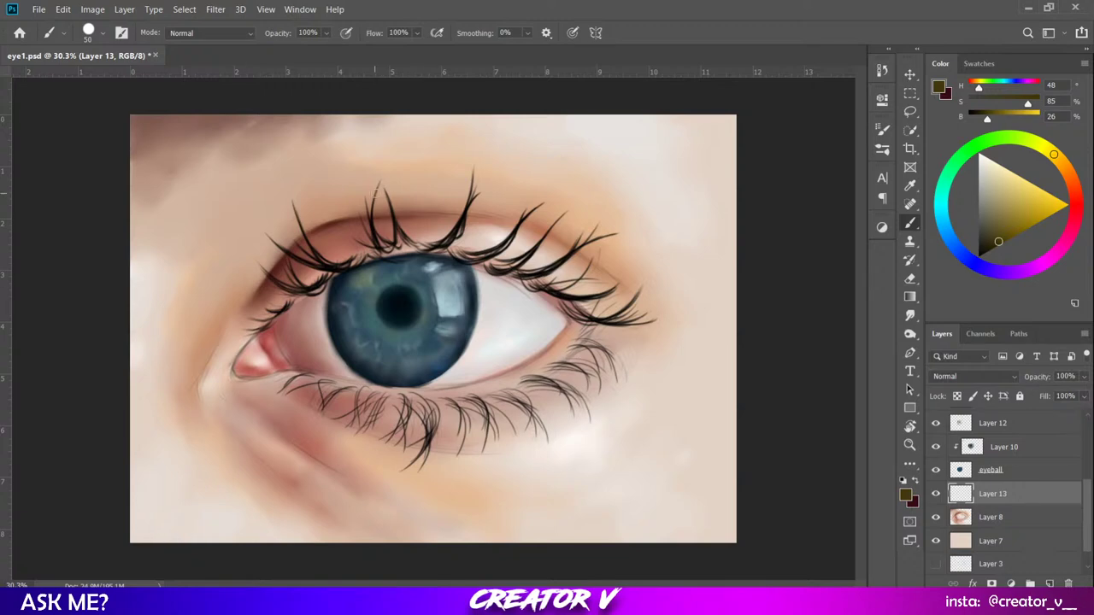
scroll(262, 205, up, 3)
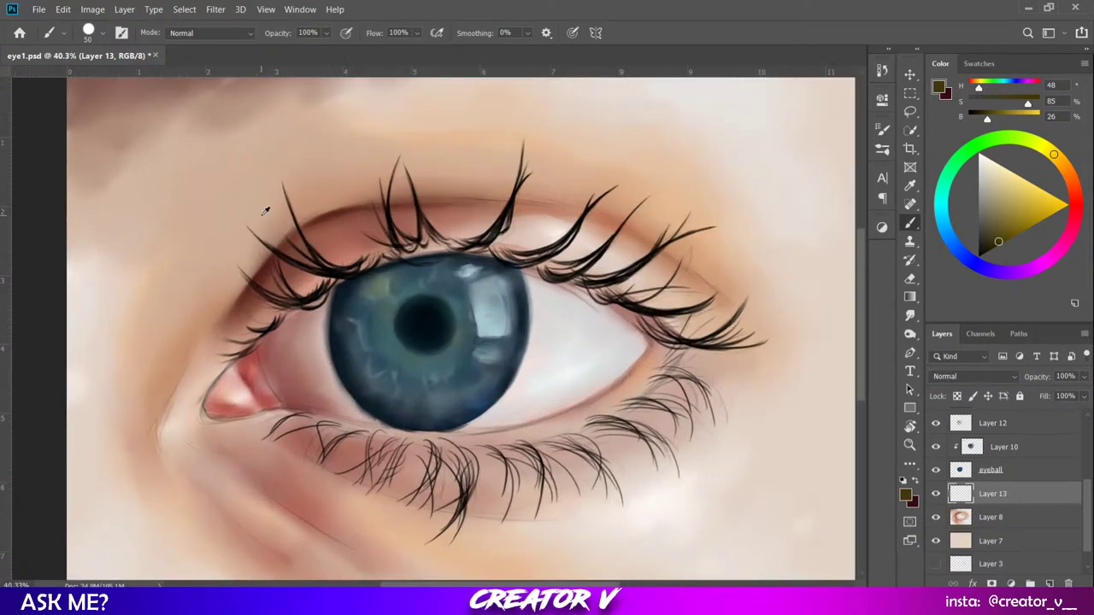
scroll(265, 210, up, 2)
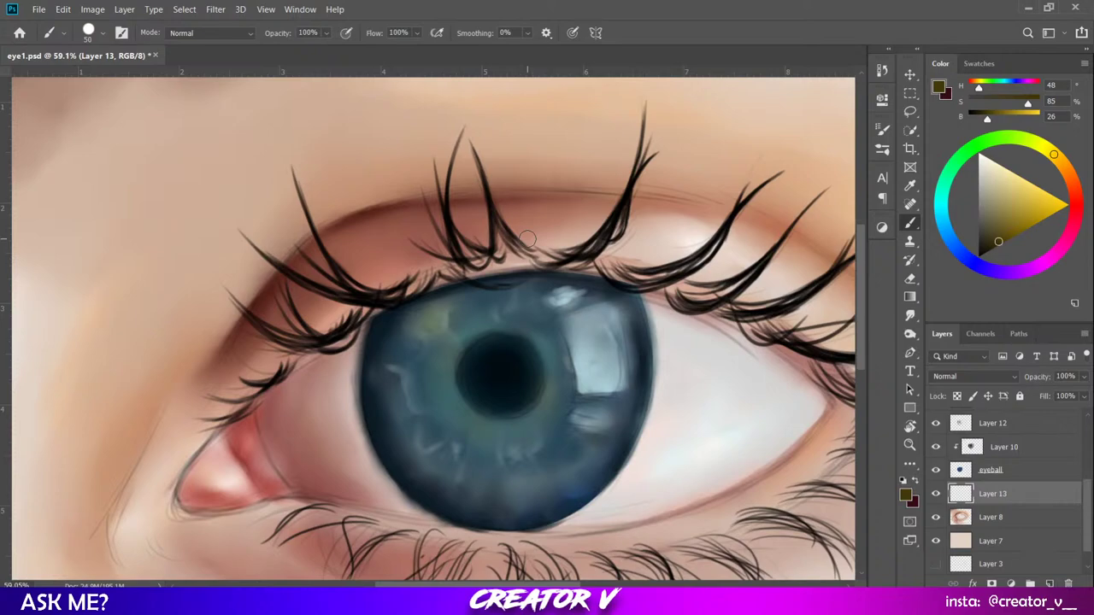
key(ctrl+minus)
key(ctrl+minus)
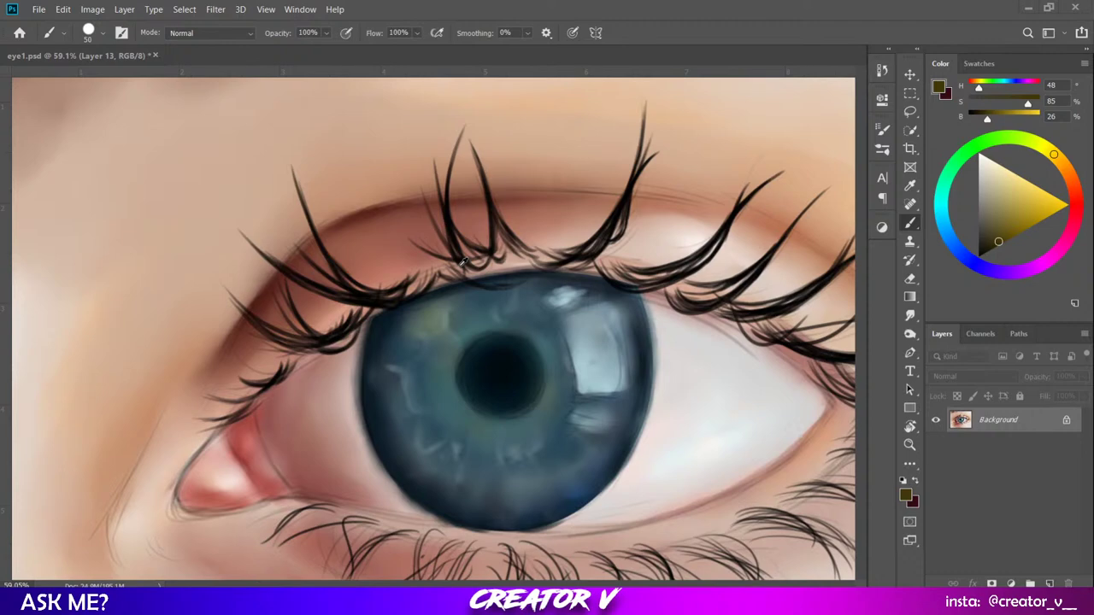
scroll(461, 261, down, 2)
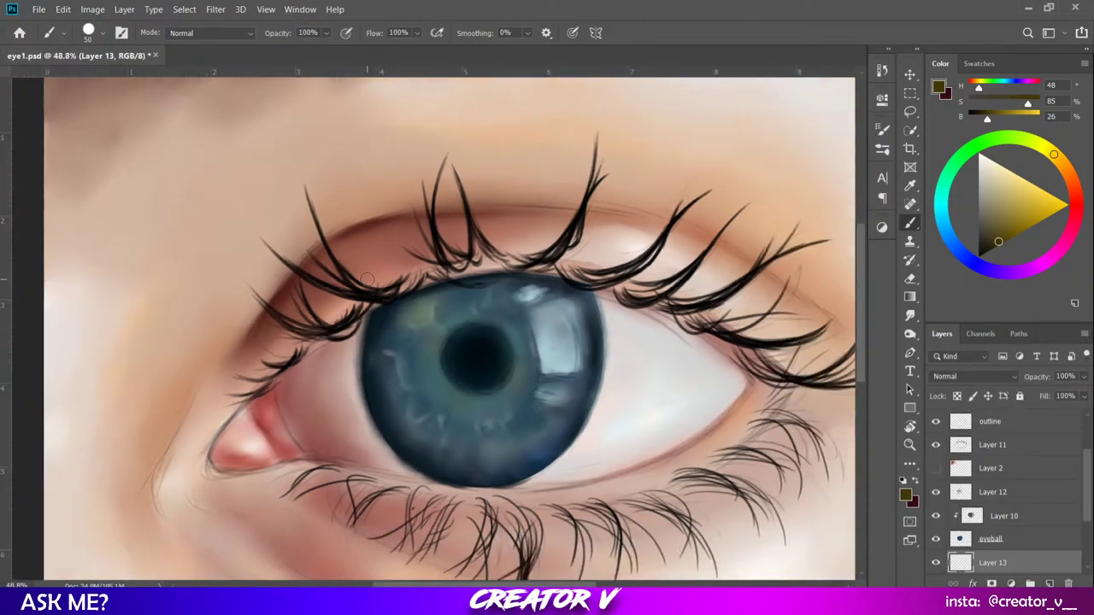
scroll(368, 279, down, 1)
scroll(367, 280, up, 1)
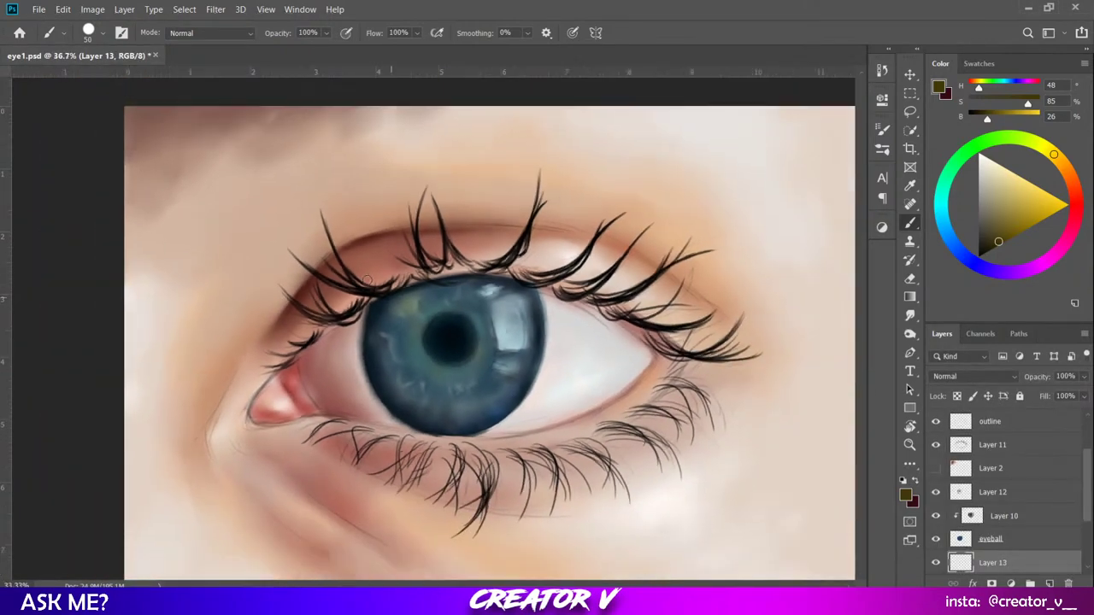
scroll(245, 255, down, 1)
scroll(243, 253, up, 2)
scroll(243, 252, down, 2)
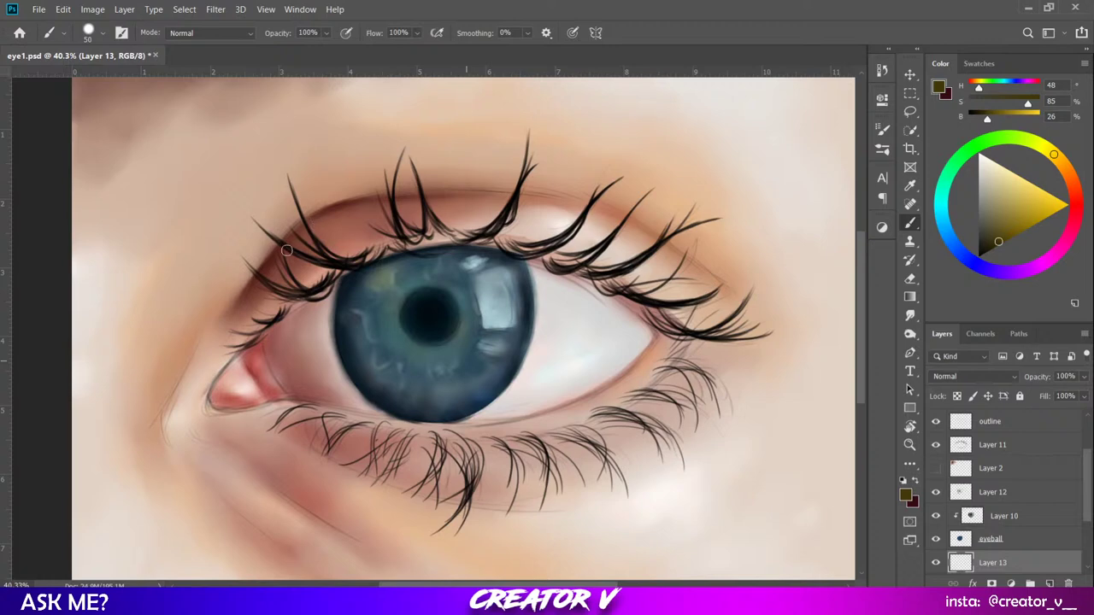
Enlarge the brush to size 125.
key(bracketright)
key(bracketright)
key(bracketright)
key(bracketright)
key(bracketright)
key(bracketright)
key(bracketright)
key(bracketright)
key(bracketleft)
key(bracketleft)
Sample the skin tone beside the inner eye corner and adjust the foreground colour to H 24, S 54, B 85.
alt+click(81, 446)
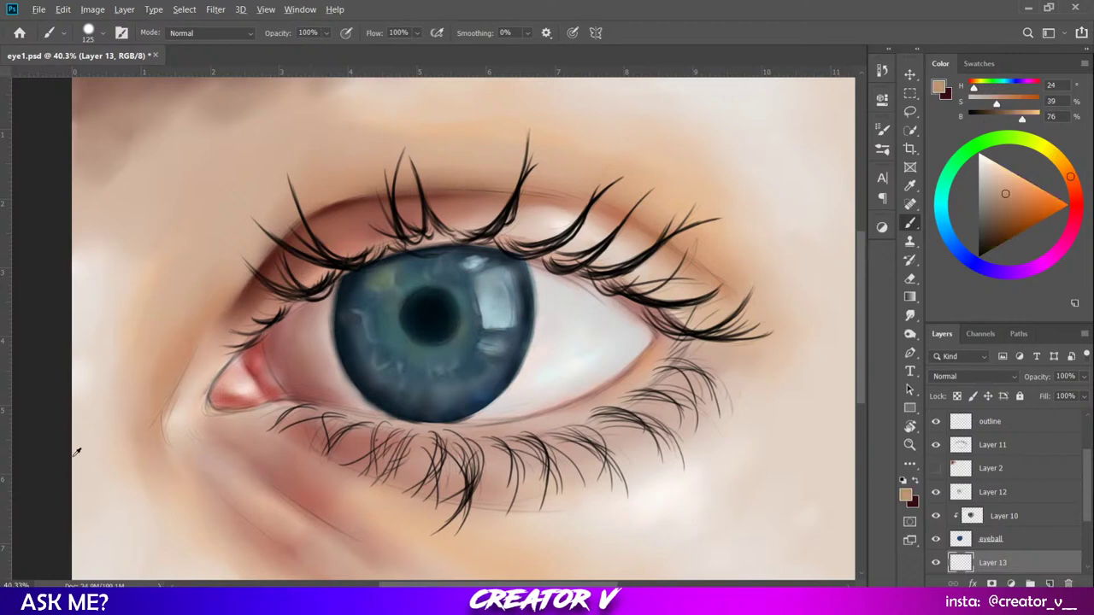
click(1013, 190)
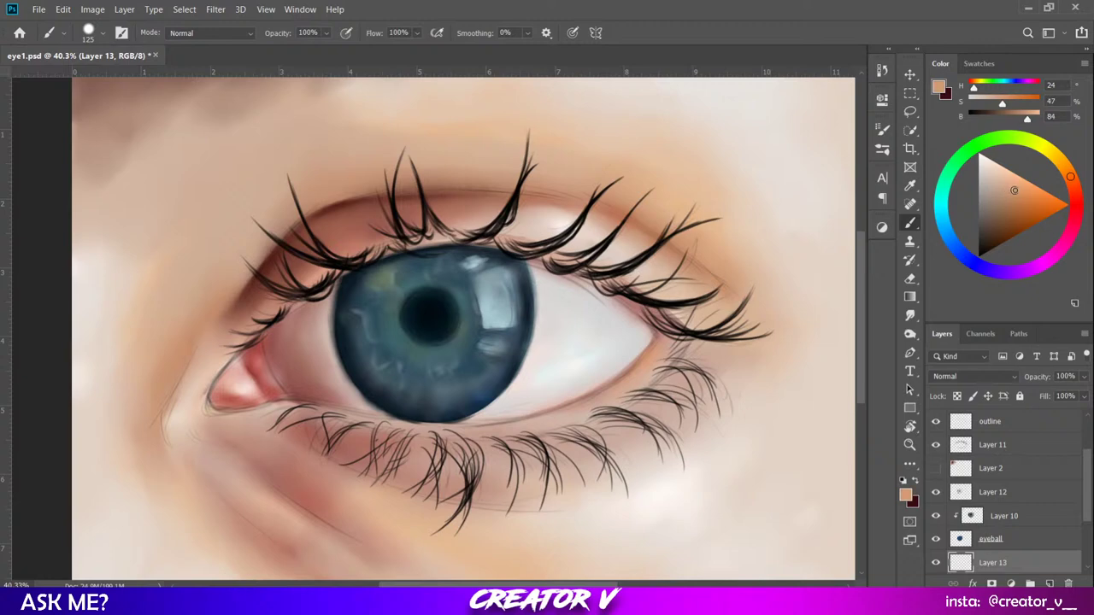
drag(1014, 190, 1019, 192)
Set the Eyedropper's sample size to 3 by 3 Average and sample the skin tone at the painting's edge.
click(910, 187)
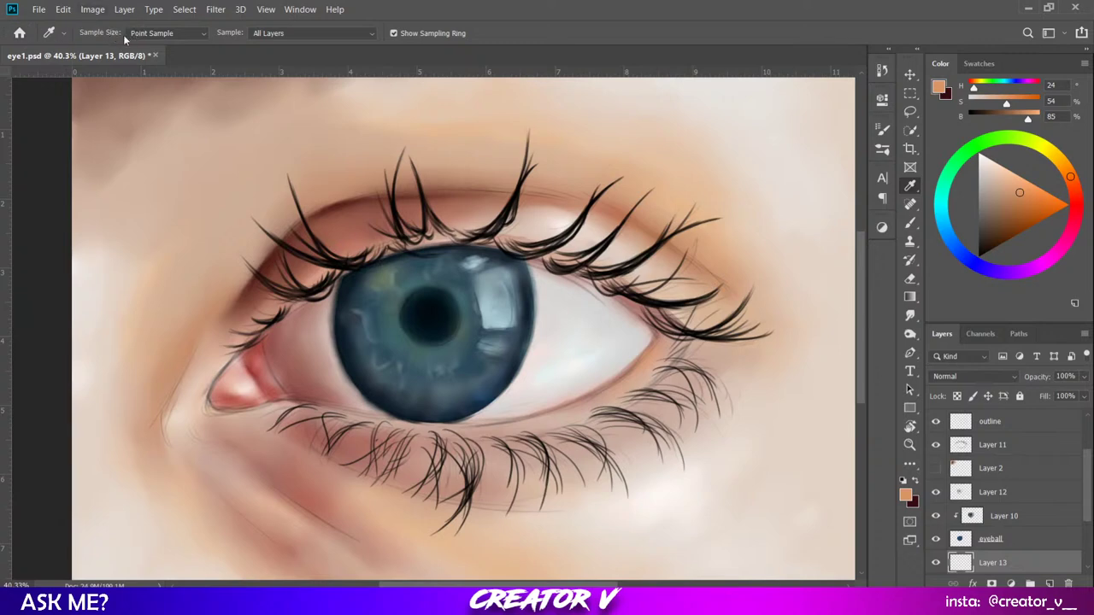
click(205, 36)
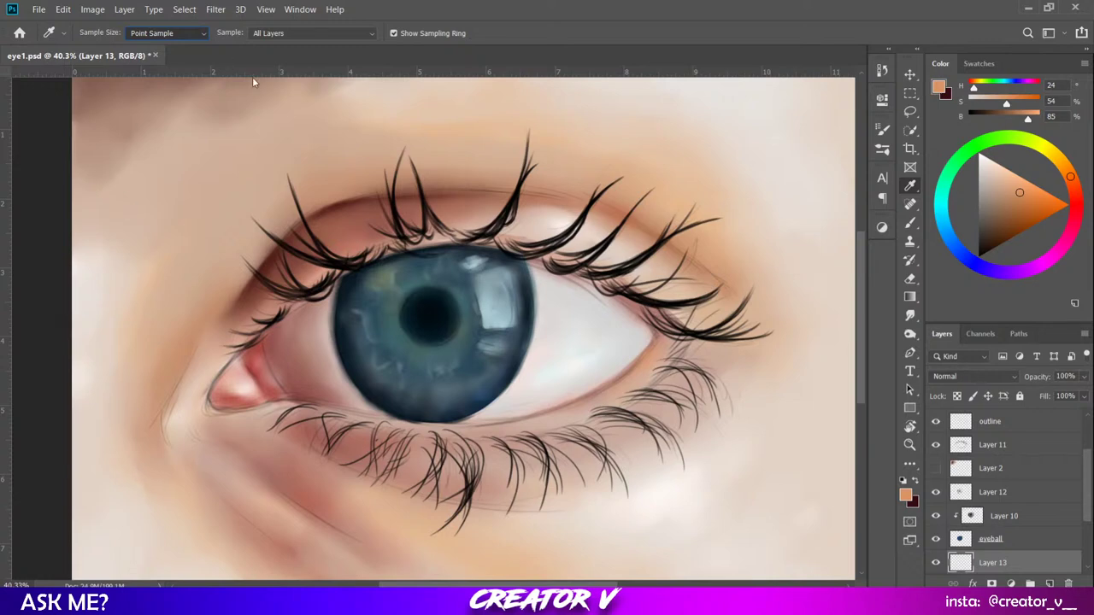
click(166, 32)
click(167, 50)
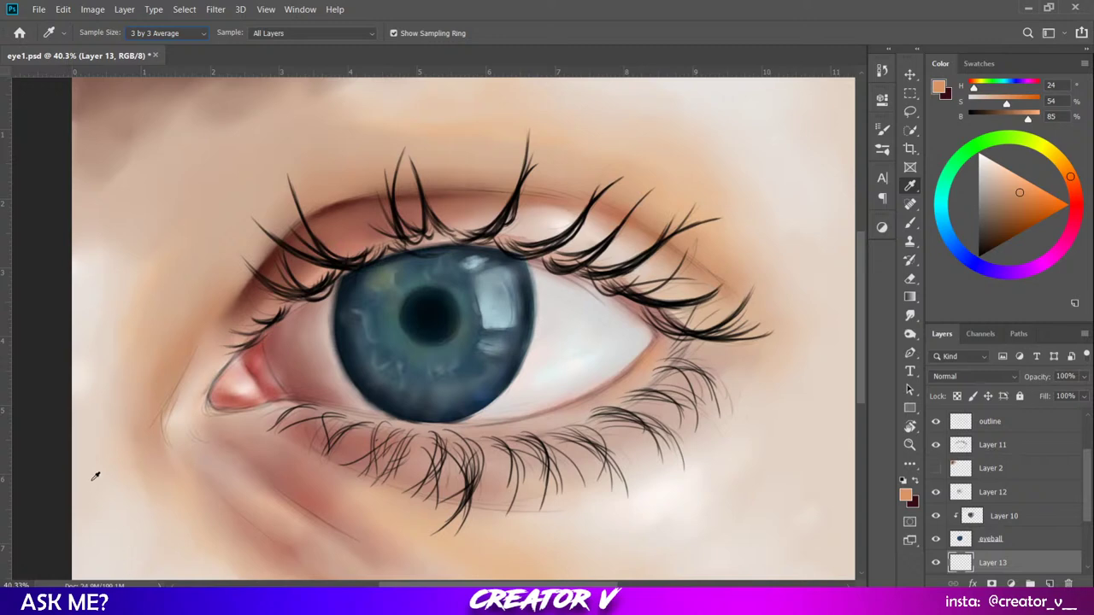
click(82, 446)
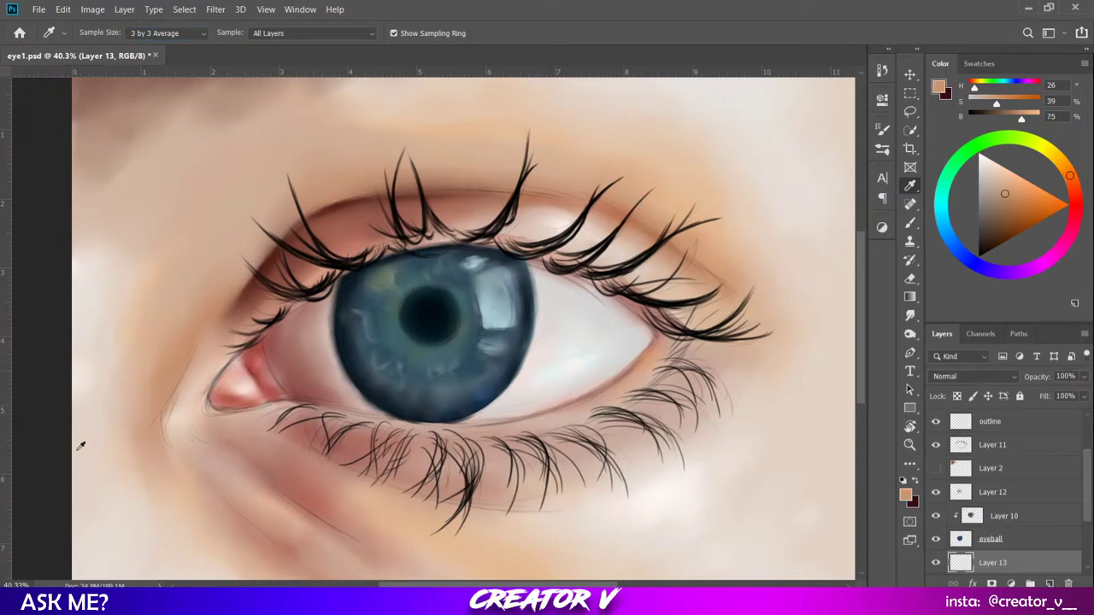
click(81, 443)
Change the Eyedropper's sample size to 5 by 5 Average and resample the skin tone at the painting's edge.
click(167, 32)
click(156, 74)
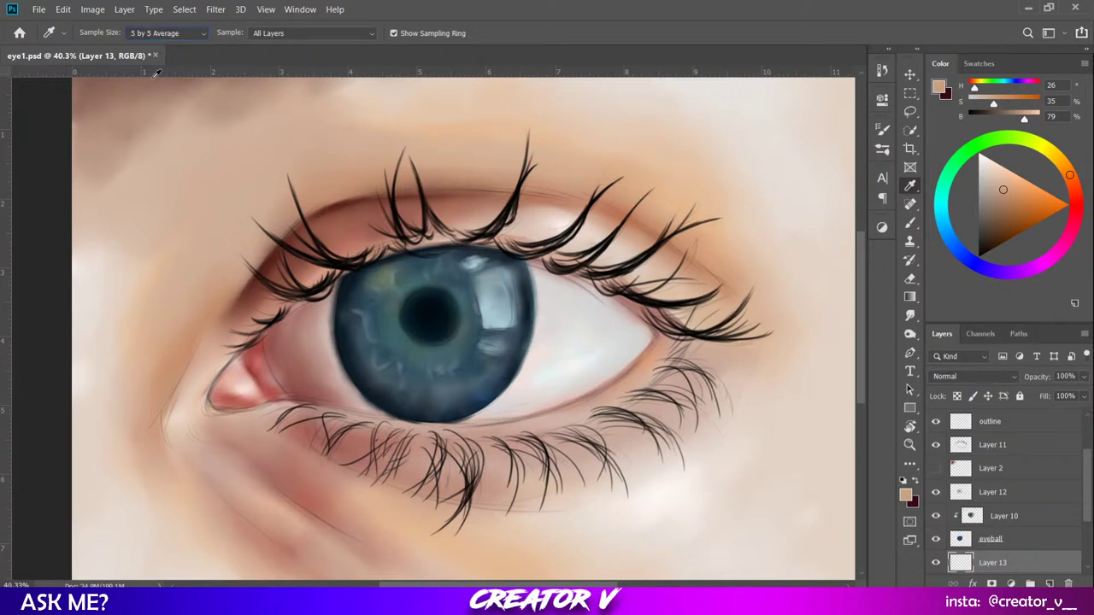
click(76, 445)
click(75, 448)
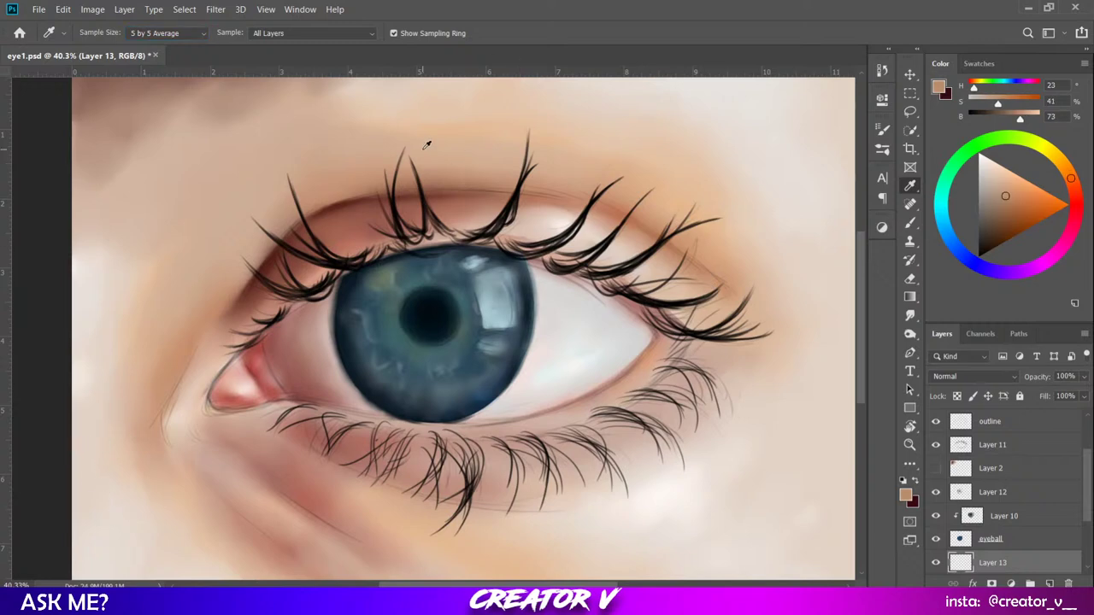
Return to the Brush tool, adjust the foreground colour to H 23, S 47, B 80 and enlarge the brush to size 600.
key(b)
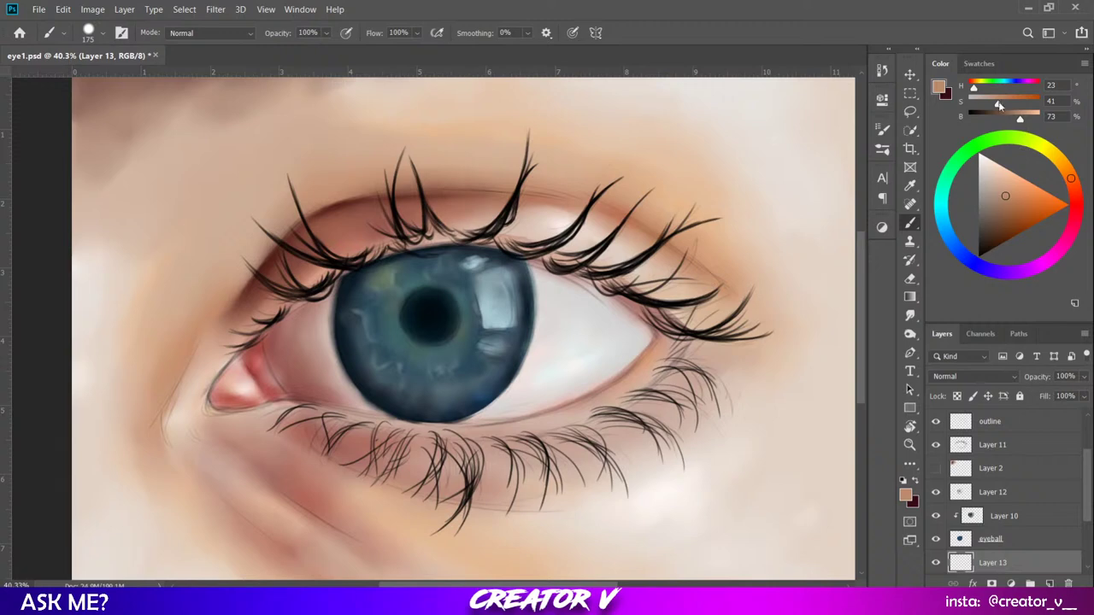
drag(1007, 196, 1012, 193)
key(bracketright)
key(bracketright)
scroll(328, 210, down, 2)
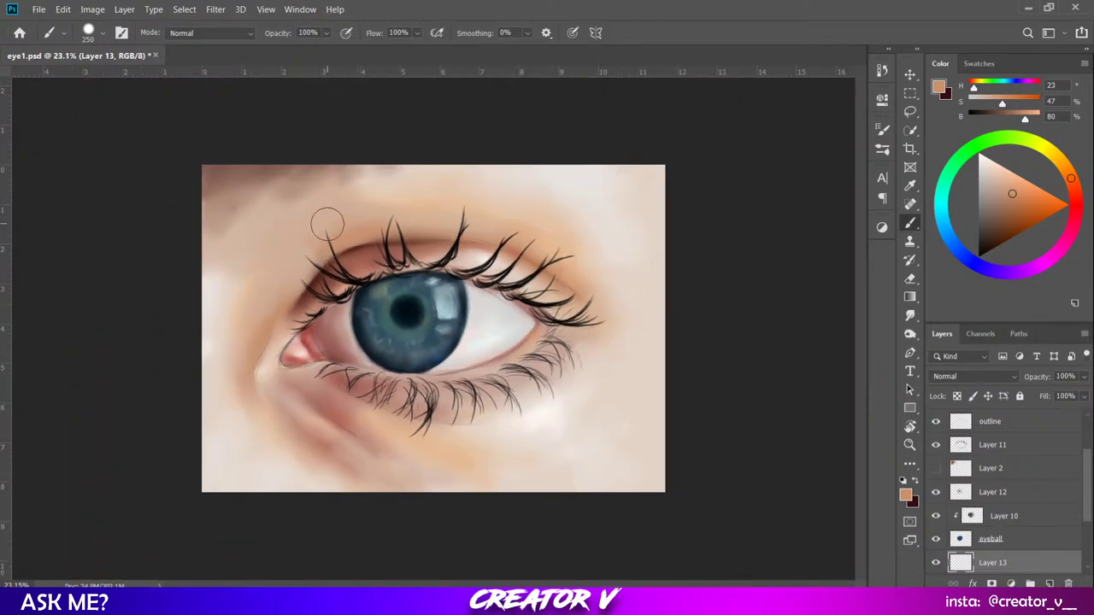
key(bracketright)
key(bracketright)
key(bracketright)
key(bracketright)
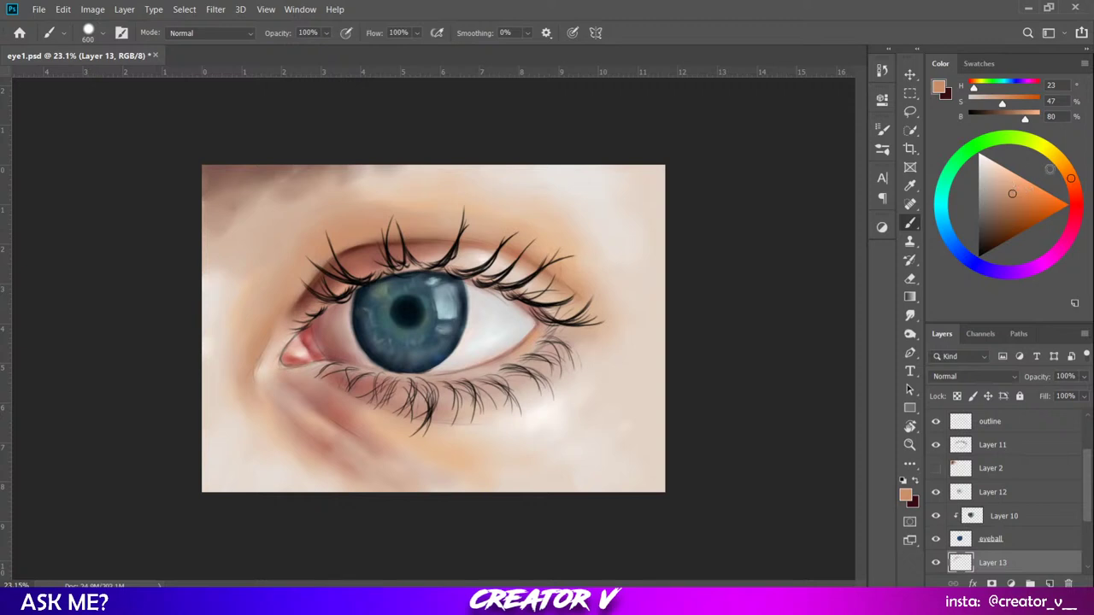
Paint soft warm-orange shading (H 31, S 54, B 90) on the skin above the upper eyelid and below the lower lashes.
drag(1069, 168, 1067, 169)
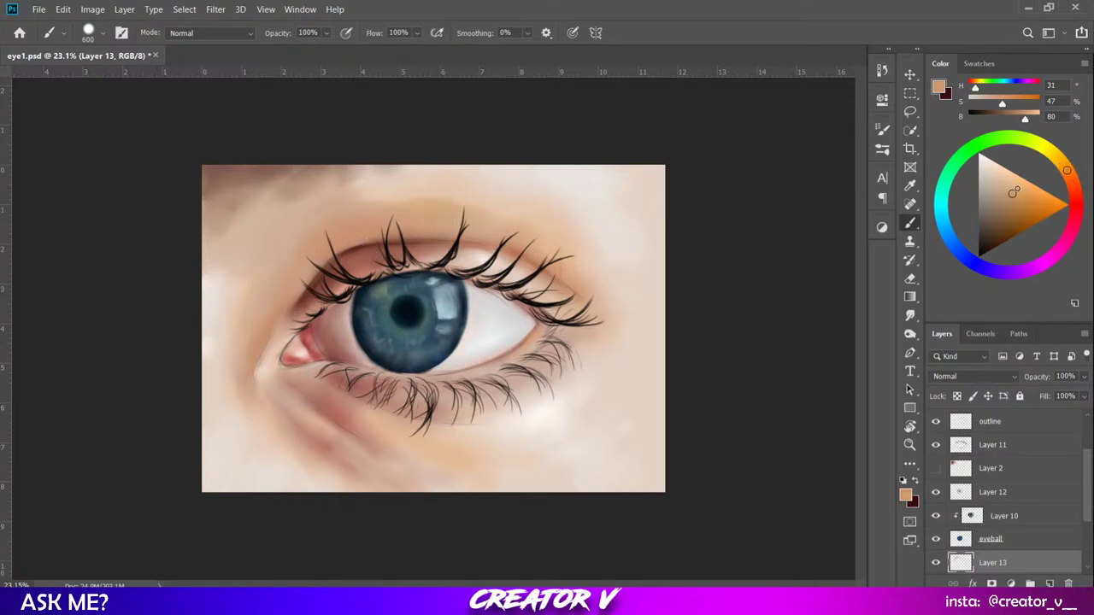
drag(1017, 190, 1022, 189)
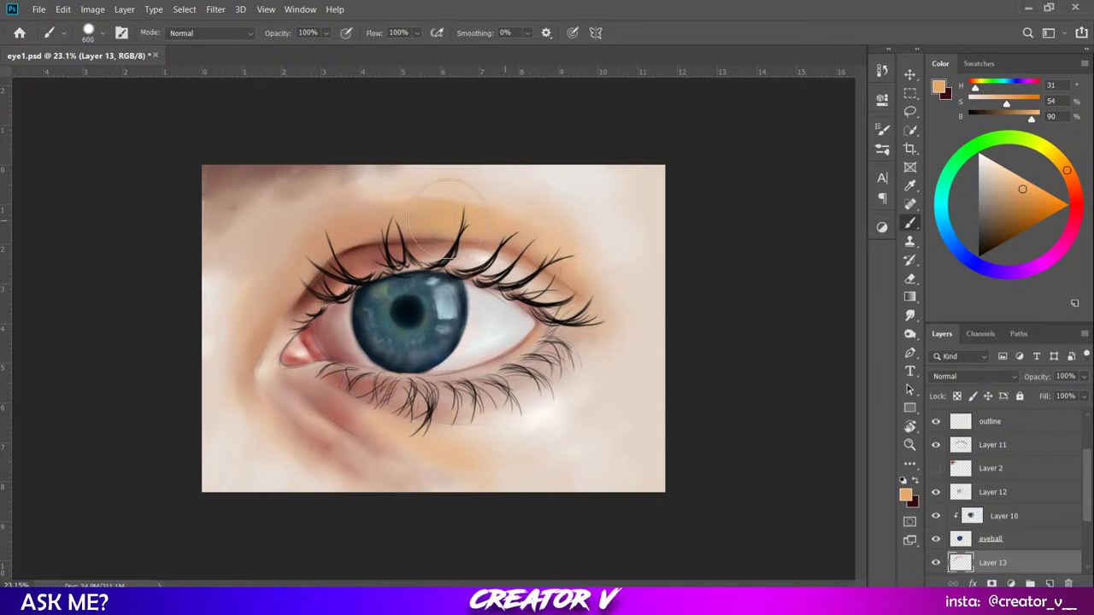
mouse_move(448, 219)
mouse_down()
mouse_move(502, 209)
mouse_move(398, 205)
mouse_move(460, 197)
mouse_move(515, 214)
mouse_up()
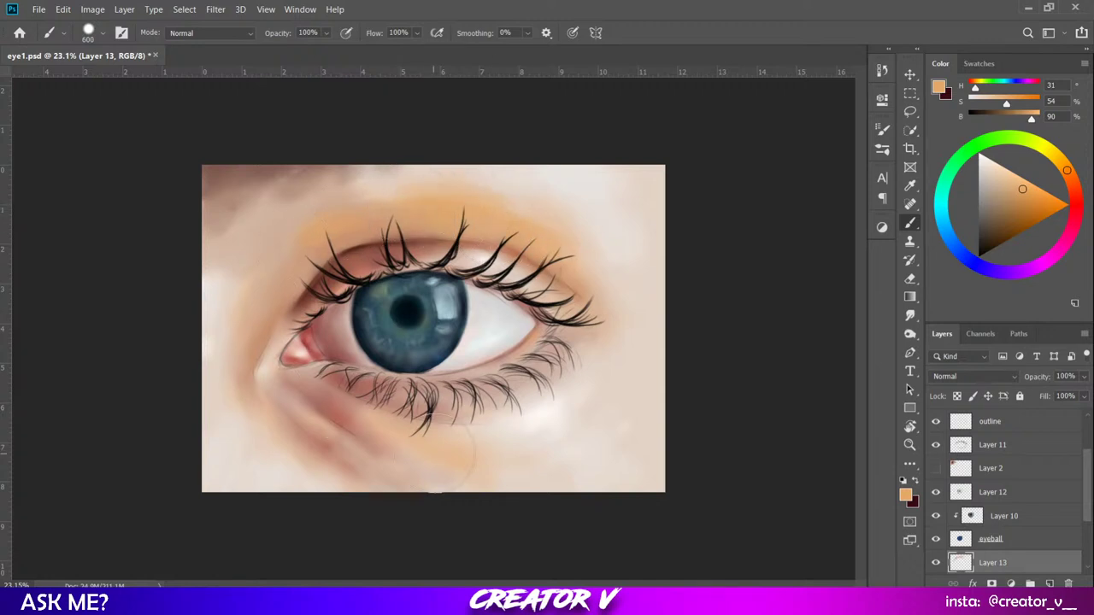
mouse_move(476, 446)
mouse_down()
mouse_move(501, 435)
mouse_move(495, 452)
mouse_move(431, 448)
mouse_up()
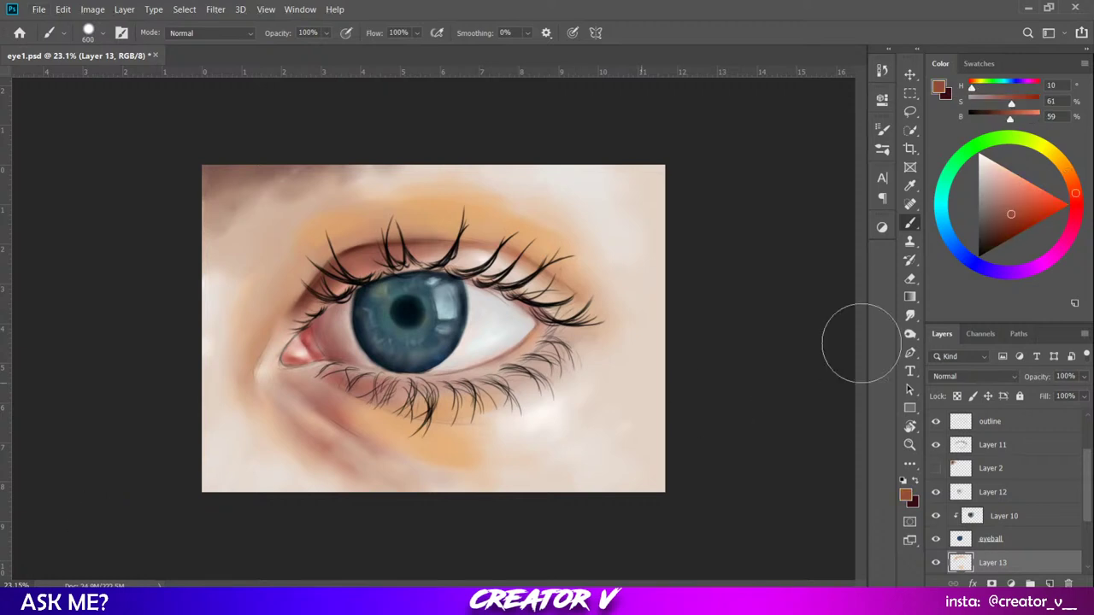
Paint red shading, starting from about H 10, S 73, B 72 and continuing lighter, on the skin folds below the inner eye corner.
drag(1021, 211, 1022, 206)
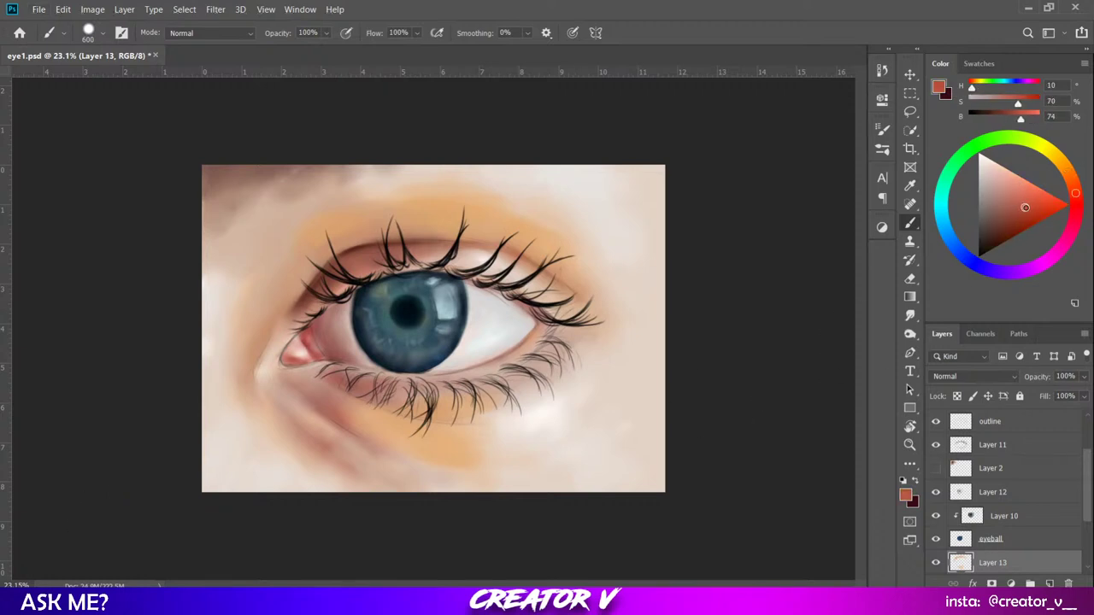
drag(361, 428, 355, 409)
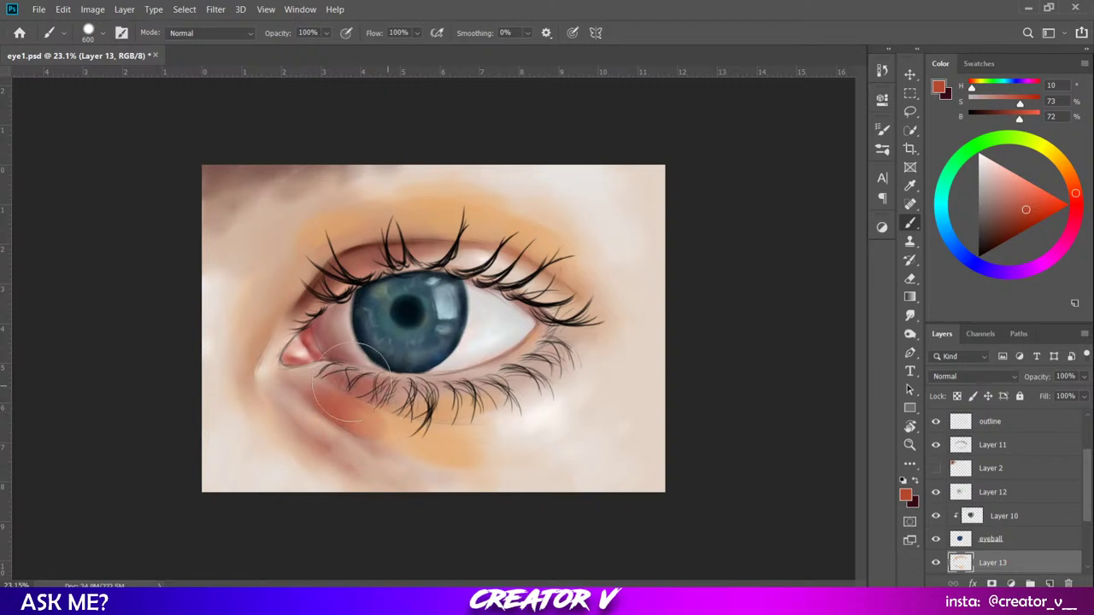
mouse_move(358, 388)
mouse_down()
mouse_move(320, 396)
mouse_move(367, 410)
mouse_move(413, 462)
mouse_move(353, 483)
mouse_move(341, 470)
mouse_move(367, 465)
mouse_up()
drag(1025, 210, 1016, 203)
mouse_move(288, 431)
mouse_down()
mouse_move(337, 455)
mouse_move(279, 403)
mouse_move(322, 425)
mouse_move(277, 390)
mouse_move(358, 464)
mouse_move(318, 411)
mouse_move(384, 465)
mouse_move(315, 416)
mouse_move(422, 469)
mouse_move(282, 412)
mouse_move(303, 435)
mouse_move(255, 375)
mouse_move(310, 447)
mouse_move(257, 372)
mouse_move(301, 445)
mouse_up()
Sample the peach tone below the lower lashes, blend it into the red shading and set the colour to H 27, S 49, B 86.
alt+click(415, 420)
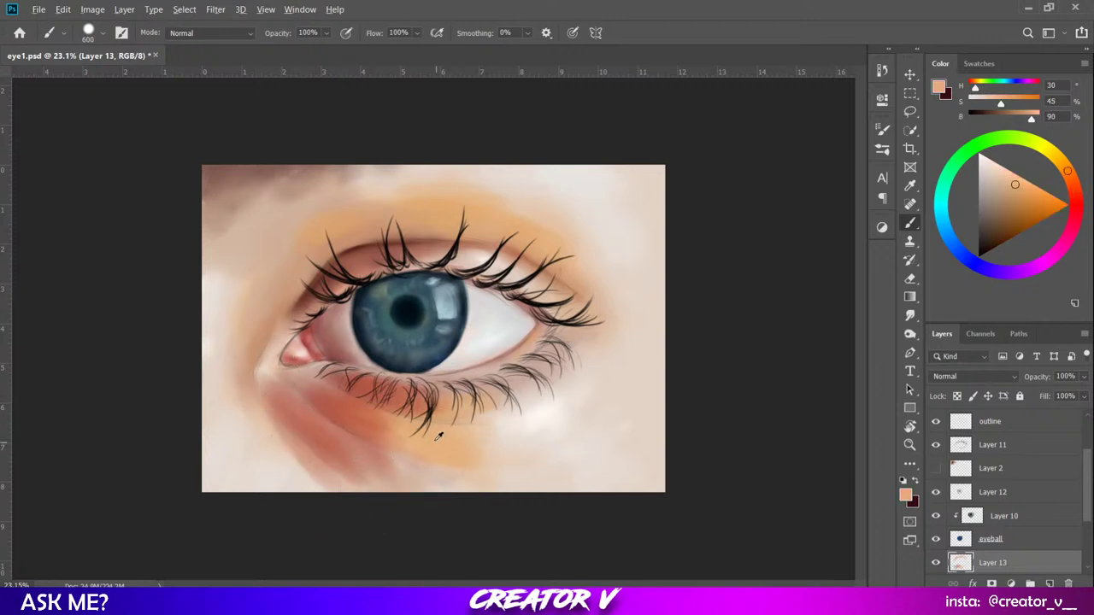
mouse_move(389, 427)
mouse_down()
mouse_move(373, 432)
mouse_move(453, 444)
mouse_up()
click(1017, 190)
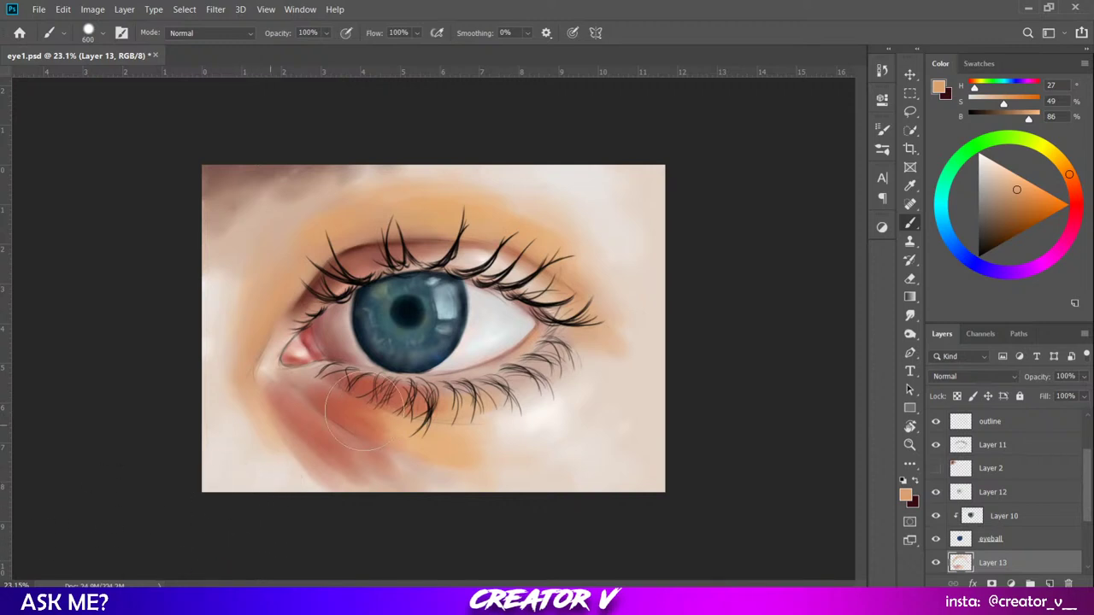
Sample the red fold shading, paint it onto the lower skin corner beside the nose and lighten the colour to H 12, S 35, B 84.
alt+click(340, 453)
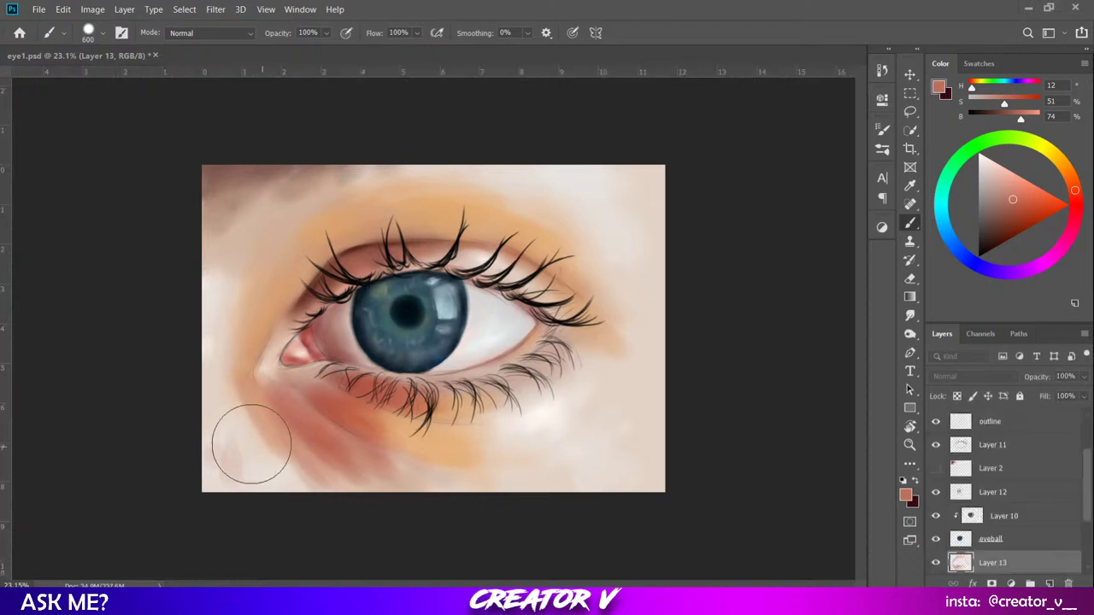
mouse_move(210, 421)
mouse_down()
mouse_move(229, 460)
mouse_move(246, 472)
mouse_move(223, 433)
mouse_move(247, 457)
mouse_move(221, 424)
mouse_move(241, 478)
mouse_move(220, 406)
mouse_move(266, 483)
mouse_move(207, 429)
mouse_move(221, 473)
mouse_move(259, 471)
mouse_up()
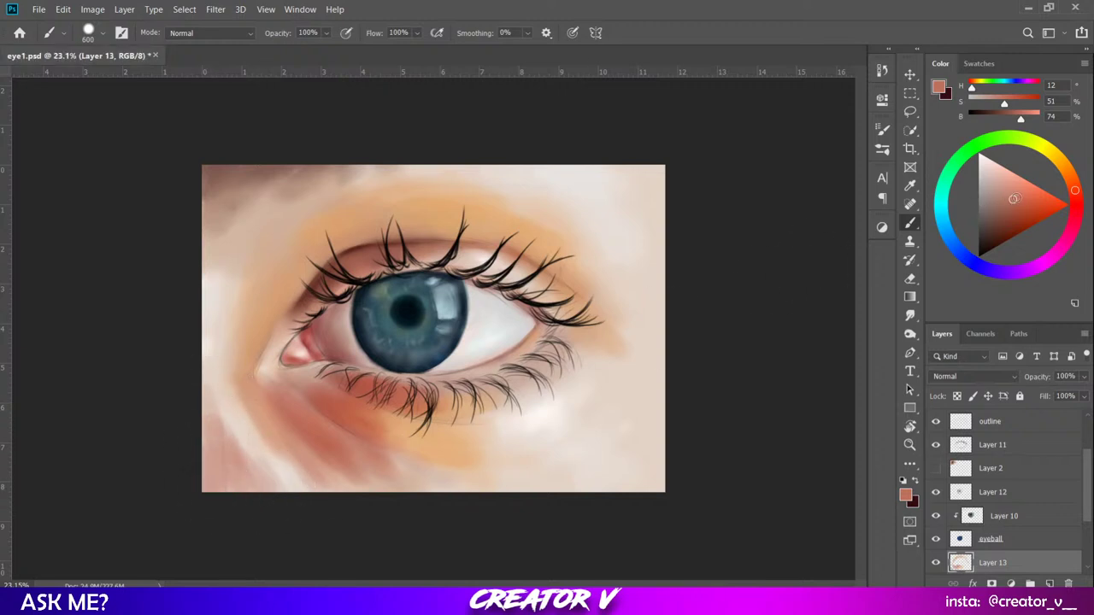
drag(1013, 199, 1004, 186)
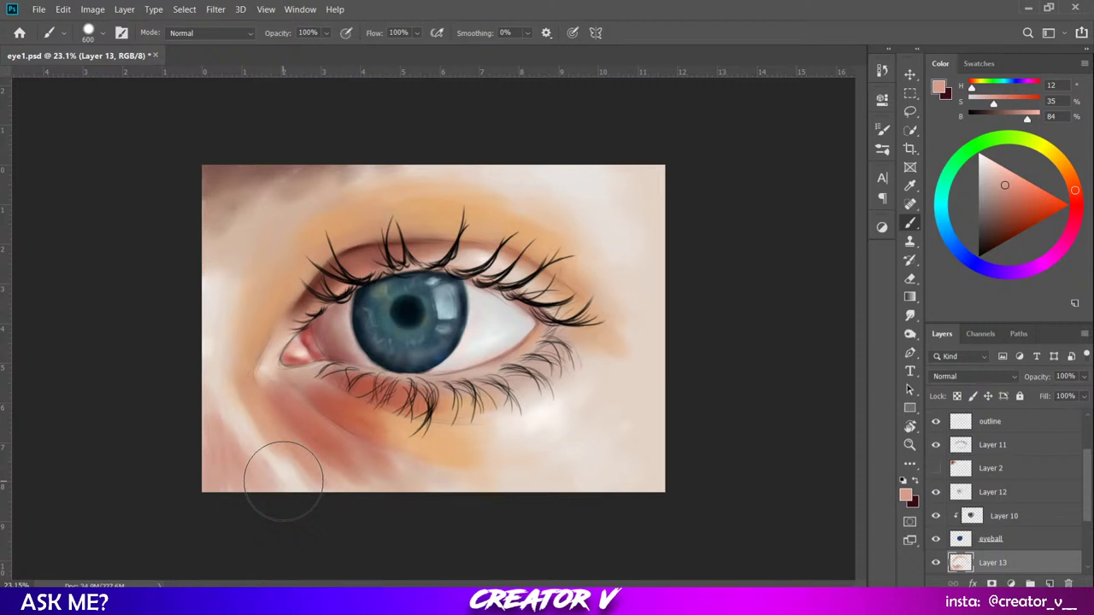
Show the reference photo on Layer 2 and examine its eye and surrounding skin up close.
click(934, 468)
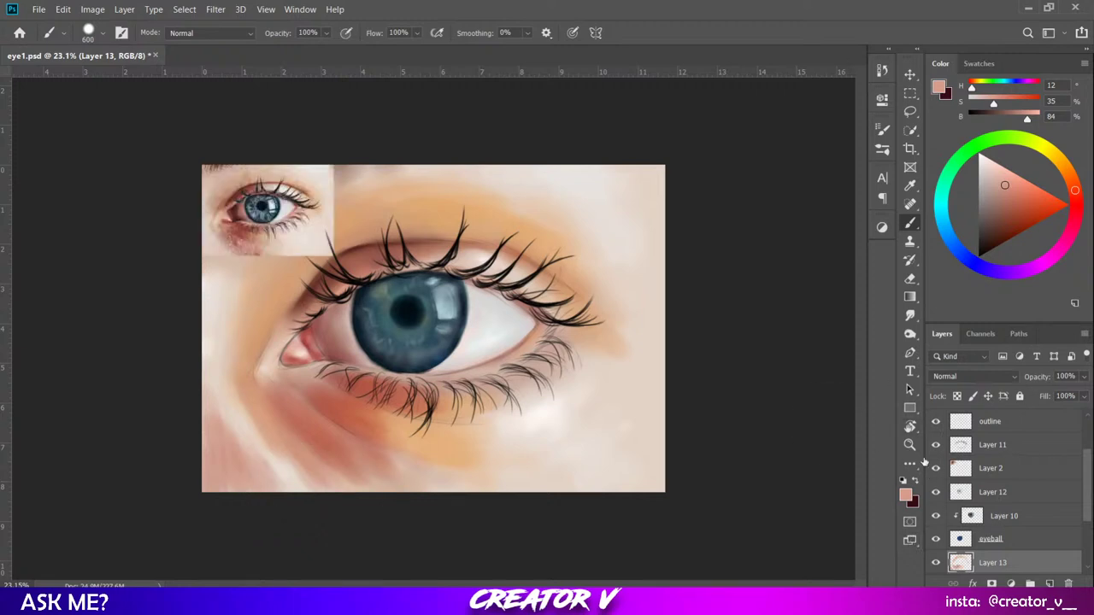
scroll(227, 197, up, 6)
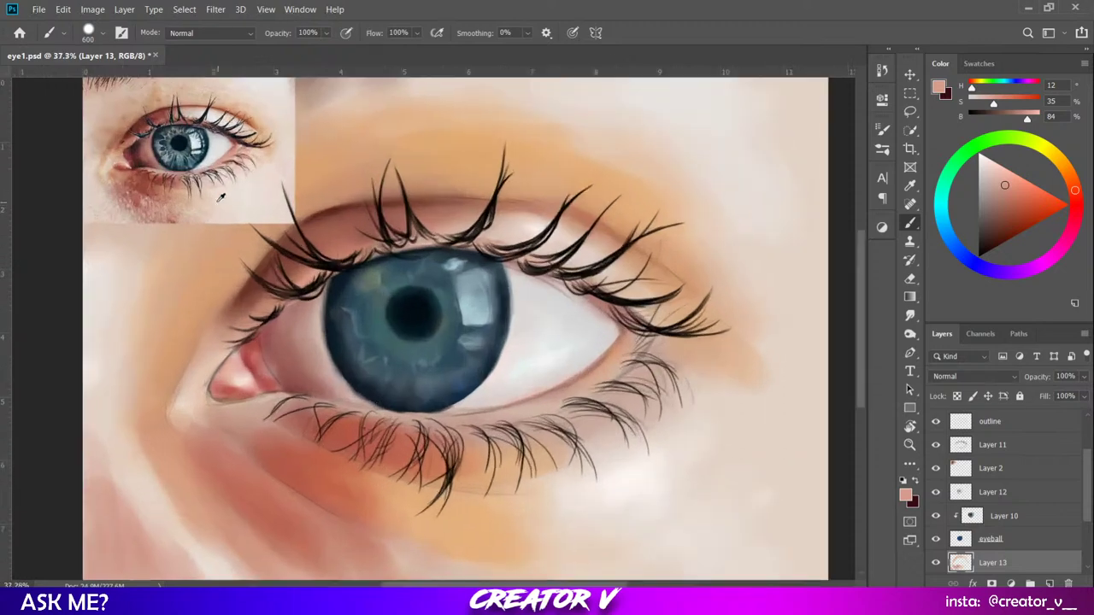
scroll(154, 252, up, 2)
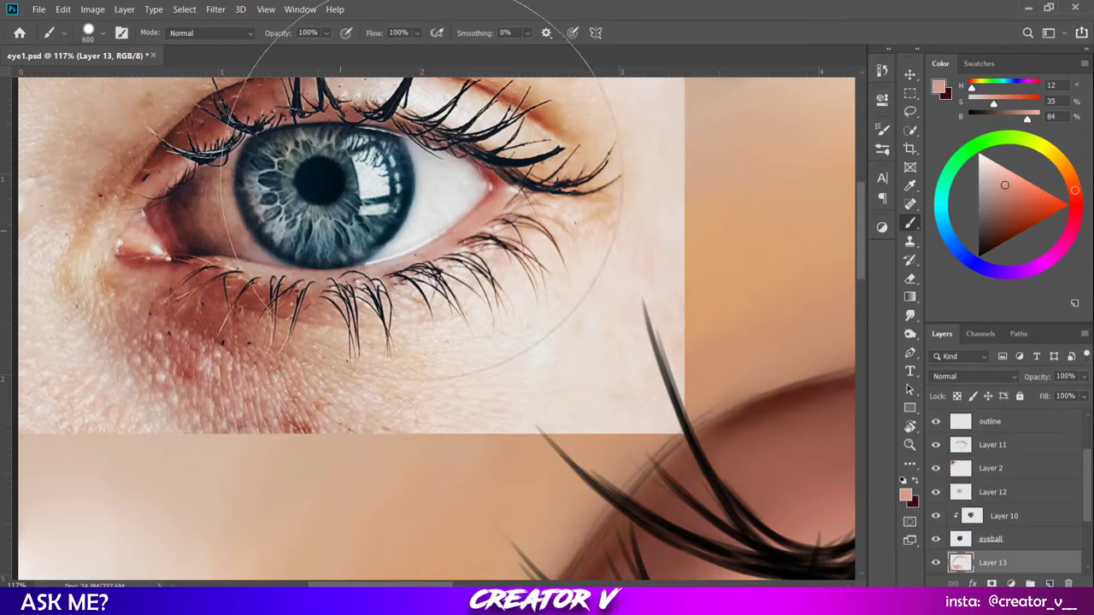
scroll(401, 331, down, 2)
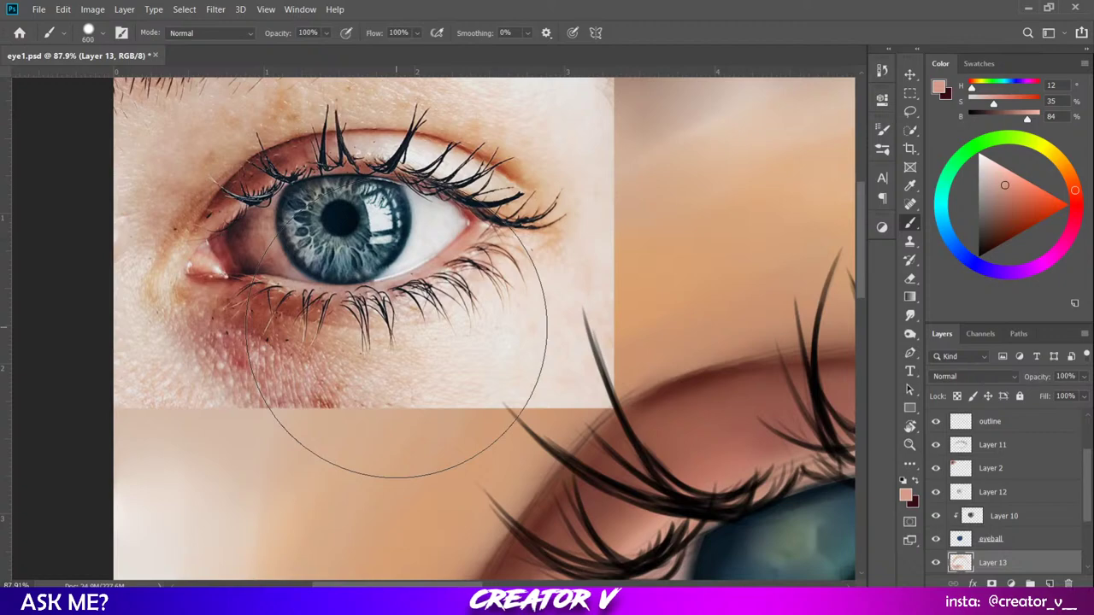
scroll(340, 219, up, 3)
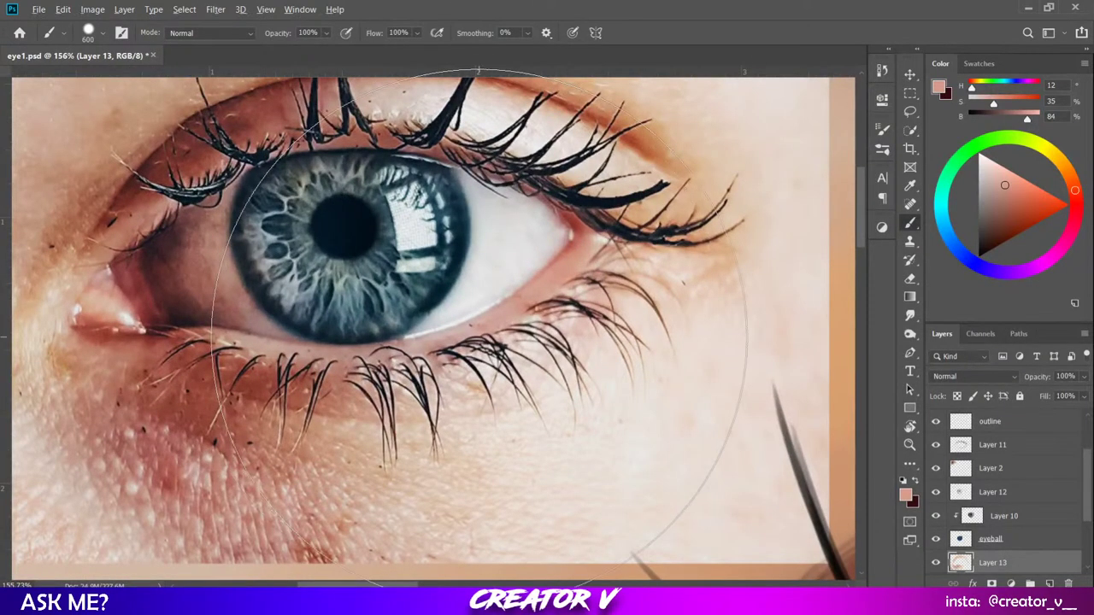
scroll(479, 325, down, 1)
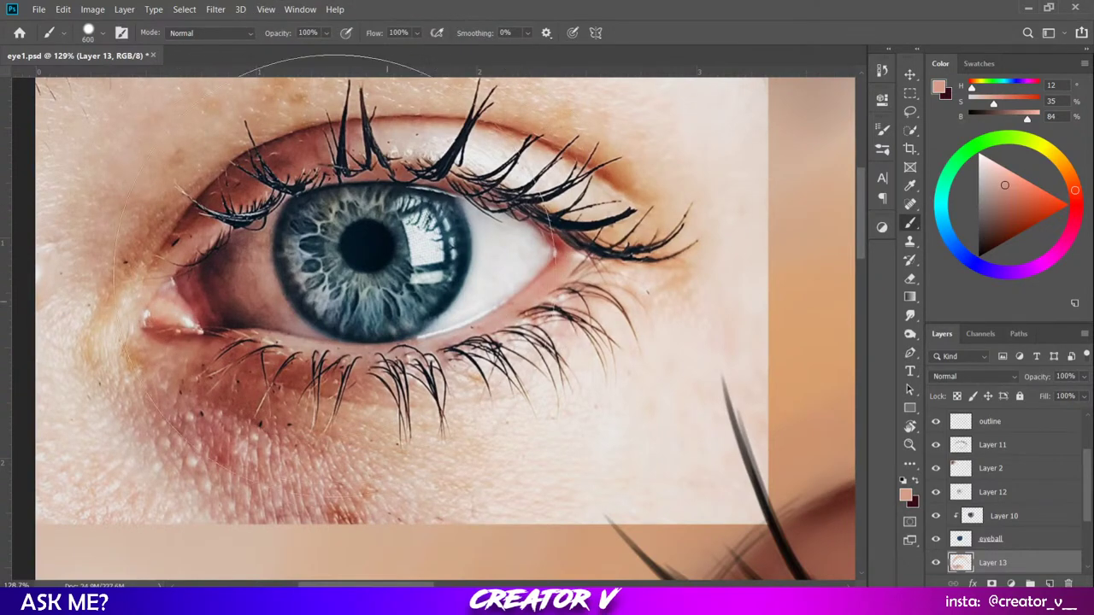
Reduce the brush size to 125.
key(bracketleft)
key(bracketleft)
key(bracketleft)
key(bracketleft)
key(bracketleft)
key(bracketleft)
key(bracketleft)
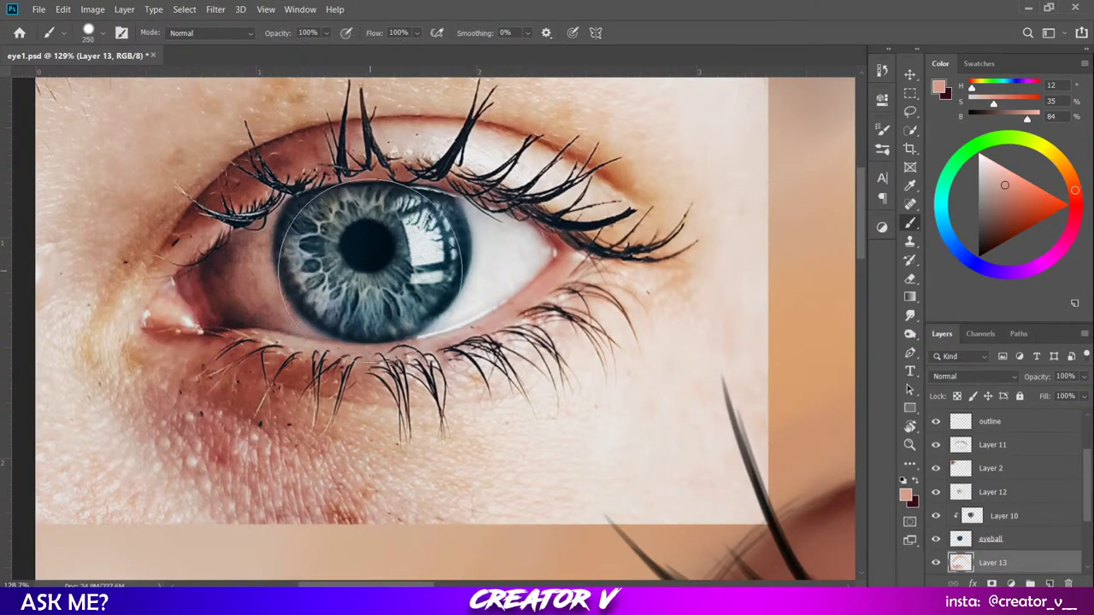
key(bracketleft)
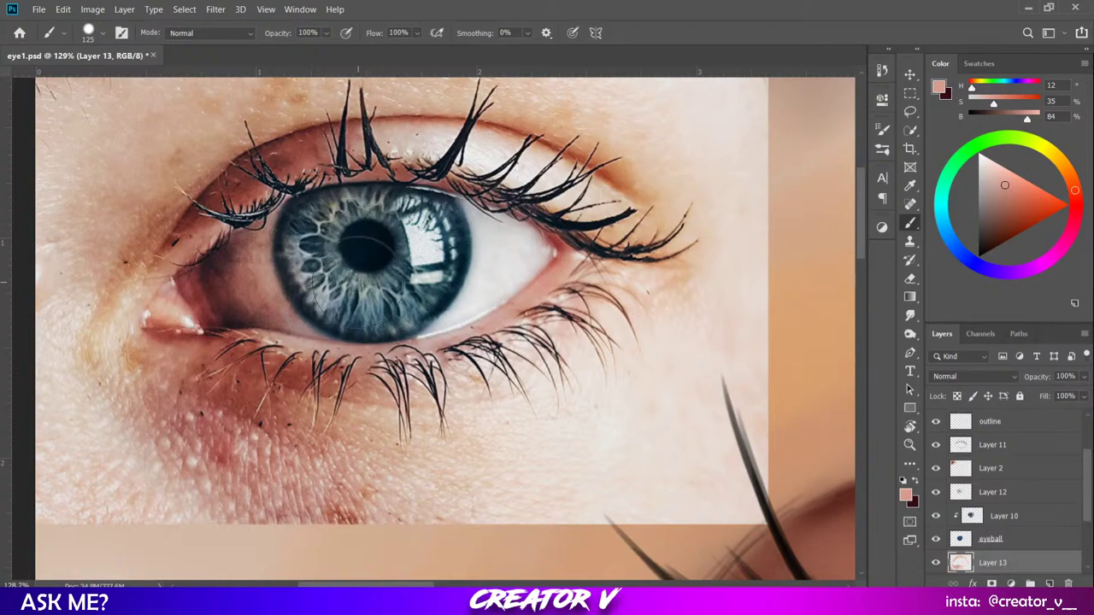
Examine the reference photo's skin texture, reddish shading below the inner eye corner, eyelid folds and lashes, and compare them with the painting.
scroll(453, 286, down, 1)
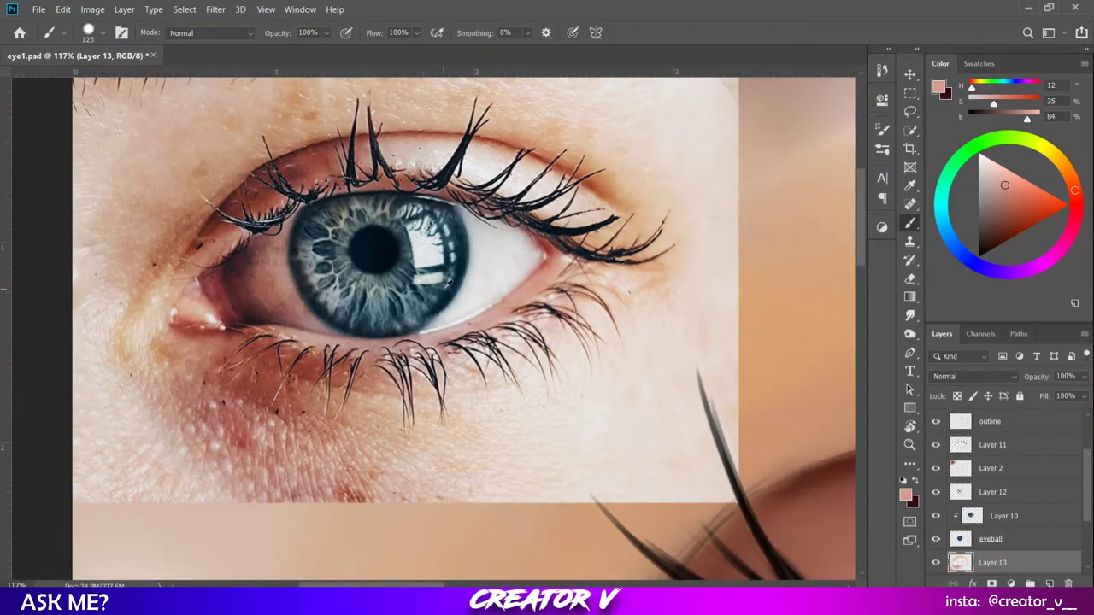
scroll(448, 284, down, 6)
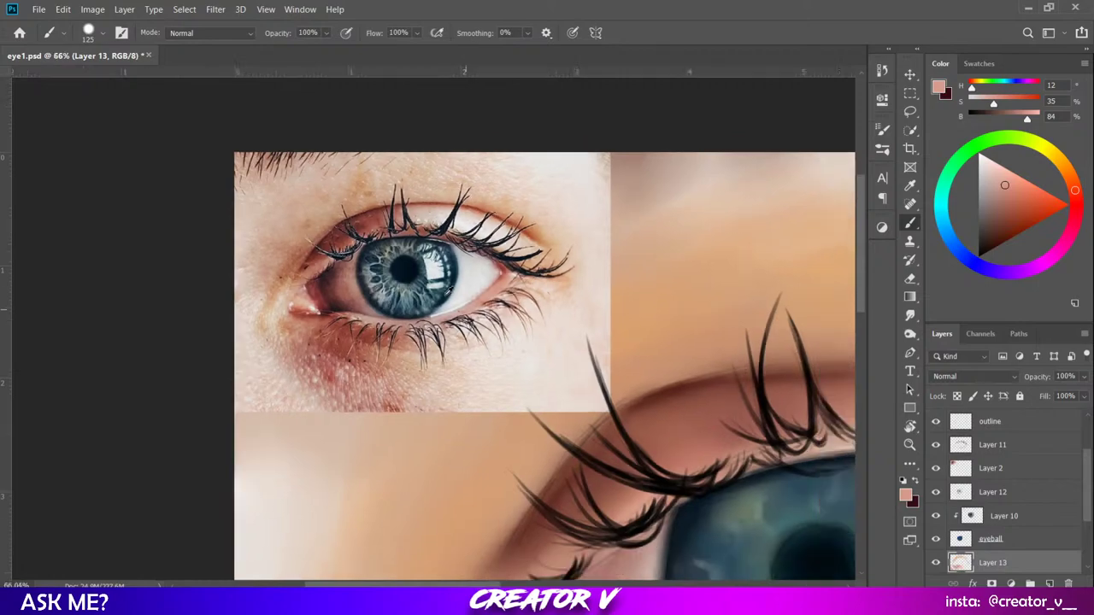
scroll(451, 291, down, 1)
scroll(450, 286, up, 8)
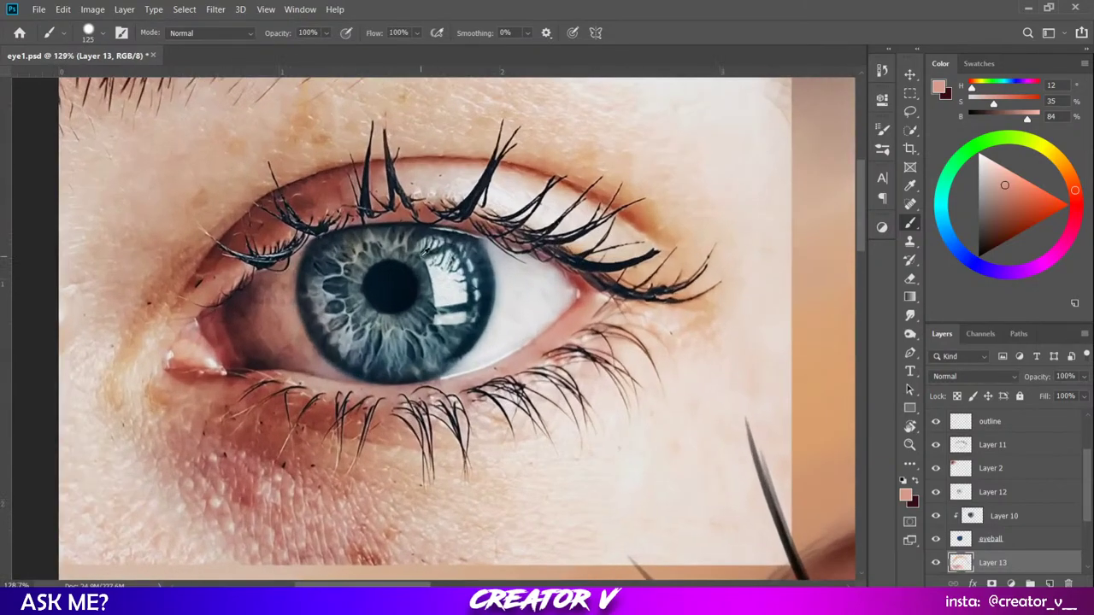
scroll(460, 318, down, 2)
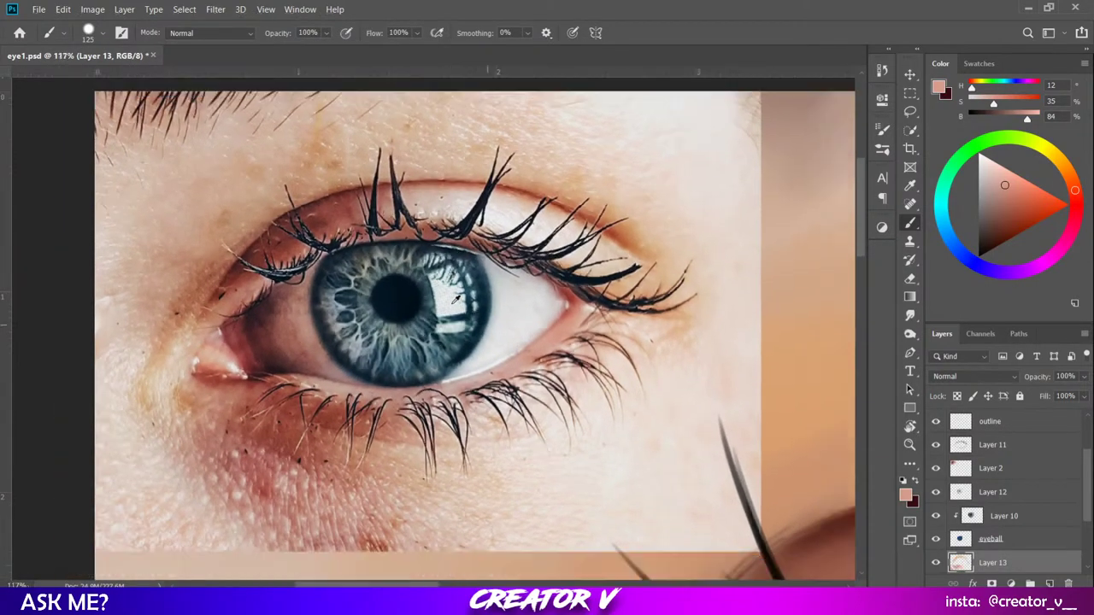
scroll(370, 319, up, 5)
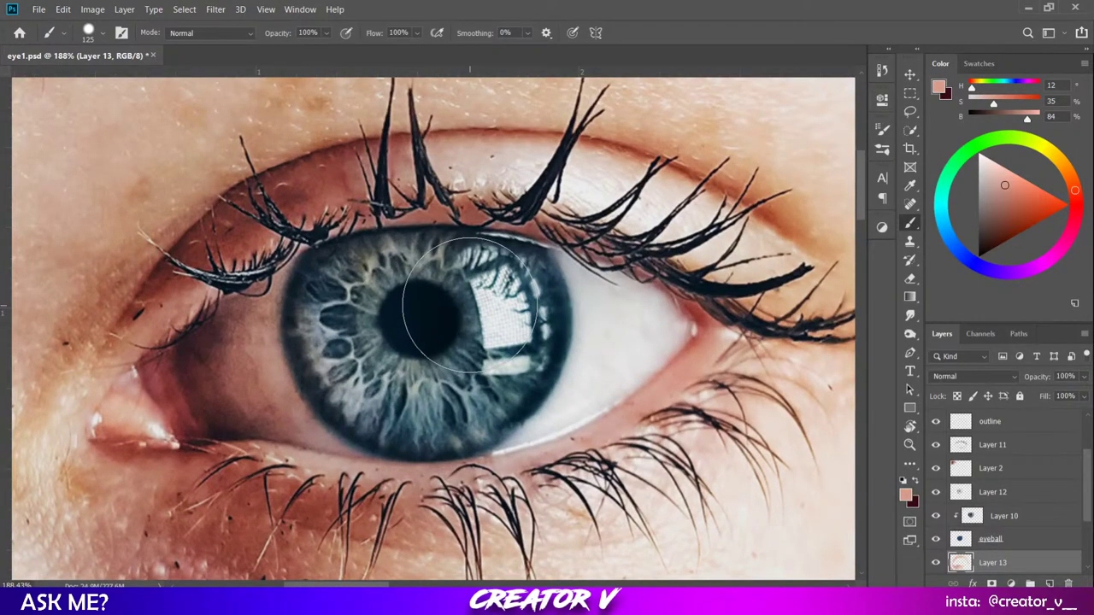
scroll(468, 303, down, 5)
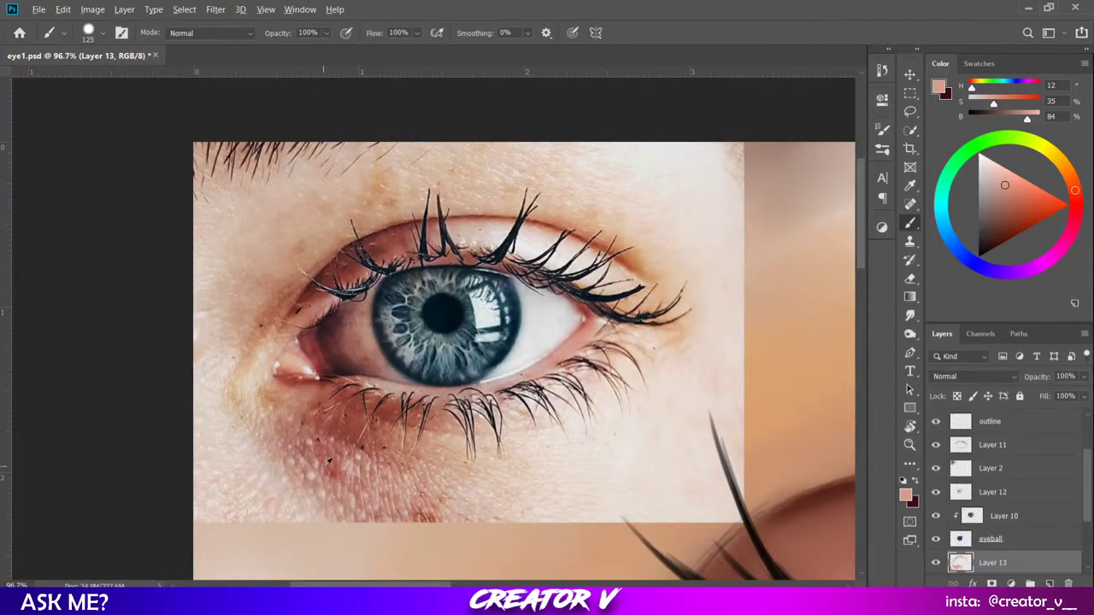
scroll(327, 460, up, 3)
scroll(349, 434, down, 1)
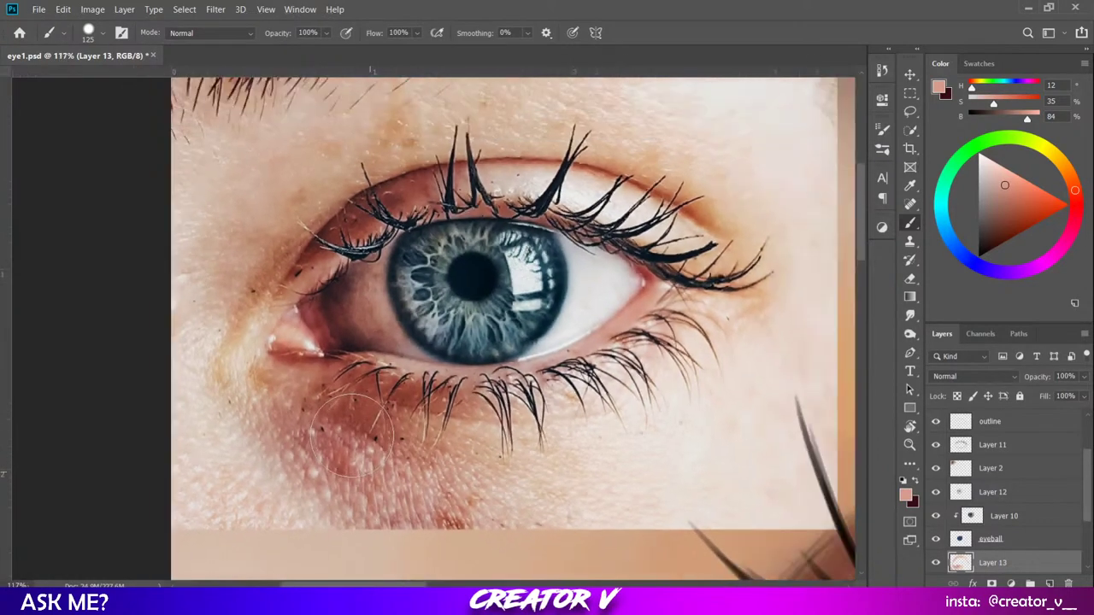
scroll(333, 329, up, 2)
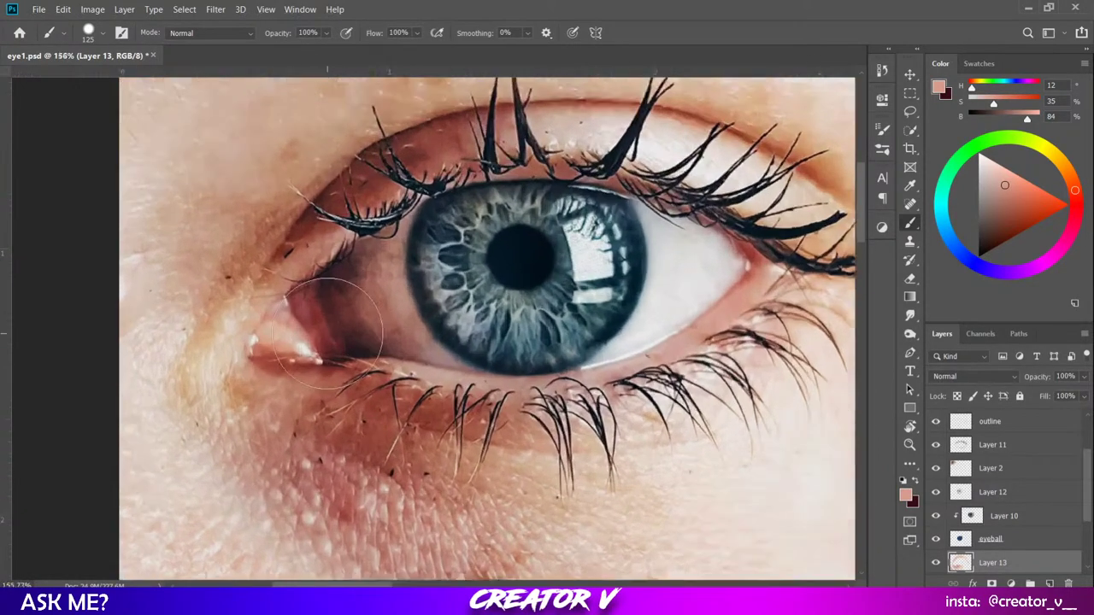
scroll(342, 359, down, 1)
scroll(359, 393, up, 2)
scroll(367, 419, down, 1)
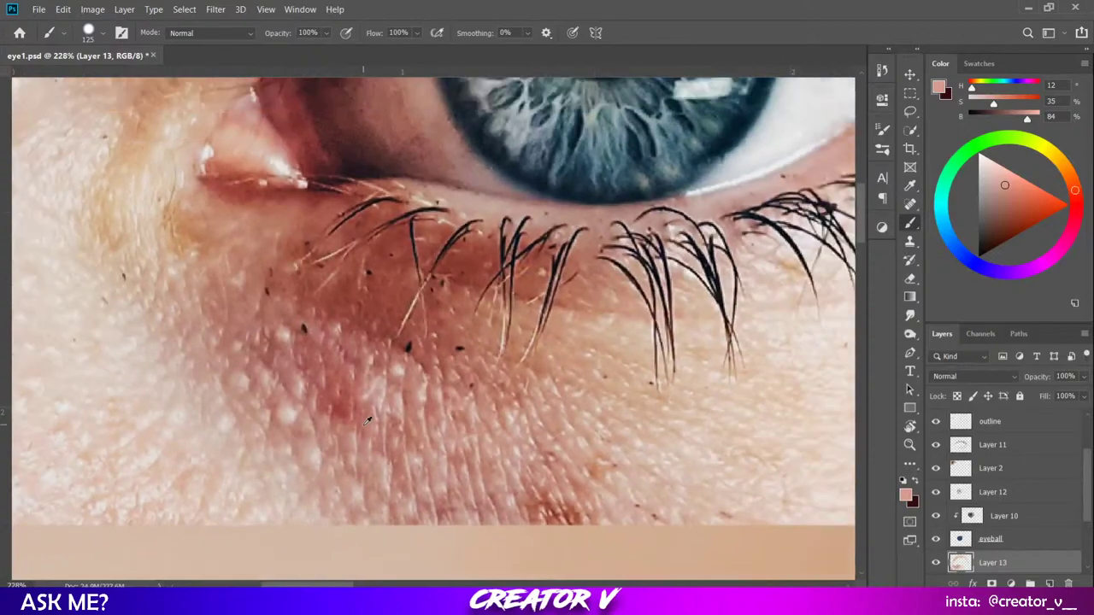
scroll(367, 419, down, 3)
scroll(477, 444, down, 1)
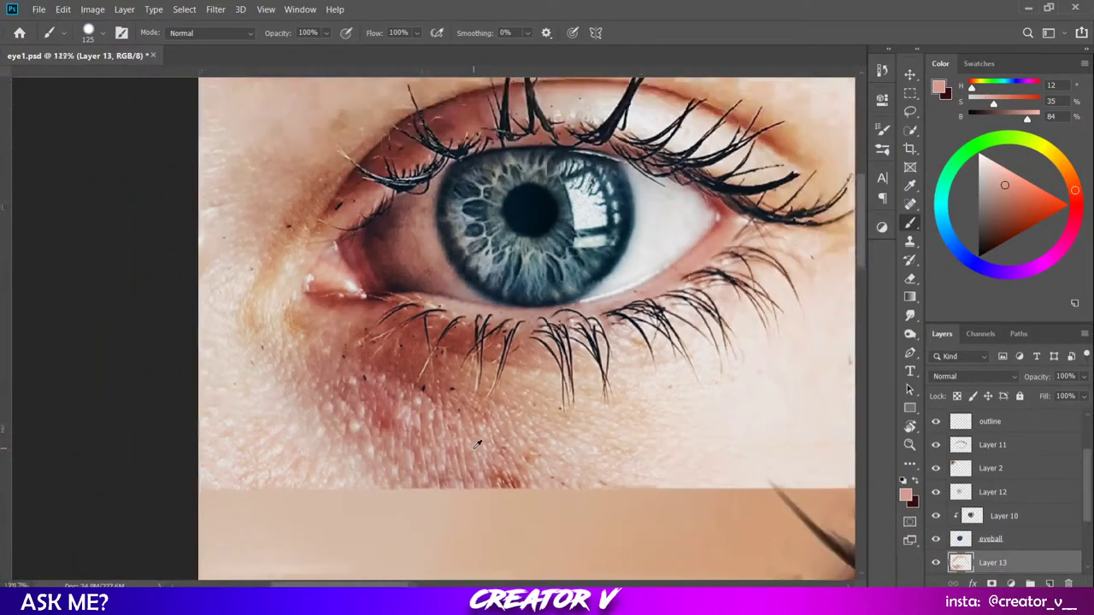
scroll(477, 444, down, 1)
scroll(384, 427, up, 1)
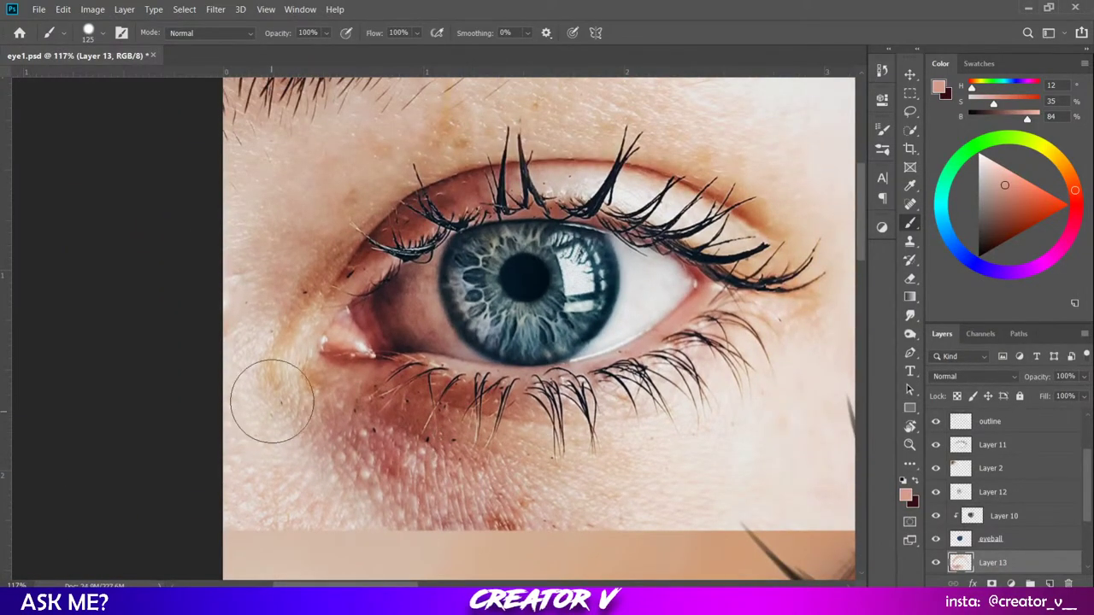
scroll(342, 436, down, 1)
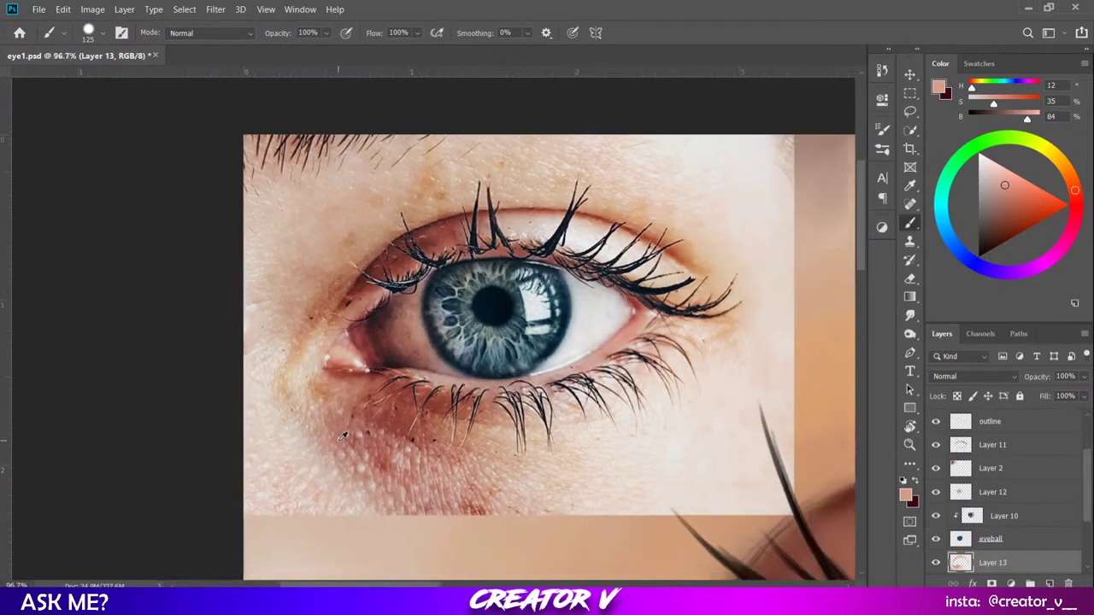
scroll(432, 496, up, 1)
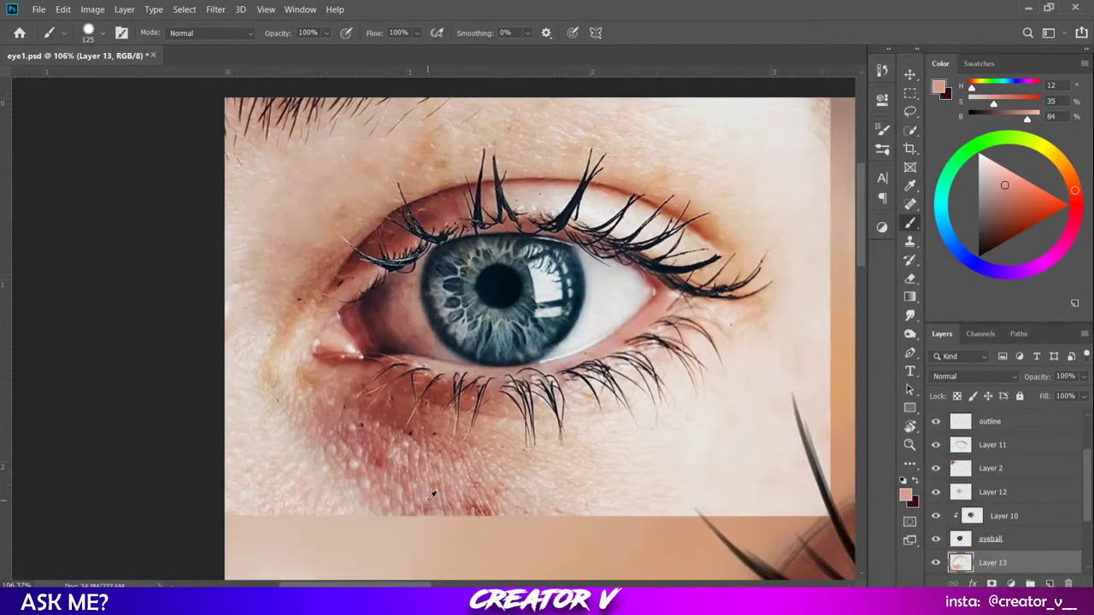
scroll(505, 488, up, 1)
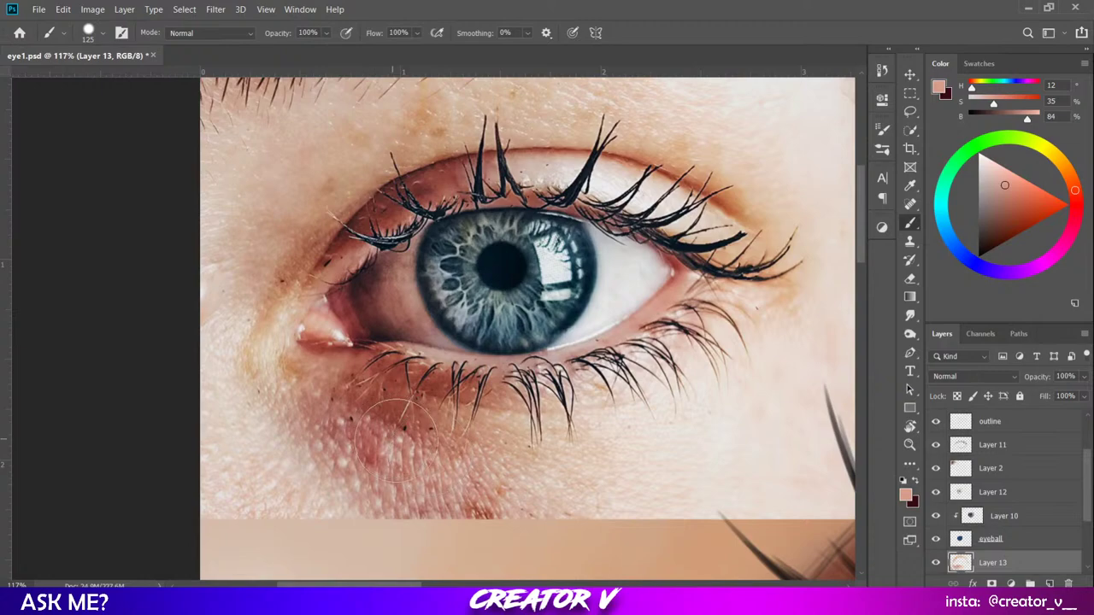
scroll(395, 436, down, 4)
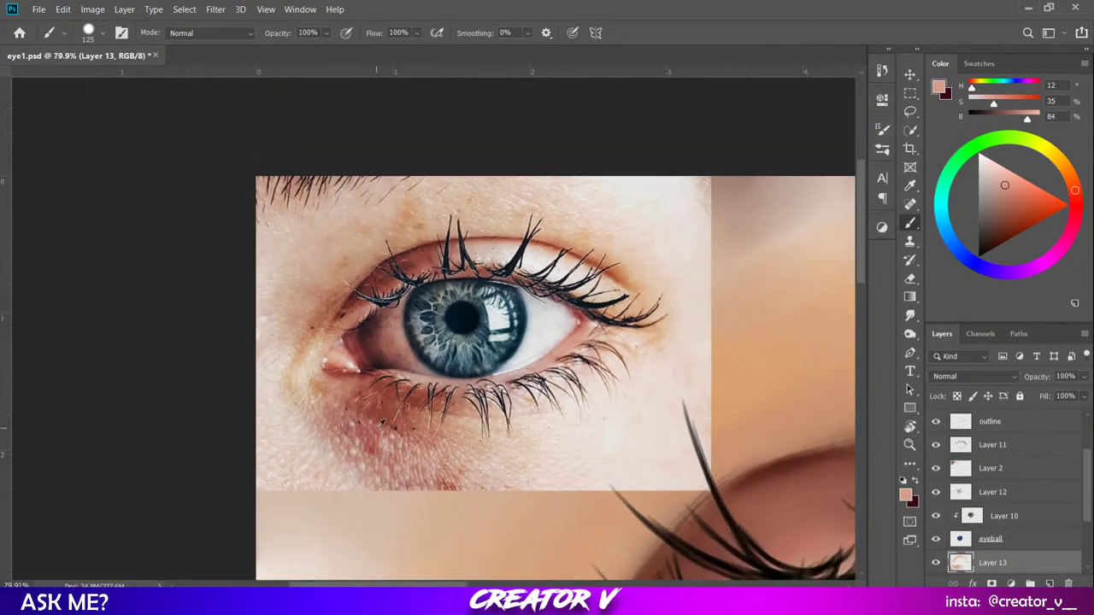
scroll(382, 422, down, 3)
scroll(384, 401, down, 2)
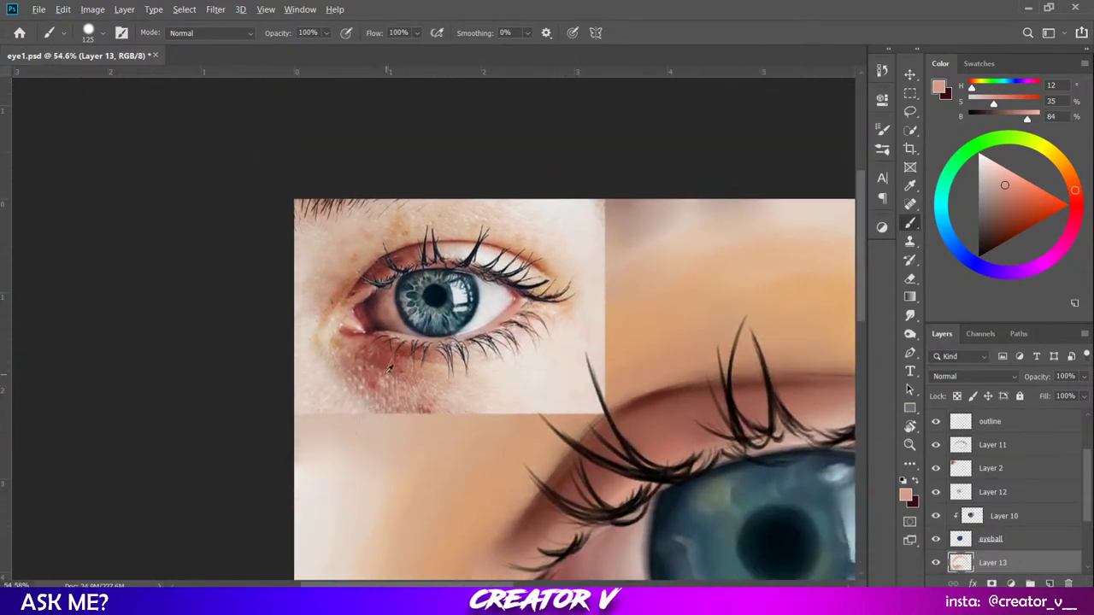
scroll(389, 368, up, 7)
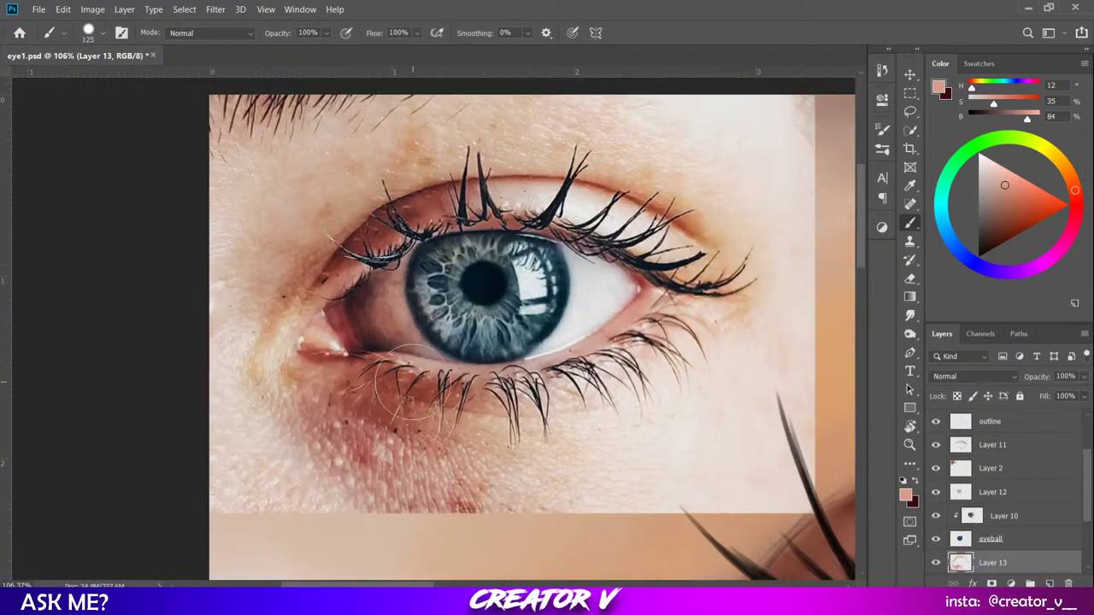
scroll(406, 384, up, 2)
scroll(394, 385, down, 4)
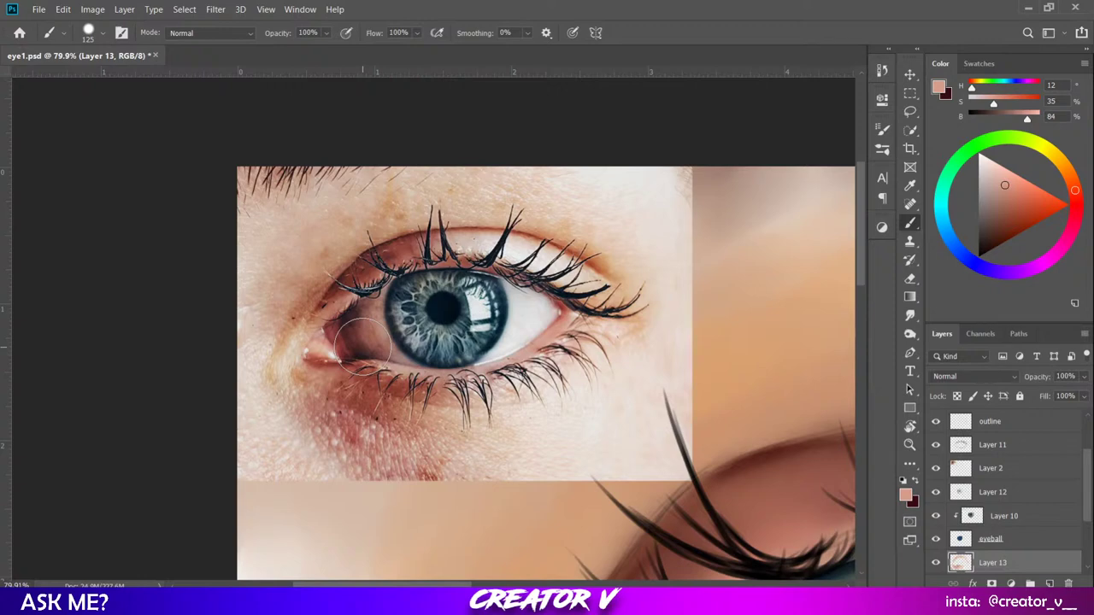
drag(362, 346, 345, 342)
scroll(404, 149, up, 2)
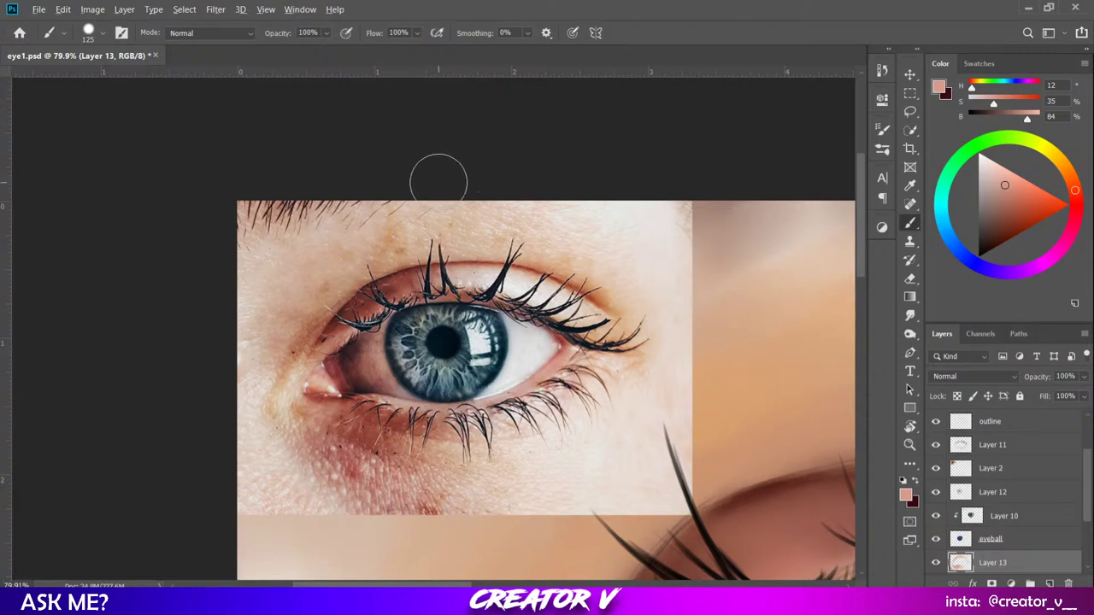
scroll(439, 178, down, 4)
scroll(440, 178, down, 2)
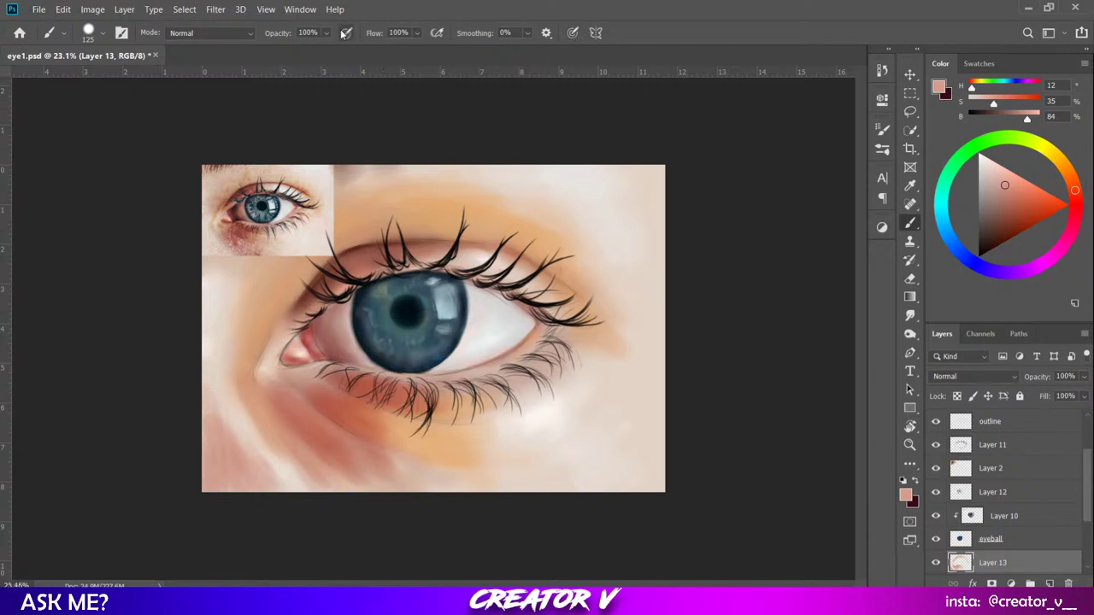
Try peach test strokes on the skin above the outer lashes with pen pressure for opacity on and off, undoing each one.
key(ctrl+plus)
key(ctrl+plus)
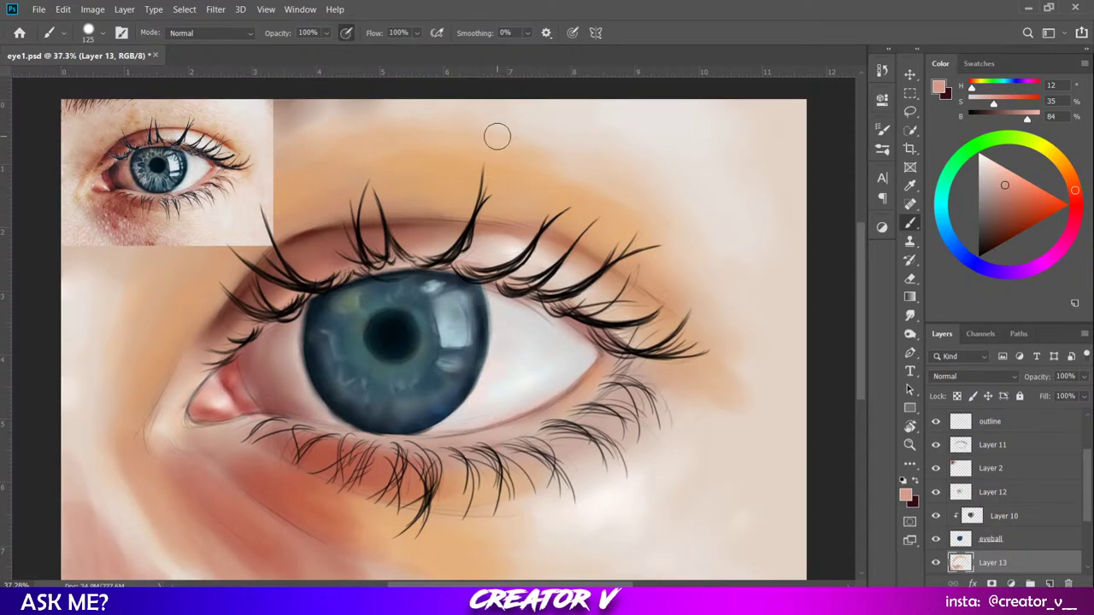
mouse_move(496, 134)
mouse_down()
mouse_move(636, 210)
mouse_move(752, 298)
mouse_up()
key(ctrl+z)
key(ctrl+z)
drag(628, 176, 744, 285)
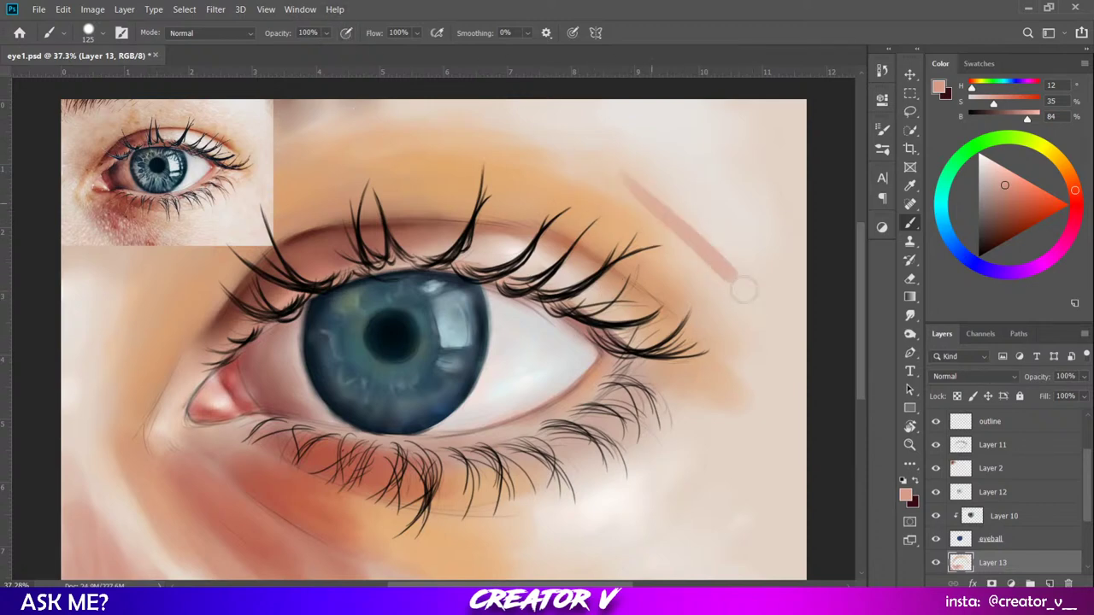
key(ctrl+z)
Turn on pen pressure for brush opacity, test it with a diagonal stroke above the outer lashes and undo the stroke.
click(346, 33)
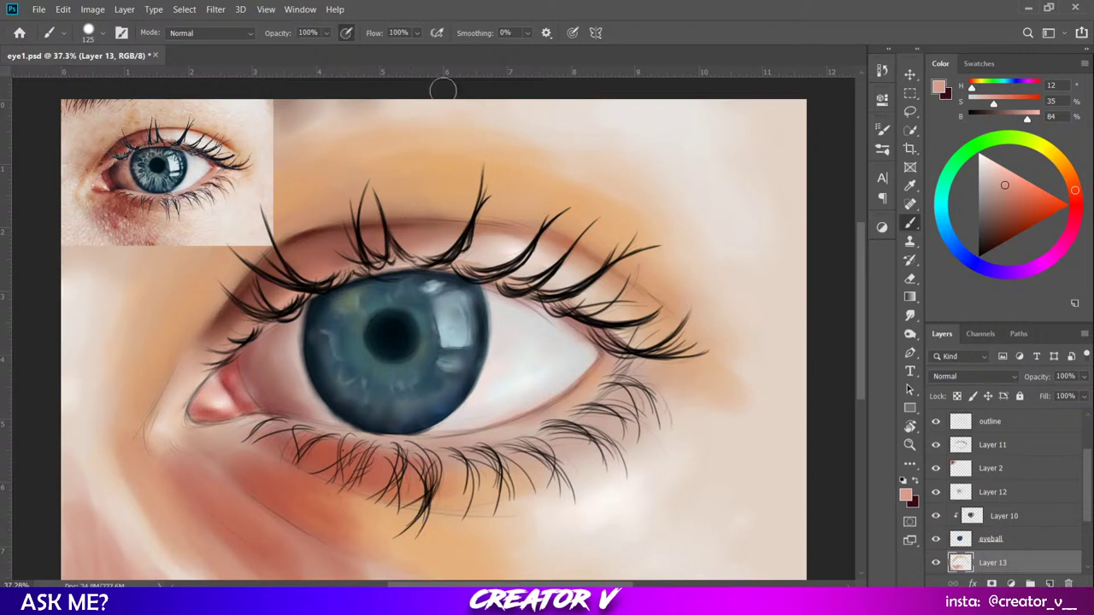
drag(574, 158, 731, 305)
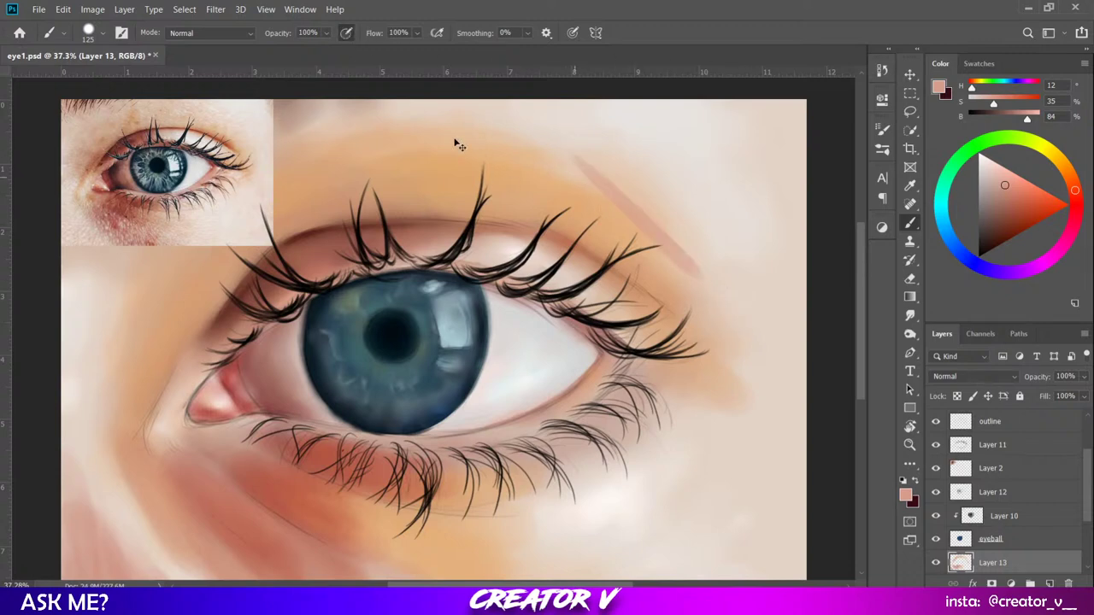
key(ctrl+z)
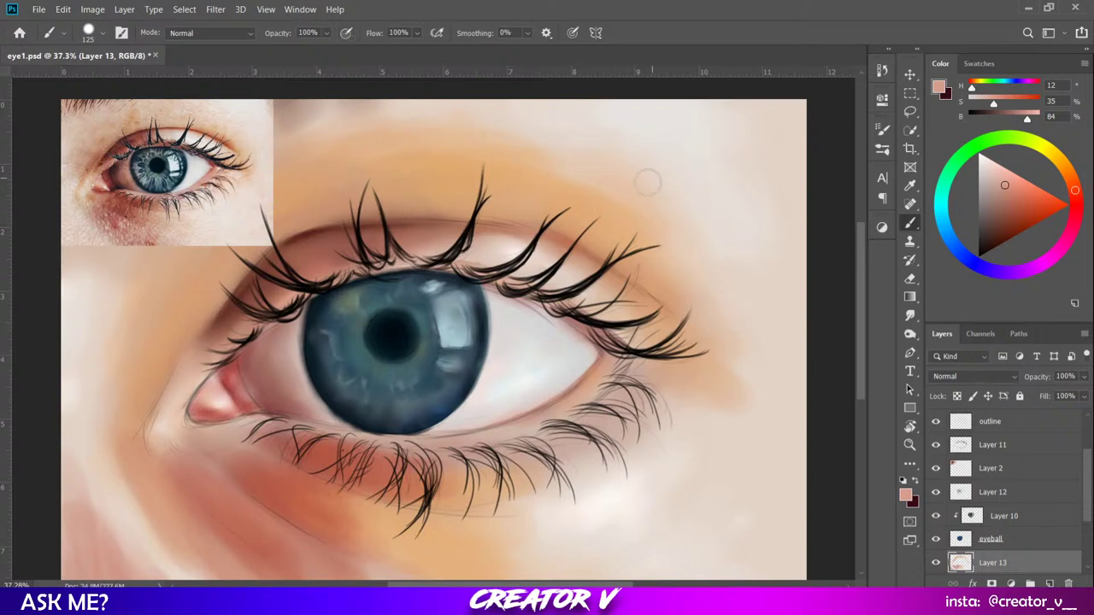
Try several long peach strokes down the skin beside the outer eye corner with pressure-controlled opacity, undoing each stroke.
mouse_move(647, 177)
mouse_down()
mouse_move(712, 286)
mouse_move(763, 396)
mouse_up()
key(ctrl+z)
drag(740, 185, 727, 470)
key(ctrl+z)
drag(725, 202, 733, 443)
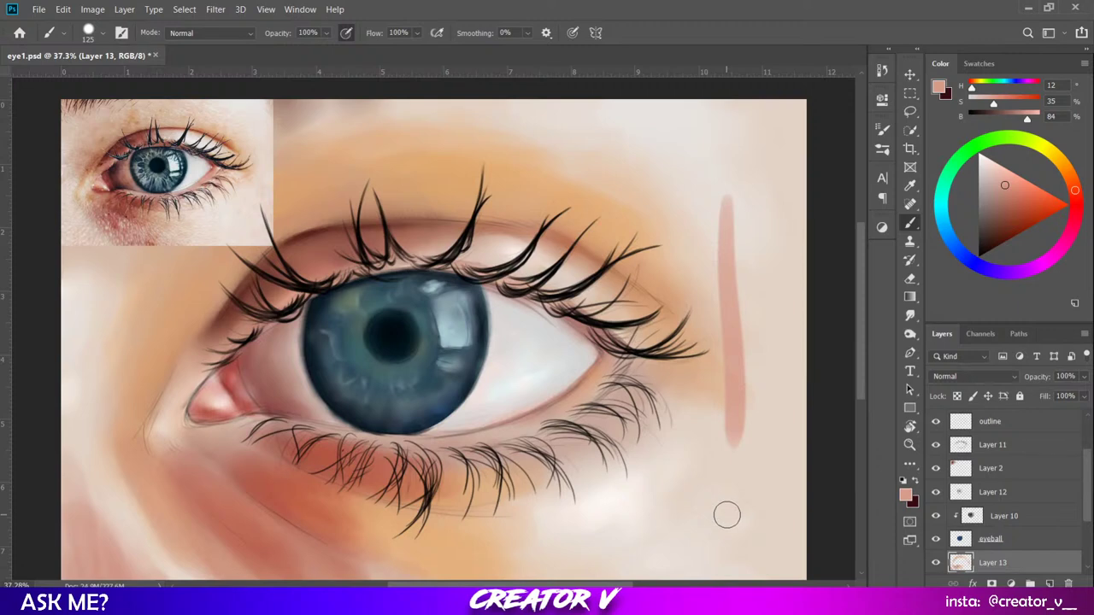
key(ctrl+z)
key(ctrl+minus)
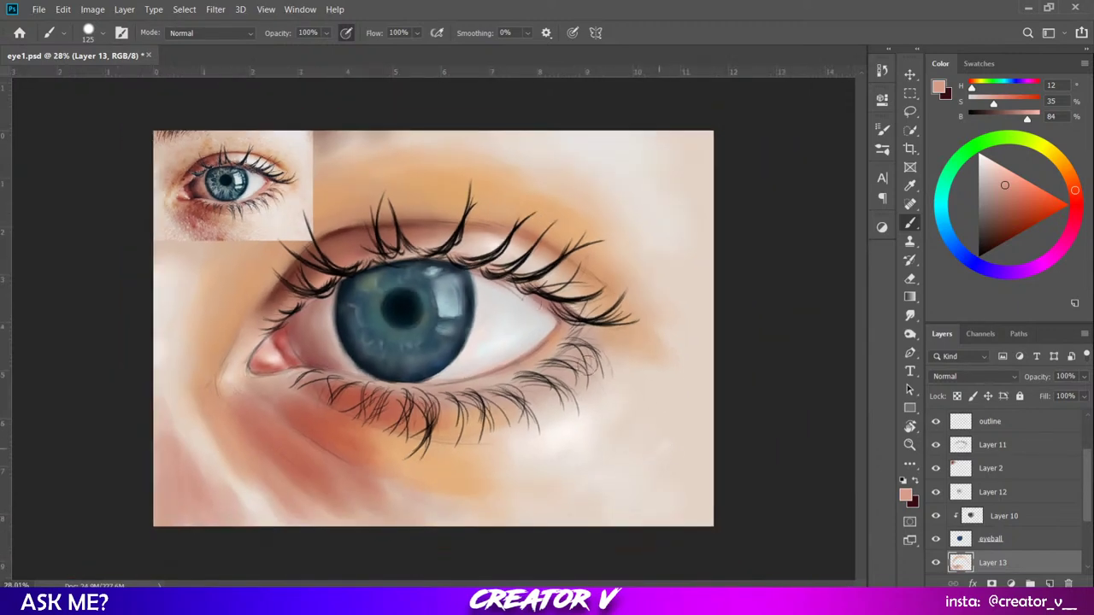
Try long peach strokes down the skin beside the outer eye corner with pen pressure for brush size on and off, undoing each one.
click(571, 34)
drag(679, 172, 681, 288)
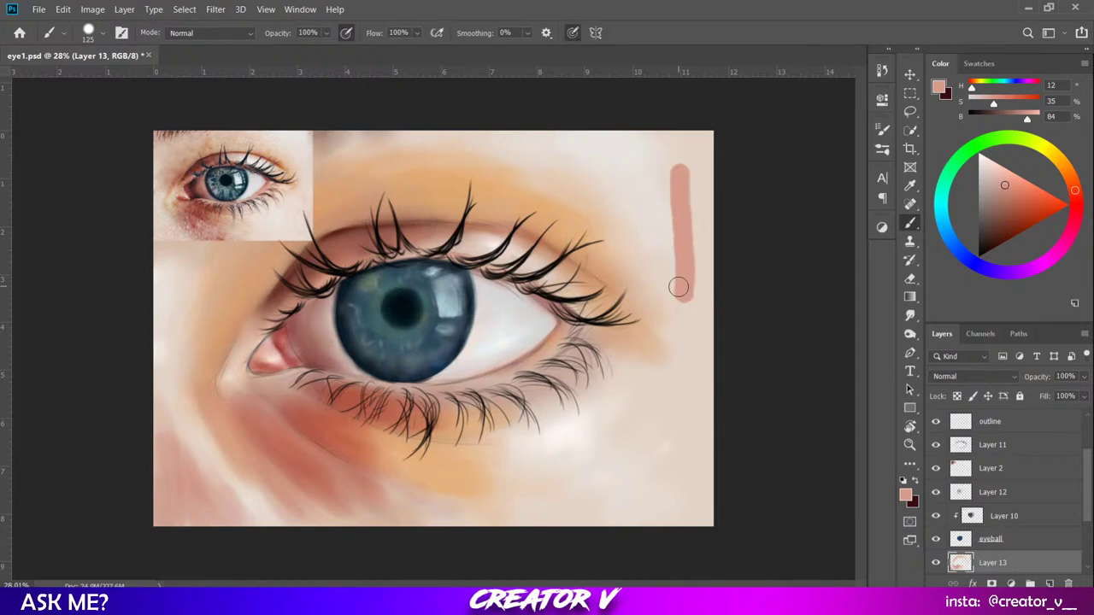
key(ctrl+z)
drag(678, 196, 679, 395)
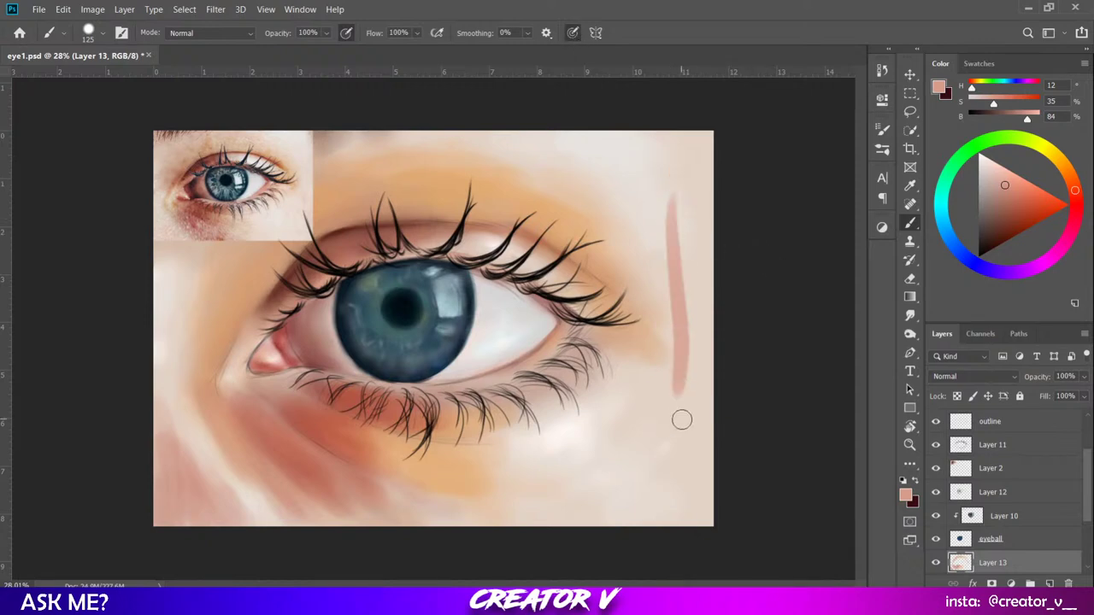
key(ctrl+z)
drag(668, 165, 668, 342)
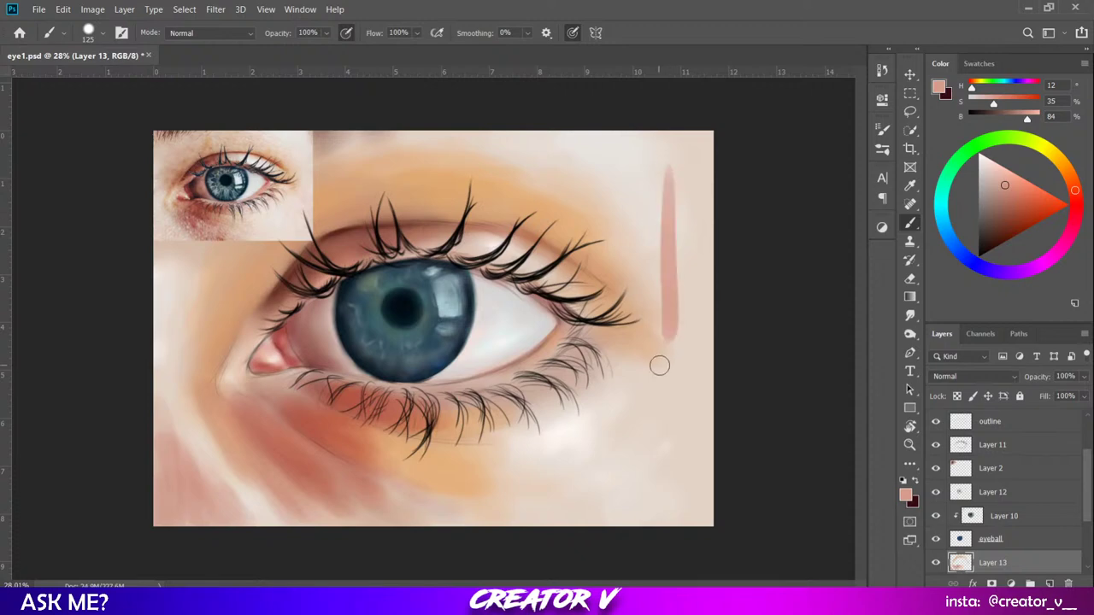
key(ctrl+z)
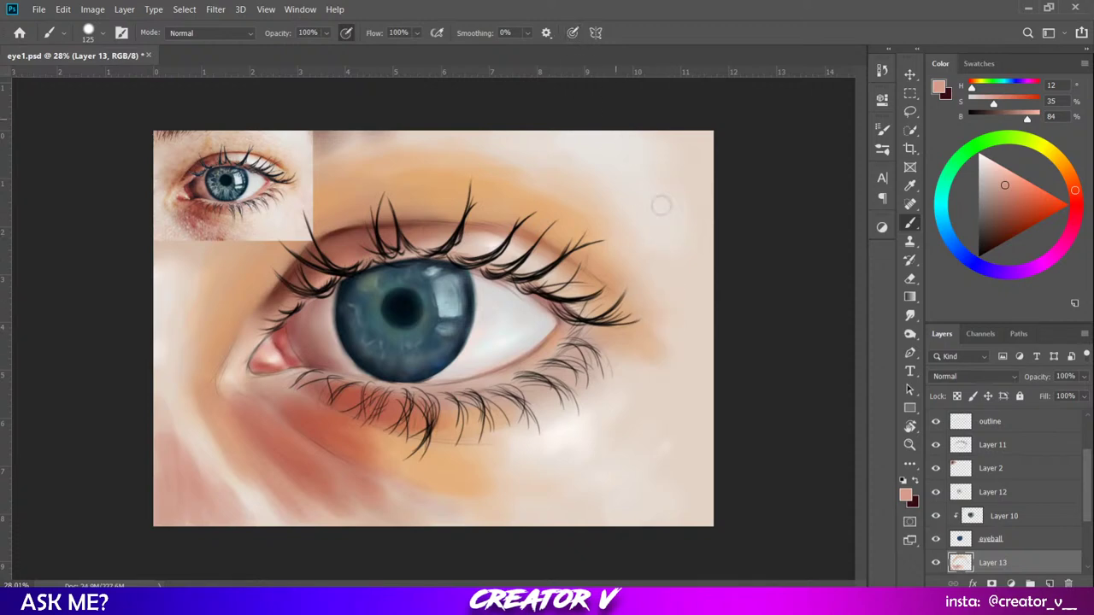
drag(694, 202, 694, 342)
key(ctrl+z)
drag(674, 193, 676, 302)
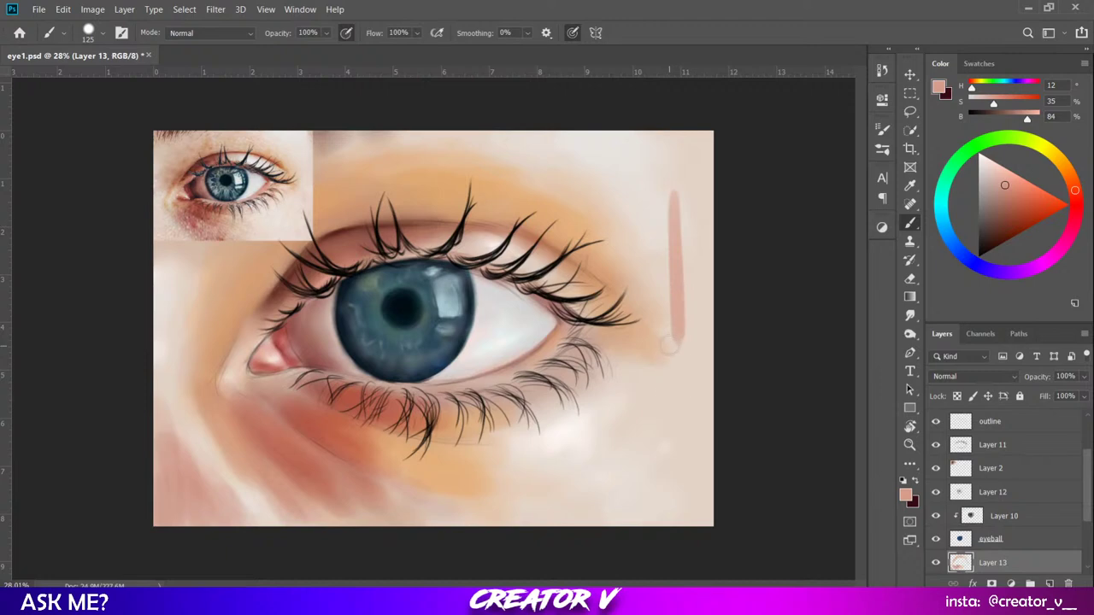
key(ctrl+z)
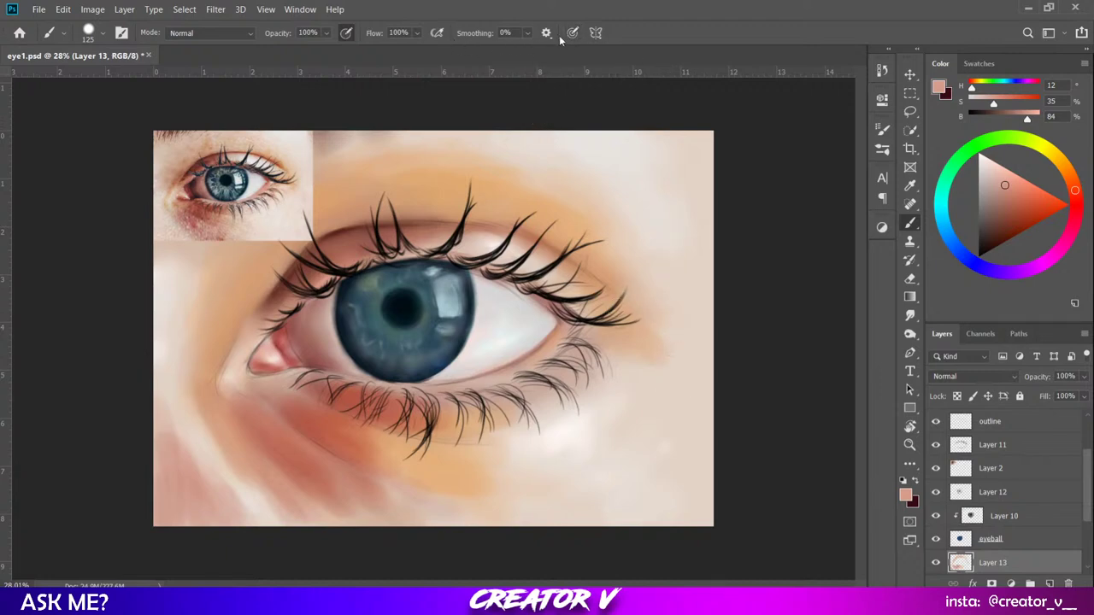
Toggle the airbrush-style build-up and try long vertical peach strokes beside the outer eye corner, undoing them.
click(436, 34)
drag(664, 224, 664, 382)
key(ctrl+z)
click(436, 34)
drag(673, 189, 666, 373)
drag(680, 201, 697, 403)
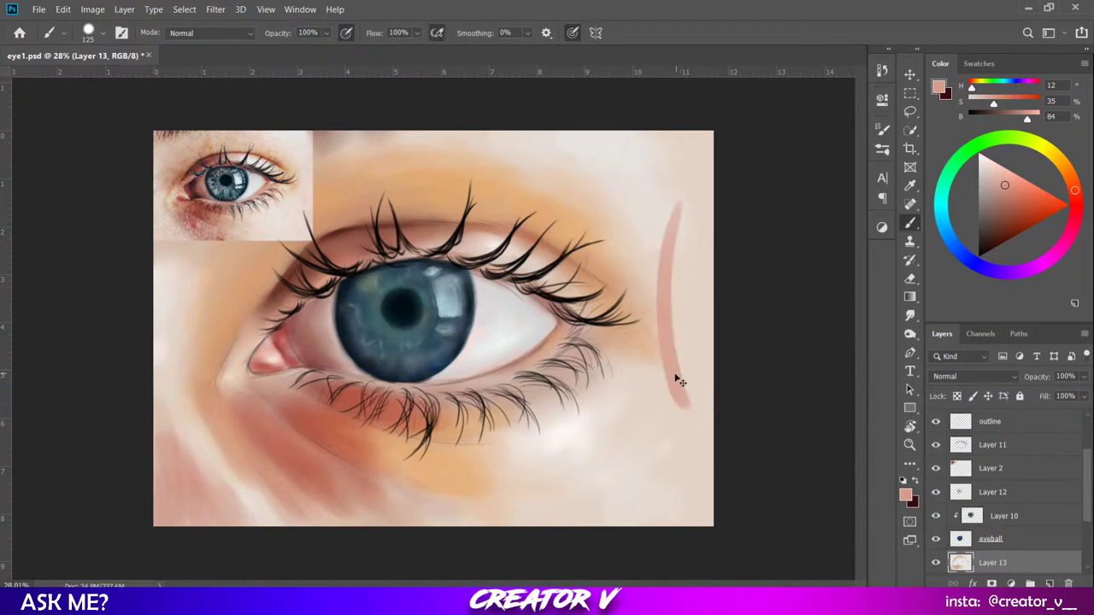
key(ctrl+z)
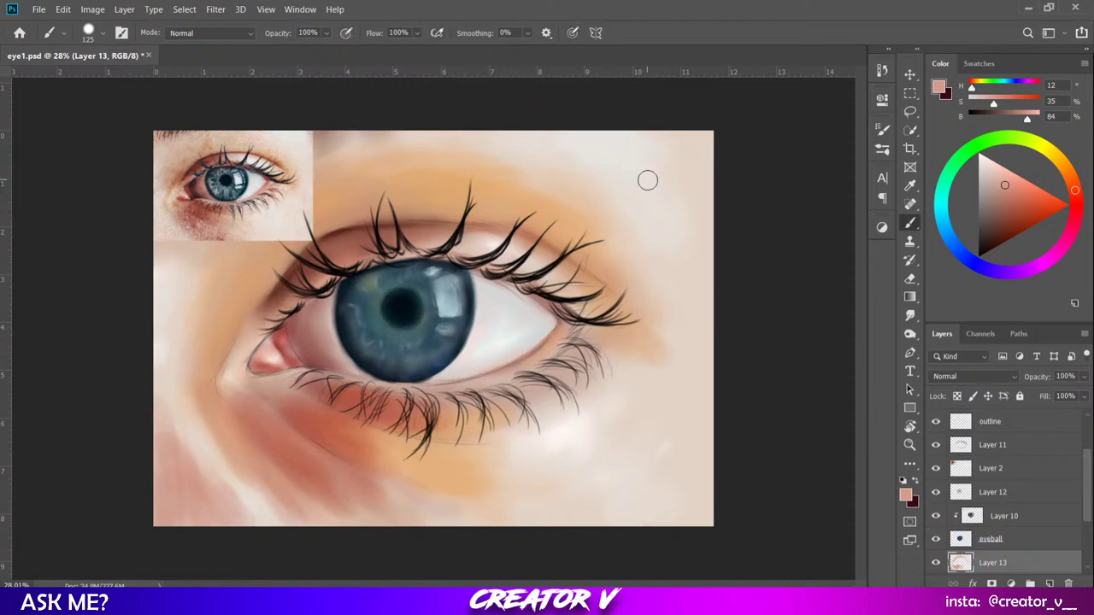
Try three short slanted peach strokes beside the outer upper lashes with size pressure off, and undo all three.
drag(654, 207, 675, 299)
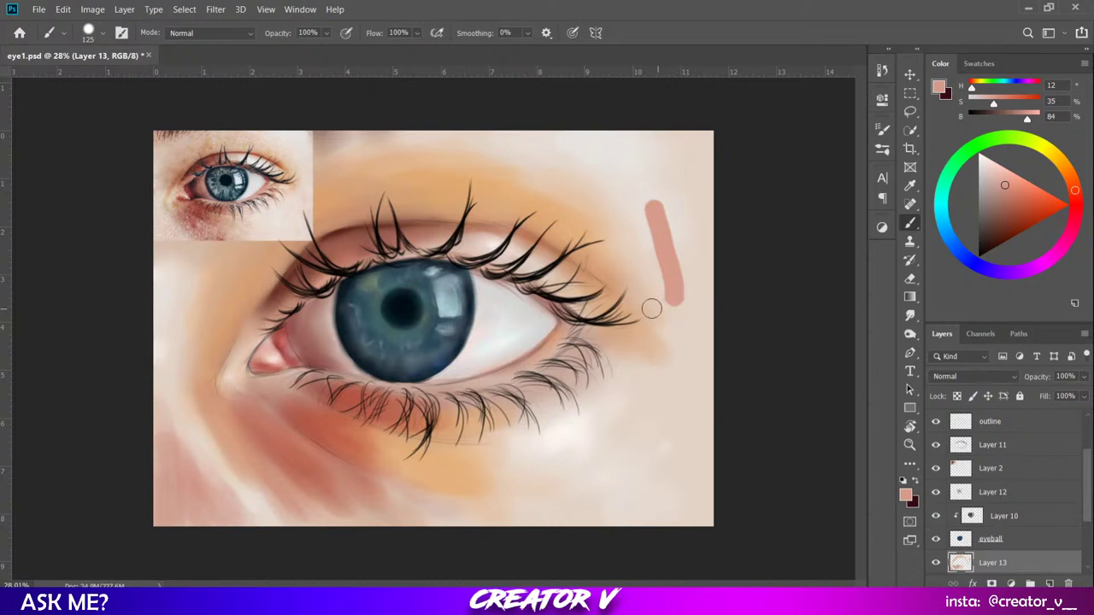
drag(639, 212, 663, 318)
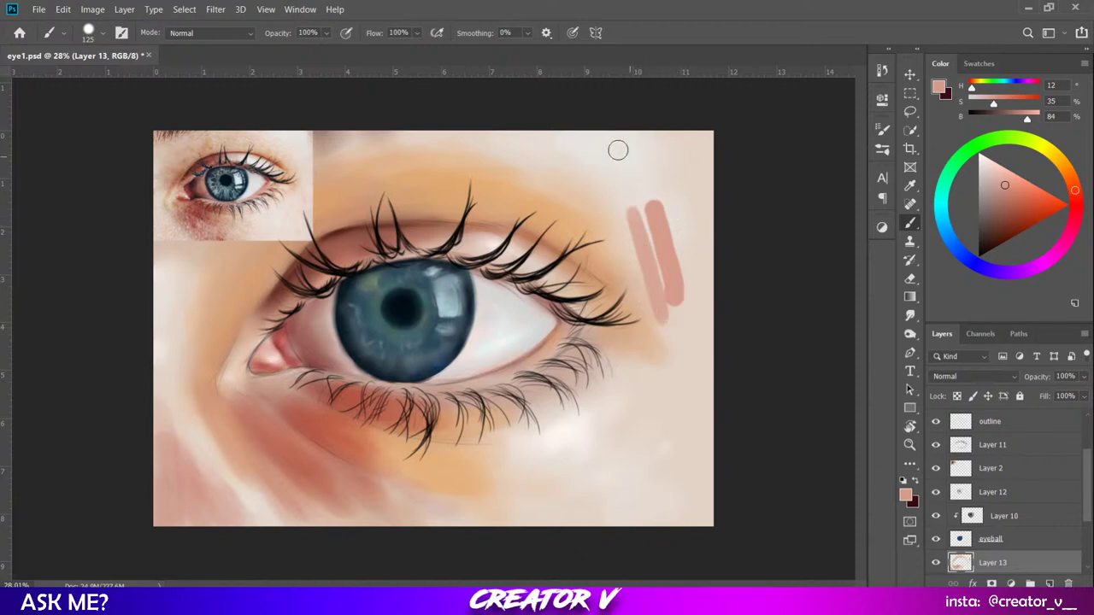
drag(675, 195, 690, 287)
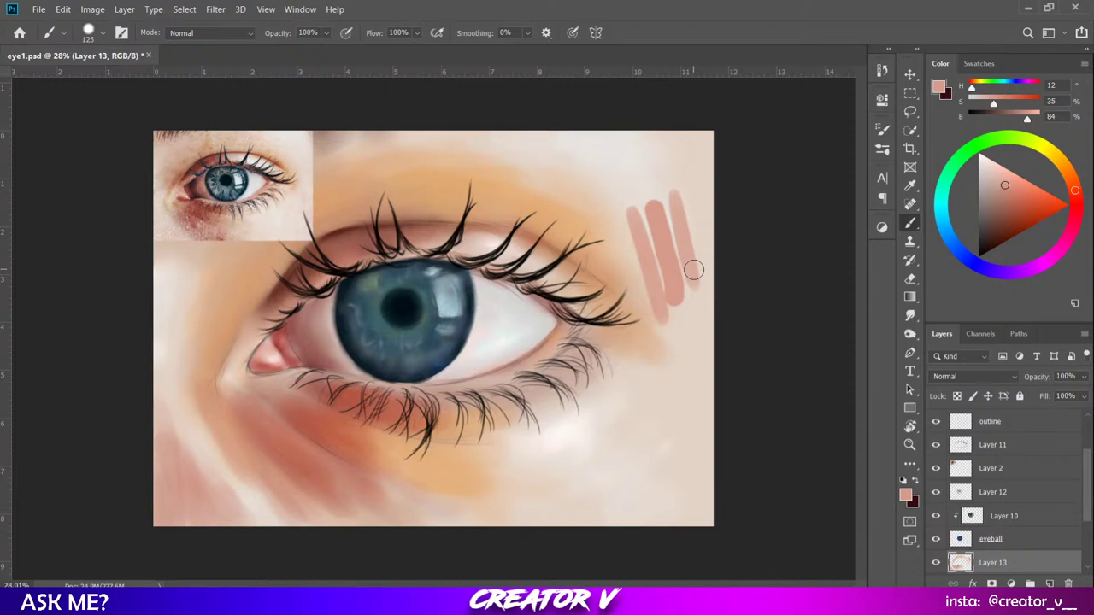
key(ctrl+z)
key(ctrl+z)
key(ctrl+z)
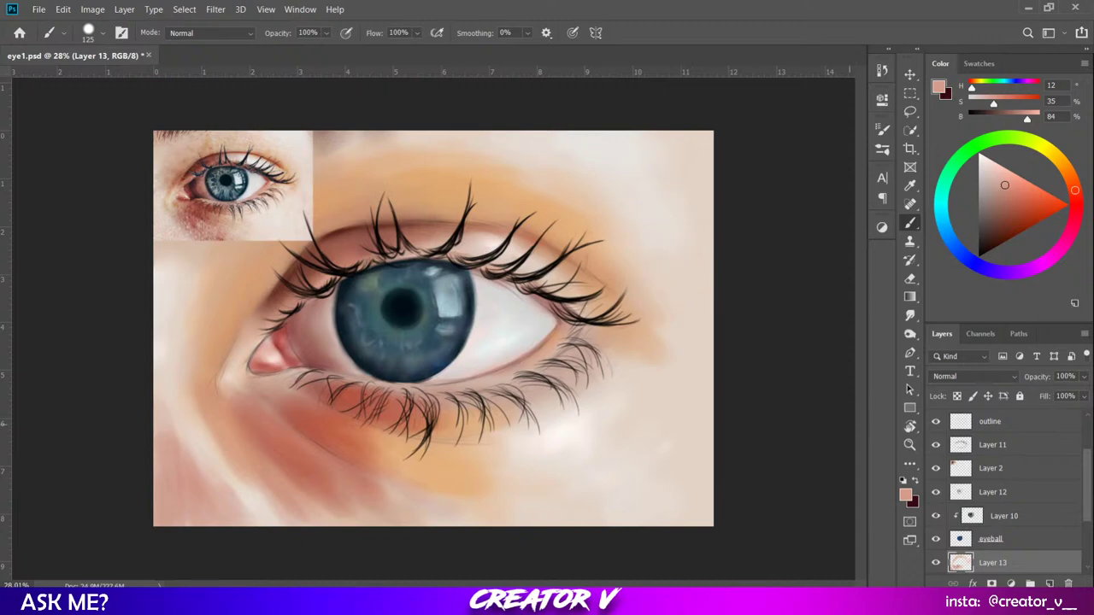
Create a new layer directly above the outline layer.
scroll(1057, 551, up, 2)
click(1017, 489)
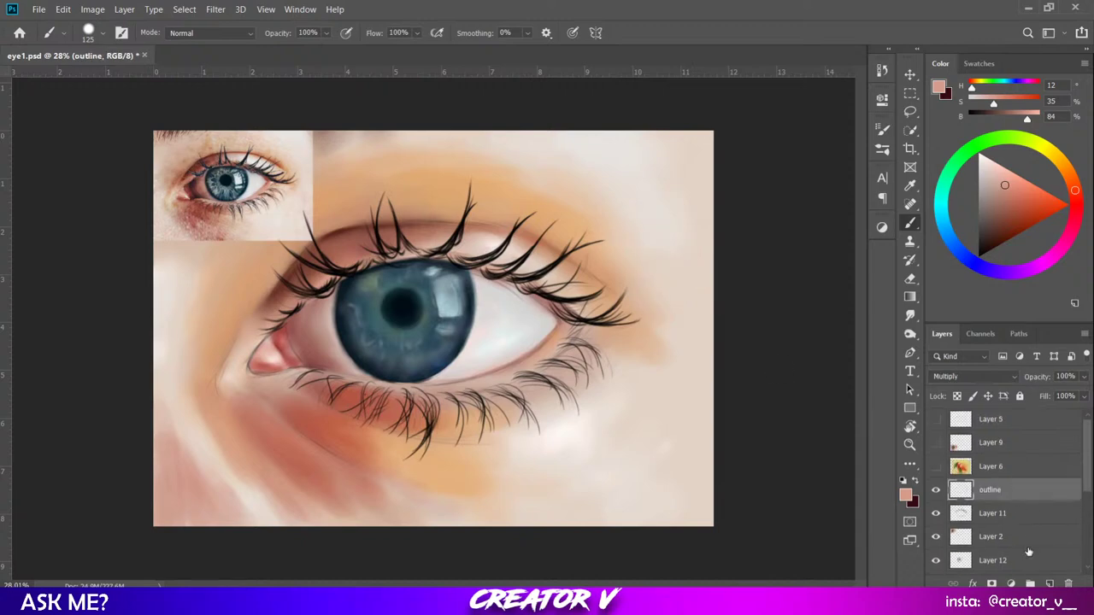
click(1050, 583)
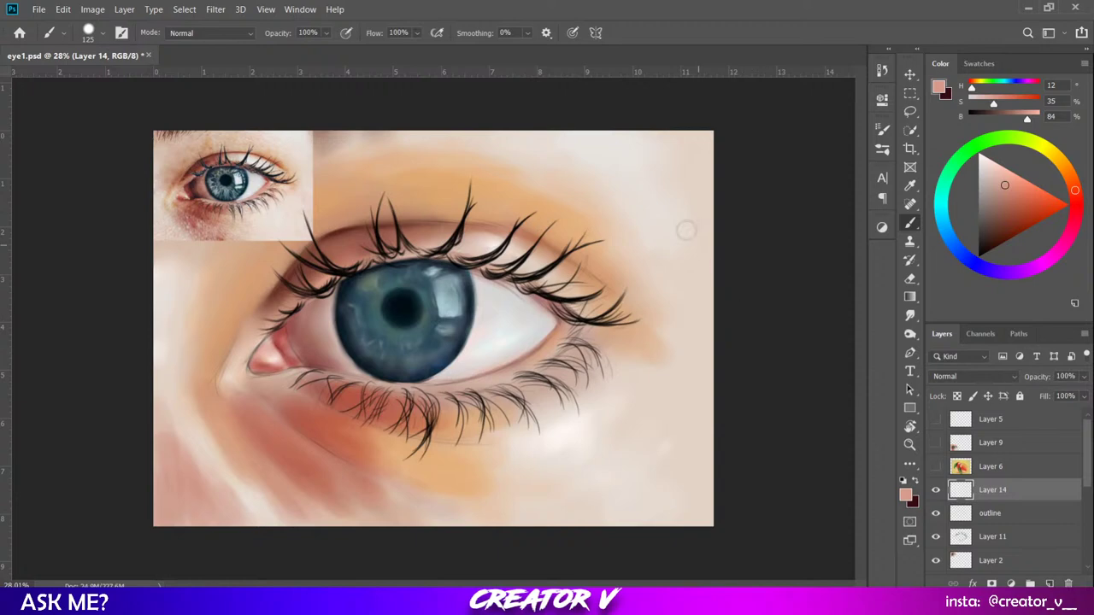
Paint three vertical peach sample strokes of varying pressure on the new layer, above the outer lashes, with size pressure off.
drag(637, 171, 625, 315)
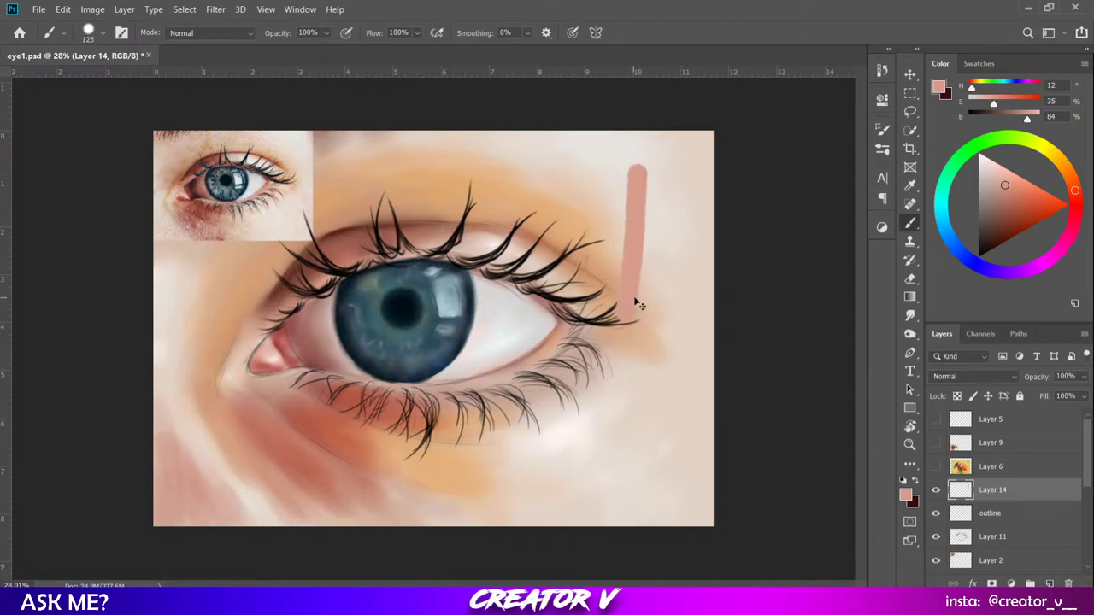
key(ctrl+z)
drag(635, 161, 637, 247)
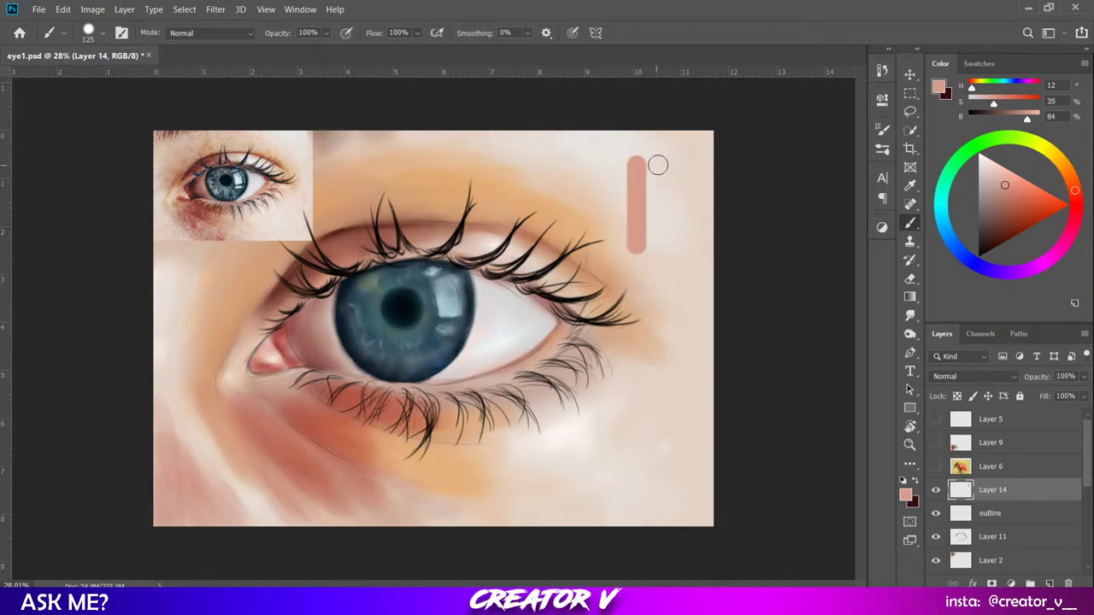
drag(659, 159, 663, 236)
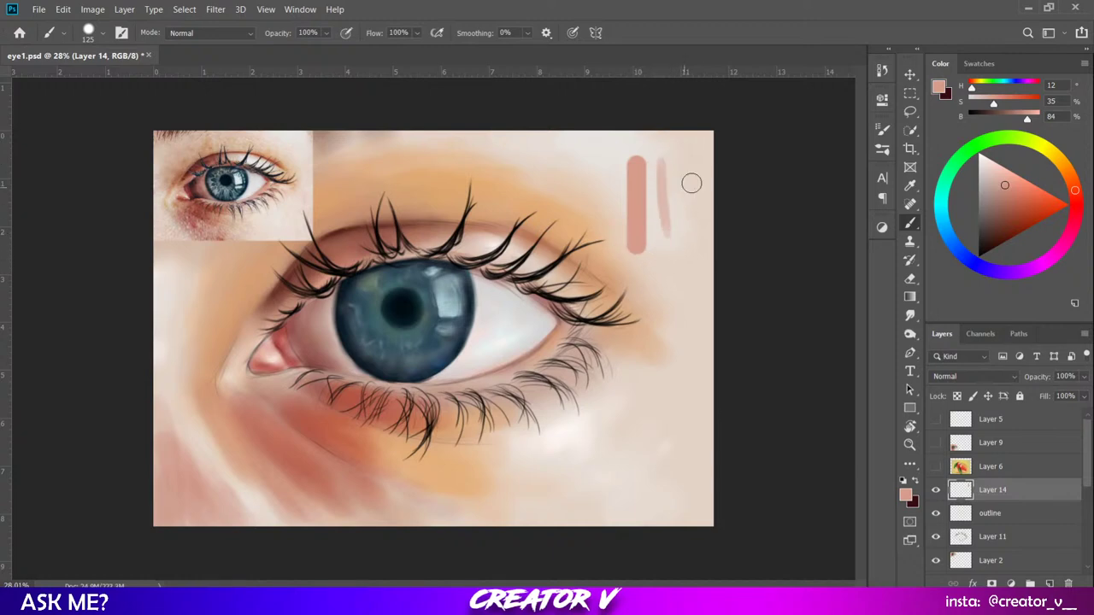
drag(682, 166, 682, 256)
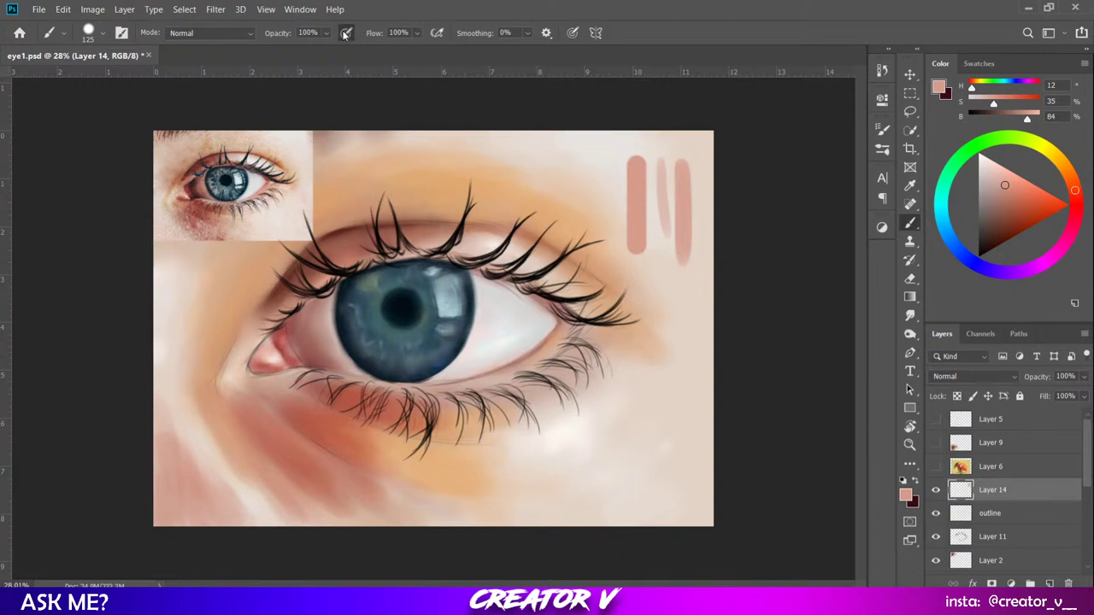
Turn on airbrush-style build-up and pen pressure for brush size, and try vertical strokes beneath the first samples, undoing each one.
click(437, 33)
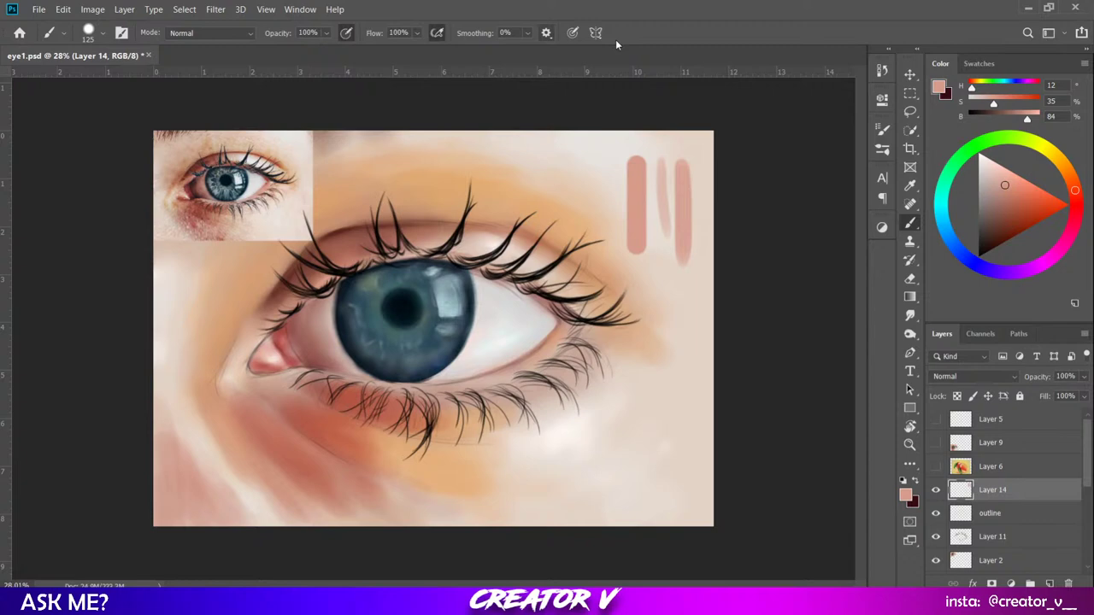
click(572, 33)
drag(638, 279, 639, 380)
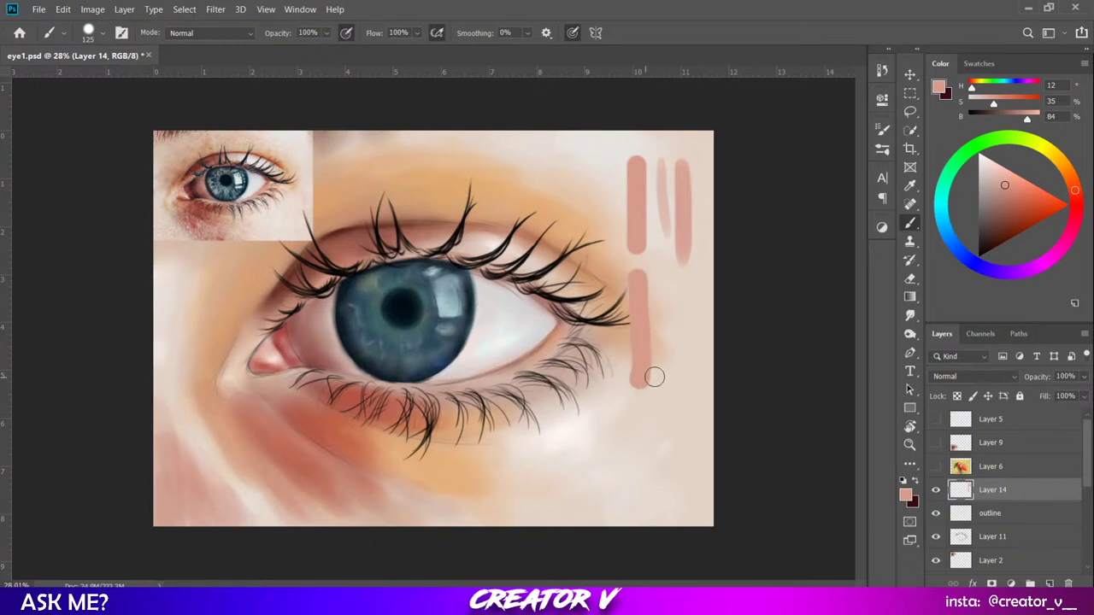
key(ctrl+z)
drag(637, 286, 637, 476)
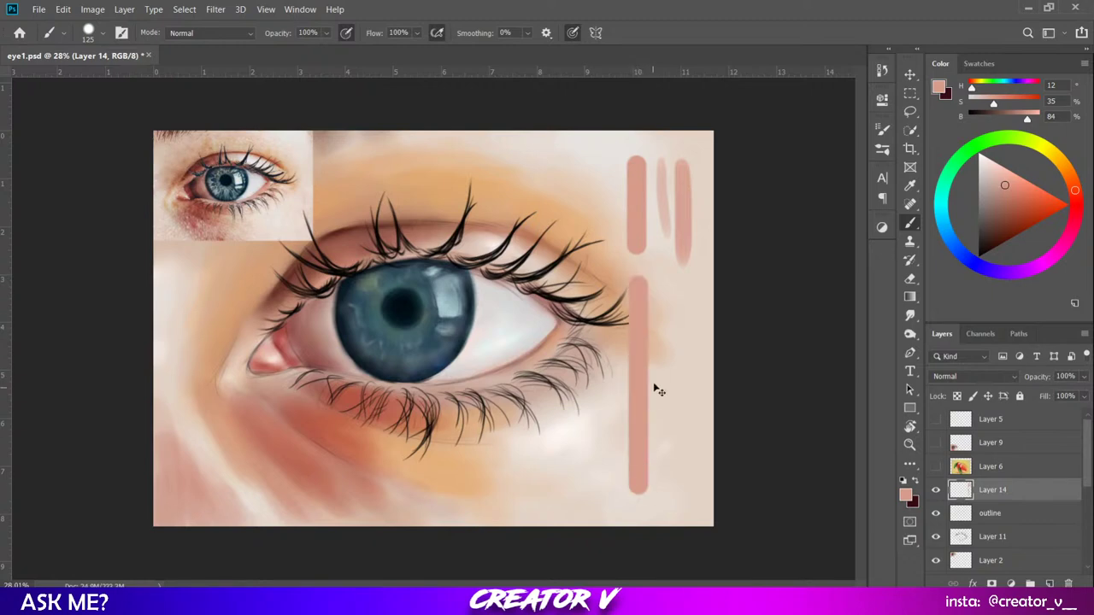
key(ctrl+z)
drag(635, 279, 635, 391)
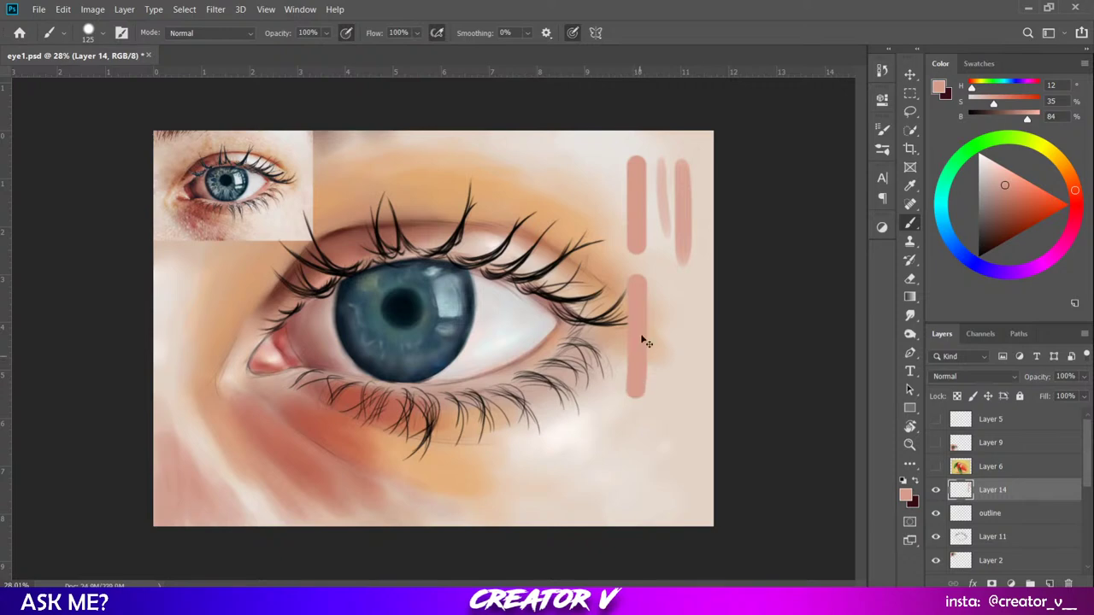
key(ctrl+z)
drag(629, 285, 630, 432)
key(ctrl+z)
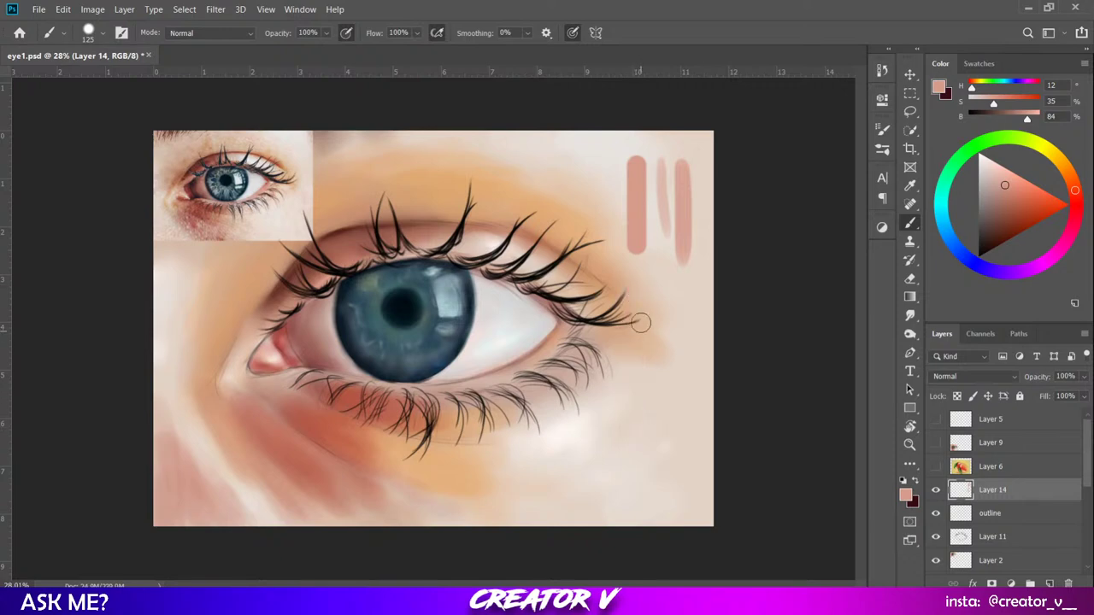
Paint a second row of three vertical peach sample strokes of varying pressure directly below the first row.
drag(636, 285, 633, 421)
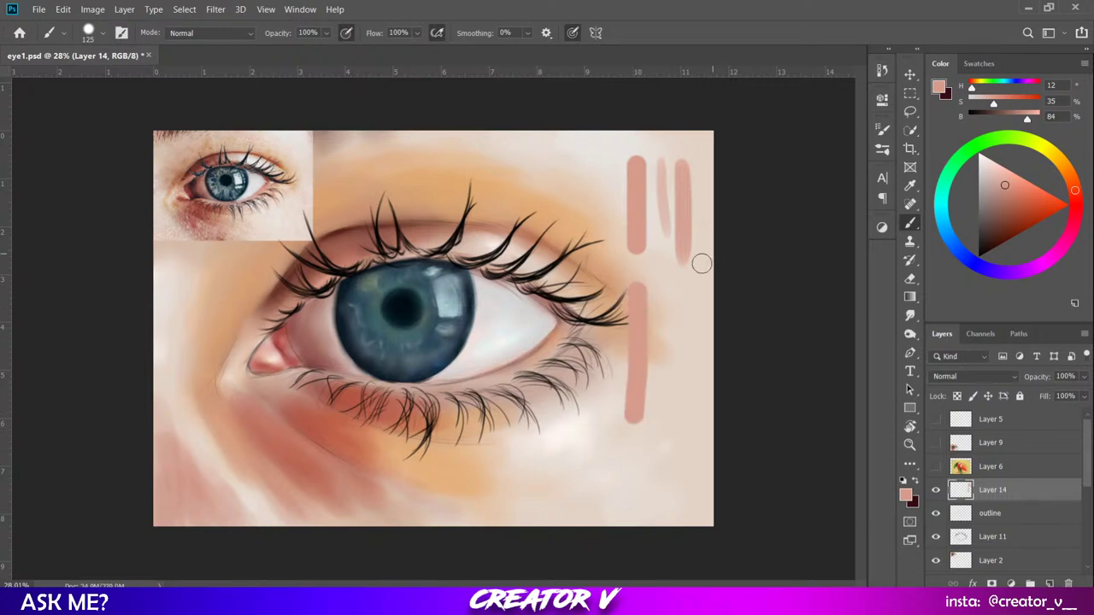
drag(662, 292, 659, 400)
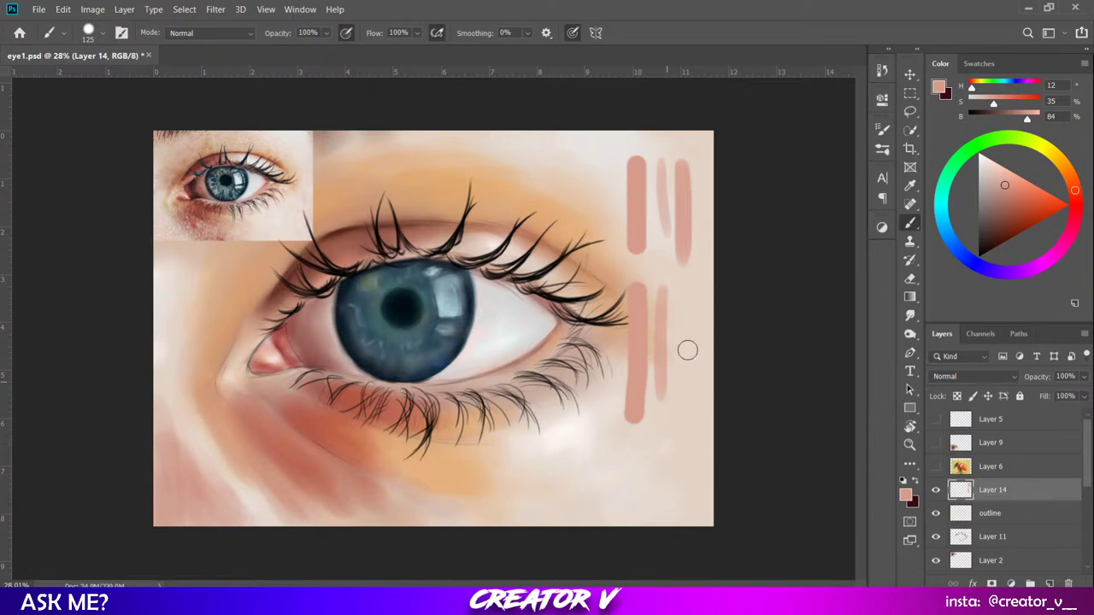
drag(684, 292, 687, 403)
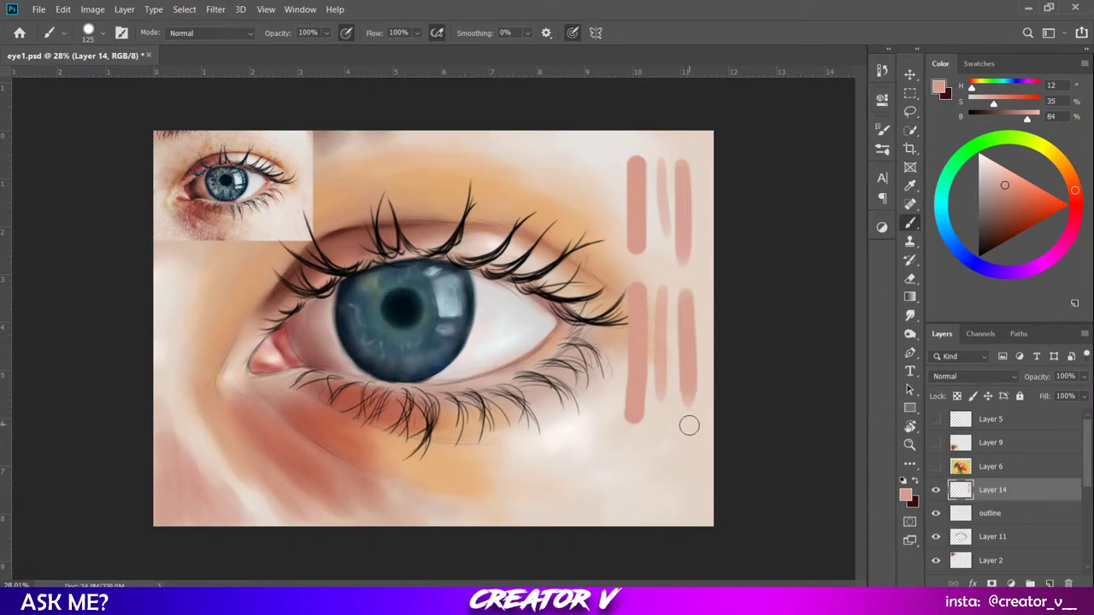
Examine the two rows of sample strokes up close and compare their widths, edges and opacity with and without size pressure.
scroll(705, 262, up, 3)
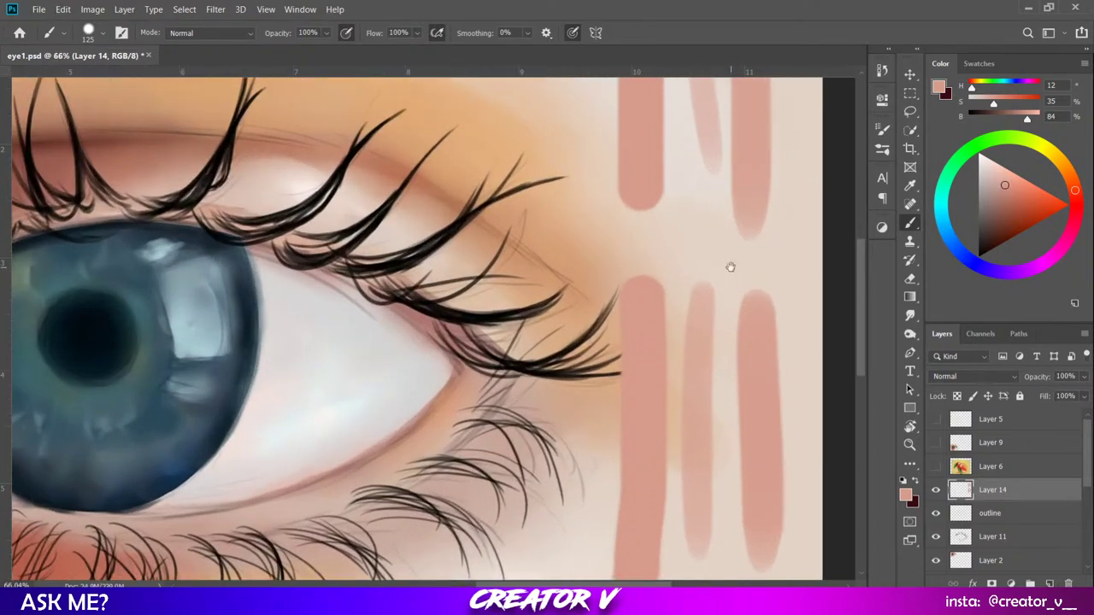
scroll(592, 341, down, 3)
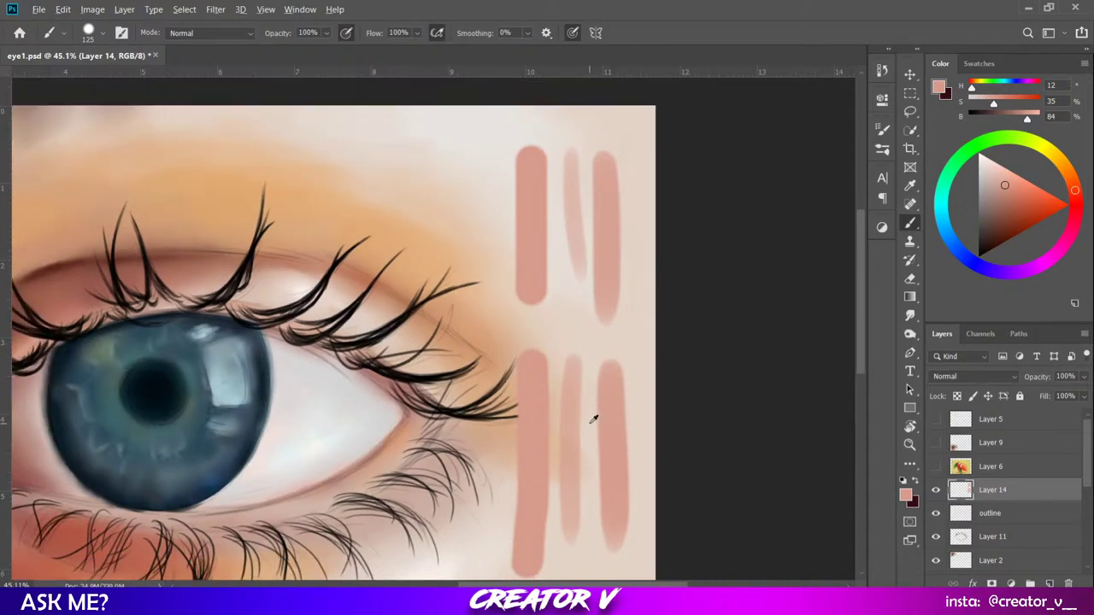
scroll(589, 414, up, 3)
scroll(590, 415, down, 5)
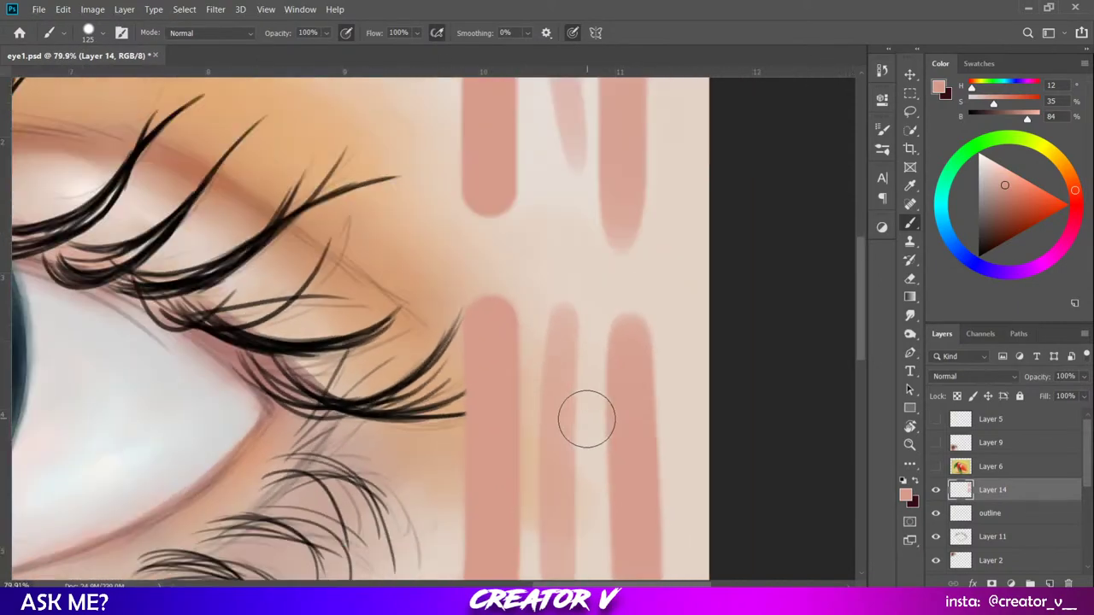
scroll(589, 414, down, 1)
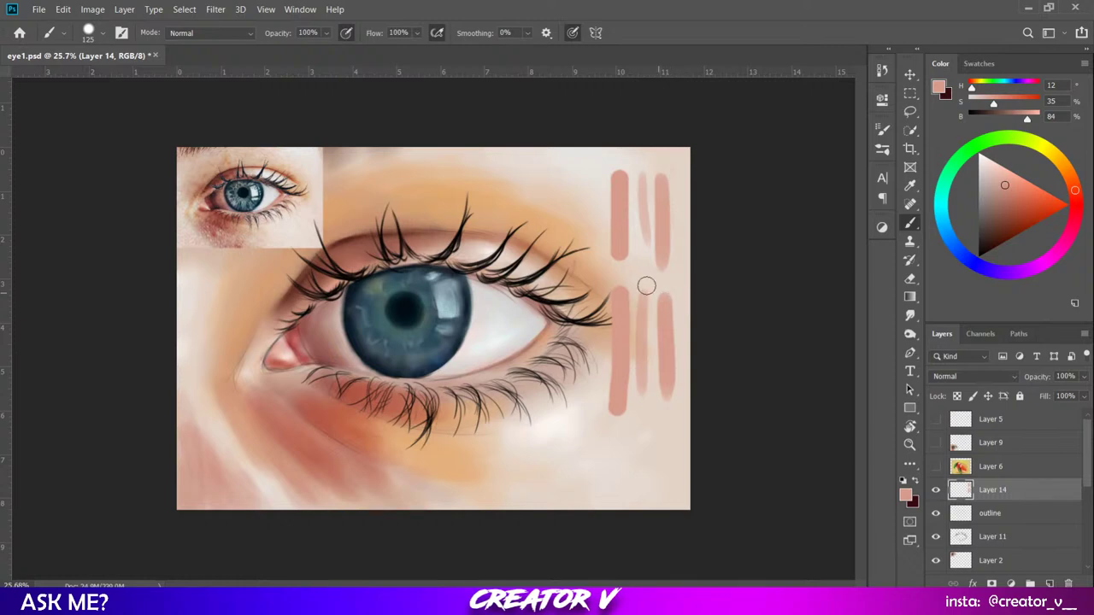
key(ctrl+plus)
key(ctrl+plus)
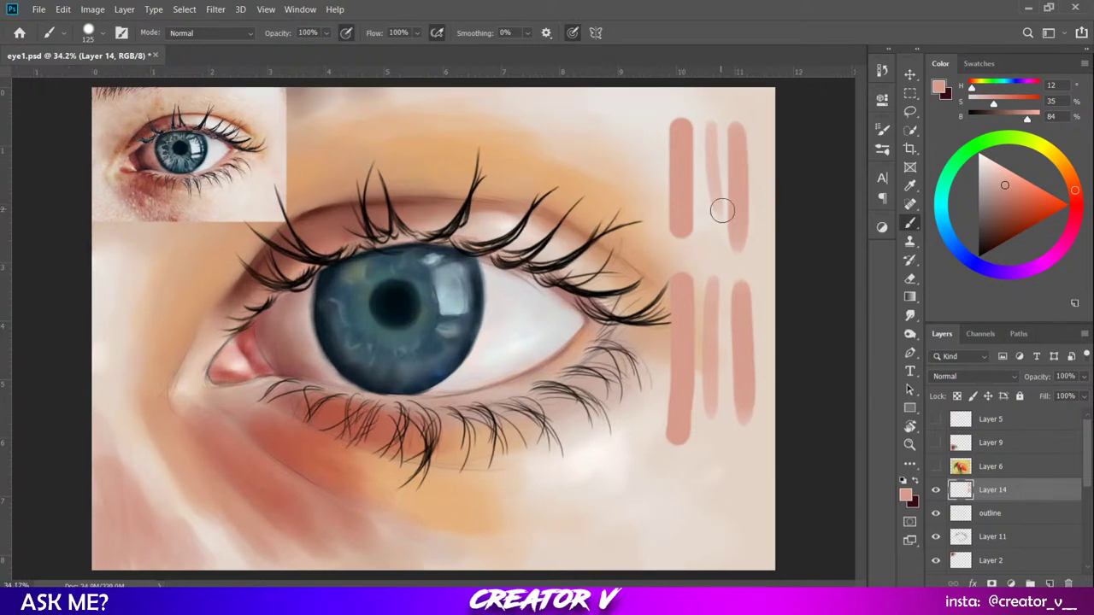
key(ctrl+plus)
scroll(779, 207, up, 1)
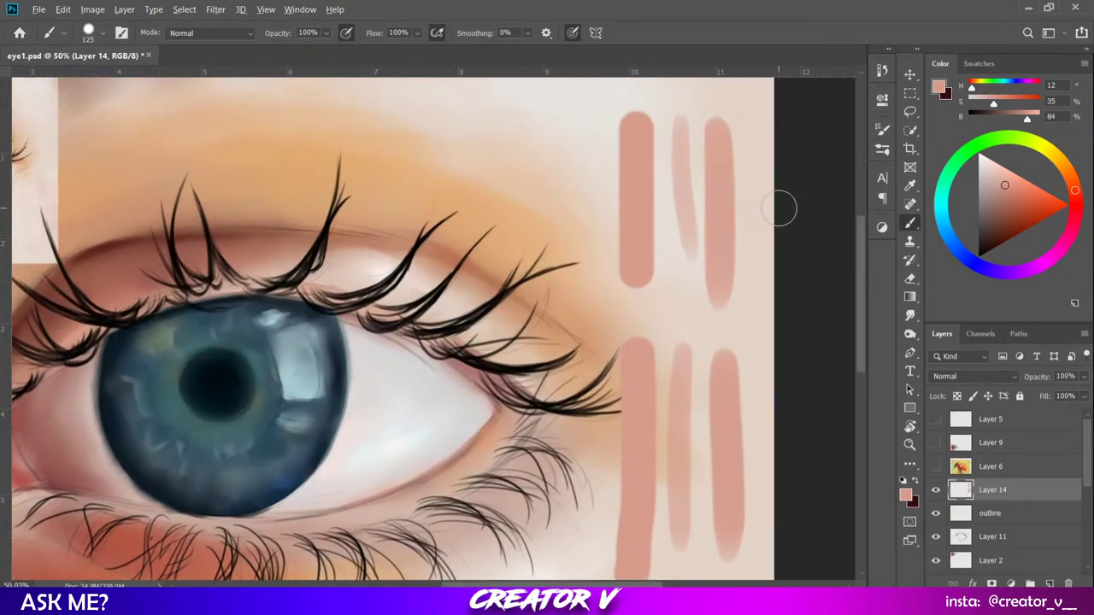
scroll(779, 207, down, 3)
scroll(781, 205, down, 2)
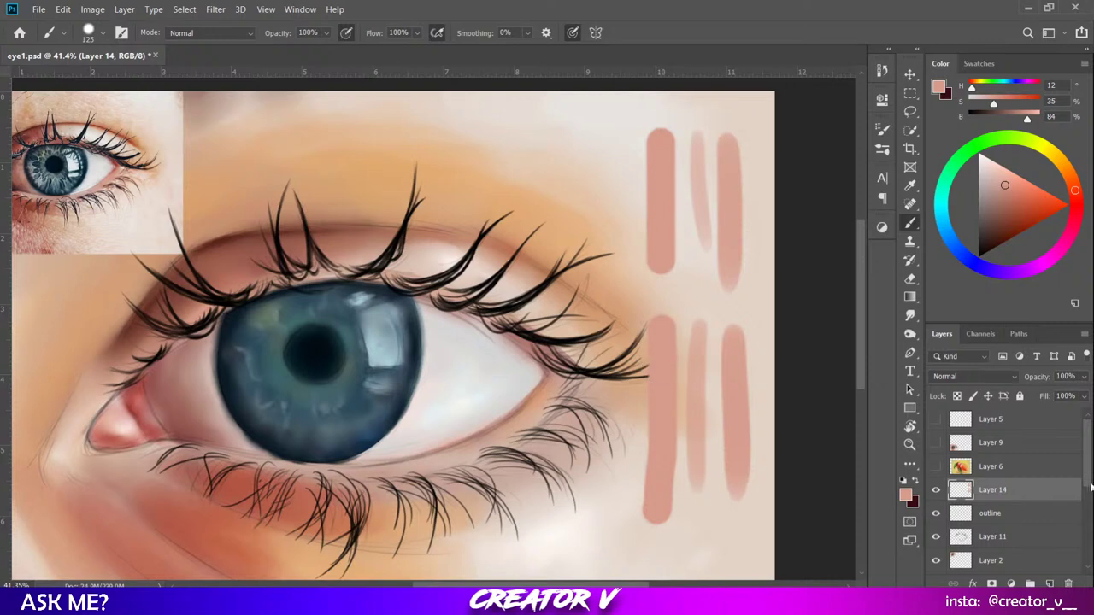
Delete the layer holding the sample strokes above the outline layer.
key(Delete)
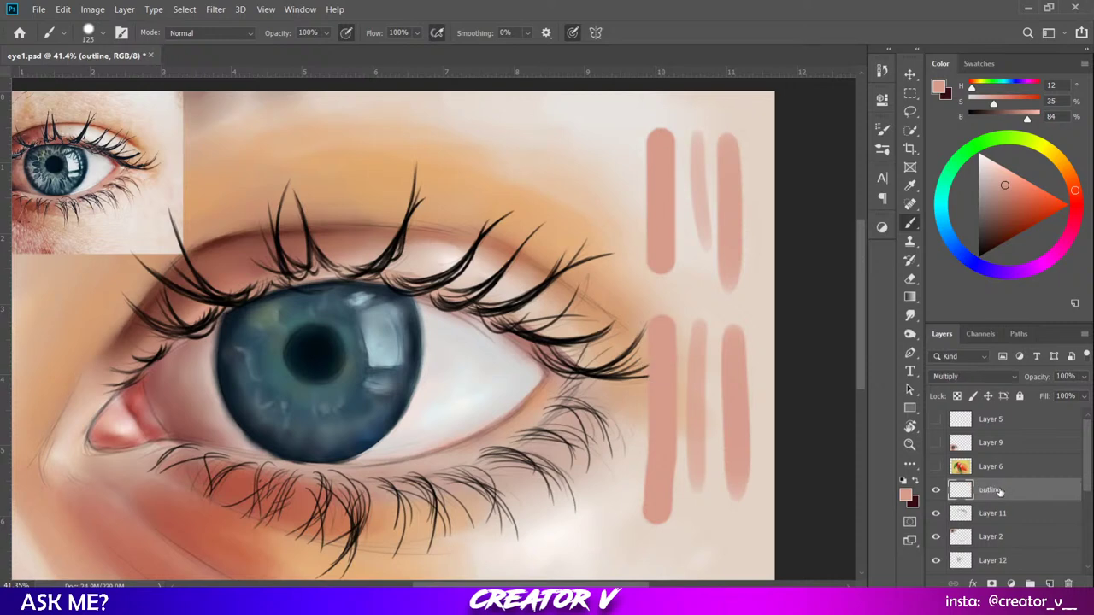
scroll(500, 396, down, 2)
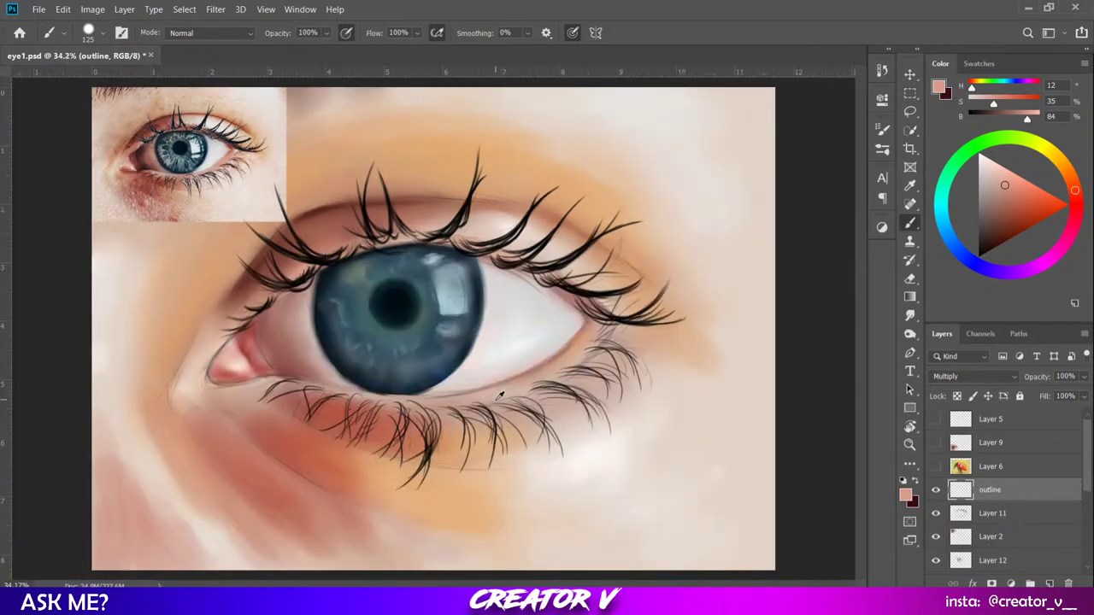
Hide Layer 2, which holds the reference photo in the canvas corner.
scroll(500, 396, down, 1)
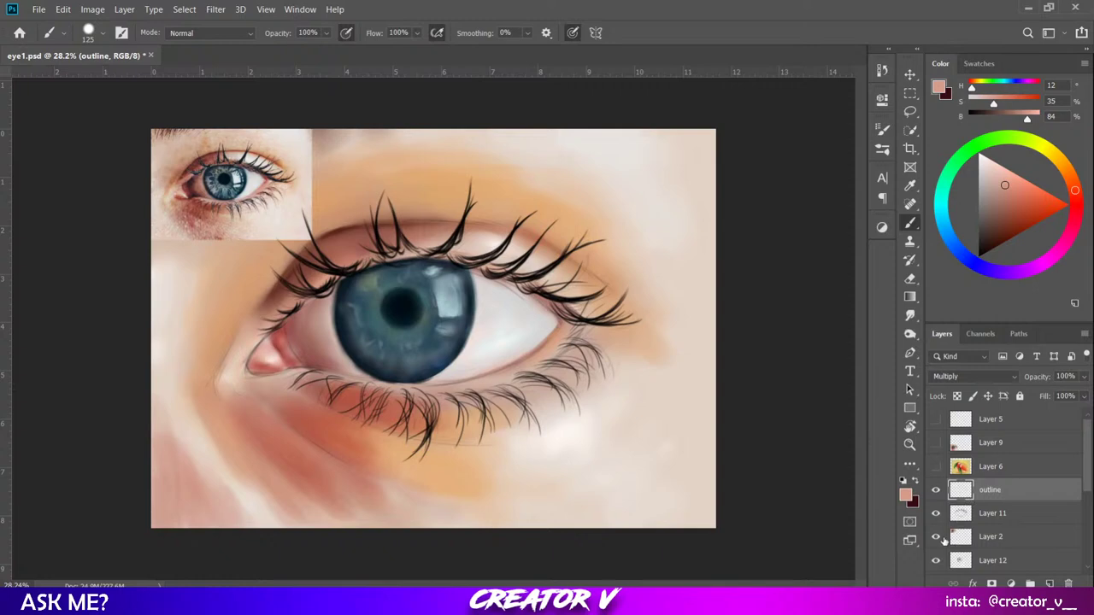
click(936, 536)
scroll(498, 357, down, 1)
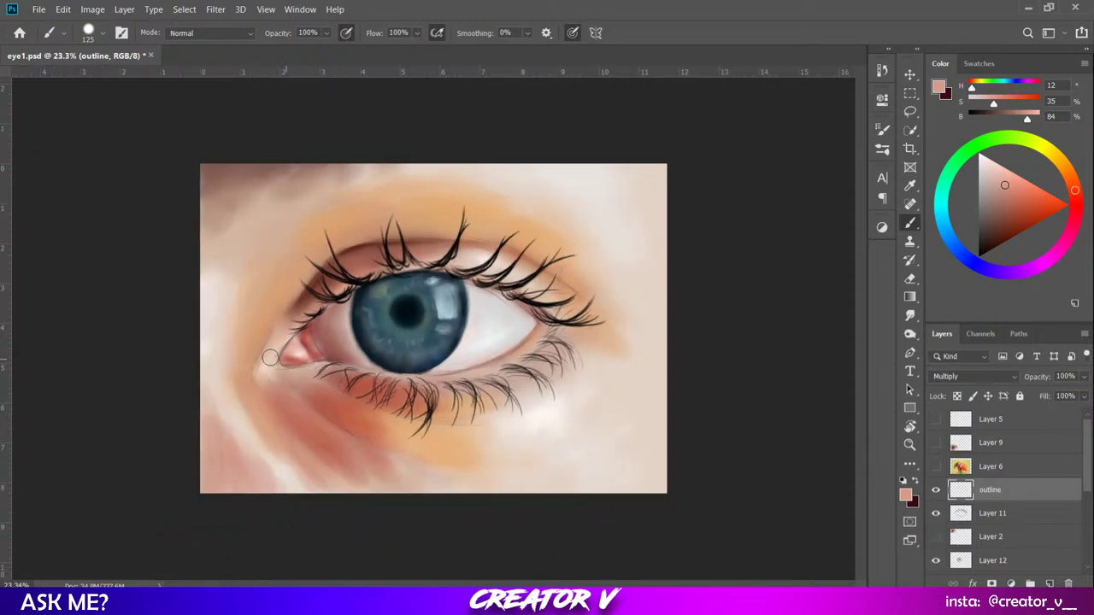
scroll(269, 358, up, 1)
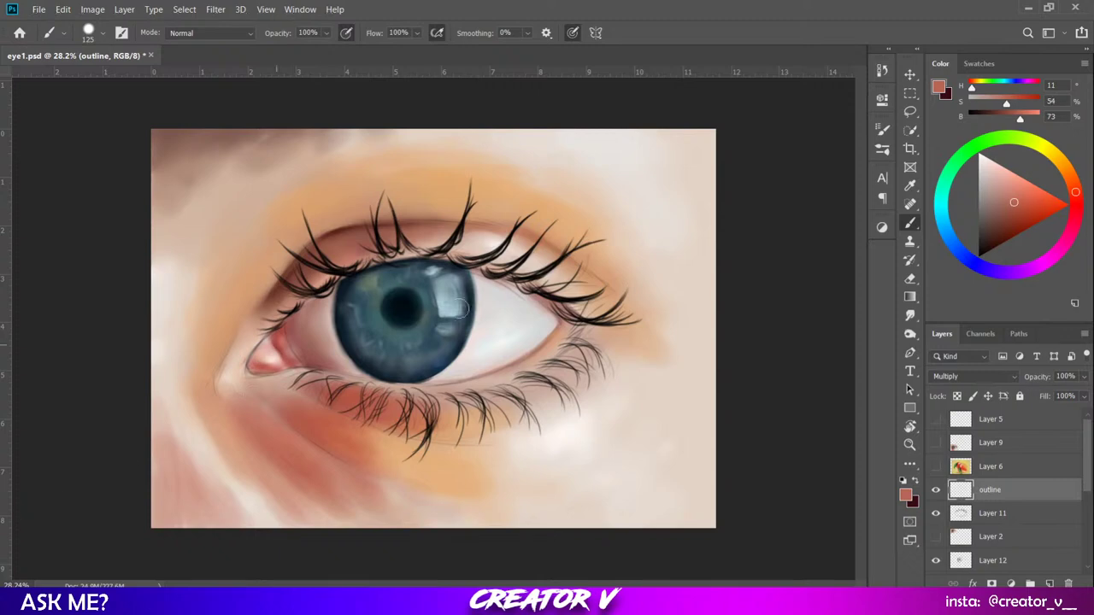
Paint orange-red (H 11, S 64, B 74) over the tear duct on Layer 13 with a 100 px brush.
drag(1015, 203, 1021, 204)
key(bracketleft)
scroll(1008, 525, down, 1)
scroll(1008, 525, down, 3)
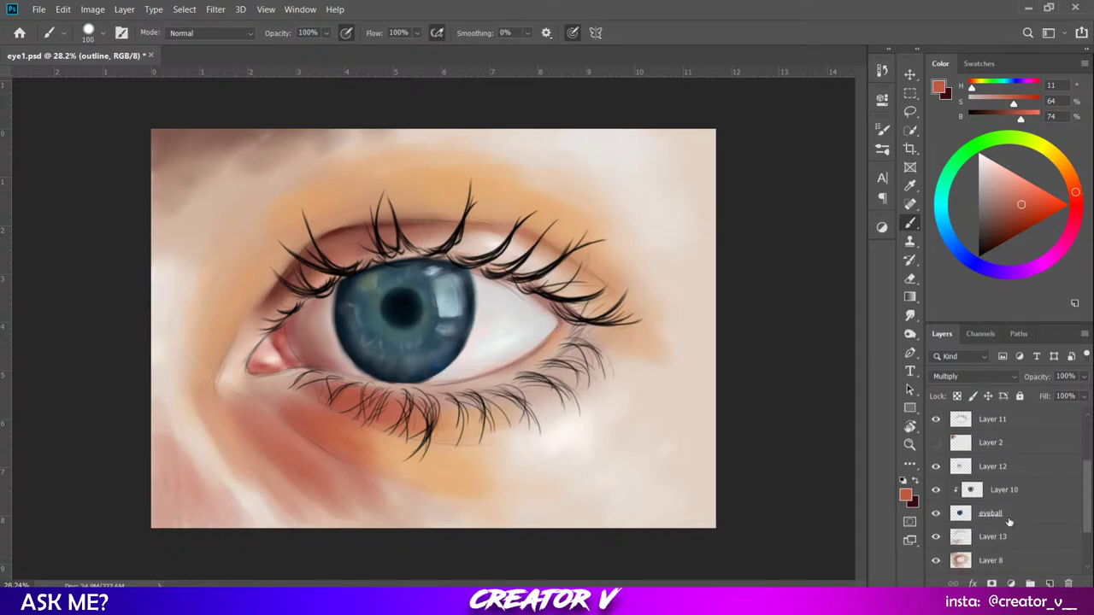
scroll(1009, 523, down, 2)
click(1024, 491)
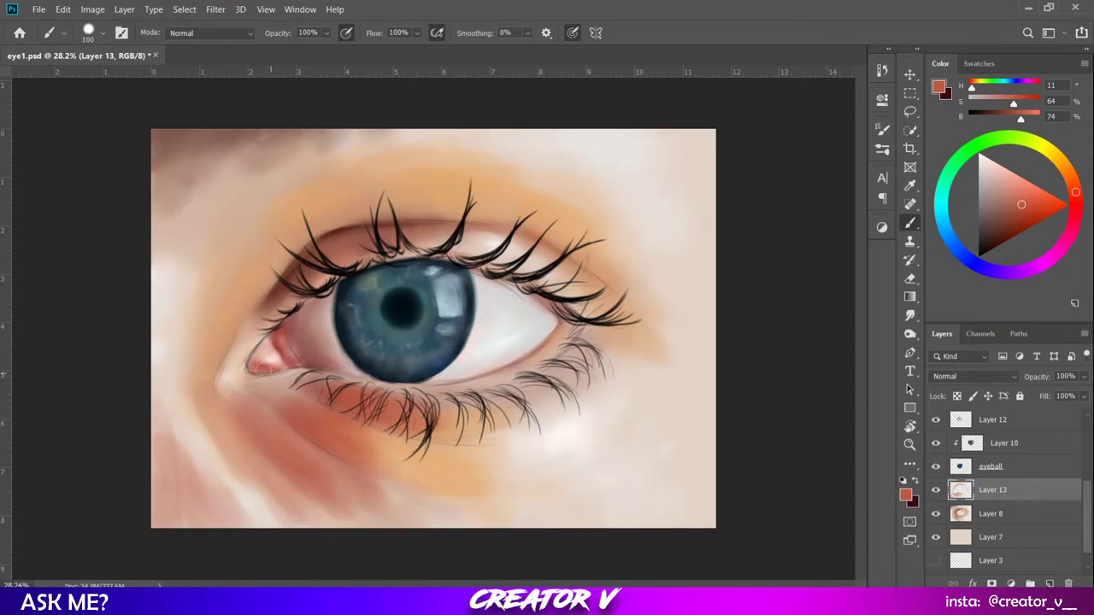
mouse_move(267, 373)
mouse_down()
mouse_move(252, 373)
mouse_move(262, 360)
mouse_move(248, 376)
mouse_move(256, 357)
mouse_move(267, 376)
mouse_move(280, 366)
mouse_move(260, 371)
mouse_move(274, 384)
mouse_move(265, 381)
mouse_up()
Add a more saturated red, H 5, S 76, B 73, to the upper part of the tear duct.
click(1027, 215)
click(1076, 199)
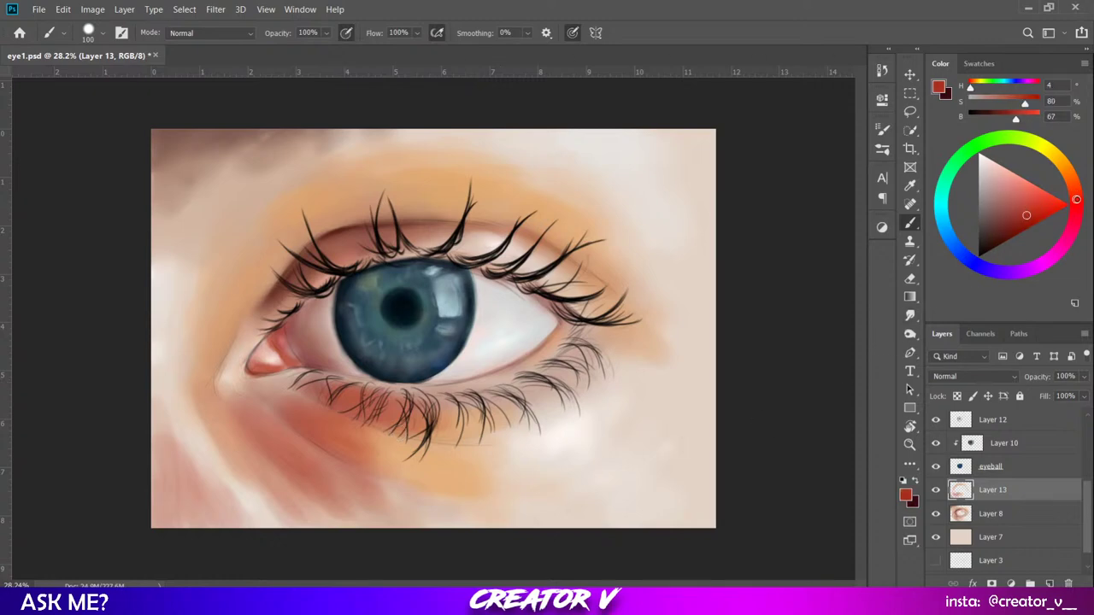
drag(1027, 214, 1028, 210)
drag(272, 335, 279, 341)
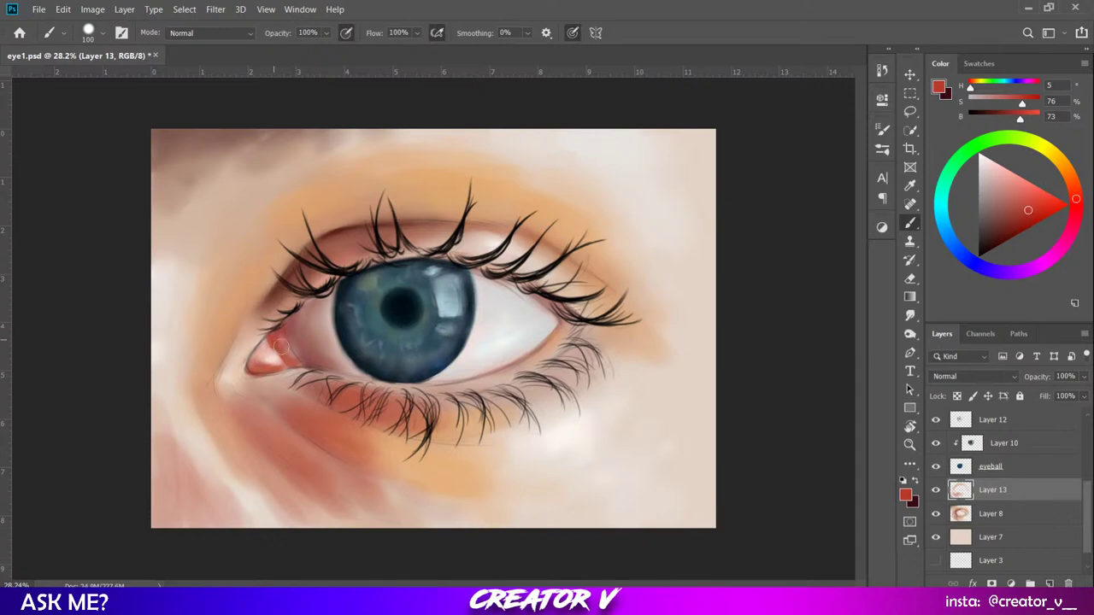
Deepen the tear duct's lower rim and fold with dark red, H 5, S 100, B 45.
click(1028, 228)
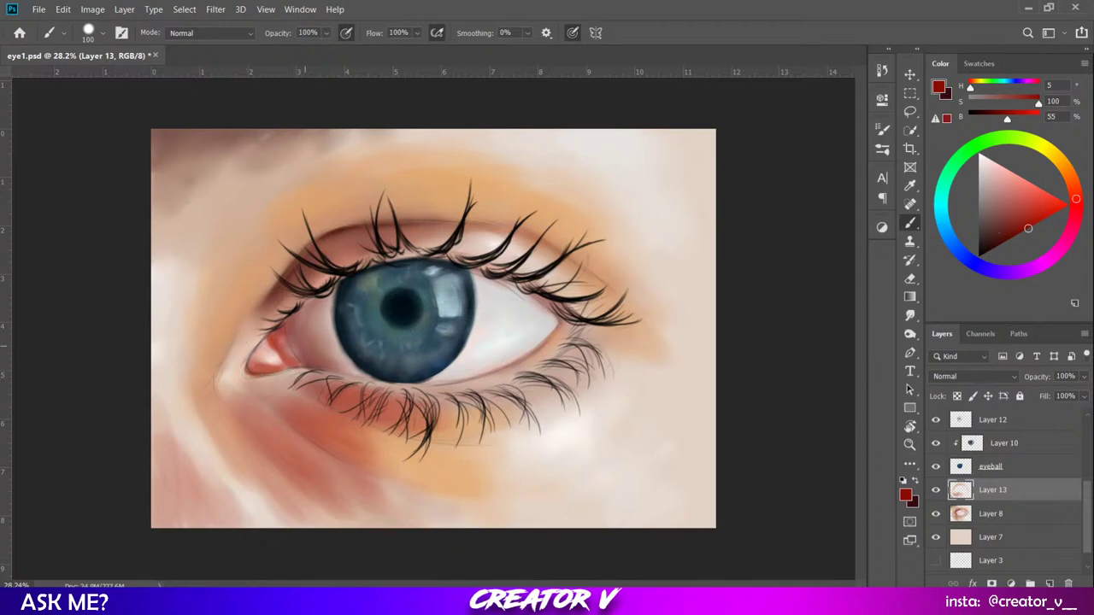
click(1019, 233)
drag(260, 369, 272, 364)
drag(290, 359, 288, 361)
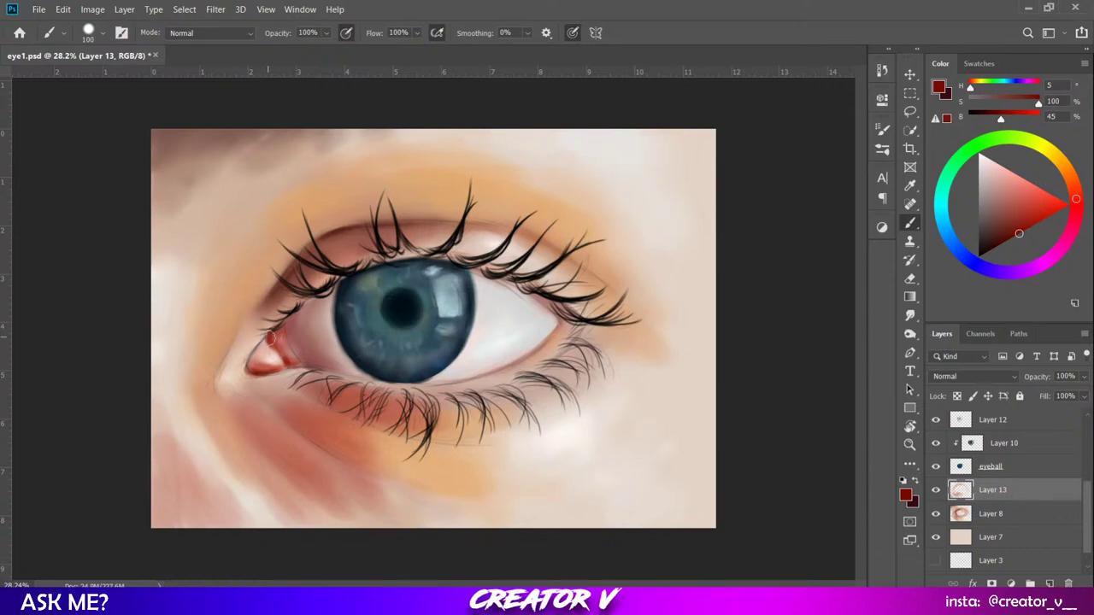
Darken the boundary between the tear duct and the eye white with deep red, H 5, S 100, B 29.
click(1009, 242)
click(1004, 242)
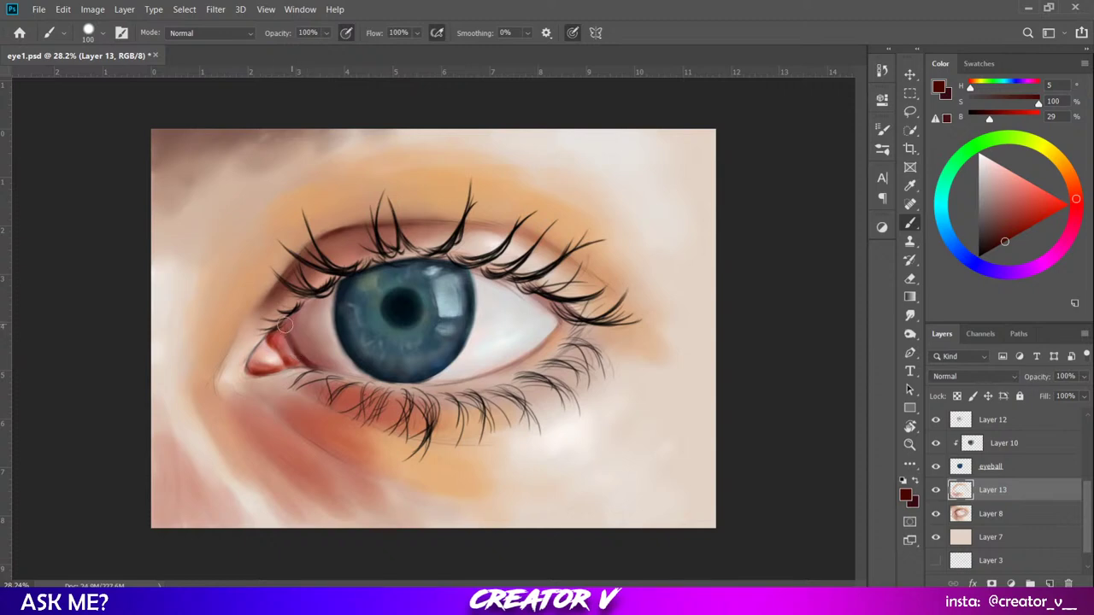
mouse_move(292, 340)
mouse_down()
mouse_move(304, 305)
mouse_move(284, 328)
mouse_move(312, 366)
mouse_move(286, 327)
mouse_move(303, 359)
mouse_up()
Shade the inside and upper edge of the tear duct with dark red, H 5, S 100, B 40.
click(1014, 236)
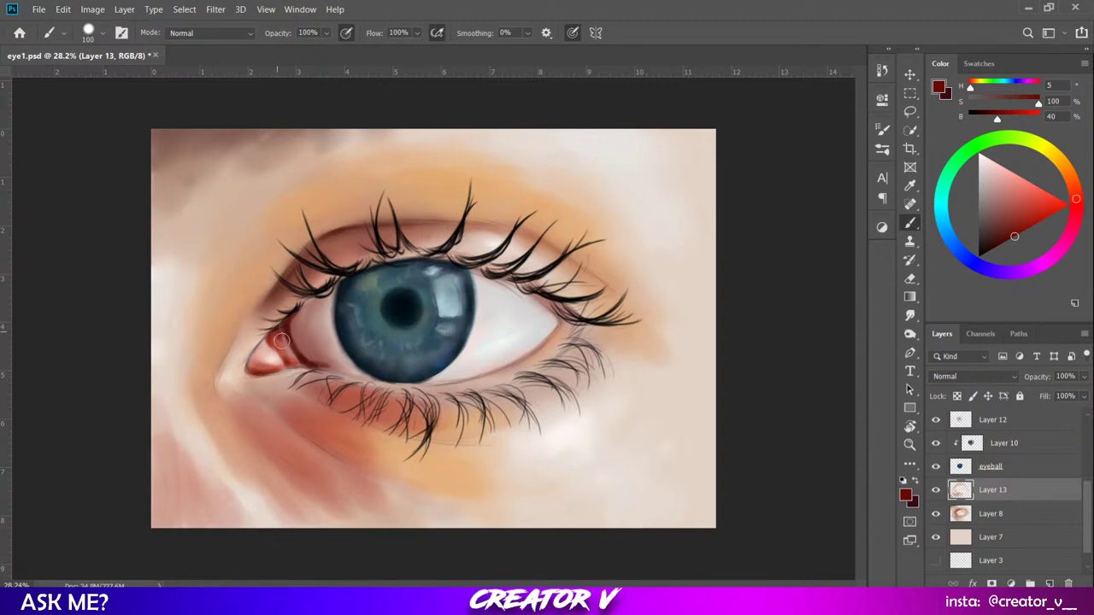
mouse_move(288, 350)
mouse_down()
mouse_move(324, 395)
mouse_move(311, 359)
mouse_move(273, 345)
mouse_up()
key(bracketleft)
mouse_move(271, 335)
mouse_down()
mouse_move(289, 317)
mouse_move(279, 330)
mouse_up()
Build up the shadow beside the tear duct and under the inner lashes with dark browns at H 5, S 100, B 21 and B 16.
drag(1013, 240, 996, 247)
click(998, 246)
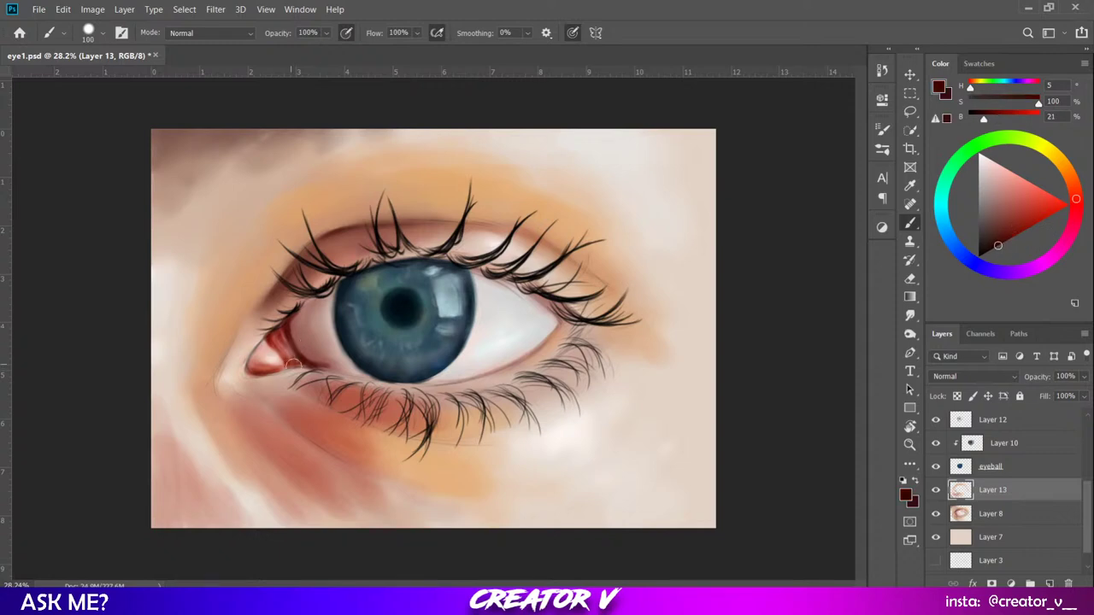
mouse_move(299, 348)
mouse_down()
mouse_move(315, 364)
mouse_move(305, 359)
mouse_up()
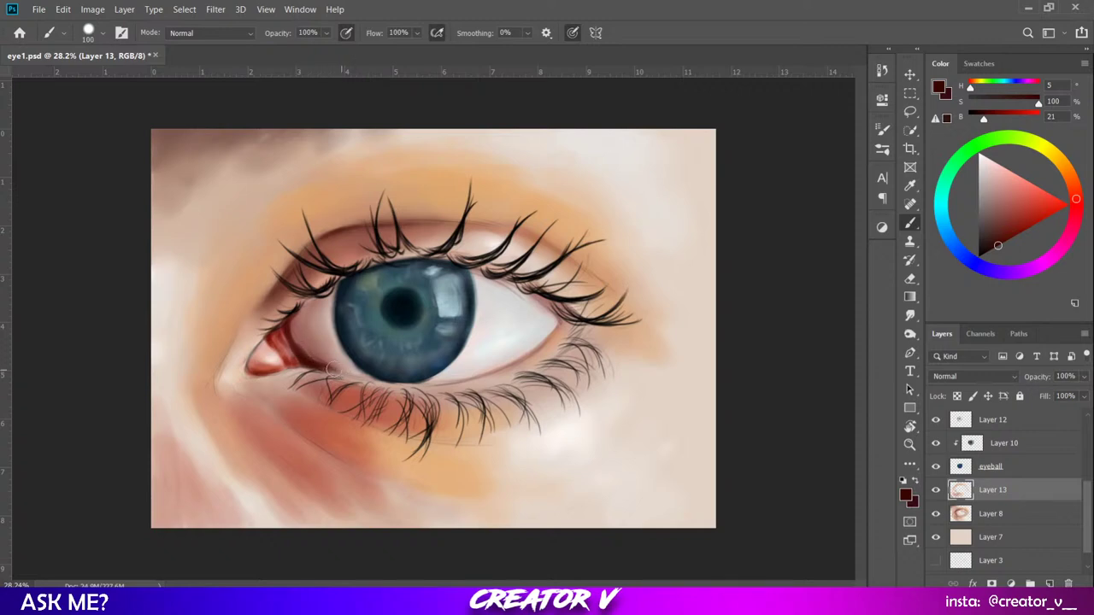
mouse_move(311, 353)
mouse_down()
mouse_move(292, 309)
mouse_move(297, 346)
mouse_move(301, 309)
mouse_move(305, 345)
mouse_move(305, 305)
mouse_up()
click(994, 249)
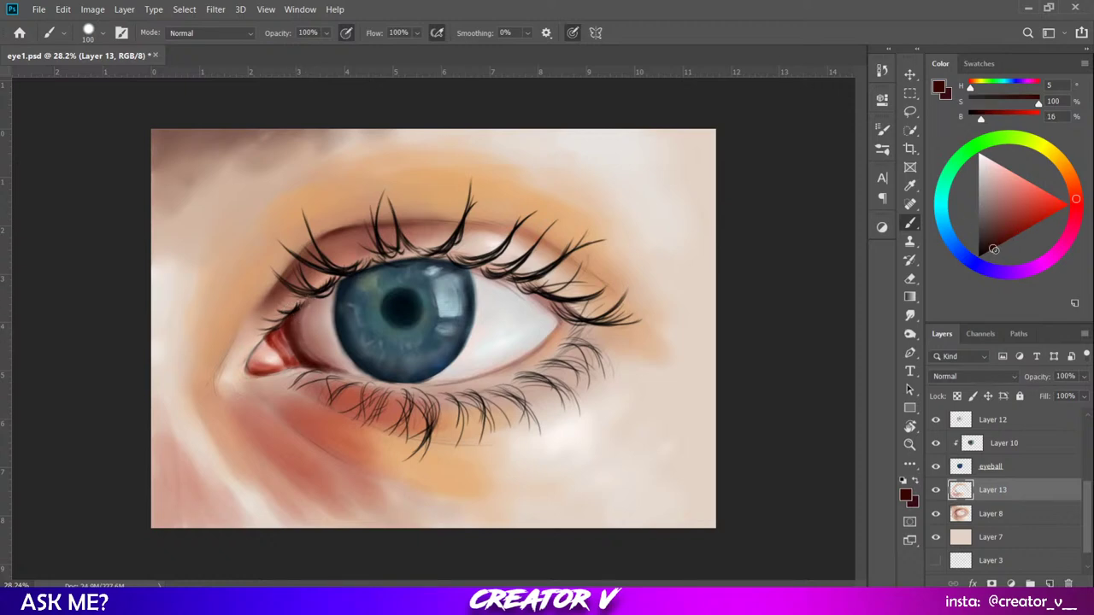
mouse_move(311, 341)
mouse_down()
mouse_move(284, 327)
mouse_move(298, 316)
mouse_move(290, 341)
mouse_move(312, 368)
mouse_move(290, 323)
mouse_move(314, 296)
mouse_up()
Shade the eye white between the tear duct and the iris with muted reddish brown, H 5, S 37, B 43.
click(990, 229)
click(992, 220)
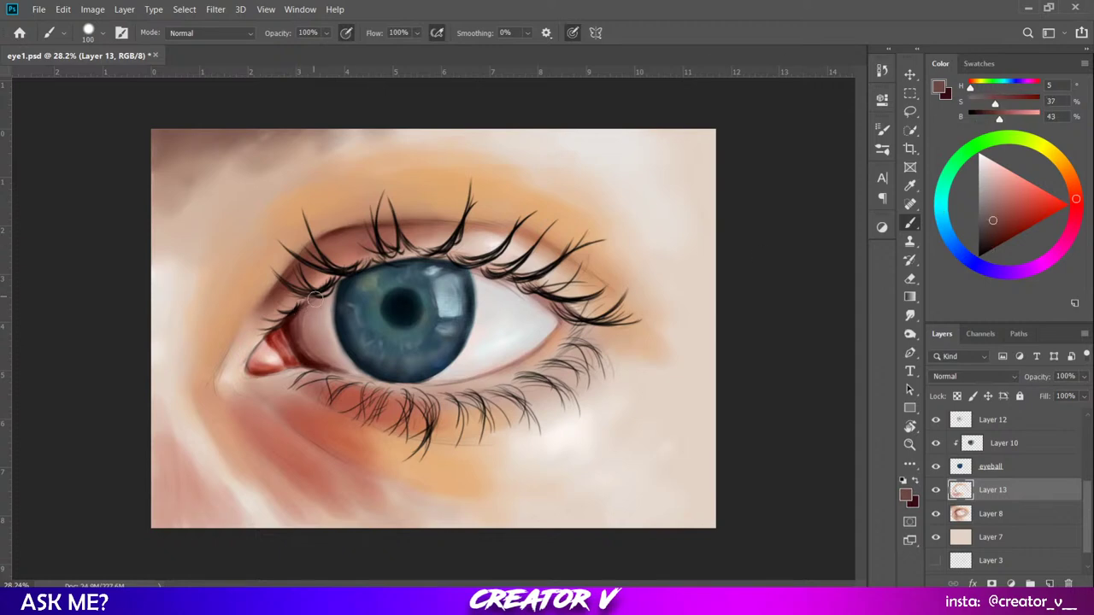
mouse_move(309, 343)
mouse_down()
mouse_move(349, 371)
mouse_move(317, 362)
mouse_move(313, 340)
mouse_move(326, 361)
mouse_move(309, 327)
mouse_move(330, 365)
mouse_move(313, 322)
mouse_move(308, 345)
mouse_move(310, 307)
mouse_move(320, 342)
mouse_move(311, 312)
mouse_move(312, 328)
mouse_move(324, 290)
mouse_move(325, 350)
mouse_up()
mouse_move(315, 332)
mouse_down()
mouse_move(303, 338)
mouse_move(301, 311)
mouse_move(332, 297)
mouse_up()
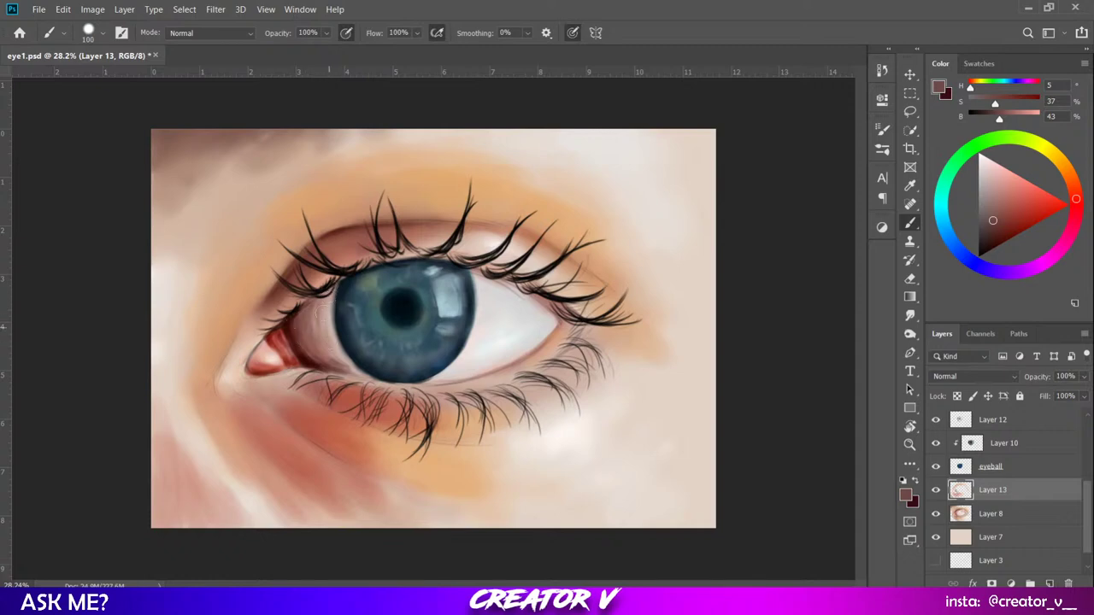
mouse_move(349, 371)
mouse_down()
mouse_move(302, 309)
mouse_move(311, 346)
mouse_move(330, 362)
mouse_move(319, 304)
mouse_up()
Darken the upper lid edge above the tear duct with H 5, S 100, B 19 and a 60 px brush.
drag(1008, 236, 996, 248)
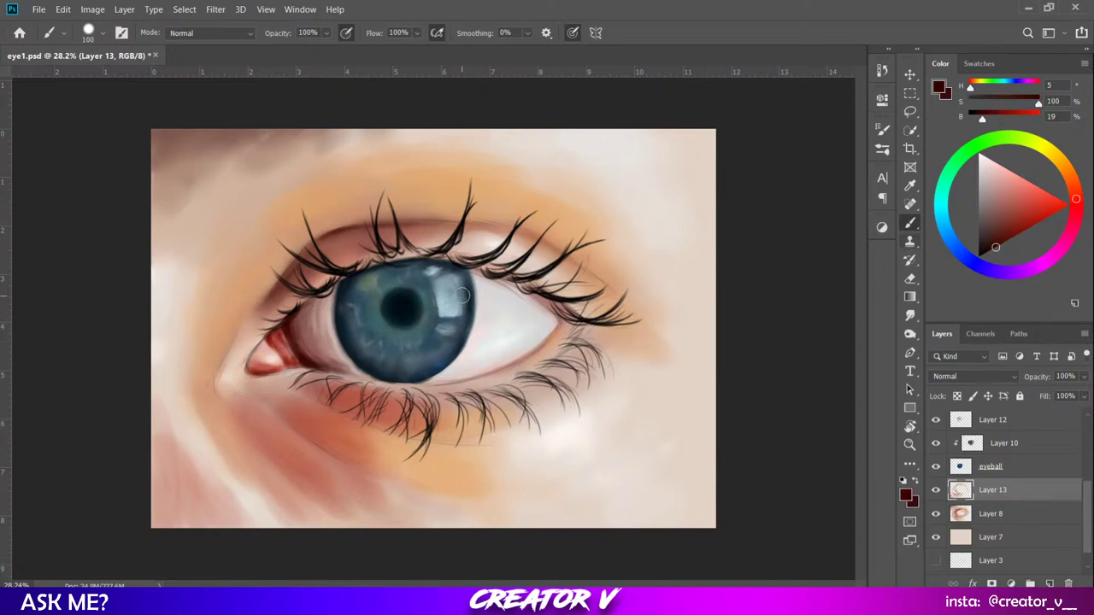
key(bracketleft)
key(bracketleft)
key(bracketleft)
key(bracketleft)
mouse_move(287, 327)
mouse_down()
mouse_move(310, 304)
mouse_move(290, 334)
mouse_move(324, 292)
mouse_move(303, 324)
mouse_up()
Redden the outer eye corner and lower lid line with progressively brighter dark reds, up to H 1, S 94, B 51.
drag(995, 247, 1009, 240)
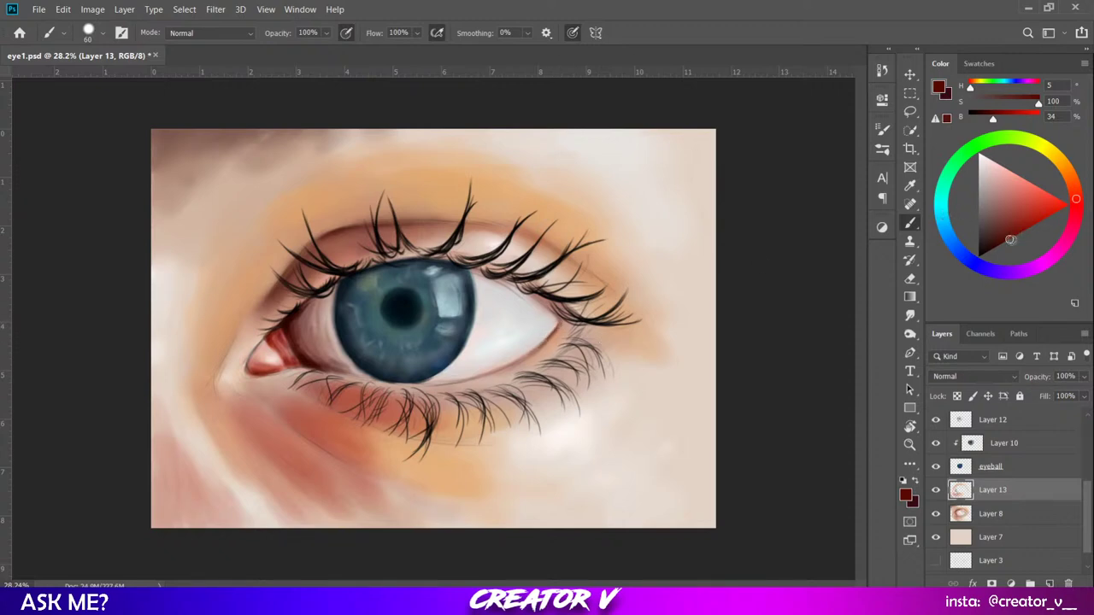
click(1015, 235)
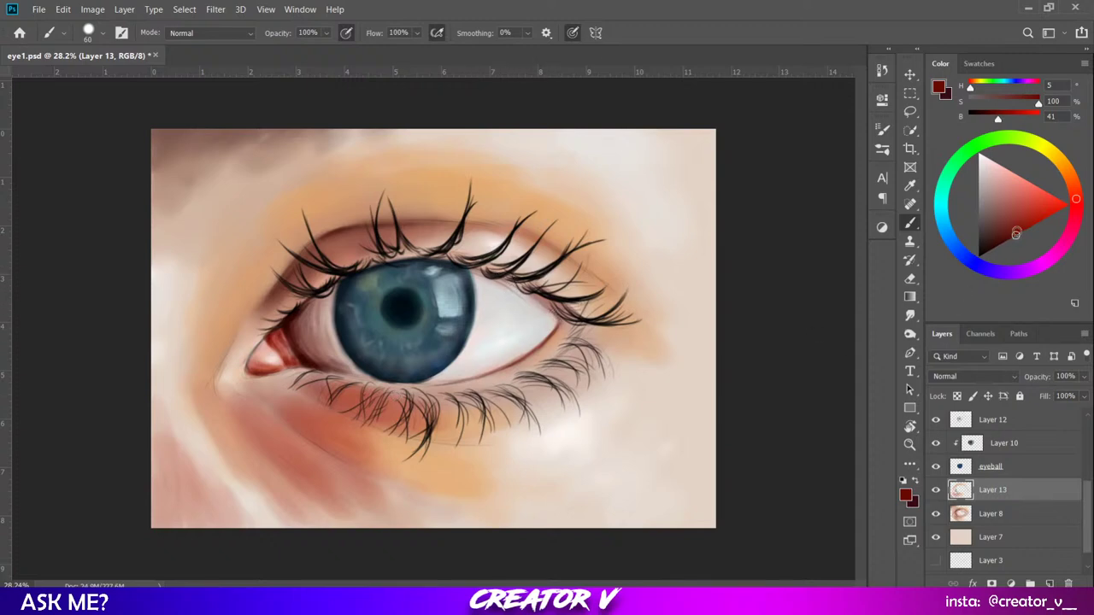
click(1021, 229)
drag(1075, 200, 1076, 204)
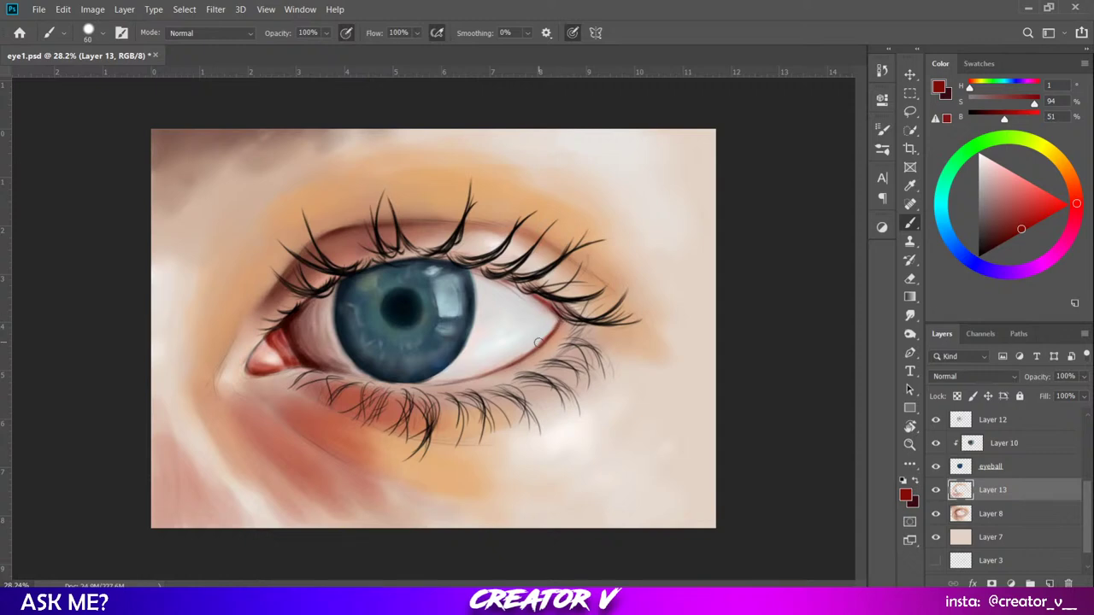
Refine the outer eye corner with deep red (H 1, S 100, B 37) and muted red (H 1, S 54, B 44).
click(1015, 236)
drag(1015, 236, 1011, 237)
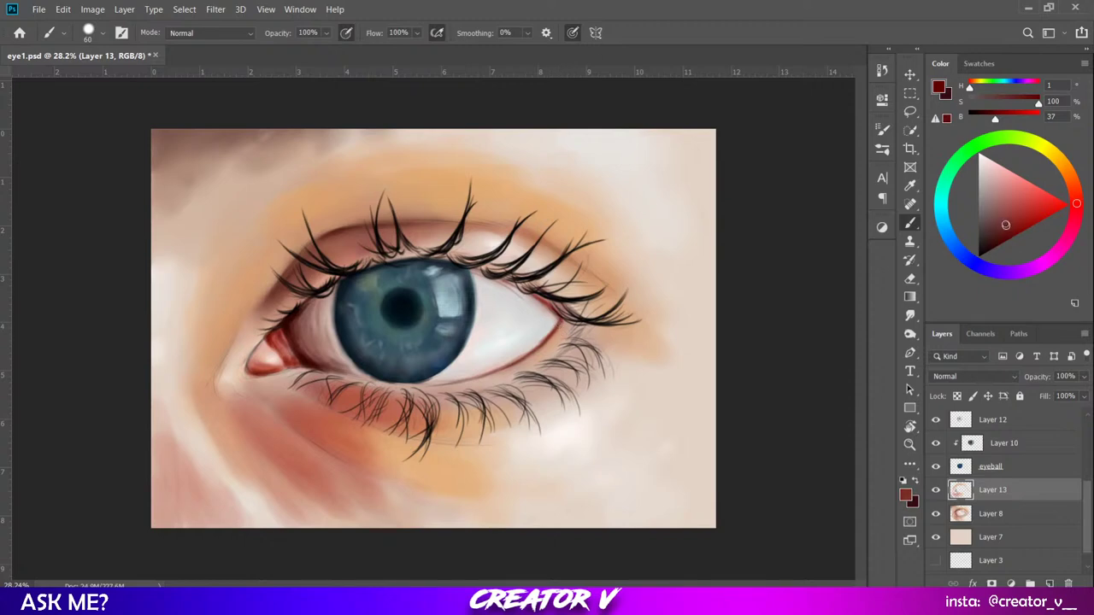
click(998, 224)
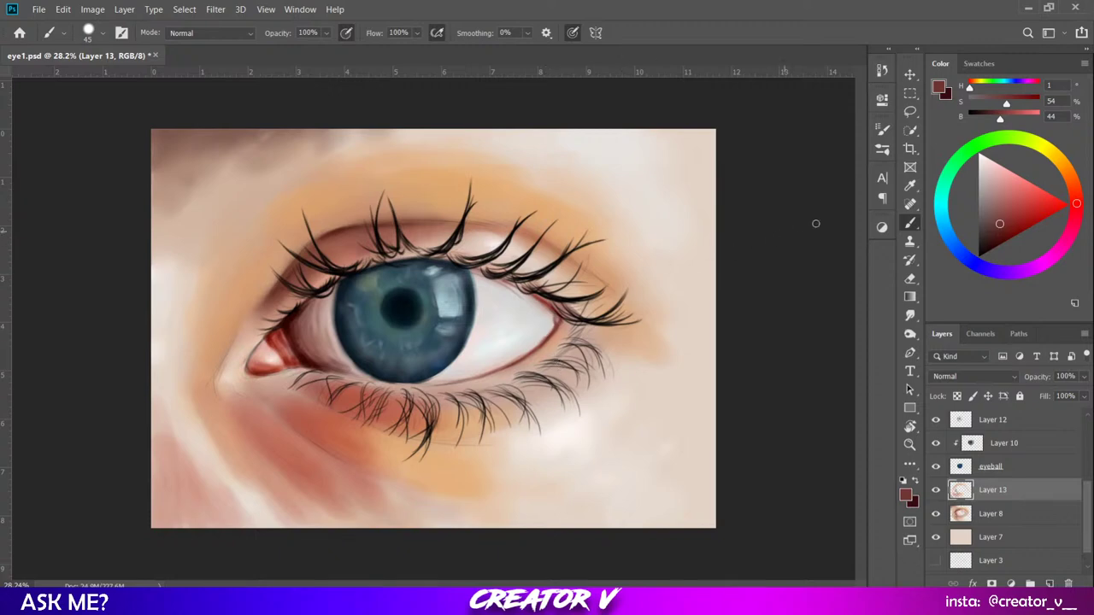
Shade the eye white around the iris with sampled light tones, including pinkish grey (H 7, S 11, B 78), enlarging the brush to 150 px.
alt+click(124, 492)
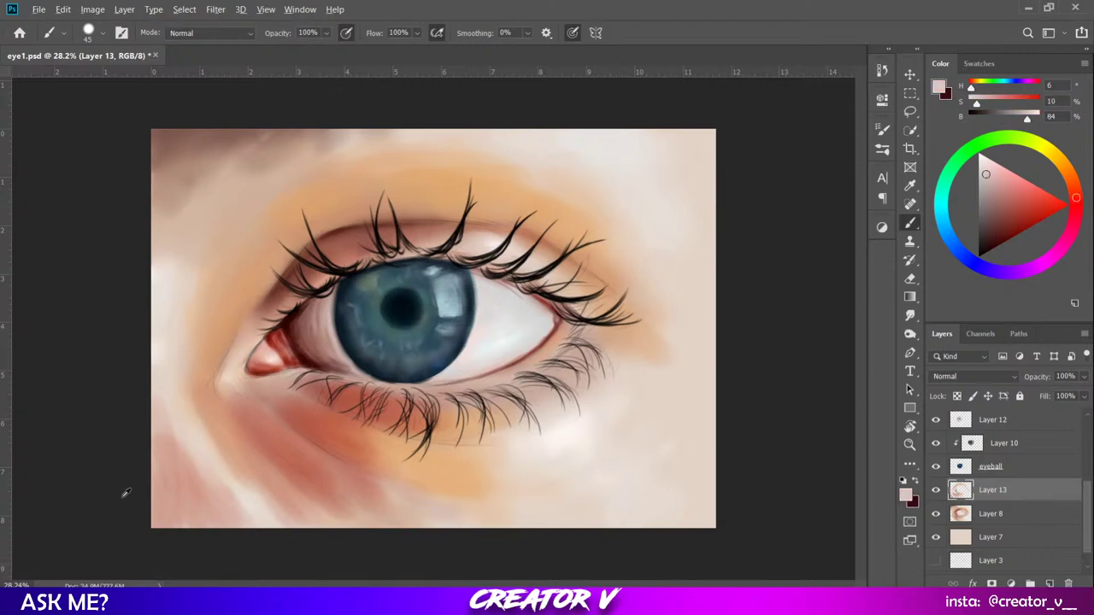
alt+click(538, 368)
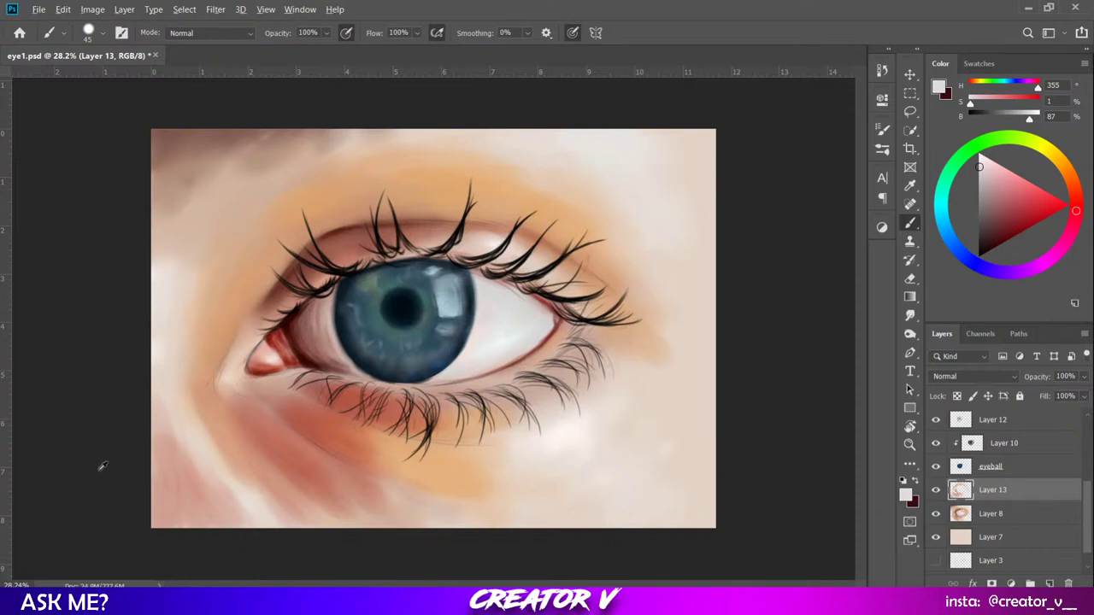
alt+click(122, 491)
alt+click(124, 494)
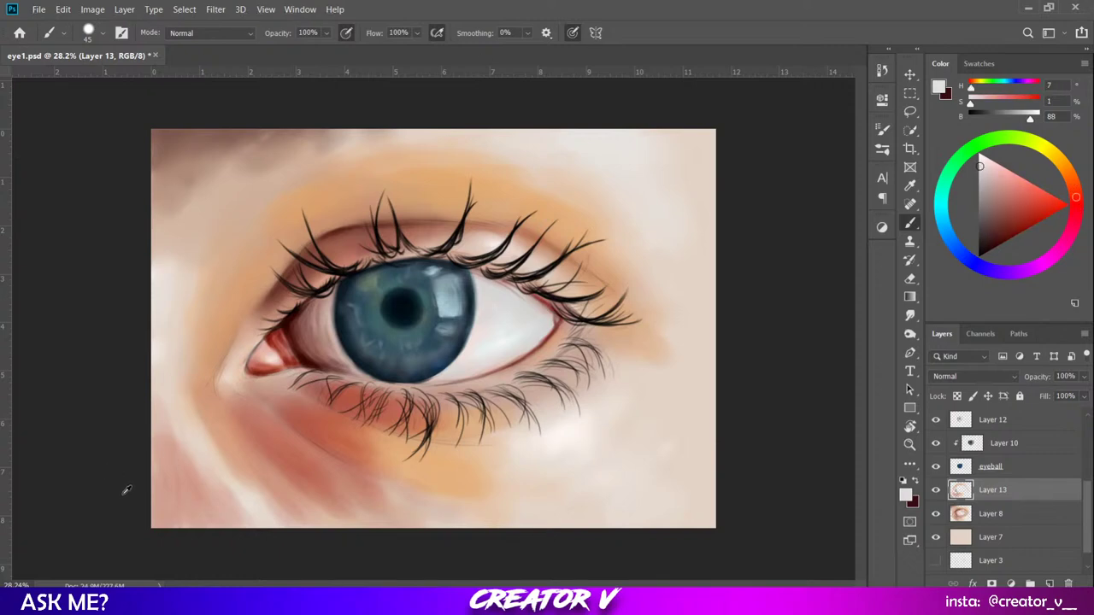
alt+click(125, 493)
alt+click(124, 496)
alt+click(123, 499)
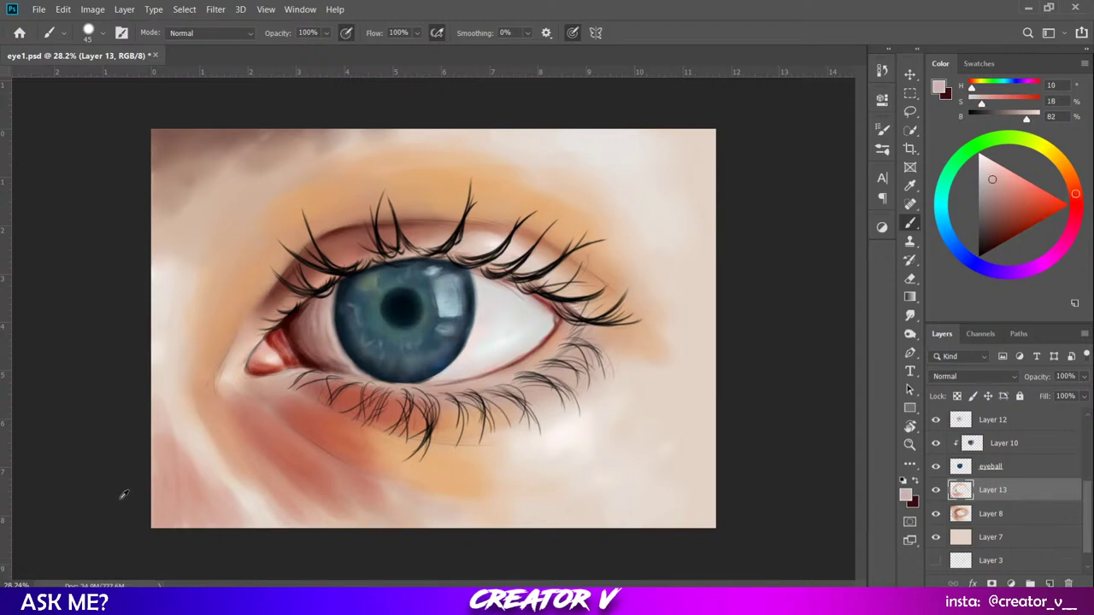
alt+click(125, 493)
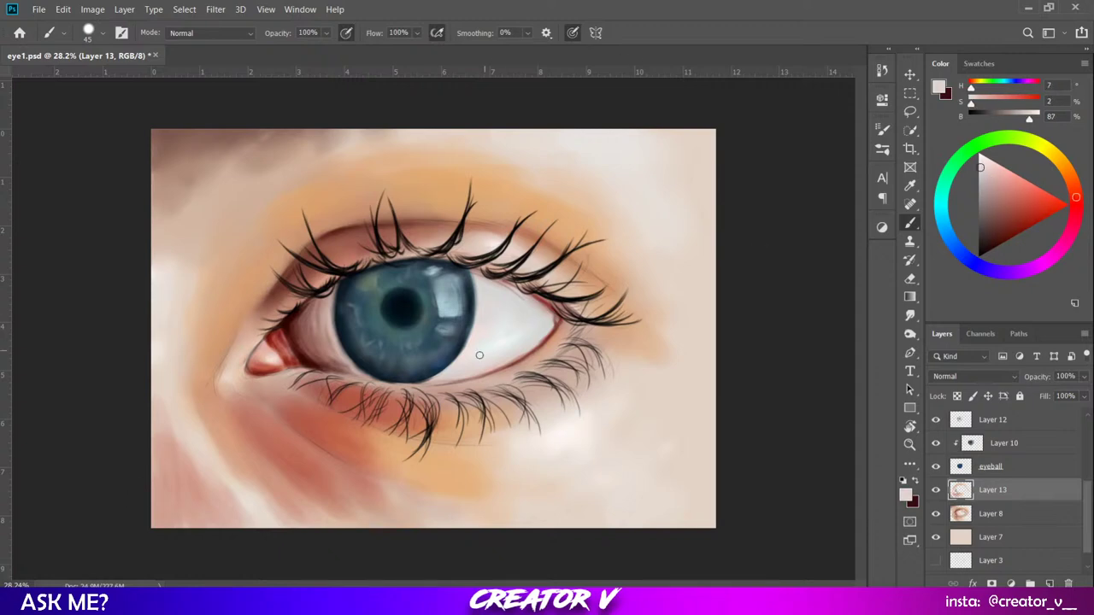
click(985, 177)
drag(986, 177, 987, 180)
key(bracketright)
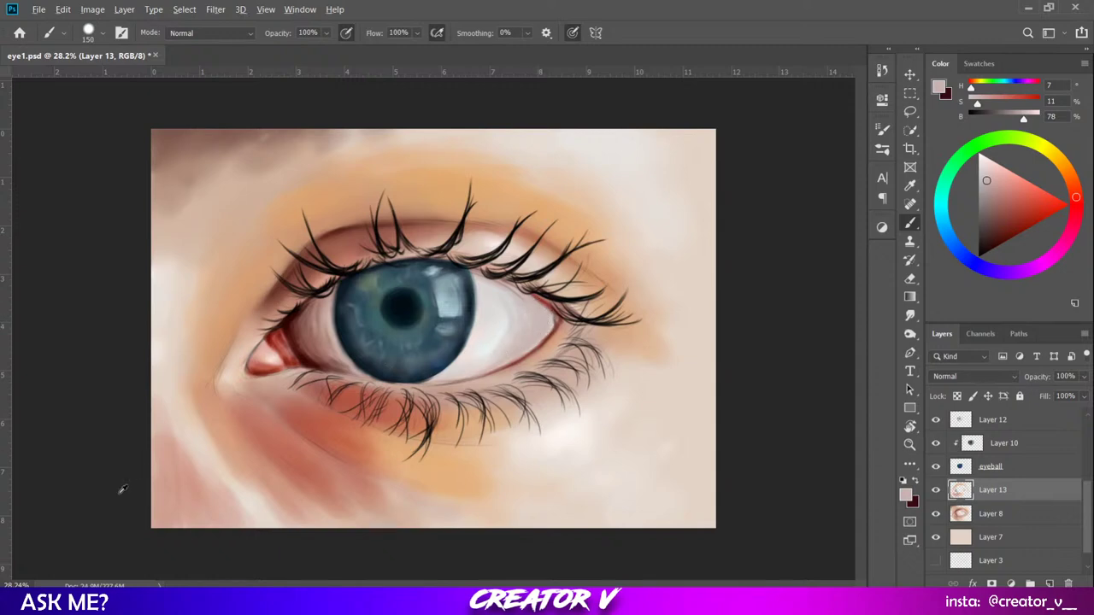
alt+click(465, 321)
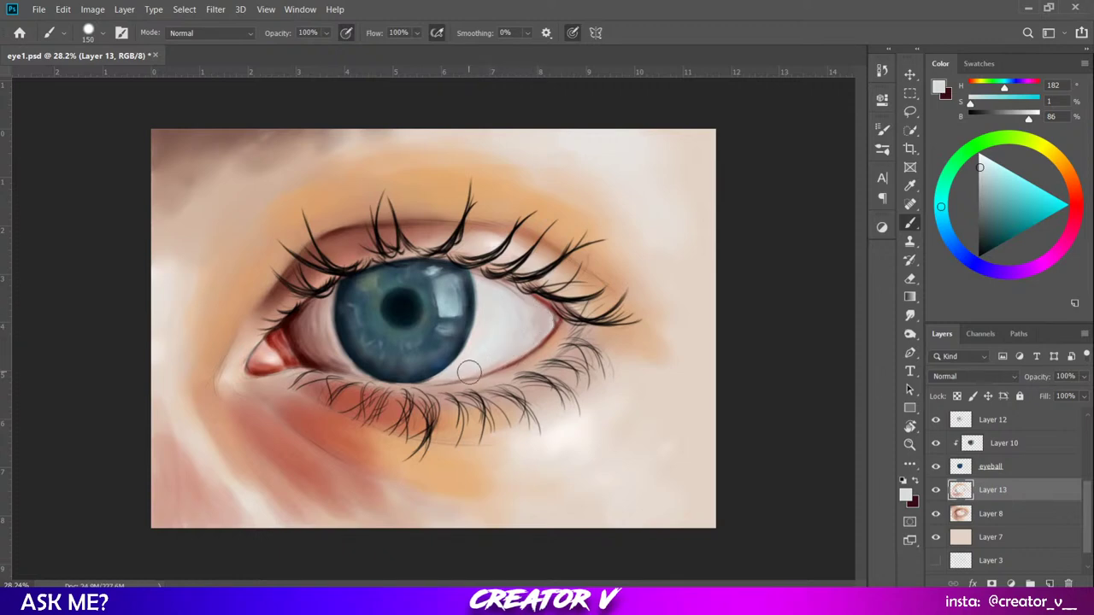
Paint the lower lid rim with a sampled pink, H 12, S 37, B 83, using a 90 px brush.
alt+click(131, 498)
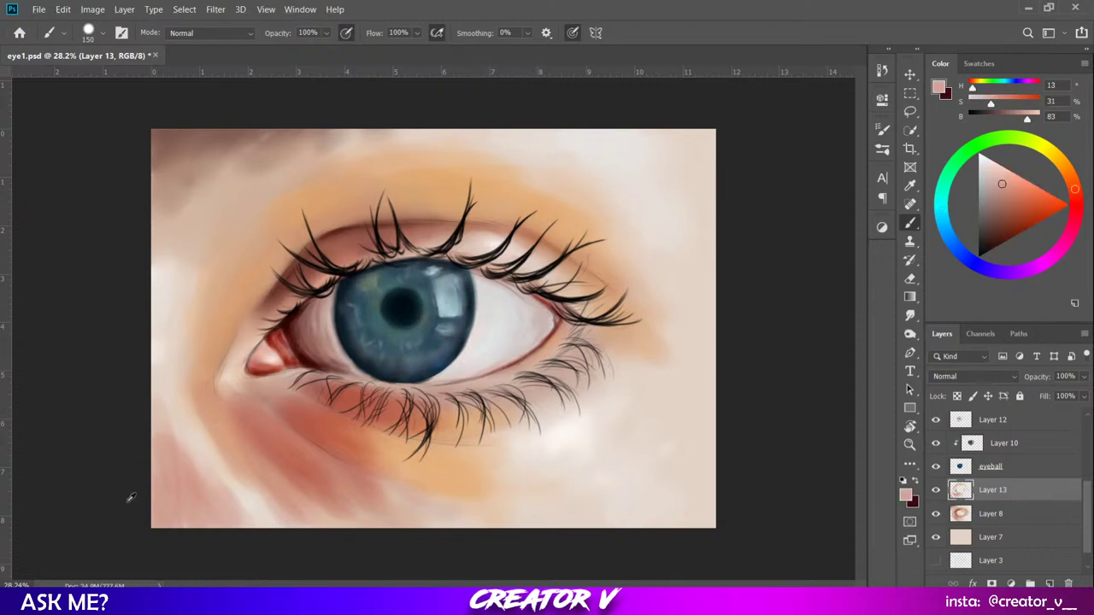
alt+click(130, 498)
key([)
key([)
key([)
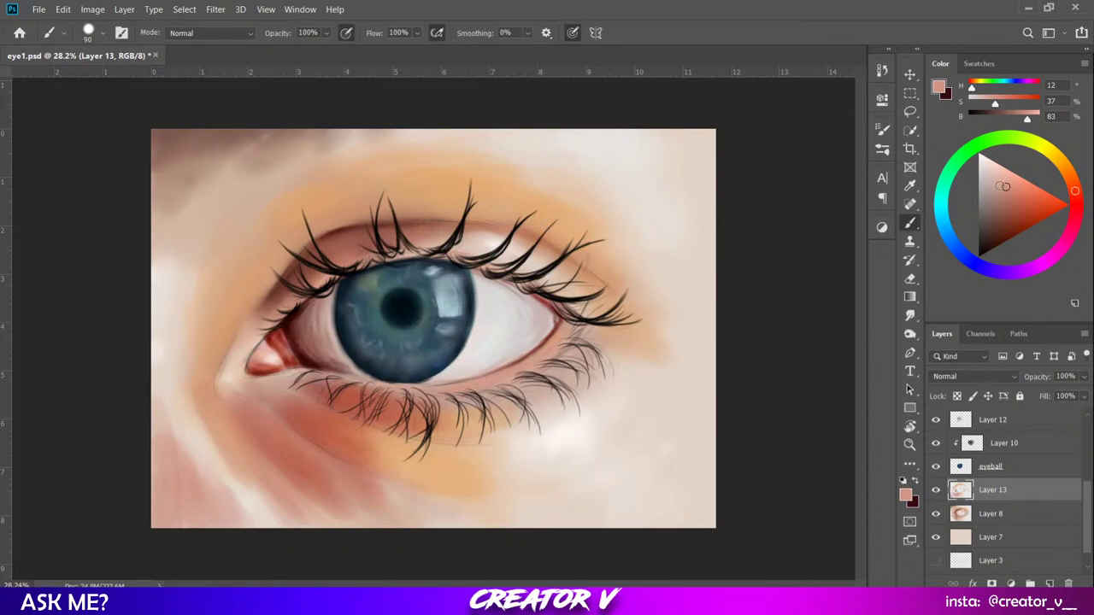
Lighten the lower waterline with pale pinks, H 12, S 25, B 93 and H 12, S 15, B 97, reducing the brush to 30 px.
drag(1000, 185, 999, 173)
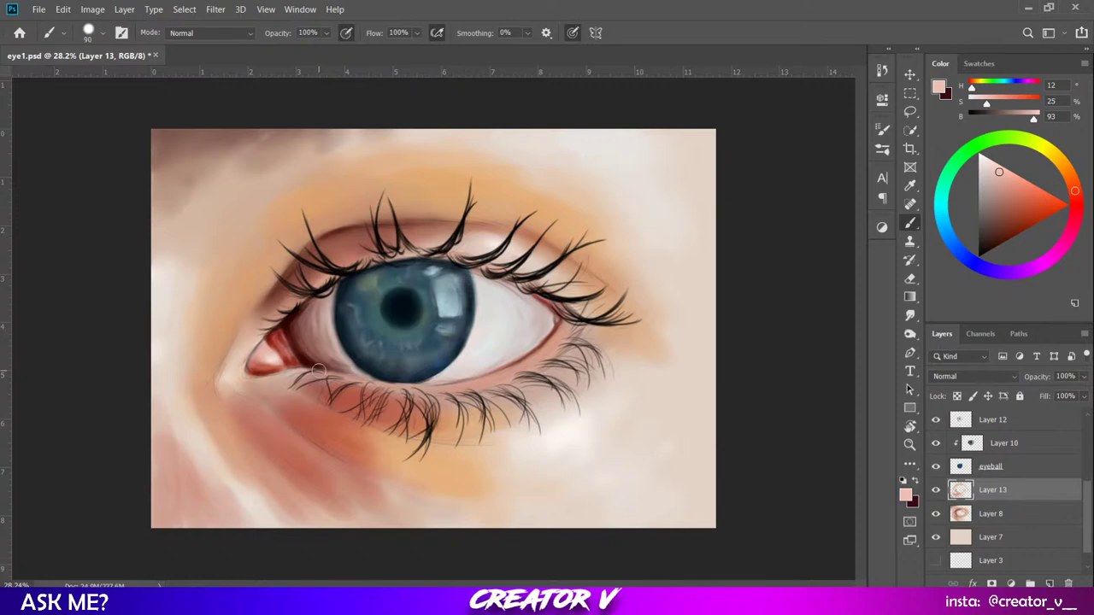
key(bracketleft)
drag(998, 172, 991, 163)
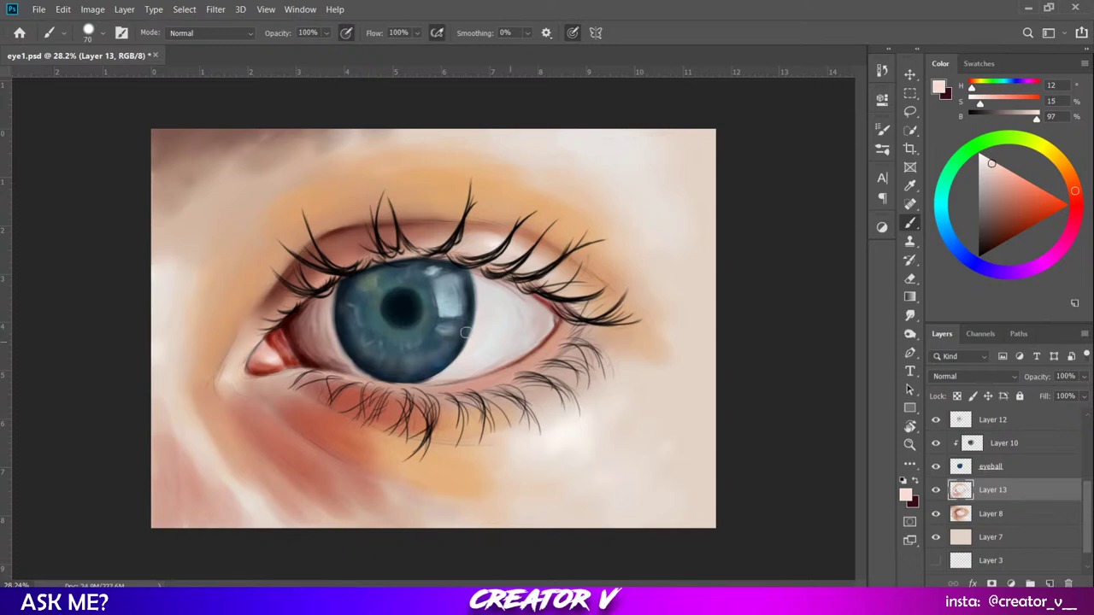
key(bracketleft)
key(bracketleft)
key(bracketleft)
scroll(419, 389, down, 3)
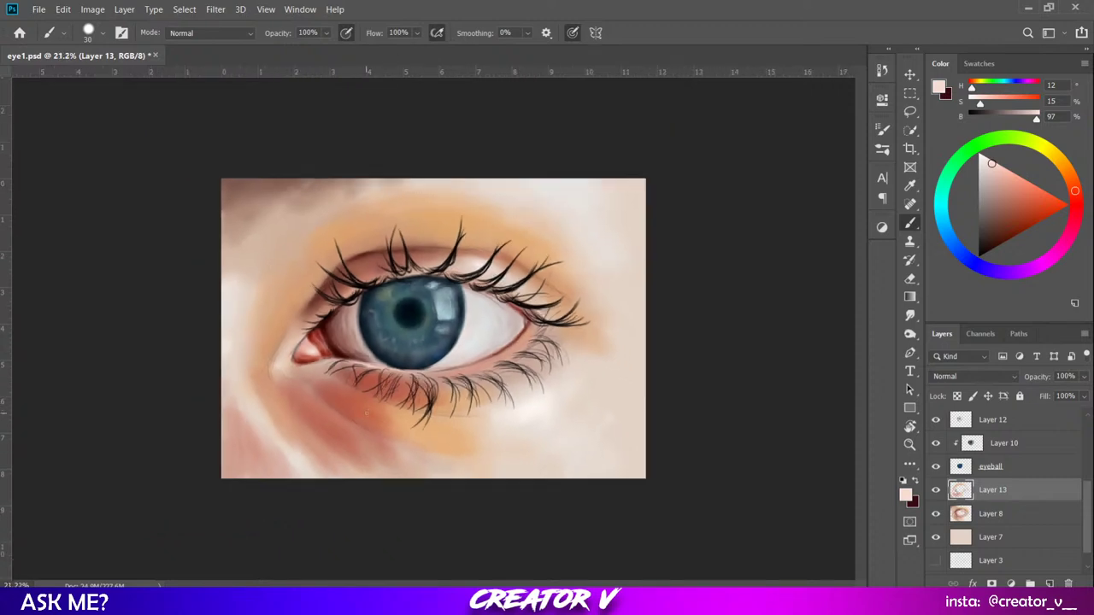
scroll(362, 354, up, 3)
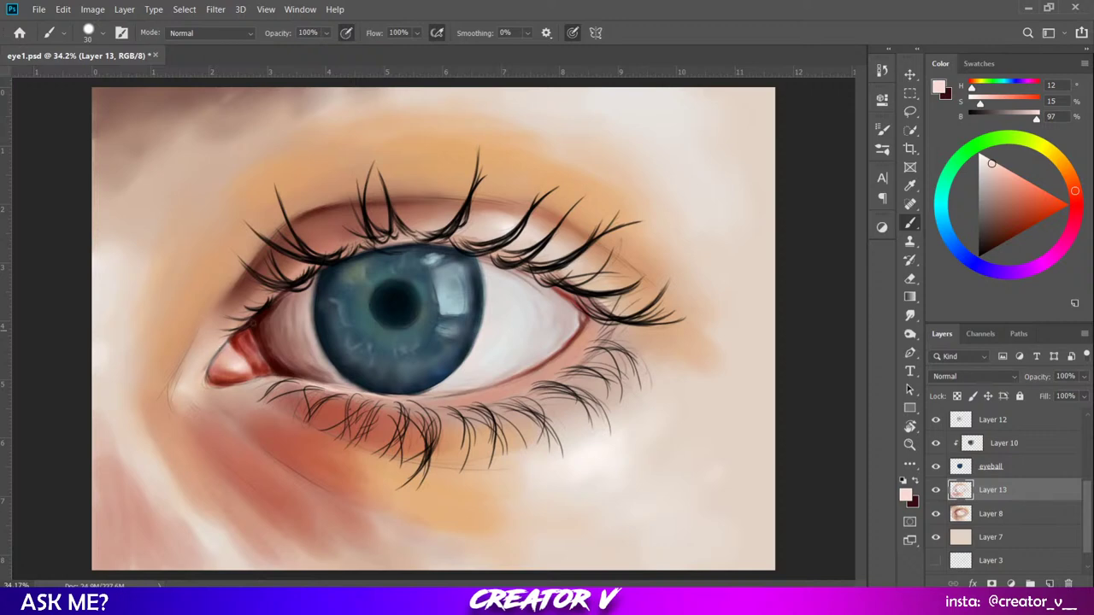
Blend the skin around the outer lower lashes with pale beige (H 30, S 21, B 90) and sampled orange (H 28, S 45, B 86), using a 150 px brush.
scroll(266, 310, down, 1)
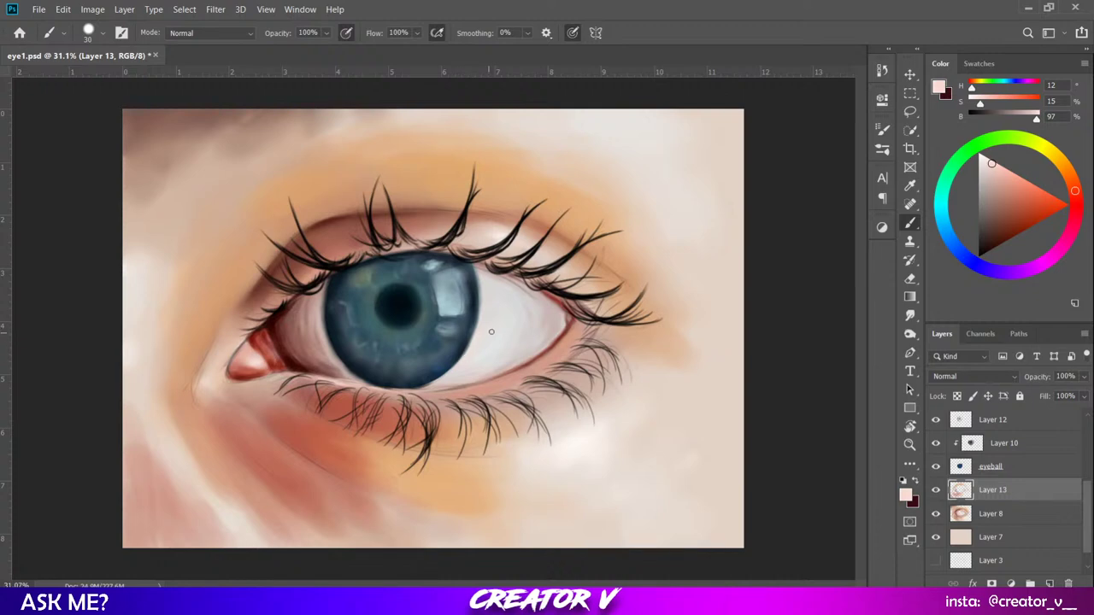
scroll(222, 373, up, 3)
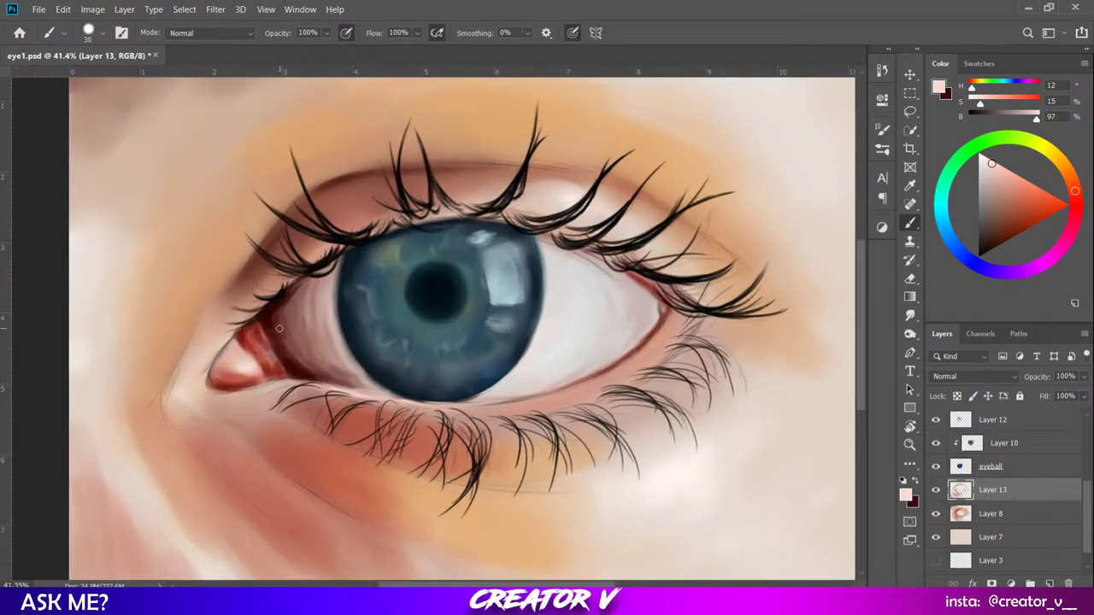
scroll(278, 328, down, 2)
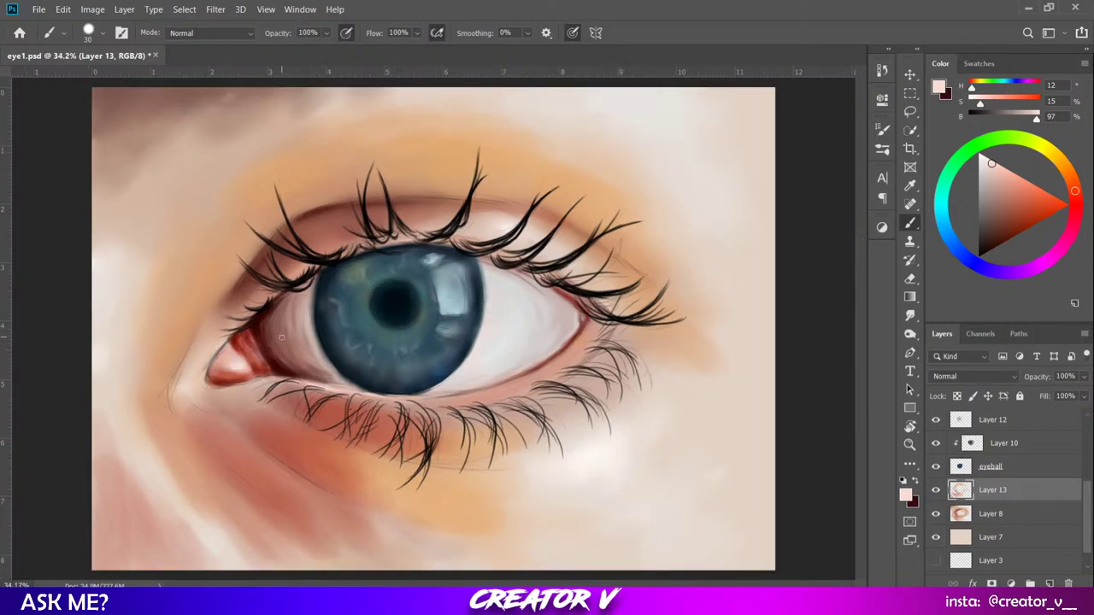
scroll(345, 395, up, 2)
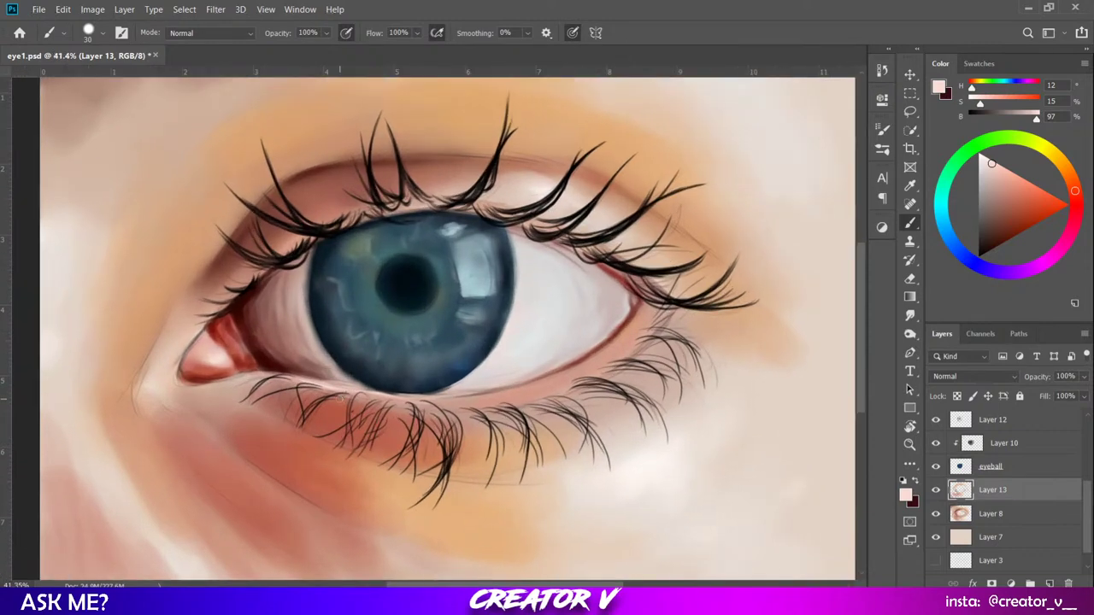
alt+click(523, 497)
drag(1005, 180, 994, 173)
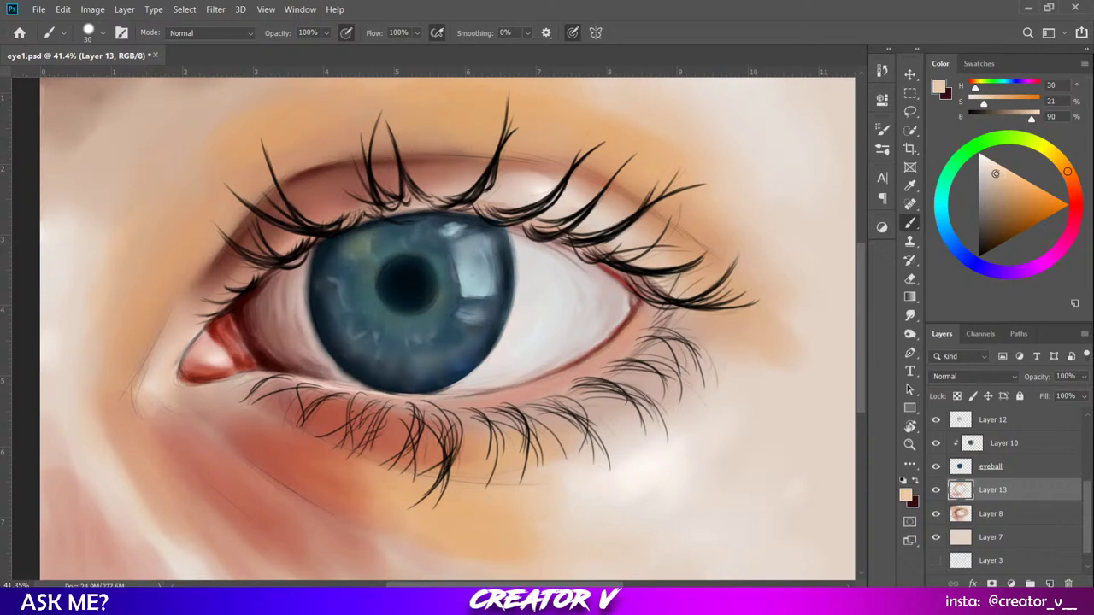
key(bracketright)
key(bracketright)
key(bracketright)
key(bracketright)
key(bracketright)
key(bracketright)
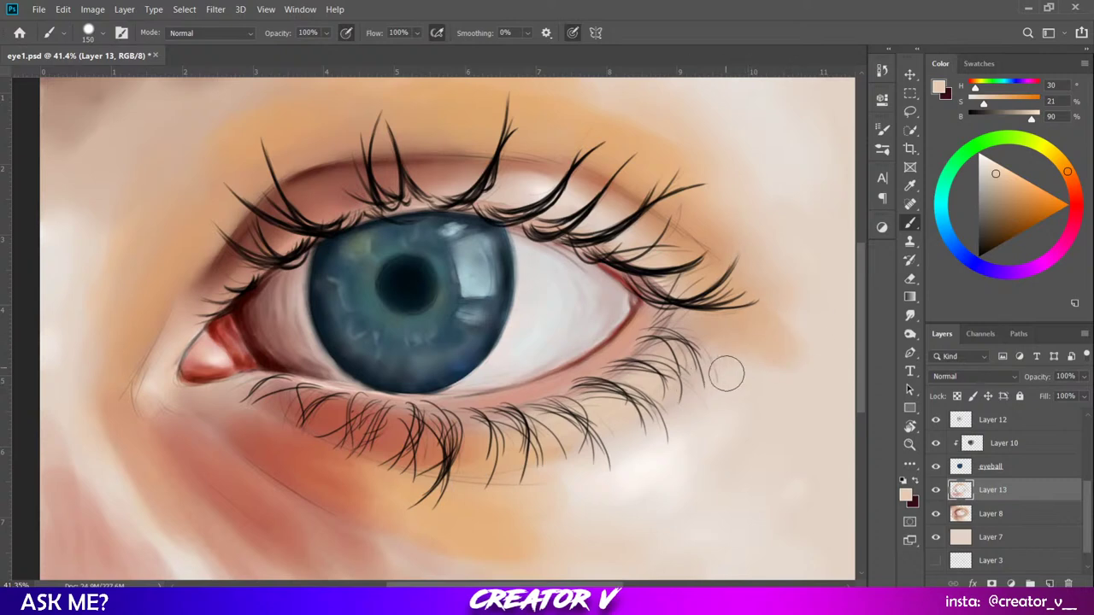
alt+click(500, 461)
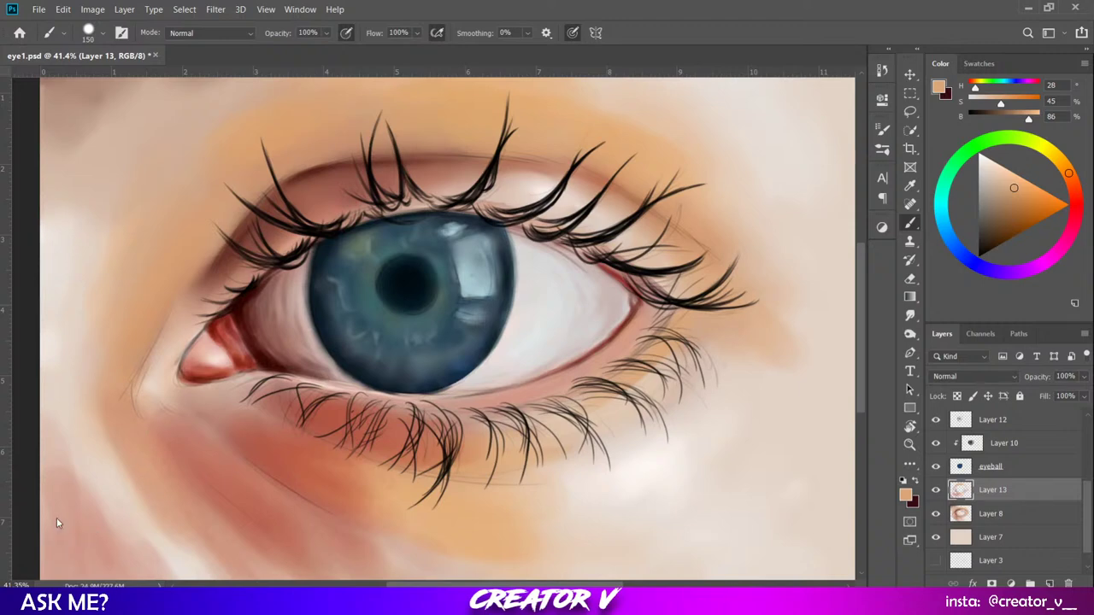
Smooth the skin outside the eye with sampled pale tones, H 24, S 11, B 89 and H 27, S 6, B 91, enlarging the brush to 200 px.
scroll(329, 322, down, 3)
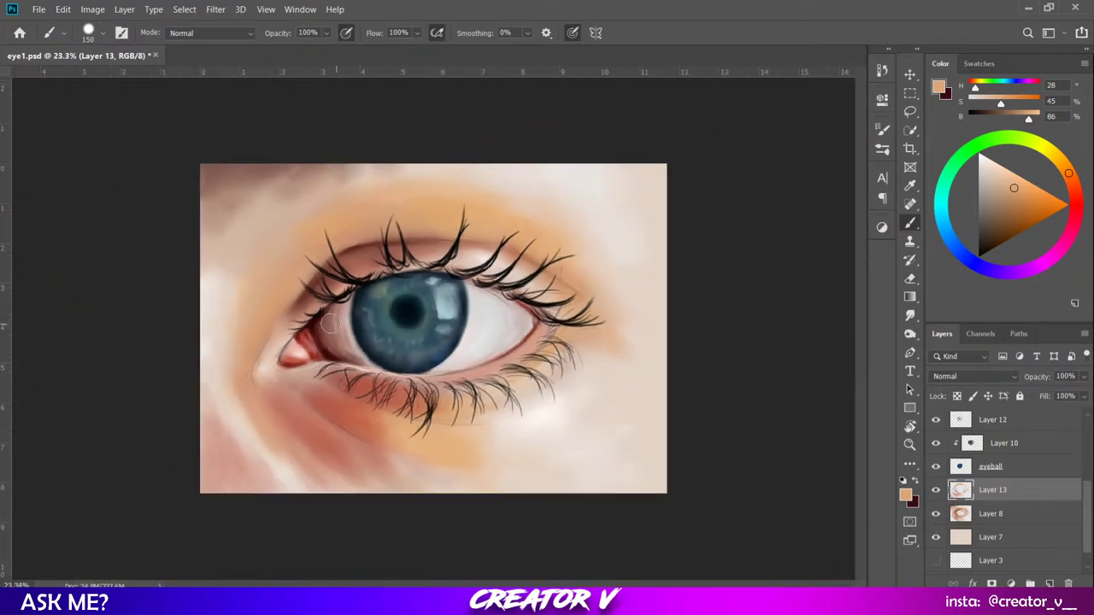
scroll(329, 321, up, 1)
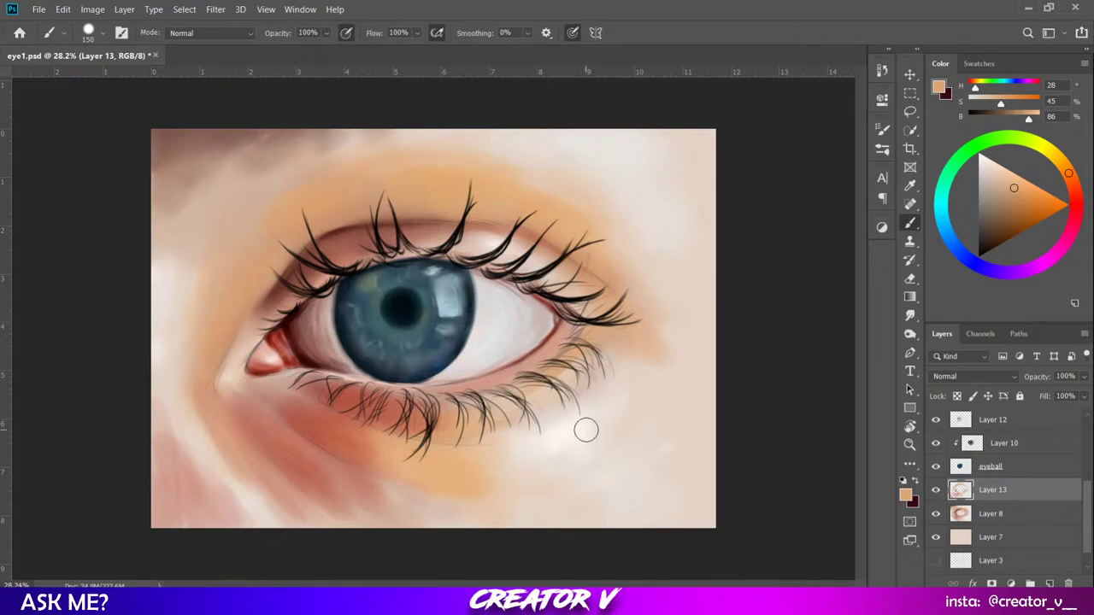
alt+click(599, 380)
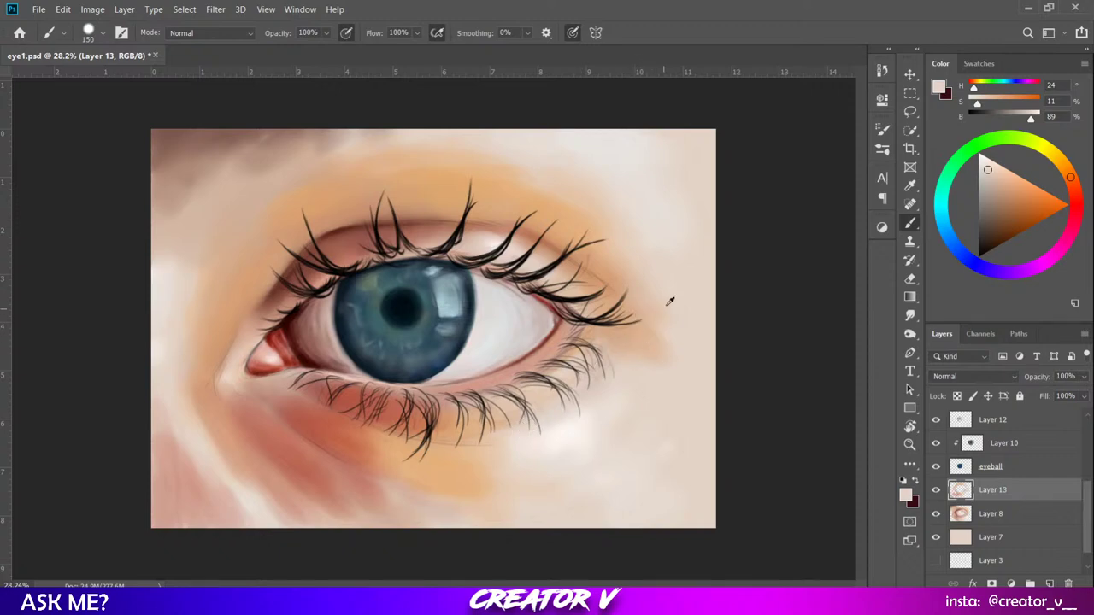
alt+click(653, 200)
key(bracketright)
key(bracketright)
key(bracketright)
key(bracketright)
key(bracketright)
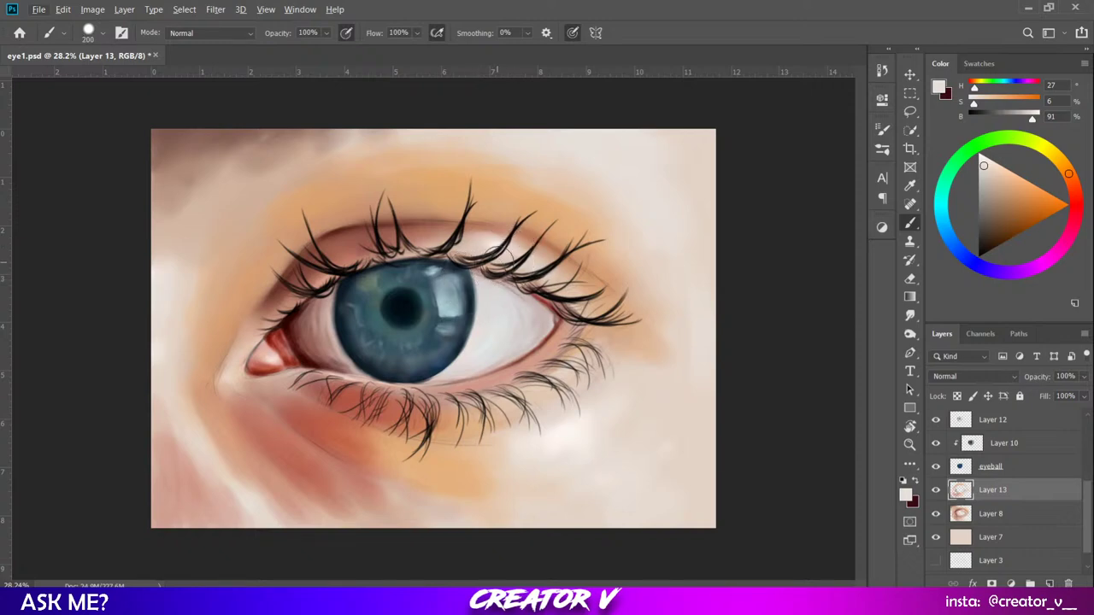
Work the pale tone H 27, S 6, B 91 over the upper eyelid, varying the brush size between 175 and 250 px.
key(bracketleft)
key(bracketleft)
key(bracketleft)
key(bracketleft)
scroll(431, 291, up, 1)
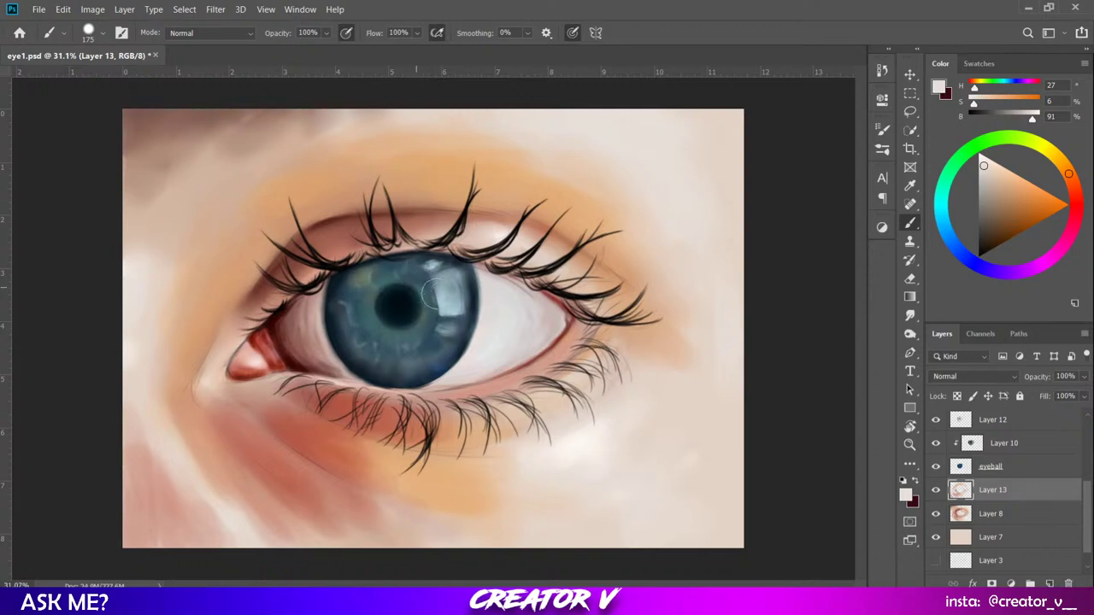
key(bracketright)
key(bracketright)
key(bracketright)
key(bracketleft)
key(bracketleft)
key(bracketleft)
key(bracketright)
key(bracketright)
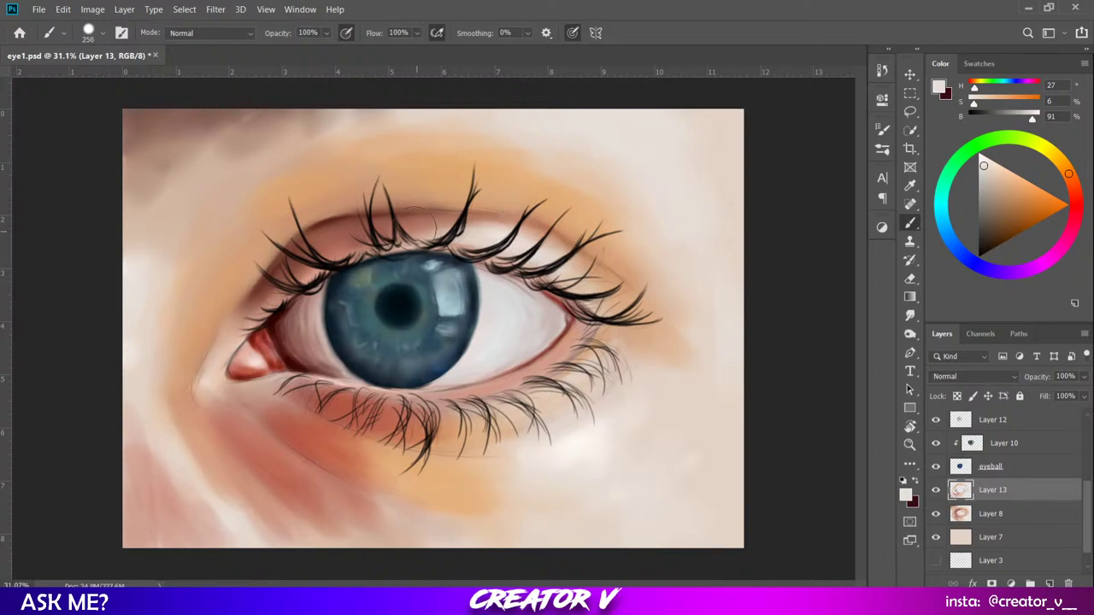
Redden the inner half of the upper eyelid with H 6, S 70, B 53 and lighter H 6, S 53, B 78.
key(x)
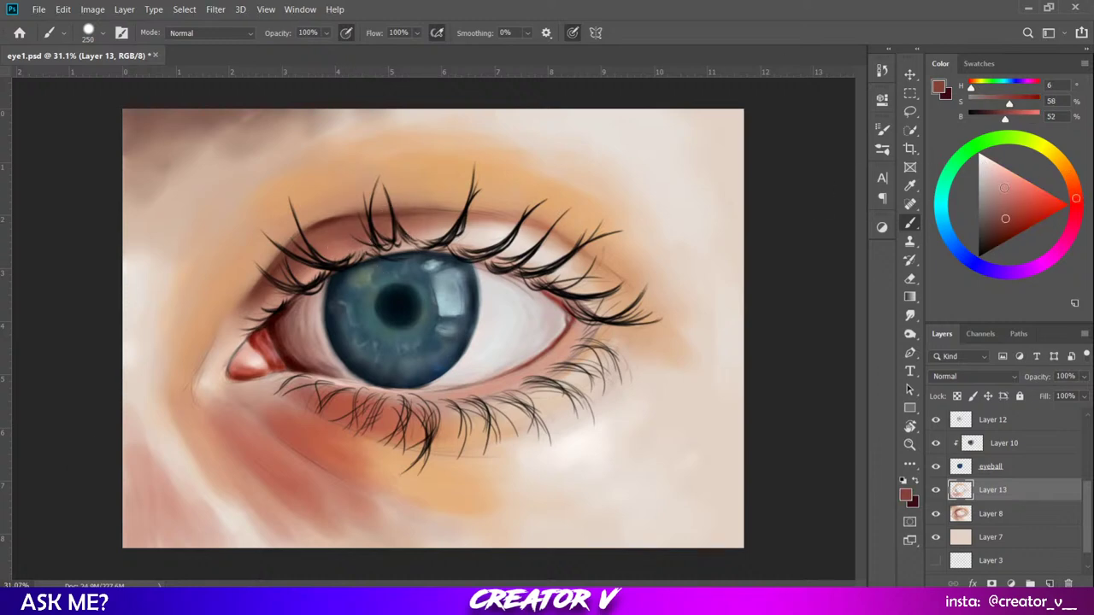
drag(1032, 206, 1012, 221)
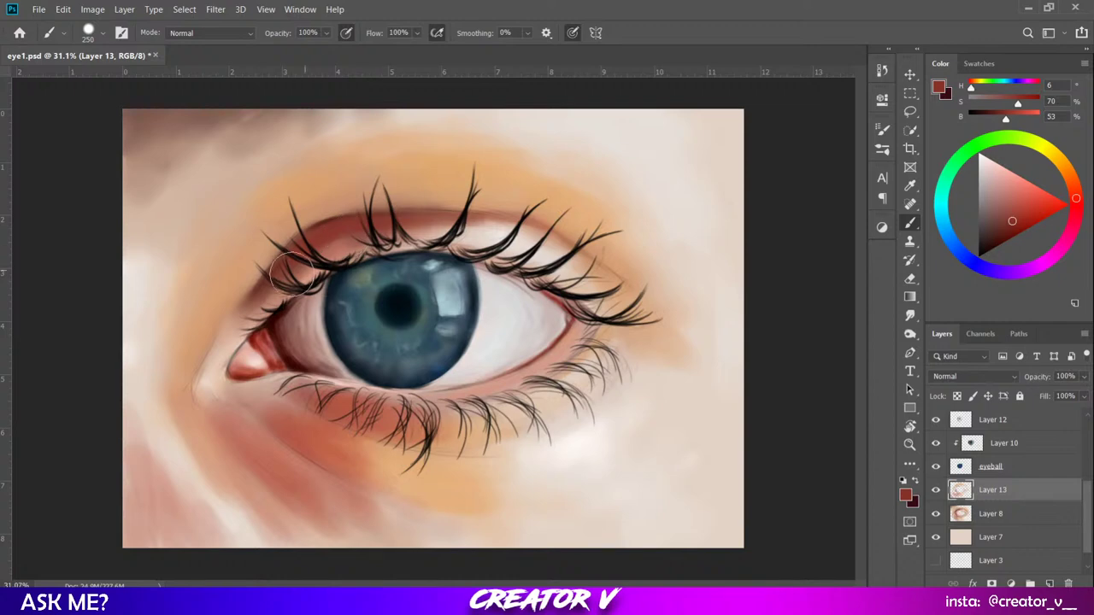
click(1015, 198)
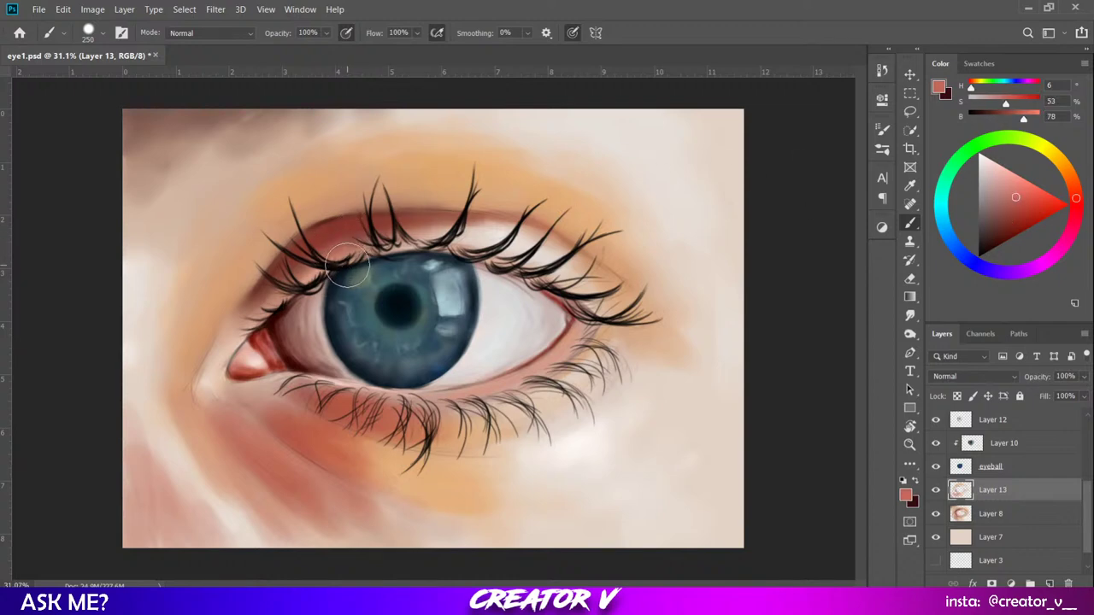
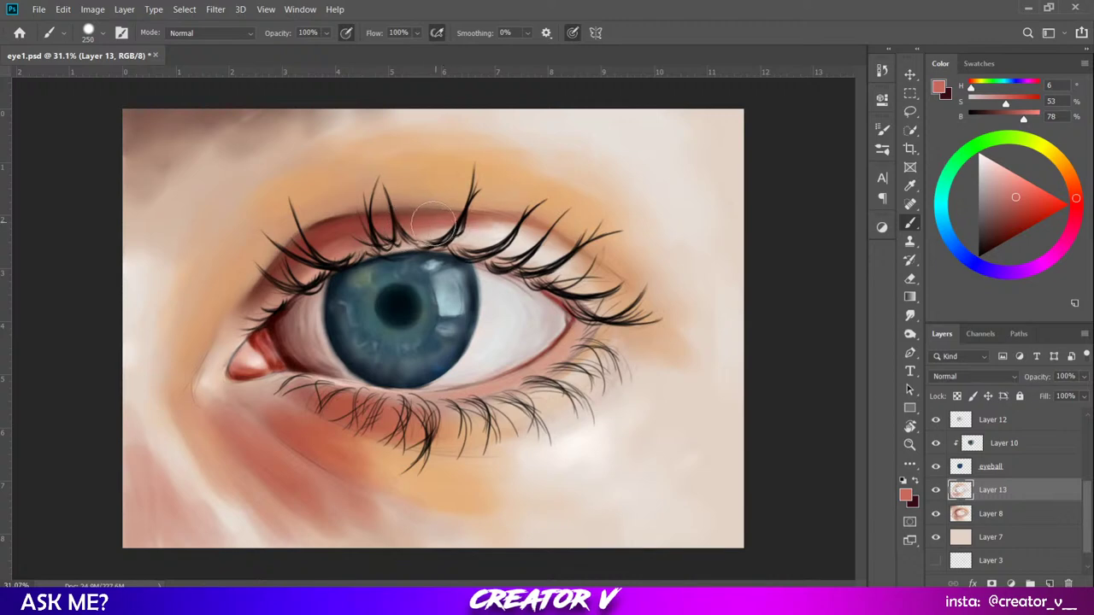
Blend the outer upper eyelid with sampled beige tones, including H 20, S 20, B 80 and H 28, S 20, B 85.
alt+click(95, 456)
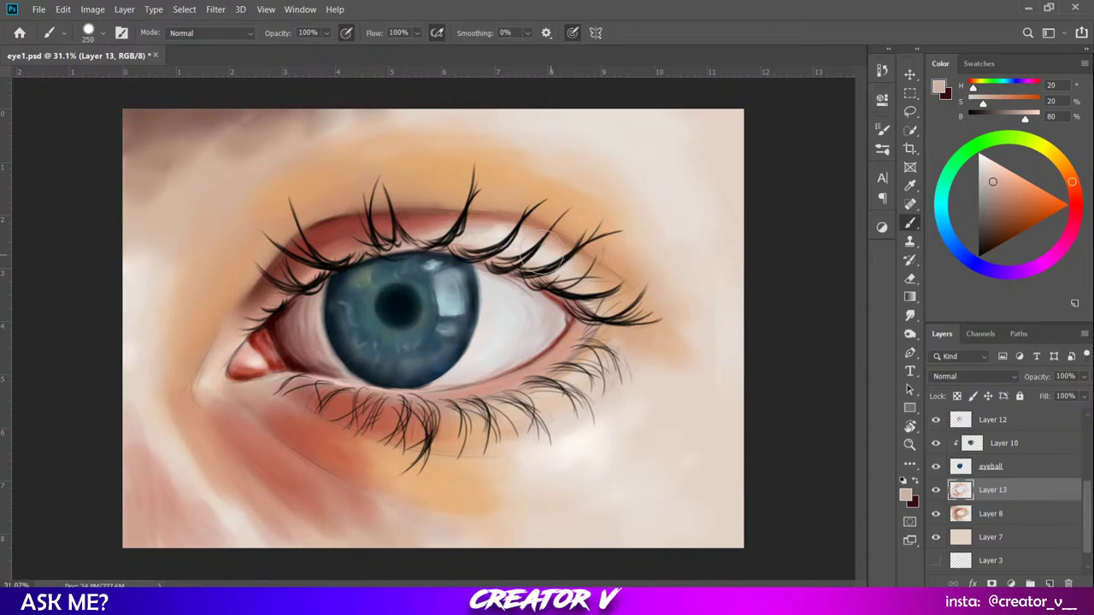
alt+click(145, 472)
alt+click(145, 472)
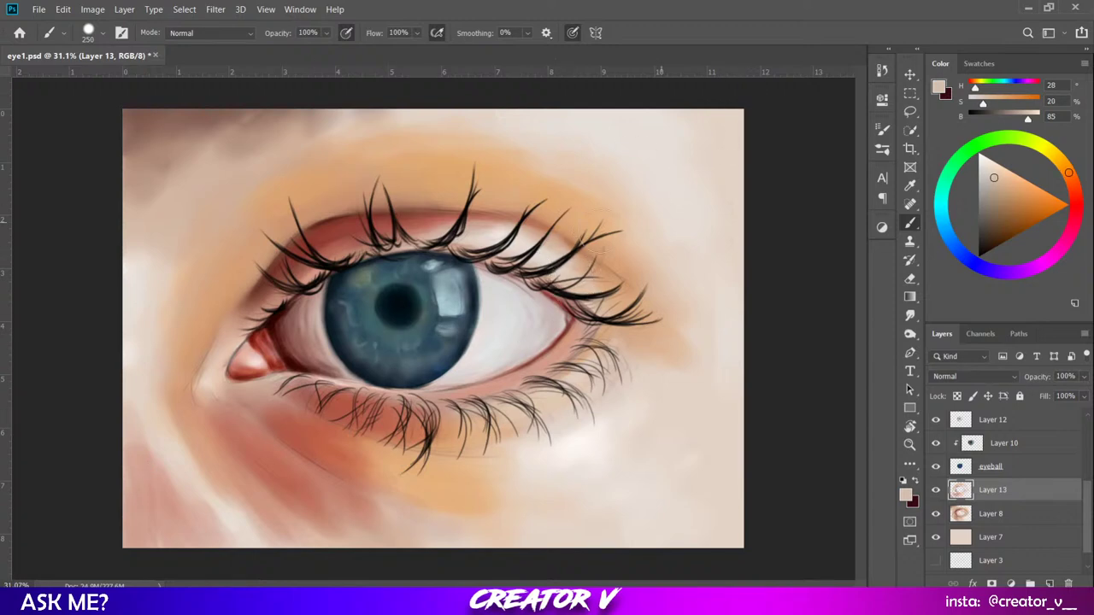
alt+click(142, 473)
alt+click(144, 473)
Darken the upper eyelid crease with deep reds, H 6, S 93, B 31 and H 6, S 100, B 22, starting with a 100 px brush.
alt+click(537, 216)
key(bracketleft)
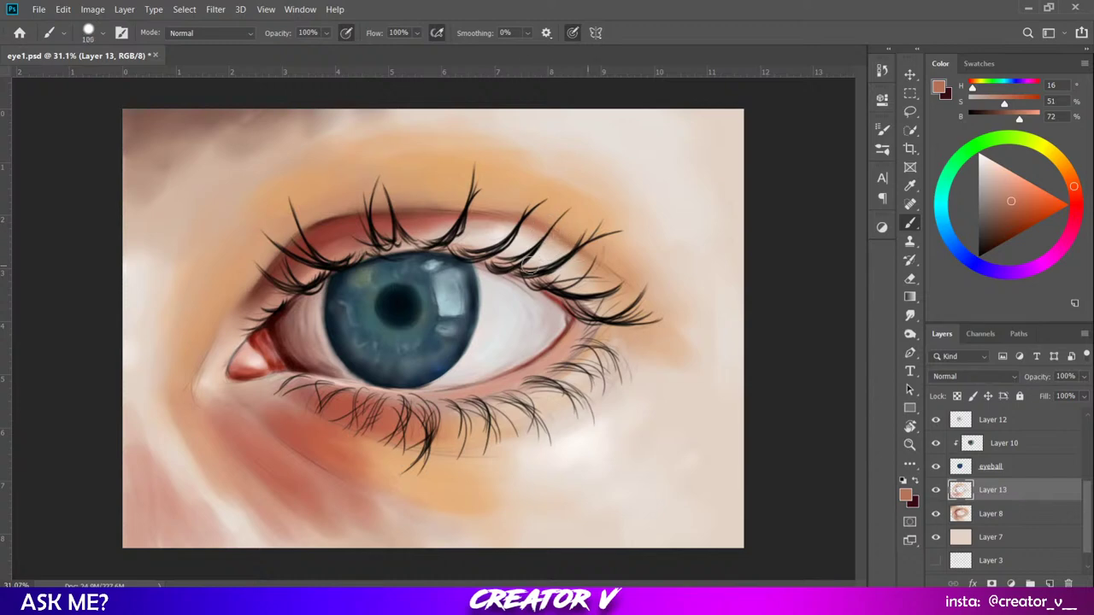
alt+click(331, 234)
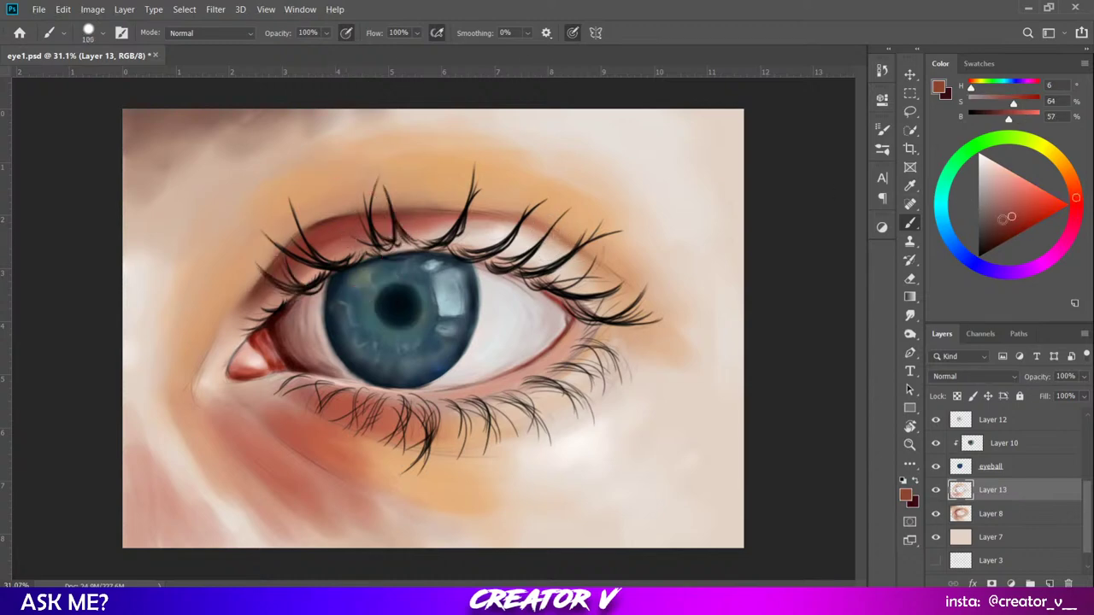
drag(1003, 220, 1004, 240)
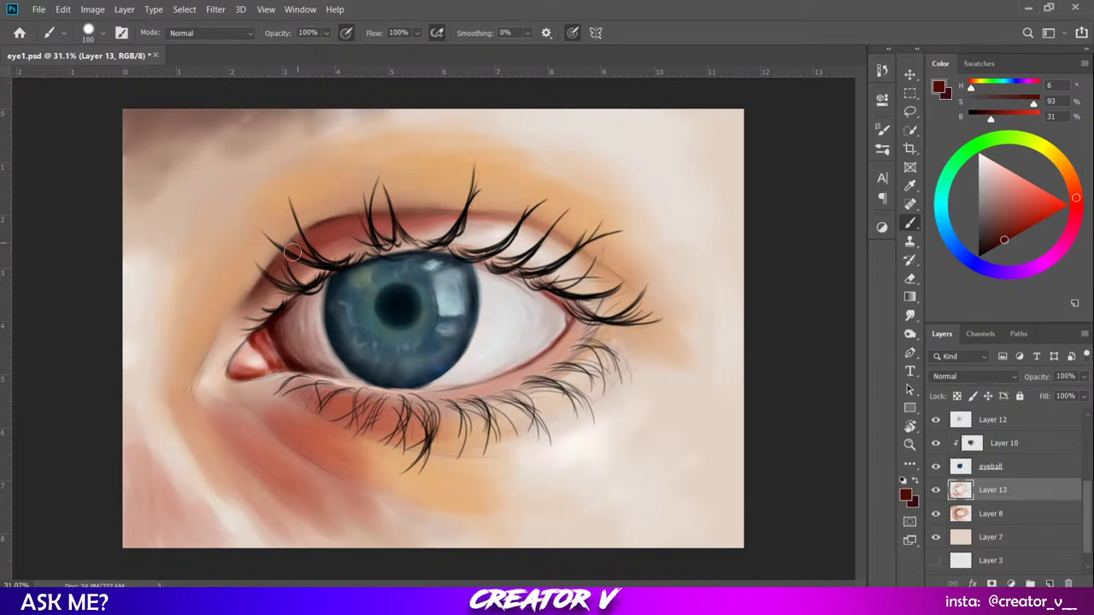
drag(1004, 240, 1008, 250)
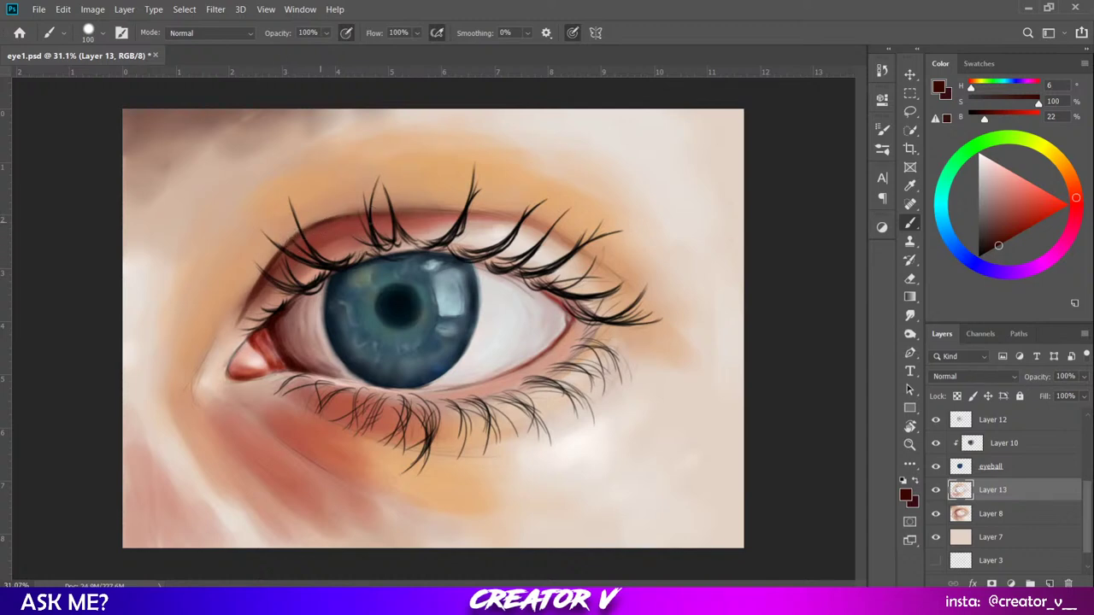
drag(425, 211, 376, 216)
drag(460, 210, 355, 222)
mouse_move(324, 249)
mouse_down()
mouse_move(291, 264)
mouse_move(317, 232)
mouse_move(379, 215)
mouse_move(479, 212)
mouse_up()
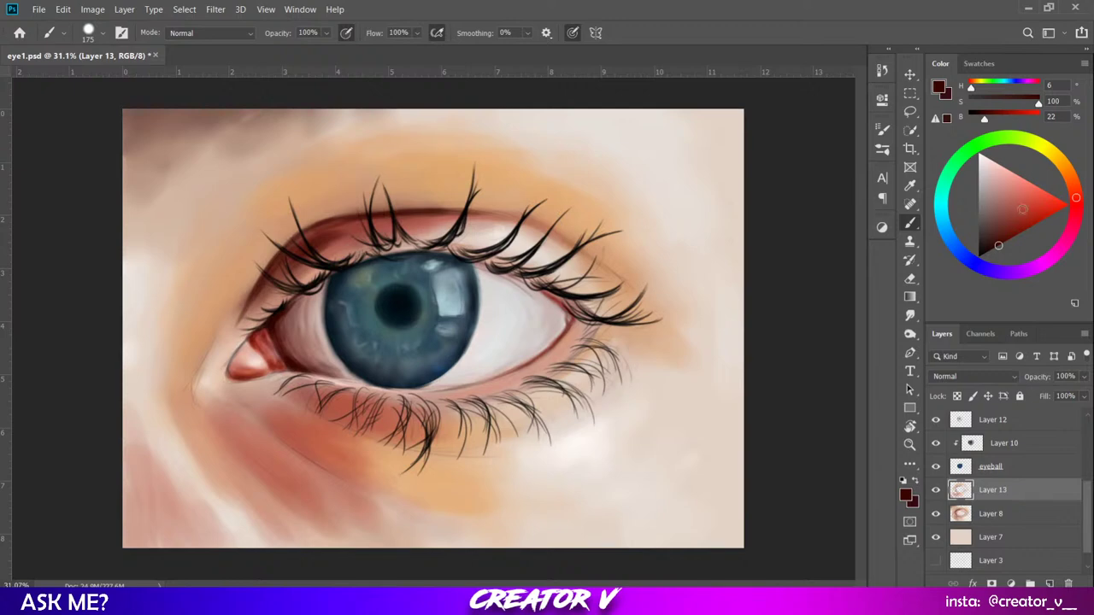
Extend the crease toward the outer eye with orange-browns, H 19, S 96, B 51 and H 19, S 93, B 62, setting the brush to 125 px.
drag(1073, 190, 1071, 183)
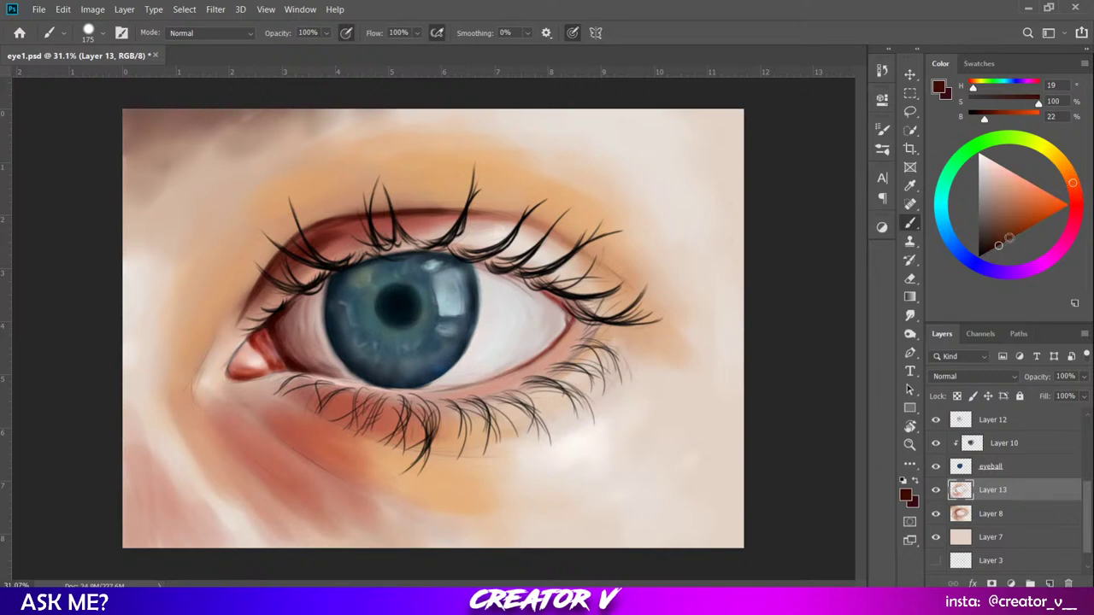
drag(1010, 236, 1023, 229)
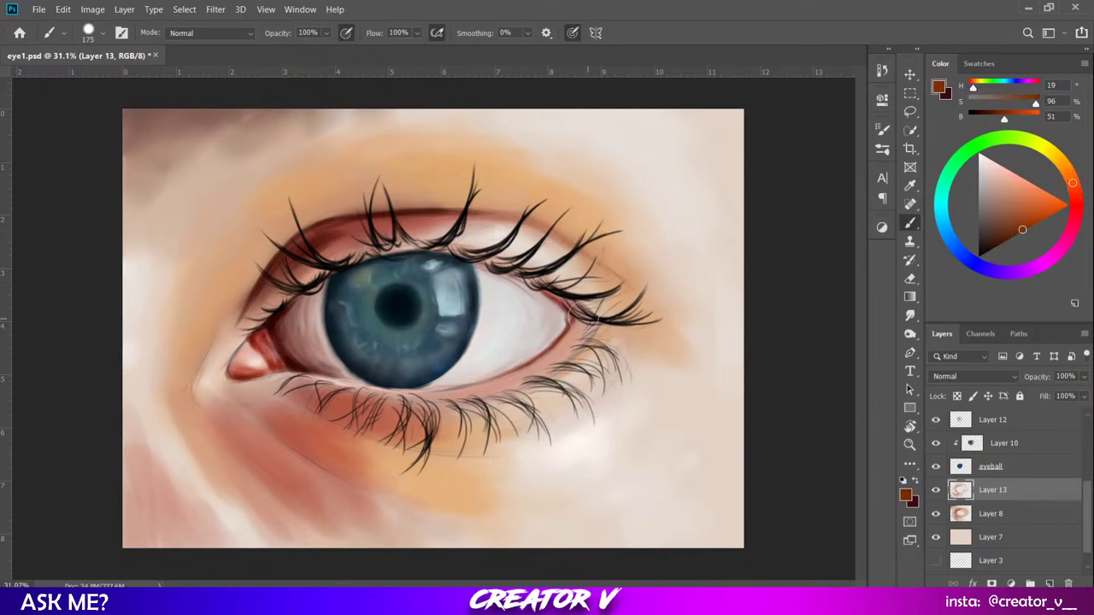
key(bracketleft)
key(bracketleft)
key(bracketleft)
drag(1039, 229, 1029, 223)
key(bracketright)
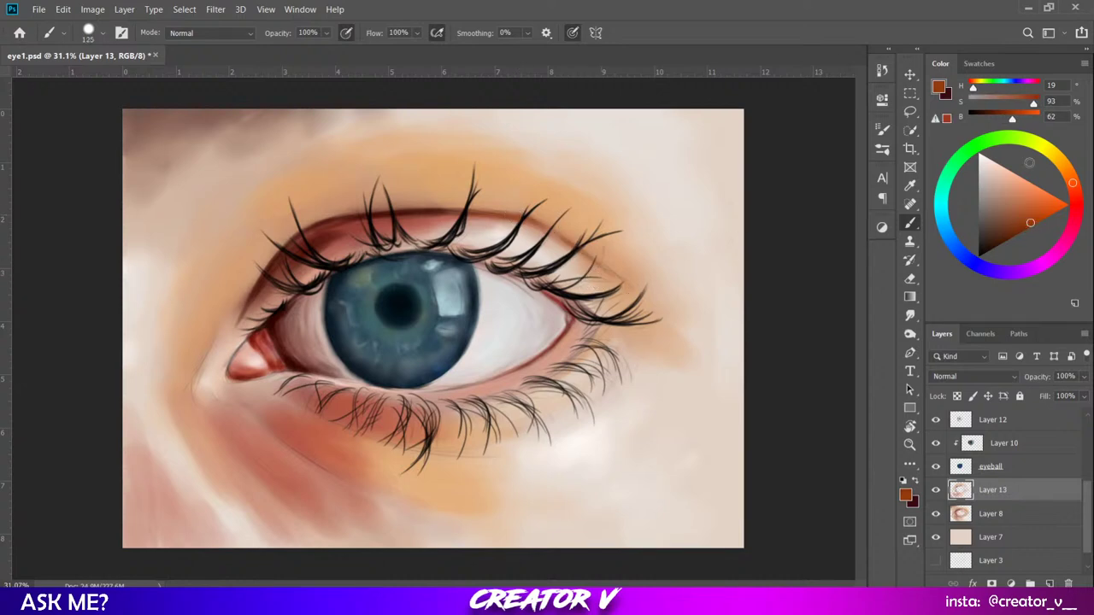
Refine the outer crease end with H 28 and H 15 browns, red-brown H 10, S 100, B 48 at 50 px, and sampled beige H 28, S 14, B 90.
click(1069, 174)
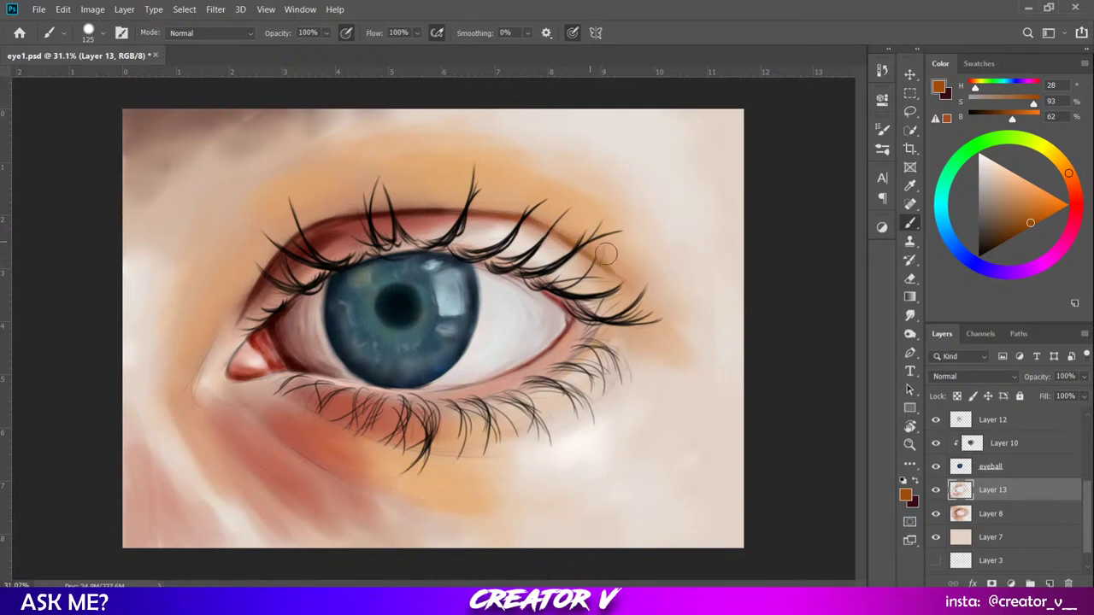
click(1075, 189)
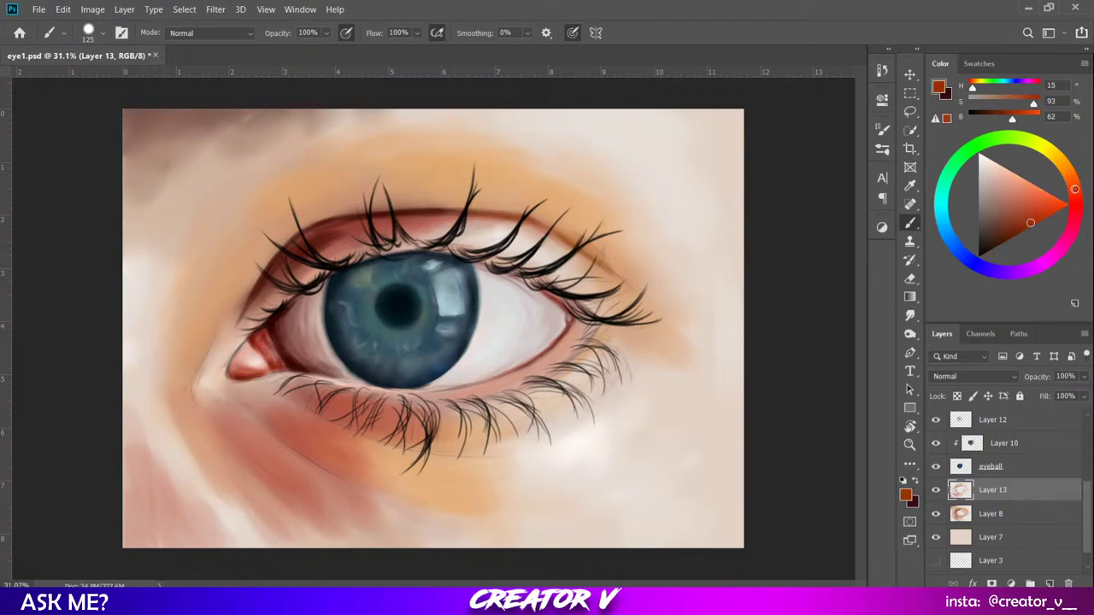
click(1022, 232)
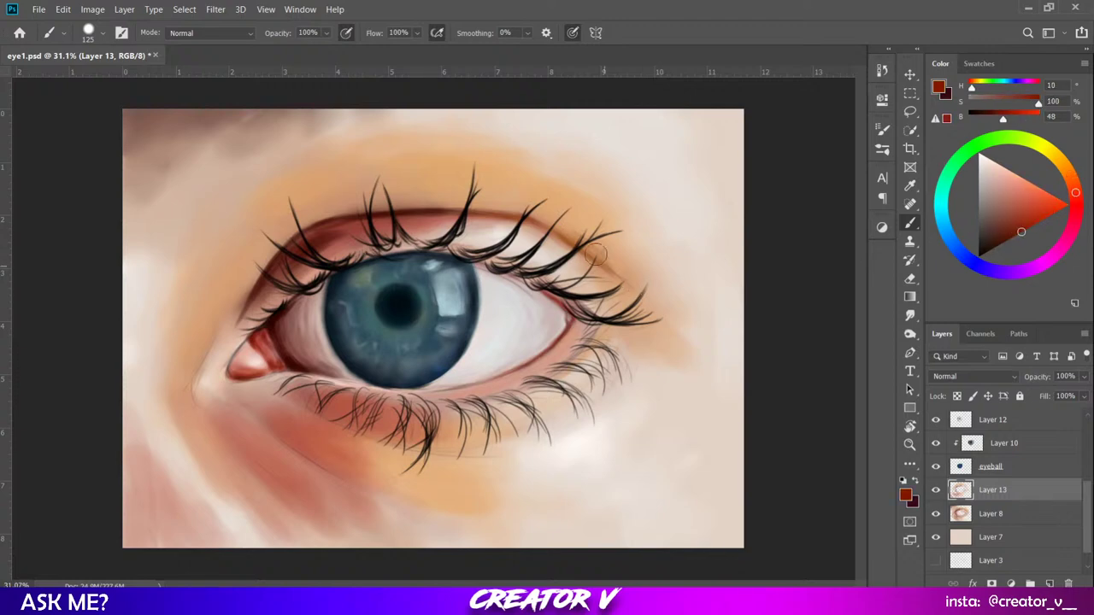
key(bracketleft)
key(bracketleft)
key(bracketleft)
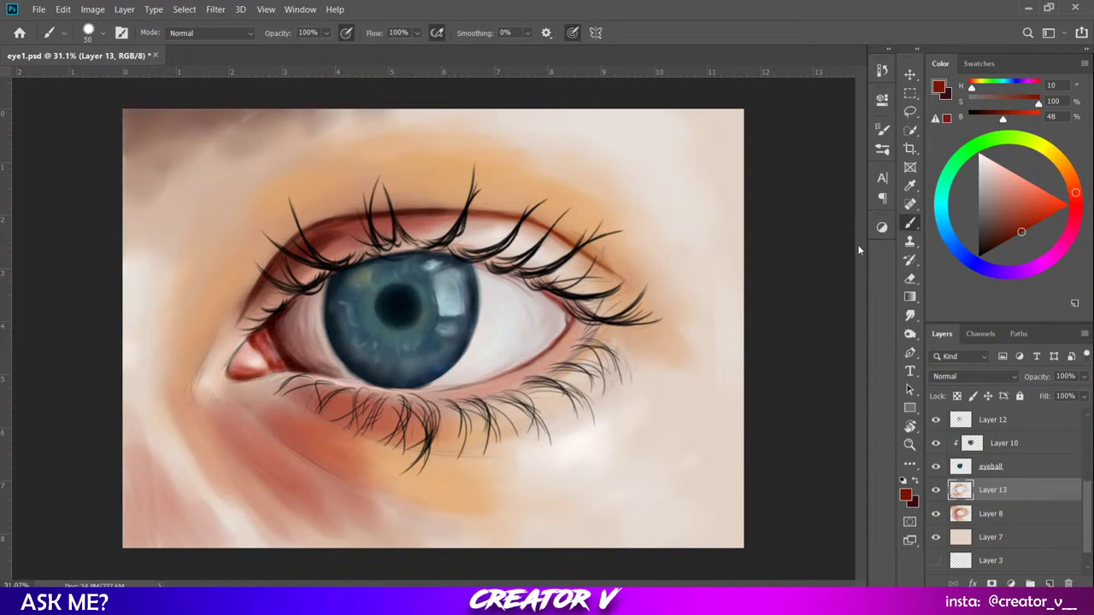
alt+click(629, 219)
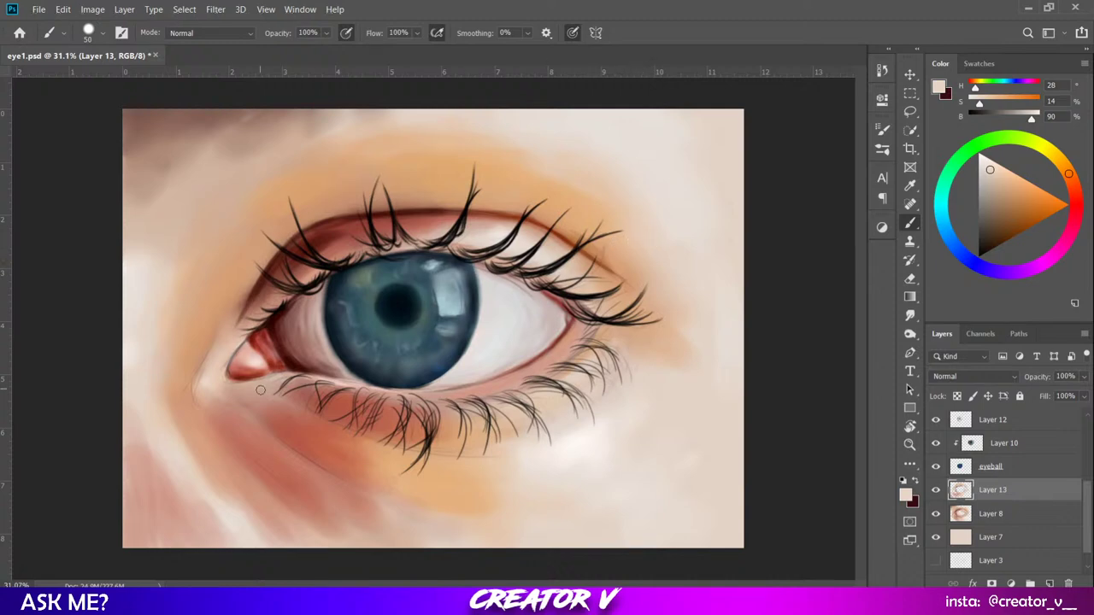
Shade the skin beside the inner eye corner with orange H 26, S 64, B 79 and darker H 26, S 71, B 67, enlarging the brush to 200 px.
scroll(293, 332, down, 2)
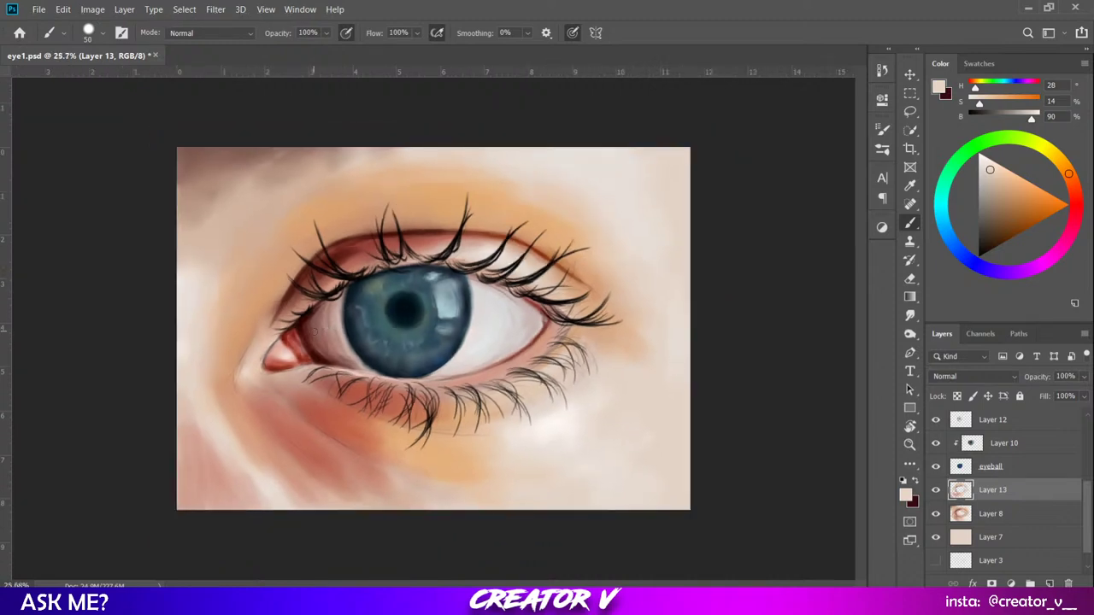
alt+click(238, 336)
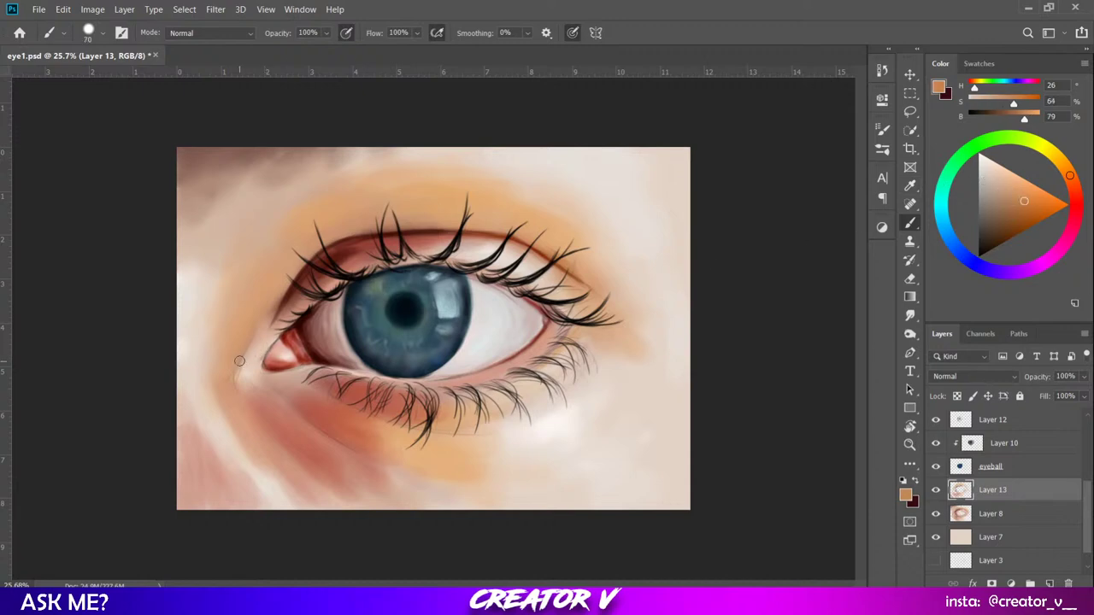
key(bracketright)
key(bracketright)
key(bracketright)
key(bracketright)
key(bracketright)
key(bracketright)
key(bracketright)
drag(1025, 207, 1020, 212)
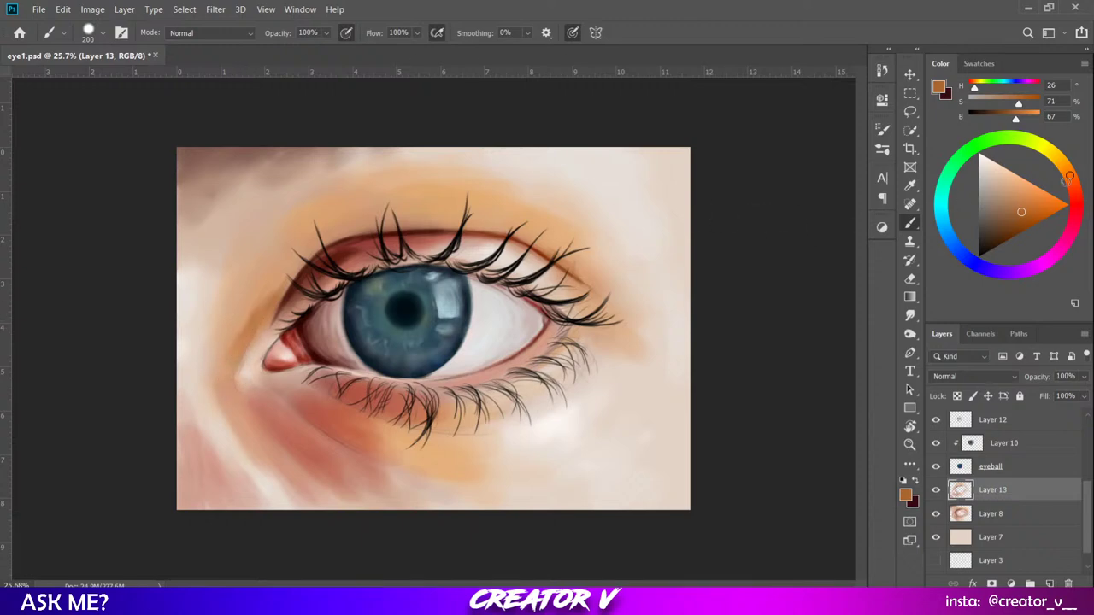
Warm the skin around the inner eye corner with oranges H 19, S 71, B 67 and H 19, S 59, B 91, enlarging the brush to 500 px.
drag(1066, 180, 1072, 182)
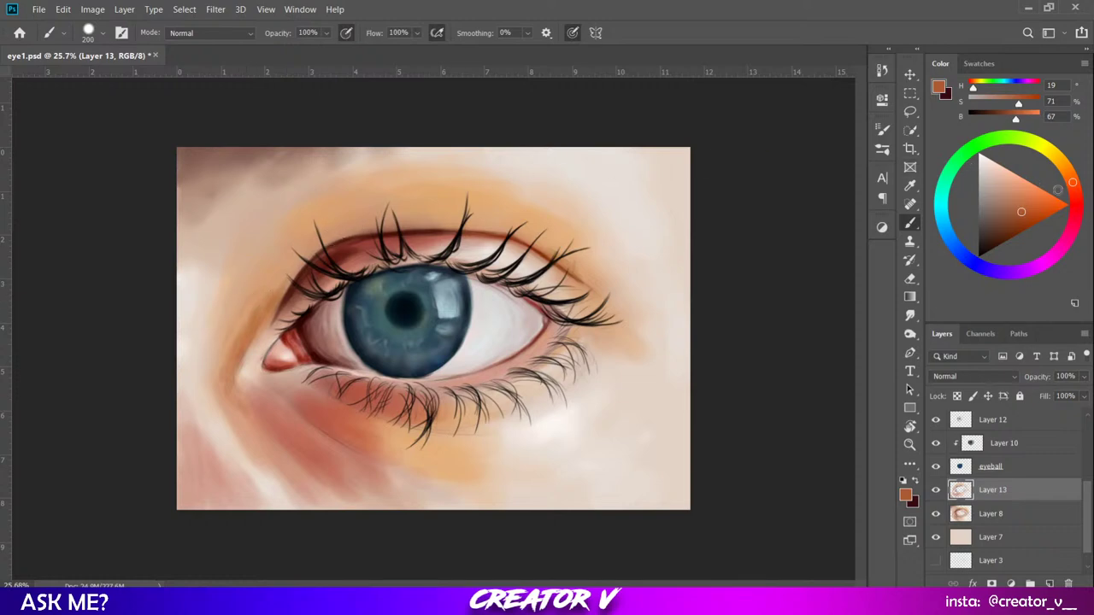
drag(1028, 197, 1022, 192)
key(bracketright)
key(bracketright)
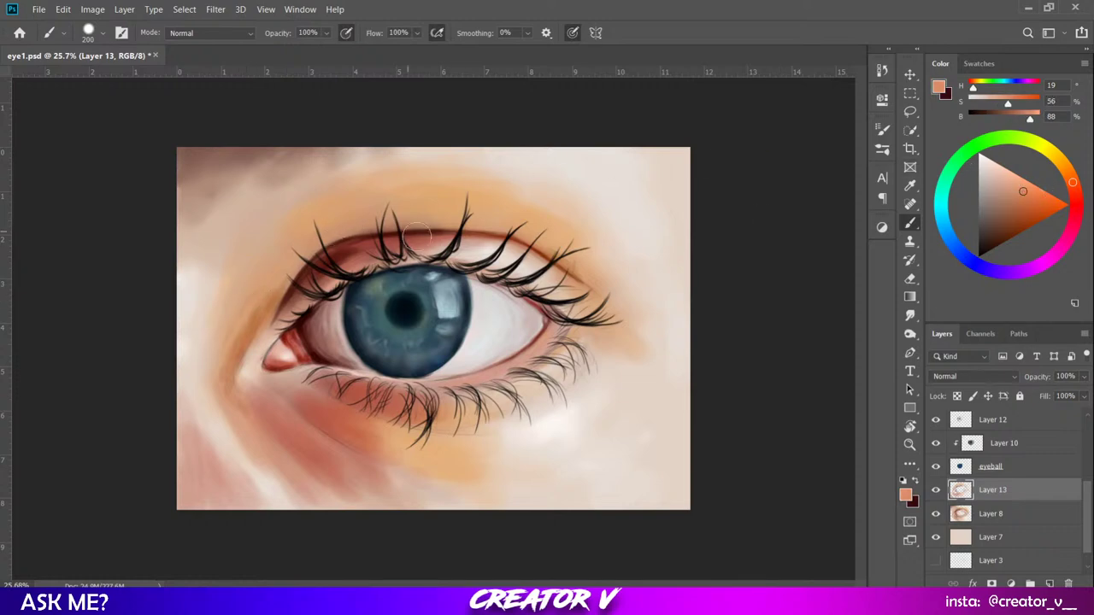
key(bracketright)
key(bracketright)
click(1026, 191)
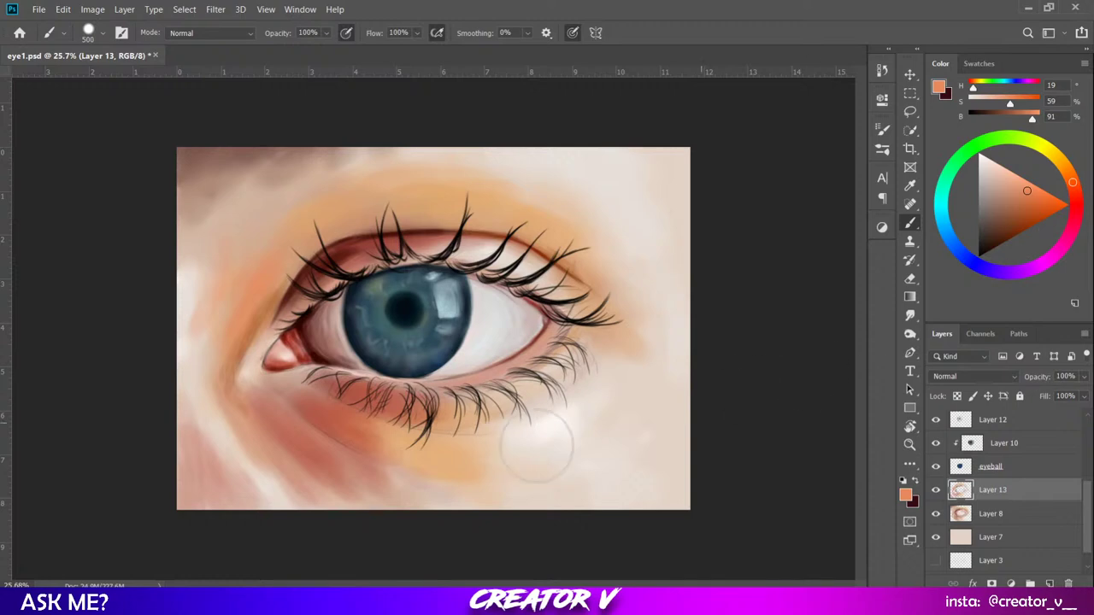
Shade beneath the inner eye corner with reds H 11, S 99, B 52 and H 13, S 64, B 73, using a 100 px then 200 px brush.
drag(1033, 203, 1024, 230)
click(1075, 192)
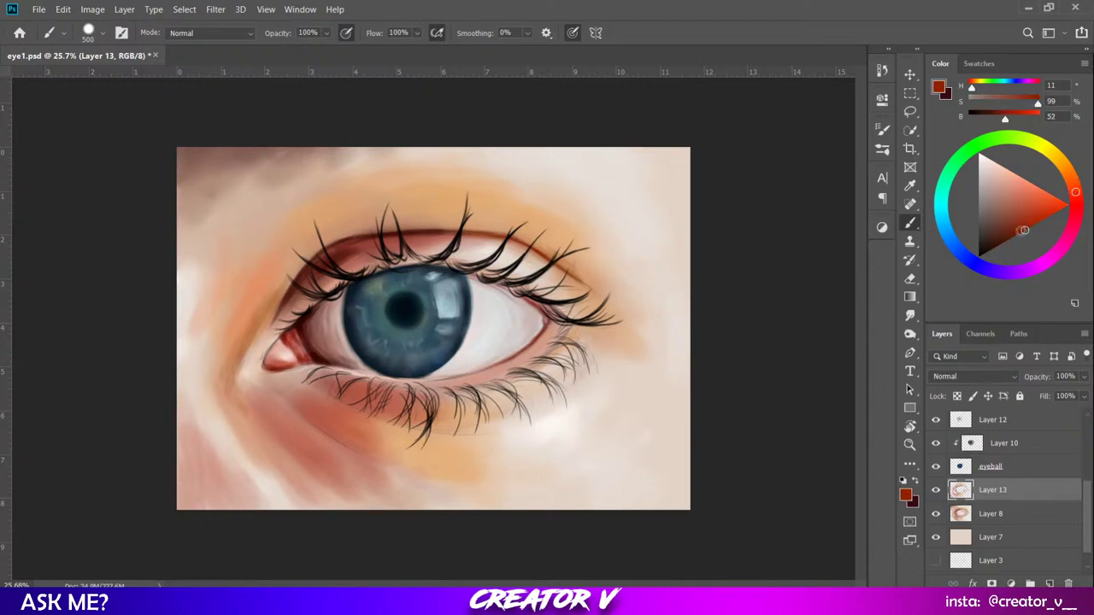
key(bracketleft)
key(bracketleft)
key(bracketleft)
key(bracketleft)
key(bracketleft)
key(bracketleft)
key(bracketleft)
key(bracketleft)
alt+click(34, 511)
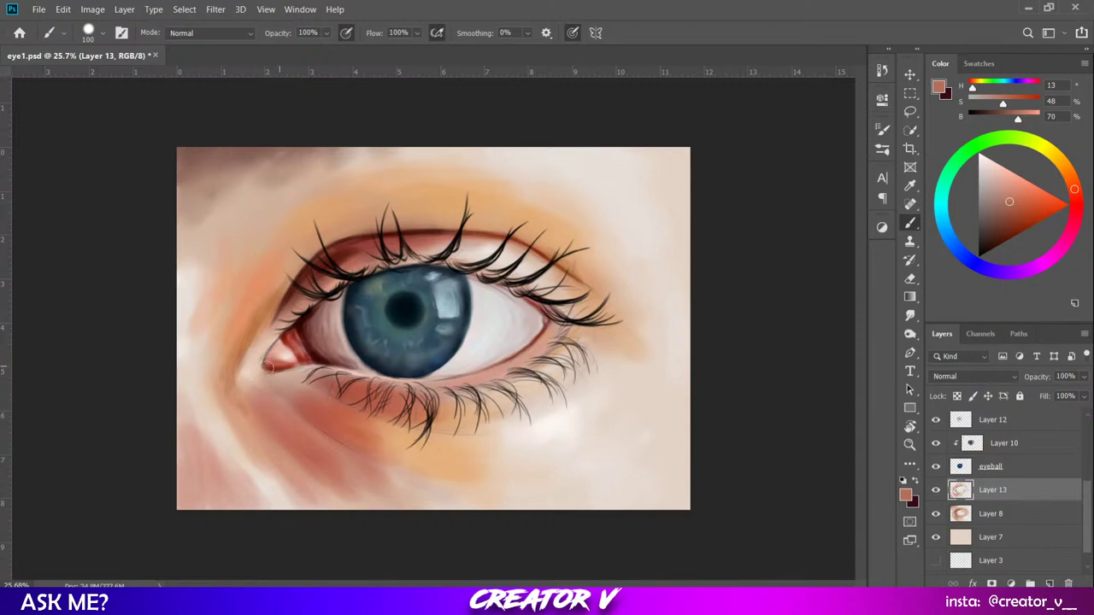
drag(1009, 202, 1020, 205)
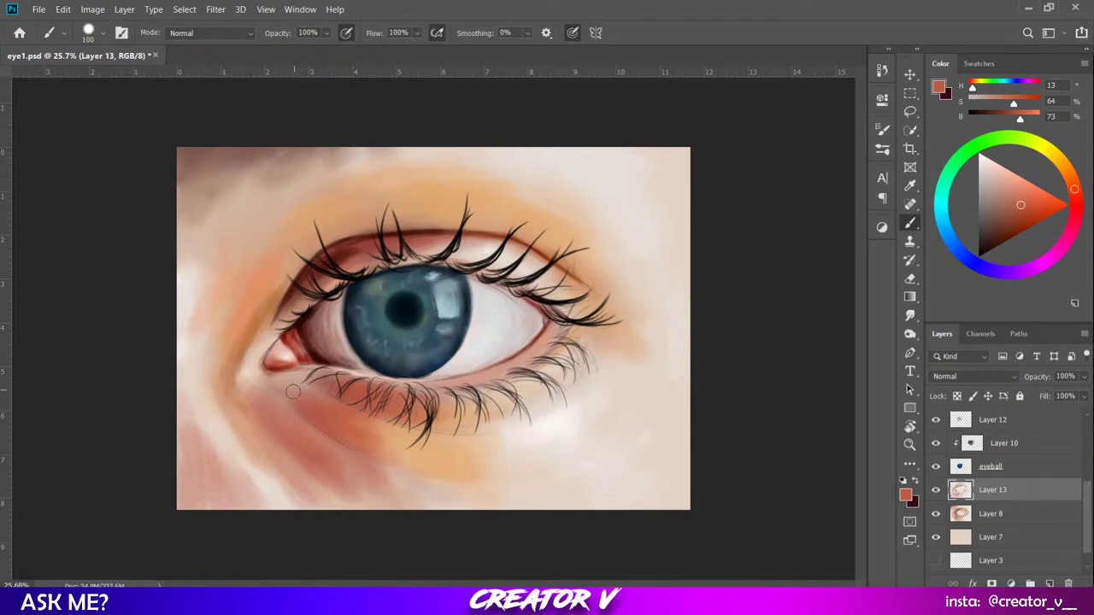
key(bracketright)
key(bracketright)
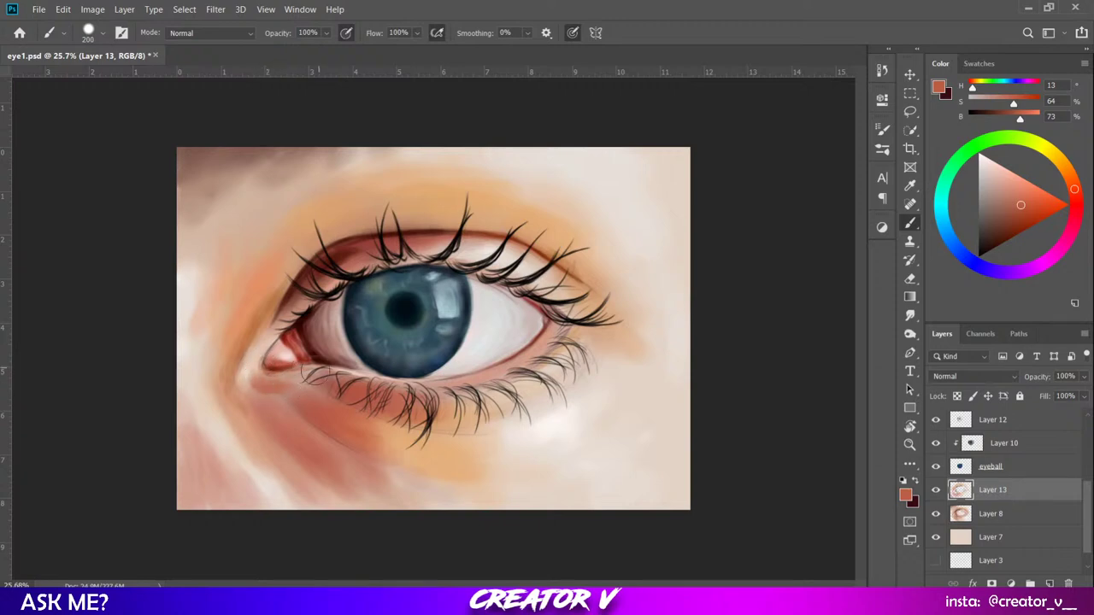
Blend red H 13, S 64, B 73 broadly over the inner corner and under-eye skin with a 600 px brush.
key(bracketright)
key(bracketright)
key(bracketright)
key(bracketright)
key(bracketright)
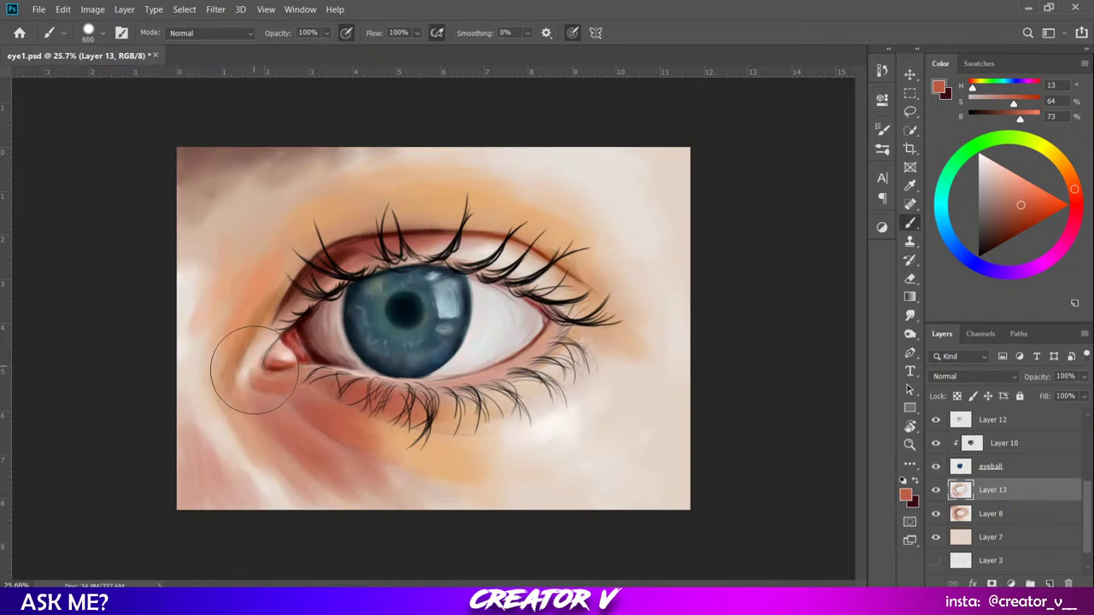
mouse_move(253, 382)
mouse_down()
mouse_move(253, 344)
mouse_move(257, 420)
mouse_move(253, 395)
mouse_move(237, 392)
mouse_move(315, 432)
mouse_move(298, 408)
mouse_move(311, 385)
mouse_move(405, 408)
mouse_move(374, 410)
mouse_move(459, 402)
mouse_up()
Refine the skin edge from beside the nose to the inner eye corner with a 175 px brush.
key(bracketleft)
key(bracketleft)
key(bracketleft)
key(bracketleft)
key(bracketleft)
key(bracketleft)
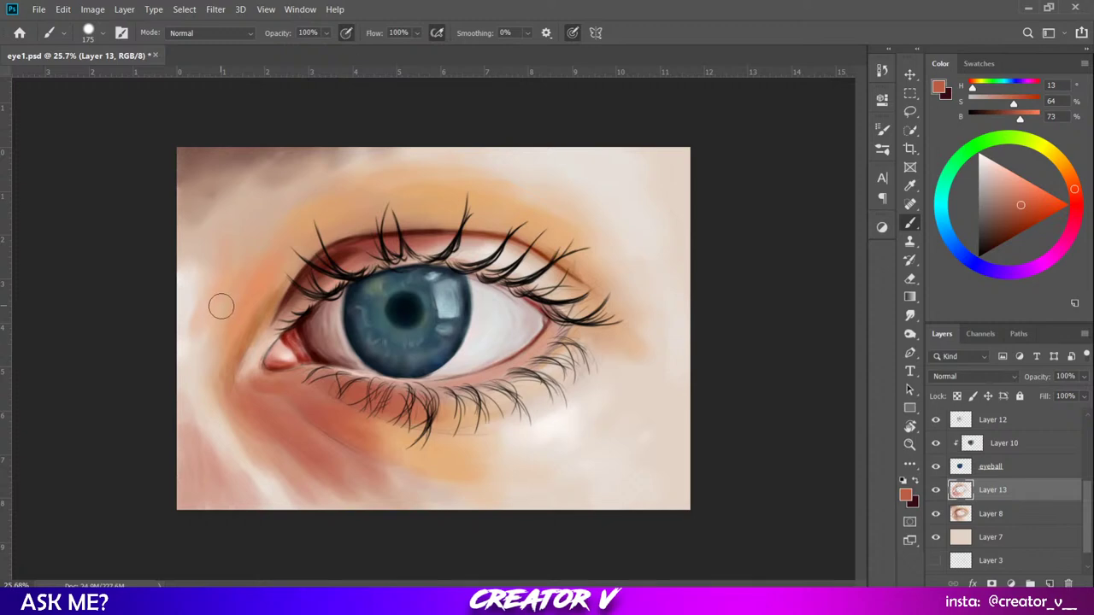
mouse_move(220, 305)
mouse_down()
mouse_move(267, 347)
mouse_move(255, 375)
mouse_move(271, 333)
mouse_move(253, 369)
mouse_move(276, 335)
mouse_move(257, 371)
mouse_move(284, 370)
mouse_up()
Deepen the fold below the inner corner with browns H 25, S 84, B 60 and H 25, S 99, B 49, plus red-brown H 12, S 99, B 49.
click(1071, 179)
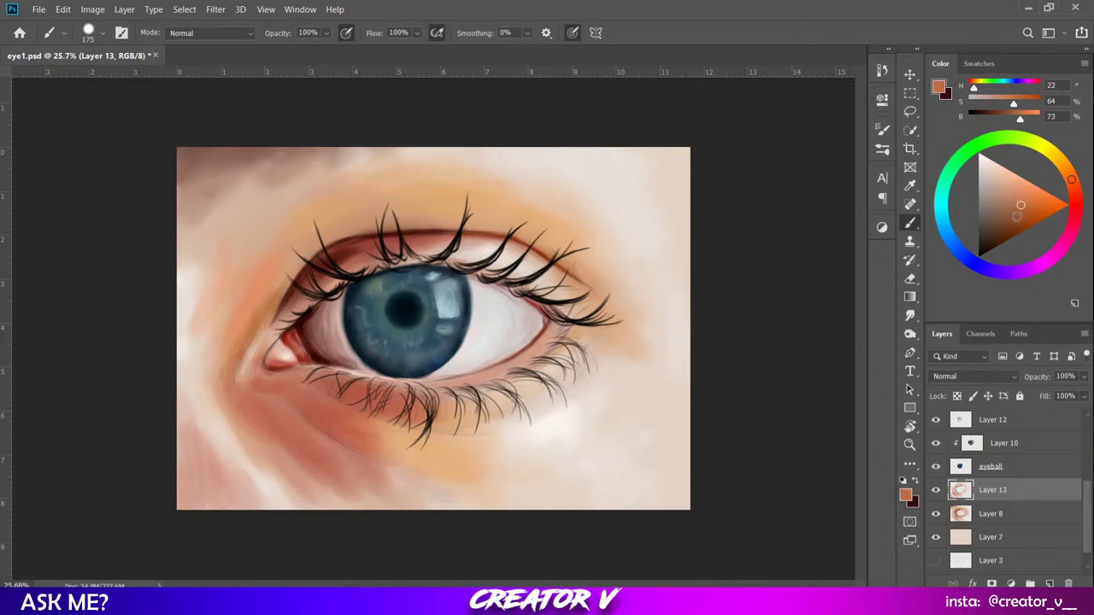
click(1023, 220)
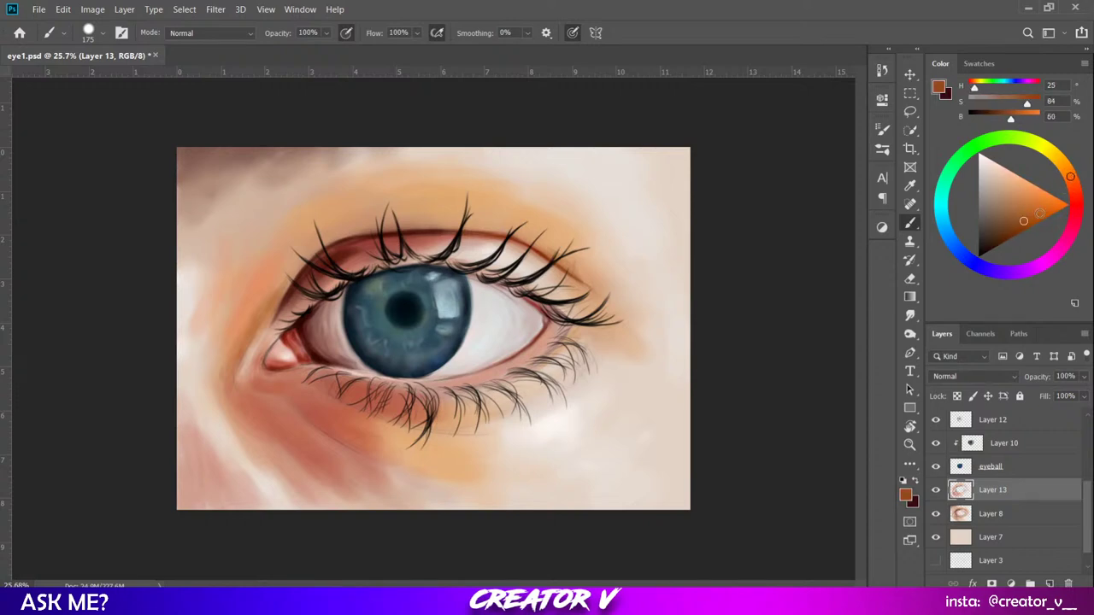
click(1022, 230)
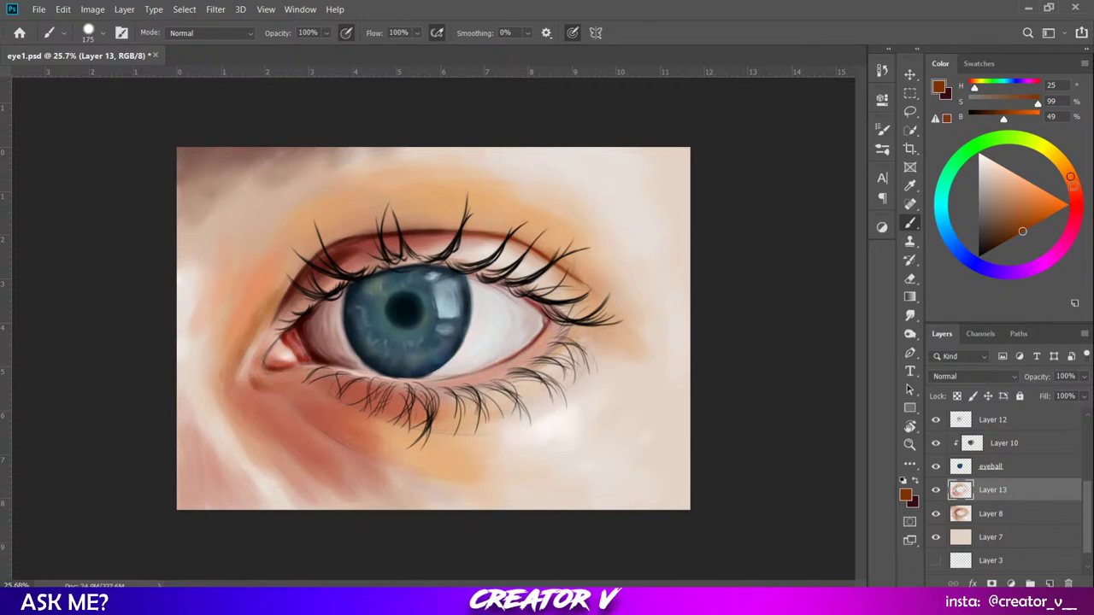
click(1075, 189)
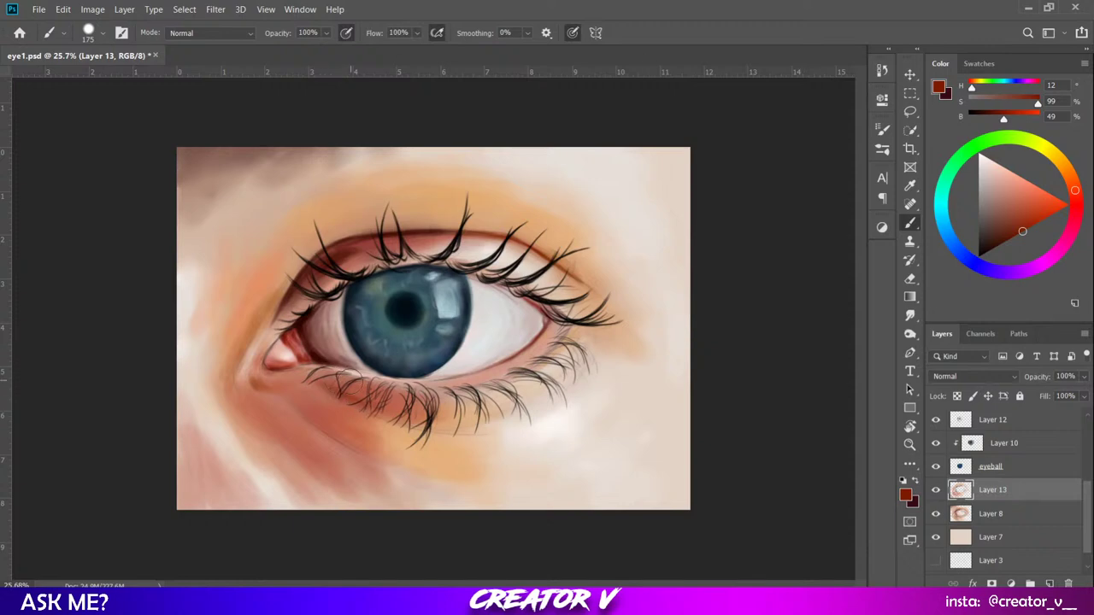
drag(295, 370, 323, 385)
Paint diagonal under-eye folds at 300 px with red-brown H 12, S 99, B 49 and lighter H 12, S 59, B 66.
key(bracketright)
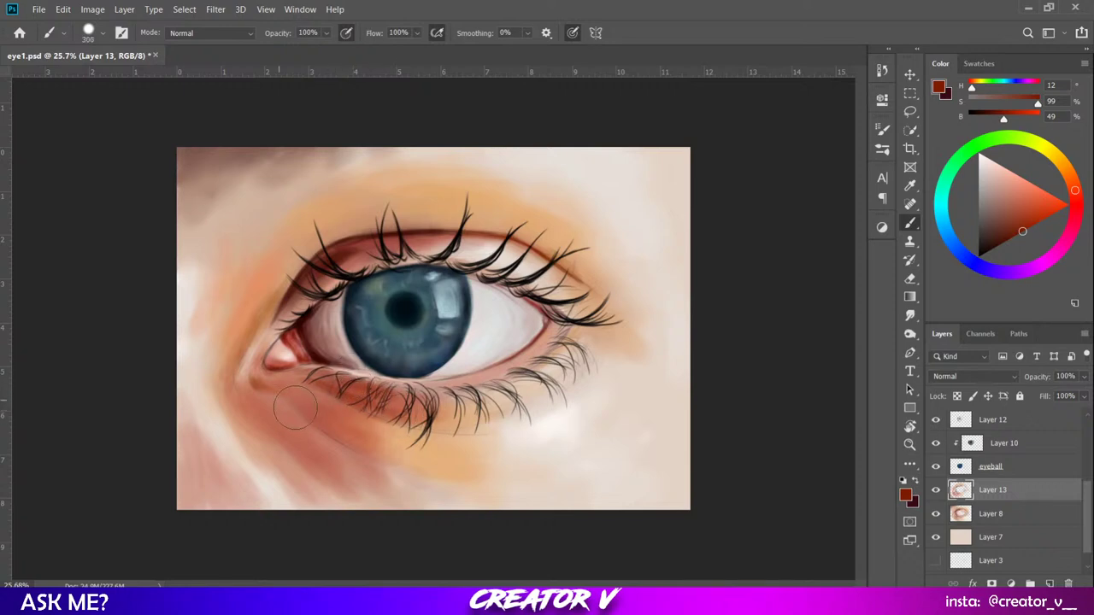
mouse_move(280, 399)
mouse_down()
mouse_move(273, 438)
mouse_move(308, 425)
mouse_move(309, 412)
mouse_move(276, 402)
mouse_move(352, 451)
mouse_move(398, 465)
mouse_move(350, 432)
mouse_move(356, 416)
mouse_move(344, 433)
mouse_move(333, 409)
mouse_move(420, 470)
mouse_move(246, 409)
mouse_move(344, 484)
mouse_up()
drag(1017, 232, 1012, 208)
mouse_move(249, 416)
mouse_down()
mouse_move(310, 473)
mouse_move(310, 449)
mouse_move(328, 455)
mouse_move(346, 474)
mouse_move(325, 461)
mouse_move(342, 500)
mouse_move(335, 473)
mouse_move(393, 508)
mouse_move(283, 449)
mouse_move(345, 517)
mouse_move(270, 434)
mouse_move(362, 509)
mouse_move(341, 490)
mouse_move(353, 473)
mouse_move(400, 518)
mouse_move(411, 508)
mouse_move(357, 461)
mouse_move(461, 513)
mouse_move(294, 457)
mouse_move(242, 400)
mouse_up()
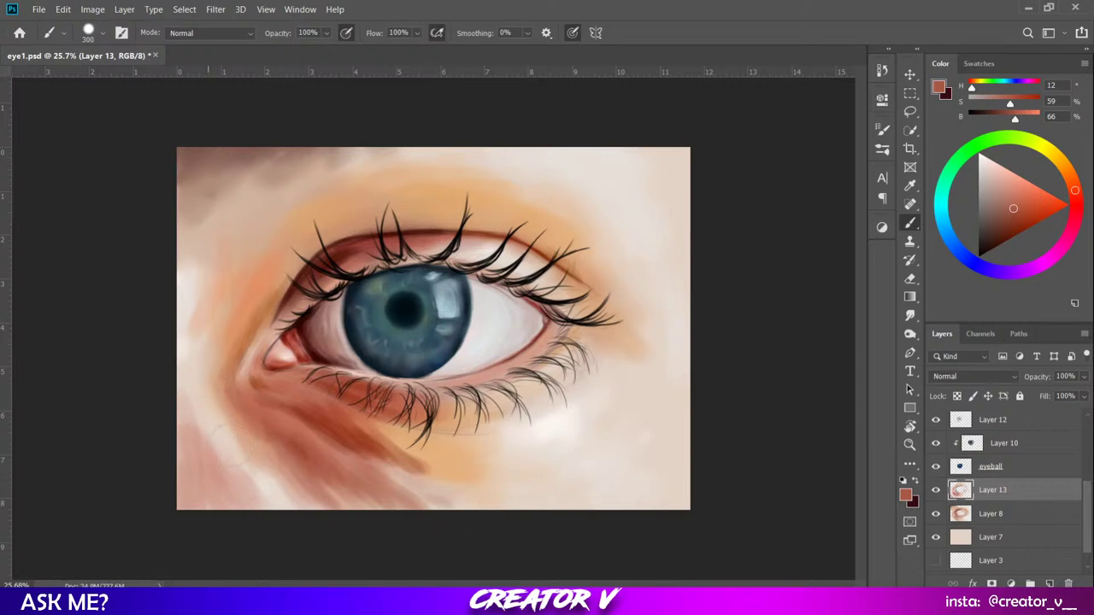
mouse_move(231, 444)
mouse_down()
mouse_move(271, 489)
mouse_move(263, 450)
mouse_move(276, 451)
mouse_move(235, 441)
mouse_move(214, 392)
mouse_move(243, 464)
mouse_move(258, 458)
mouse_move(296, 497)
mouse_move(292, 515)
mouse_move(293, 420)
mouse_move(320, 452)
mouse_move(371, 473)
mouse_move(317, 415)
mouse_move(340, 413)
mouse_move(419, 453)
mouse_up()
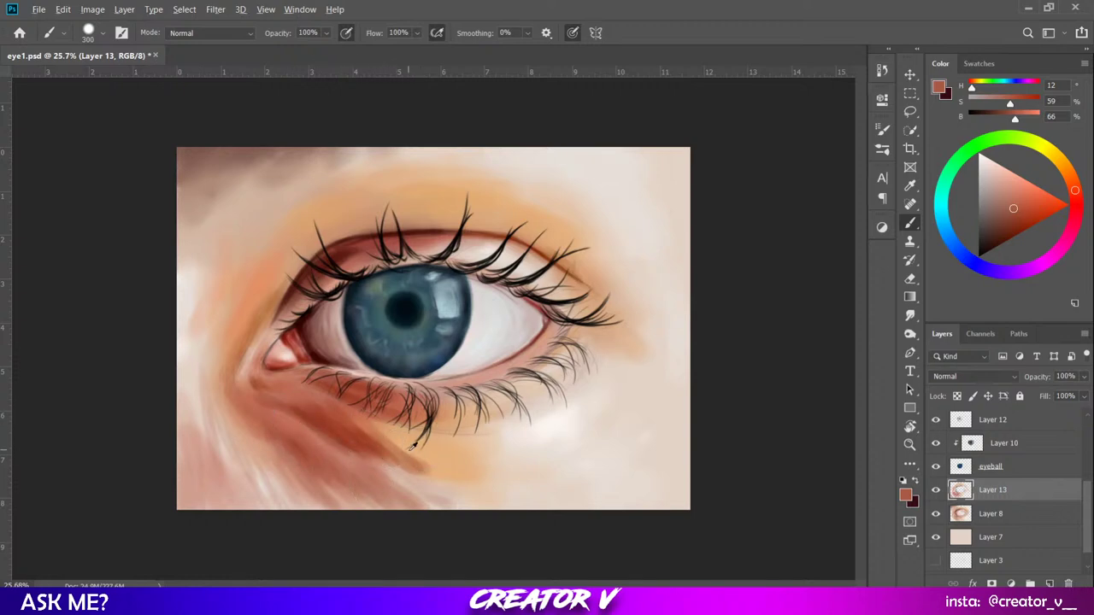
Extend the under-eye shading toward the cheek with sampled skin tones H 22, S 56, B 75 and H 16, S 69, B 66.
alt+click(402, 445)
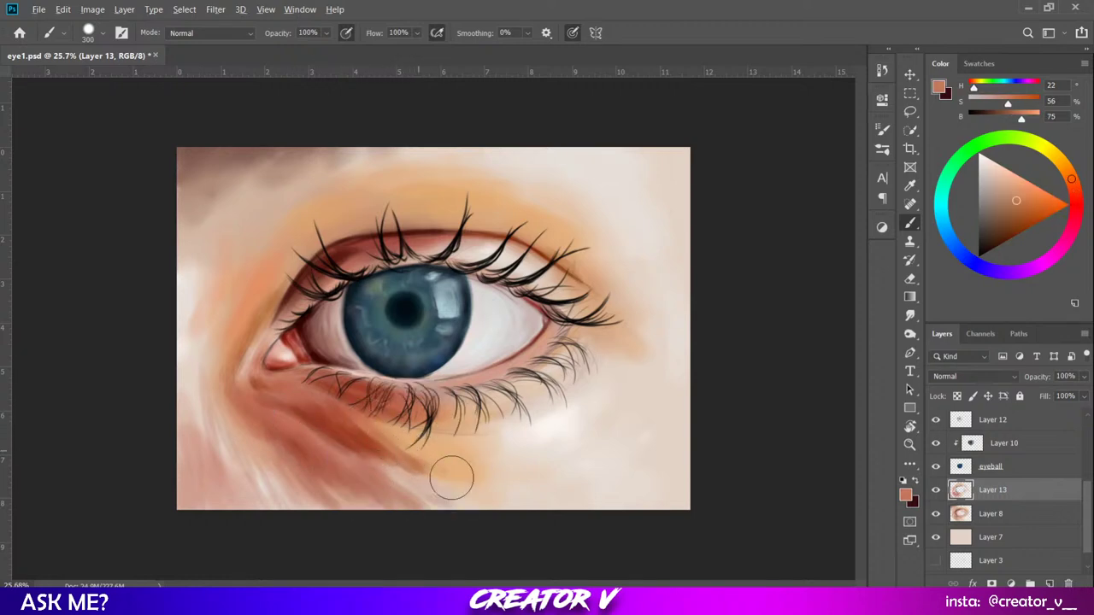
mouse_move(451, 477)
mouse_down()
mouse_move(359, 448)
mouse_move(447, 500)
mouse_move(375, 463)
mouse_move(342, 431)
mouse_move(453, 489)
mouse_move(417, 462)
mouse_move(411, 441)
mouse_move(494, 505)
mouse_move(454, 460)
mouse_move(503, 464)
mouse_up()
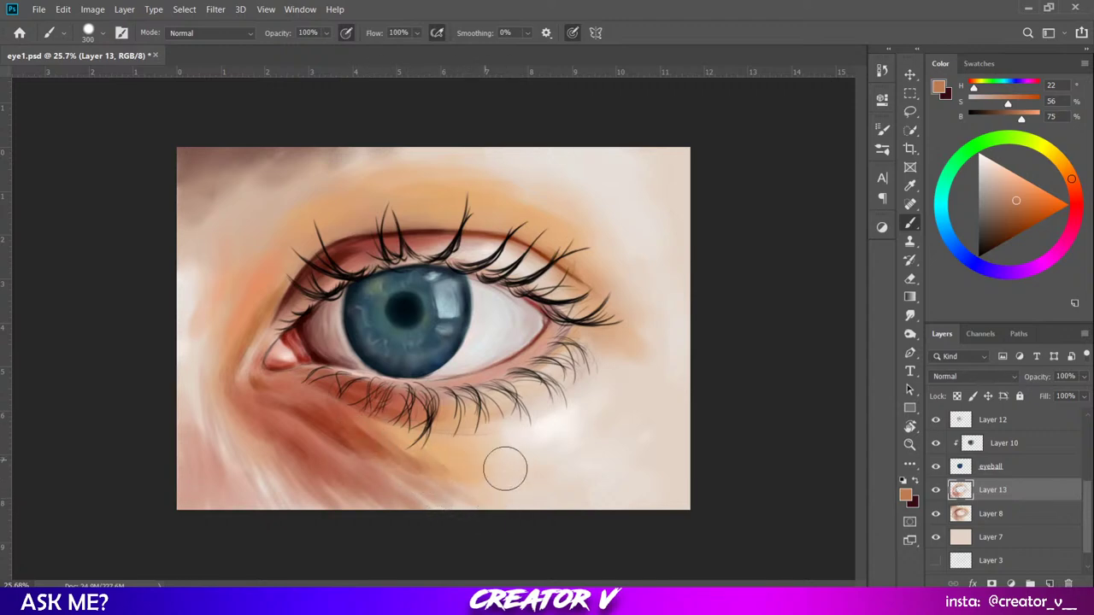
alt+click(359, 434)
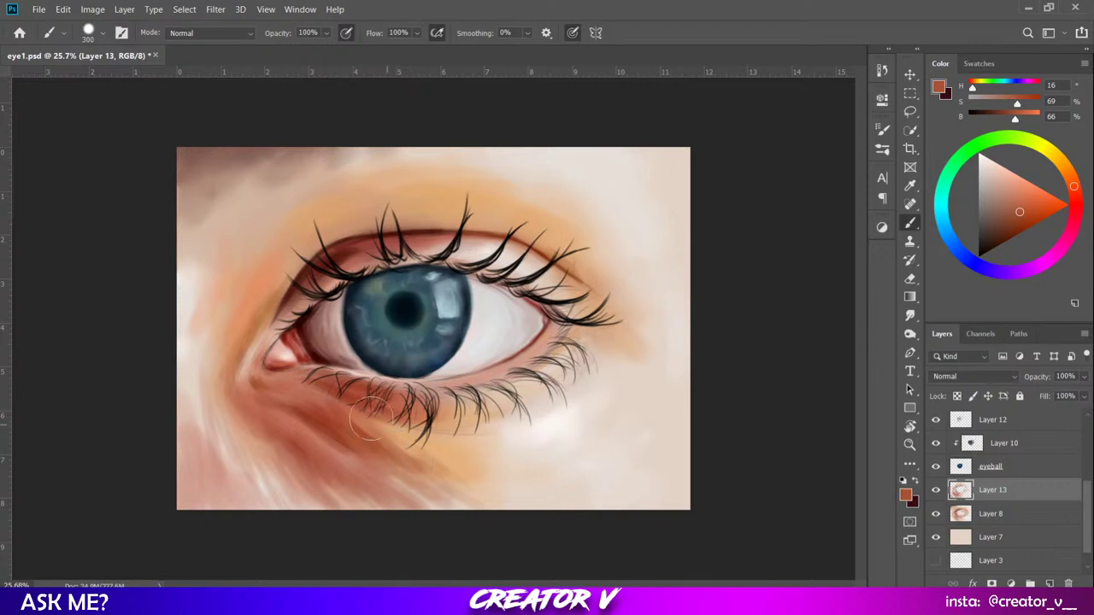
mouse_move(372, 417)
mouse_down()
mouse_move(389, 448)
mouse_move(471, 488)
mouse_up()
drag(430, 458, 501, 481)
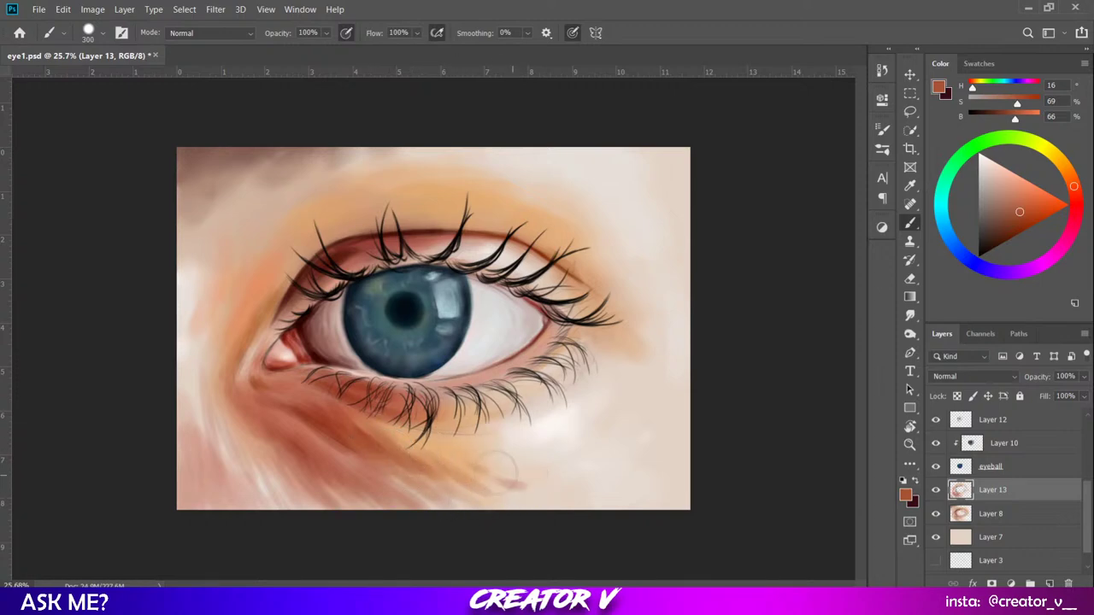
Soften the outer end of the under-eye shading with sampled peach H 29, S 38, B 90 and oranges H 29, S 62, B 78 and H 23, S 67, B 72.
alt+click(470, 436)
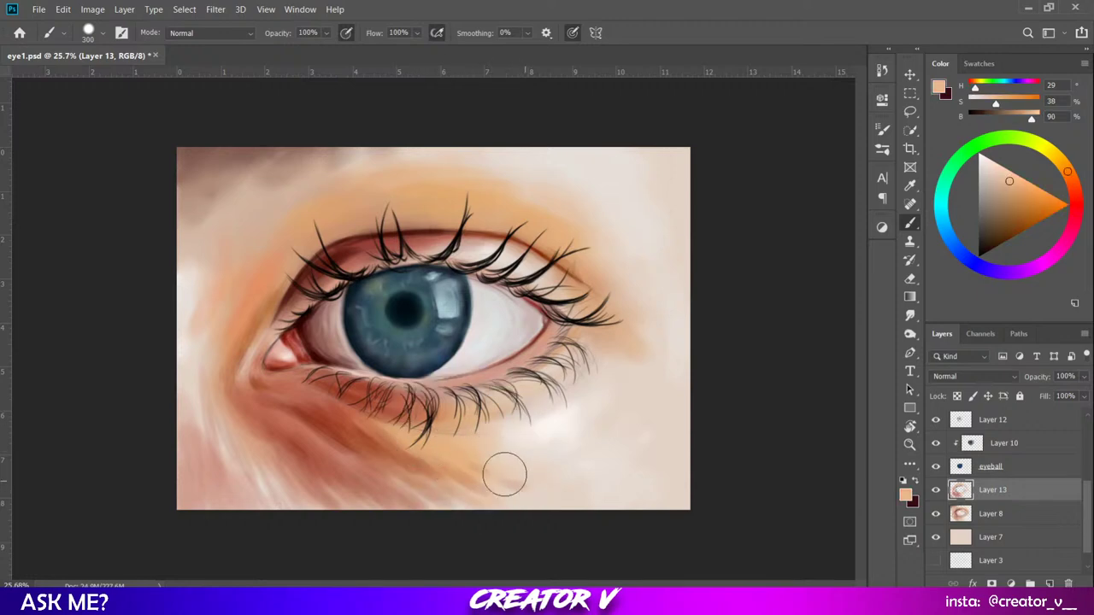
click(1021, 200)
drag(1021, 200, 1022, 201)
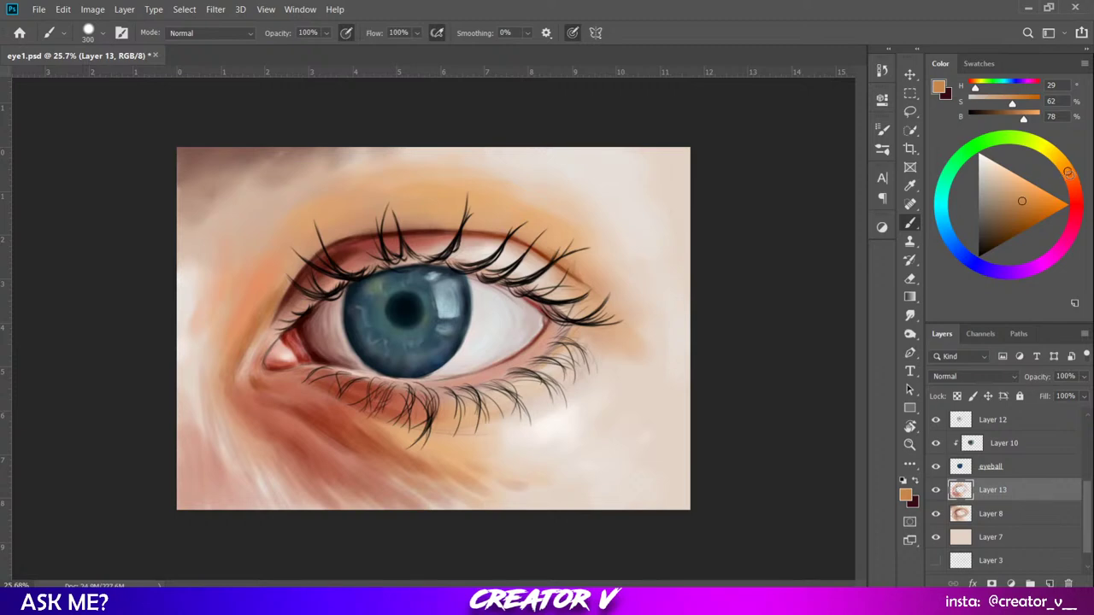
drag(1067, 173, 1071, 178)
drag(1021, 202, 1021, 207)
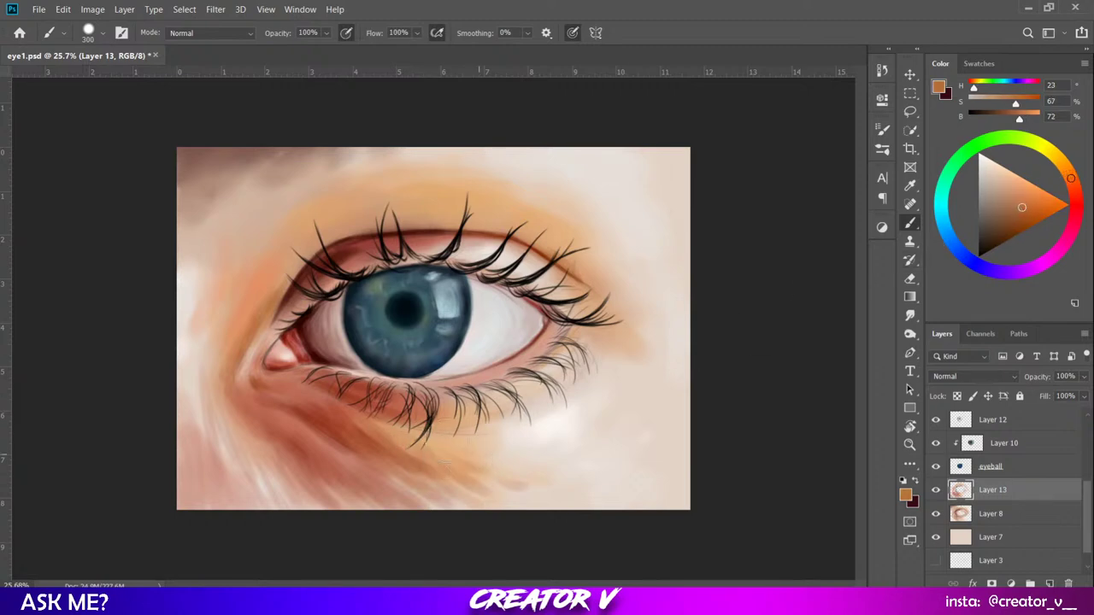
mouse_move(500, 473)
mouse_down()
mouse_move(503, 491)
mouse_move(504, 453)
mouse_move(548, 459)
mouse_move(501, 442)
mouse_move(498, 463)
mouse_move(532, 447)
mouse_move(511, 427)
mouse_up()
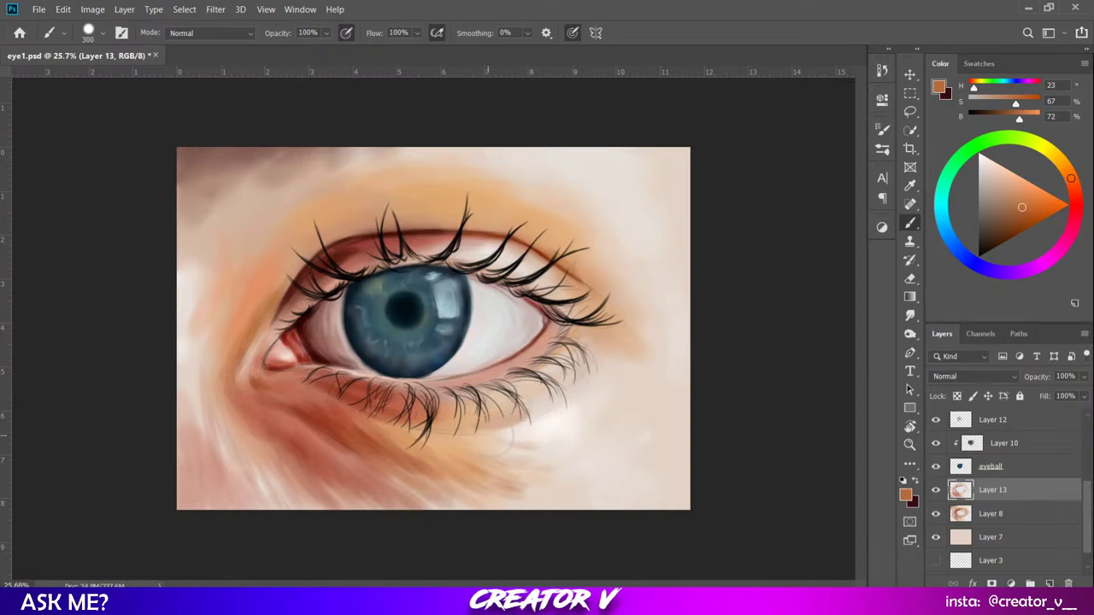
Paint orange-brown shading on the skin beside and below the outer eye corner with a 250 px brush.
key(bracketleft)
key(bracketleft)
key(bracketleft)
key(bracketright)
key(bracketright)
drag(586, 301, 624, 325)
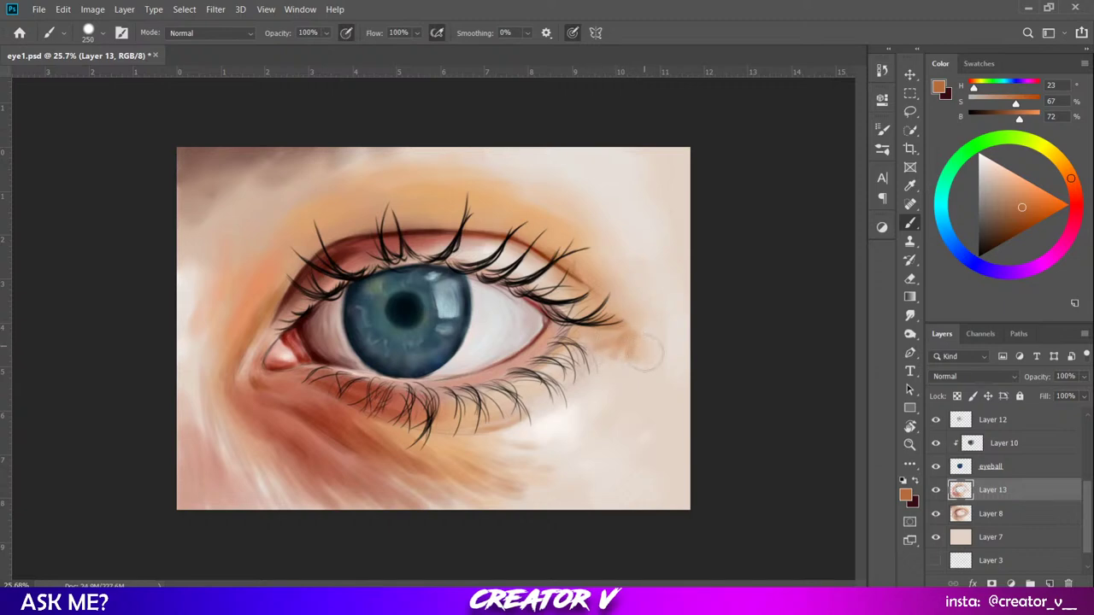
drag(647, 352, 628, 340)
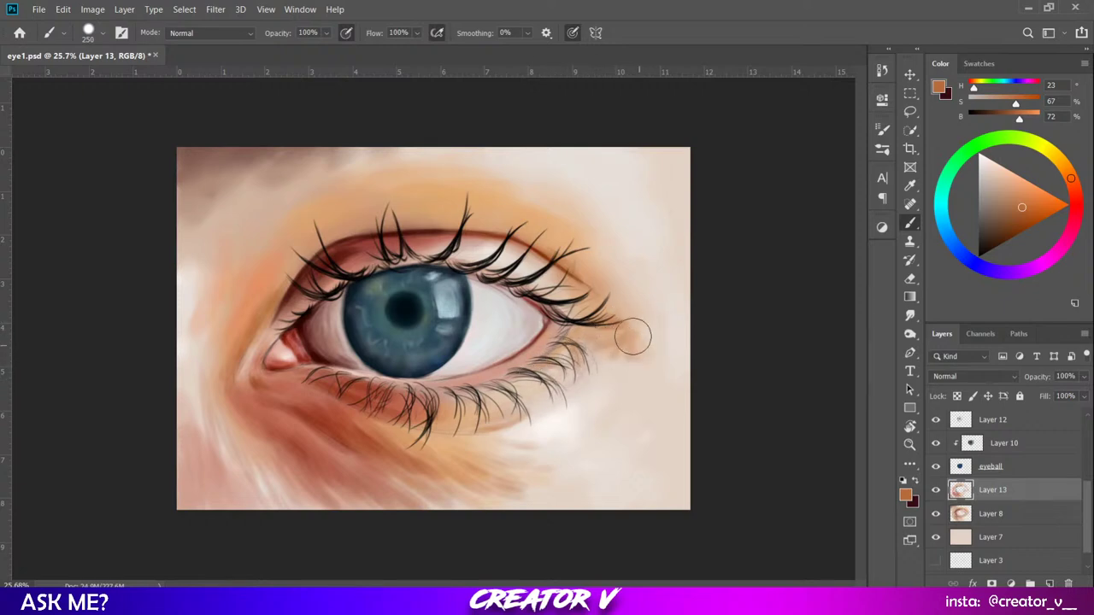
mouse_move(633, 337)
mouse_down()
mouse_move(611, 379)
mouse_move(620, 380)
mouse_move(644, 359)
mouse_move(587, 374)
mouse_up()
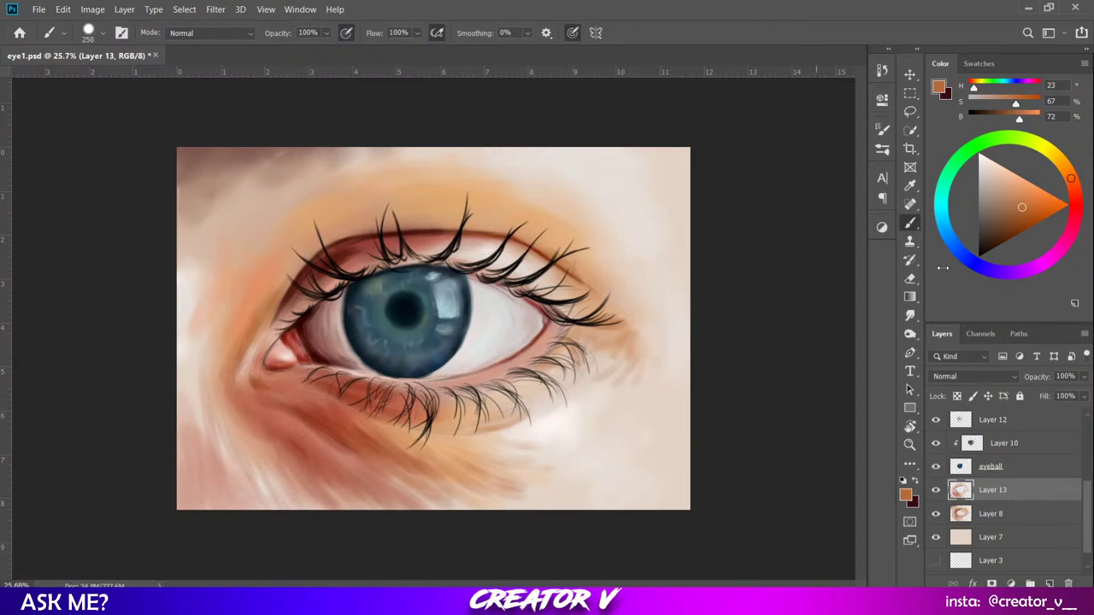
Tint the cheek and outer eye area at 500 px with pink H 17, S 45, B 86 and sampled peach H 28, S 41, B 88.
mouse_move(1013, 199)
mouse_down()
mouse_move(1012, 188)
mouse_move(1075, 184)
mouse_up()
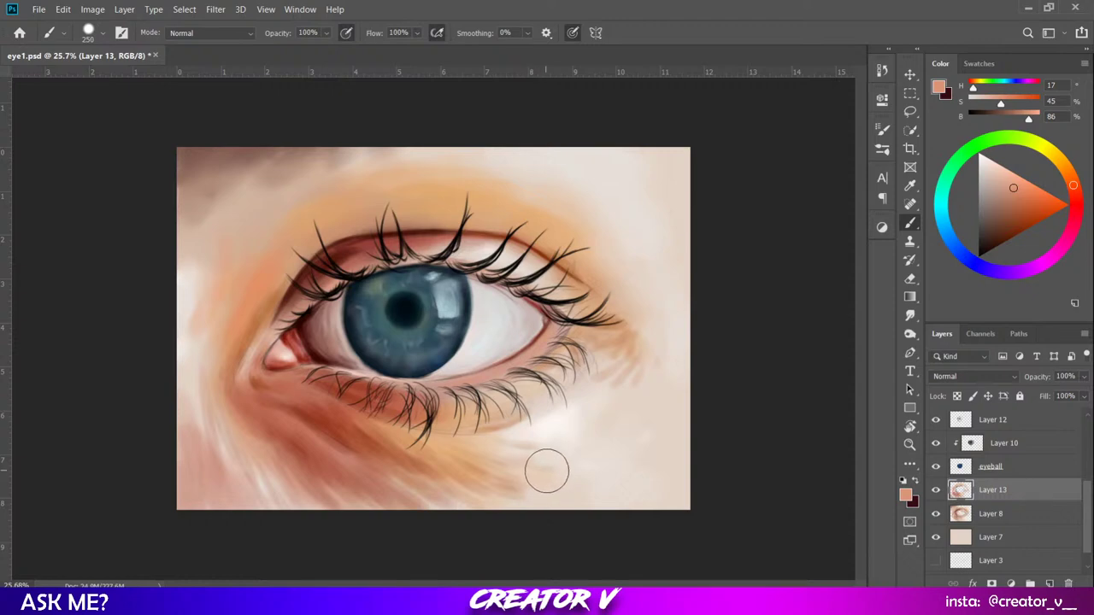
key(bracketright)
key(bracketright)
key(bracketright)
key(bracketright)
key(bracketright)
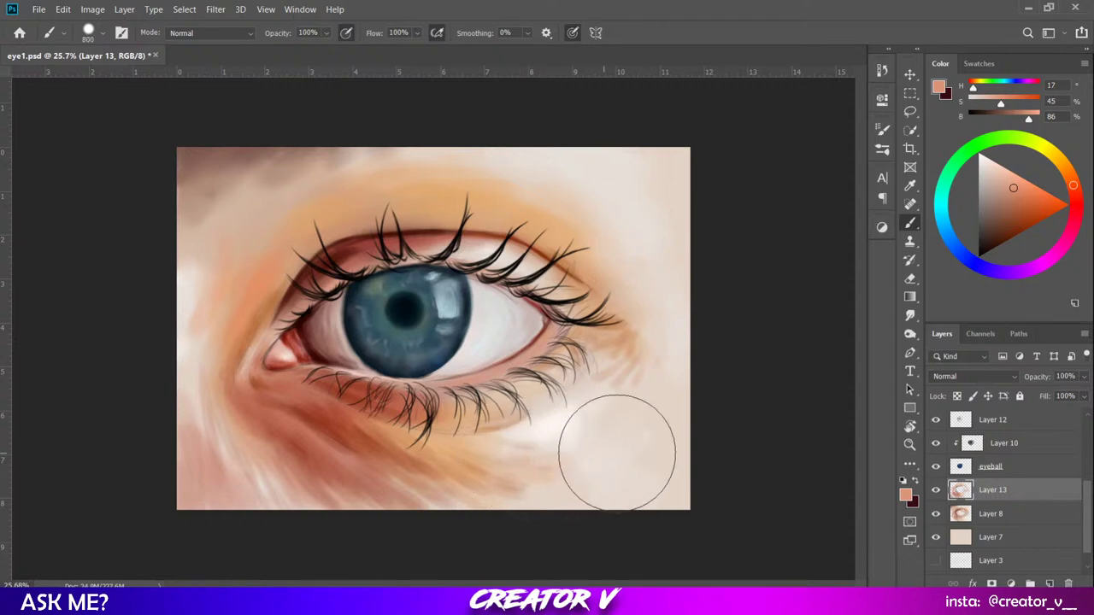
key(bracketleft)
key(bracketleft)
key(bracketleft)
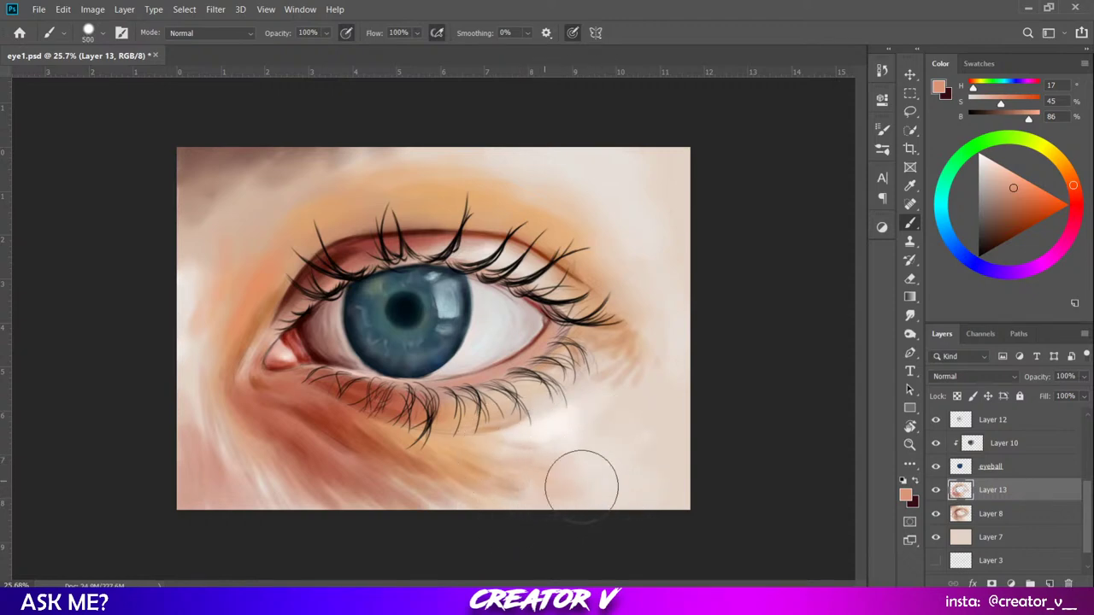
mouse_move(572, 498)
mouse_down()
mouse_move(418, 482)
mouse_move(532, 497)
mouse_move(617, 451)
mouse_move(543, 450)
mouse_move(634, 411)
mouse_move(469, 468)
mouse_move(567, 448)
mouse_move(483, 444)
mouse_move(559, 421)
mouse_move(511, 433)
mouse_move(498, 440)
mouse_move(616, 428)
mouse_move(500, 456)
mouse_move(507, 439)
mouse_move(483, 443)
mouse_move(596, 418)
mouse_move(514, 441)
mouse_move(567, 407)
mouse_move(503, 447)
mouse_move(612, 416)
mouse_move(567, 446)
mouse_move(512, 459)
mouse_move(618, 448)
mouse_move(530, 496)
mouse_move(629, 488)
mouse_move(583, 514)
mouse_move(629, 474)
mouse_move(564, 403)
mouse_move(469, 432)
mouse_move(579, 384)
mouse_move(542, 411)
mouse_move(609, 337)
mouse_move(505, 417)
mouse_move(534, 430)
mouse_move(458, 430)
mouse_move(529, 439)
mouse_move(451, 435)
mouse_move(495, 451)
mouse_move(617, 417)
mouse_move(585, 416)
mouse_move(569, 436)
mouse_move(629, 356)
mouse_move(575, 389)
mouse_move(634, 339)
mouse_move(632, 324)
mouse_move(670, 339)
mouse_move(622, 409)
mouse_move(640, 404)
mouse_move(648, 355)
mouse_move(618, 406)
mouse_move(649, 417)
mouse_move(688, 364)
mouse_move(620, 450)
mouse_move(451, 456)
mouse_move(510, 471)
mouse_move(445, 493)
mouse_move(466, 449)
mouse_move(655, 459)
mouse_move(690, 447)
mouse_move(645, 518)
mouse_move(630, 513)
mouse_move(709, 325)
mouse_move(686, 396)
mouse_move(623, 293)
mouse_move(659, 300)
mouse_move(679, 431)
mouse_move(658, 350)
mouse_move(615, 464)
mouse_move(625, 249)
mouse_move(623, 295)
mouse_up()
alt+click(482, 441)
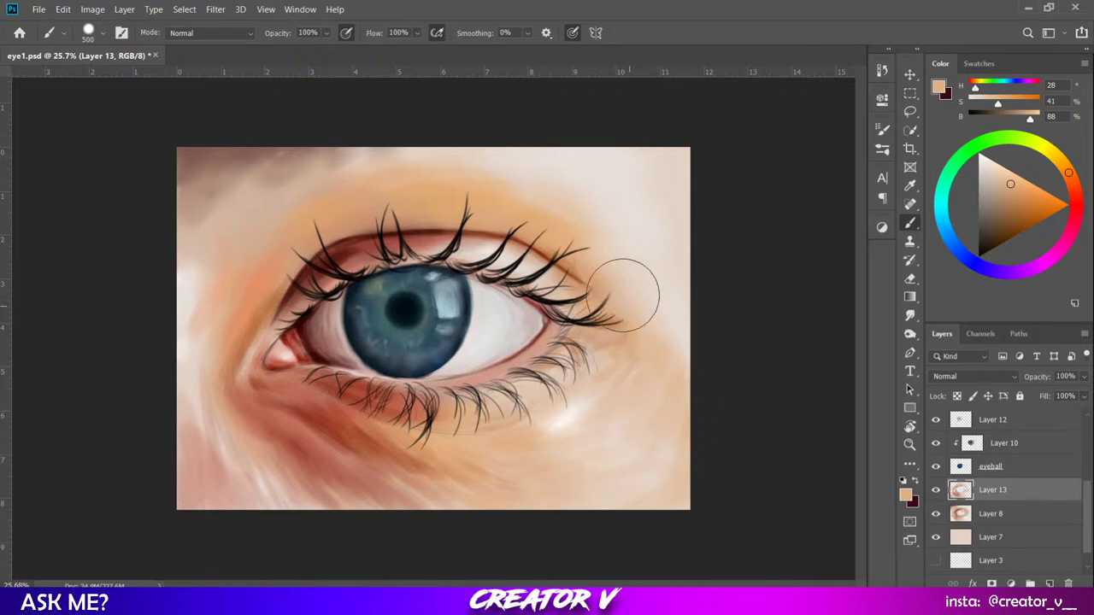
Cover the brow bone and surrounding skin with peach H 30, S 41, B 90, adding pinks H 15, S 41, B 90 and H 15, S 33, B 92.
alt+click(569, 222)
mouse_move(501, 165)
mouse_down()
mouse_move(550, 195)
mouse_move(523, 192)
mouse_move(468, 158)
mouse_move(516, 154)
mouse_move(382, 158)
mouse_move(472, 150)
mouse_move(574, 181)
mouse_move(551, 216)
mouse_move(538, 213)
mouse_move(551, 164)
mouse_move(603, 183)
mouse_move(502, 173)
mouse_move(546, 153)
mouse_move(467, 153)
mouse_move(574, 198)
mouse_move(618, 176)
mouse_move(560, 196)
mouse_move(573, 208)
mouse_move(634, 195)
mouse_move(600, 223)
mouse_move(545, 239)
mouse_move(635, 233)
mouse_move(659, 203)
mouse_move(597, 219)
mouse_move(652, 223)
mouse_move(652, 281)
mouse_move(676, 209)
mouse_move(612, 268)
mouse_move(635, 284)
mouse_move(678, 257)
mouse_move(657, 266)
mouse_move(632, 311)
mouse_move(641, 313)
mouse_move(701, 271)
mouse_move(663, 311)
mouse_move(591, 240)
mouse_move(653, 211)
mouse_move(596, 209)
mouse_move(634, 228)
mouse_move(664, 213)
mouse_move(637, 244)
mouse_move(643, 232)
mouse_move(599, 181)
mouse_move(605, 168)
mouse_move(665, 163)
mouse_move(628, 157)
mouse_move(678, 152)
mouse_move(662, 146)
mouse_move(639, 154)
mouse_move(718, 178)
mouse_move(722, 153)
mouse_move(672, 149)
mouse_move(618, 196)
mouse_move(666, 210)
mouse_move(650, 260)
mouse_move(645, 241)
mouse_move(673, 232)
mouse_move(654, 279)
mouse_move(660, 305)
mouse_up()
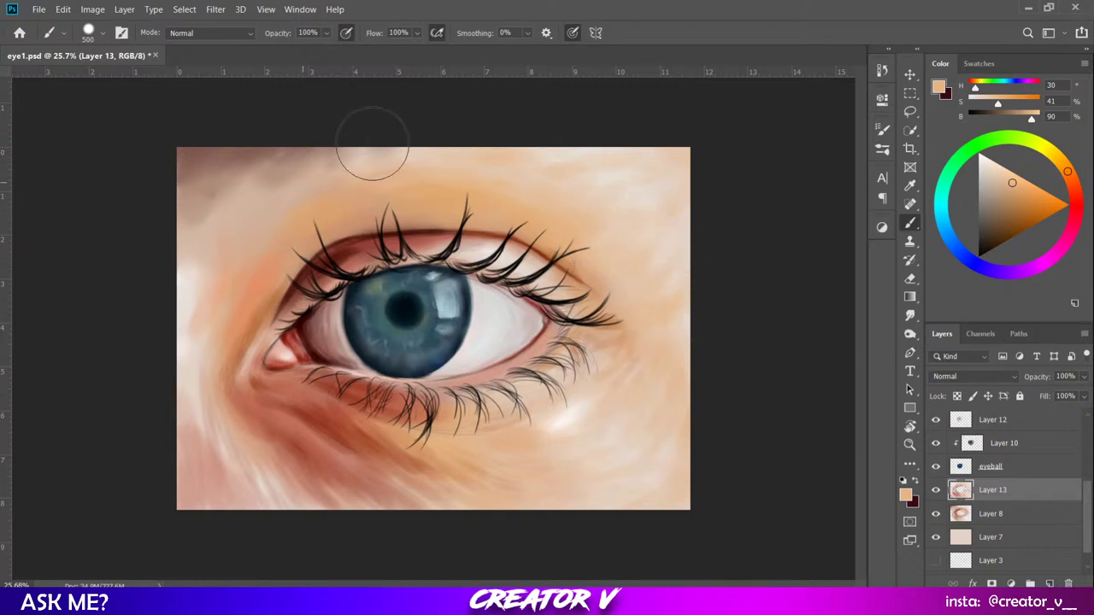
mouse_move(247, 225)
mouse_down()
mouse_move(201, 282)
mouse_move(195, 225)
mouse_move(189, 246)
mouse_move(186, 315)
mouse_move(188, 276)
mouse_move(220, 423)
mouse_move(213, 197)
mouse_up()
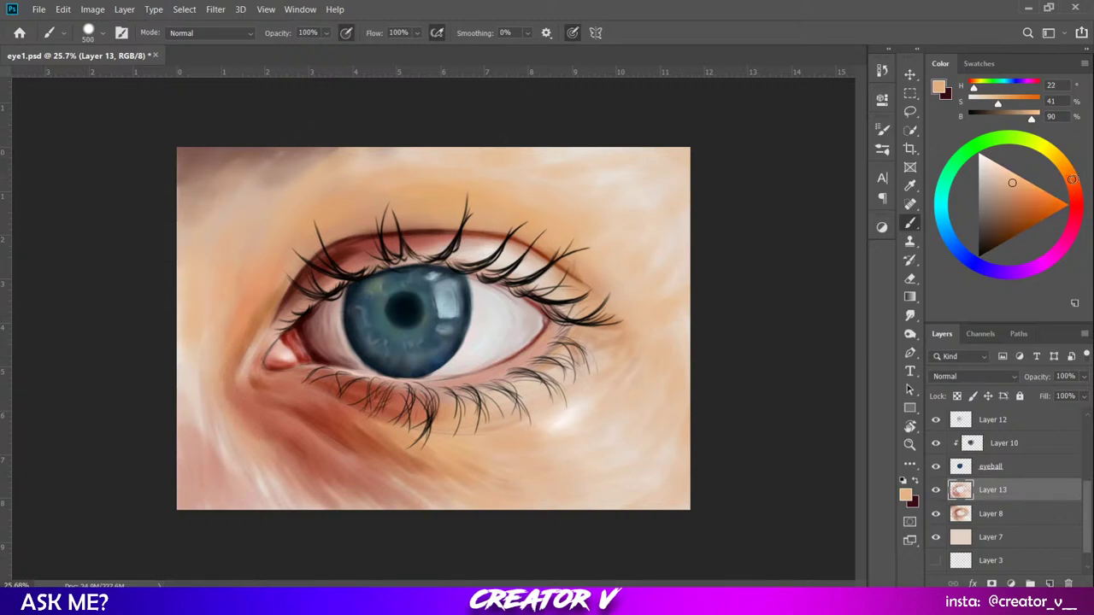
drag(1072, 178, 1076, 188)
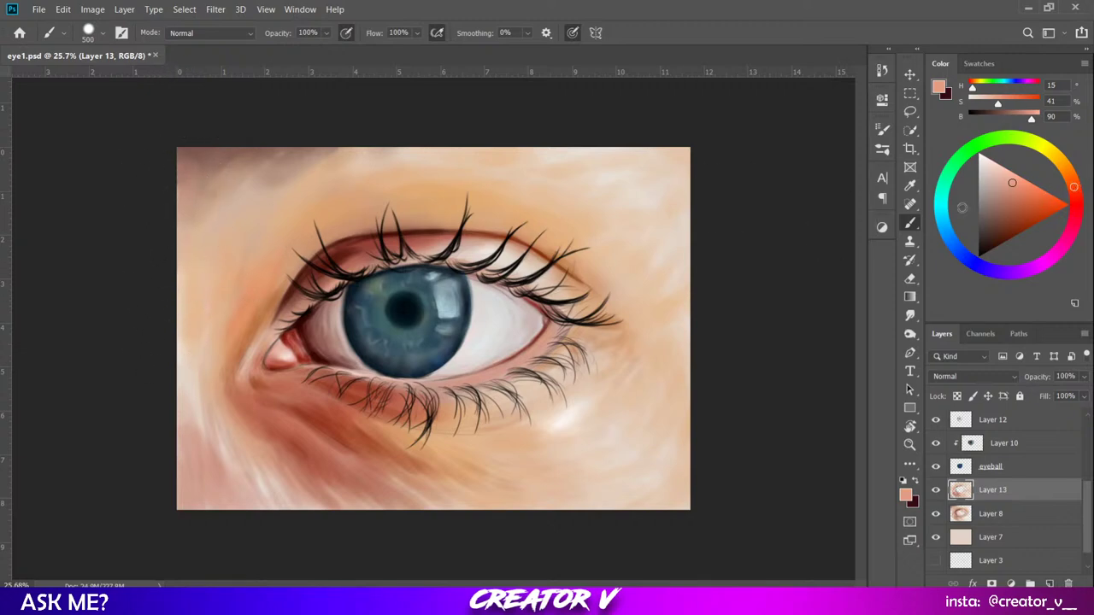
click(1004, 177)
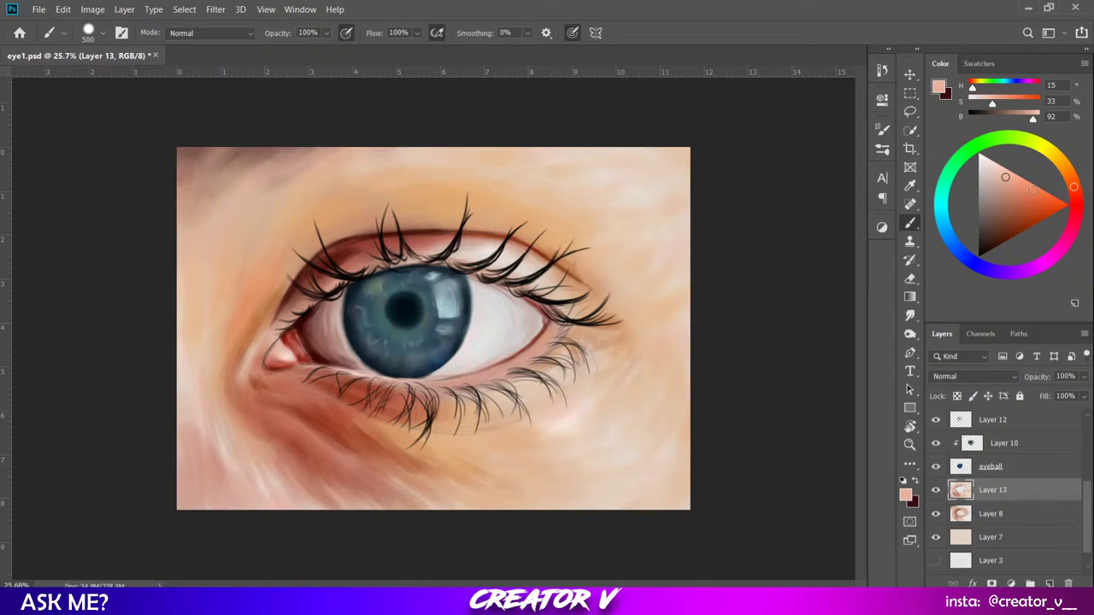
Dab brown skin spots above the upper eyelid and inner corner with a 250 px brush in H 30, S 96, B 54 and H 26, S 98, B 47.
click(1067, 171)
drag(1004, 190, 1027, 198)
click(1067, 172)
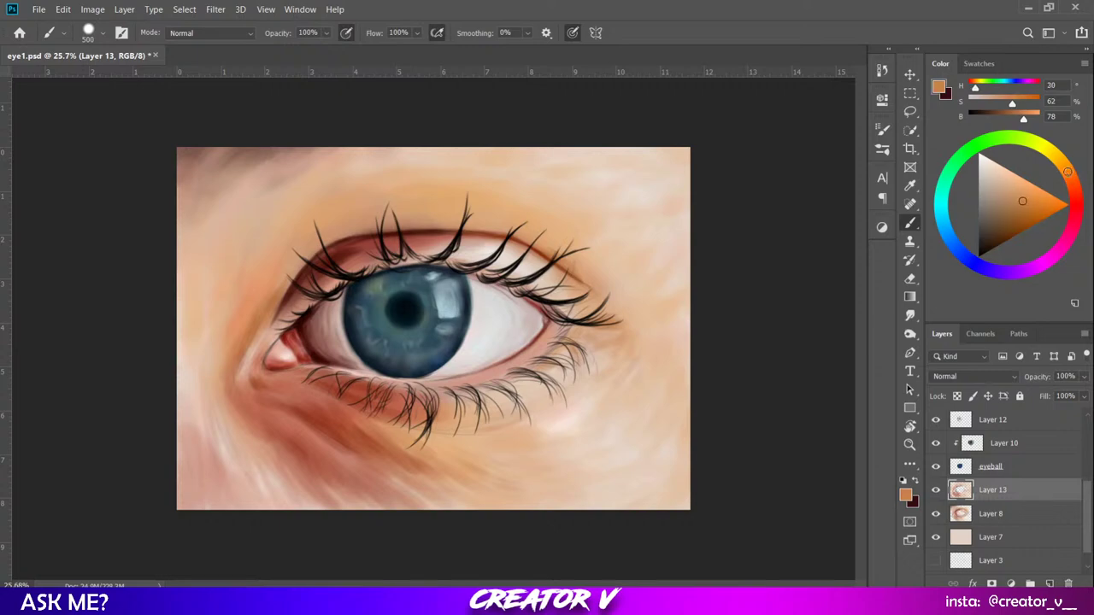
click(1020, 212)
click(1027, 212)
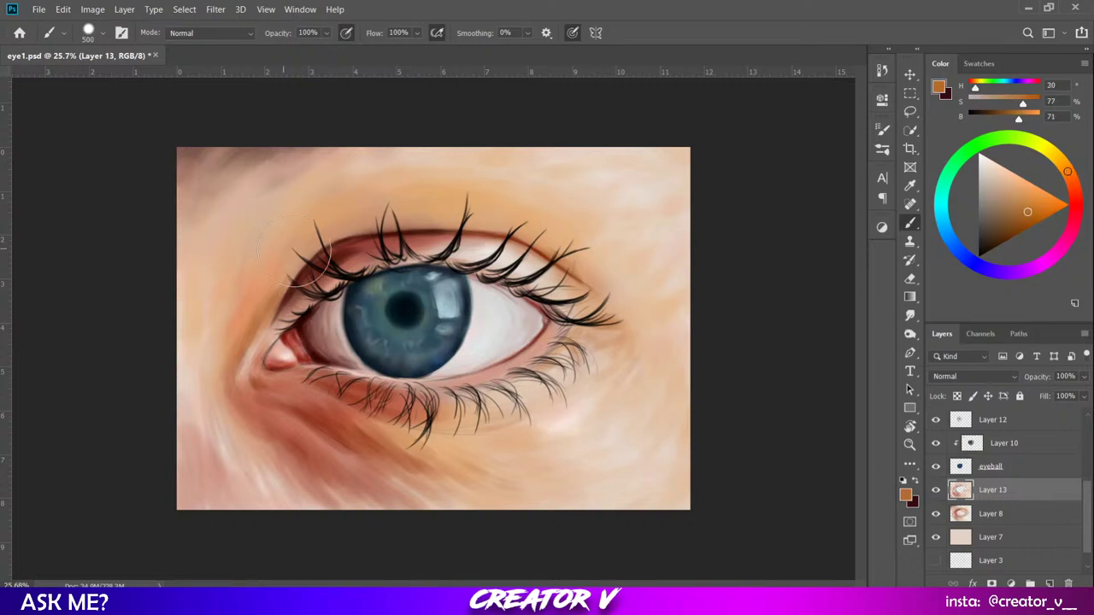
key(bracketleft)
key(bracketleft)
click(1025, 228)
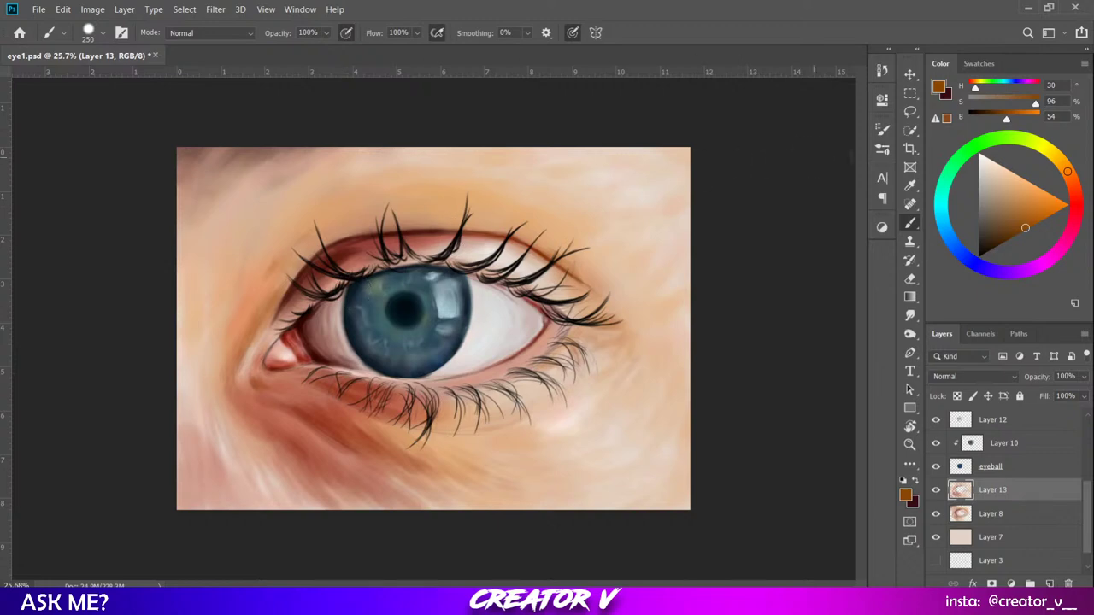
drag(1070, 186, 1073, 181)
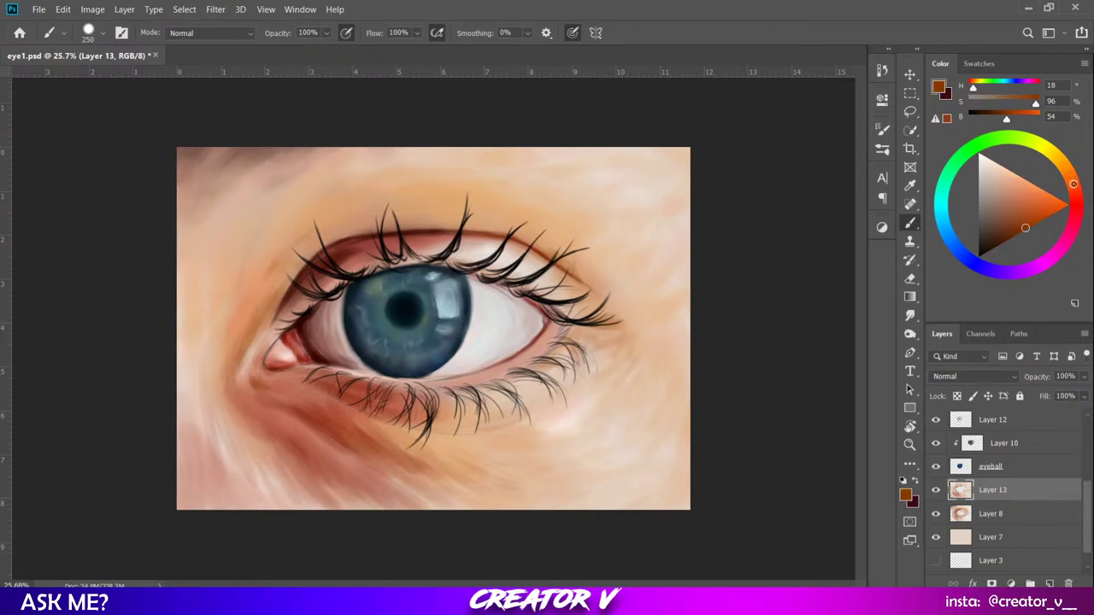
drag(1030, 226, 1019, 230)
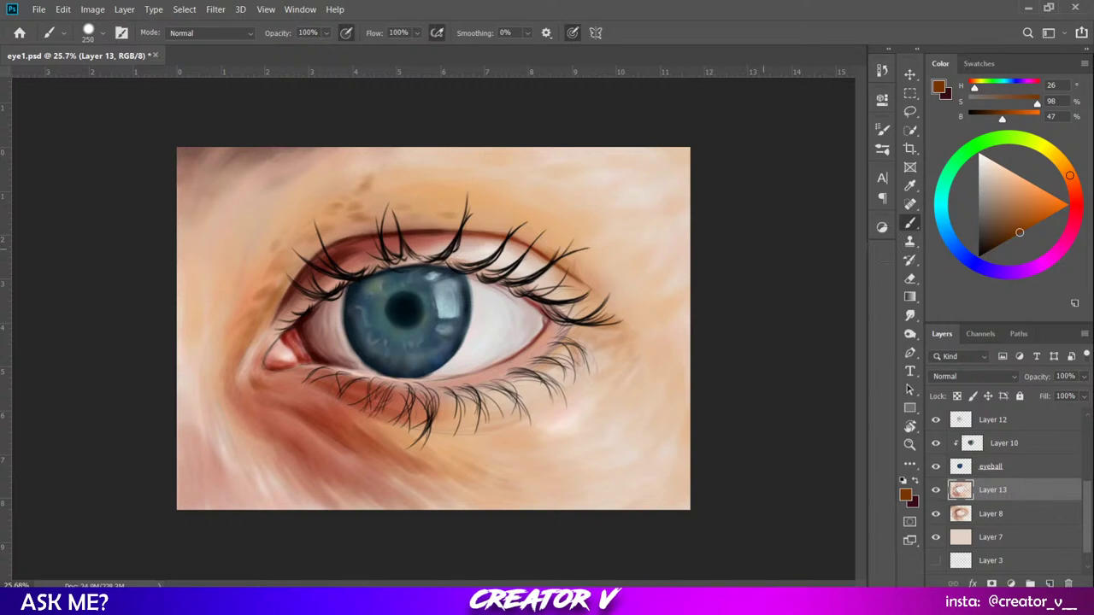
Warm the skin around the outer eye corner with oranges H 26, S 63, B 83, H 26, S 64, B 77 and H 26, S 77, B 67.
drag(1032, 220, 1025, 198)
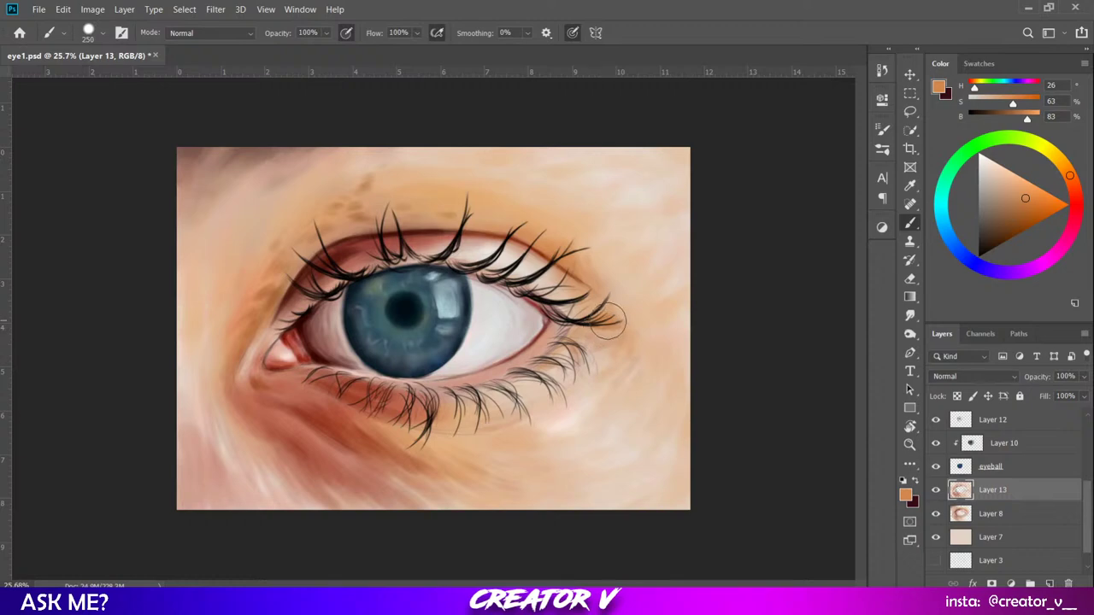
drag(598, 322, 621, 313)
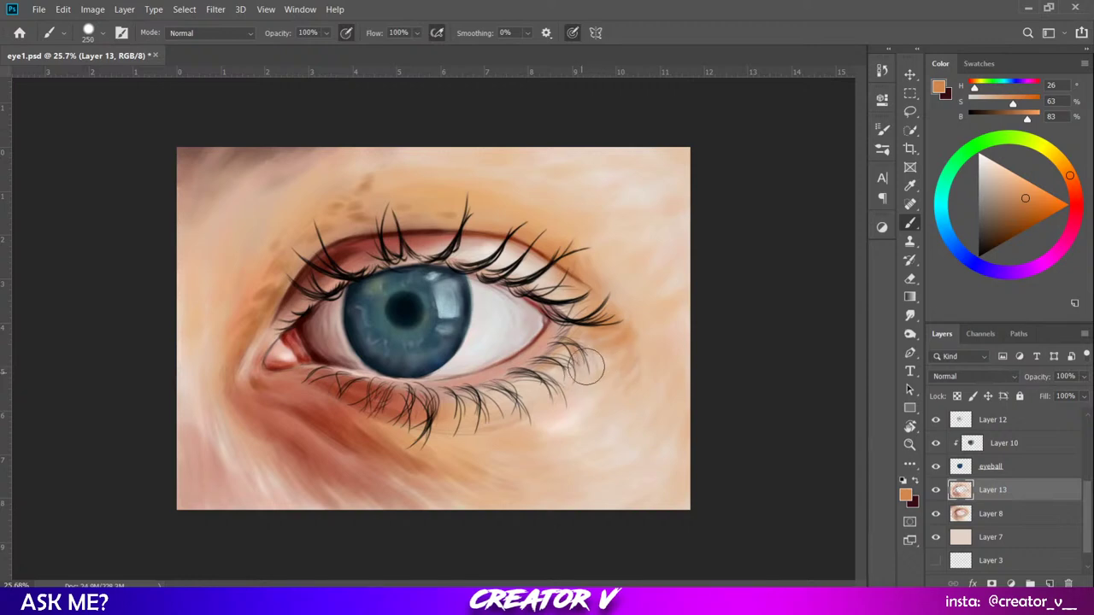
drag(565, 349, 590, 373)
drag(1025, 199, 1023, 202)
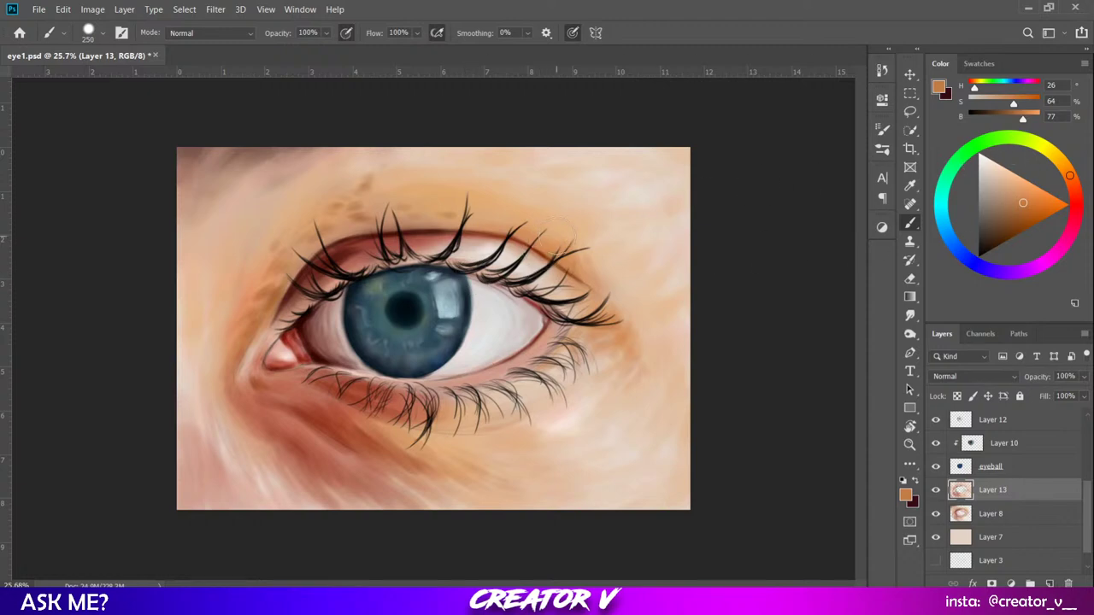
click(1024, 213)
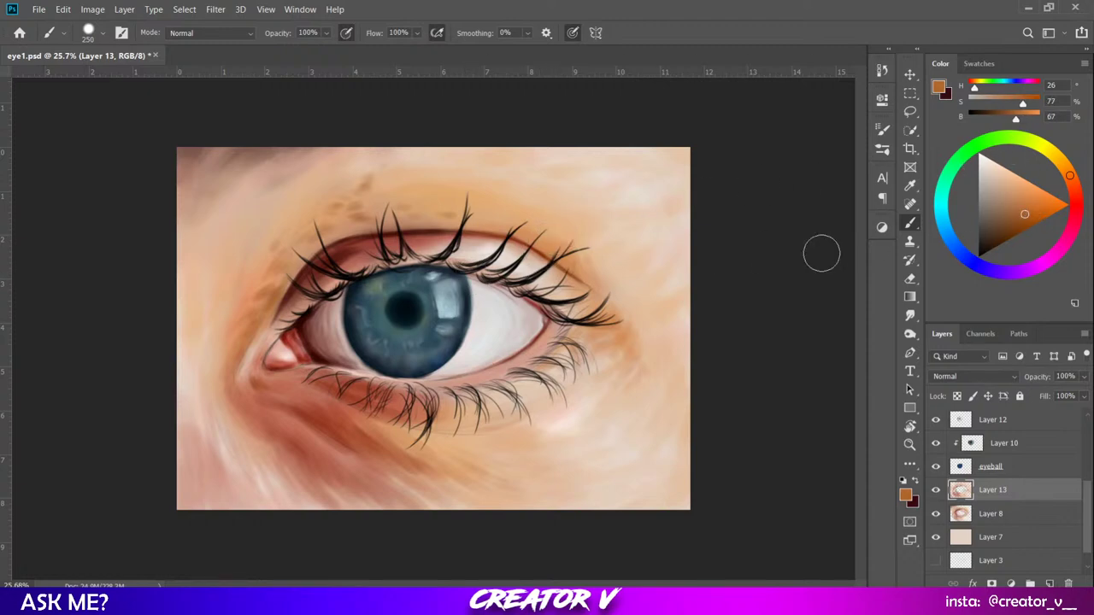
key(bracketleft)
key(bracketleft)
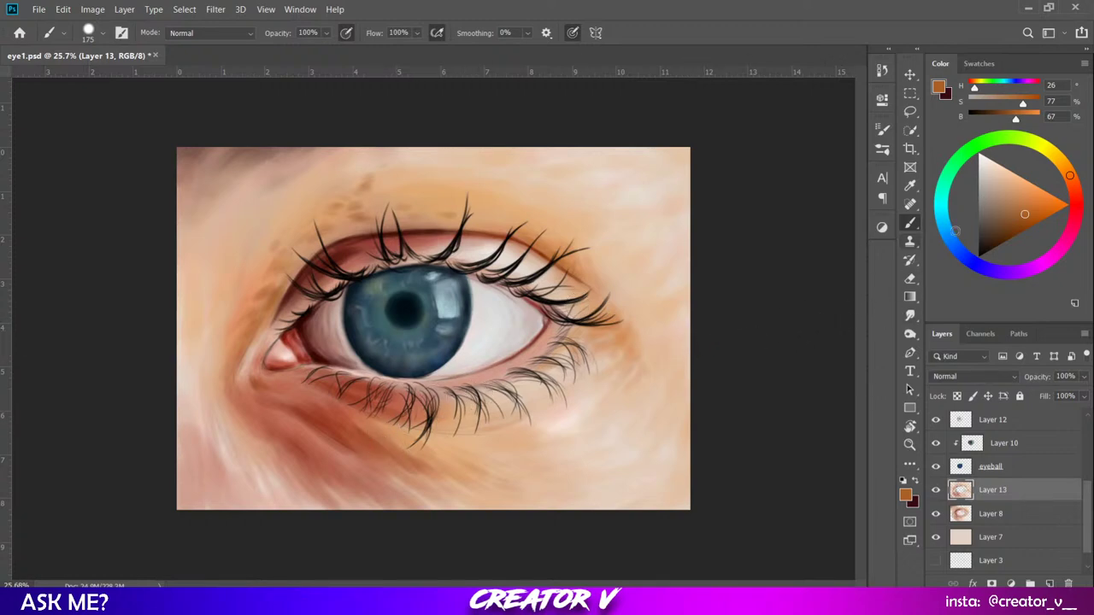
Touch up the inner eye corner at 250 px with a sampled reddish skin tone H 7, S 50, B 76, and save the file.
alt+click(276, 357)
key(bracketright)
key(bracketright)
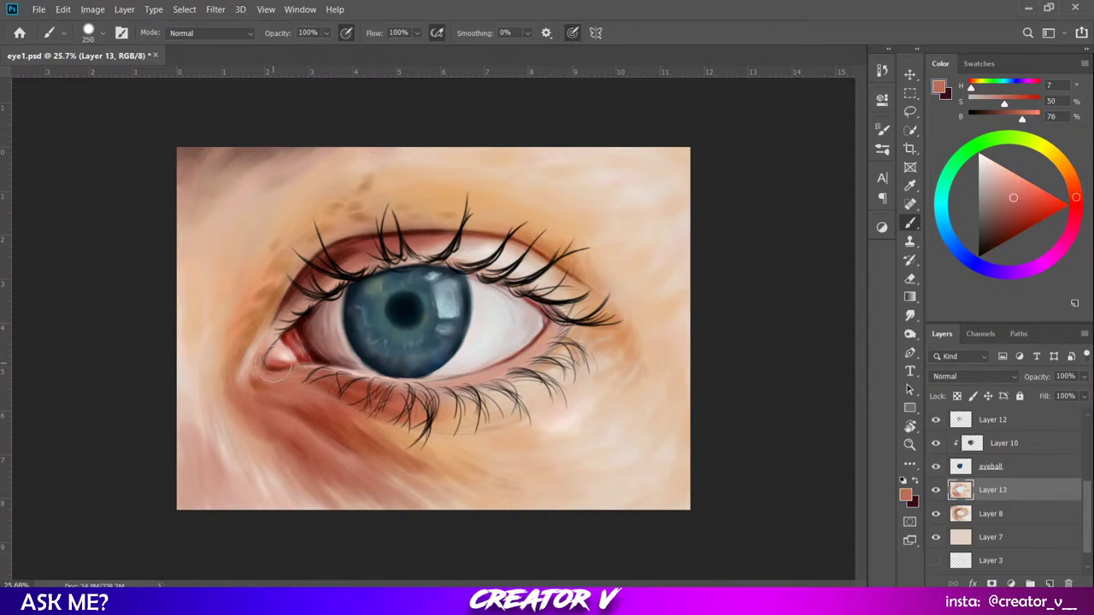
mouse_move(273, 366)
mouse_down()
mouse_move(272, 351)
mouse_move(285, 351)
mouse_move(277, 343)
mouse_move(287, 351)
mouse_move(277, 346)
mouse_move(270, 365)
mouse_up()
key(bracketleft)
key(bracketleft)
key(ctrl+s)
Add fine orange texture strokes above the upper eyelid with a 150 px brush in H 24, S 83, B 74.
drag(1073, 181, 1068, 172)
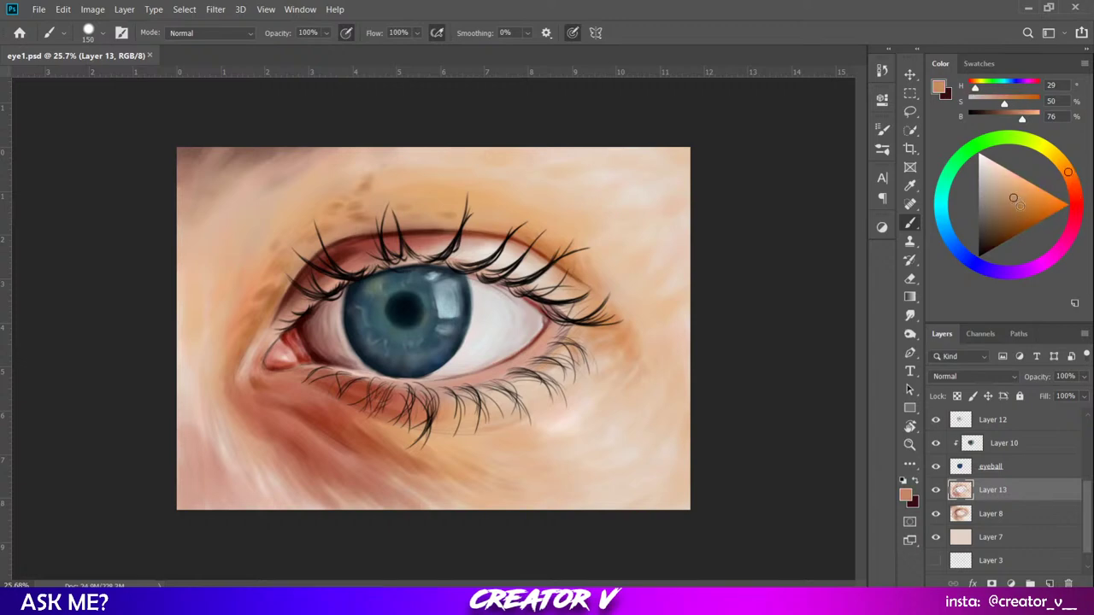
drag(1017, 206, 1028, 223)
drag(1067, 171, 1070, 177)
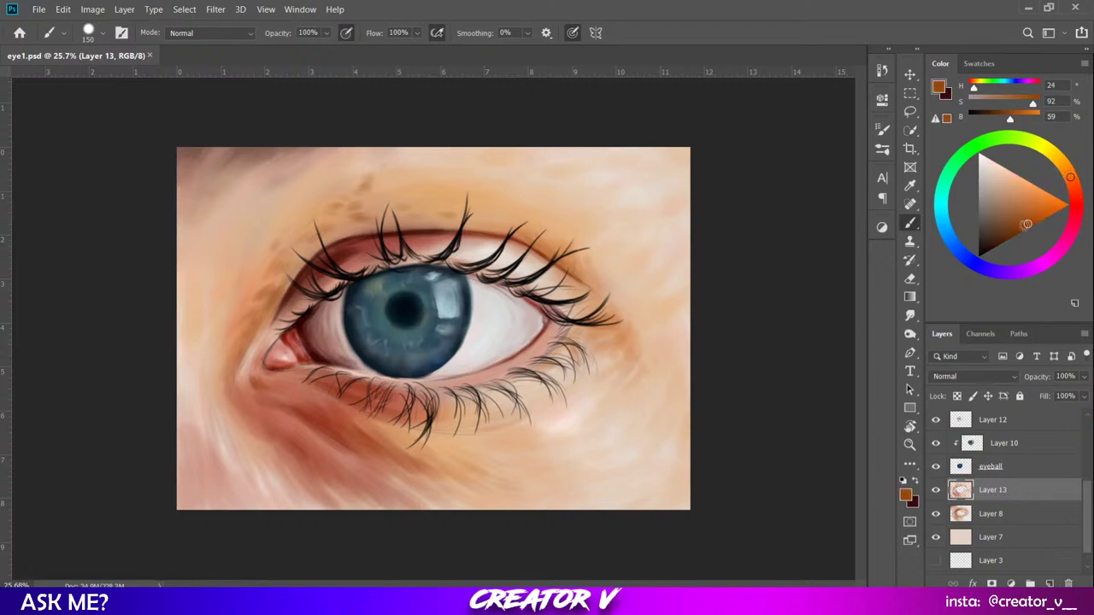
drag(1027, 223, 1034, 212)
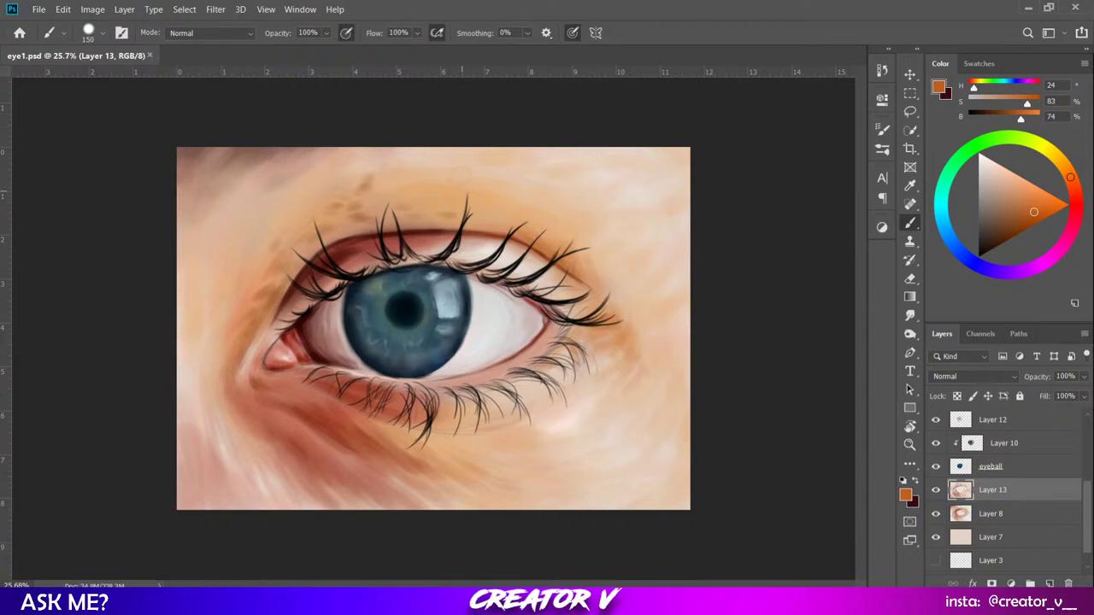
drag(376, 218, 383, 217)
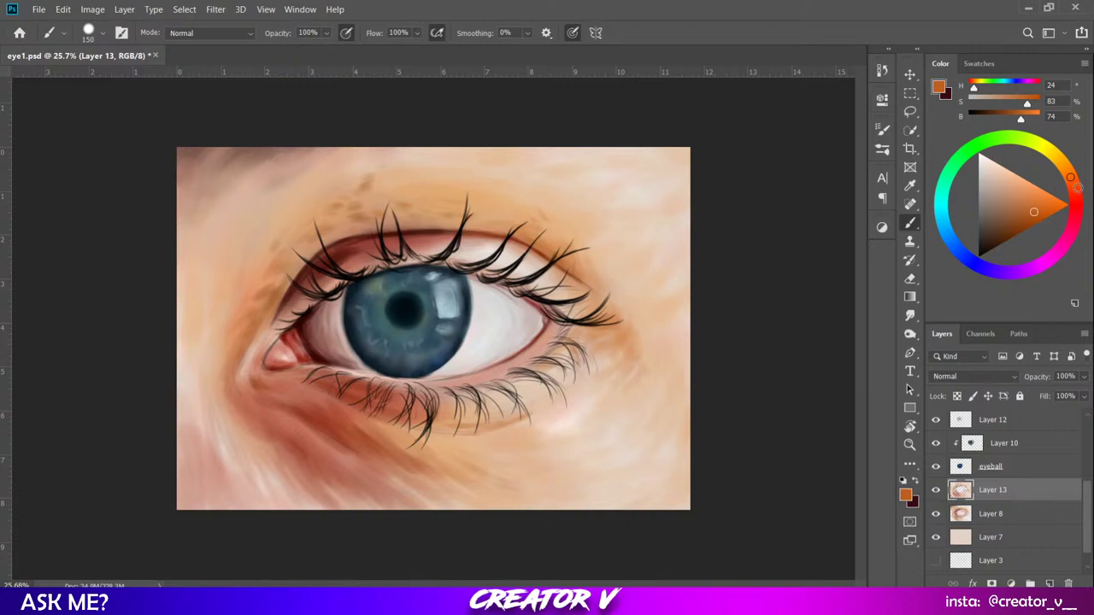
Deepen the shading along the lower eyelid with reds H 5, S 100, B 64 and H 5, S 100, B 50, reducing the brush to 80 px.
click(1075, 195)
click(1030, 216)
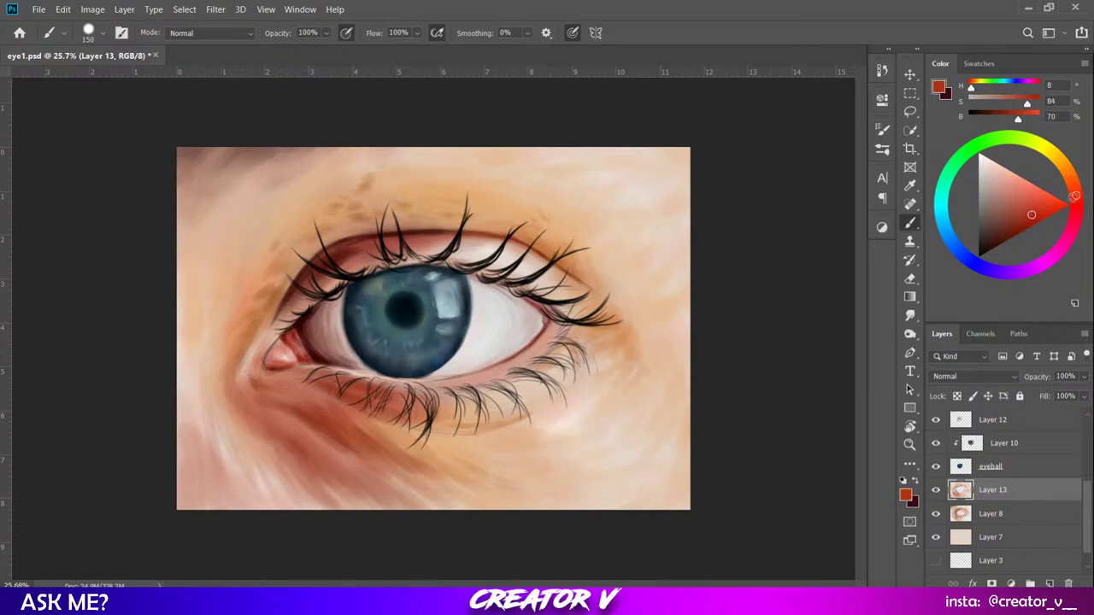
click(1074, 192)
click(1030, 223)
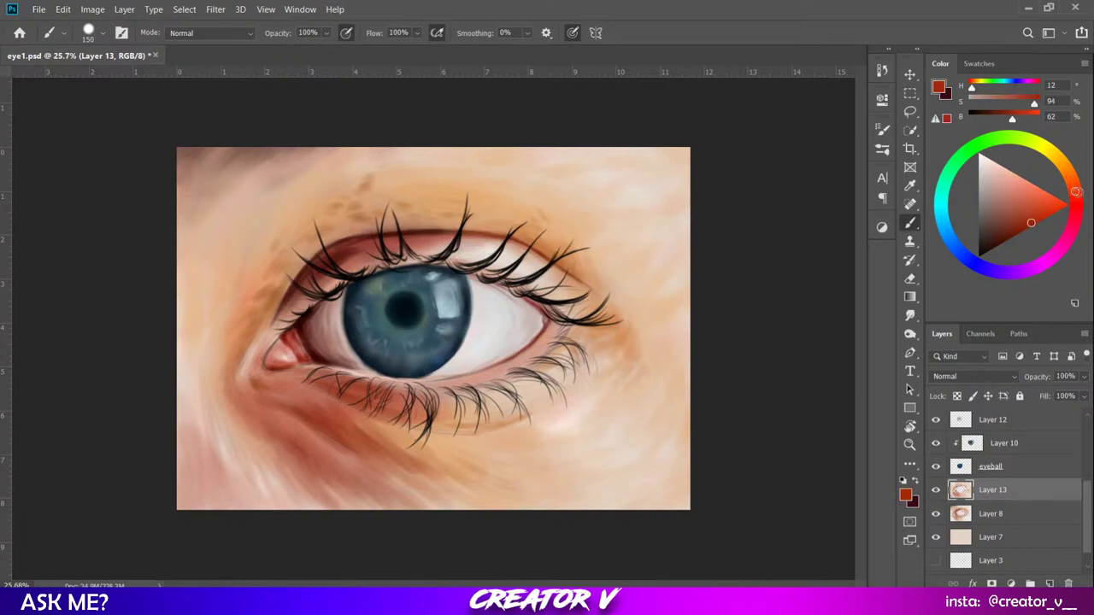
click(1074, 190)
drag(1032, 222, 1036, 224)
click(1076, 199)
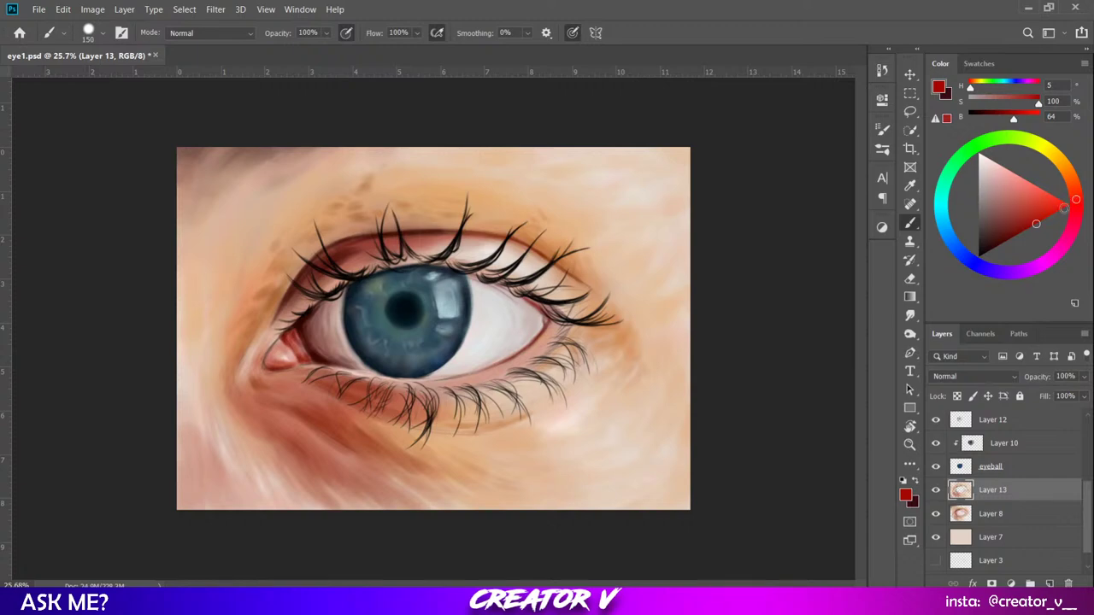
click(1034, 224)
drag(1034, 224, 1023, 231)
key(bracketleft)
key(bracketleft)
key(bracketleft)
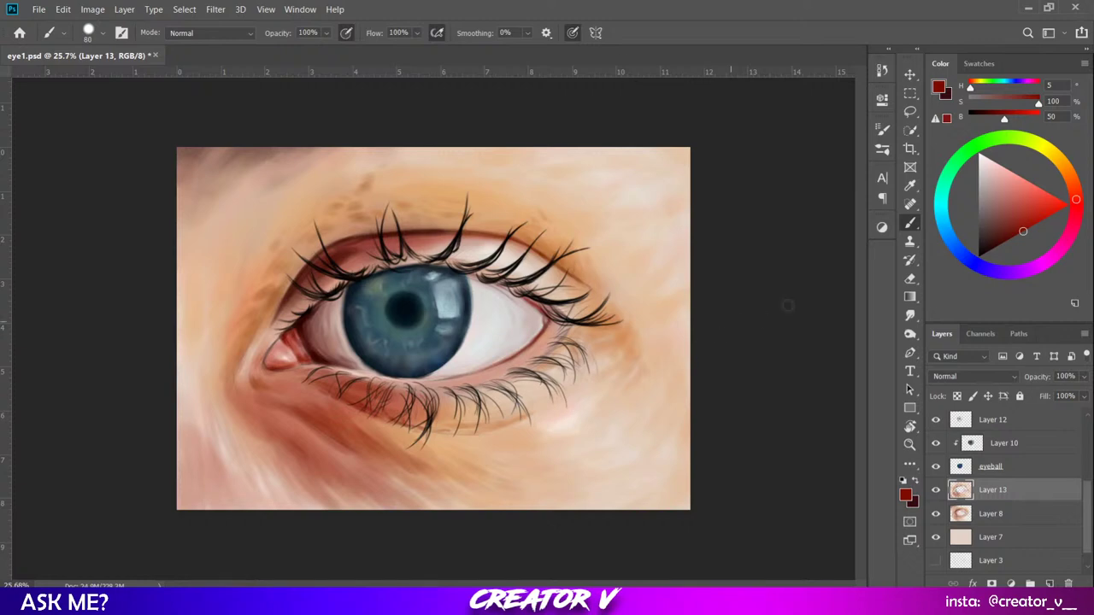
Redden the fold beneath the inner half of the eye with a 125 px brush in H 5, S 73, B 69.
click(1017, 235)
drag(1043, 218, 1023, 211)
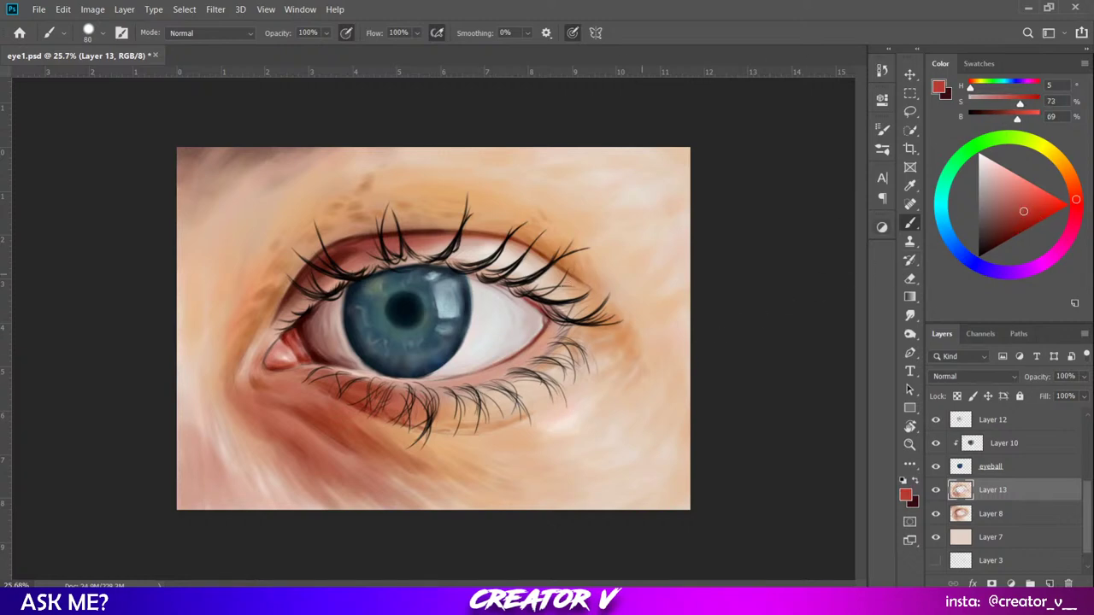
key(bracketright)
key(bracketright)
key(bracketright)
mouse_move(291, 409)
mouse_down()
mouse_move(332, 431)
mouse_move(329, 418)
mouse_move(371, 435)
mouse_up()
Dab dark red blemishes H 11, S 100, B 54 on the under-eye fold and lower cheek, adding lighter red H 11, S 64, B 73.
drag(1068, 169, 1075, 193)
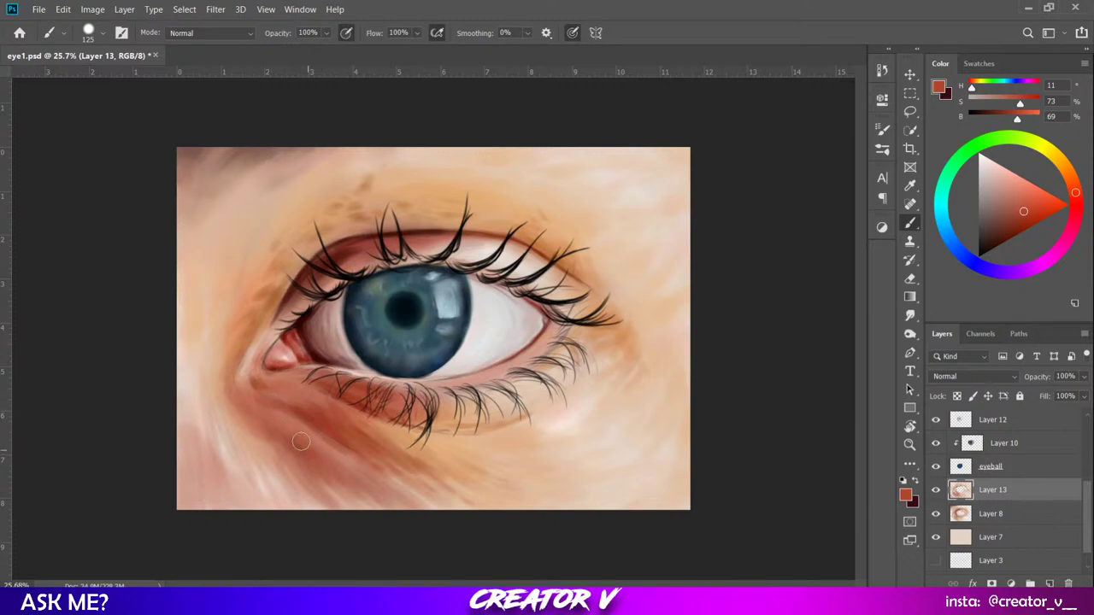
click(1031, 225)
click(1027, 229)
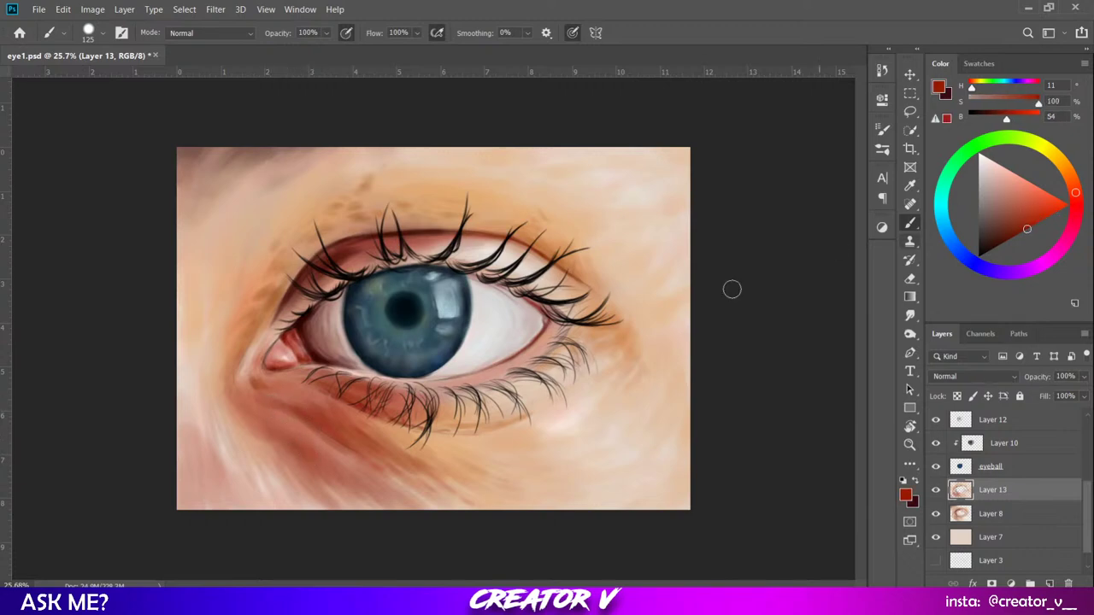
click(310, 454)
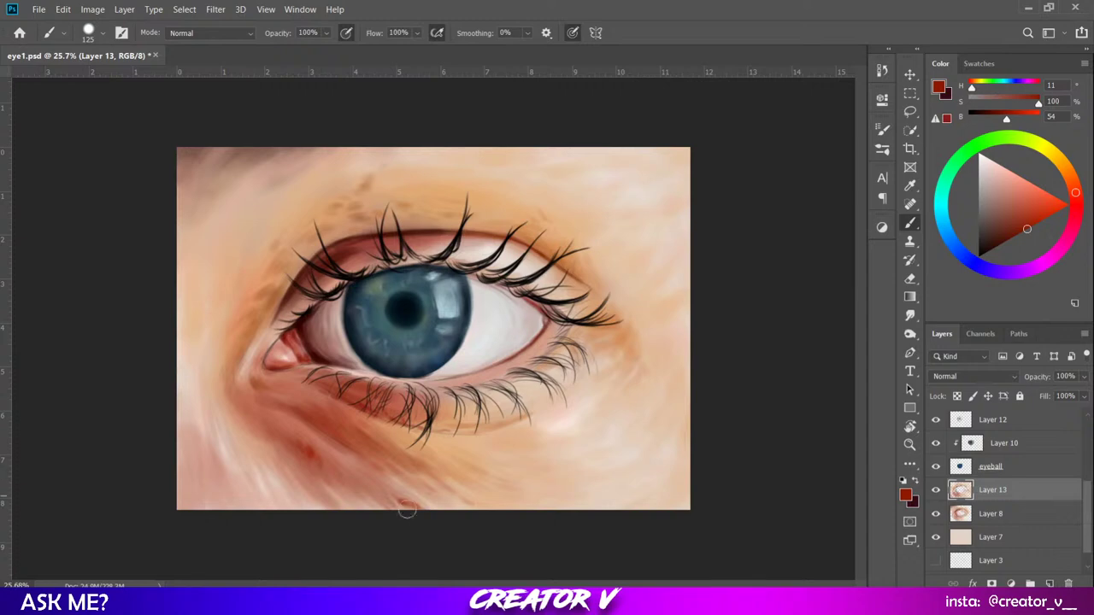
drag(407, 511, 432, 503)
click(1020, 205)
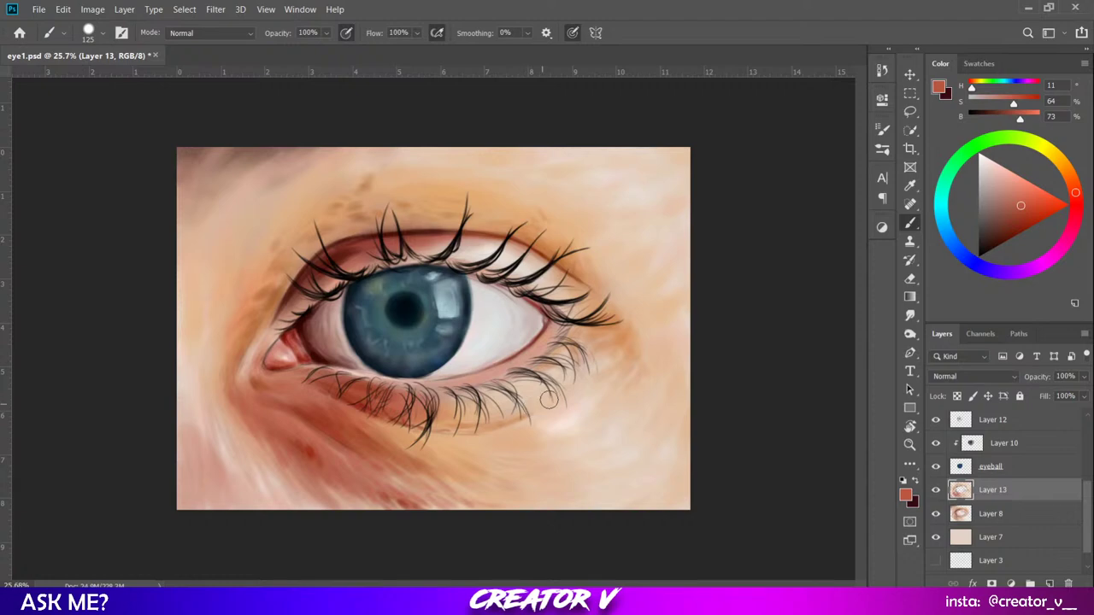
Save the file and blend the red under-eye shading into the cheek with the Smudge tool at 125 px and 12% strength.
scroll(549, 399, down, 1)
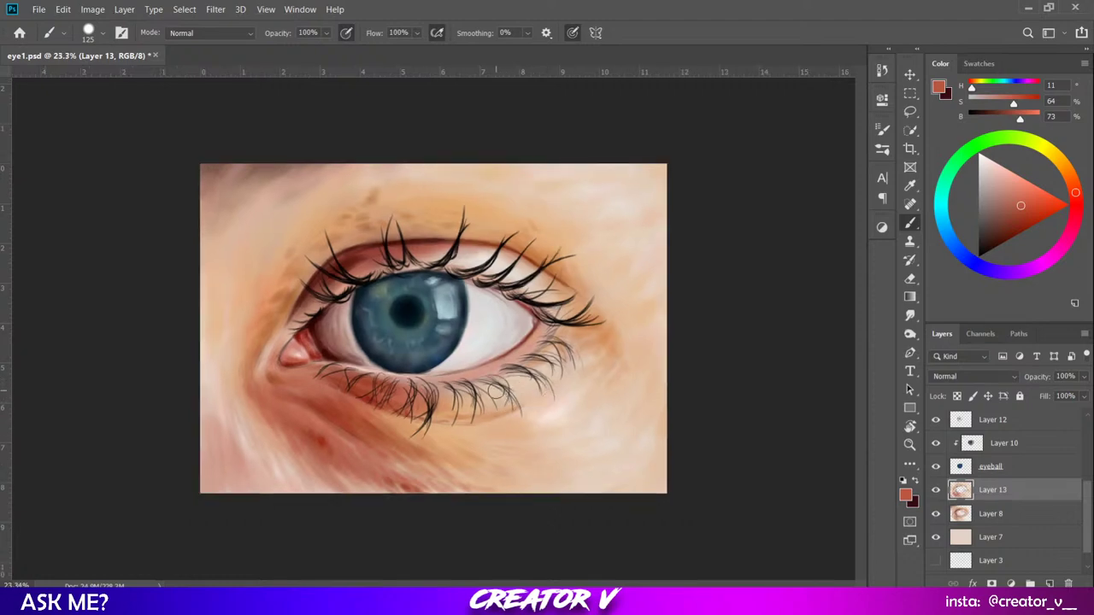
scroll(506, 349, down, 1)
scroll(508, 343, down, 1)
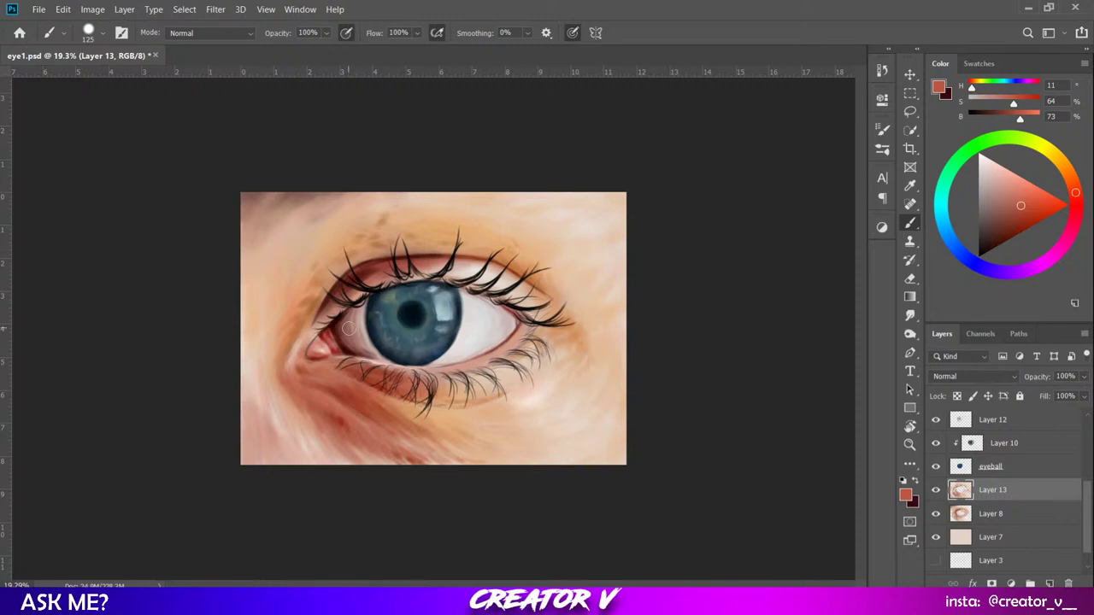
click(910, 315)
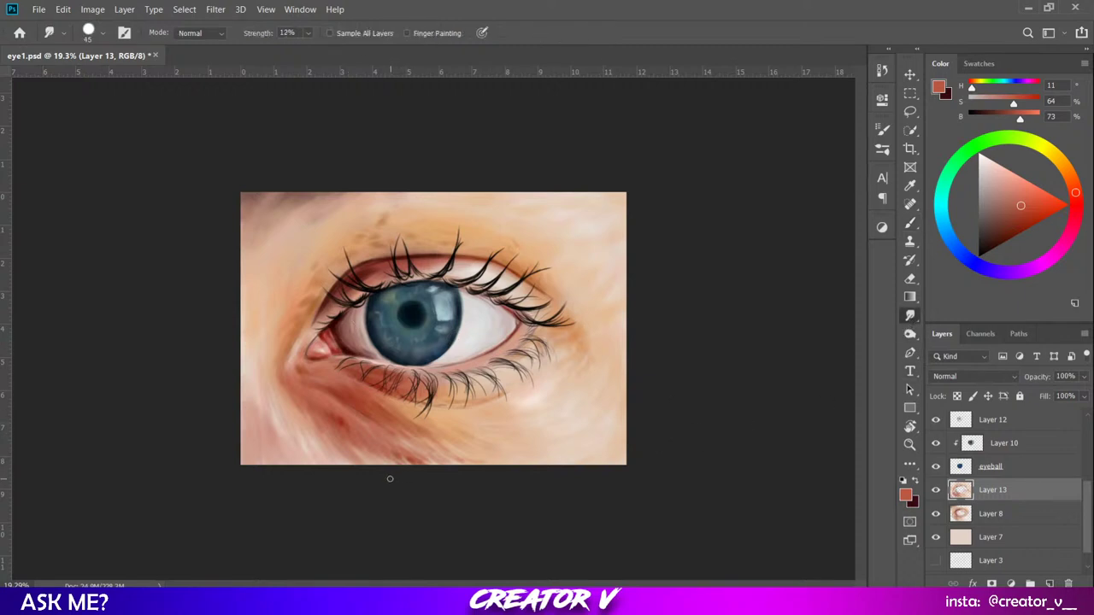
key(bracketright)
key(ctrl+s)
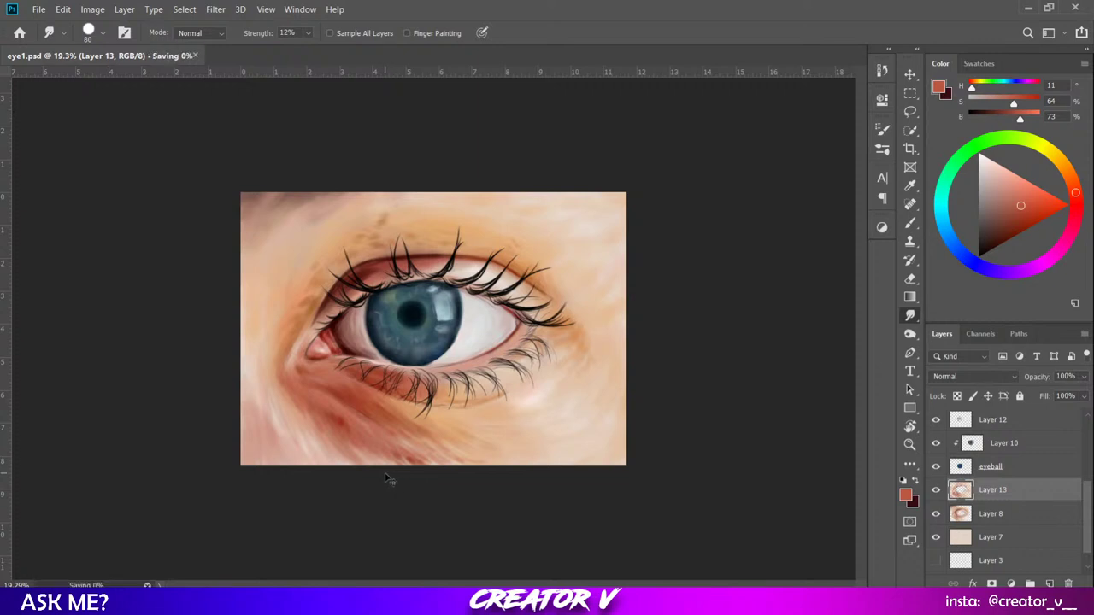
key(bracketright)
key(bracketright)
key(bracketright)
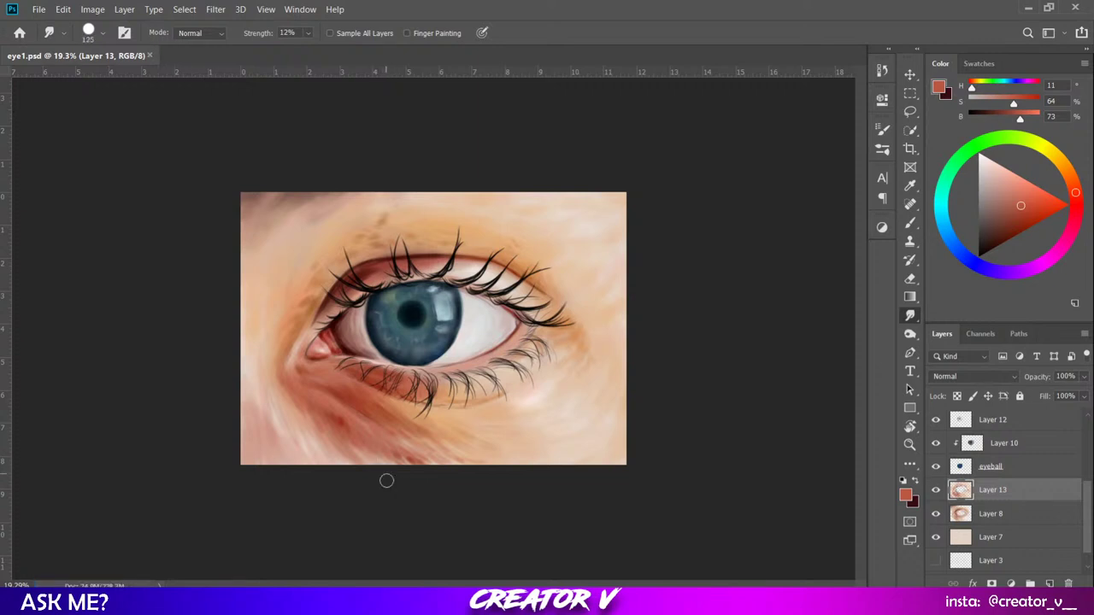
drag(365, 448, 386, 455)
mouse_move(316, 425)
mouse_down()
mouse_move(276, 387)
mouse_move(318, 444)
mouse_move(370, 468)
mouse_move(293, 401)
mouse_move(307, 449)
mouse_move(289, 439)
mouse_move(253, 377)
mouse_move(244, 435)
mouse_move(253, 347)
mouse_move(267, 417)
mouse_move(297, 429)
mouse_move(295, 453)
mouse_move(267, 464)
mouse_move(250, 382)
mouse_move(243, 430)
mouse_move(262, 388)
mouse_move(244, 434)
mouse_move(272, 392)
mouse_move(244, 433)
mouse_move(277, 415)
mouse_move(259, 459)
mouse_move(297, 425)
mouse_move(267, 461)
mouse_move(308, 438)
mouse_move(293, 463)
mouse_up()
Show the reference photo on Layer 2, compare its skin details with the painting, and hide it again.
scroll(1089, 496, up, 5)
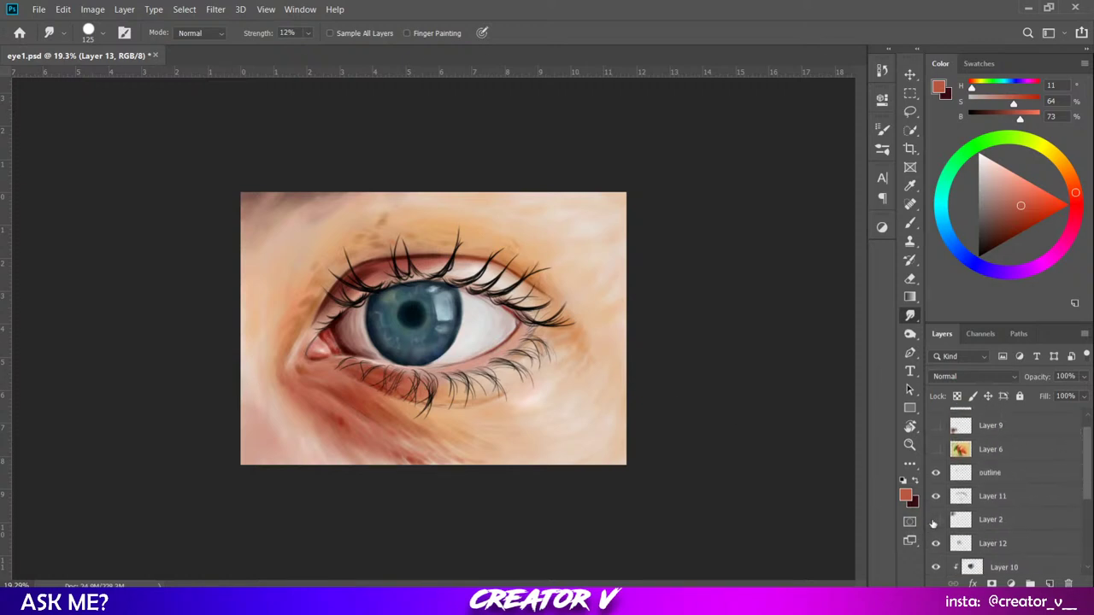
click(935, 519)
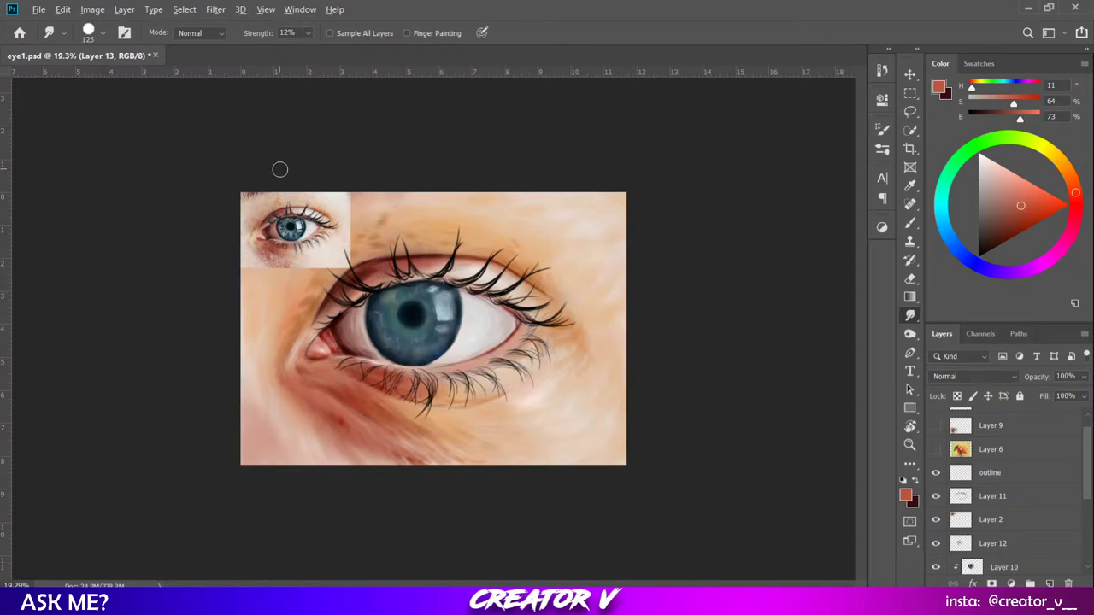
scroll(279, 168, up, 4)
scroll(147, 104, up, 3)
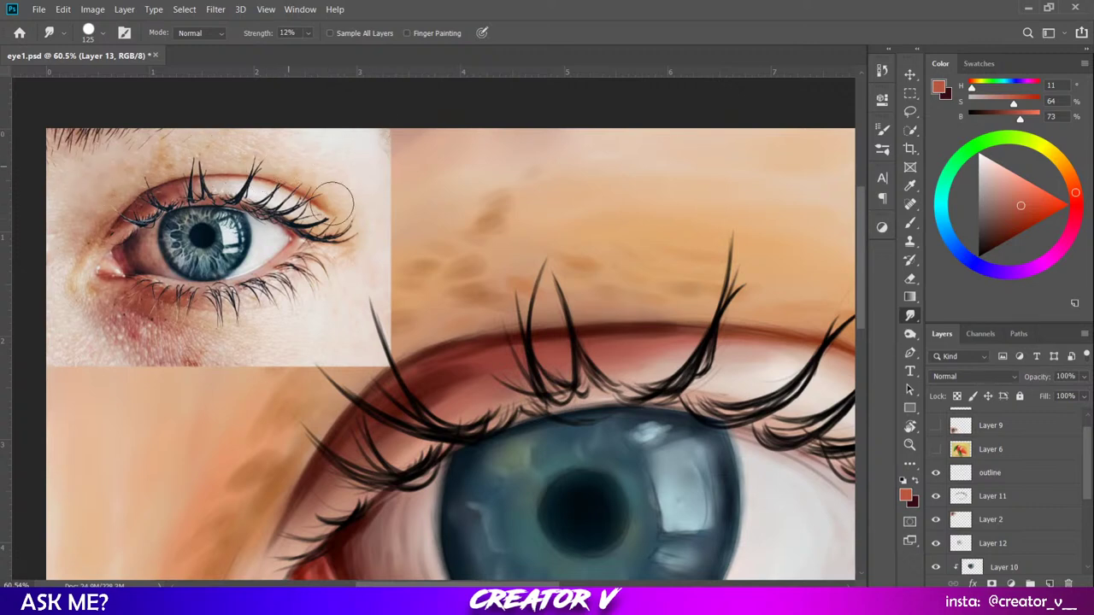
scroll(379, 218, down, 8)
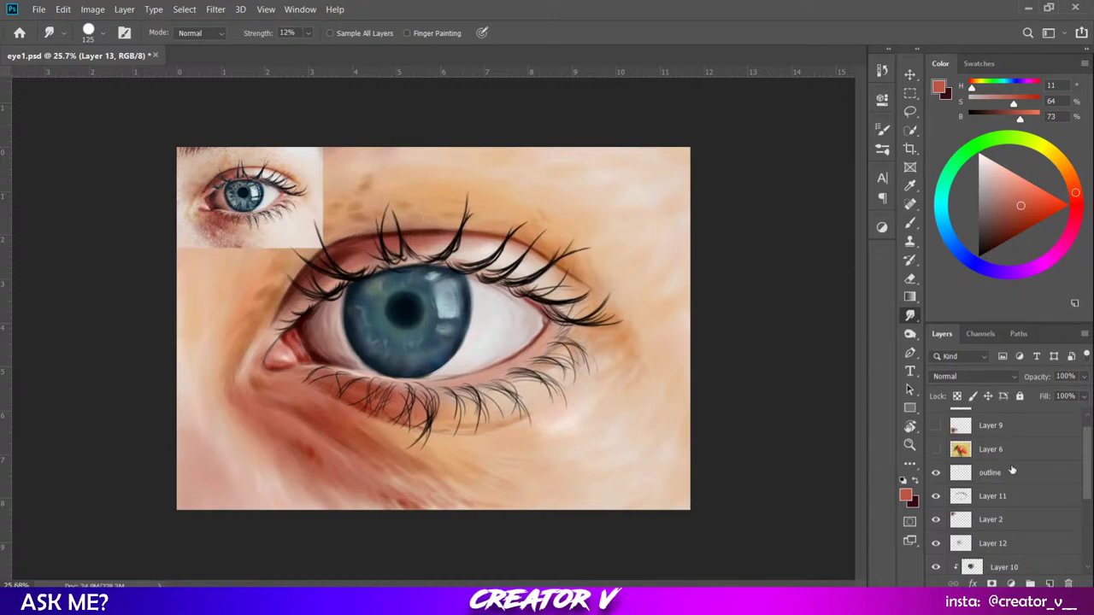
click(936, 520)
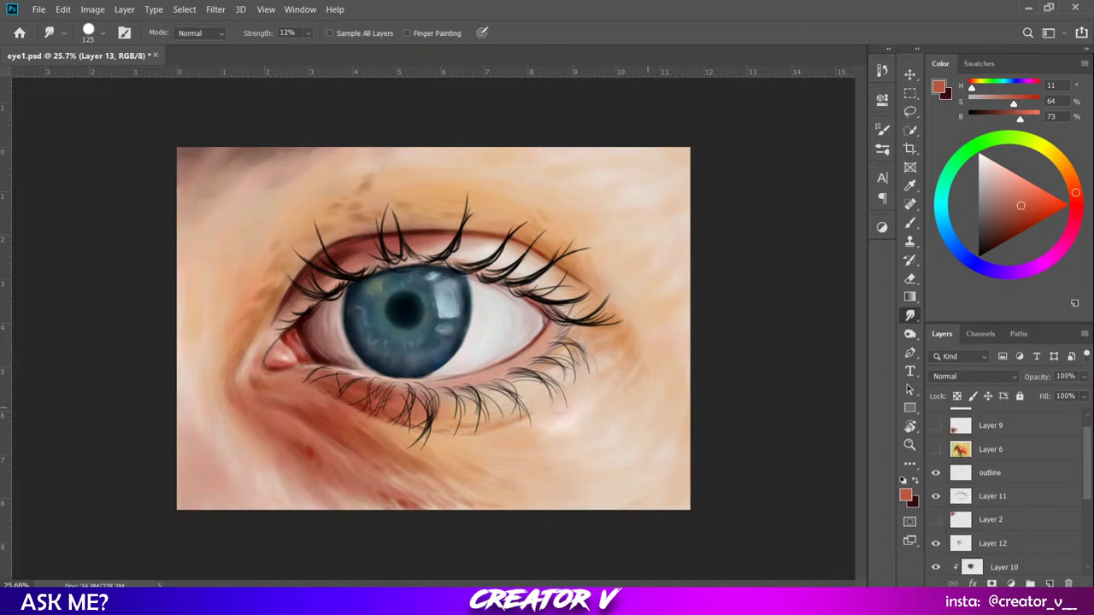
scroll(308, 456, down, 3)
scroll(293, 439, up, 3)
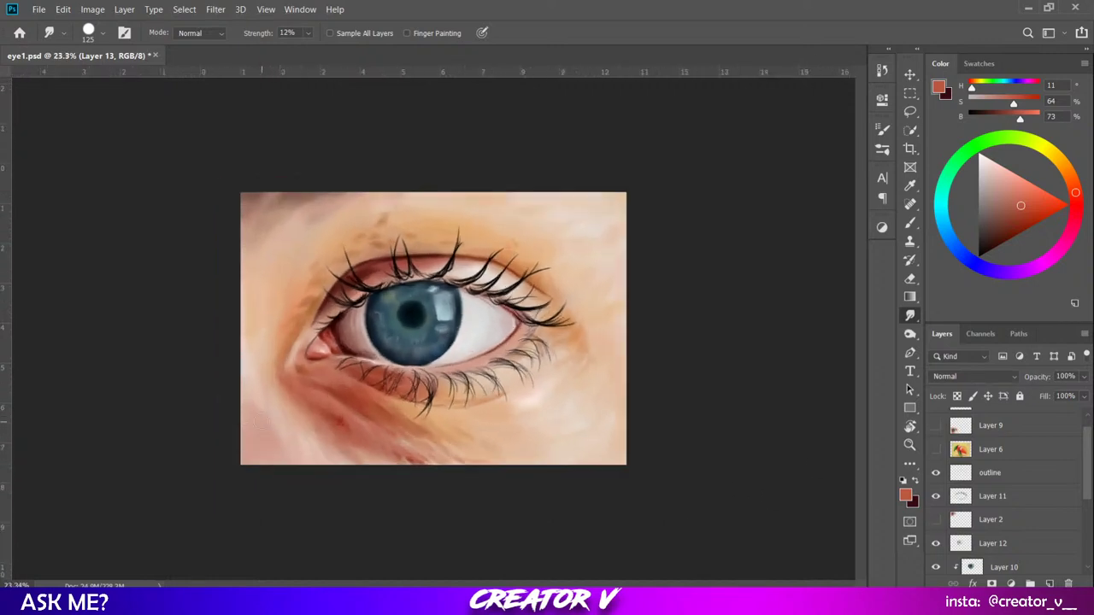
Smudge the pale and red streaks across the lower cheek beneath the inner eye corner at 125 px and 12% strength.
scroll(292, 439, down, 2)
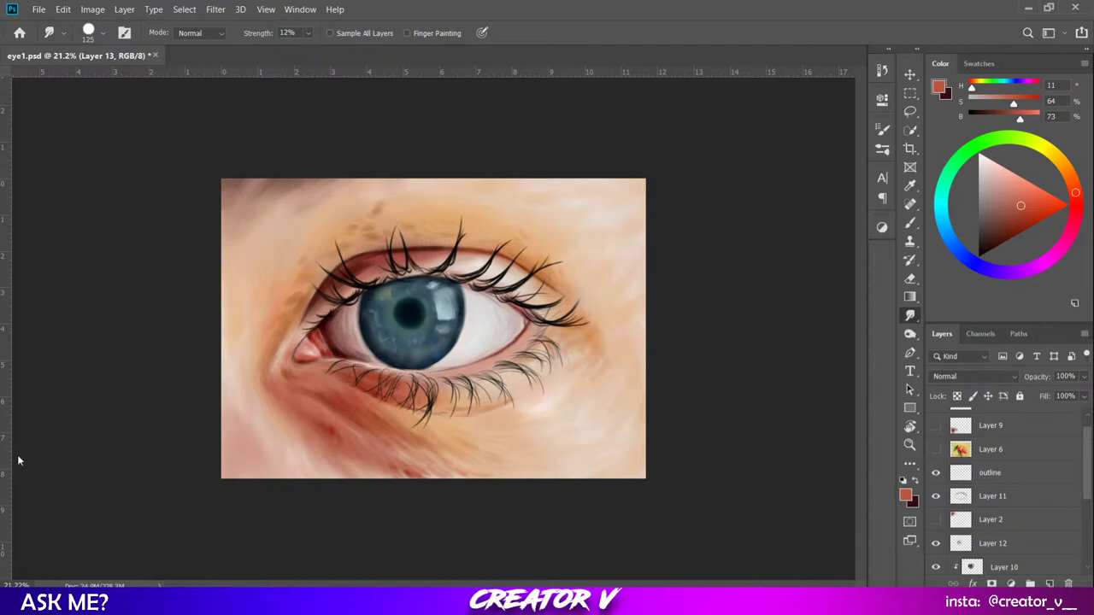
scroll(285, 494, up, 2)
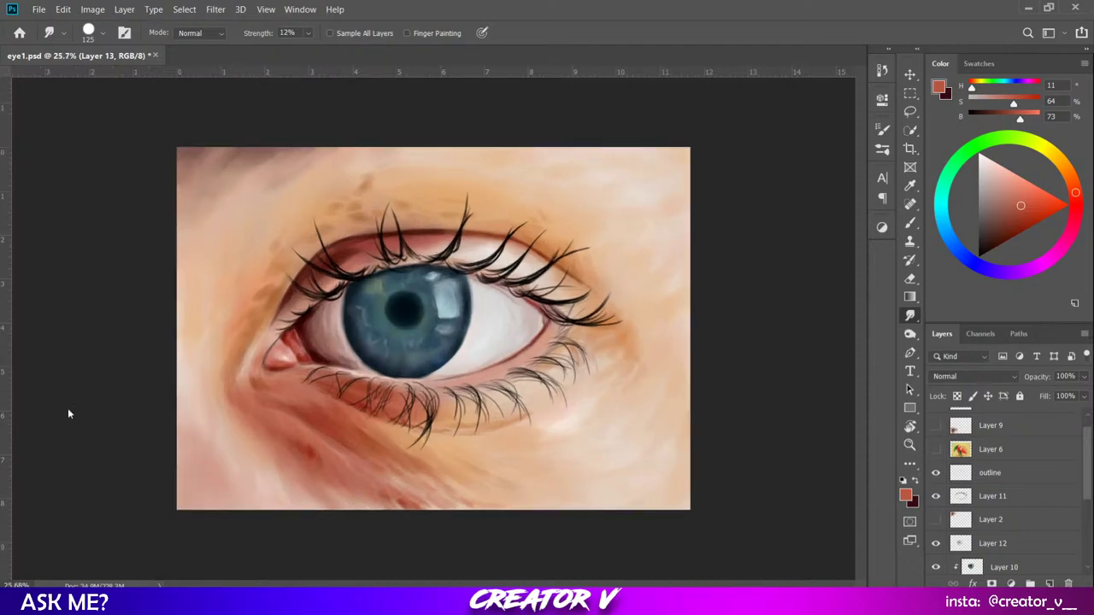
scroll(256, 441, up, 5)
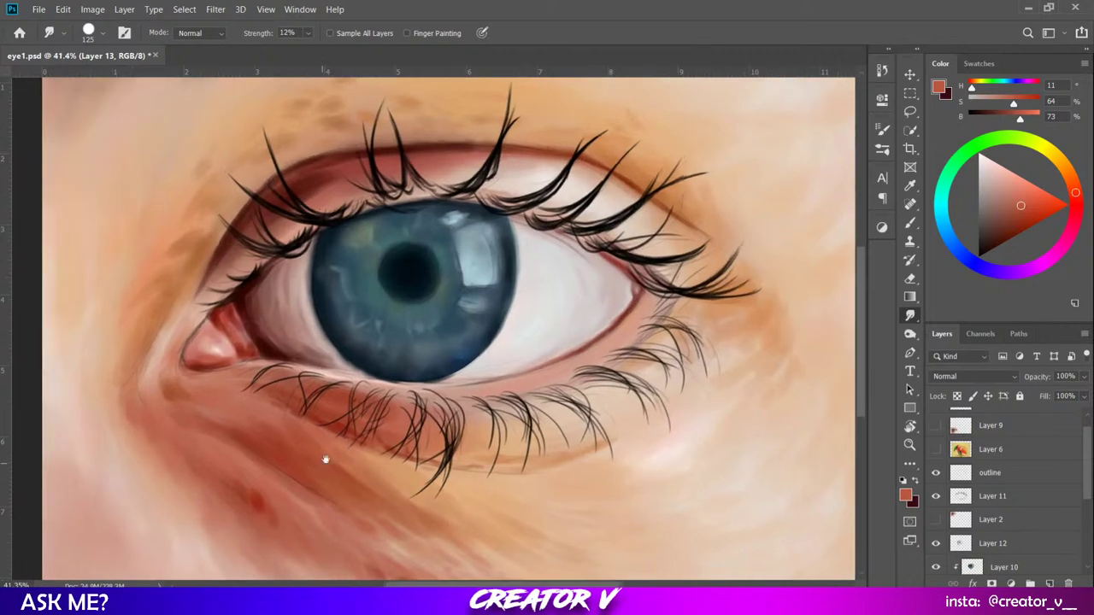
drag(324, 460, 530, 365)
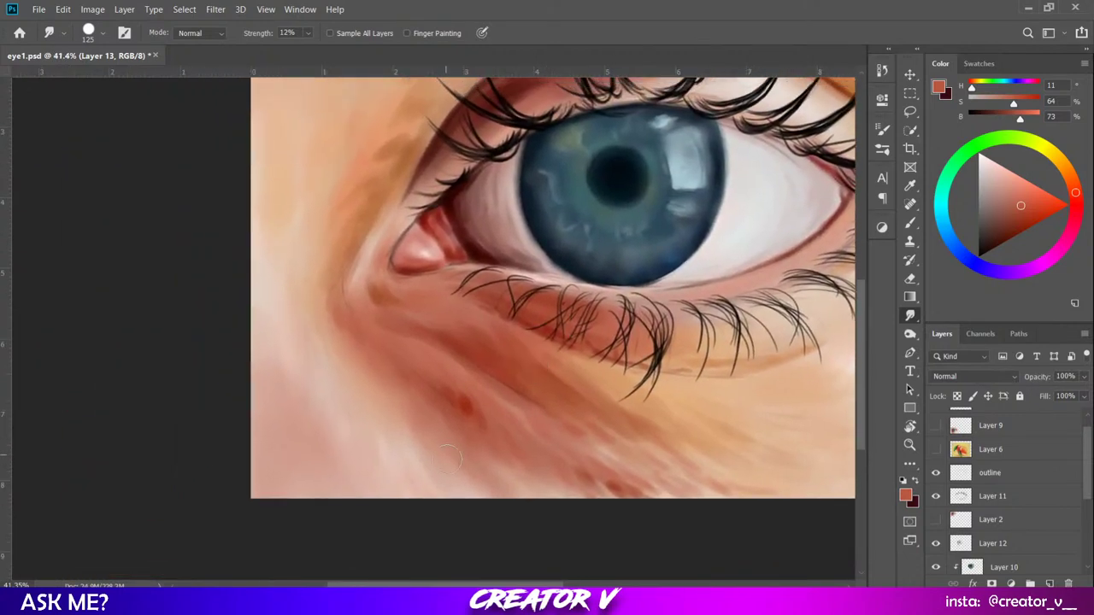
mouse_move(449, 460)
mouse_down()
mouse_move(470, 414)
mouse_move(443, 387)
mouse_move(468, 419)
mouse_move(480, 417)
mouse_move(427, 367)
mouse_move(489, 424)
mouse_move(477, 399)
mouse_move(506, 466)
mouse_move(522, 437)
mouse_move(530, 443)
mouse_move(525, 429)
mouse_move(542, 445)
mouse_move(552, 437)
mouse_move(535, 488)
mouse_move(557, 499)
mouse_move(583, 473)
mouse_up()
mouse_move(623, 483)
mouse_down()
mouse_move(595, 478)
mouse_move(635, 505)
mouse_move(676, 505)
mouse_up()
drag(608, 464, 630, 538)
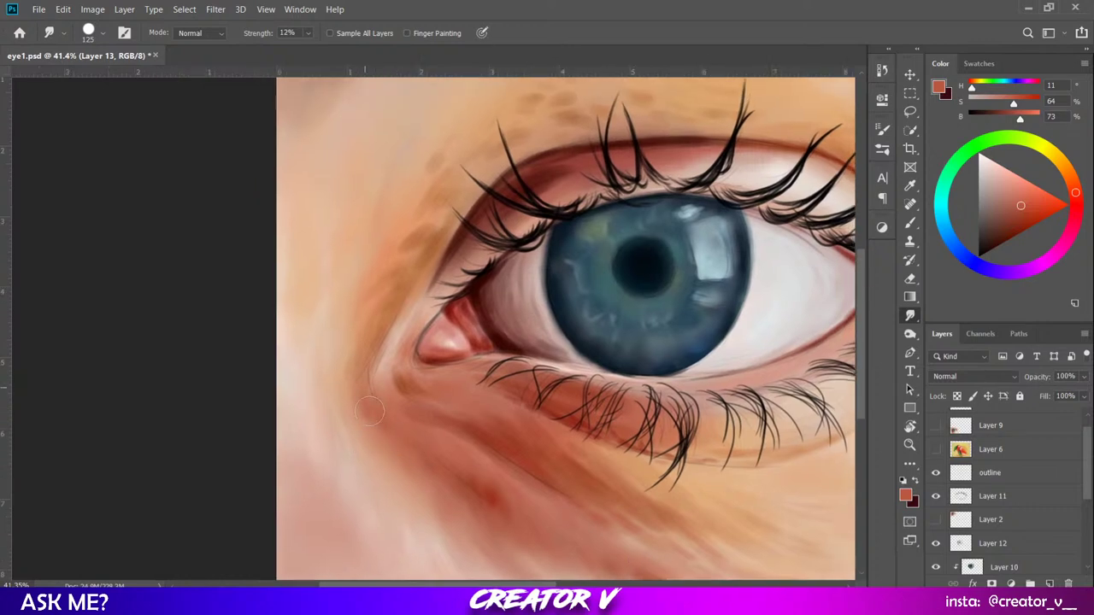
Smooth the skin beside the inner eye corner, blending the orange shading into the side of the nose.
drag(398, 435, 413, 510)
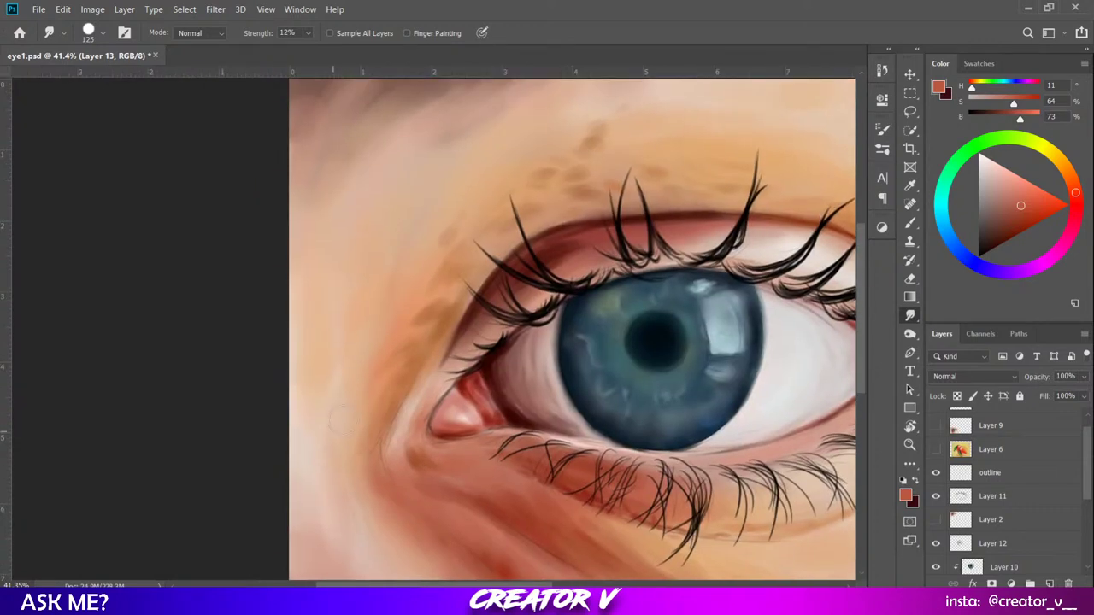
mouse_move(397, 448)
mouse_down()
mouse_move(342, 471)
mouse_move(367, 464)
mouse_up()
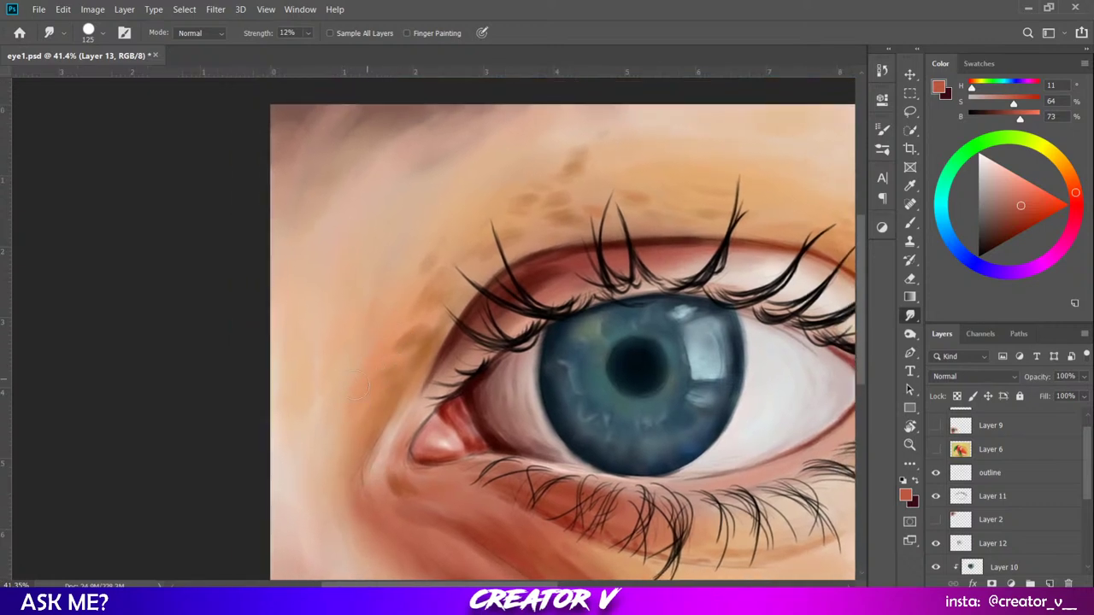
drag(359, 386, 337, 257)
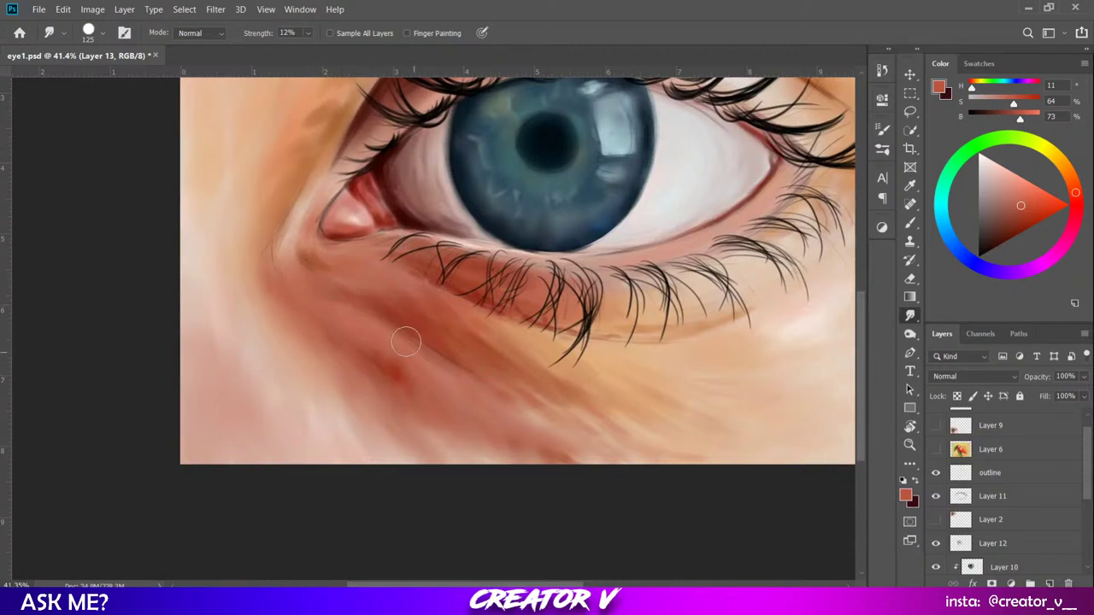
Blend the red under-eye fold into the orange skin of the middle cheek with the Smudge tool.
drag(500, 419, 372, 462)
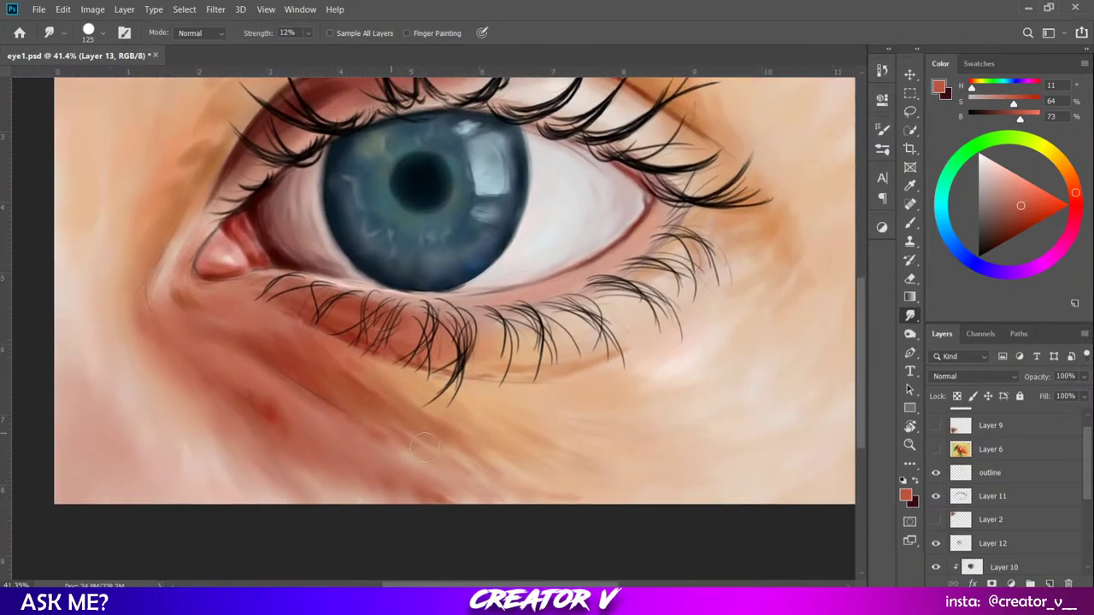
drag(380, 405, 450, 442)
scroll(598, 470, right, 3)
scroll(564, 474, down, 1)
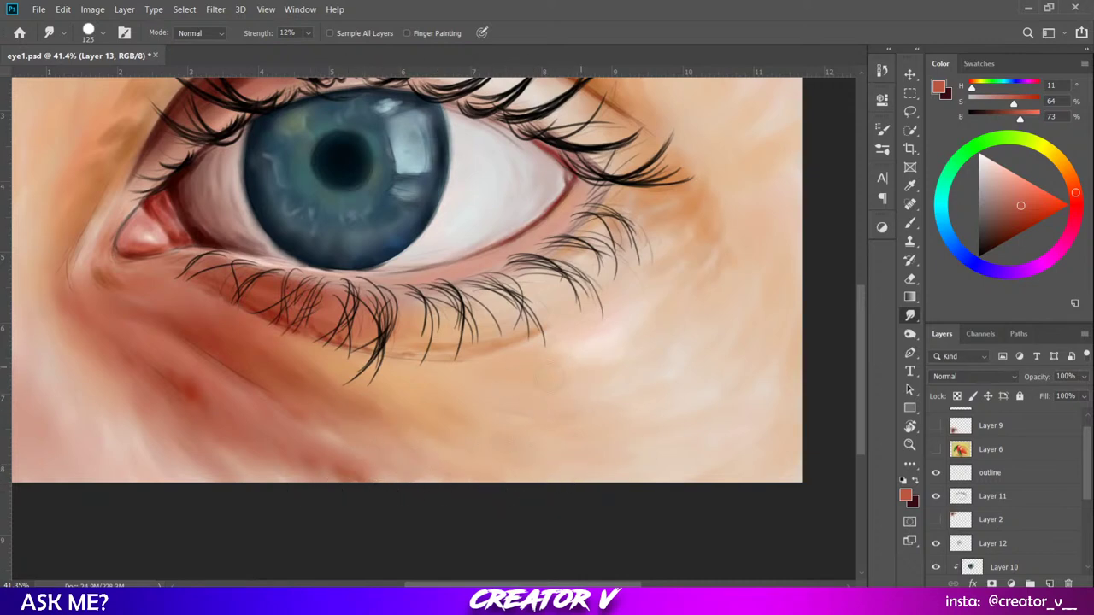
scroll(555, 346, up, 4)
scroll(588, 452, left, 5)
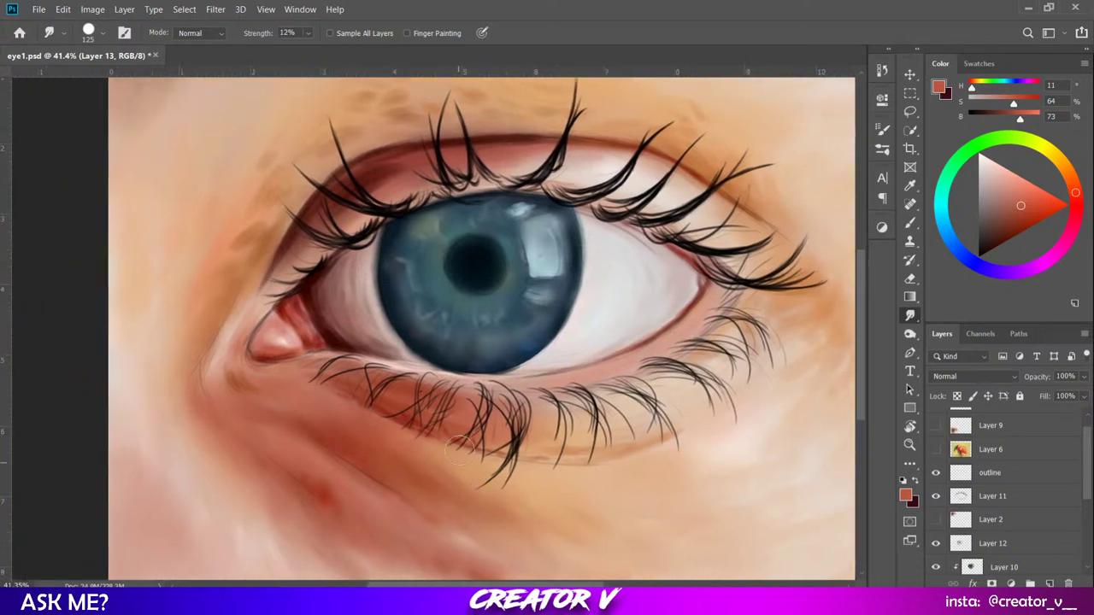
scroll(444, 446, left, 3)
scroll(479, 446, down, 1)
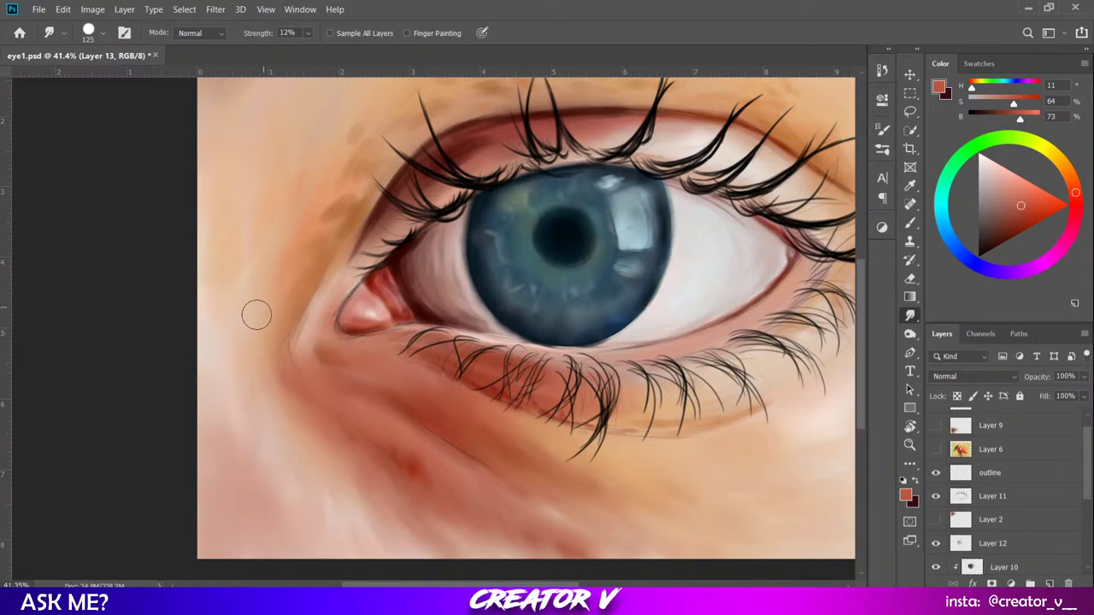
Smudge the shading below the inner eye corner and along the skin under the lower lashes.
drag(345, 366, 368, 435)
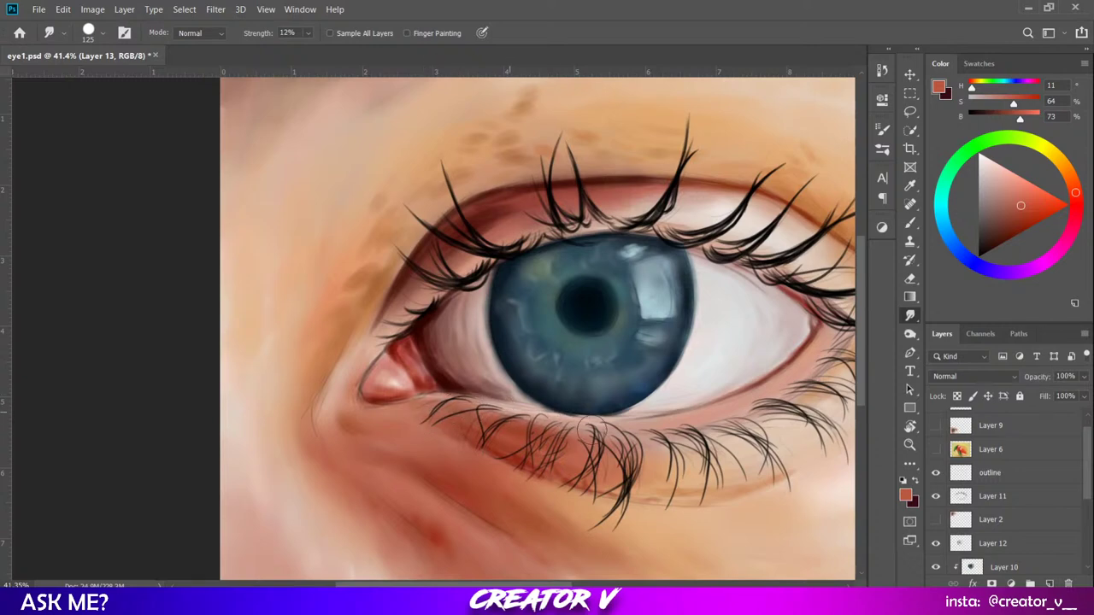
drag(523, 453, 376, 393)
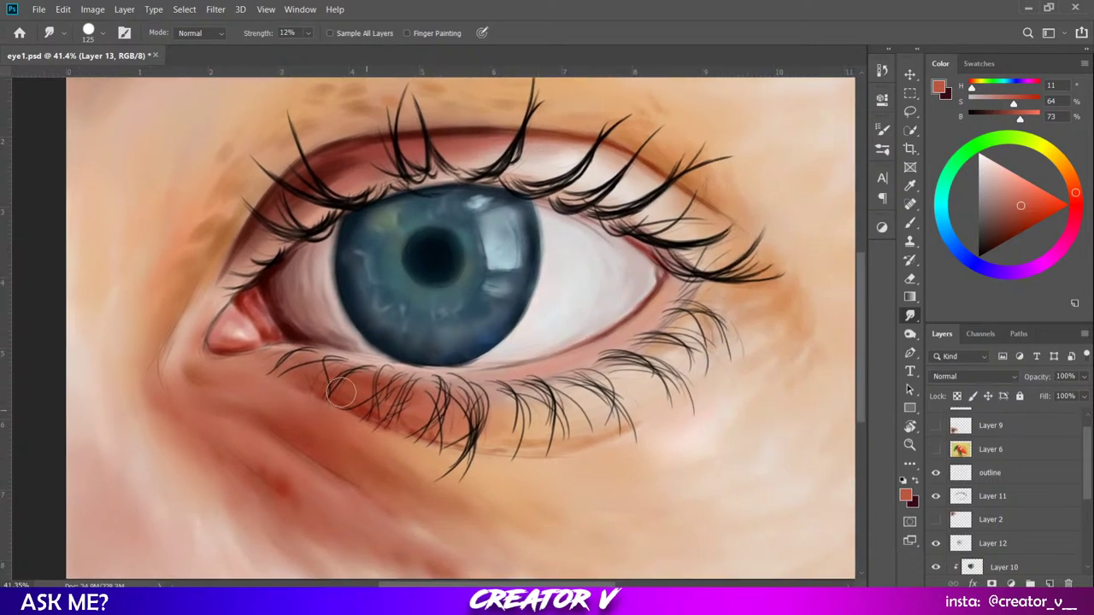
mouse_move(479, 462)
mouse_down()
mouse_move(417, 423)
mouse_move(415, 435)
mouse_move(349, 383)
mouse_up()
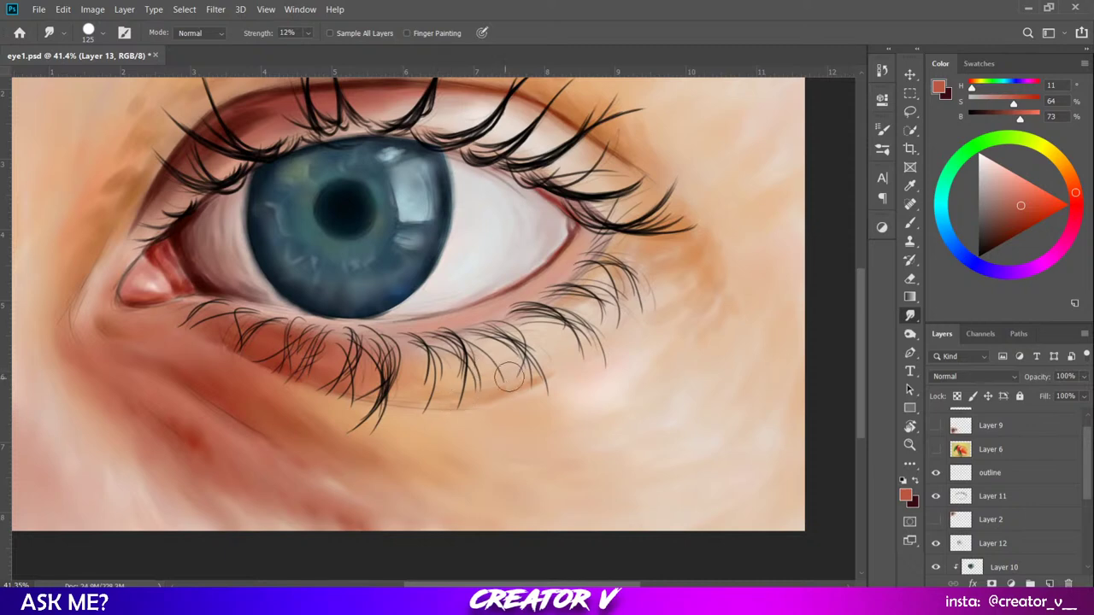
Soften the outer half of the lower eyelid and smooth the streaks on the outer cheek.
drag(538, 419, 441, 451)
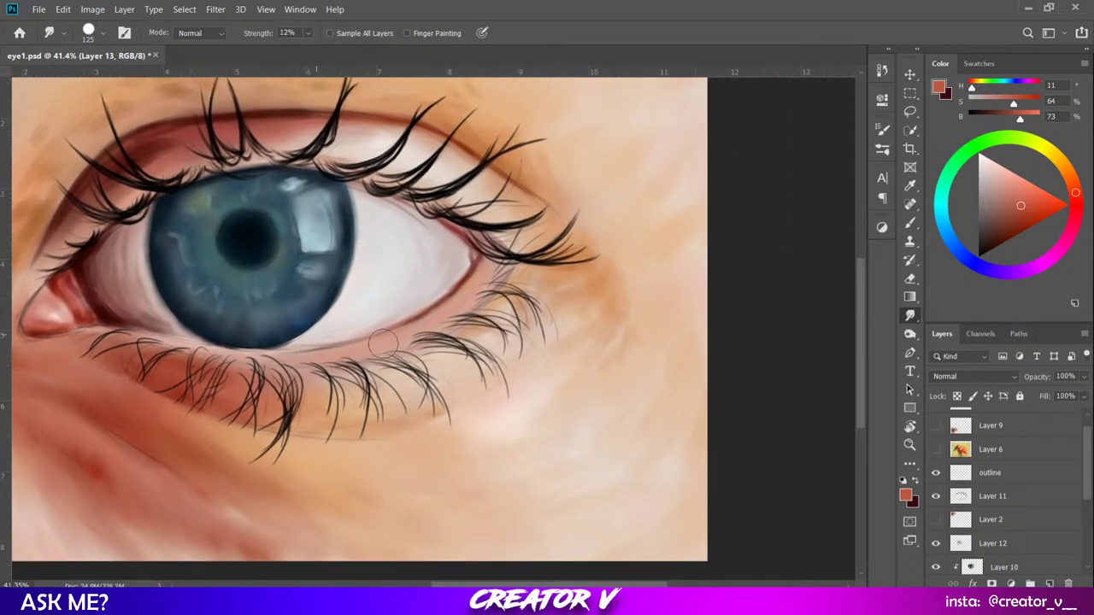
drag(431, 318, 479, 265)
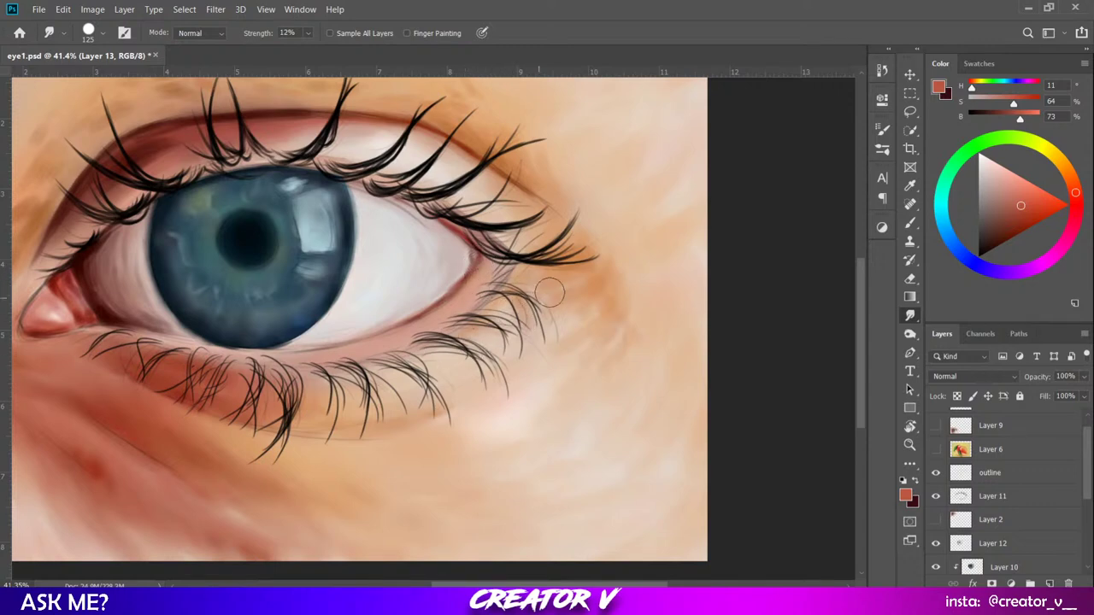
drag(576, 416, 452, 411)
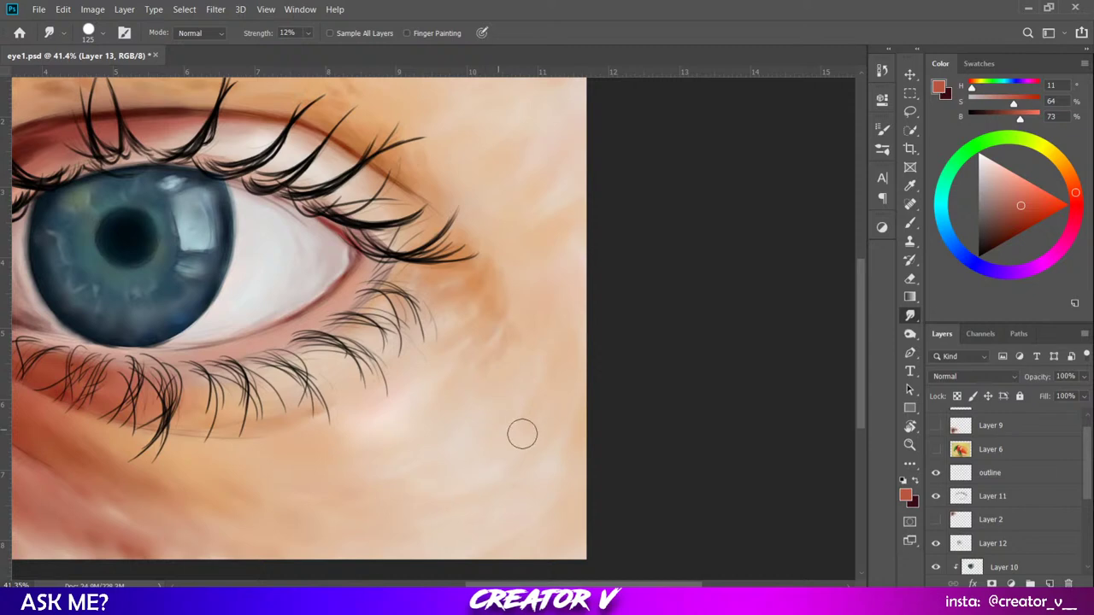
scroll(564, 453, down, 3)
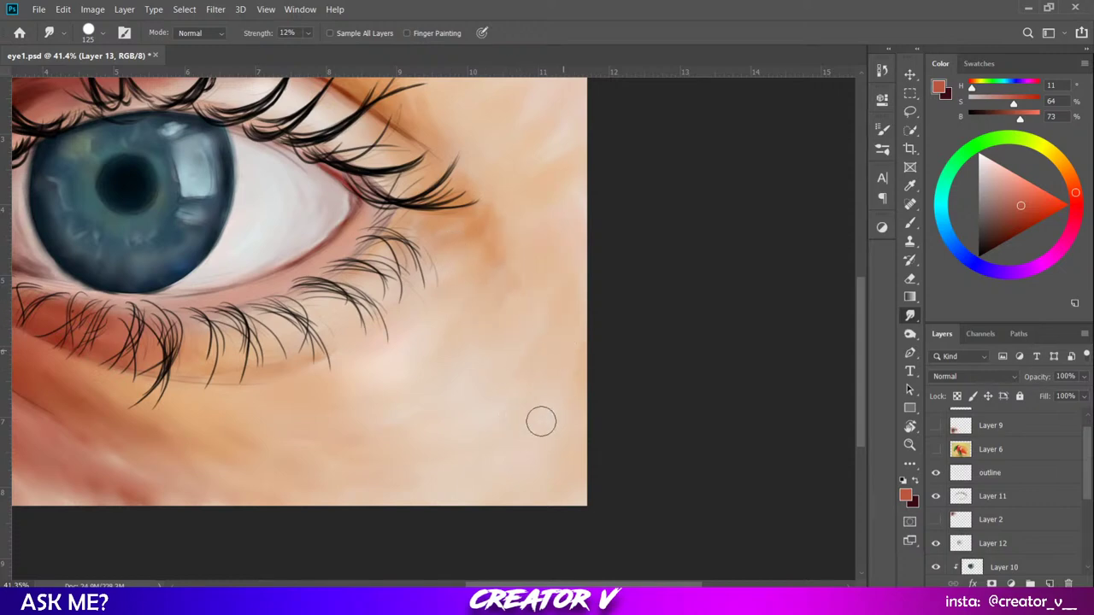
Blend the orange shading at the outer eye corner into the temple and the outer skin above the eye.
mouse_move(548, 370)
mouse_down()
mouse_move(610, 490)
mouse_move(679, 517)
mouse_up()
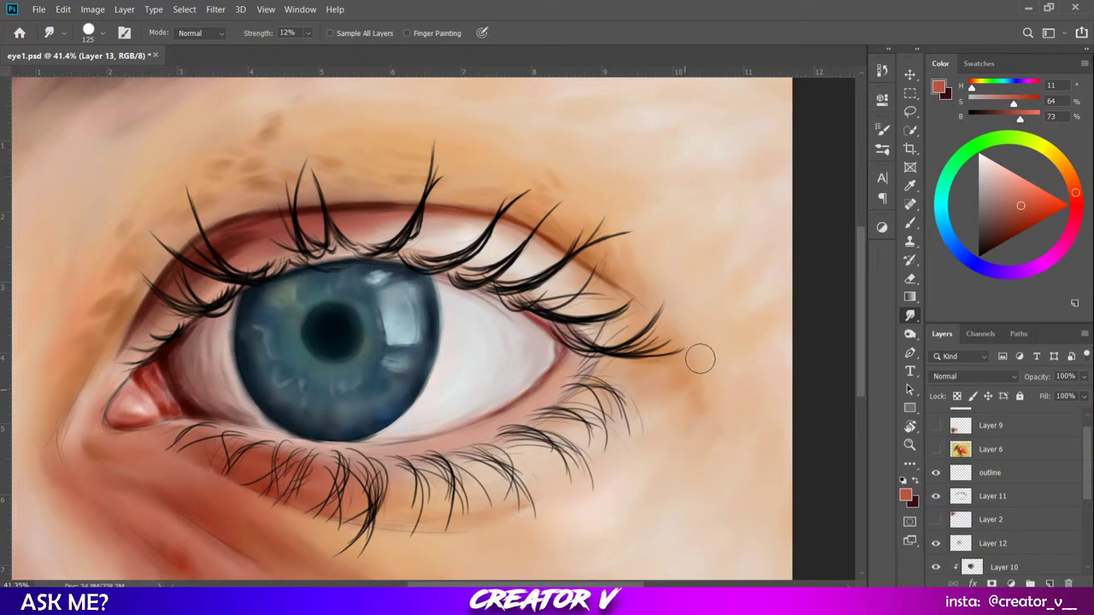
mouse_move(698, 359)
mouse_down()
mouse_move(684, 371)
mouse_move(692, 351)
mouse_up()
drag(629, 420, 587, 383)
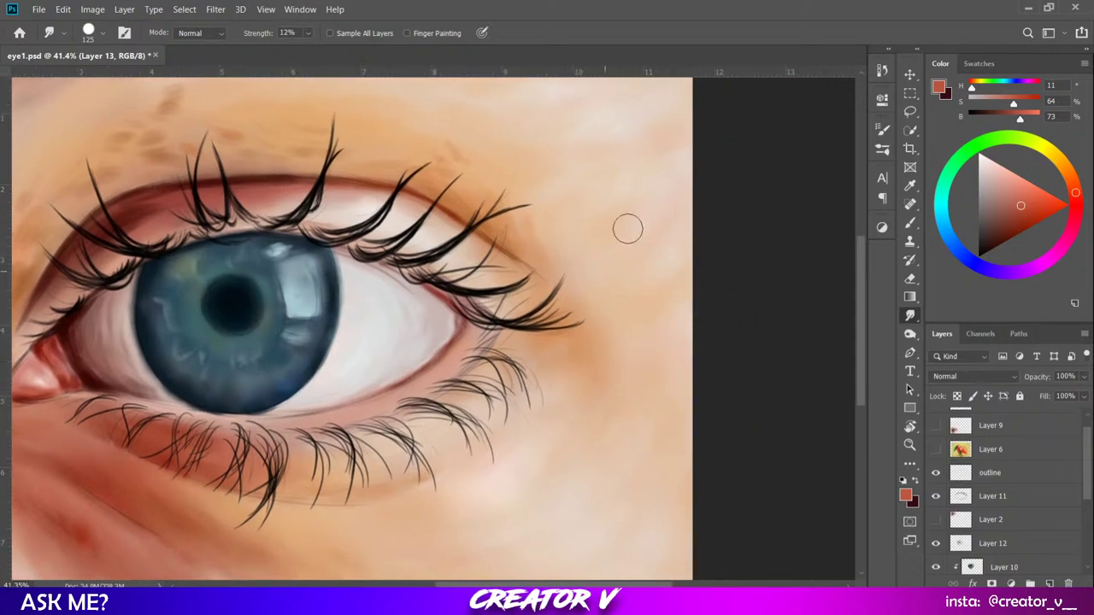
mouse_move(611, 267)
mouse_down()
mouse_move(622, 314)
mouse_move(691, 384)
mouse_up()
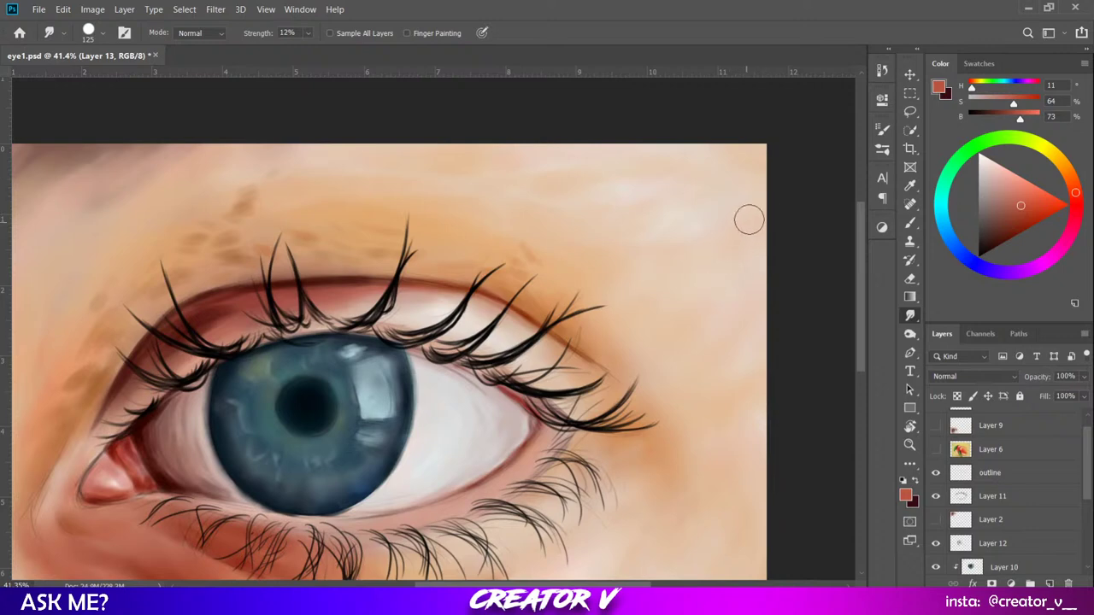
drag(572, 285, 671, 239)
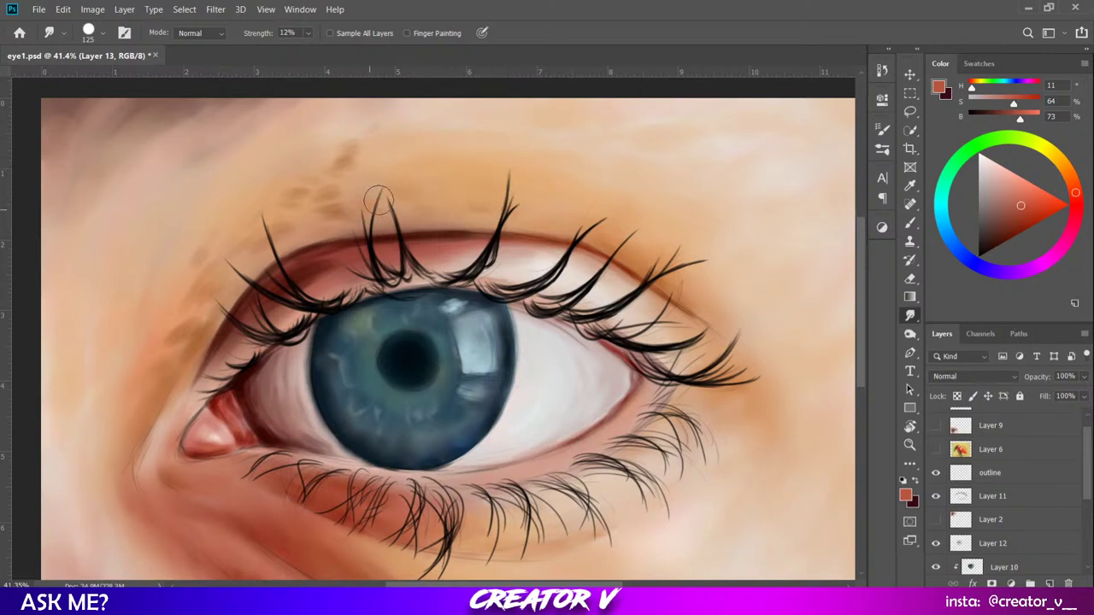
Soften the brown spots above the inner half of the upper eyelid, reducing the Smudge brush to 80 px.
drag(316, 232, 468, 219)
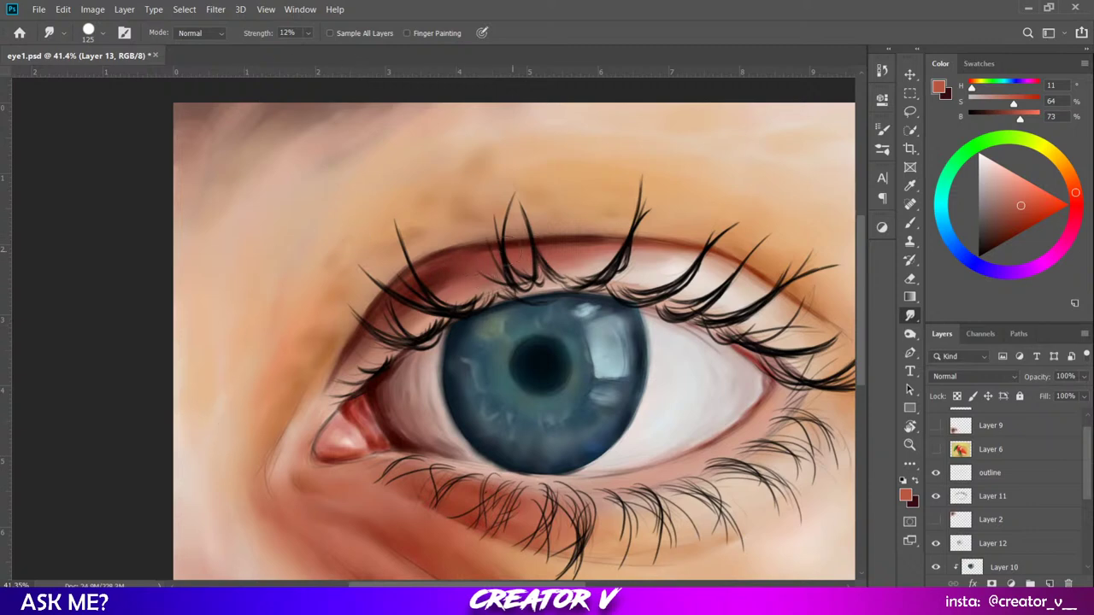
key(bracketleft)
key(bracketleft)
key(bracketleft)
scroll(438, 282, right, 3)
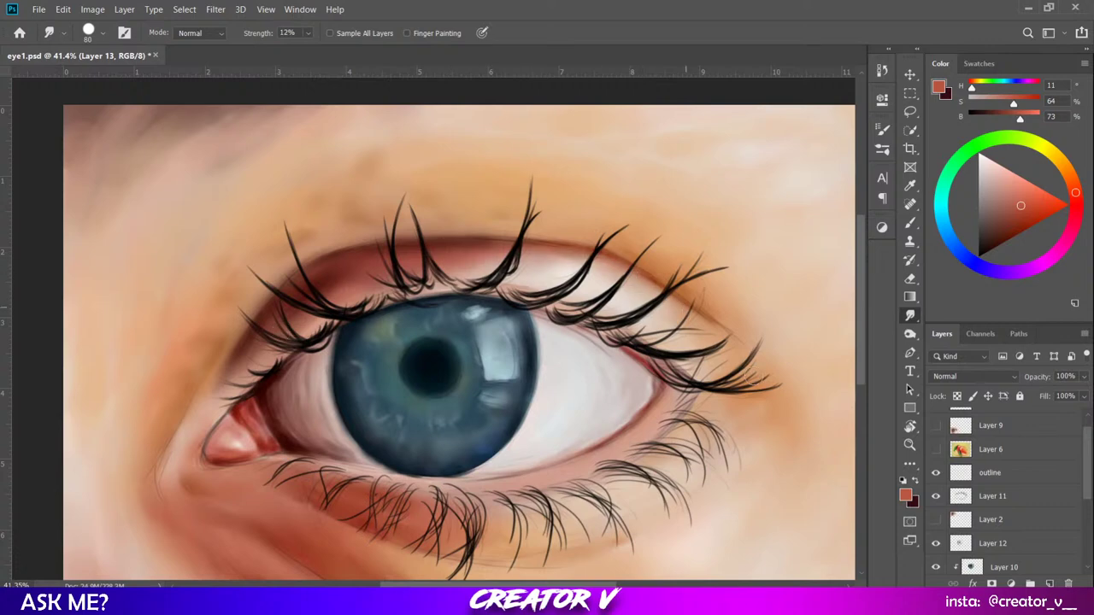
scroll(498, 253, down, 4)
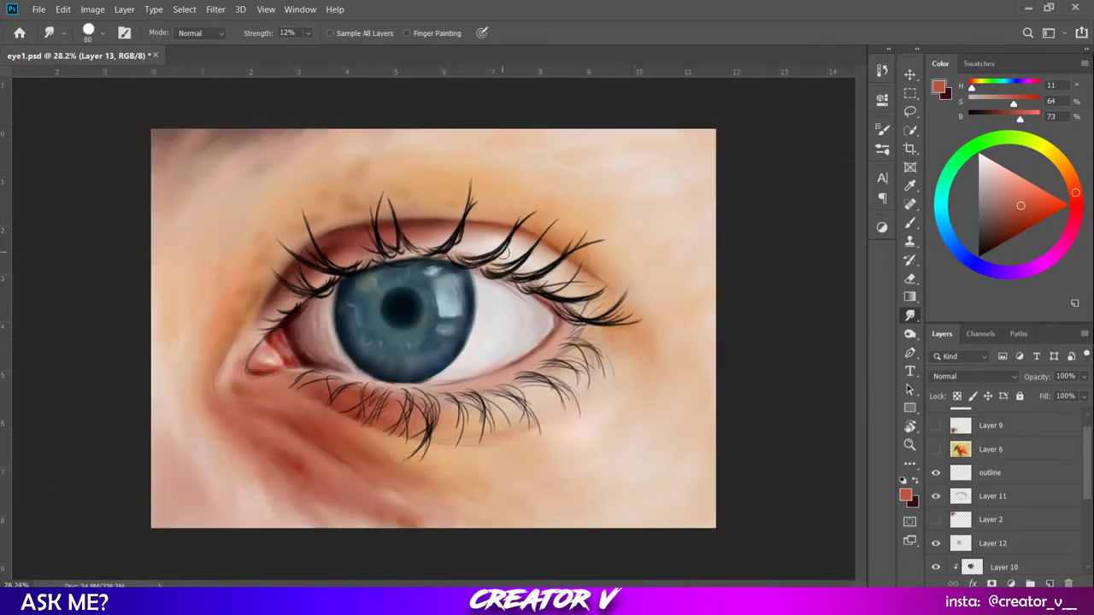
scroll(220, 232, up, 1)
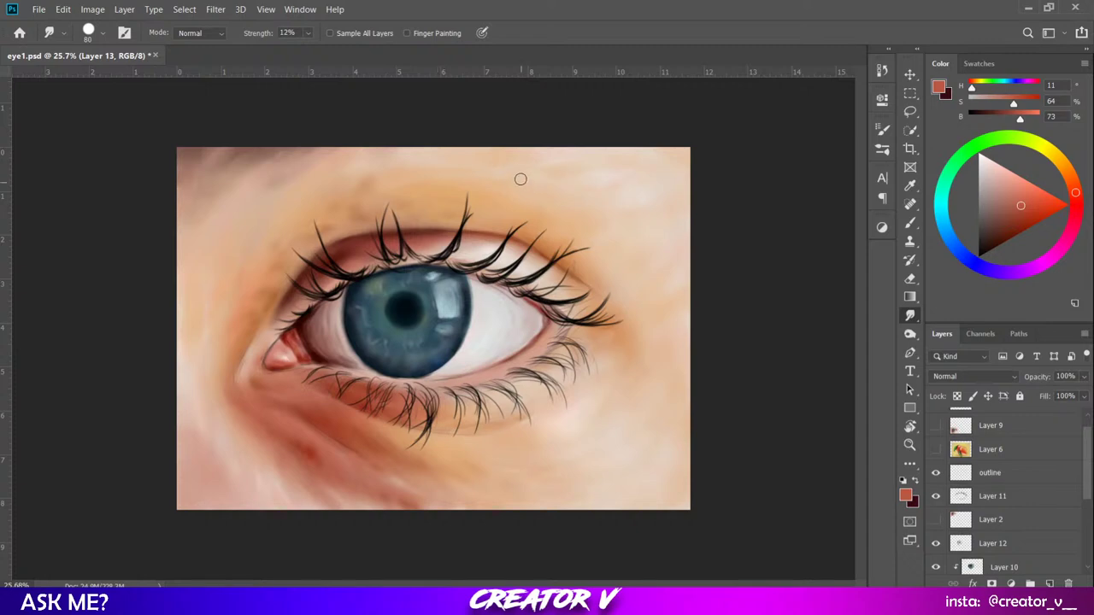
Smudge the shading around the inner eye corner and upper eyelid at 100 px, and reduce the brush to 60 px.
key(bracketright)
drag(595, 436, 715, 461)
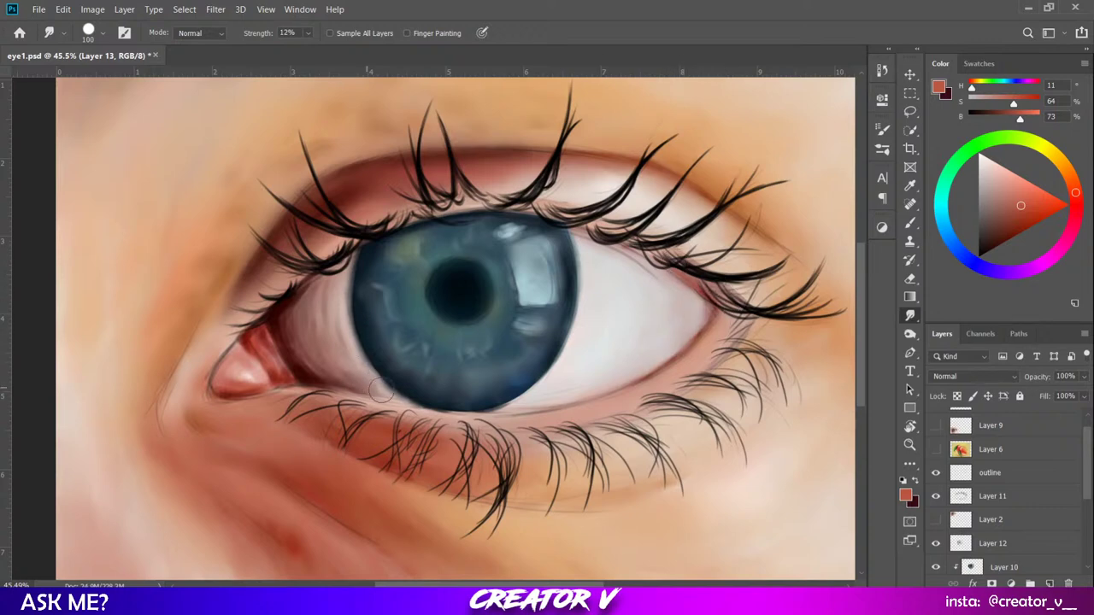
mouse_move(381, 390)
mouse_down()
mouse_move(302, 330)
mouse_move(335, 375)
mouse_move(302, 364)
mouse_move(309, 372)
mouse_move(302, 354)
mouse_move(341, 366)
mouse_move(337, 314)
mouse_move(350, 351)
mouse_move(331, 284)
mouse_move(316, 334)
mouse_move(299, 332)
mouse_move(322, 297)
mouse_move(330, 357)
mouse_move(339, 321)
mouse_move(326, 298)
mouse_move(299, 328)
mouse_move(312, 295)
mouse_up()
mouse_move(318, 343)
mouse_down()
mouse_move(345, 340)
mouse_move(365, 365)
mouse_move(347, 287)
mouse_move(344, 340)
mouse_move(348, 320)
mouse_move(364, 363)
mouse_move(343, 362)
mouse_move(375, 381)
mouse_move(364, 342)
mouse_move(329, 311)
mouse_move(344, 321)
mouse_move(362, 254)
mouse_move(368, 388)
mouse_move(376, 375)
mouse_move(400, 392)
mouse_move(346, 333)
mouse_move(351, 311)
mouse_move(348, 343)
mouse_move(355, 278)
mouse_move(344, 318)
mouse_move(362, 372)
mouse_move(360, 362)
mouse_move(297, 370)
mouse_move(266, 323)
mouse_move(252, 359)
mouse_move(238, 364)
mouse_move(254, 372)
mouse_move(250, 346)
mouse_move(258, 367)
mouse_move(234, 342)
mouse_move(239, 360)
mouse_move(278, 379)
mouse_move(267, 384)
mouse_move(249, 354)
mouse_move(271, 369)
mouse_move(254, 336)
mouse_move(270, 326)
mouse_move(294, 375)
mouse_move(277, 338)
mouse_move(320, 376)
mouse_up()
key(bracketleft)
key(bracketleft)
scroll(494, 299, down, 5)
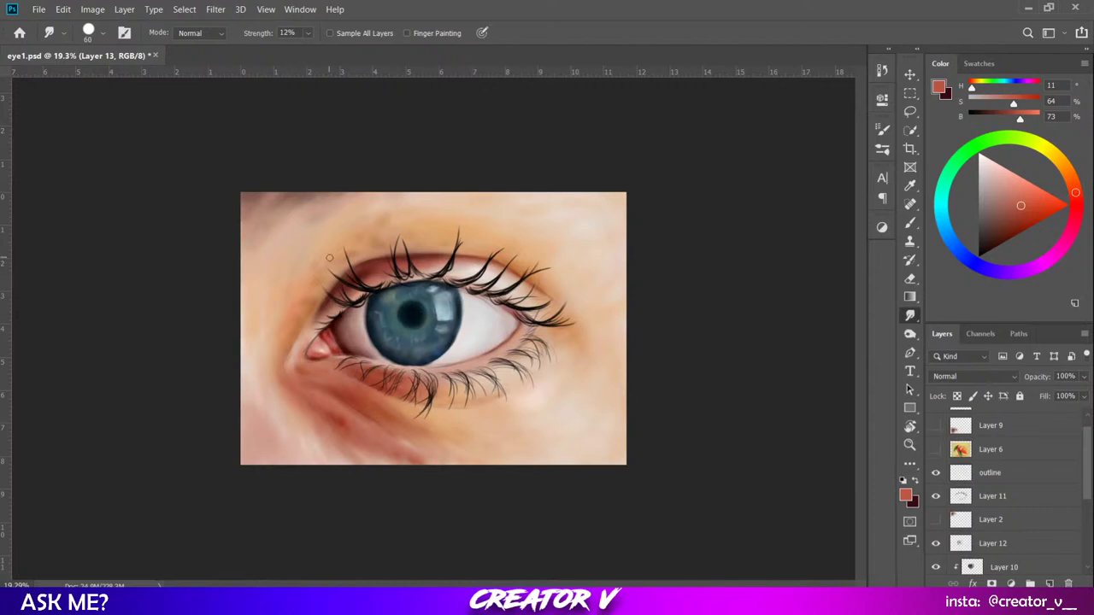
scroll(187, 258, up, 1)
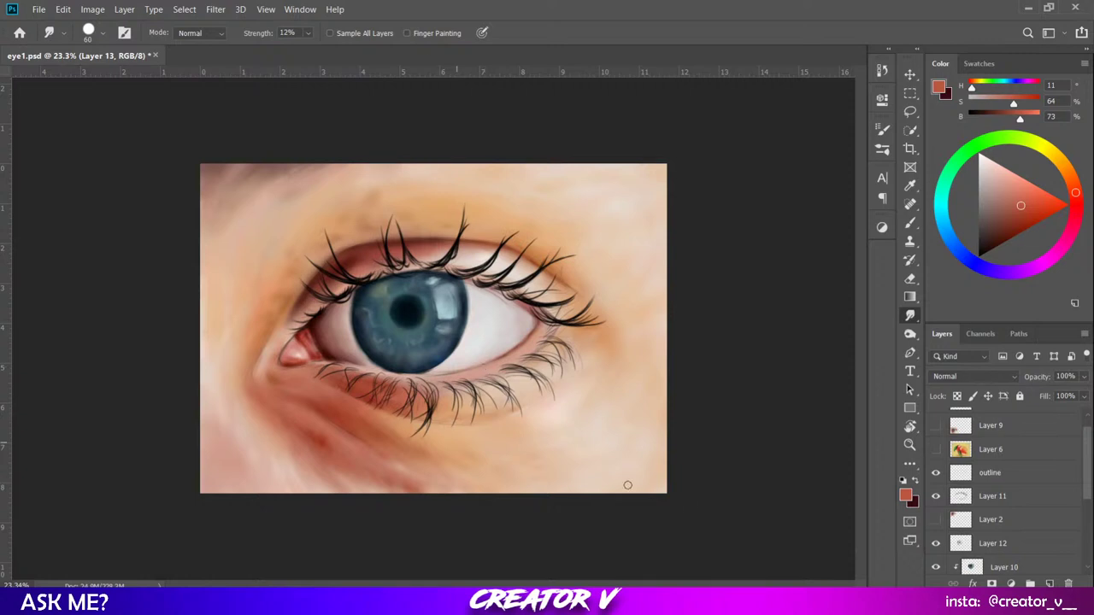
Add a new layer above Layer 13 and prepare a 100 px brush in near-white H 11, S 6, B 100.
drag(1087, 480, 1078, 523)
click(1050, 583)
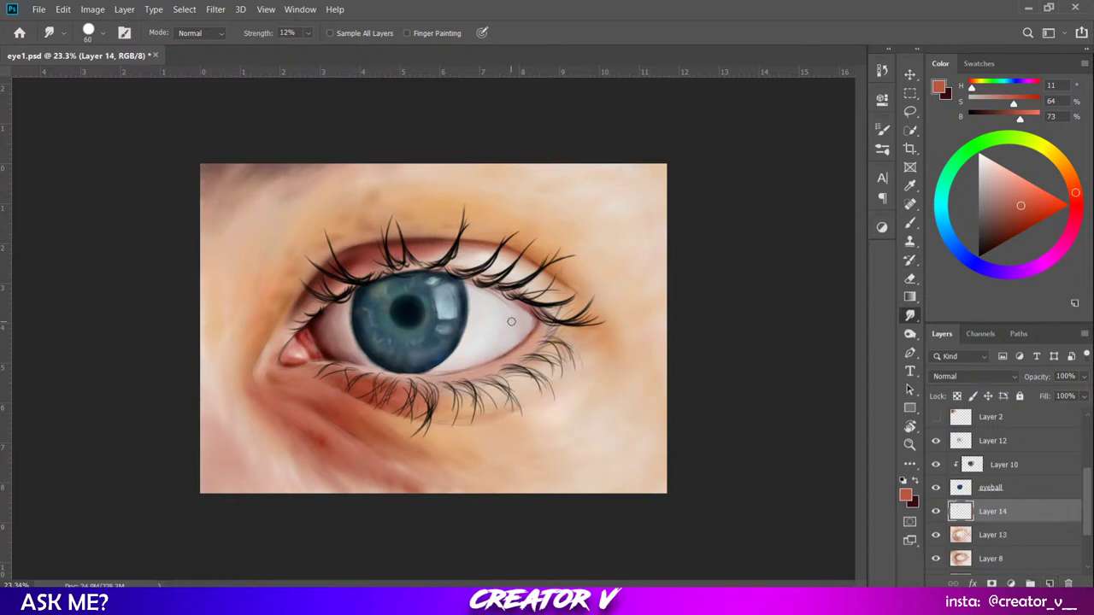
drag(994, 224, 983, 156)
key(b)
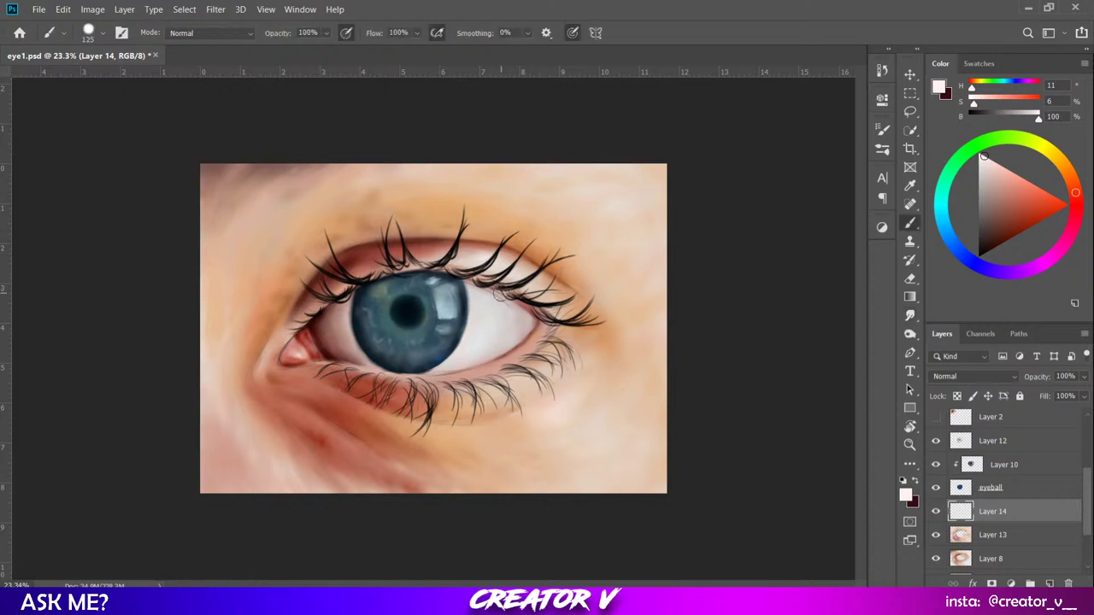
key(bracketleft)
key(bracketleft)
key(bracketleft)
key(bracketright)
key(ctrl+shift+e)
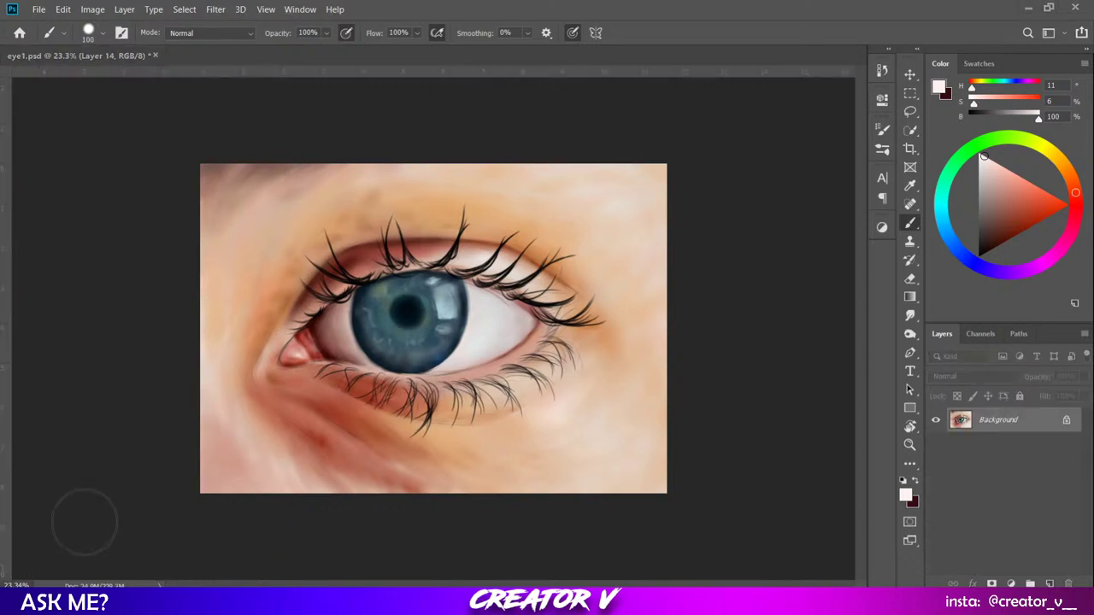
key(bracketleft)
key(bracketleft)
key(bracketleft)
key(bracketleft)
key(bracketleft)
key(bracketleft)
key(bracketleft)
key(bracketleft)
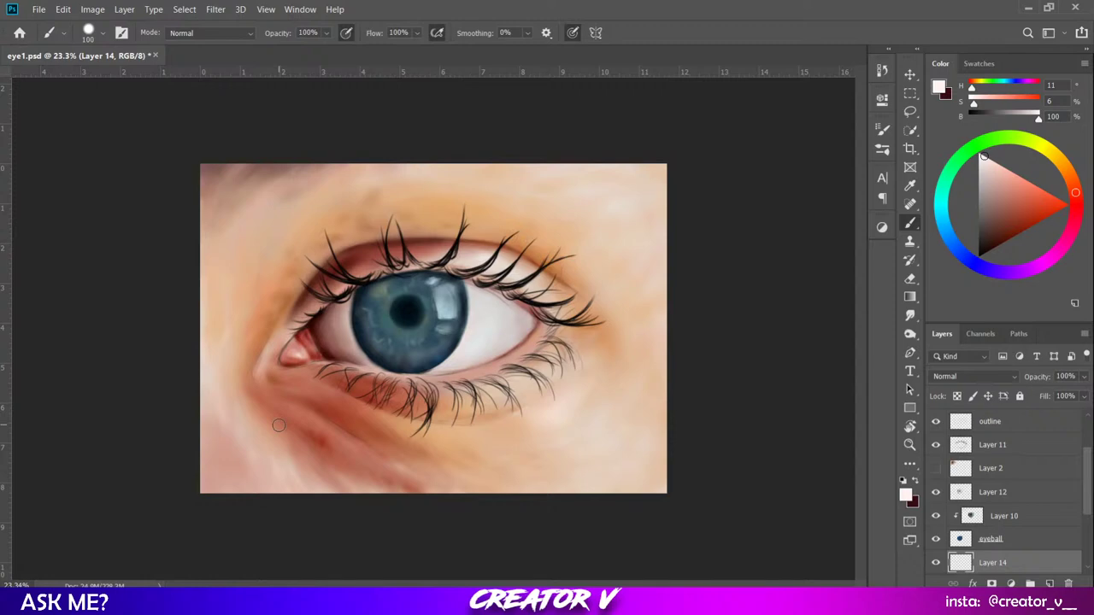
Paint short near-white strokes over the pink skin beside the nose, below the inner eye corner, with the 100 px brush.
scroll(384, 395, up, 2)
mouse_move(385, 396)
mouse_down()
mouse_move(624, 265)
mouse_move(559, 319)
mouse_move(541, 357)
mouse_up()
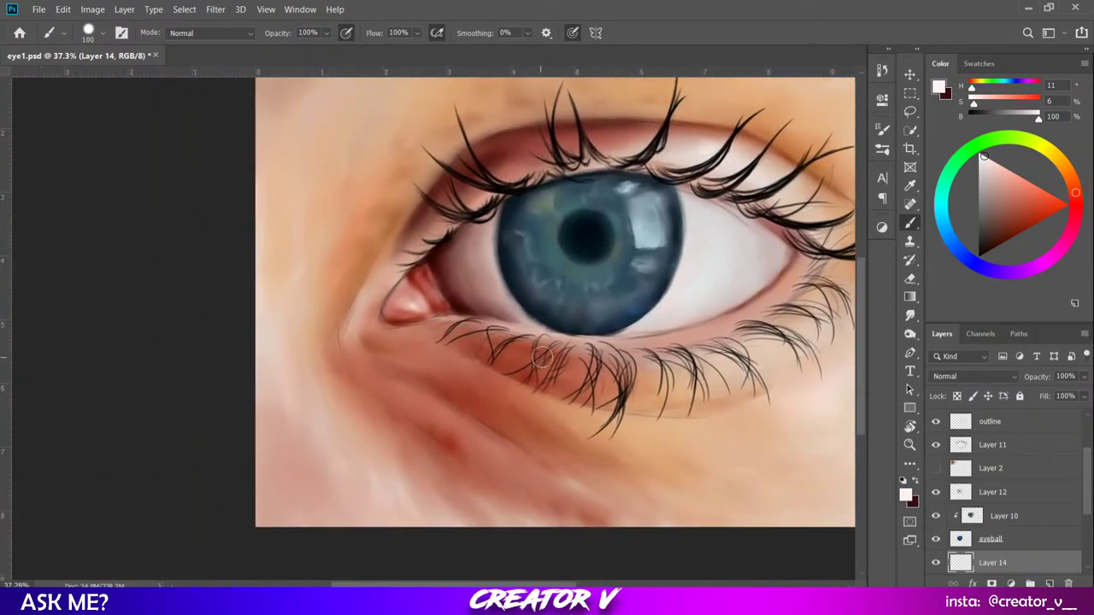
scroll(541, 357, down, 2)
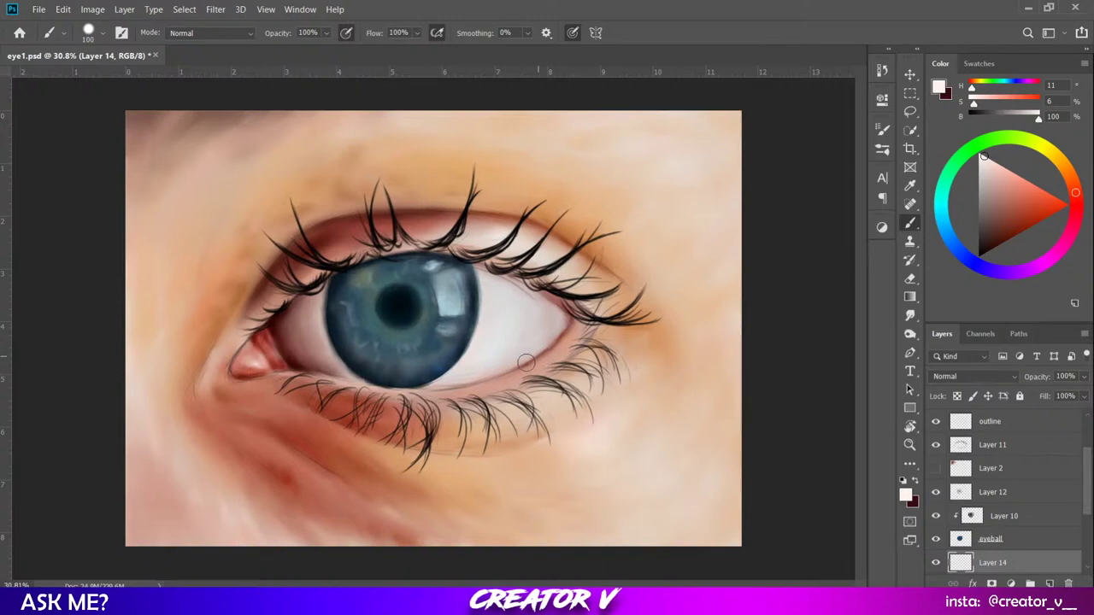
scroll(461, 359, up, 2)
drag(461, 359, 663, 229)
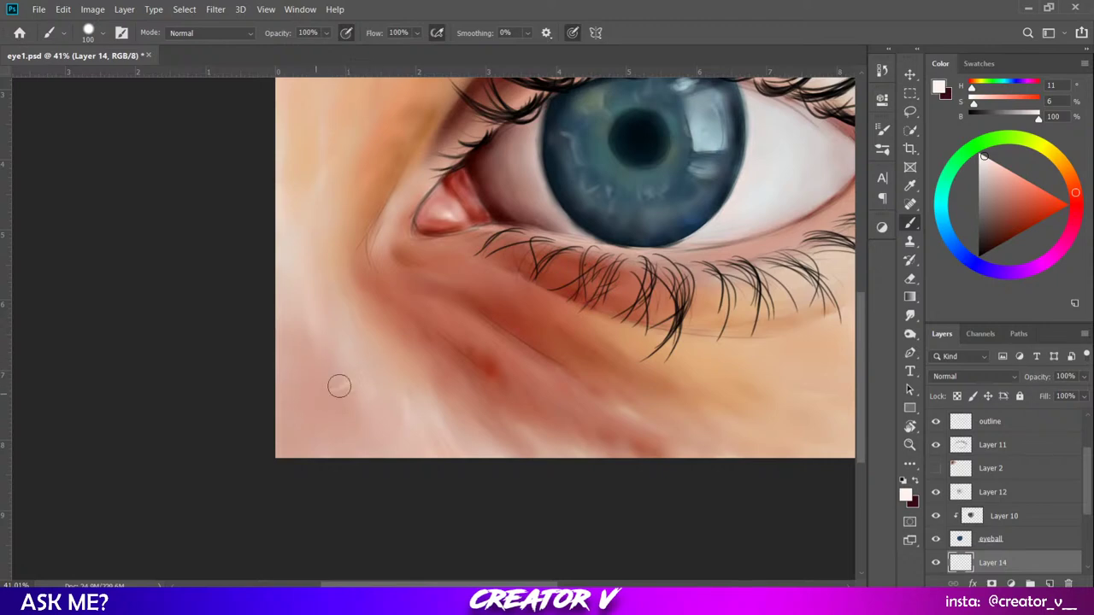
mouse_move(335, 381)
mouse_down()
mouse_move(376, 345)
mouse_move(368, 365)
mouse_move(292, 397)
mouse_move(367, 369)
mouse_move(291, 403)
mouse_move(350, 400)
mouse_move(333, 410)
mouse_move(304, 402)
mouse_move(386, 367)
mouse_up()
mouse_move(302, 422)
mouse_down()
mouse_move(277, 422)
mouse_move(303, 430)
mouse_up()
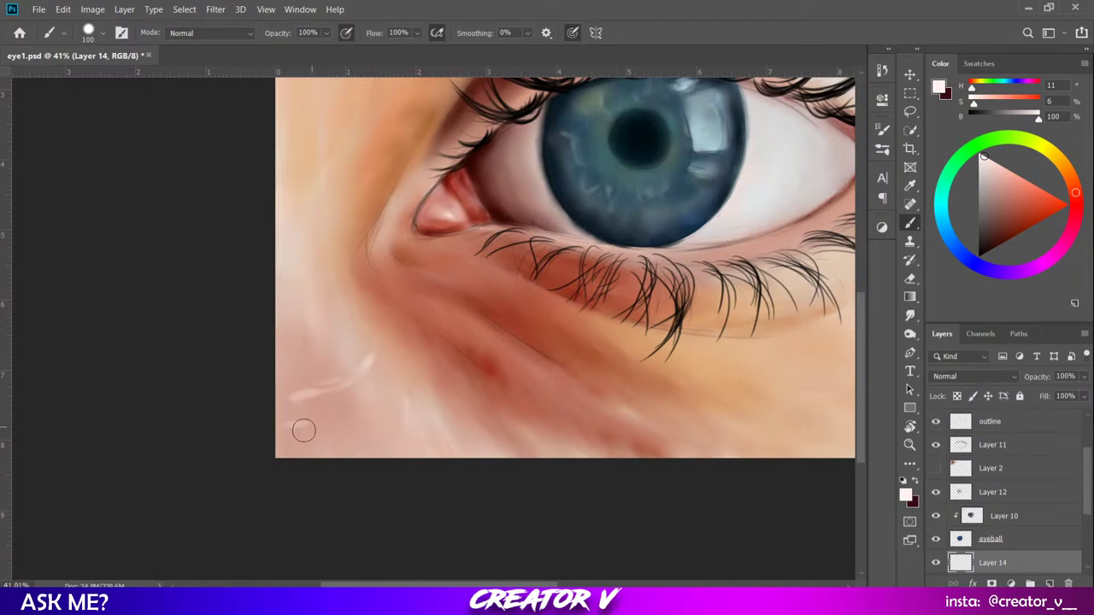
mouse_move(368, 399)
mouse_down()
mouse_move(404, 358)
mouse_move(350, 446)
mouse_move(322, 448)
mouse_move(379, 428)
mouse_move(352, 435)
mouse_move(426, 364)
mouse_move(397, 418)
mouse_move(418, 369)
mouse_move(317, 463)
mouse_move(370, 448)
mouse_up()
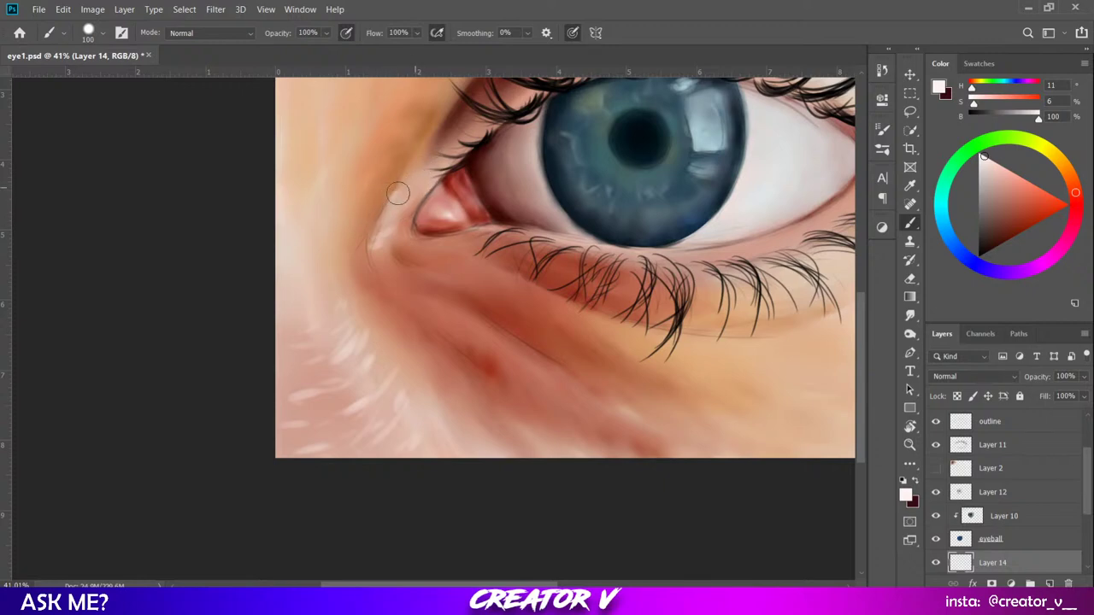
Add near-white strokes around the inner eye corner at 80 px, and try a stroke with a 54 px textured brush on the skin below.
drag(383, 205, 396, 194)
key(bracketleft)
key(bracketleft)
drag(376, 278, 369, 296)
scroll(370, 335, down, 3)
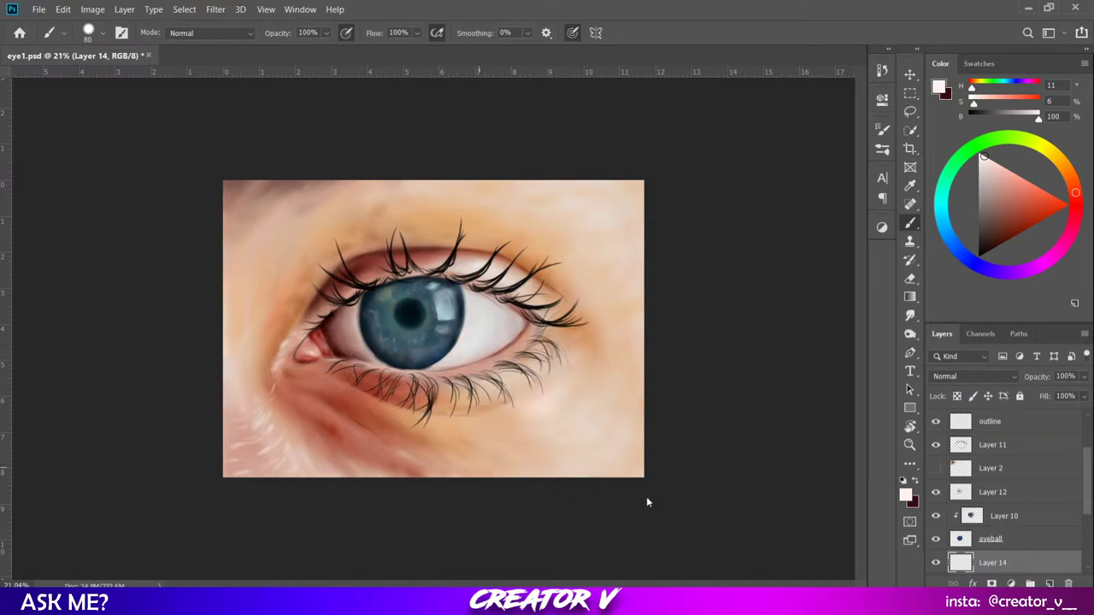
key(period)
drag(318, 444, 317, 477)
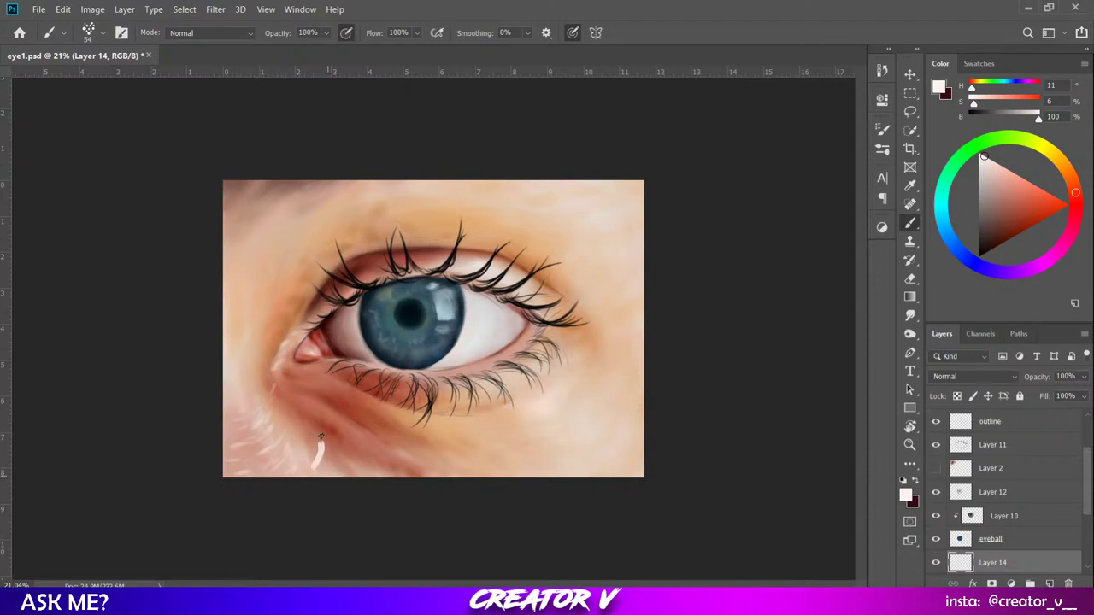
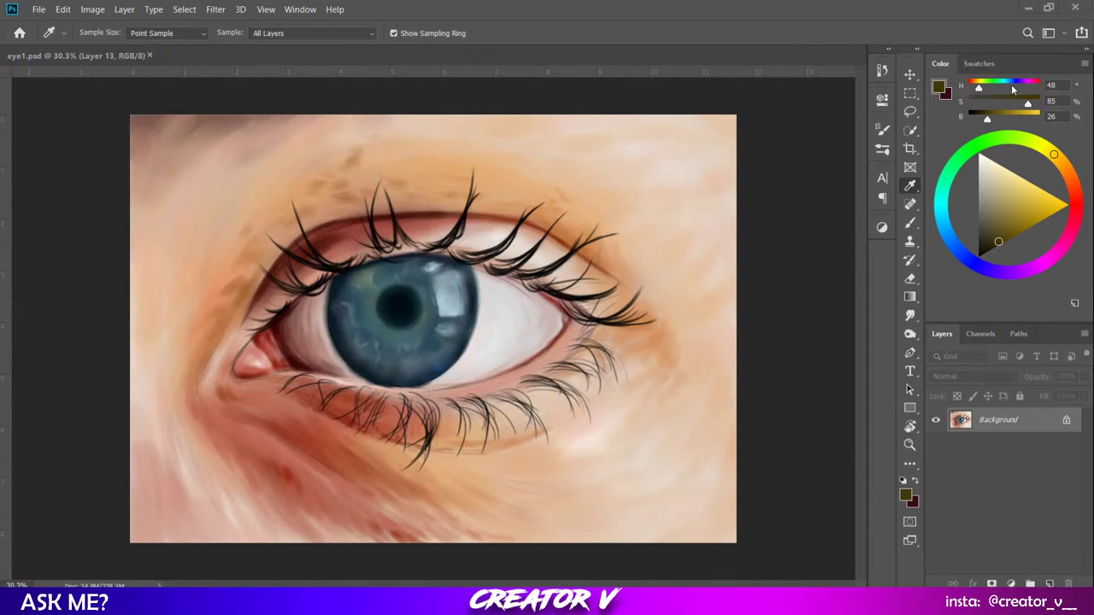
Smooth the skin on Layer 13 around the whole eye with the Smudge tool at 12% strength, ending with a 100 px brush.
click(912, 76)
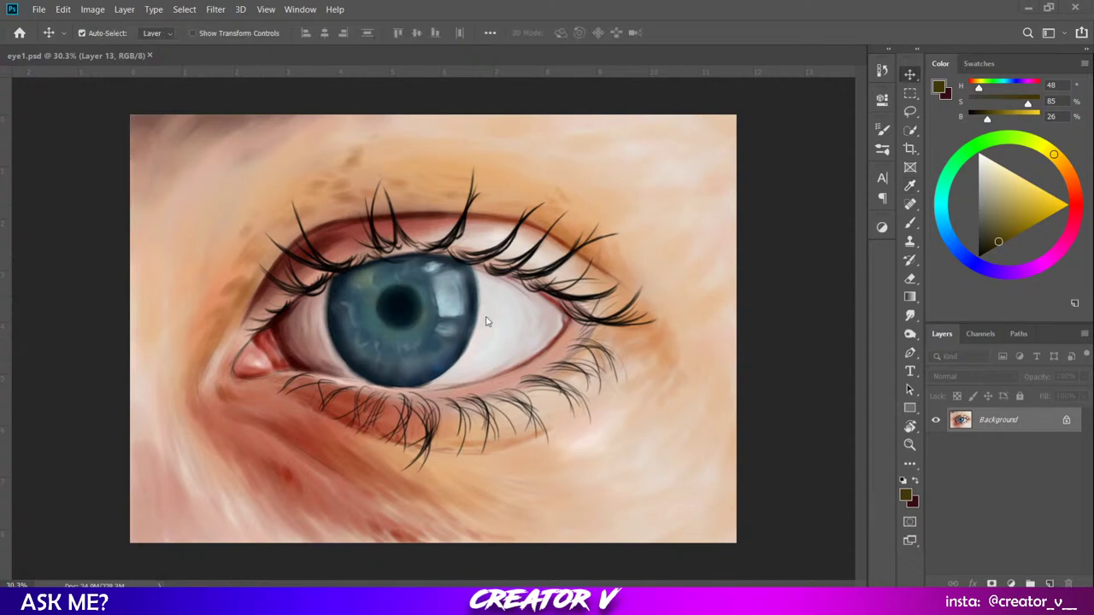
scroll(432, 326, down, 3)
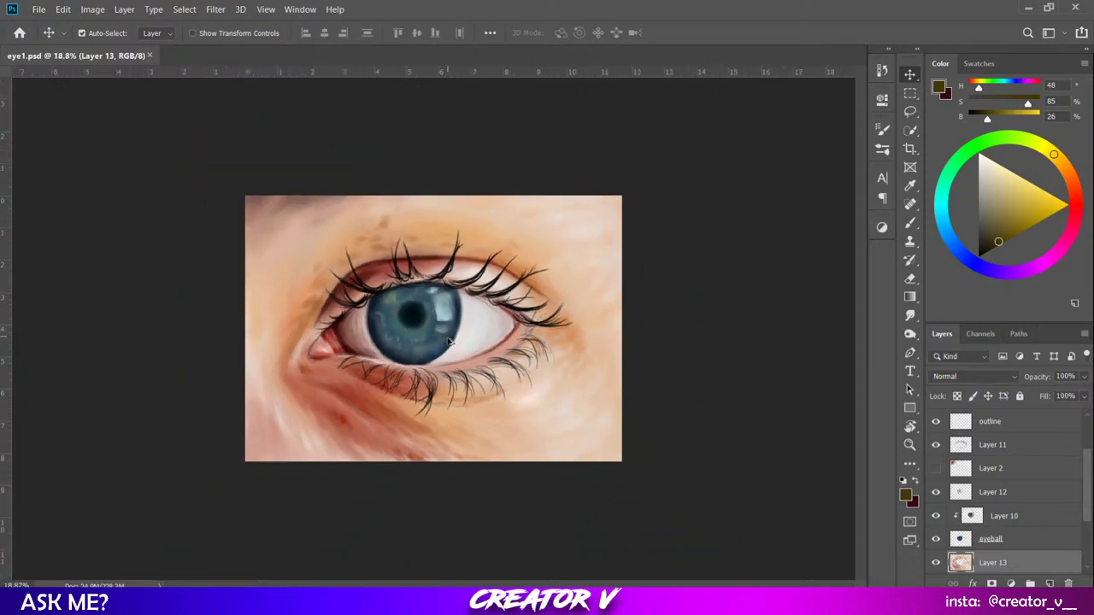
scroll(428, 400, up, 2)
scroll(427, 400, down, 3)
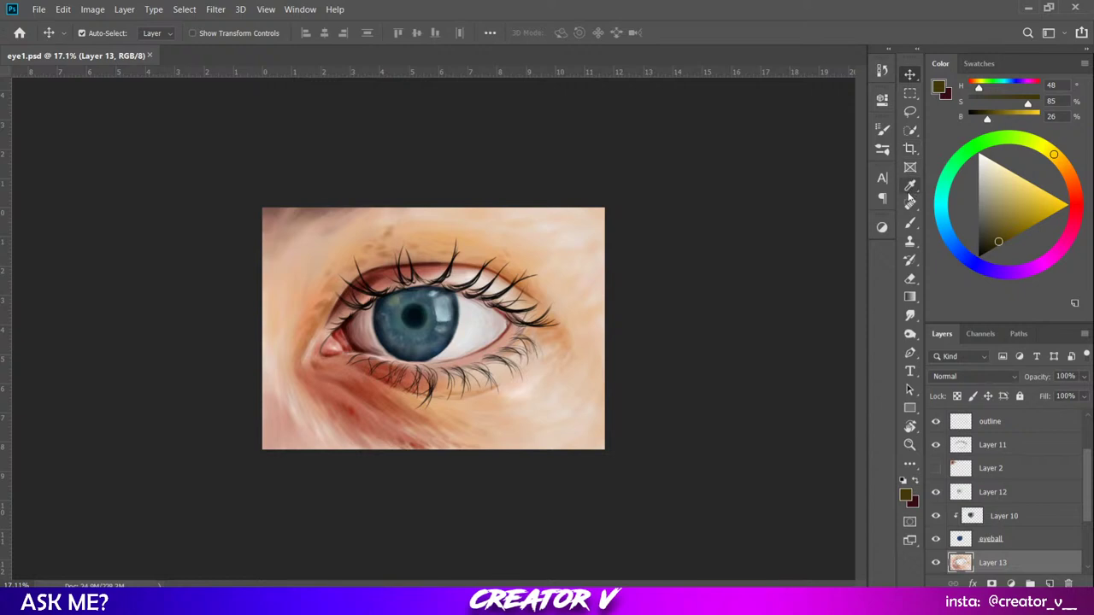
click(909, 317)
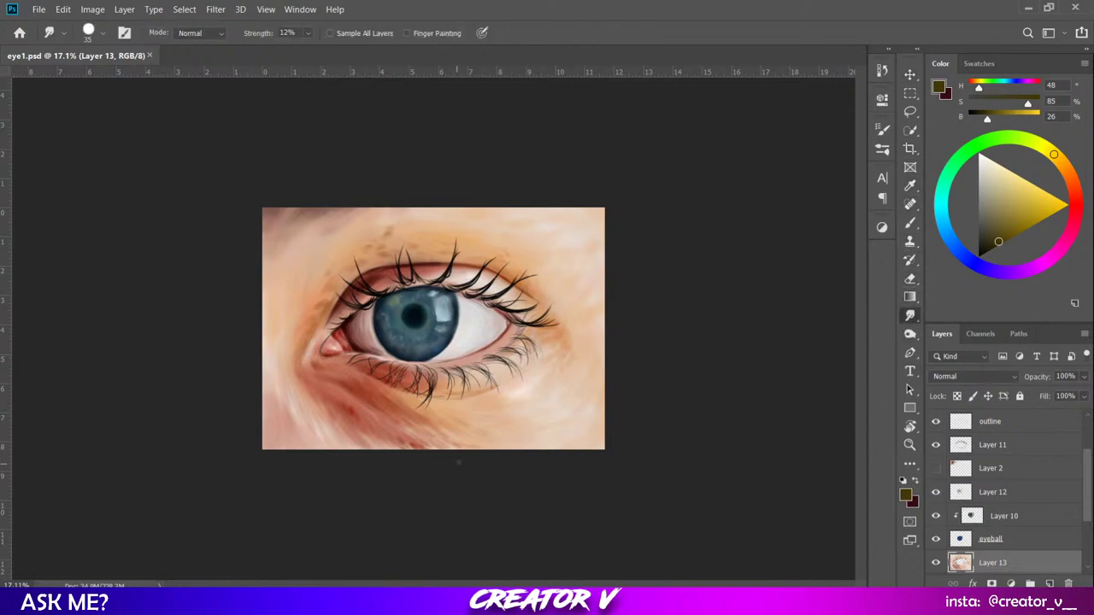
key(bracketright)
key(bracketright)
key(bracketright)
key(bracketright)
key(bracketright)
key(bracketright)
key(bracketright)
drag(389, 450, 393, 452)
key(bracketleft)
key(bracketleft)
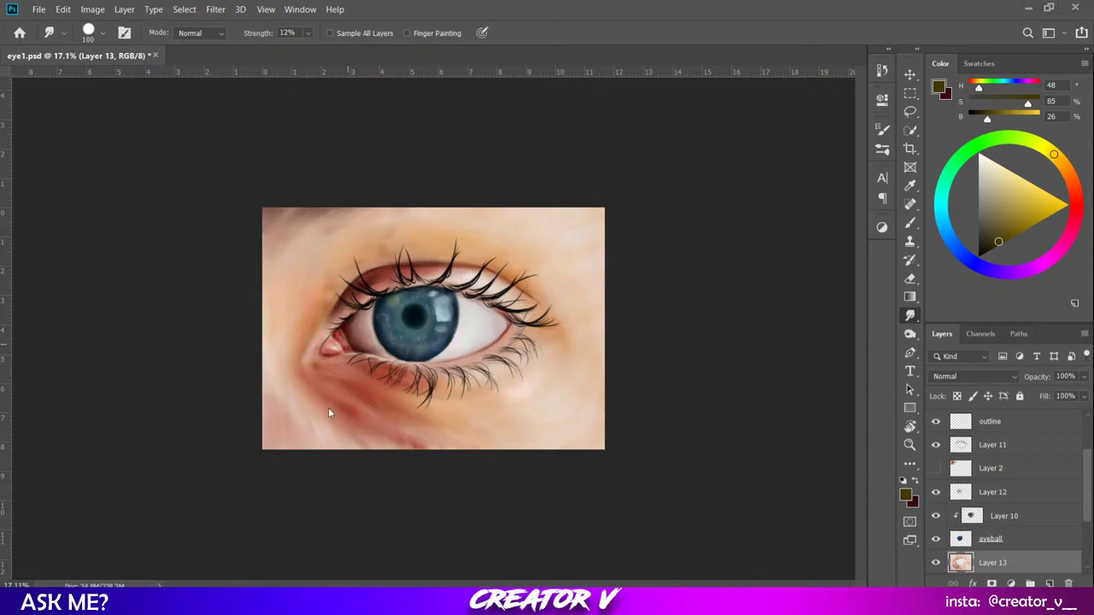
Soften the shading around the inner eye corner with the Smudge tool, reducing its brush from 100 px to 60 px.
key(ctrl+shift+e)
key(ctrl+plus)
key(ctrl+plus)
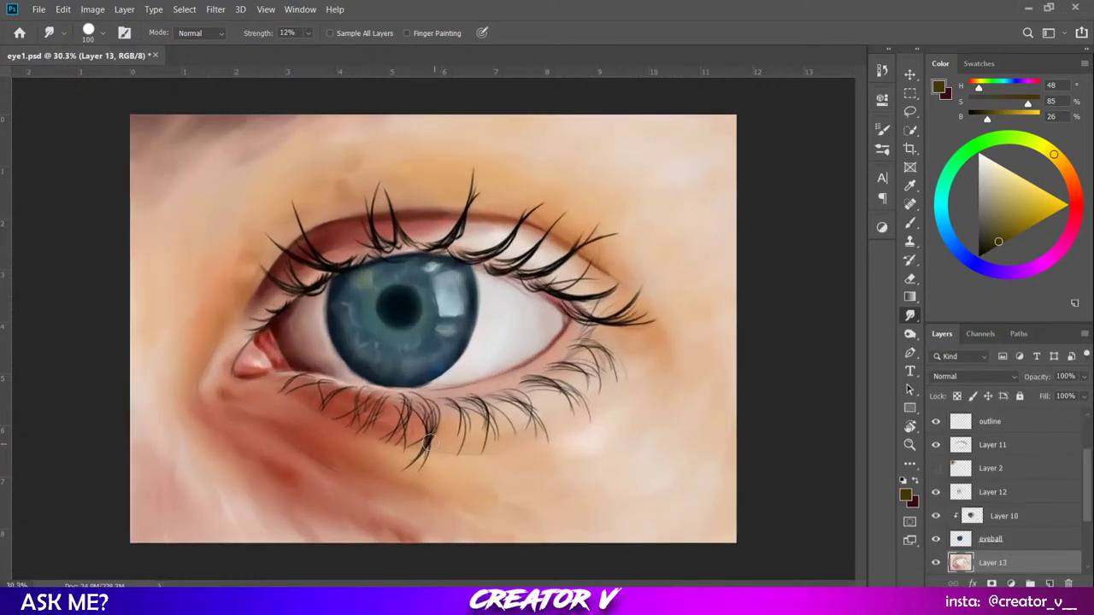
scroll(364, 437, up, 3)
drag(364, 438, 578, 425)
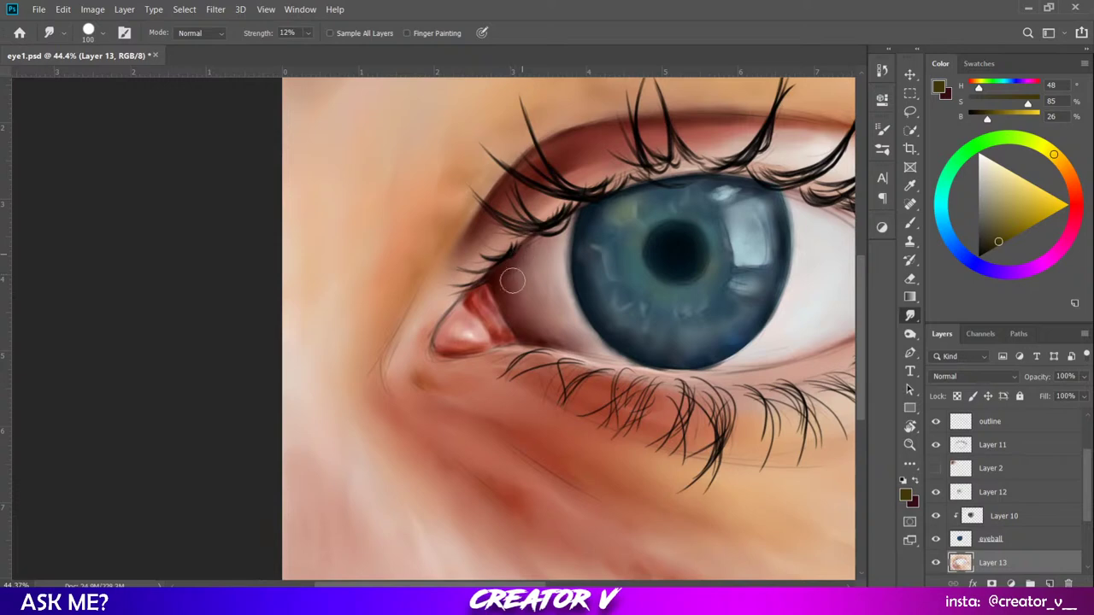
mouse_move(501, 301)
mouse_down()
mouse_move(461, 314)
mouse_move(481, 329)
mouse_move(484, 309)
mouse_move(495, 316)
mouse_move(476, 300)
mouse_move(496, 336)
mouse_move(511, 338)
mouse_move(500, 341)
mouse_move(486, 293)
mouse_move(509, 336)
mouse_move(482, 276)
mouse_move(444, 341)
mouse_up()
key(bracketleft)
key(bracketleft)
key(bracketleft)
key(bracketleft)
key(ctrl+minus)
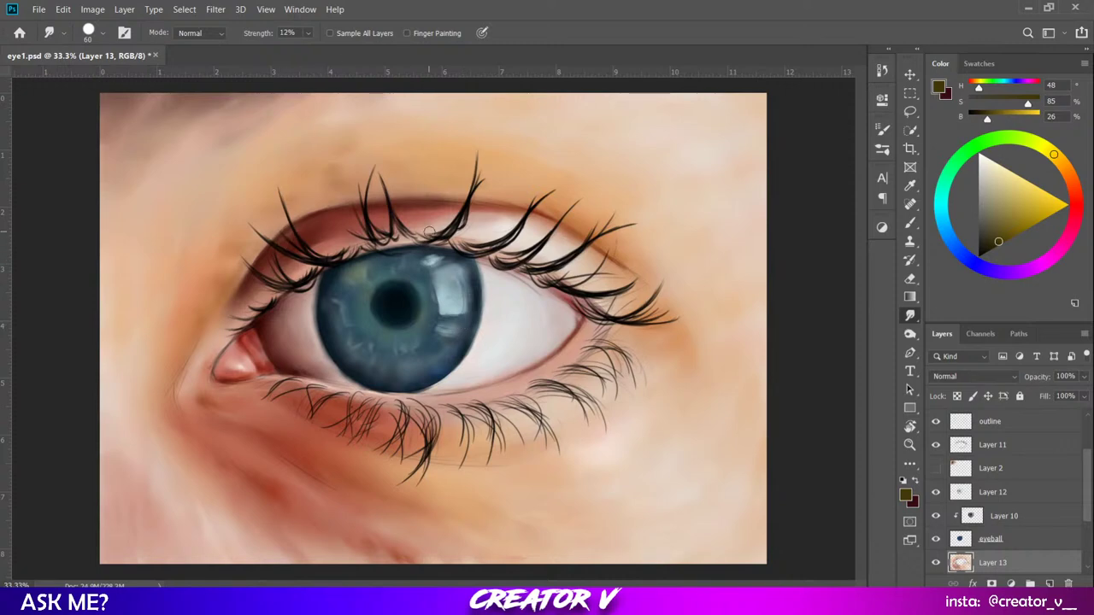
Add a new layer above Layer 13 and prepare a 60 px brush in white, H 48, S 0, B 100.
key(ctrl+minus)
key(ctrl+minus)
key(ctrl+minus)
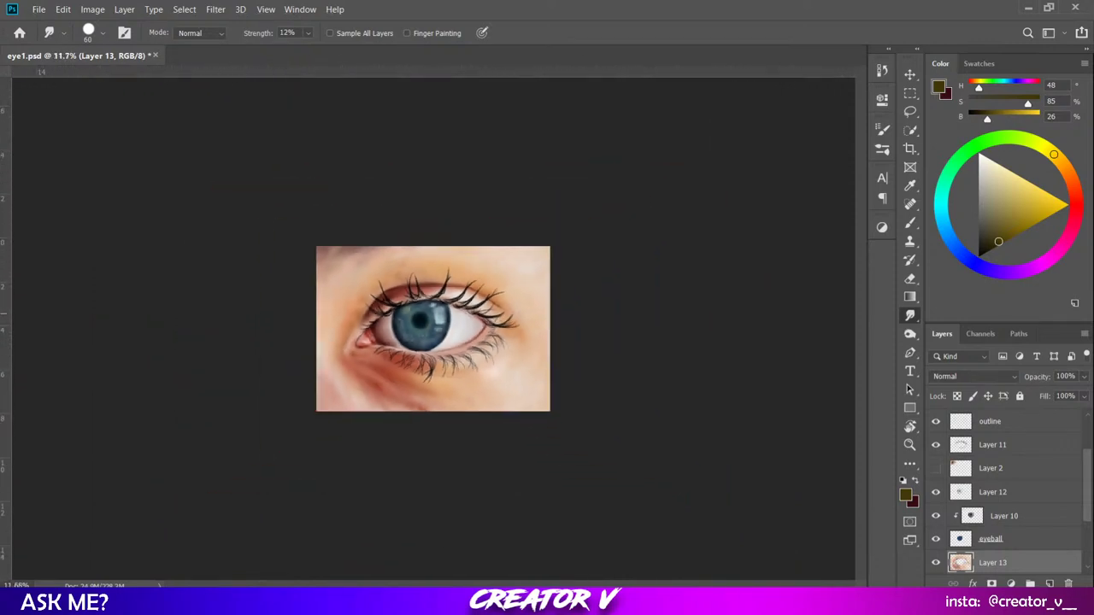
key(ctrl+plus)
key(ctrl+plus)
key(ctrl+plus)
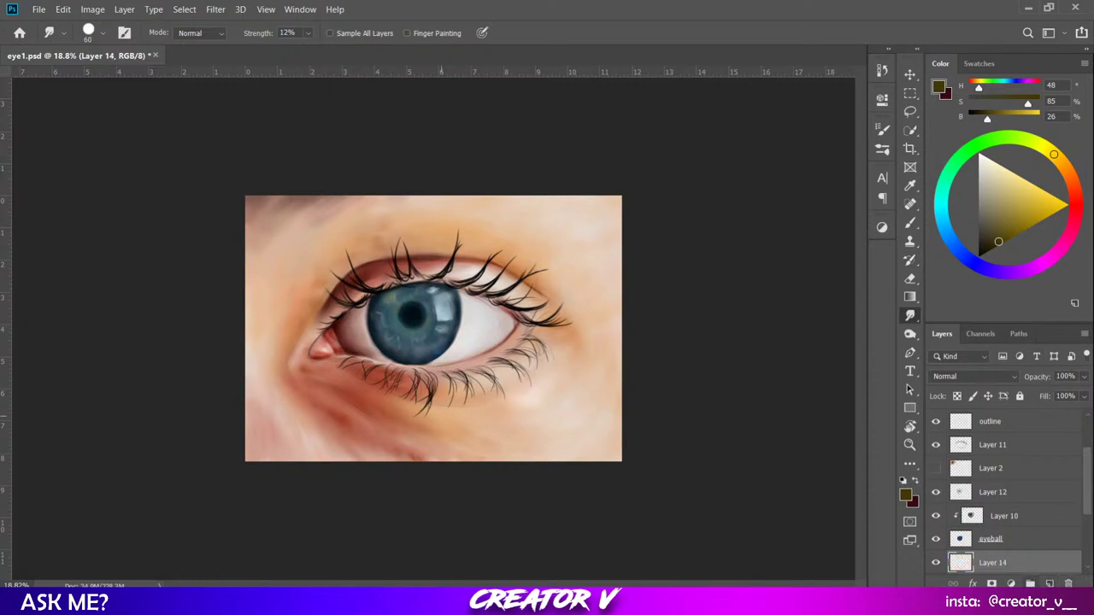
key(b)
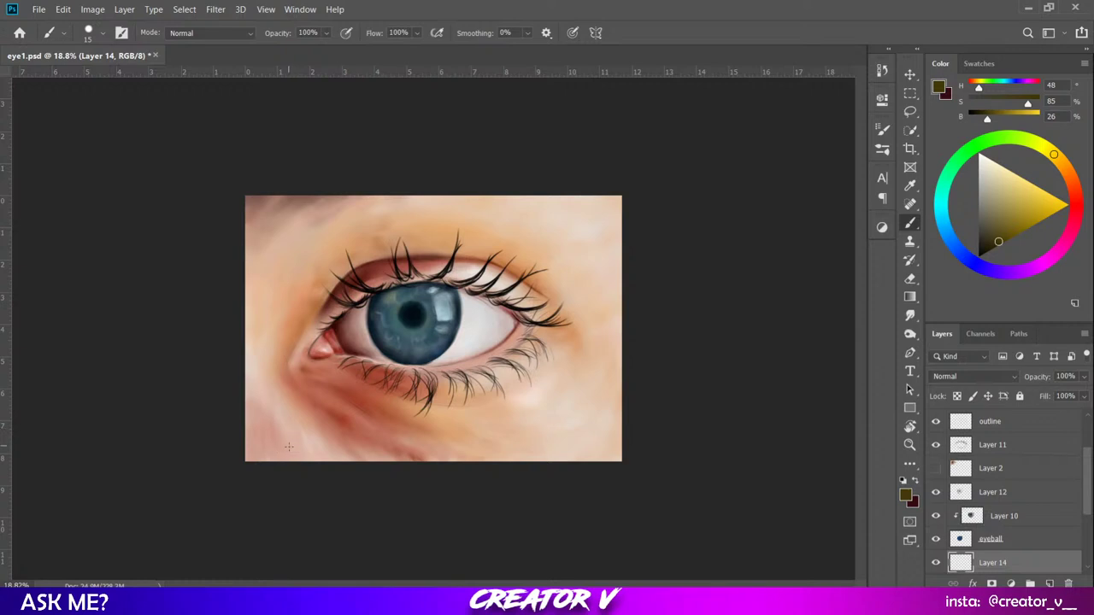
key(bracketright)
key(bracketright)
key(bracketright)
key(bracketright)
key(bracketright)
drag(991, 169, 980, 154)
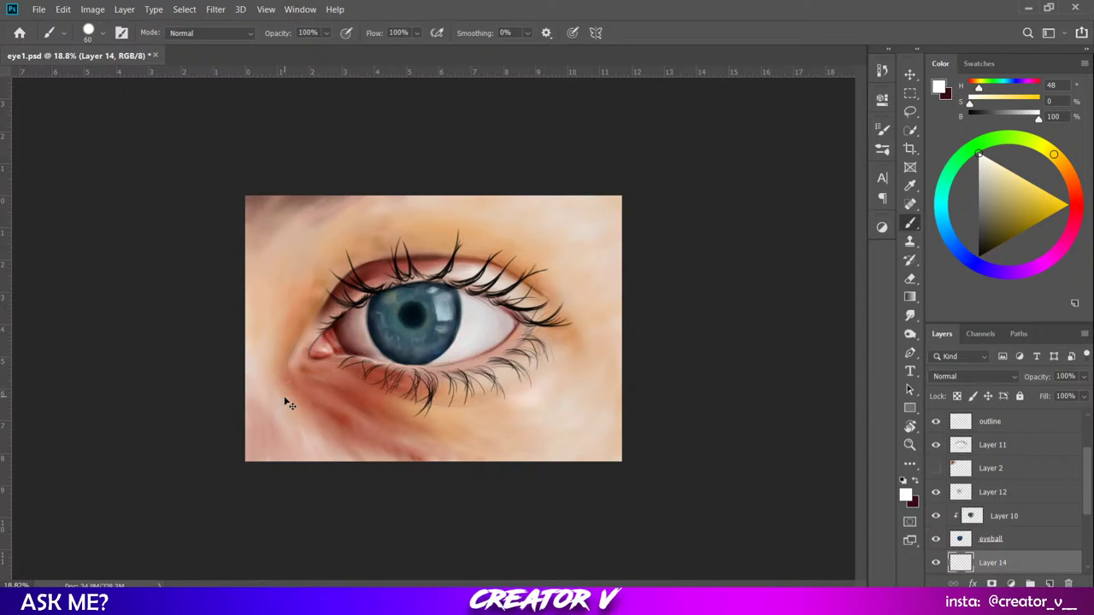
Paint fine white strokes around the inner eye corner and on the lower skin beside the nose, enlarging the brush to 90 px.
drag(285, 383, 287, 381)
key(ctrl+shift+e)
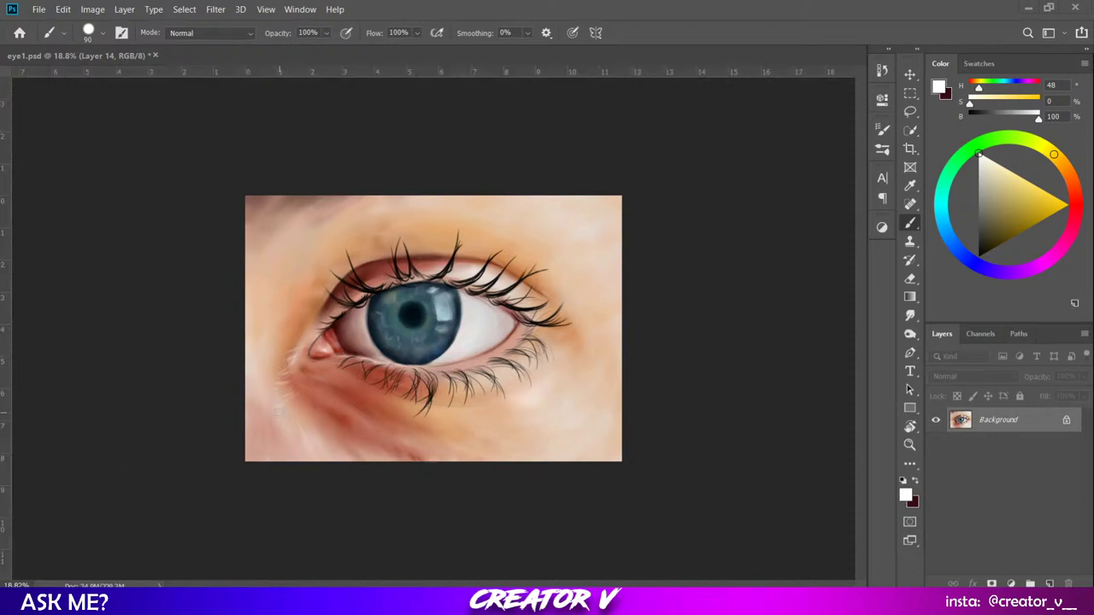
key(ctrl+z)
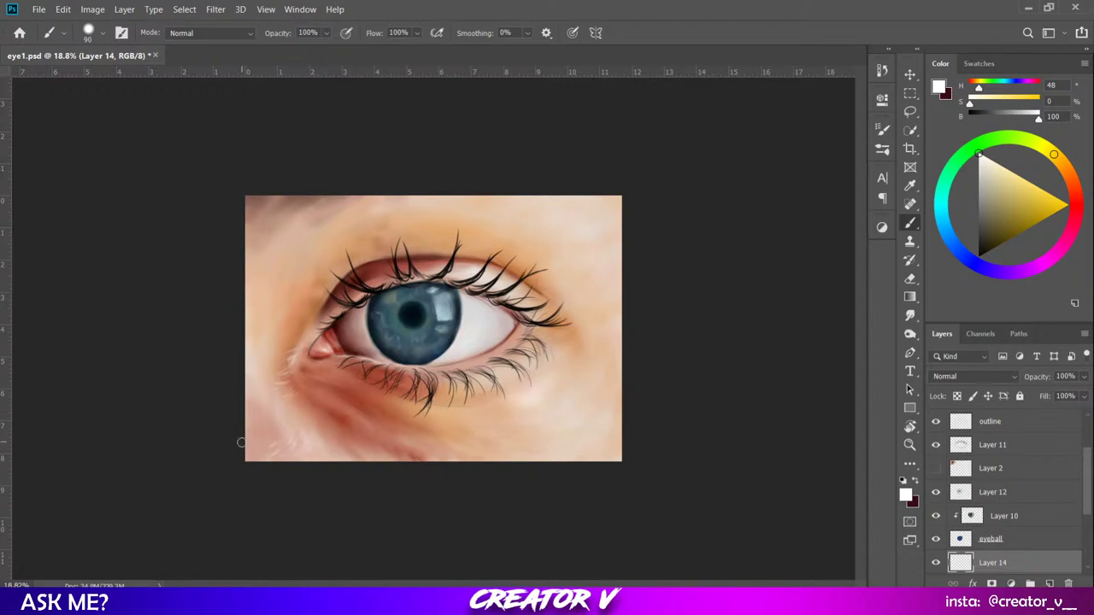
key(alt+l)
key(f)
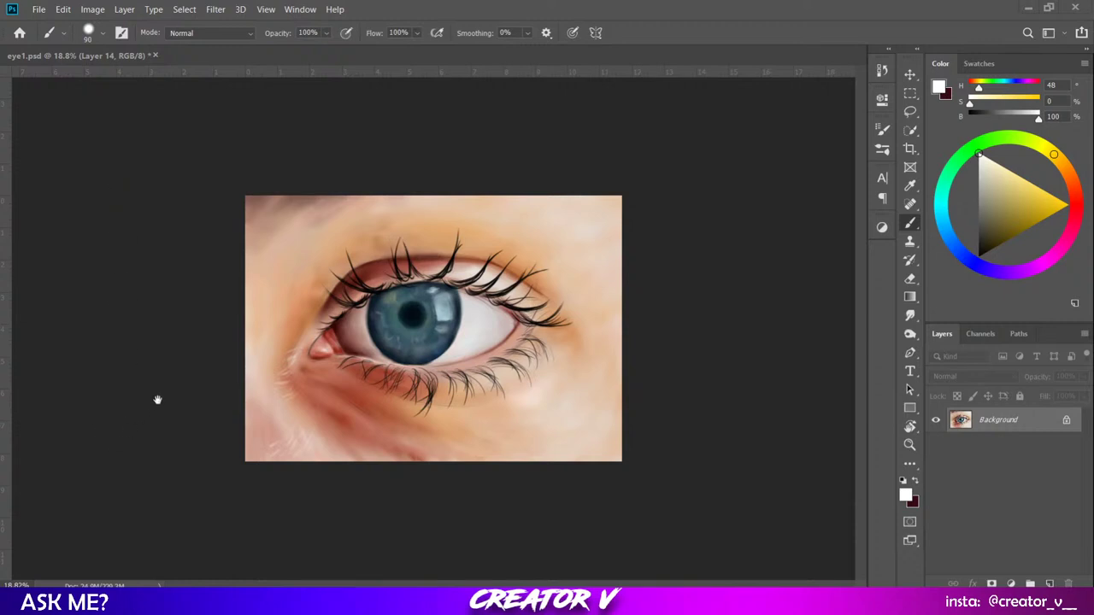
Enlarge the brush to 200 px and paint more short white strokes across the pink skin beside the nose.
scroll(359, 389, up, 1)
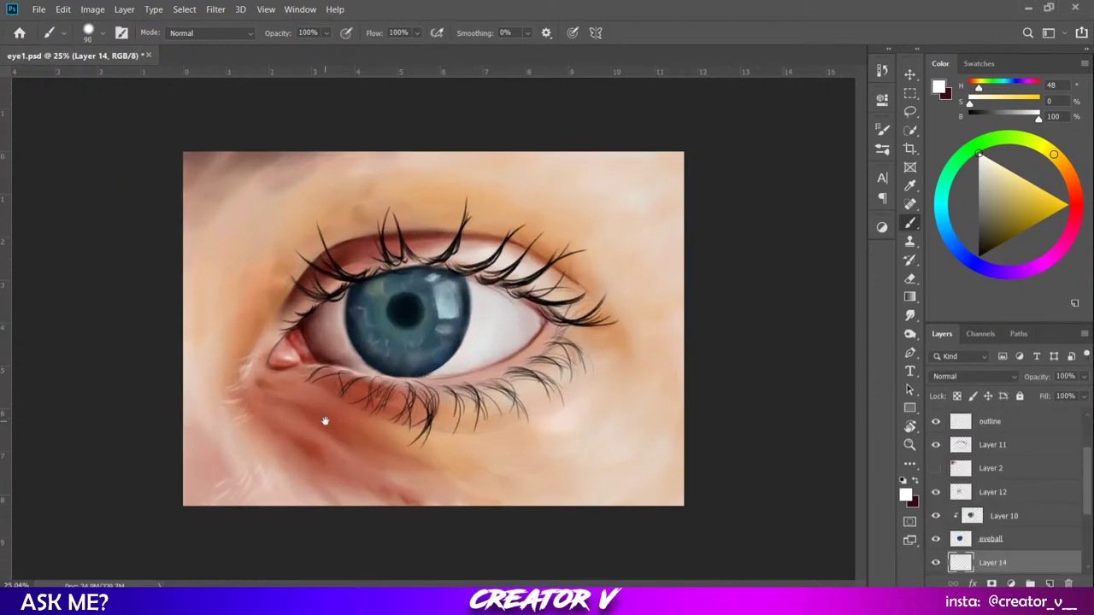
scroll(435, 410, up, 2)
scroll(436, 411, down, 1)
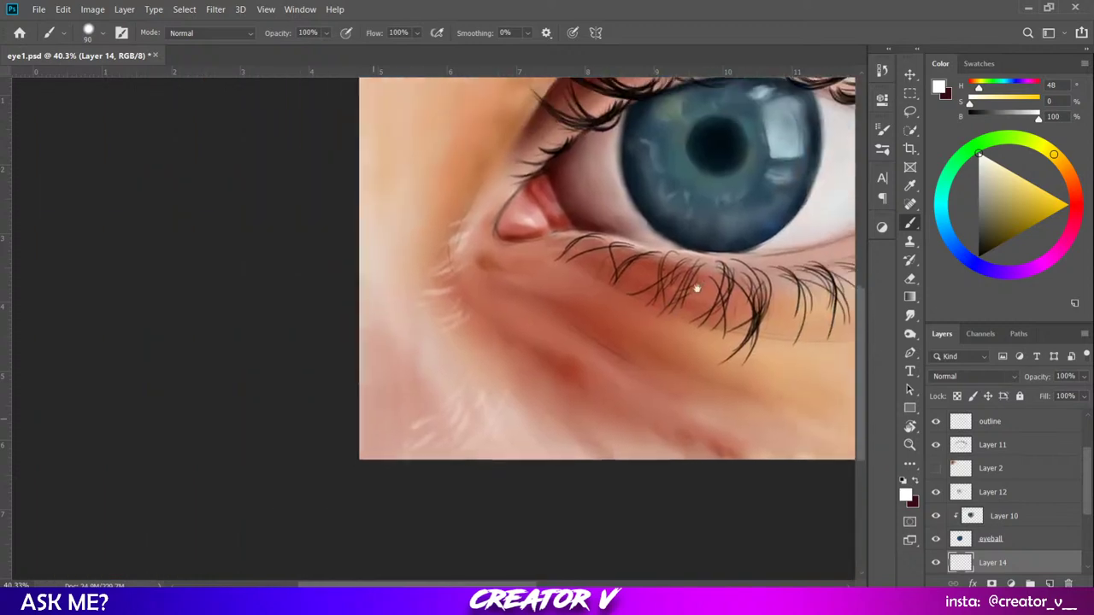
scroll(547, 344, down, 2)
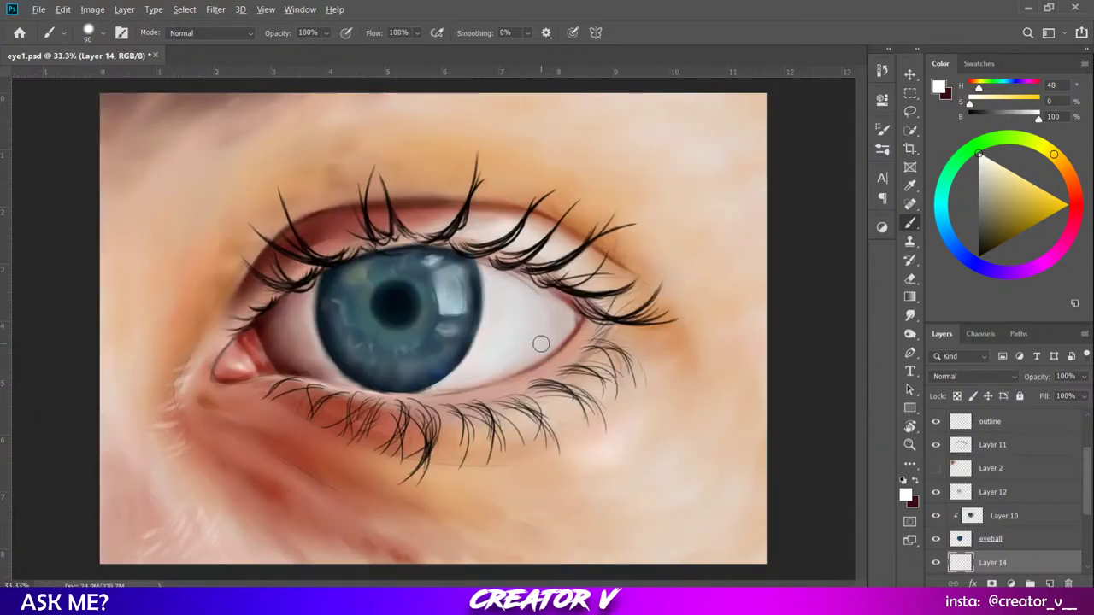
scroll(541, 343, up, 1)
mouse_move(500, 339)
mouse_down()
mouse_move(676, 242)
mouse_move(733, 272)
mouse_move(755, 252)
mouse_up()
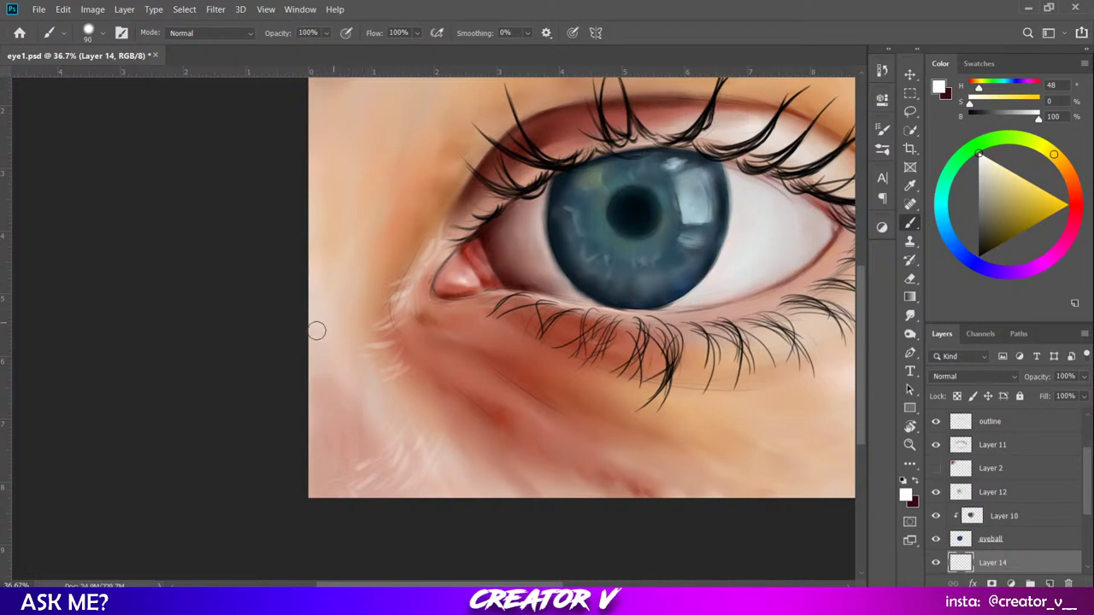
key(bracketright)
key(bracketright)
key(bracketright)
key(bracketright)
key(bracketright)
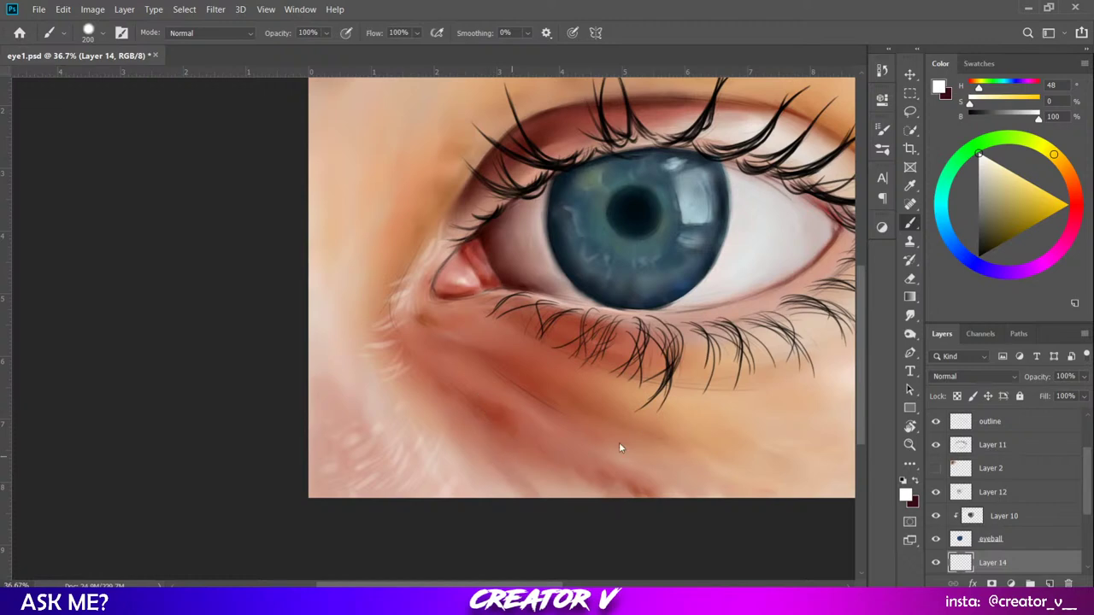
Fill in the lower skin beside the nose with short white strokes at 150 px.
key(bracketleft)
key(bracketleft)
drag(382, 476, 359, 481)
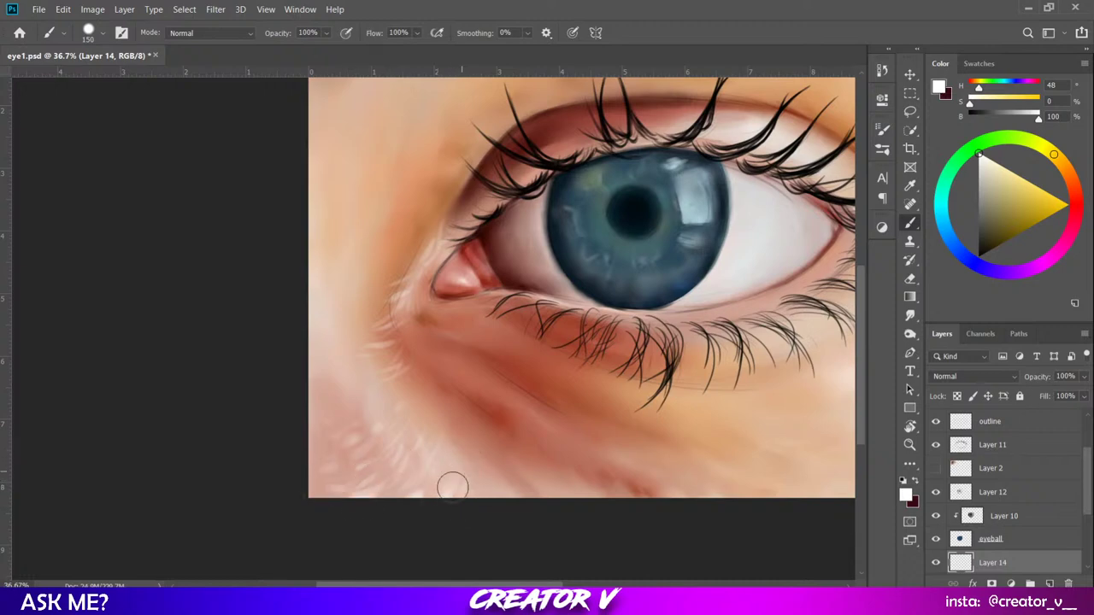
mouse_move(315, 393)
mouse_down()
mouse_move(366, 398)
mouse_move(335, 424)
mouse_move(375, 405)
mouse_move(367, 419)
mouse_move(393, 387)
mouse_up()
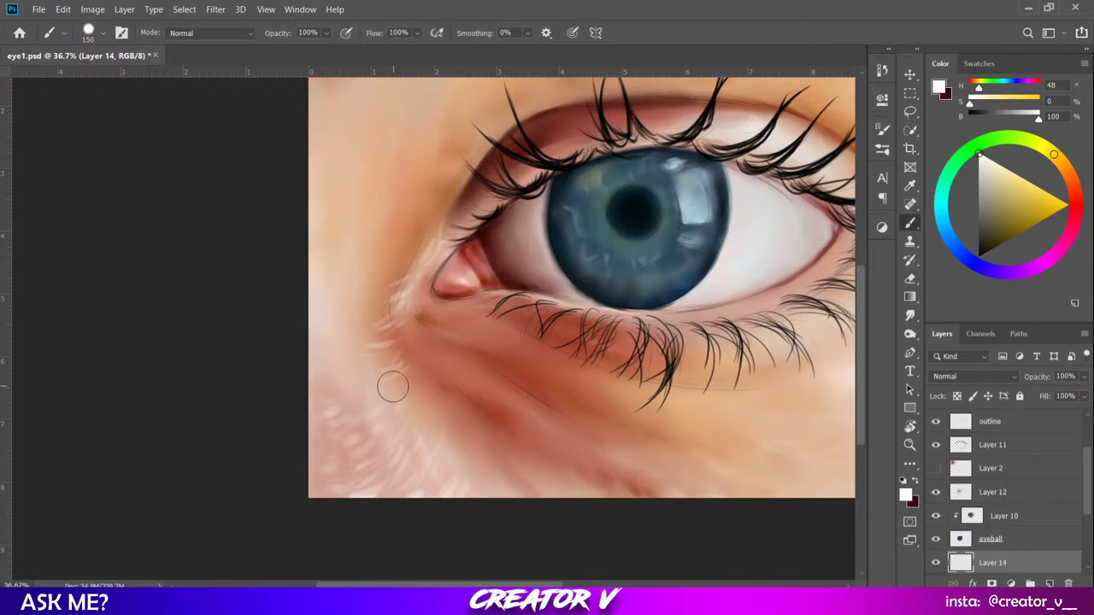
Extend the white texture strokes at 100 px up the side of the nose and over the red fold below the inner eye corner.
key(bracketleft)
key(bracketleft)
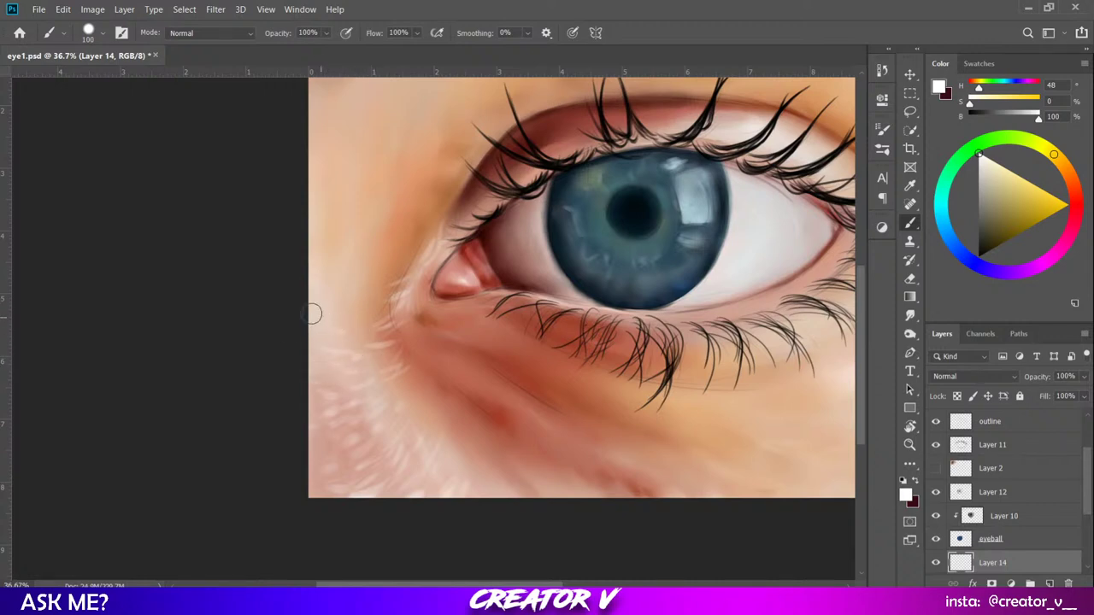
mouse_move(313, 314)
mouse_down()
mouse_move(381, 301)
mouse_move(364, 324)
mouse_move(395, 285)
mouse_move(338, 303)
mouse_move(365, 301)
mouse_move(398, 273)
mouse_move(337, 303)
mouse_move(366, 315)
mouse_move(359, 328)
mouse_move(377, 323)
mouse_move(326, 284)
mouse_move(363, 293)
mouse_move(317, 296)
mouse_move(342, 297)
mouse_move(297, 278)
mouse_move(319, 290)
mouse_move(359, 291)
mouse_up()
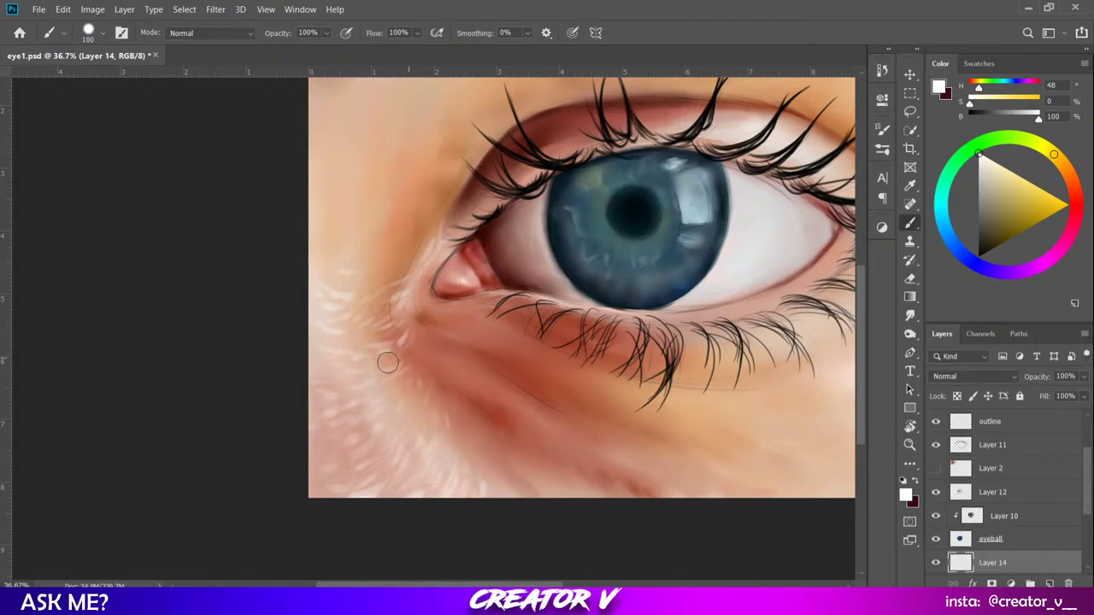
mouse_move(387, 362)
mouse_down()
mouse_move(417, 338)
mouse_move(373, 359)
mouse_up()
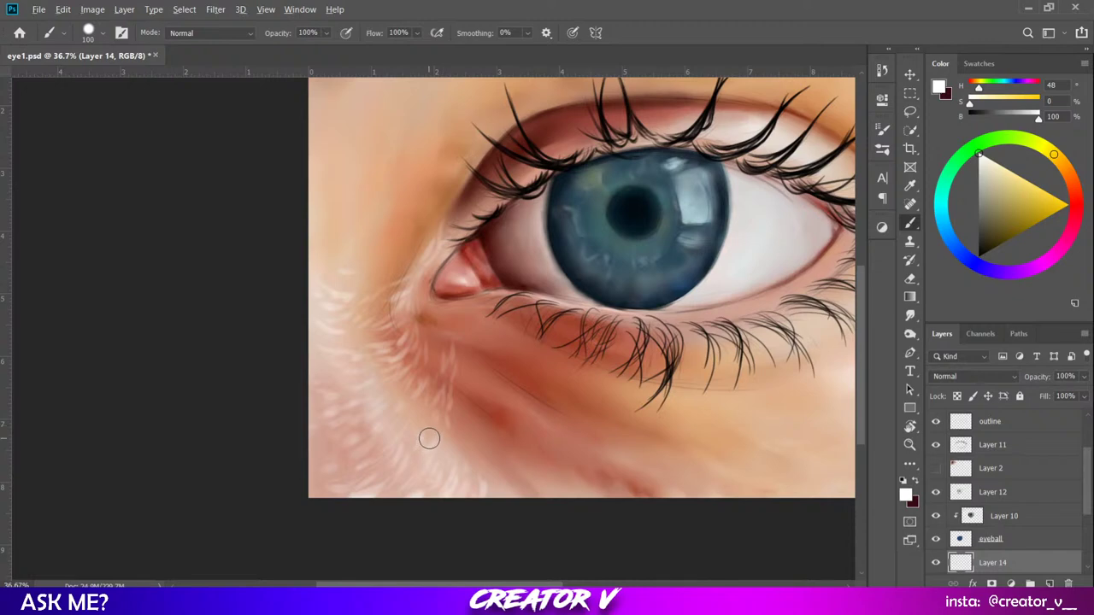
scroll(431, 442, down, 1)
scroll(432, 443, down, 2)
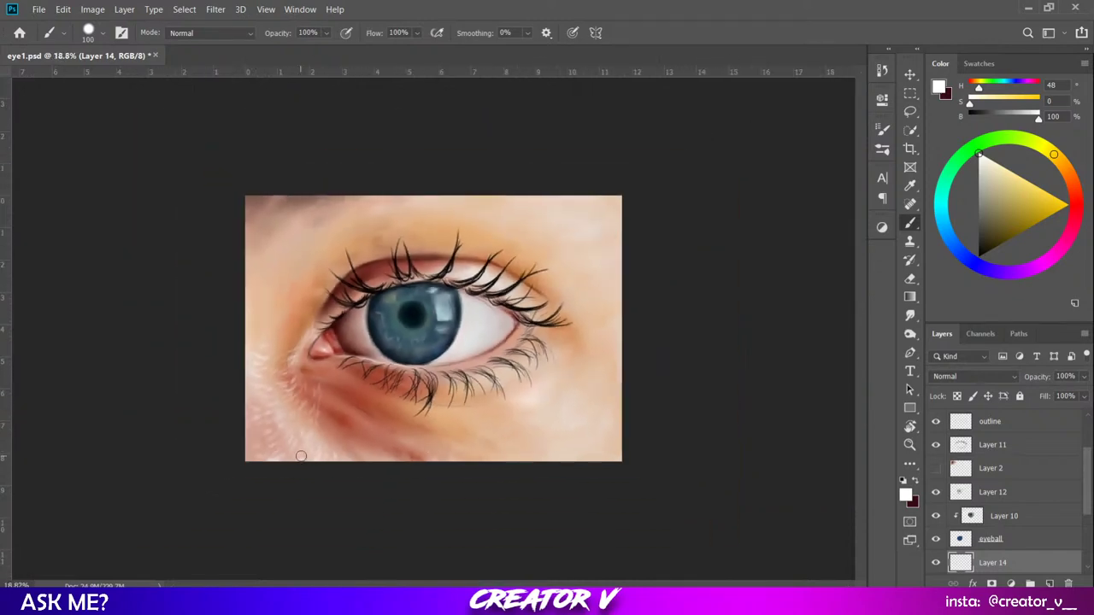
scroll(303, 441, up, 1)
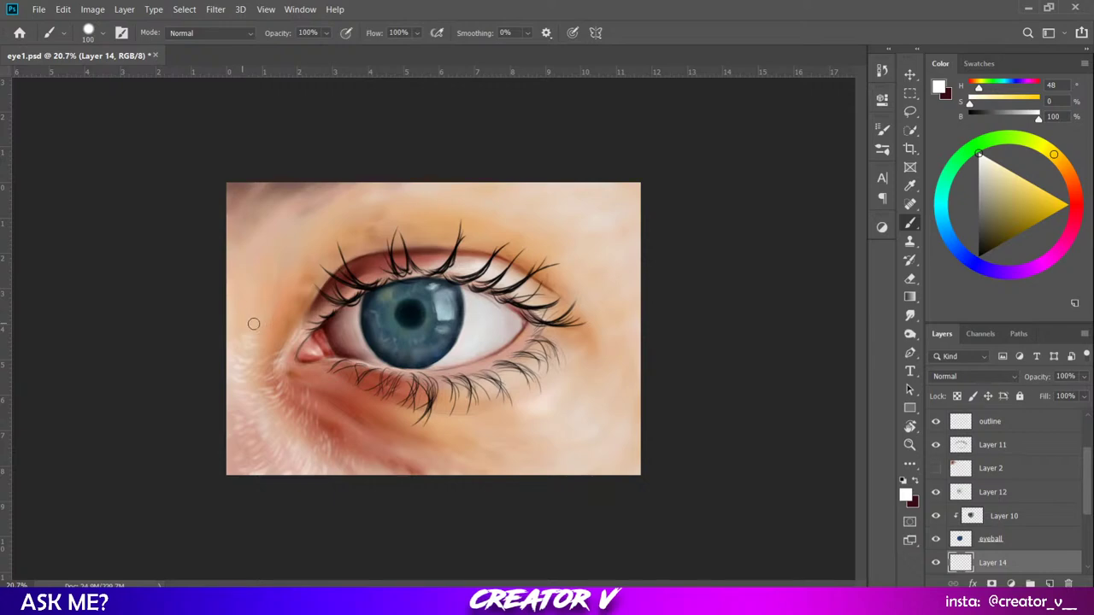
Paint short white texture strokes at 100 px along the red fold below the inner eye corner, continuing under the lower lashes.
key(ctrl+shift+e)
key(ctrl+z)
key(ctrl+plus)
key(ctrl+plus)
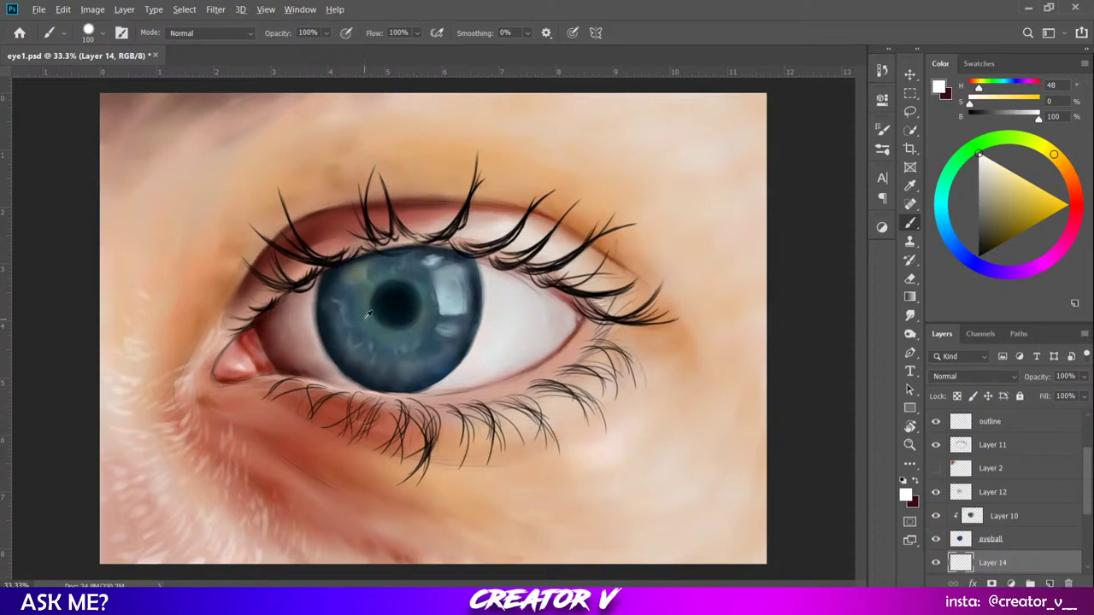
scroll(410, 337, up, 1)
scroll(410, 337, left, 5)
scroll(499, 300, down, 3)
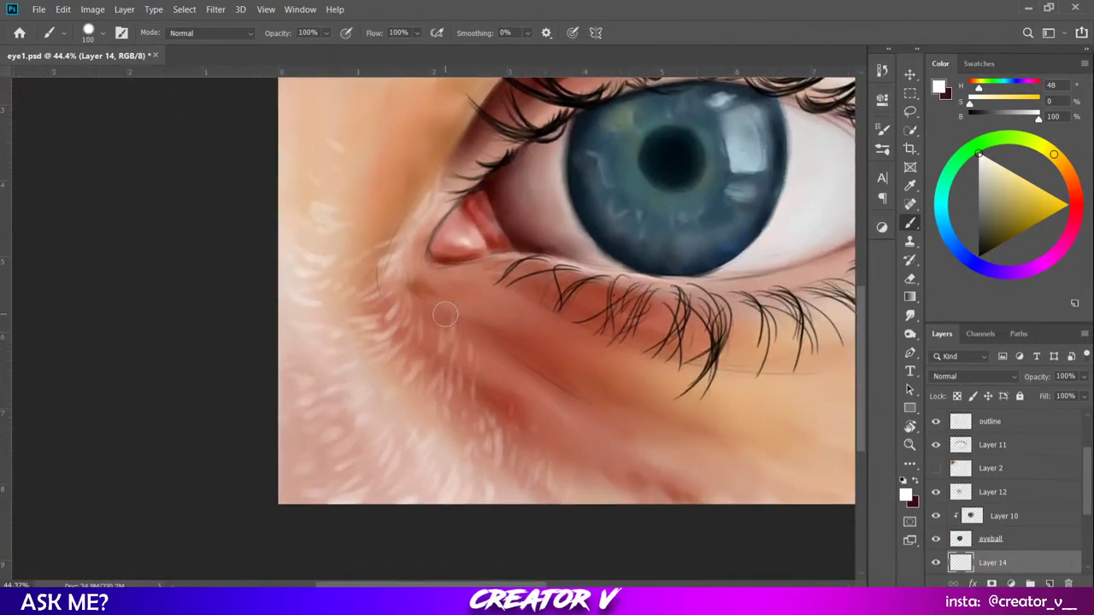
scroll(447, 312, down, 2)
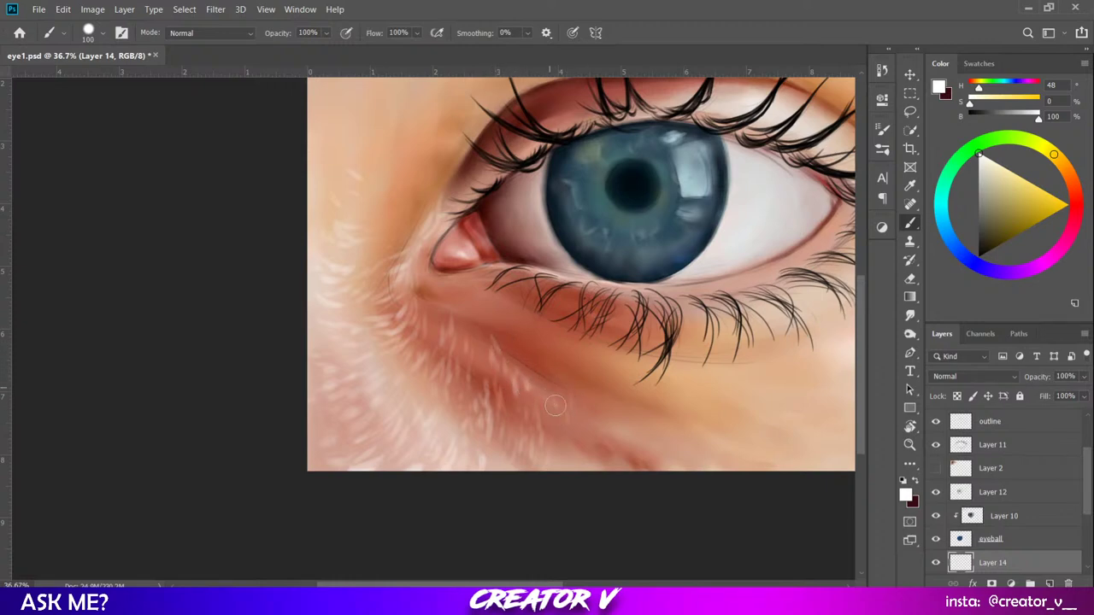
mouse_move(588, 400)
mouse_down()
mouse_move(589, 427)
mouse_move(604, 427)
mouse_up()
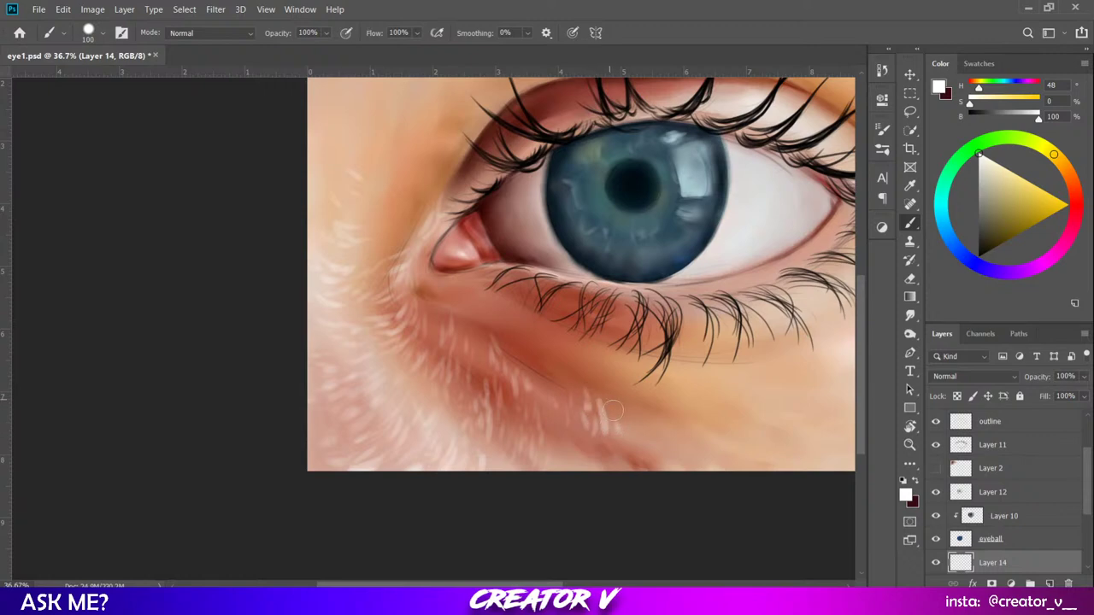
Add white strokes to the reddish skin between the fold and the lower lashes, undoing the unwanted ones.
drag(564, 383, 554, 359)
key(ctrl+z)
key(ctrl+z)
key(ctrl+z)
key(ctrl+z)
key(ctrl+z)
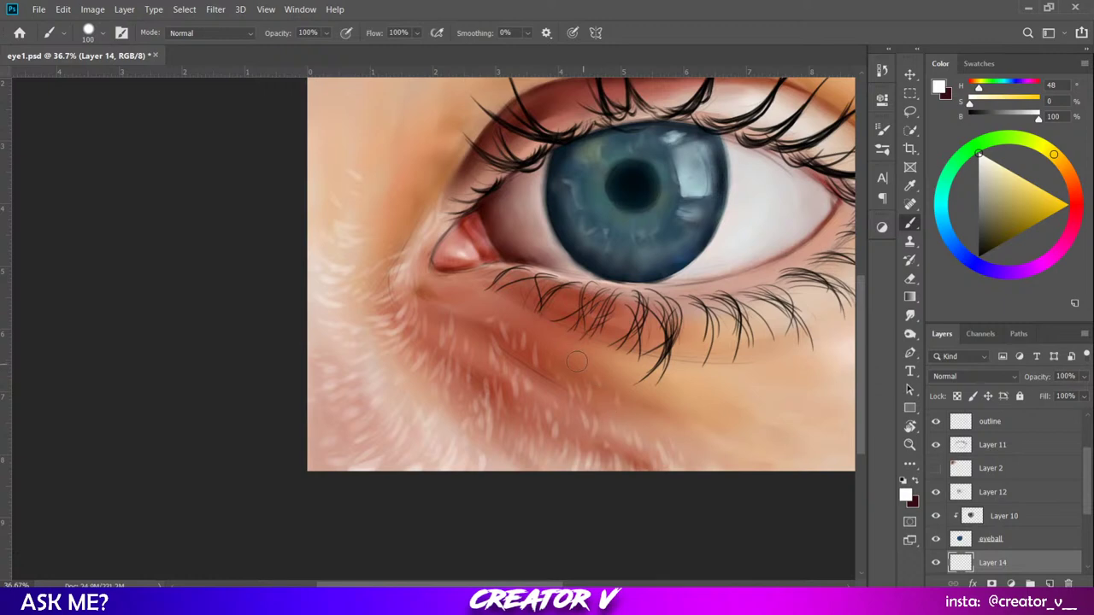
Reduce the brush to 70 px and paint fine white strokes on the skin below the outer lower lashes.
click(615, 413)
key(bracketleft)
key(bracketleft)
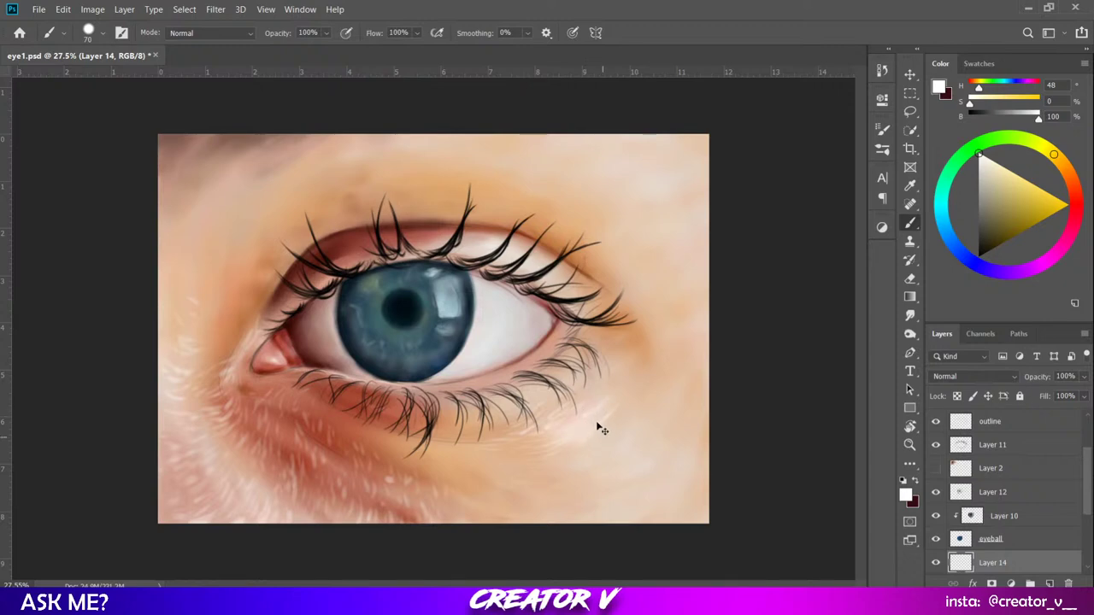
Paint fine white hair strokes on the skin below the eye on Layer 14, using a size 90 brush.
key(z)
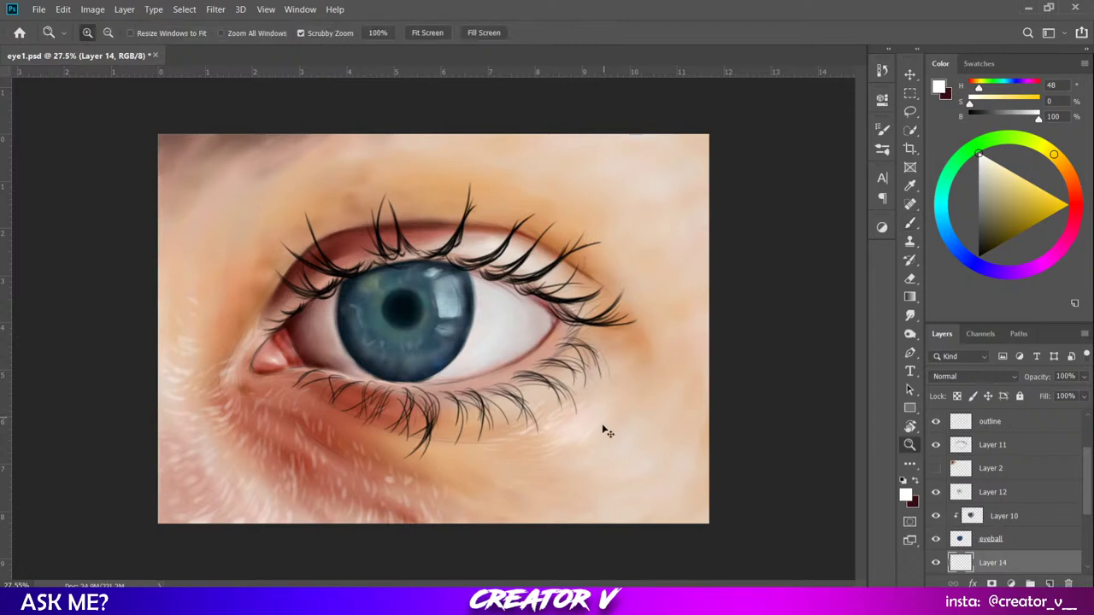
key(b)
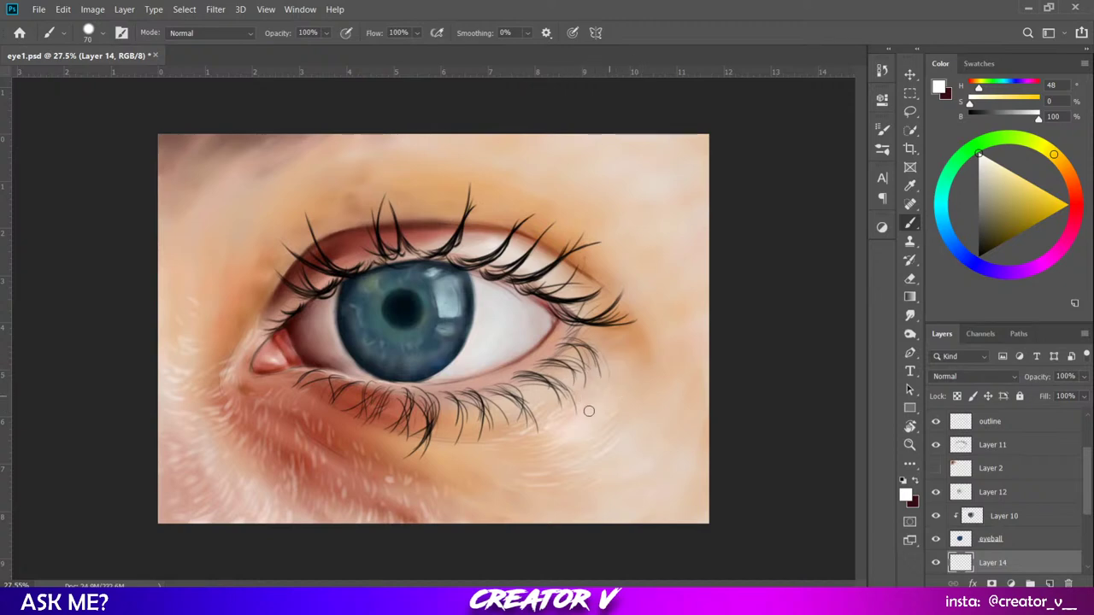
key(bracketright)
key(bracketright)
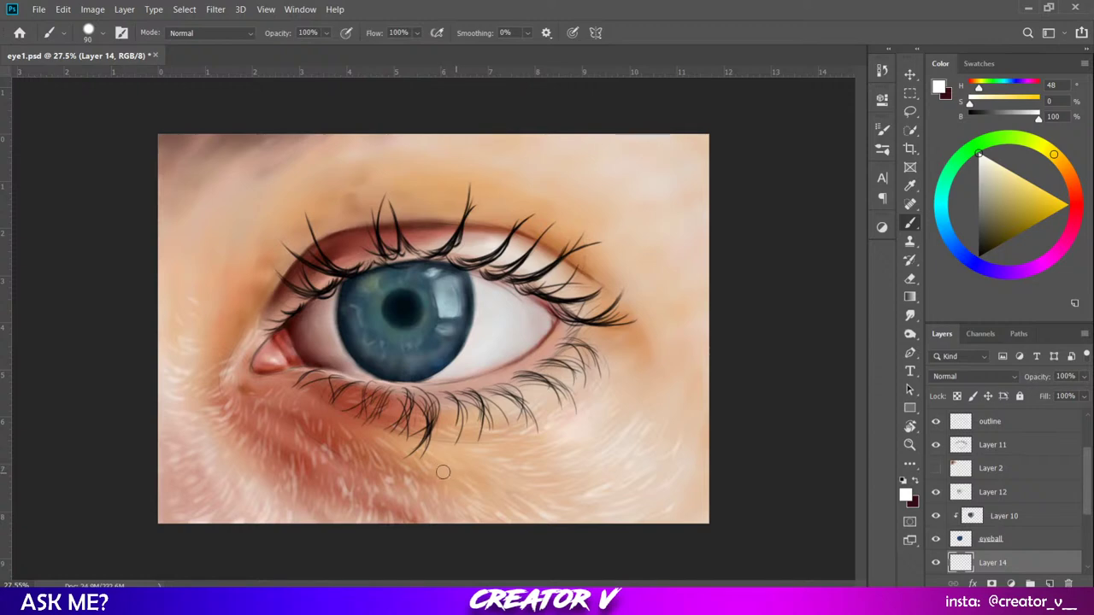
scroll(553, 392, down, 3)
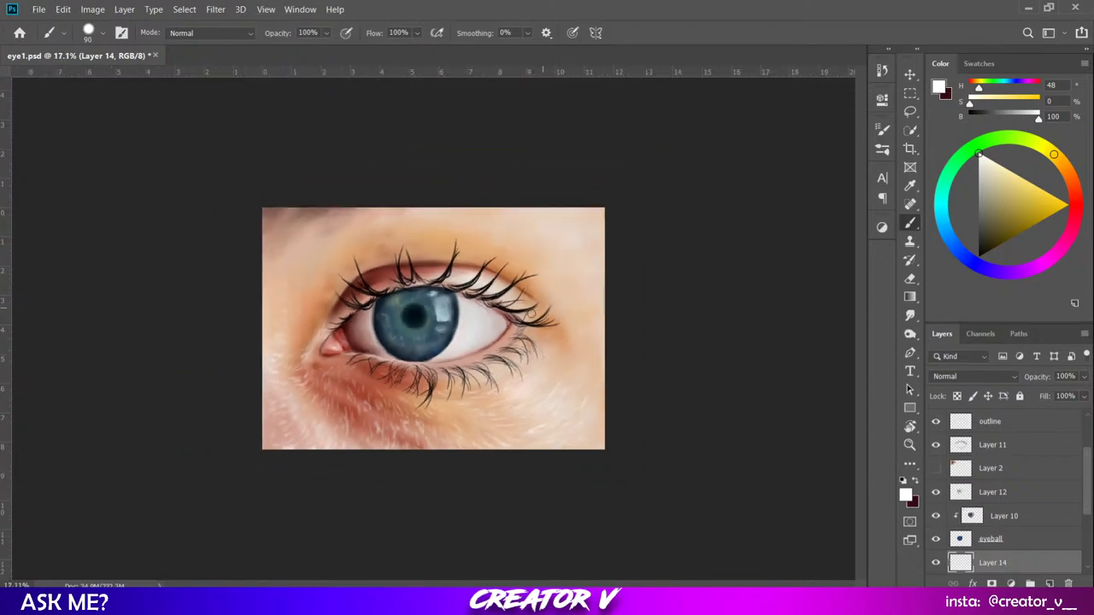
Paint fine white hair strokes over the remaining skin beside and above the eye on Layer 14.
key(ctrl+shift+e)
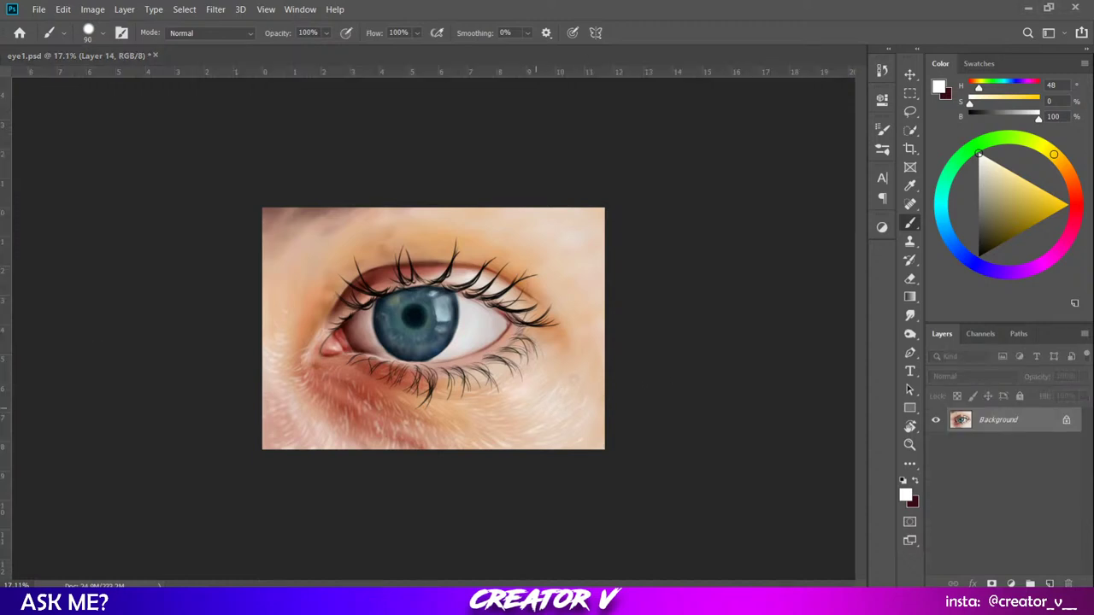
key(ctrl+z)
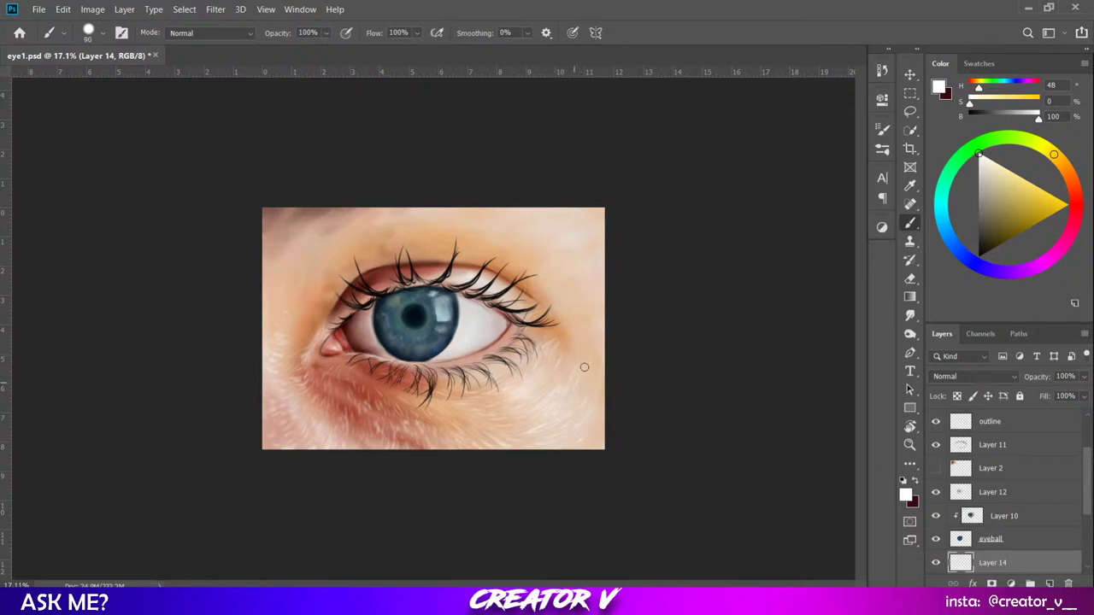
drag(599, 363, 596, 396)
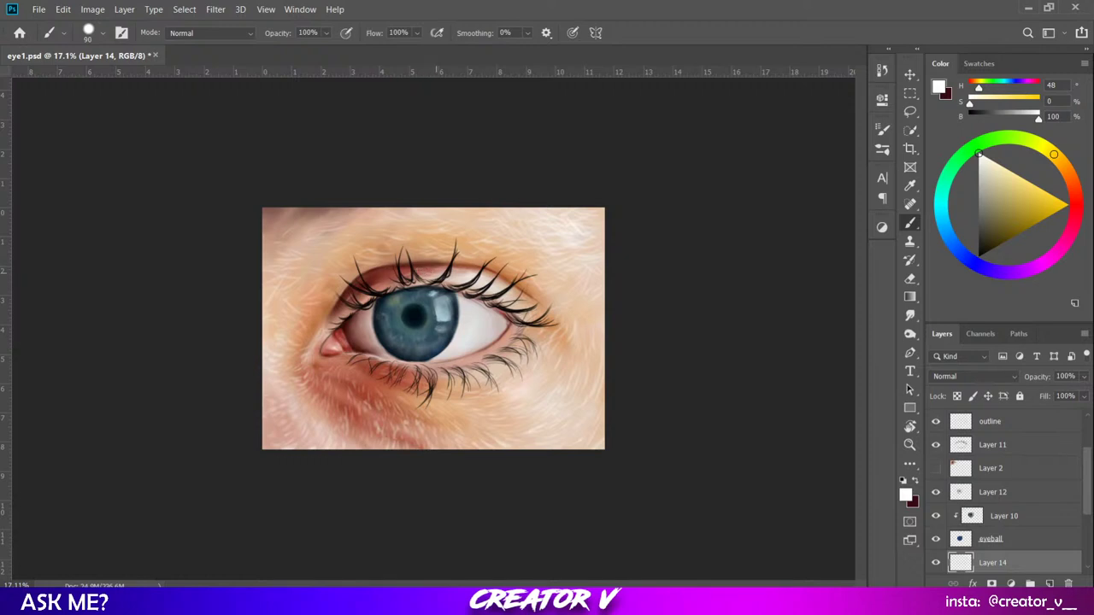
scroll(461, 236, up, 2)
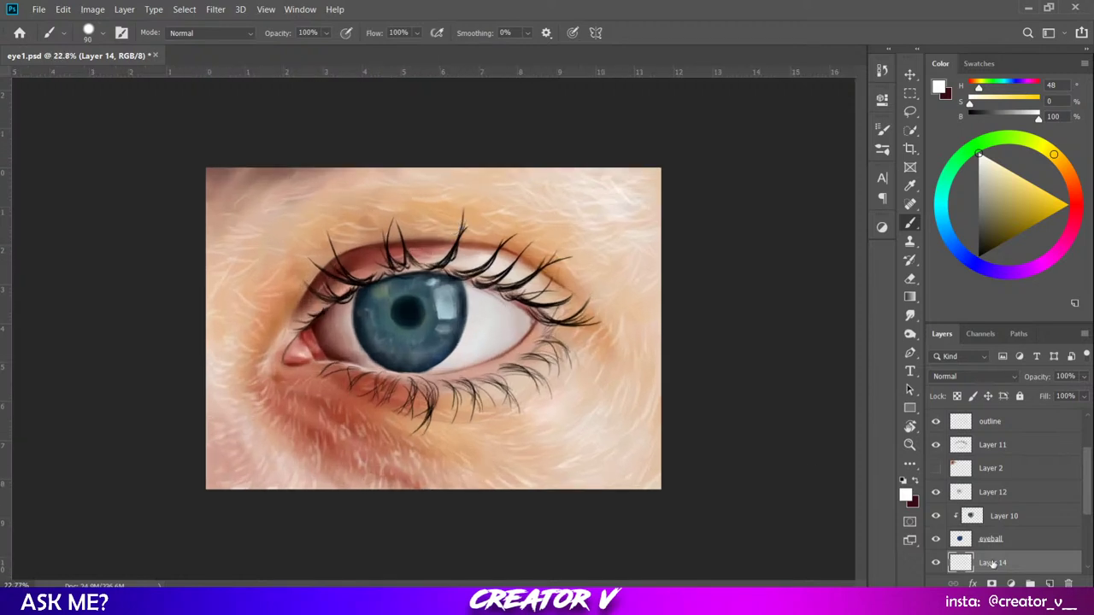
Duplicate Layer 14 and hide the original layer.
scroll(1029, 564, down, 2)
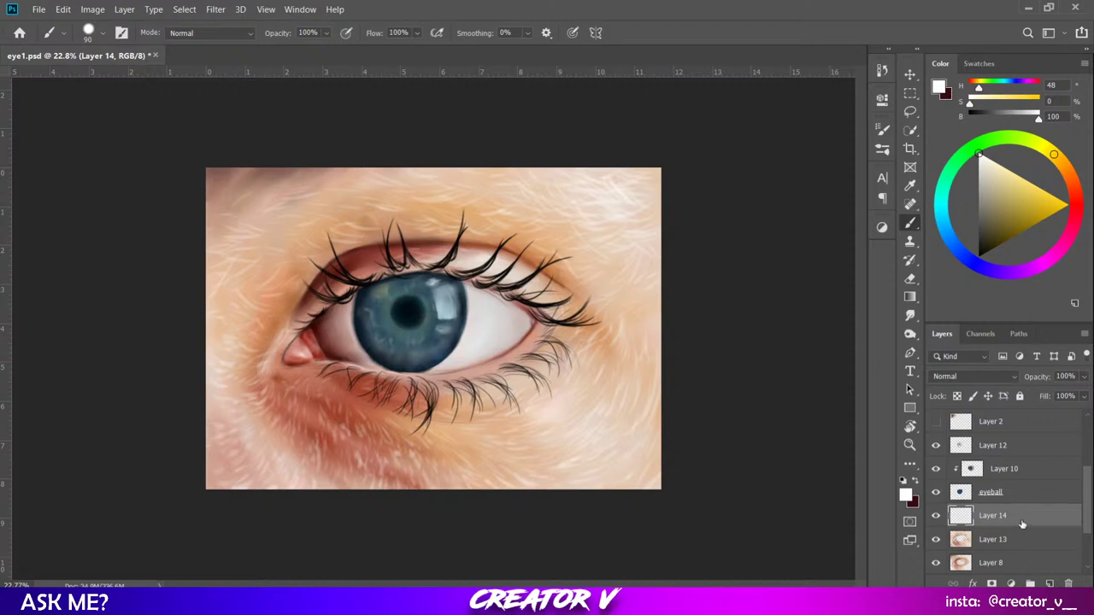
key(ctrl+j)
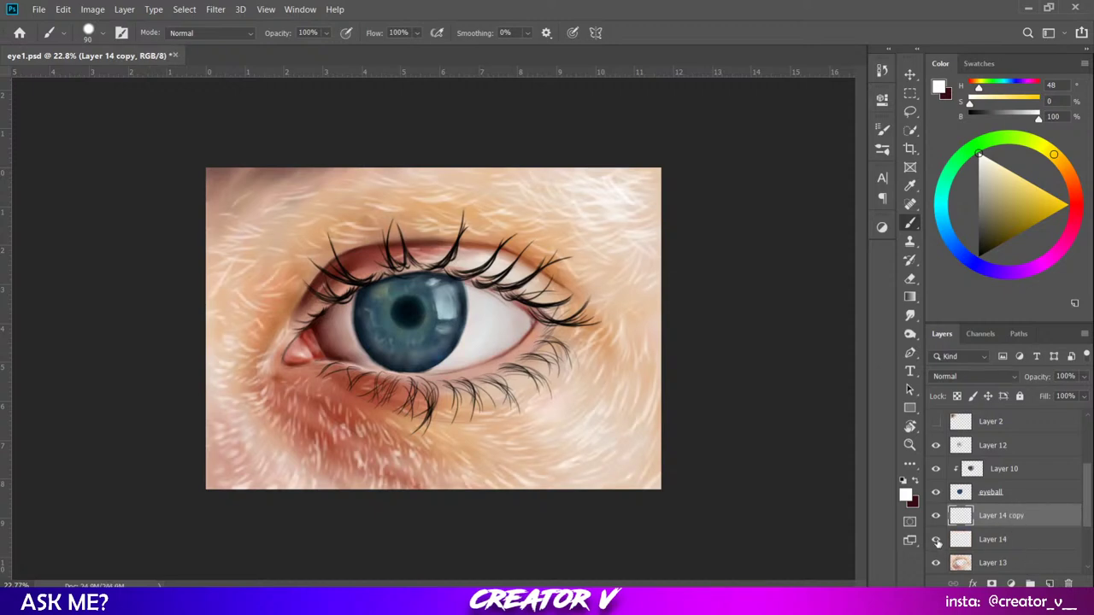
click(936, 541)
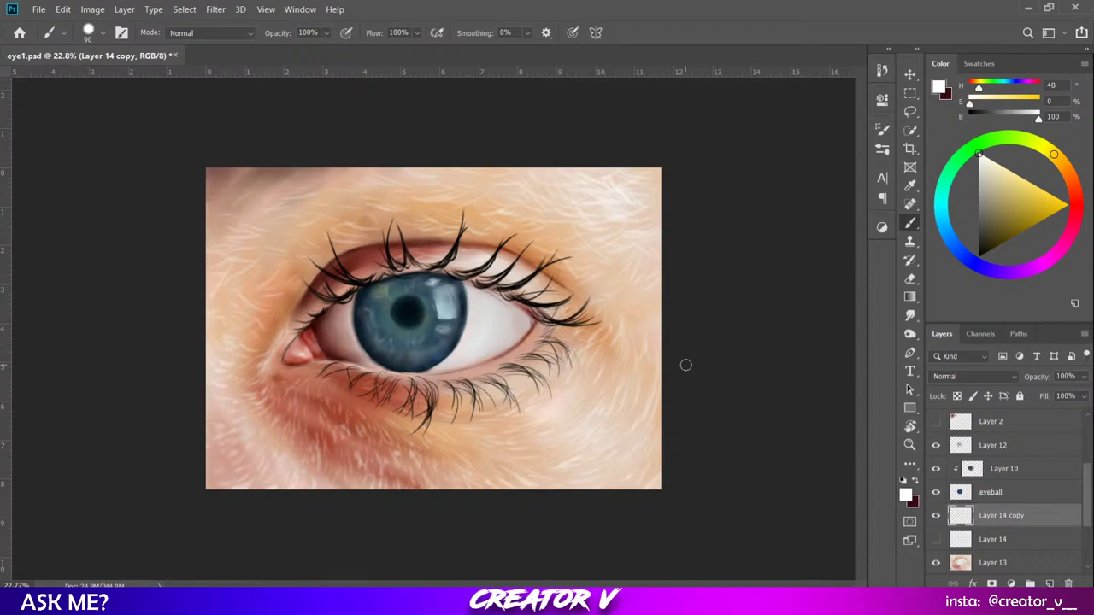
scroll(688, 366, down, 2)
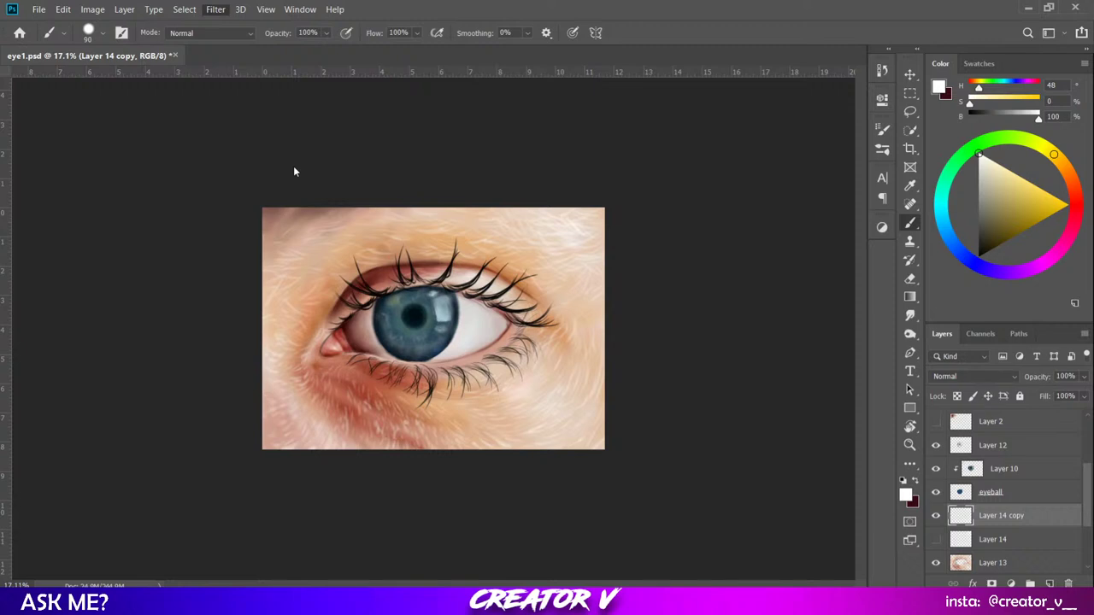
key(space)
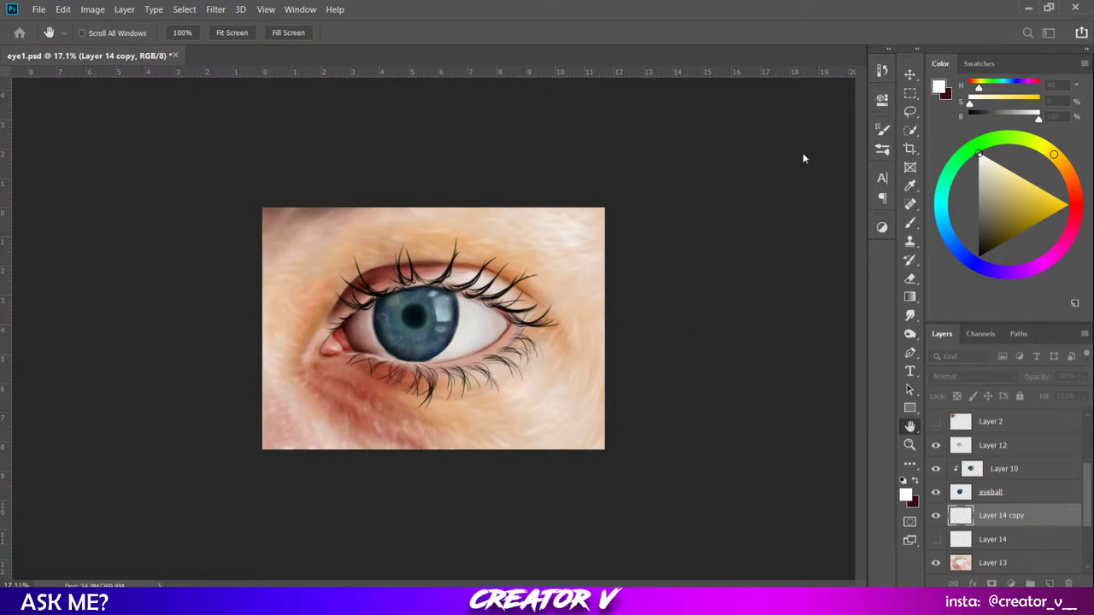
key(space)
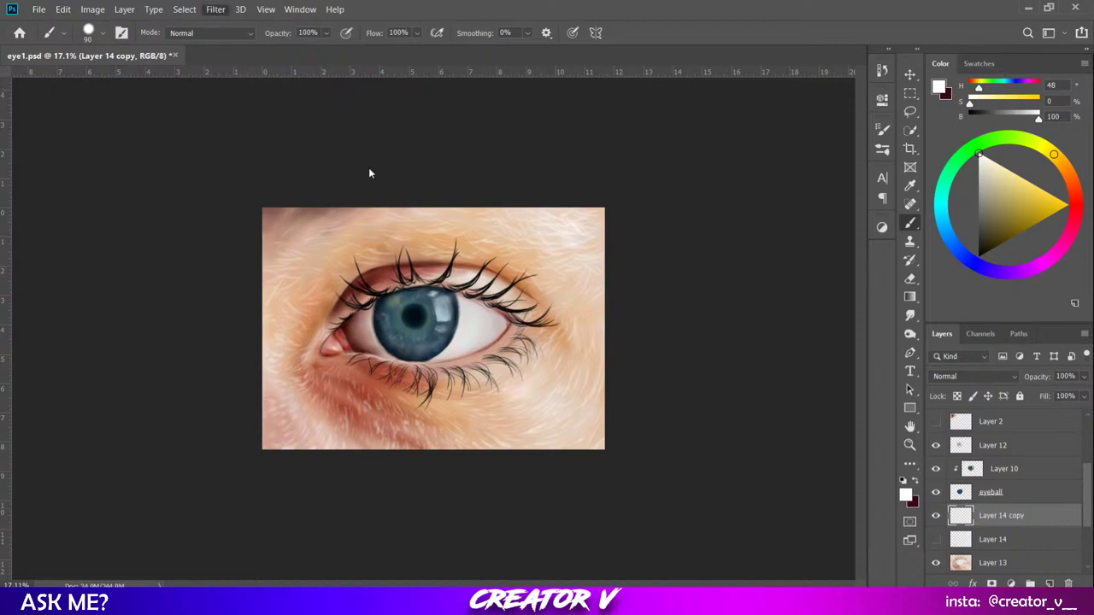
key(space)
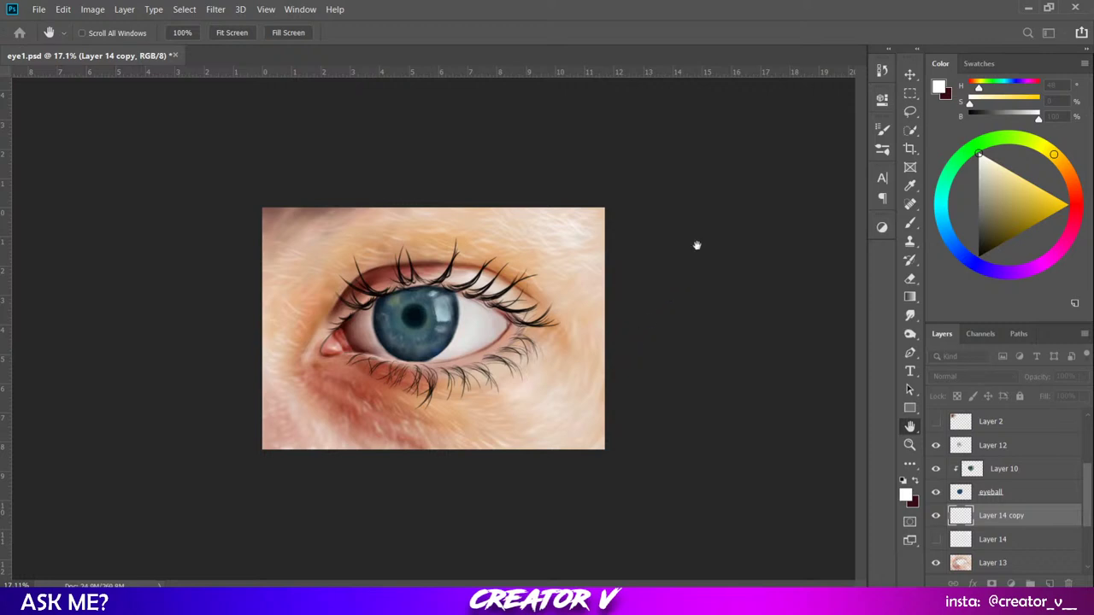
key(b)
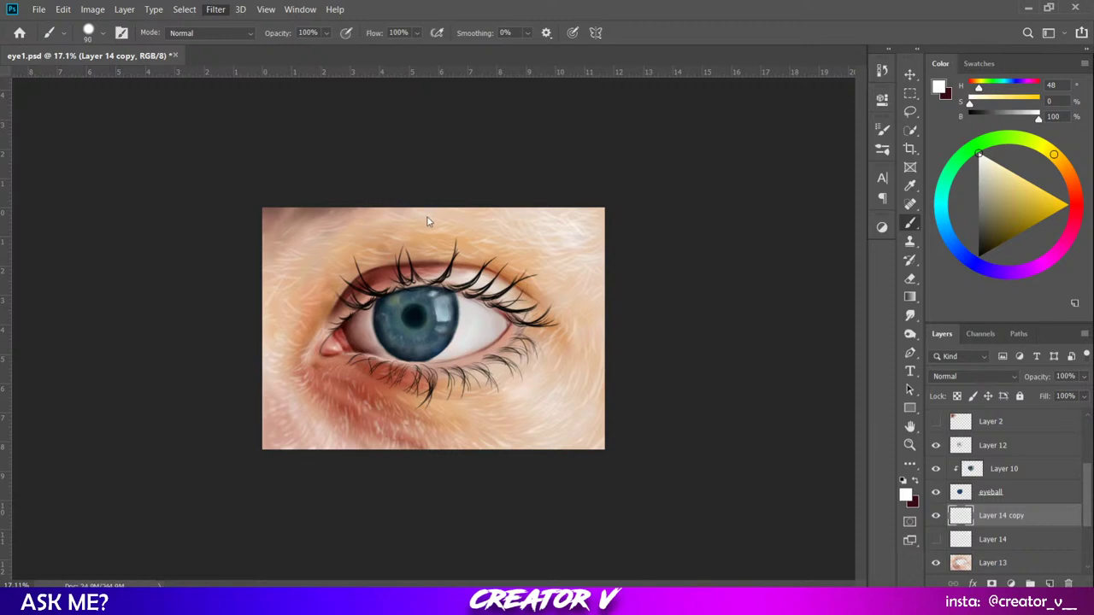
Apply a filter to Layer 14 copy that softens the white hair strokes into the skin.
key(space)
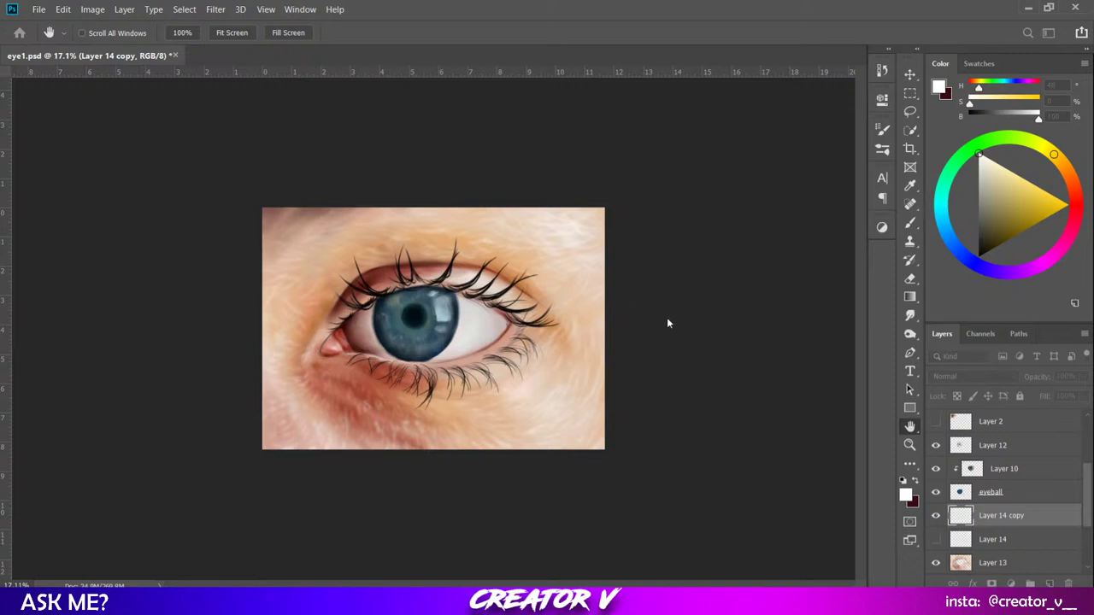
key(ctrl+z)
key(b)
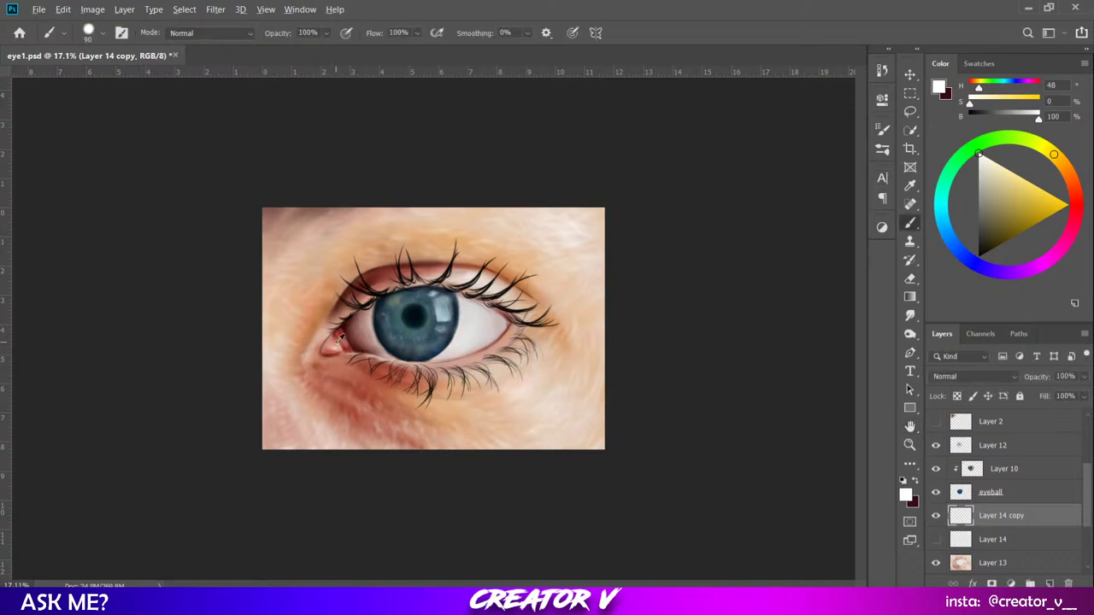
Examine the softened skin strokes and the iris, both up close and from a distance.
key(ctrl+plus)
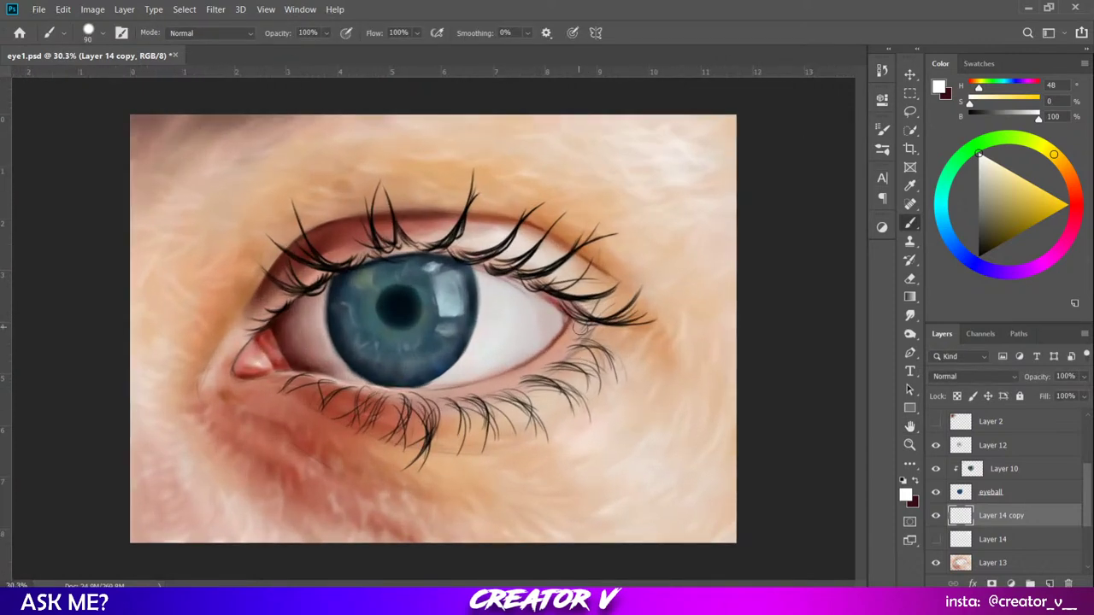
key(ctrl+minus)
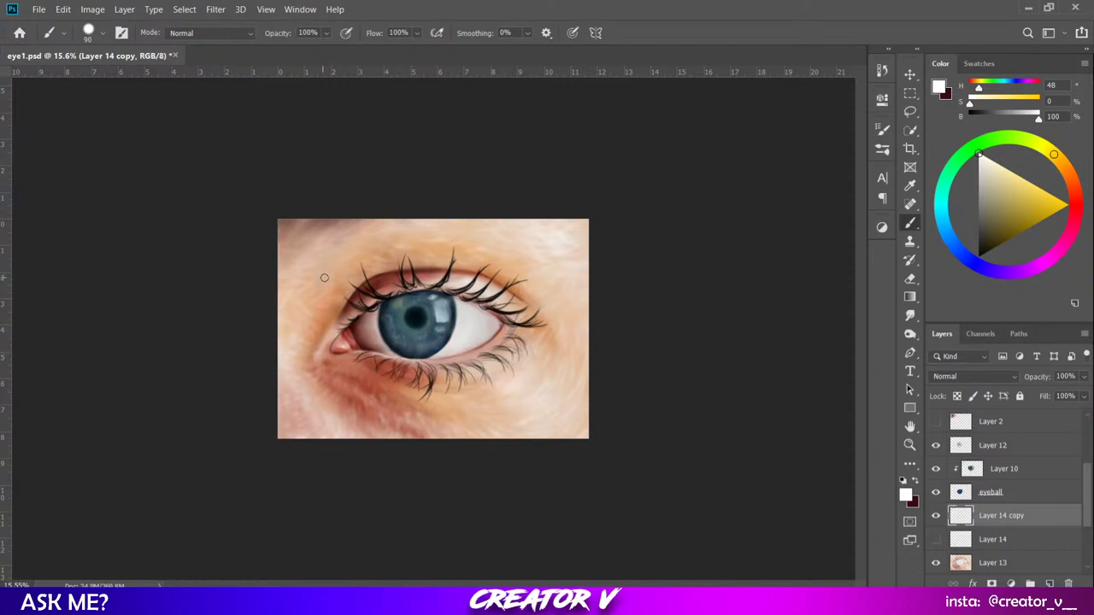
alt+scroll(298, 266, up, 1)
alt+scroll(319, 280, up, 2)
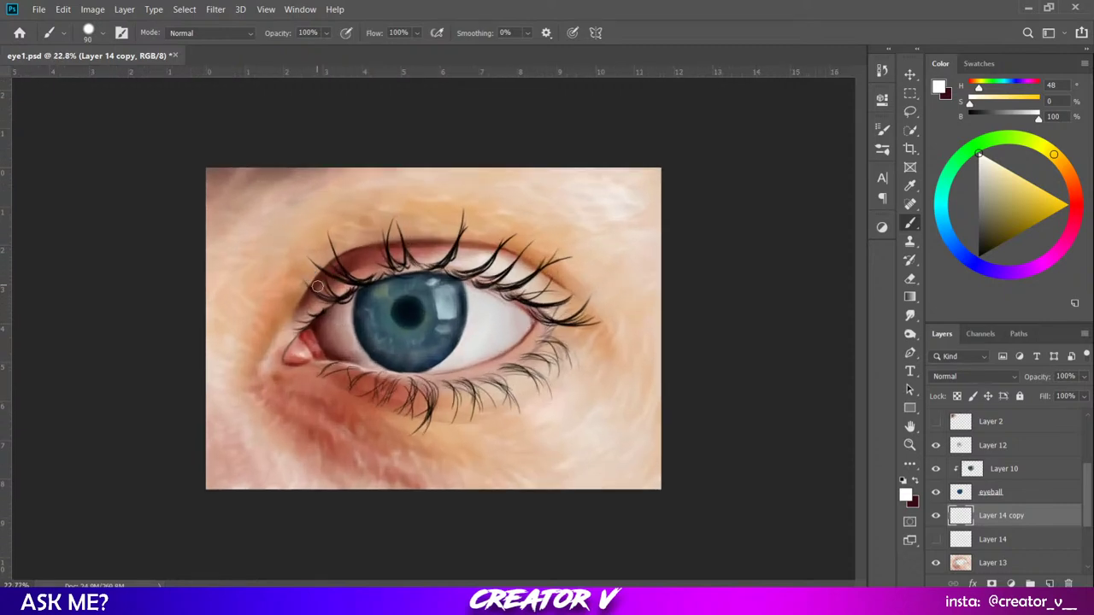
alt+scroll(367, 291, down, 3)
alt+scroll(369, 311, up, 1)
alt+scroll(368, 311, up, 10)
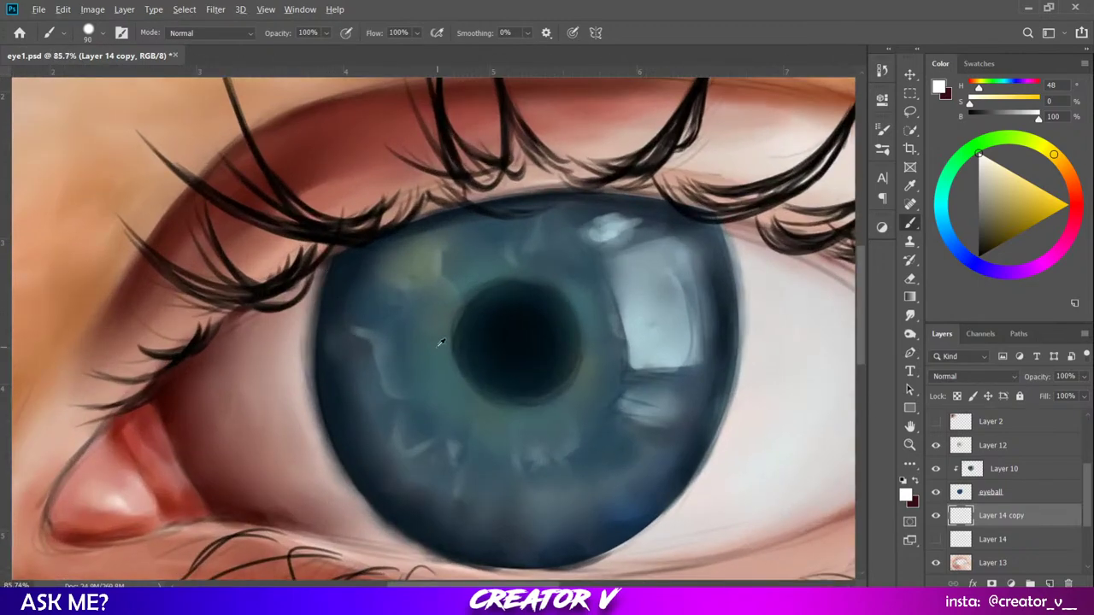
alt+scroll(441, 341, down, 2)
key(ctrl+shift+e)
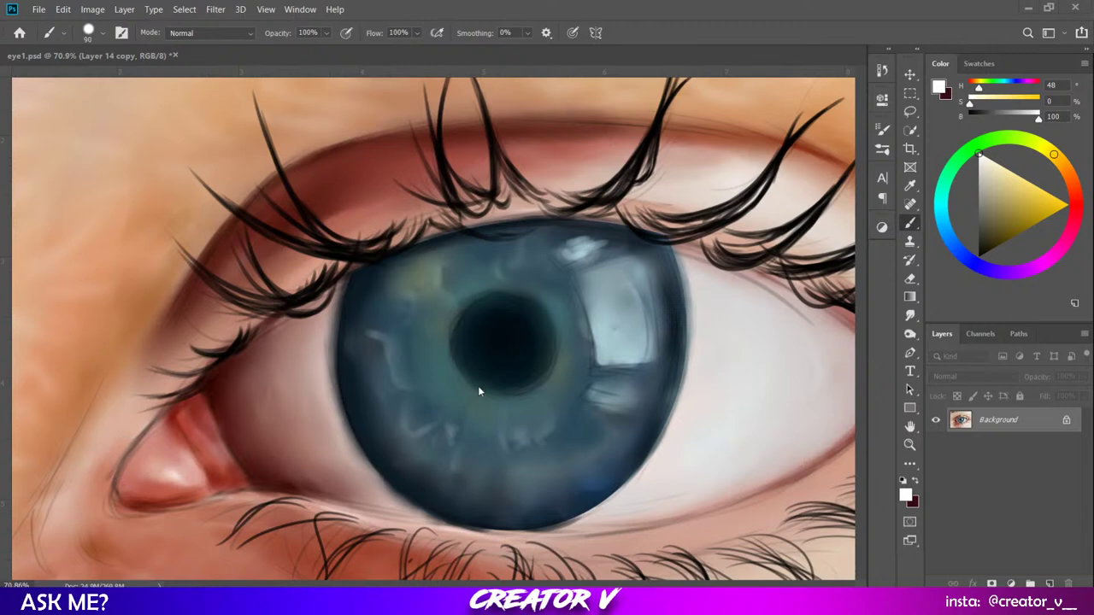
scroll(477, 386, down, 1)
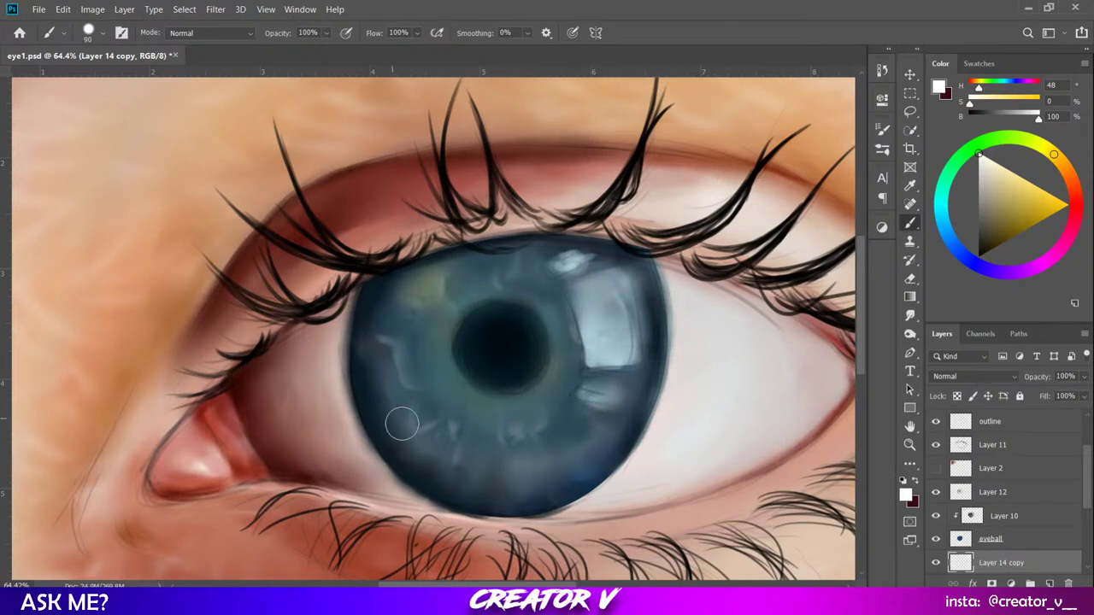
Select Layer 12 through the iris and add a new empty layer directly above it.
key(v)
click(562, 427)
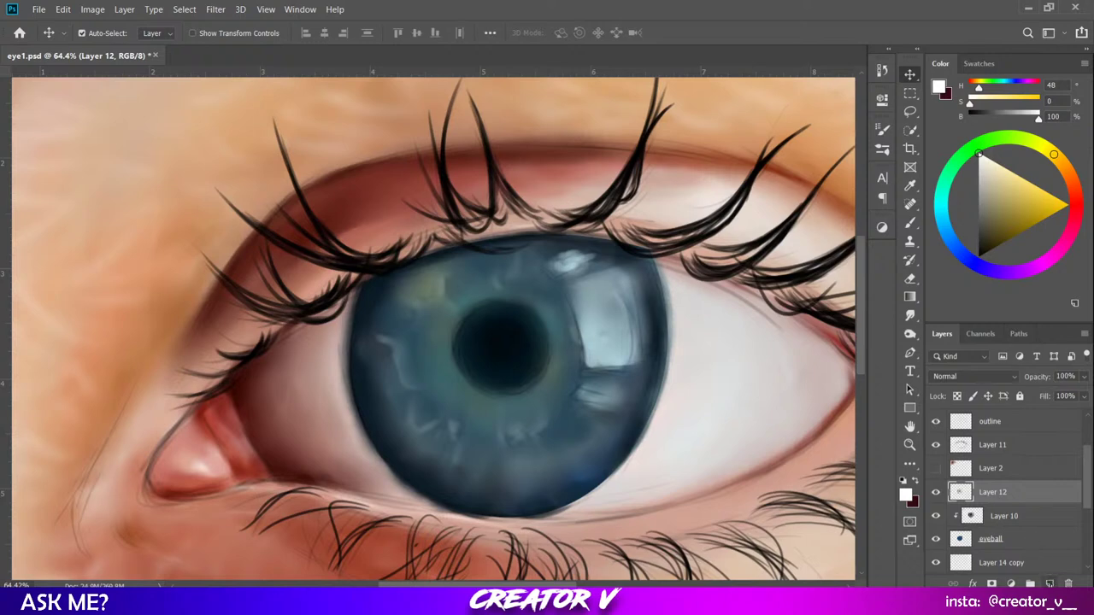
click(1049, 584)
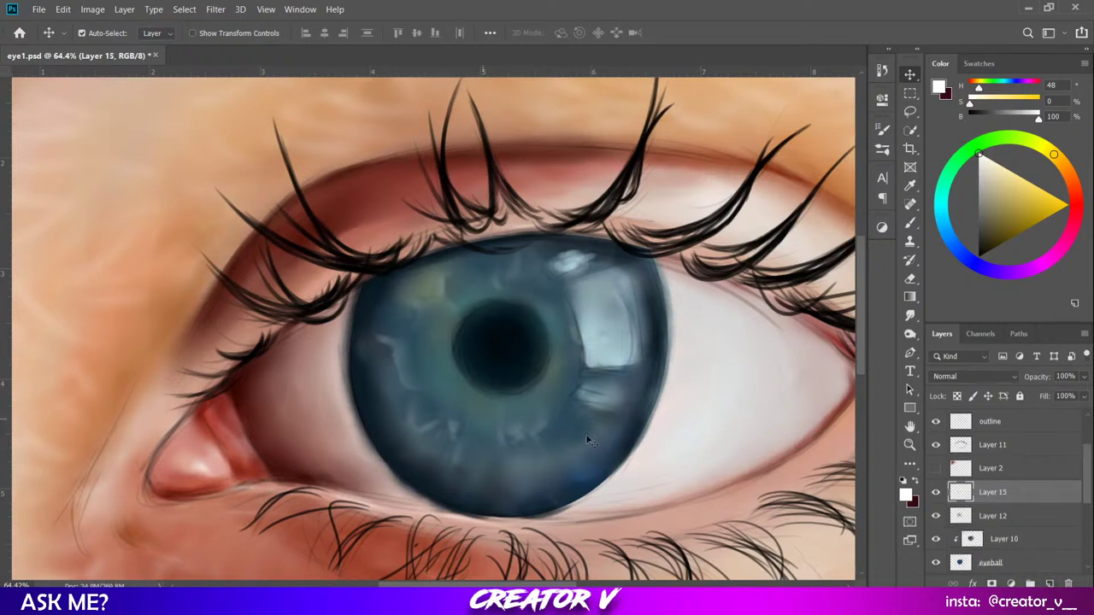
click(1036, 540)
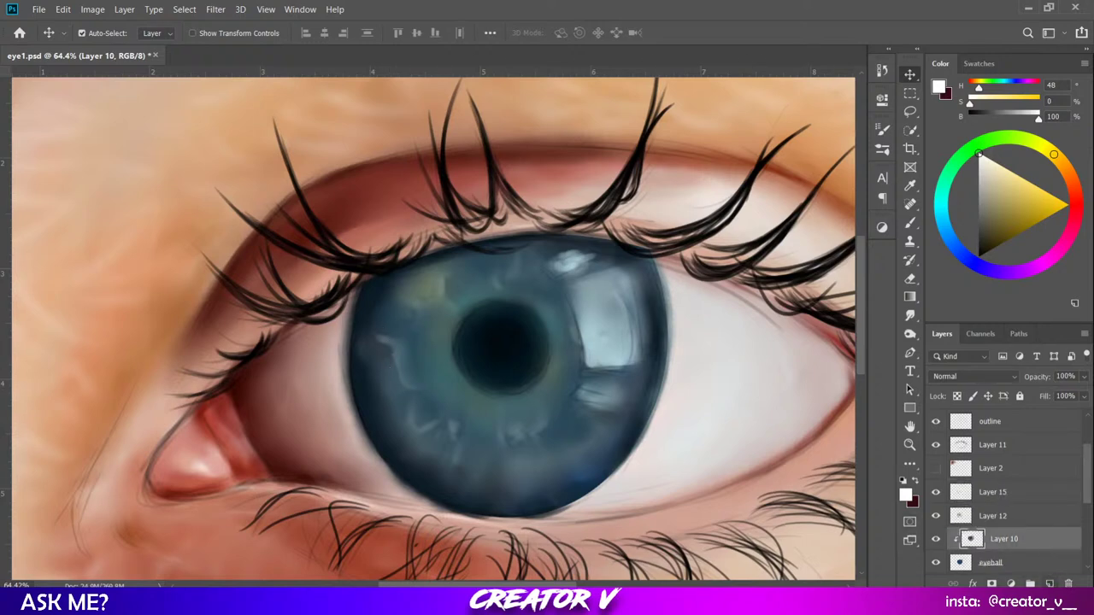
click(1049, 584)
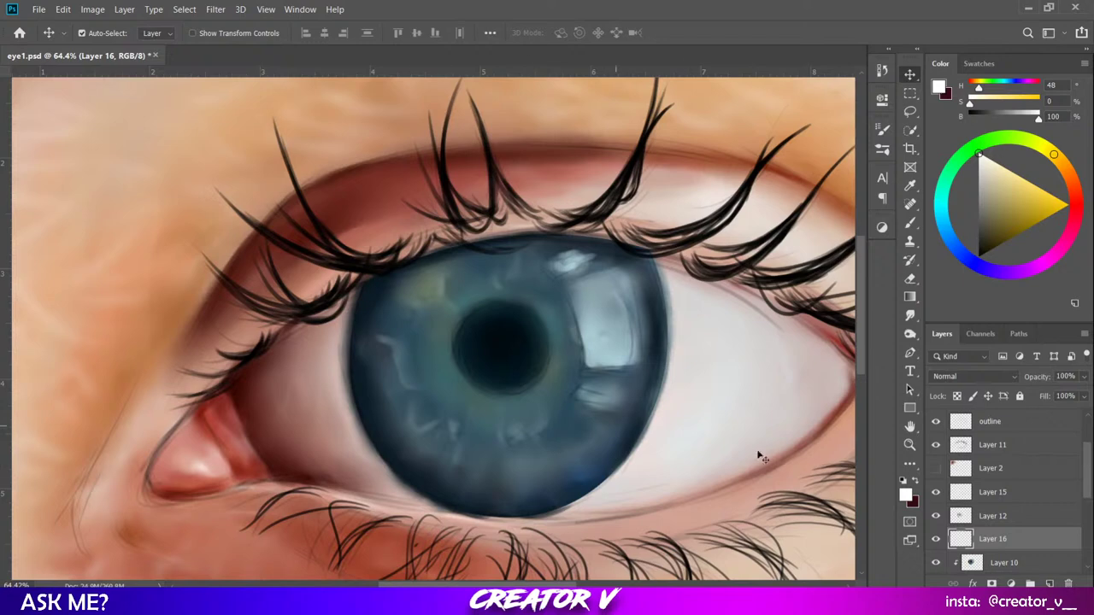
key(Delete)
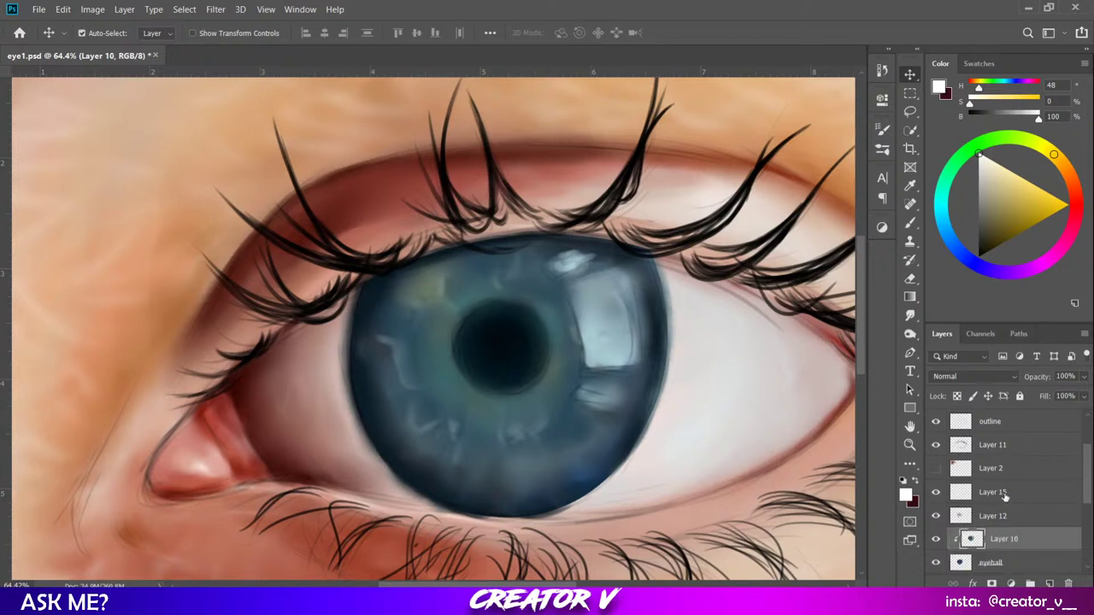
click(1002, 498)
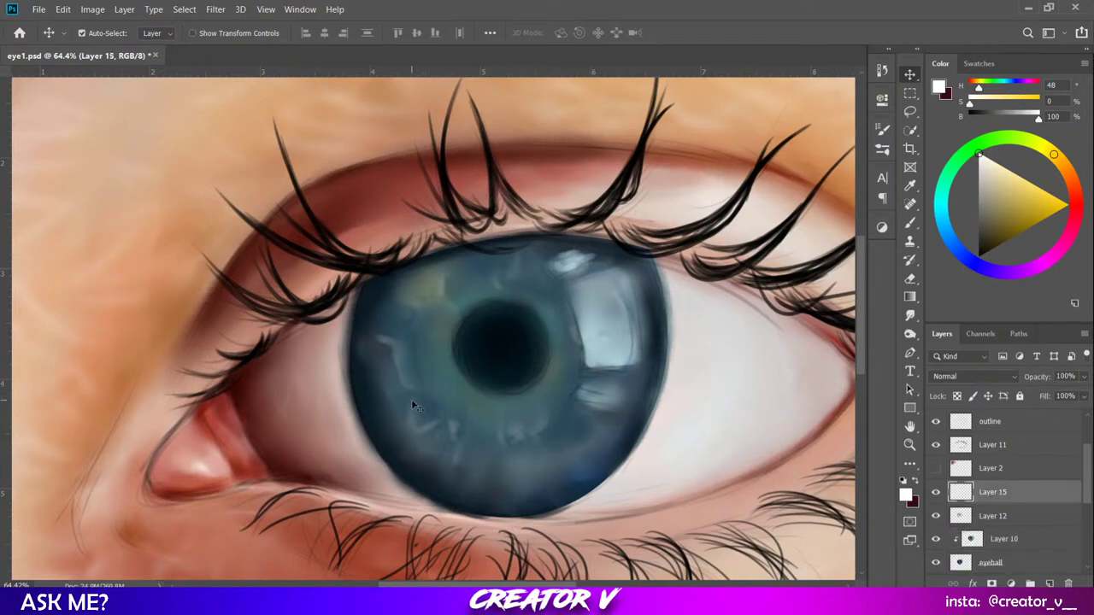
Set the brush colour to a pale cream with hue 52, saturation 14 and brightness 91.
key(b)
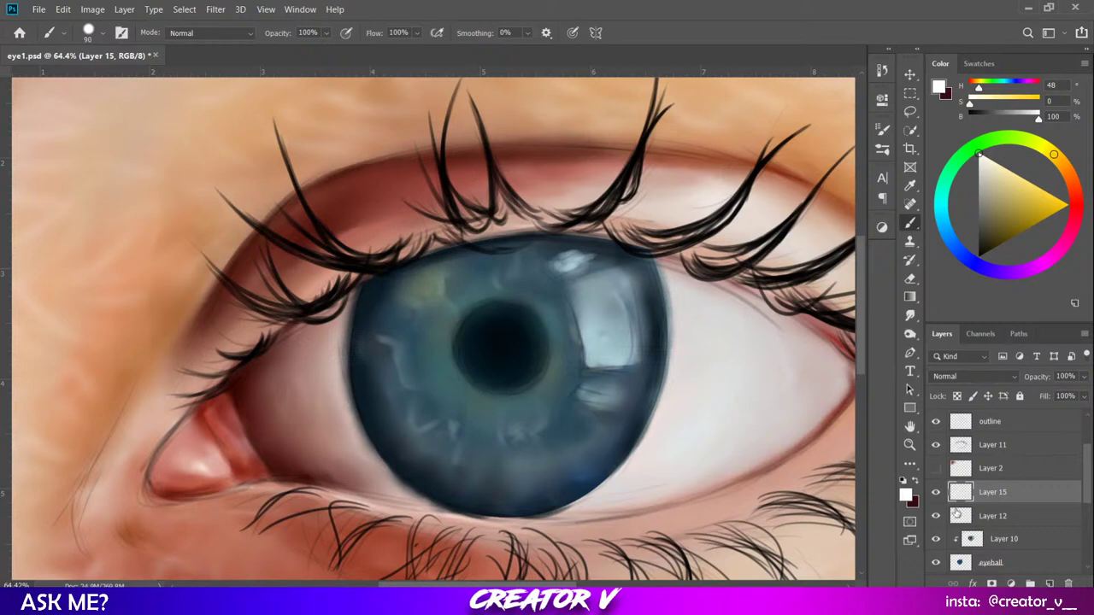
alt+click(58, 459)
alt+click(59, 460)
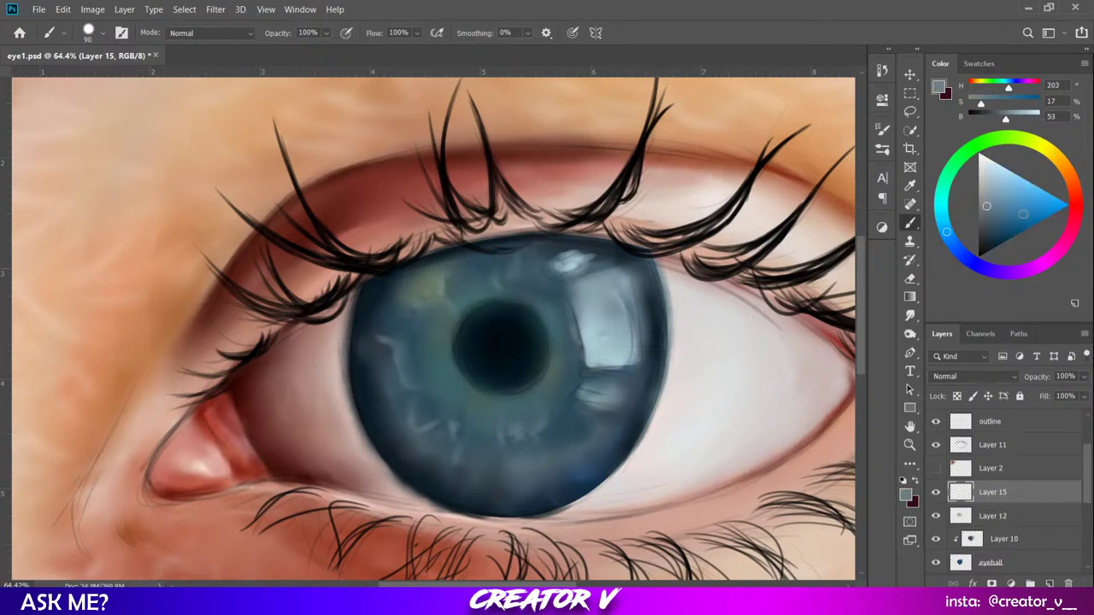
alt+click(89, 419)
alt+click(90, 420)
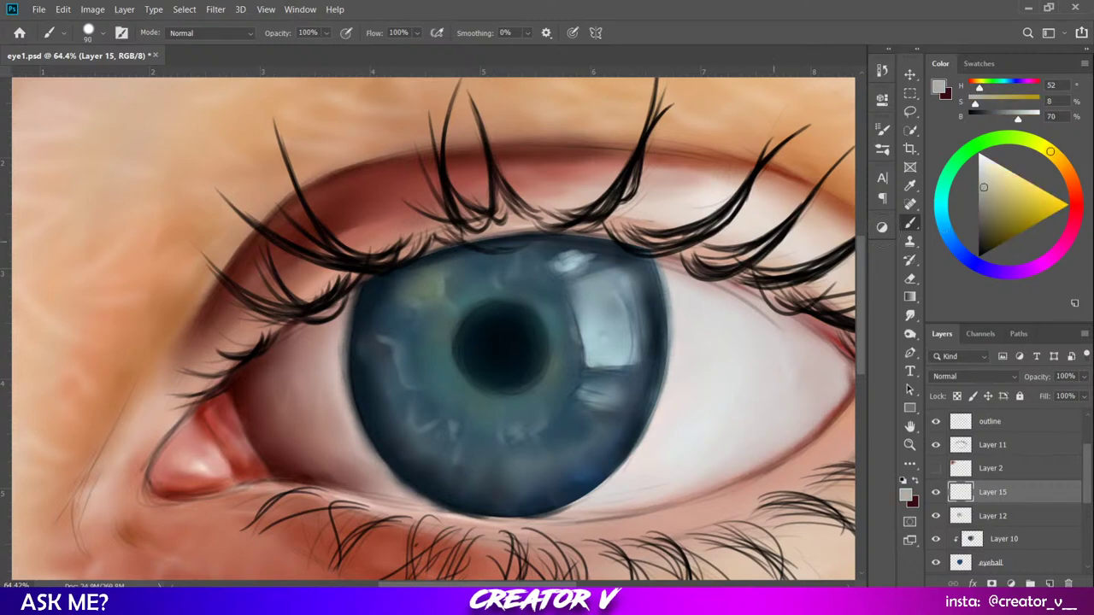
drag(982, 182, 989, 169)
Paint thin branching cream fibres from the upper-left part of the iris down its left side with a 35 px brush.
key(bracketleft)
key(bracketleft)
key(bracketleft)
key(bracketleft)
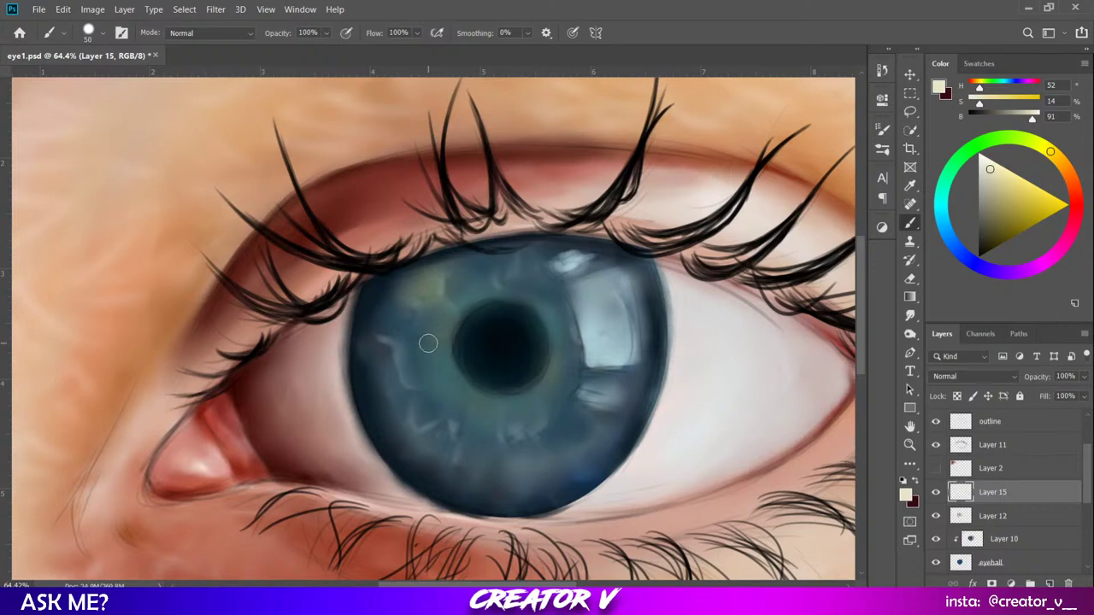
key(bracketleft)
key(bracketleft)
key(bracketleft)
drag(409, 335, 397, 341)
drag(420, 330, 441, 334)
drag(373, 338, 393, 340)
drag(408, 336, 417, 321)
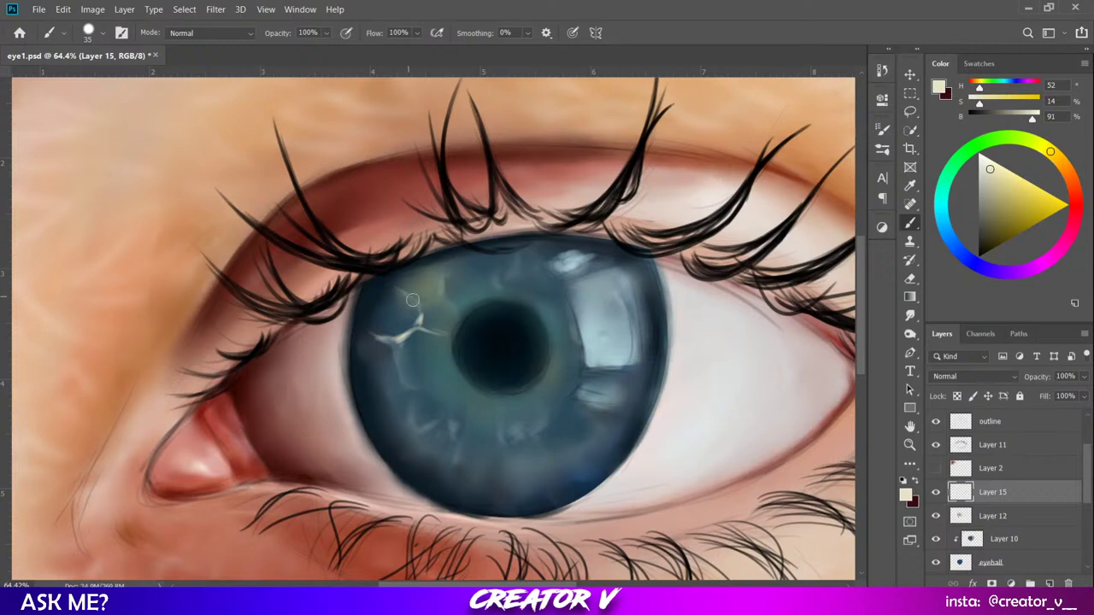
mouse_move(394, 289)
mouse_down()
mouse_move(441, 296)
mouse_move(417, 305)
mouse_move(393, 291)
mouse_move(436, 300)
mouse_move(443, 287)
mouse_move(465, 316)
mouse_move(443, 283)
mouse_up()
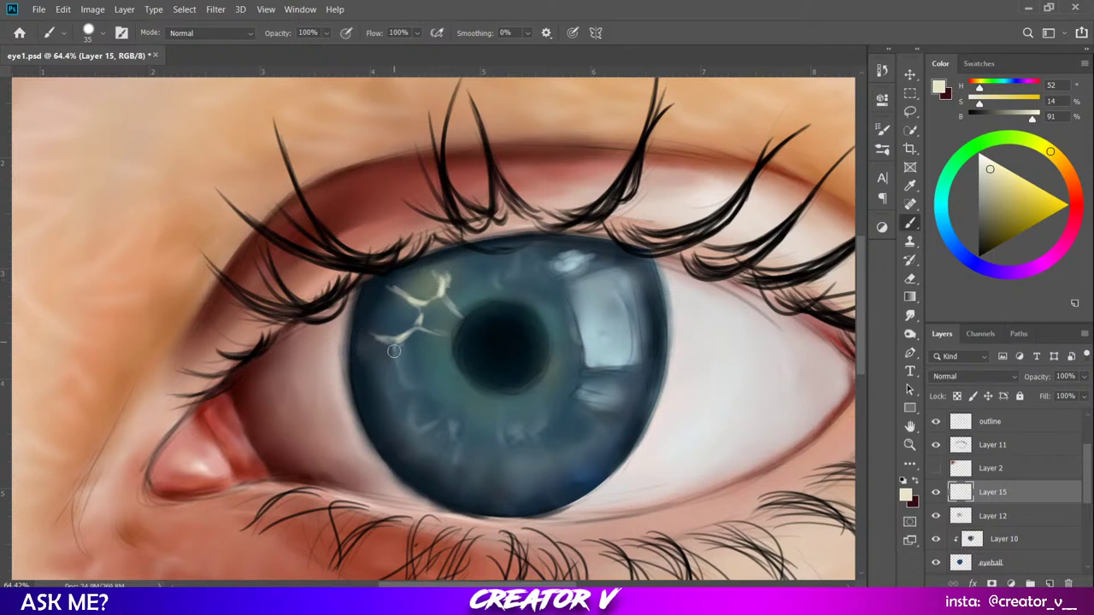
mouse_move(390, 350)
mouse_down()
mouse_move(438, 374)
mouse_move(394, 382)
mouse_move(404, 376)
mouse_move(432, 380)
mouse_move(394, 402)
mouse_move(421, 398)
mouse_move(389, 405)
mouse_move(433, 391)
mouse_move(387, 411)
mouse_move(396, 409)
mouse_move(383, 400)
mouse_move(416, 398)
mouse_move(430, 382)
mouse_move(415, 377)
mouse_move(438, 370)
mouse_move(411, 402)
mouse_up()
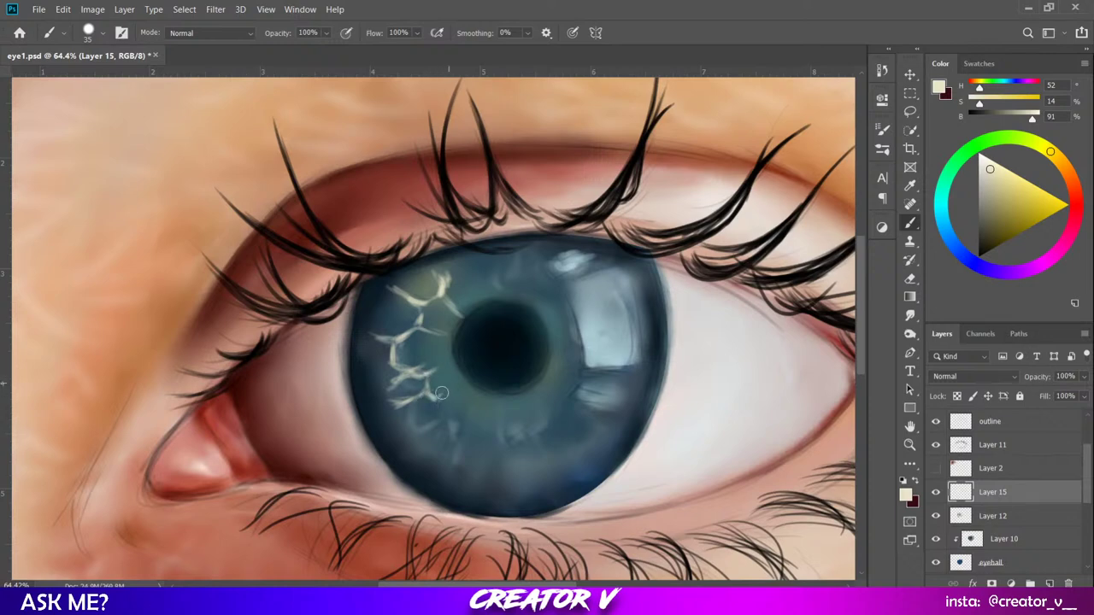
Continue the branching cream fibres along the lower part of the iris below the pupil, ending near its lower-right reflection.
mouse_move(434, 412)
mouse_down()
mouse_move(422, 417)
mouse_move(441, 399)
mouse_move(426, 424)
mouse_move(427, 412)
mouse_move(438, 417)
mouse_move(437, 449)
mouse_up()
mouse_move(435, 416)
mouse_down()
mouse_move(441, 464)
mouse_move(445, 433)
mouse_move(446, 451)
mouse_move(459, 424)
mouse_move(458, 447)
mouse_move(470, 428)
mouse_move(477, 398)
mouse_move(447, 429)
mouse_move(470, 397)
mouse_move(463, 434)
mouse_move(485, 418)
mouse_move(487, 445)
mouse_move(489, 411)
mouse_move(475, 477)
mouse_move(509, 417)
mouse_move(508, 431)
mouse_move(519, 429)
mouse_move(507, 406)
mouse_move(533, 434)
mouse_up()
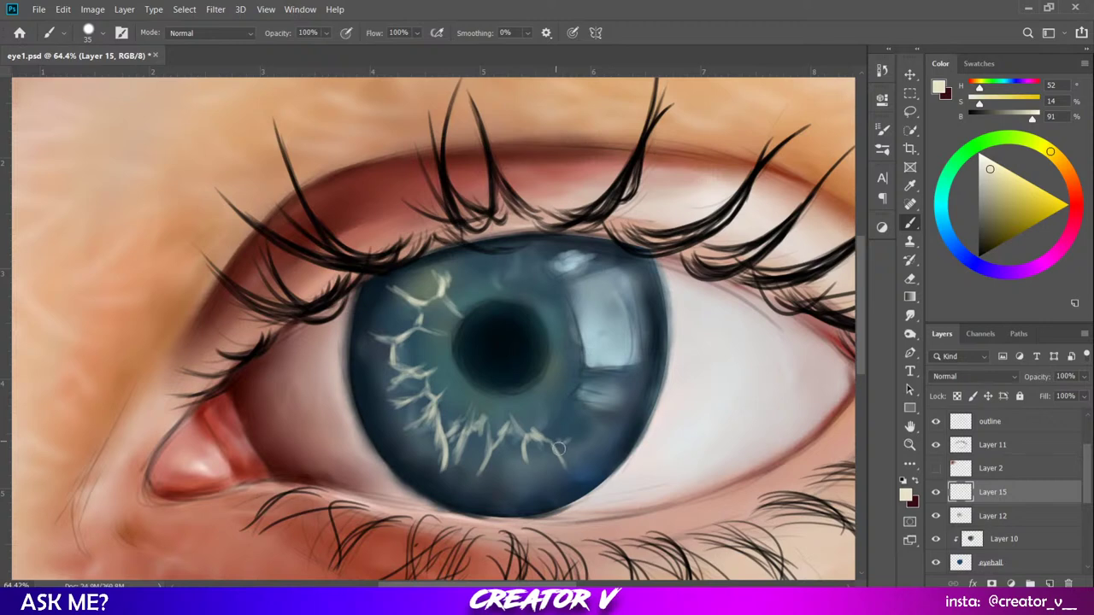
mouse_move(553, 443)
mouse_down()
mouse_move(573, 427)
mouse_move(566, 419)
mouse_up()
Brighten the small lower-right reflection on the iris with near-white, hue 52, saturation 4 and brightness 99.
click(982, 157)
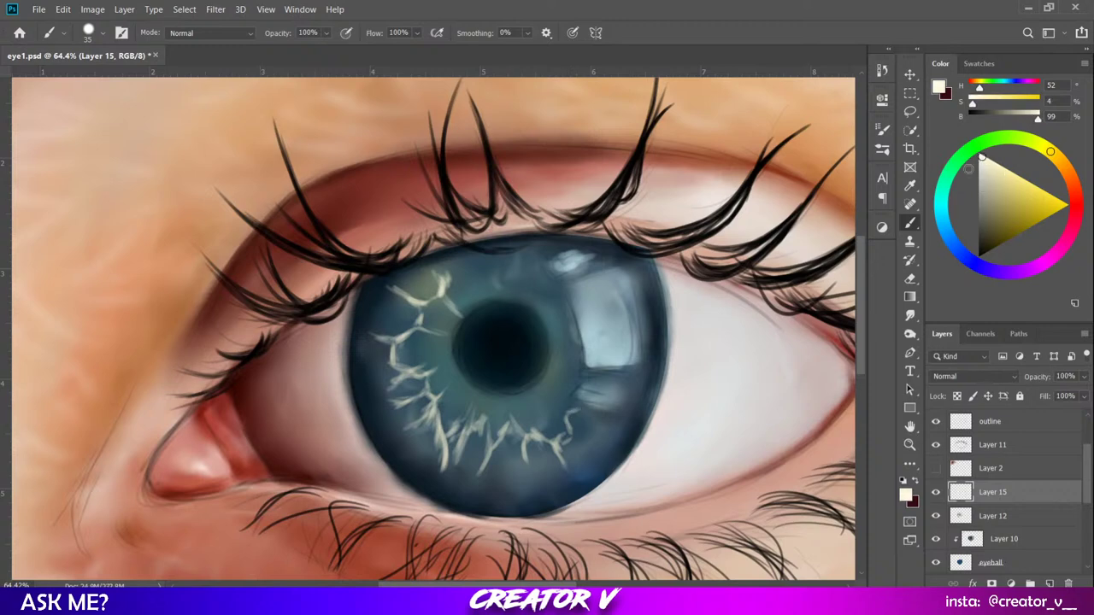
click(578, 394)
drag(579, 395, 616, 398)
Paint fine radial fibres all around the pupil in muted cream, hue 52, saturation 16 and brightness 71, starting with a 20 px brush.
drag(1001, 172, 989, 189)
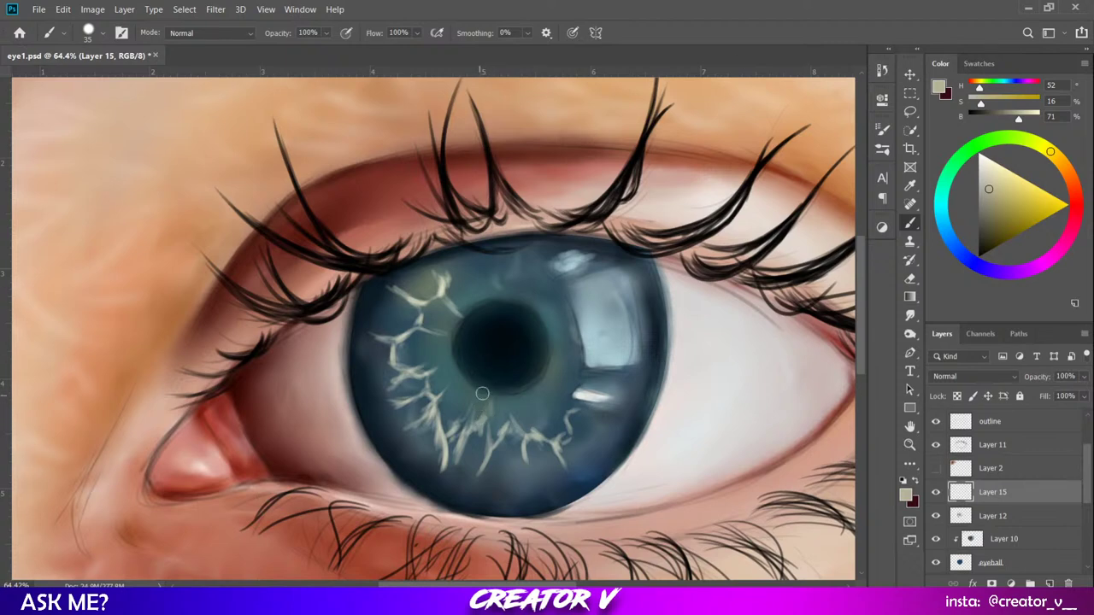
key(bracketleft)
key(bracketleft)
drag(482, 398, 473, 426)
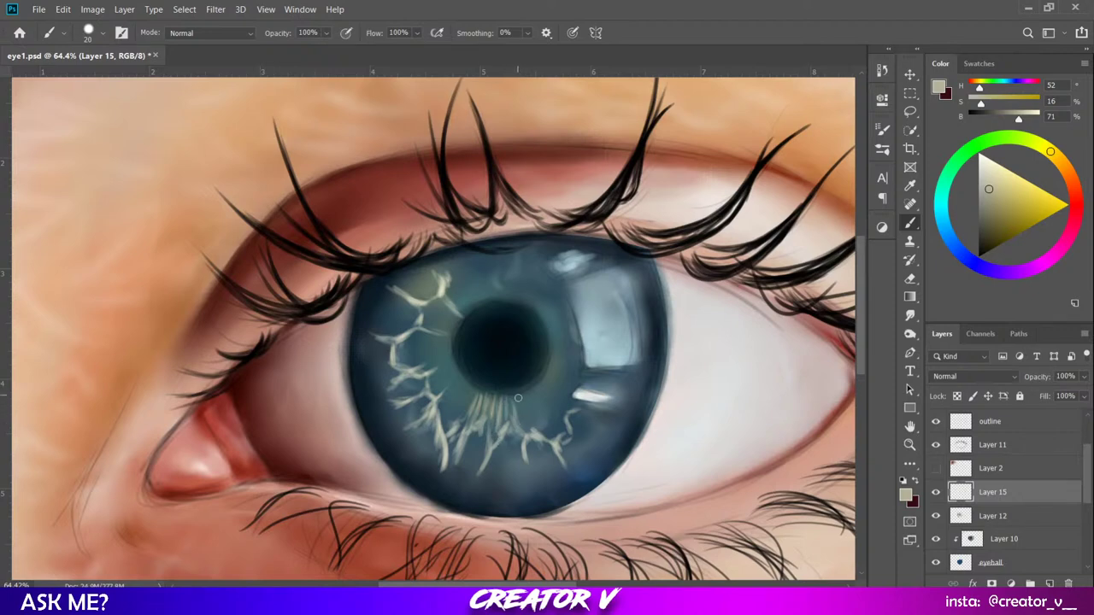
mouse_move(525, 428)
mouse_down()
mouse_move(521, 399)
mouse_move(545, 409)
mouse_move(547, 393)
mouse_move(546, 408)
mouse_up()
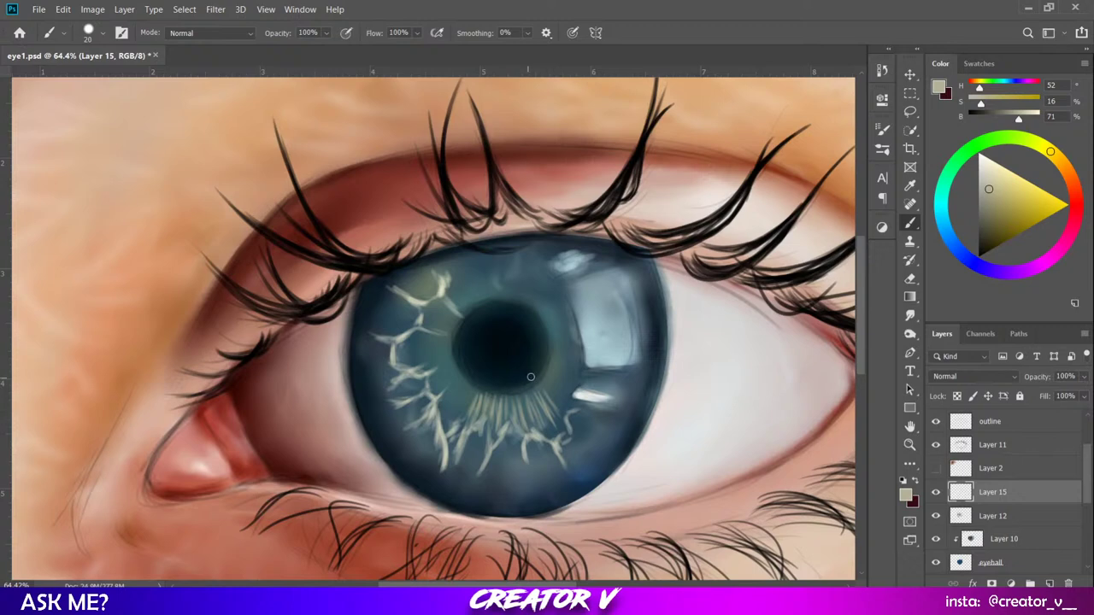
key(bracketright)
key(bracketright)
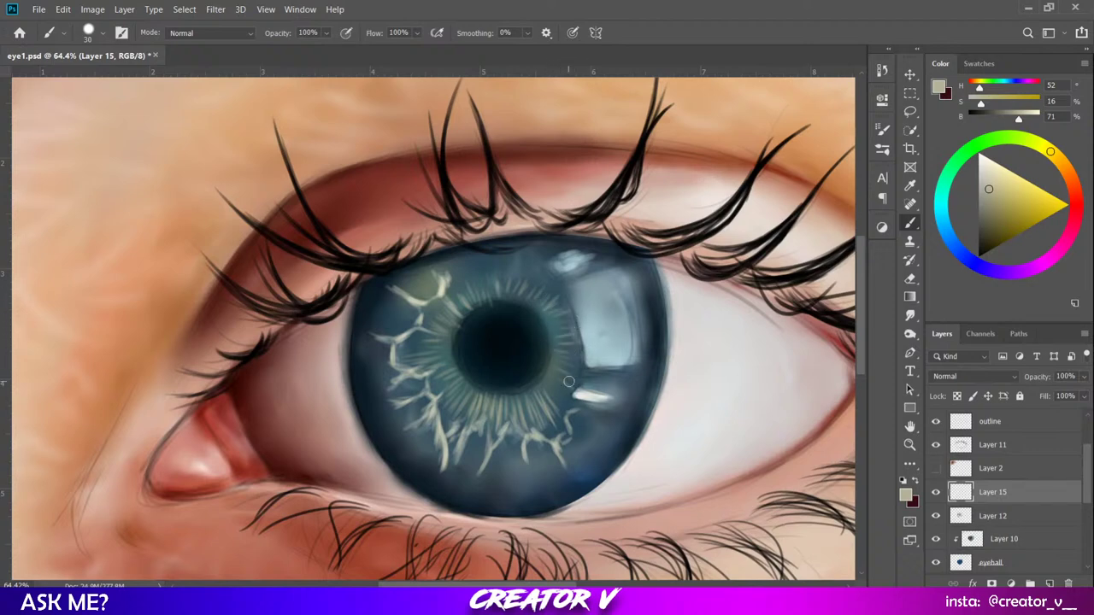
Fade the radial fibres around the pupil using the Eraser at 100 px.
key(e)
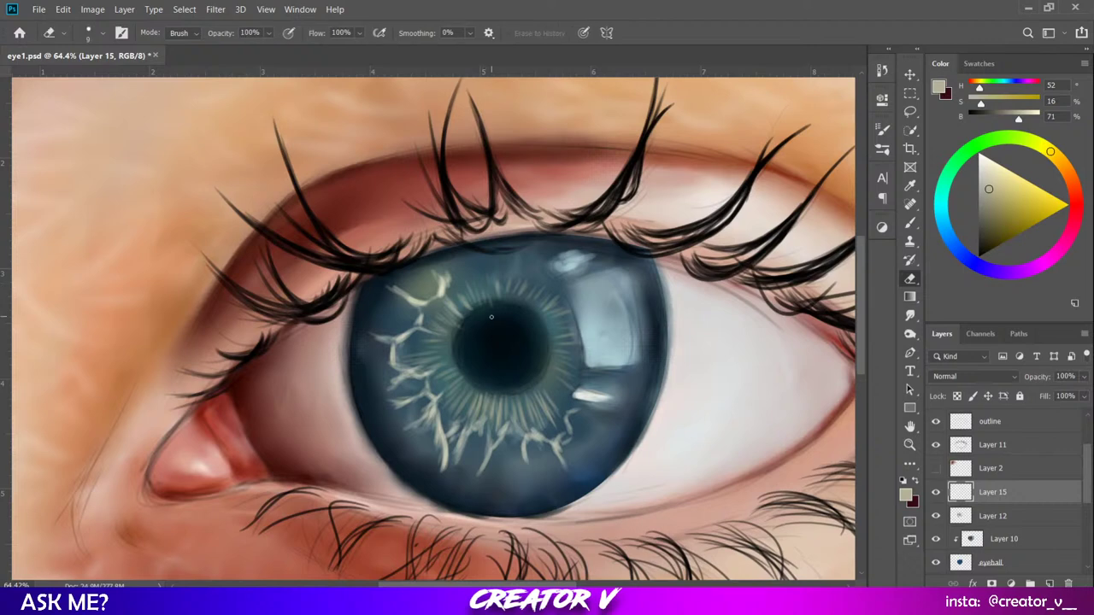
key(bracketright)
key(bracketright)
key(bracketright)
key(bracketright)
key(bracketright)
key(bracketright)
key(bracketright)
key(bracketright)
key(bracketright)
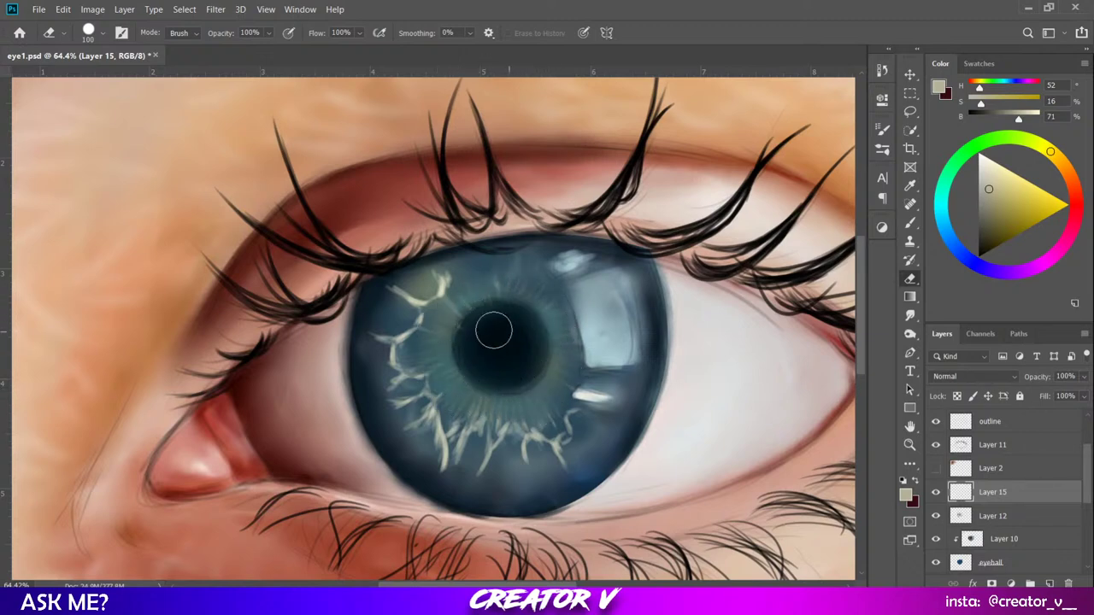
Paint thicker, softer muted-cream rays all around the pupil with a soft 30 px brush and reinforce the lower ones.
key(b)
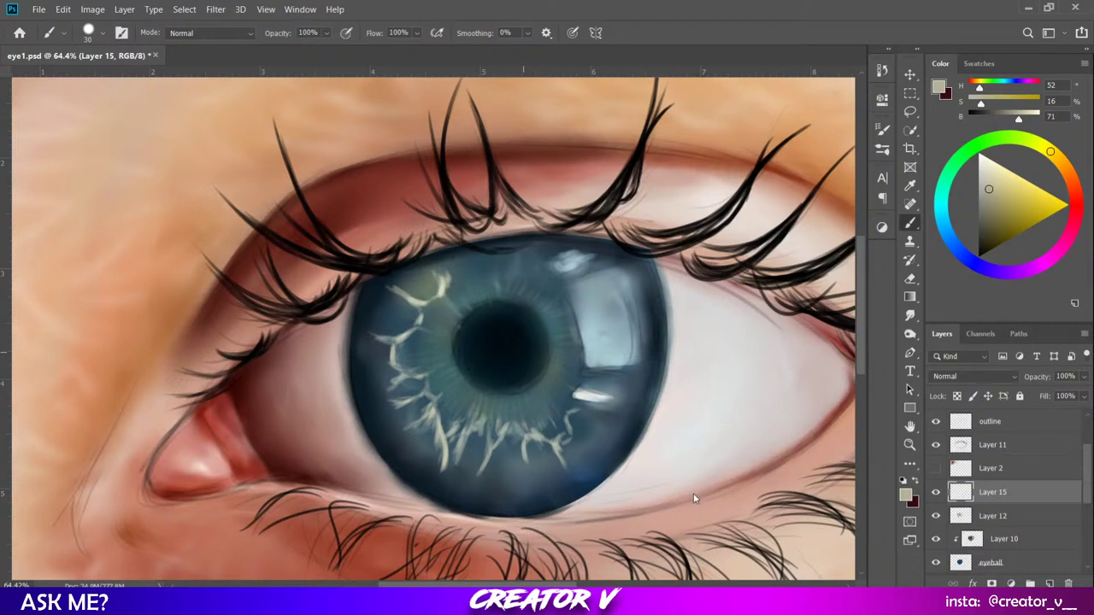
key(period)
key(bracketleft)
key(bracketleft)
key(bracketleft)
key(bracketleft)
key(bracketleft)
key(bracketleft)
key(bracketleft)
drag(451, 345, 458, 339)
key(bracketright)
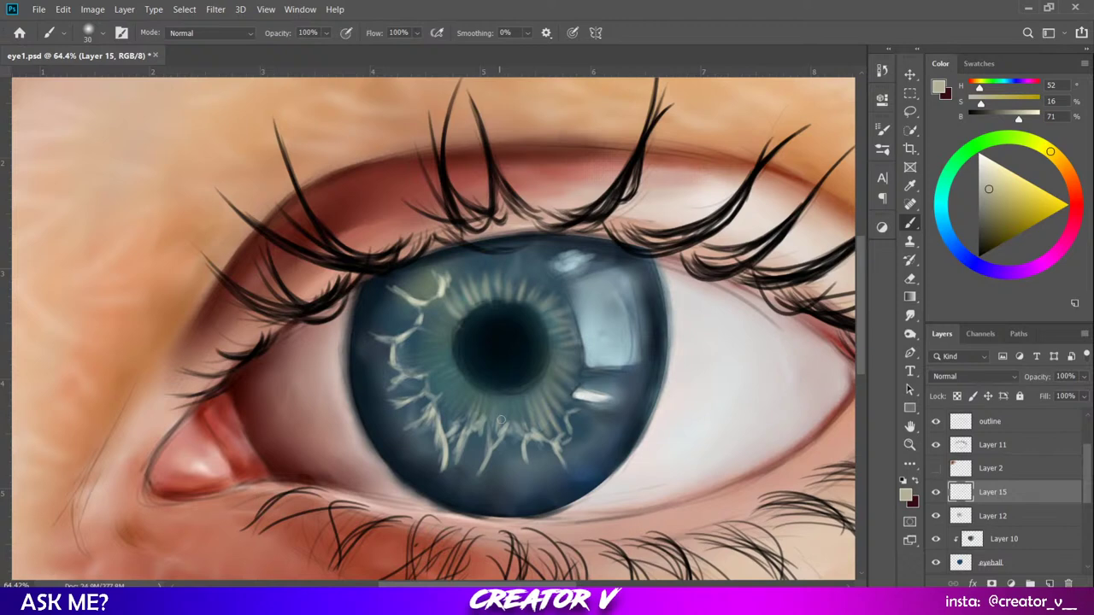
mouse_move(537, 426)
mouse_down()
mouse_move(532, 402)
mouse_move(495, 415)
mouse_move(490, 440)
mouse_move(430, 398)
mouse_up()
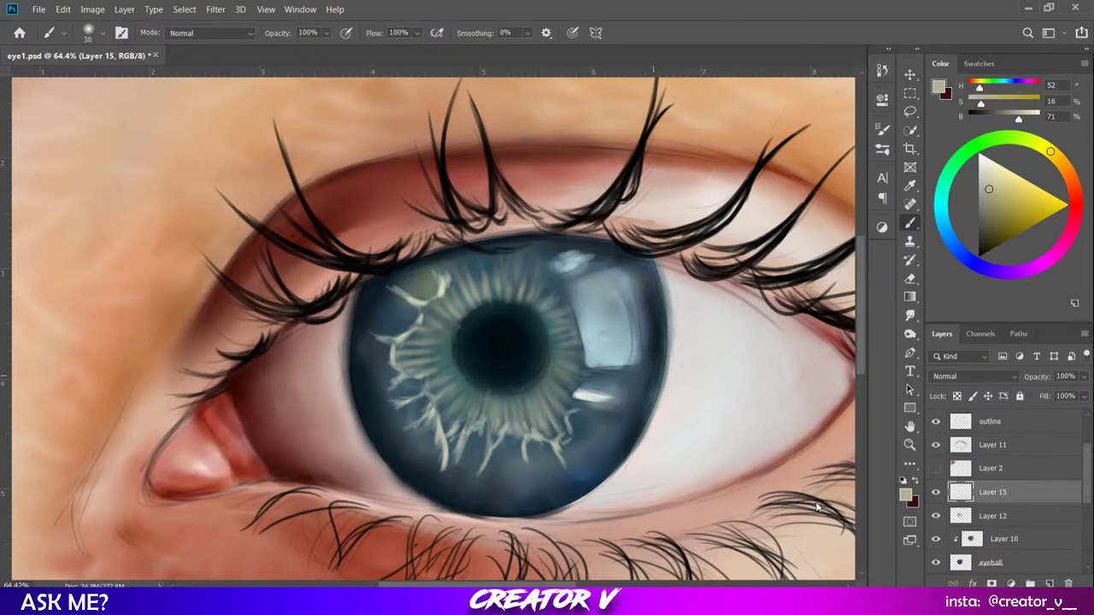
key(bracketleft)
key(bracketleft)
key(bracketleft)
key(bracketright)
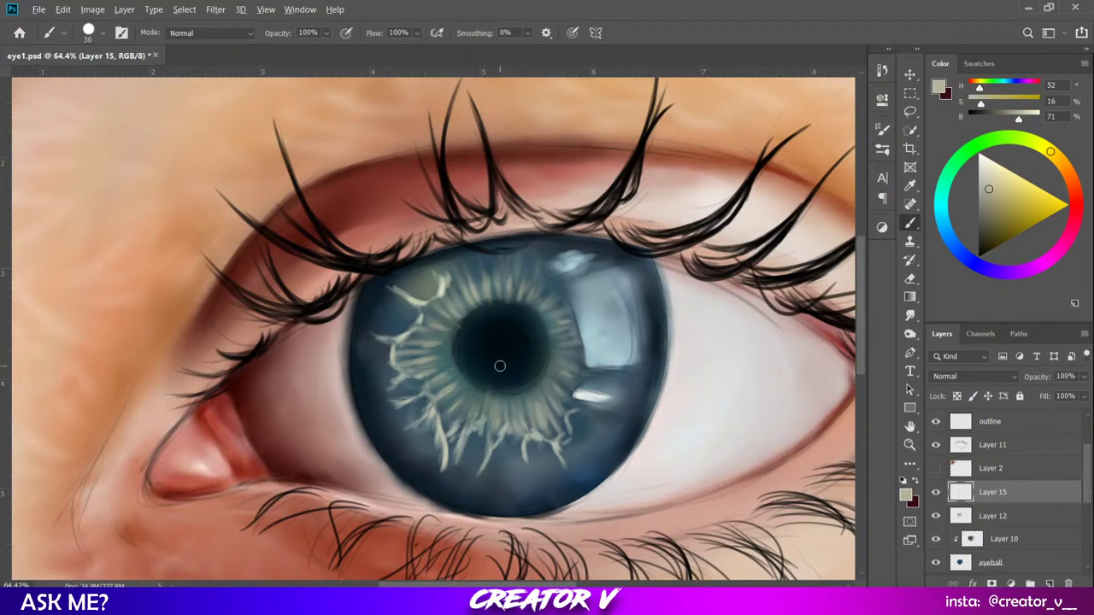
Check the whole eye from a distance and fade the rays directly left of the pupil with the 100 px Eraser.
scroll(500, 365, down, 6)
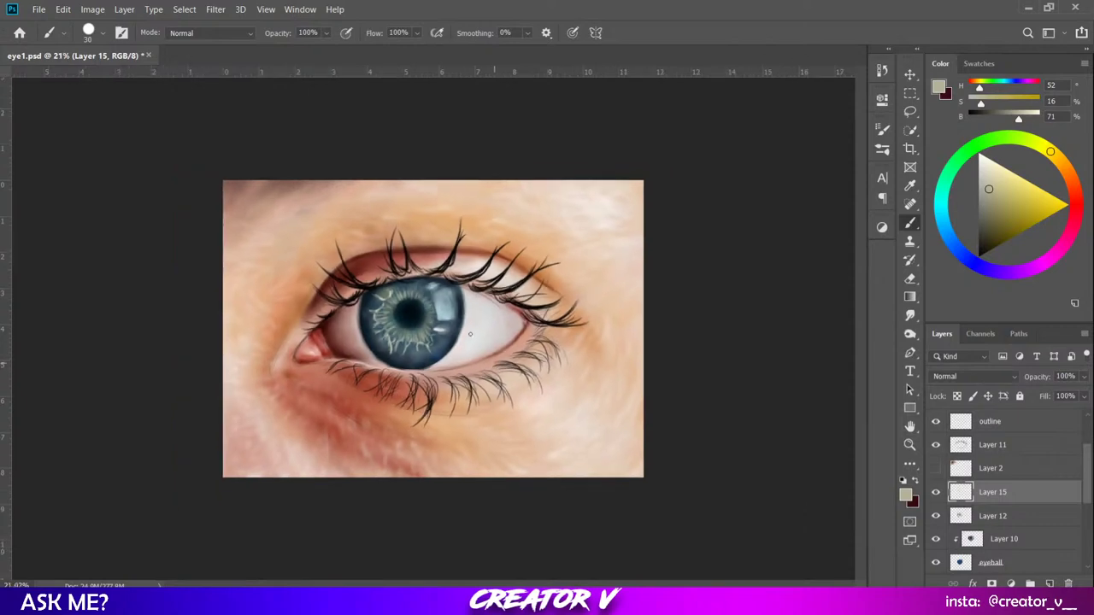
scroll(405, 258, up, 6)
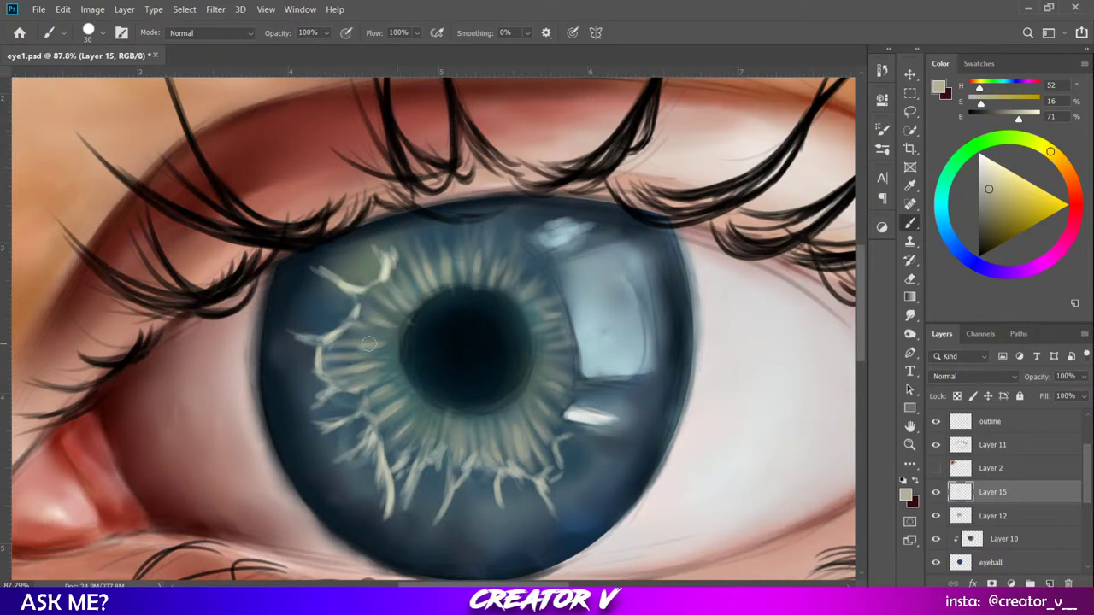
key(e)
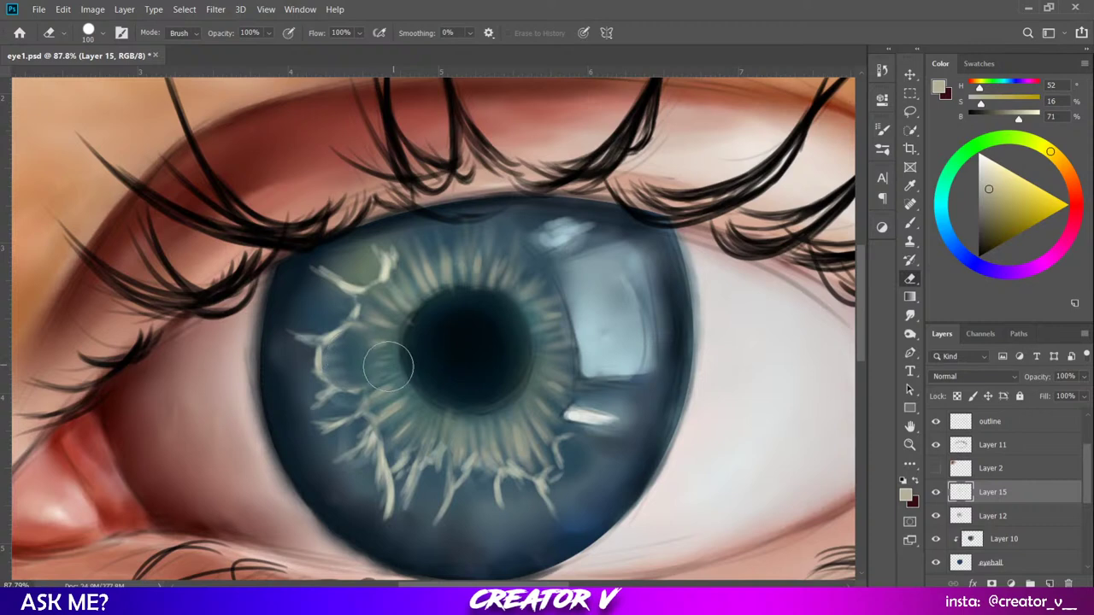
Dab muted-cream patches around the left, upper and lower outer areas of the iris with a soft 80 px brush.
key(b)
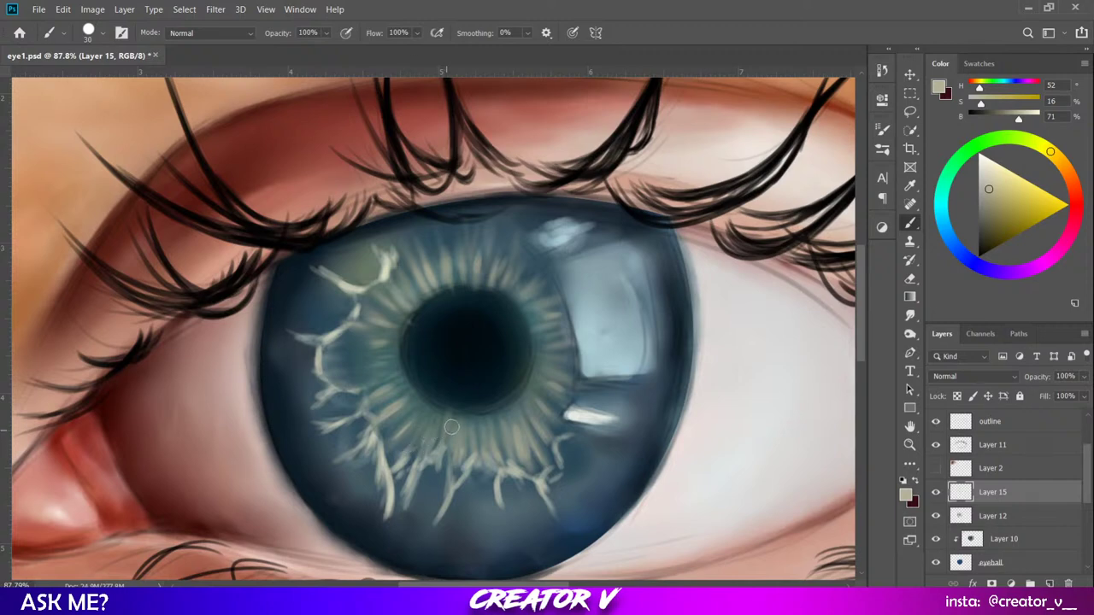
key(bracketright)
key(bracketright)
key(bracketright)
key(bracketright)
key(bracketright)
key(bracketright)
key(bracketright)
key(bracketright)
key(bracketright)
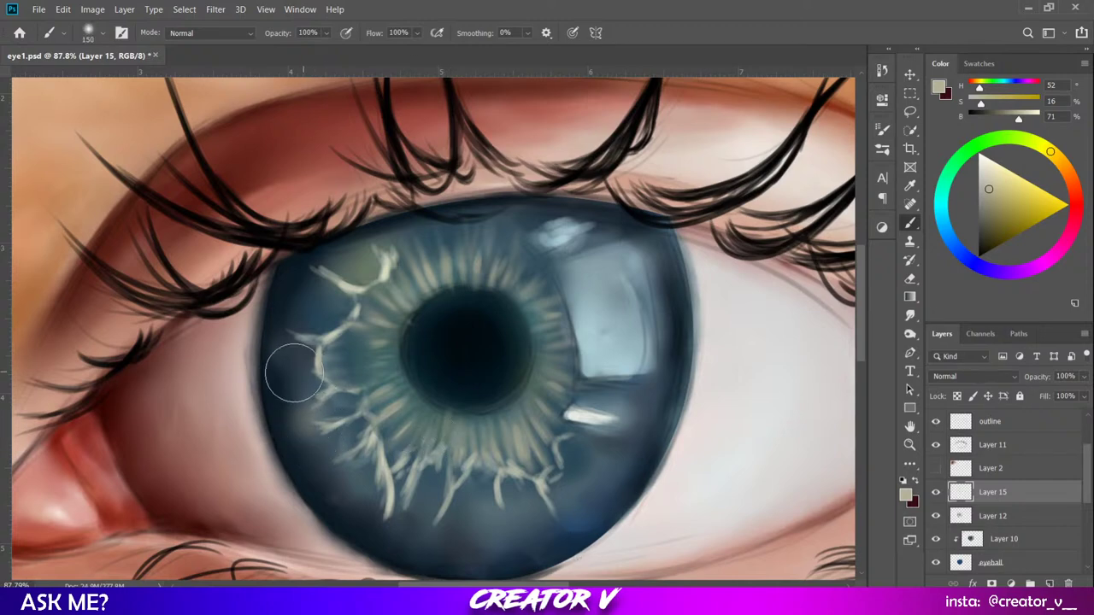
key(bracketleft)
key(bracketleft)
key(bracketleft)
key(bracketleft)
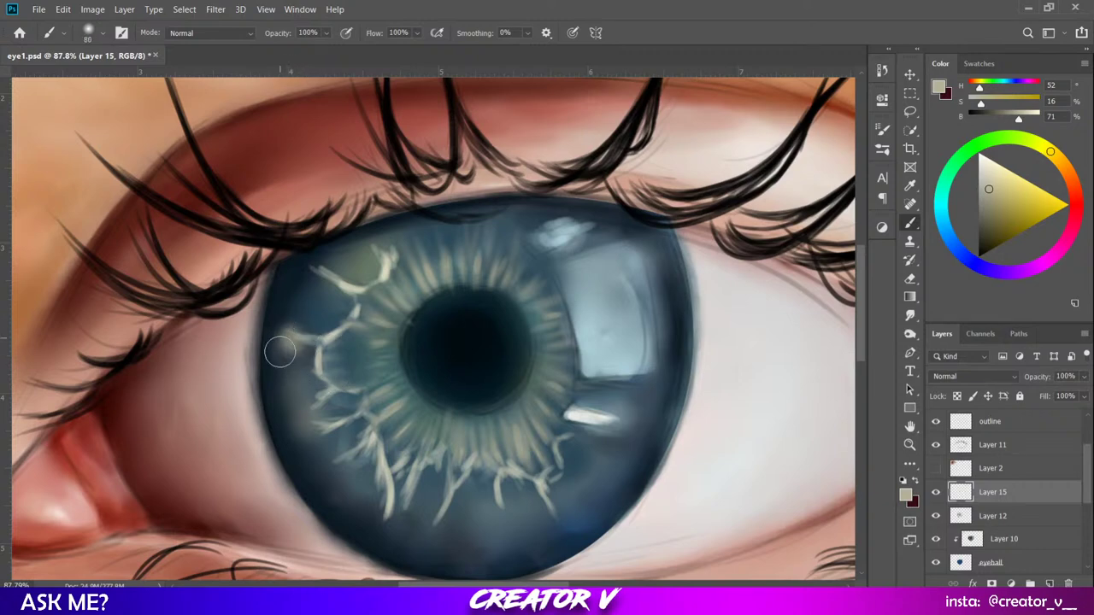
mouse_move(277, 324)
mouse_down()
mouse_move(284, 355)
mouse_move(307, 370)
mouse_move(324, 365)
mouse_move(301, 431)
mouse_move(318, 428)
mouse_move(299, 433)
mouse_move(326, 430)
mouse_move(321, 398)
mouse_up()
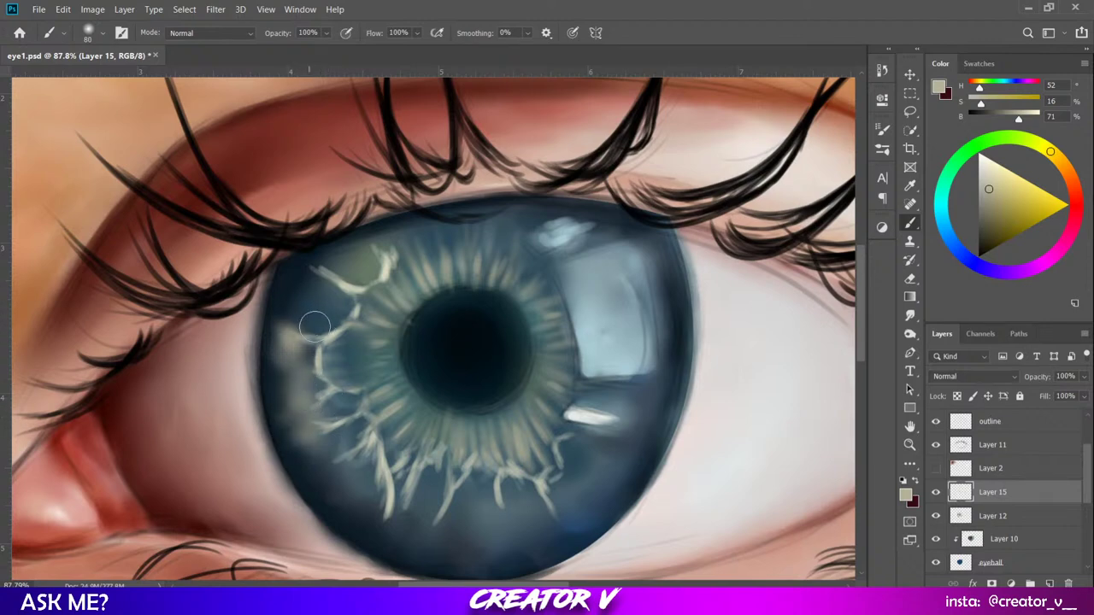
mouse_move(310, 268)
mouse_down()
mouse_move(362, 265)
mouse_move(364, 250)
mouse_move(380, 245)
mouse_move(445, 248)
mouse_move(412, 229)
mouse_move(497, 225)
mouse_move(475, 216)
mouse_move(468, 227)
mouse_move(509, 265)
mouse_move(509, 228)
mouse_move(472, 231)
mouse_up()
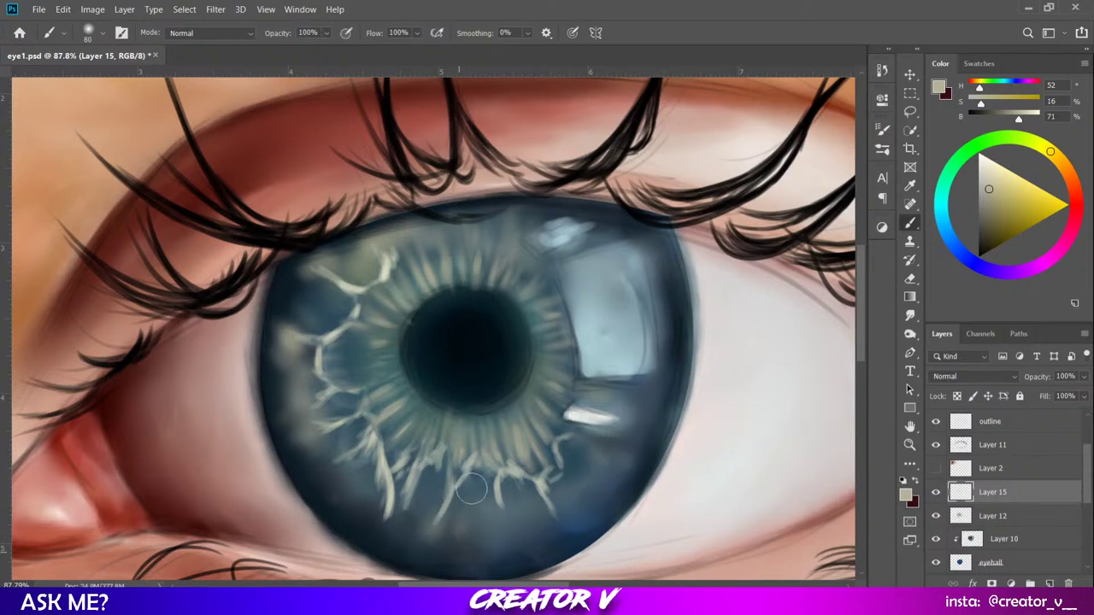
mouse_move(455, 526)
mouse_down()
mouse_move(459, 470)
mouse_move(484, 485)
mouse_move(466, 519)
mouse_move(476, 497)
mouse_move(481, 518)
mouse_move(503, 497)
mouse_move(560, 491)
mouse_move(595, 510)
mouse_up()
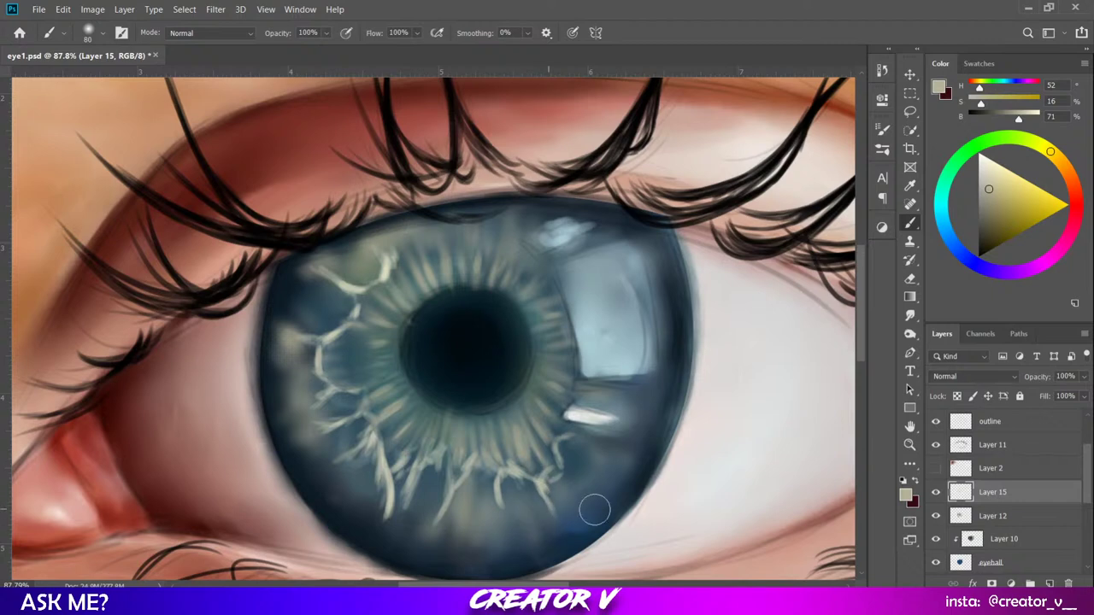
Tint the bottom of the iris with soft teal strokes, hue 172, saturation 42 and brightness 91.
click(941, 194)
drag(991, 189, 1012, 182)
mouse_move(464, 517)
mouse_down()
mouse_move(477, 492)
mouse_move(442, 544)
mouse_move(479, 512)
mouse_move(492, 512)
mouse_move(498, 540)
mouse_up()
mouse_move(532, 497)
mouse_down()
mouse_move(548, 518)
mouse_move(574, 515)
mouse_up()
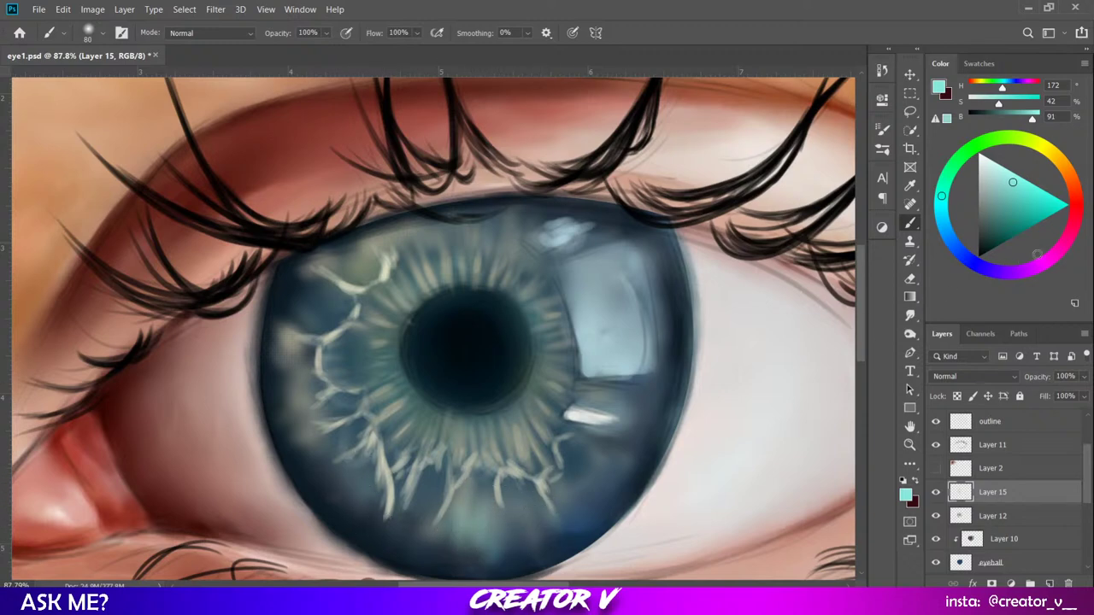
Add a soft blue glow at the bottom of the iris with hue 212, saturation 69 and brightness 96.
drag(948, 228, 950, 237)
click(1037, 192)
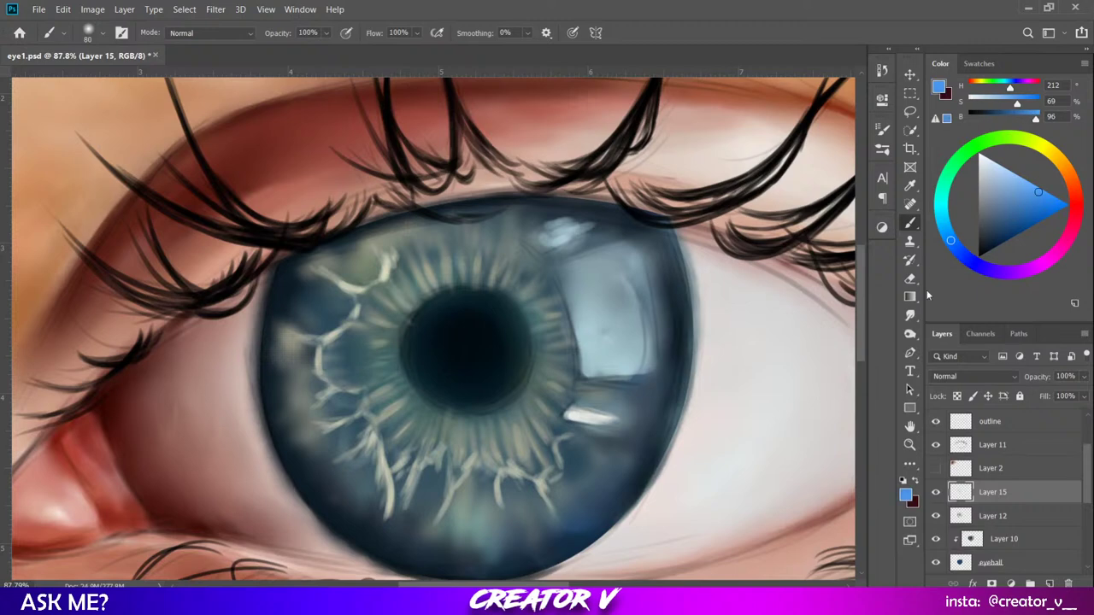
mouse_move(451, 520)
mouse_down()
mouse_move(470, 506)
mouse_move(476, 551)
mouse_up()
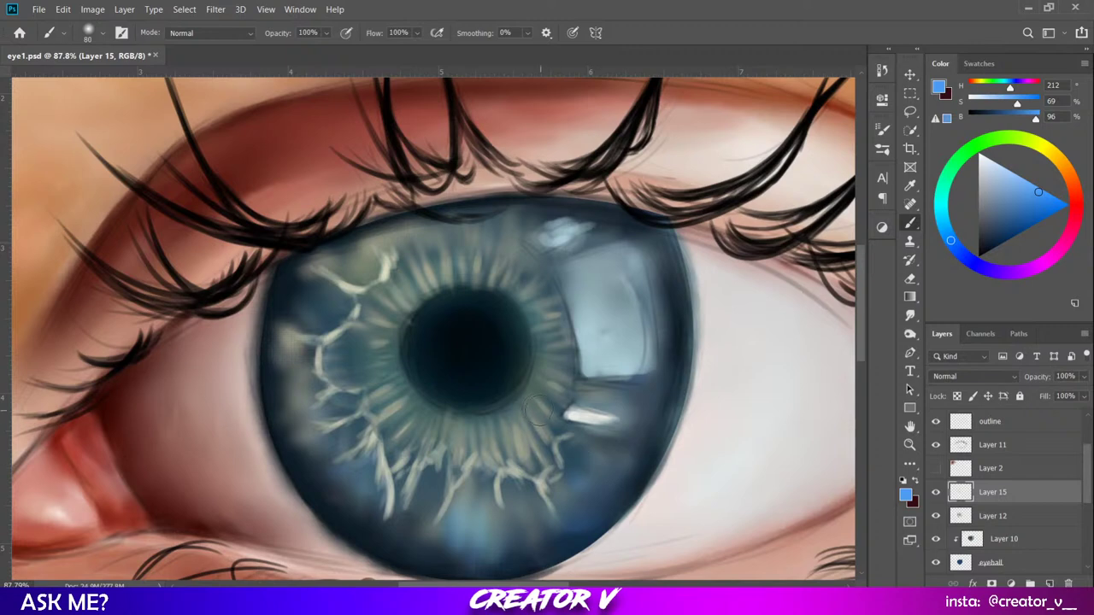
Brighten a left-side iris fibre with a thin pale-blue brush, hue 212, saturation 11 and brightness 99, undoing the test stroke.
key(bracketleft)
key(bracketleft)
key(bracketleft)
key(bracketleft)
key(bracketleft)
drag(1000, 183, 941, 155)
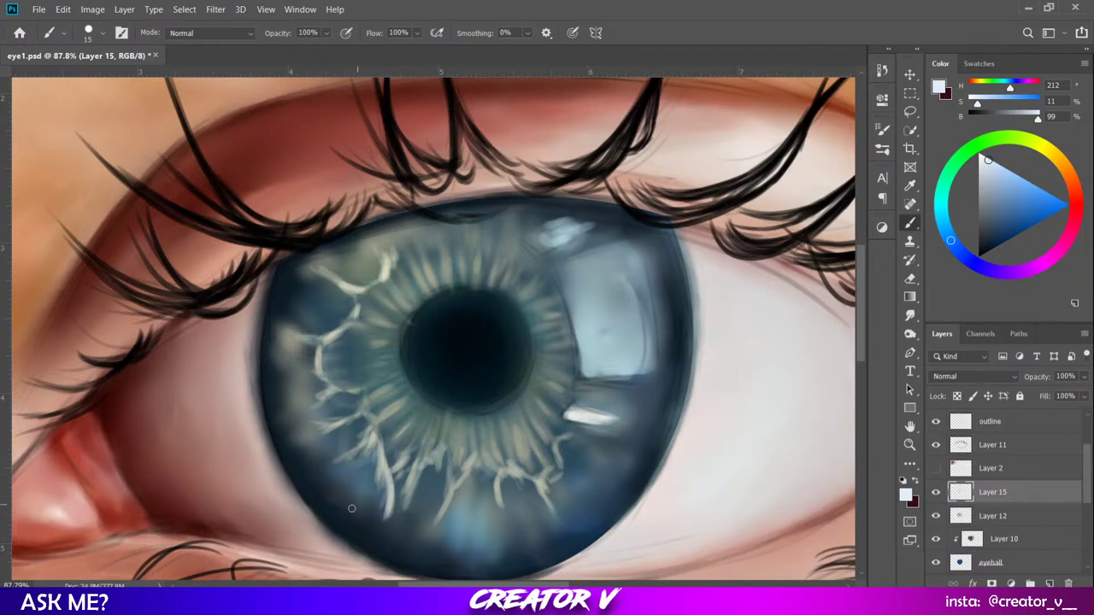
drag(351, 508, 373, 484)
key(ctrl+z)
key(bracketright)
key(bracketleft)
key(bracketleft)
Highlight the left-side iris fibres in off-white, hue 51, saturation 7 and brightness 95, with a 20 px brush.
click(1052, 152)
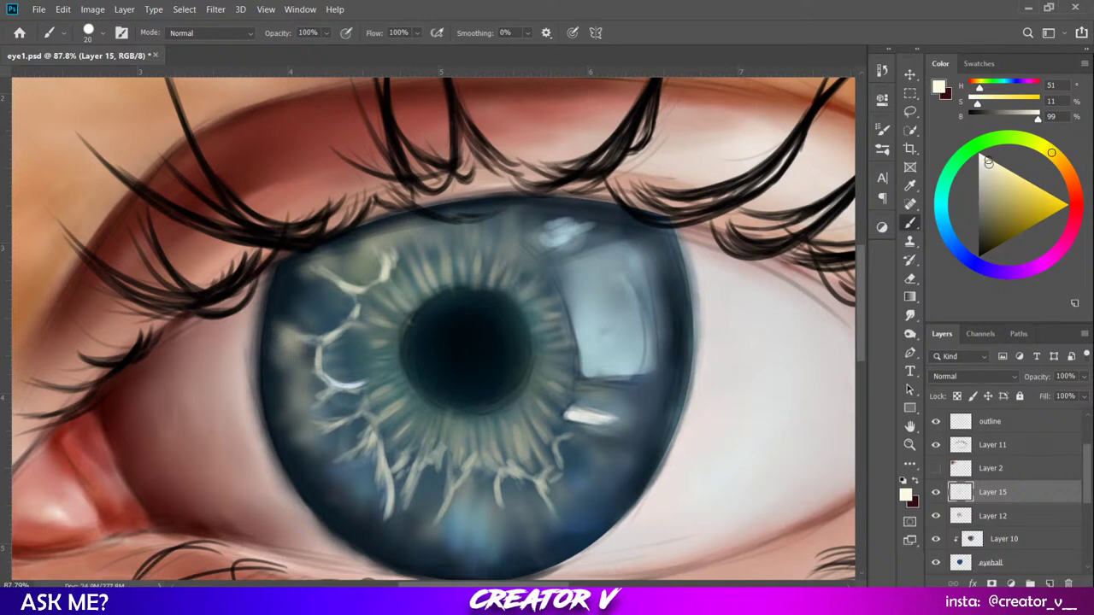
drag(988, 163, 985, 161)
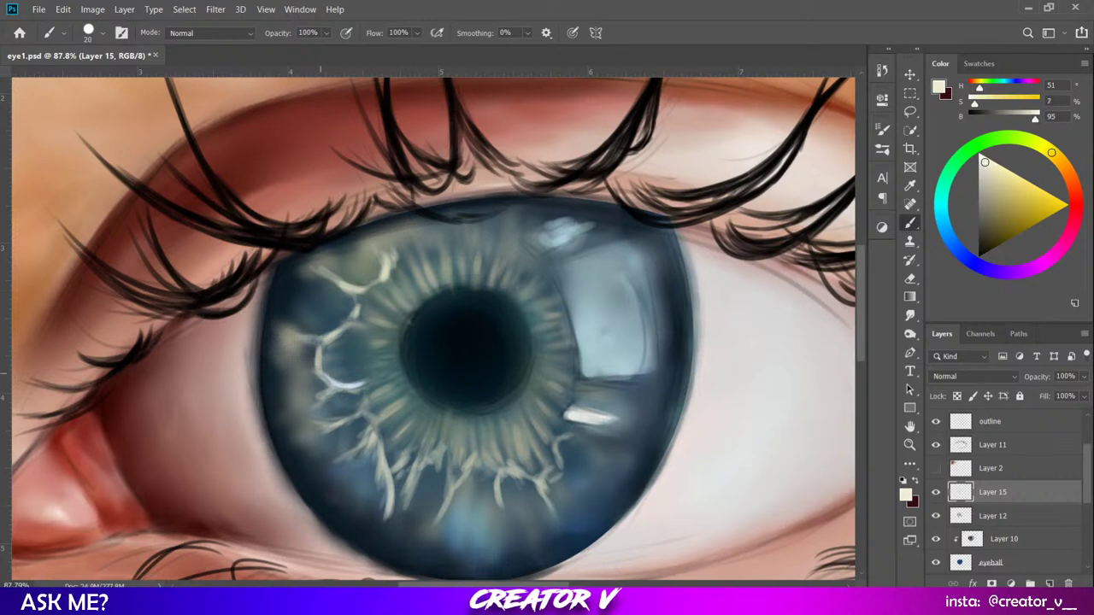
drag(317, 376, 340, 389)
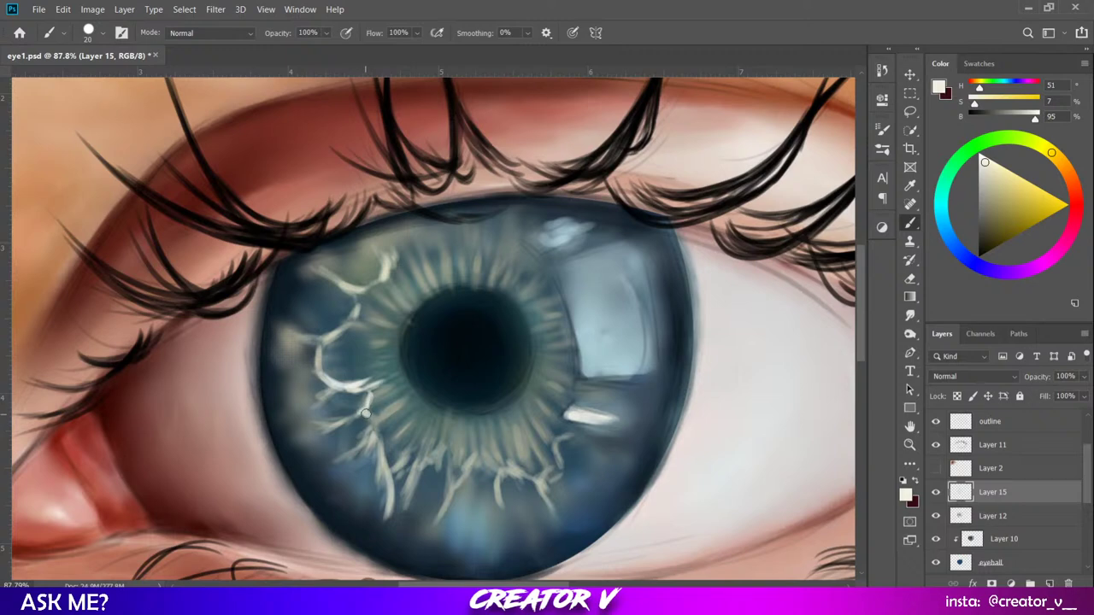
mouse_move(366, 413)
mouse_down()
mouse_move(330, 414)
mouse_move(345, 420)
mouse_move(336, 427)
mouse_up()
mouse_move(320, 397)
mouse_down()
mouse_move(332, 390)
mouse_move(324, 381)
mouse_move(340, 386)
mouse_up()
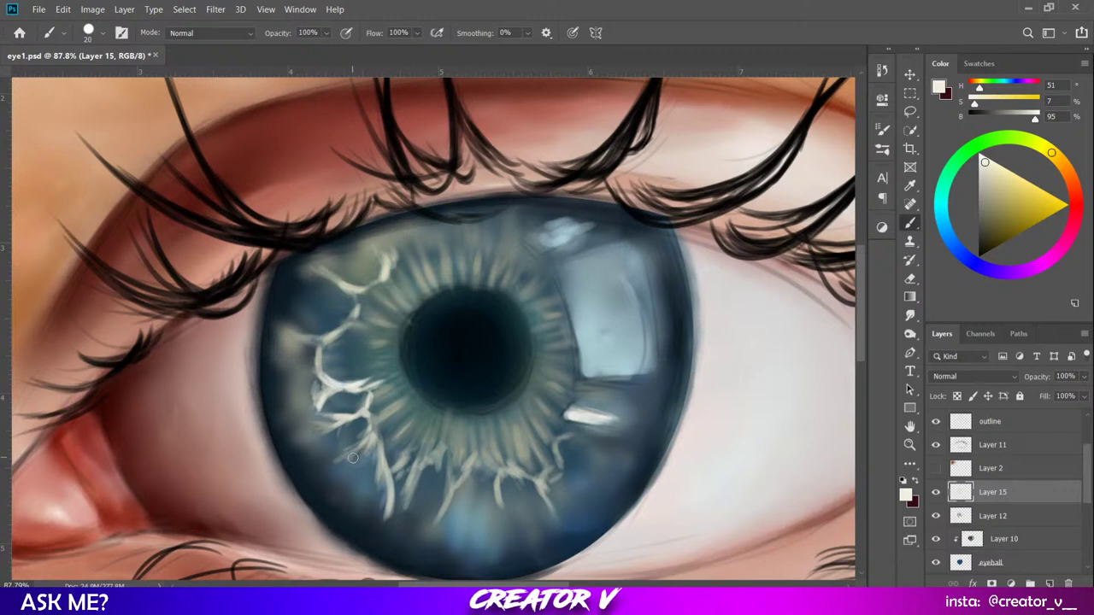
Fill the gaps among the lower-left iris fibres with broader off-white strokes, then return the brush to 20 px.
key(bracketright)
key(bracketright)
key(bracketright)
key(bracketright)
key(bracketright)
mouse_move(323, 424)
mouse_down()
mouse_move(335, 443)
mouse_move(328, 434)
mouse_move(359, 443)
mouse_move(346, 453)
mouse_move(369, 431)
mouse_up()
key(bracketleft)
key(bracketleft)
key(bracketleft)
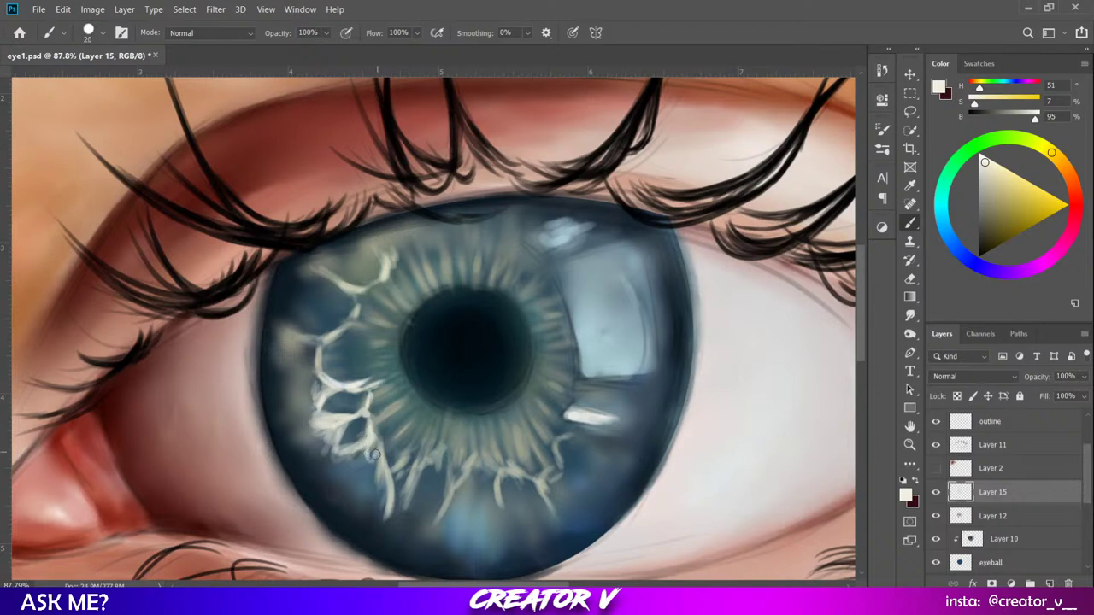
Extend the off-white highlights down the lower-left fibre and add broad patches outward along the left side of the iris.
mouse_move(376, 447)
mouse_down()
mouse_move(390, 493)
mouse_move(378, 451)
mouse_move(386, 499)
mouse_move(370, 480)
mouse_move(372, 509)
mouse_up()
key(bracketright)
mouse_move(362, 457)
mouse_down()
mouse_move(330, 469)
mouse_move(356, 457)
mouse_move(332, 478)
mouse_move(352, 475)
mouse_move(327, 471)
mouse_move(328, 439)
mouse_move(337, 479)
mouse_move(356, 471)
mouse_move(329, 484)
mouse_move(345, 480)
mouse_move(334, 481)
mouse_move(302, 430)
mouse_move(314, 400)
mouse_move(294, 418)
mouse_move(304, 395)
mouse_move(288, 385)
mouse_move(321, 398)
mouse_up()
key(bracketleft)
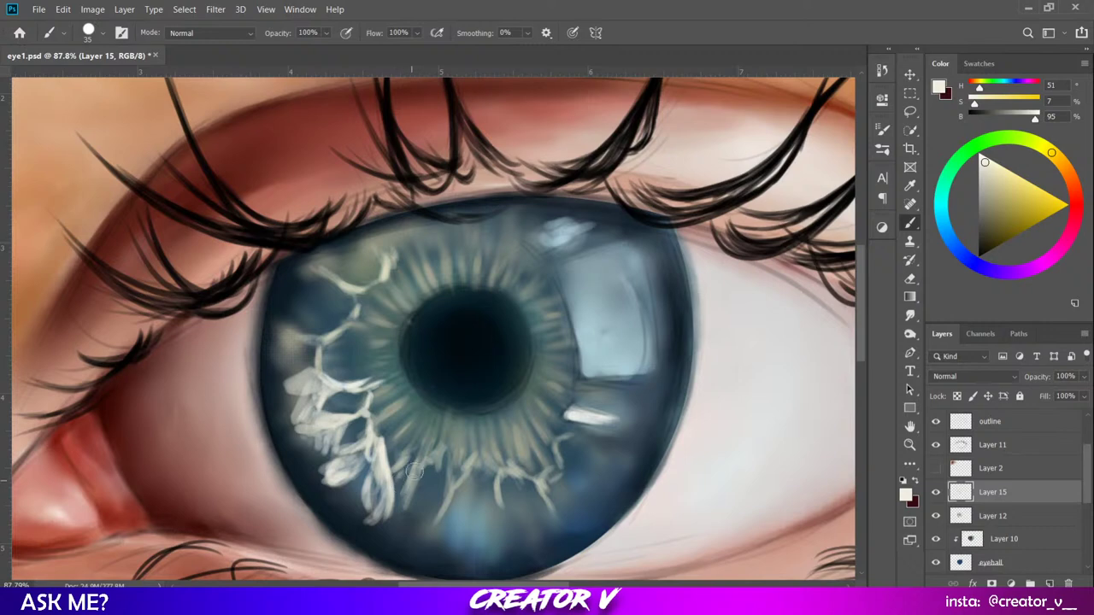
Paint thin off-white fibres with a 20 px brush inward from the lower-left iris network towards the pupil.
key(bracketleft)
drag(395, 468, 405, 460)
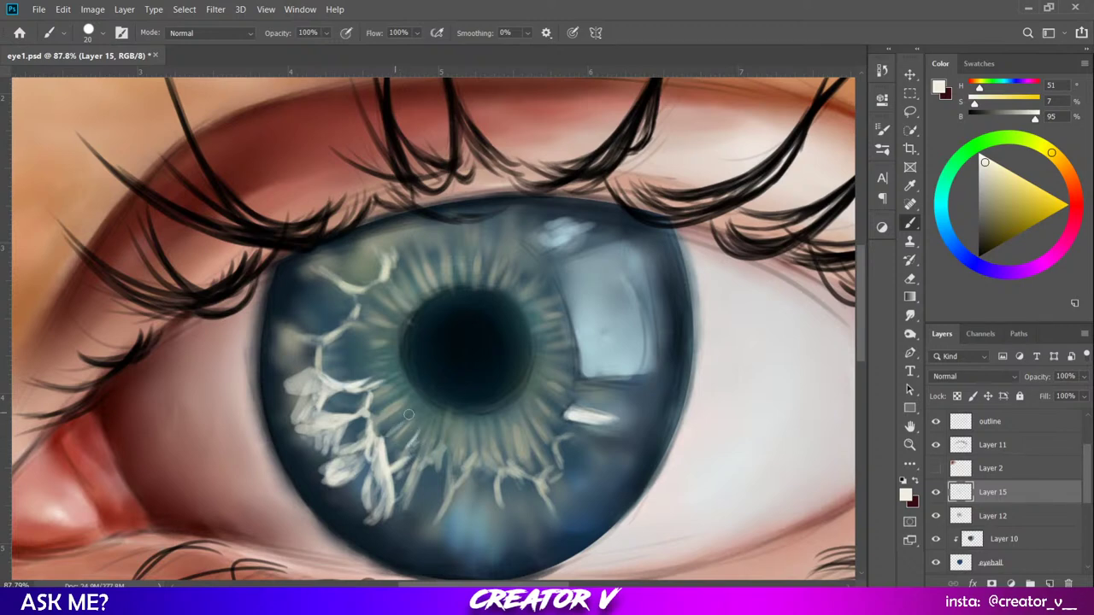
drag(386, 441, 428, 385)
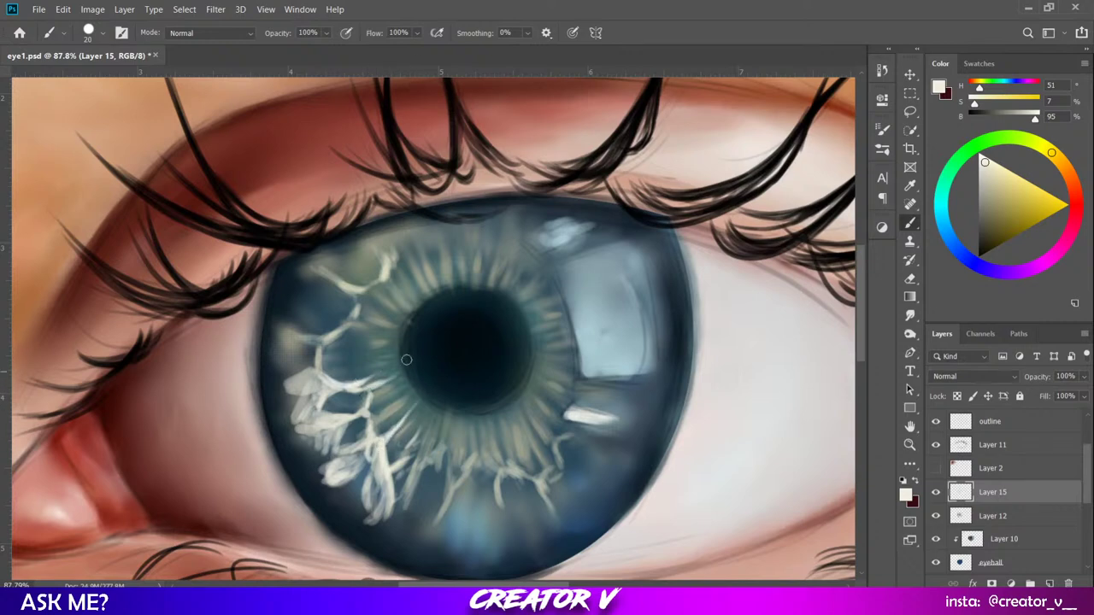
drag(379, 421, 430, 381)
drag(397, 497, 439, 445)
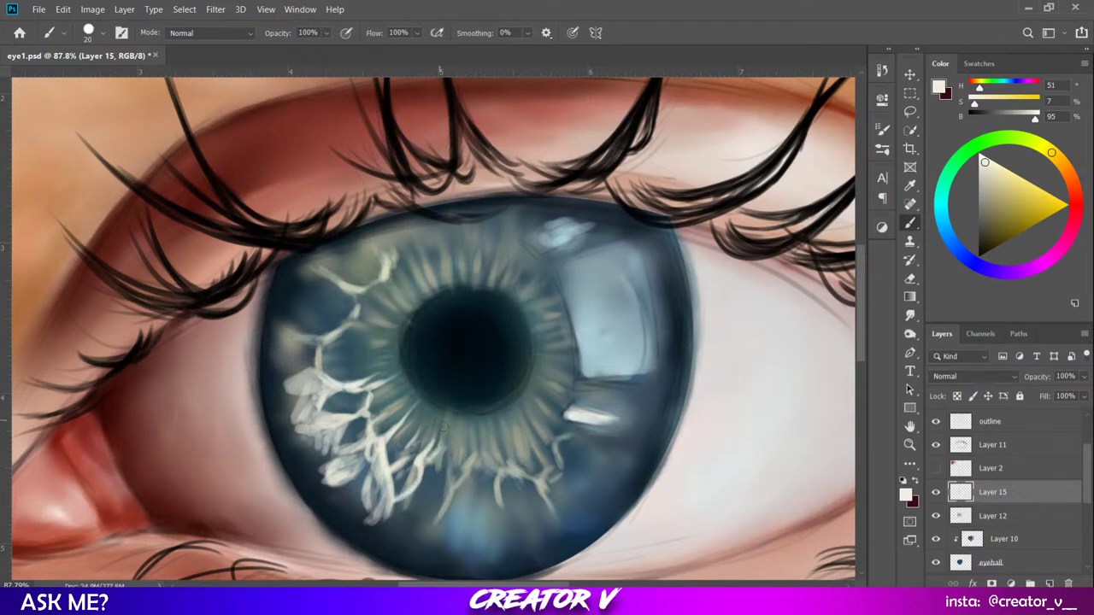
drag(445, 445, 452, 438)
Extend the lower-left iris fibres outward to the dark rim with broader 35 px off-white strokes.
key(bracketright)
drag(408, 494, 389, 530)
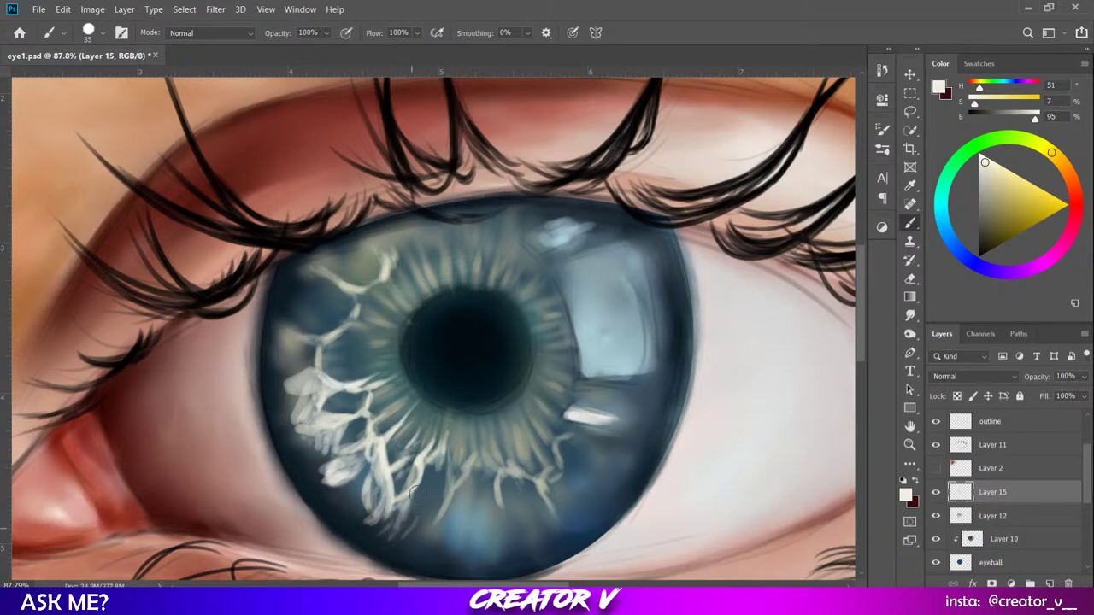
mouse_move(425, 532)
mouse_down()
mouse_move(426, 453)
mouse_move(438, 453)
mouse_move(429, 529)
mouse_move(455, 482)
mouse_move(451, 440)
mouse_move(449, 461)
mouse_up()
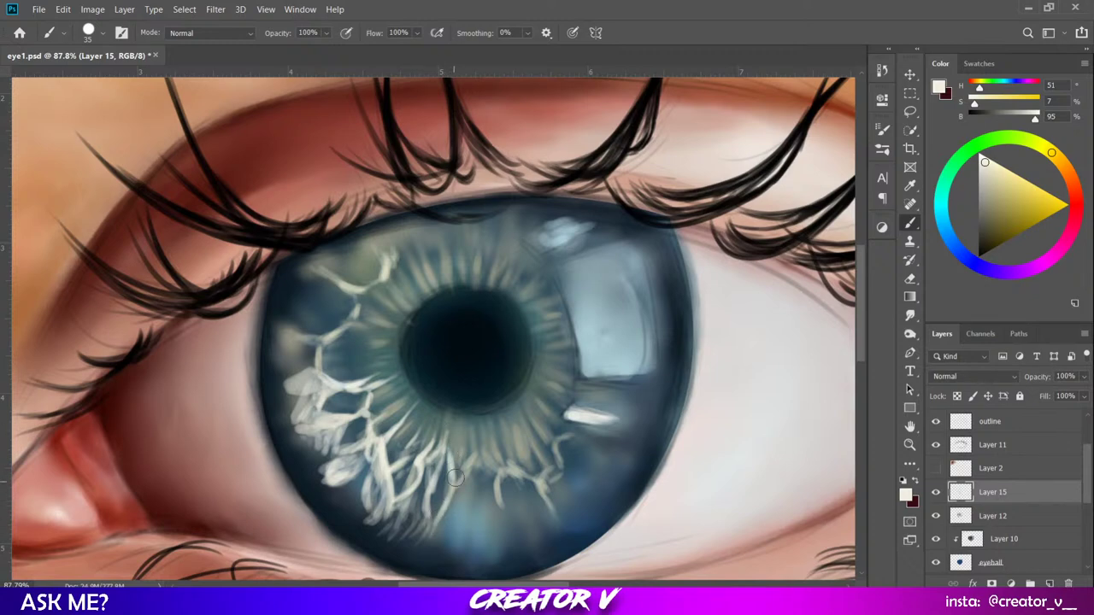
Brighten the branching fibres just below the pupil with finer off-white strokes, finishing with a 25 px brush.
key(bracketleft)
key(bracketleft)
key(bracketleft)
mouse_move(451, 468)
mouse_down()
mouse_move(451, 426)
mouse_move(455, 456)
mouse_up()
key(bracketright)
key(bracketright)
drag(467, 468, 481, 448)
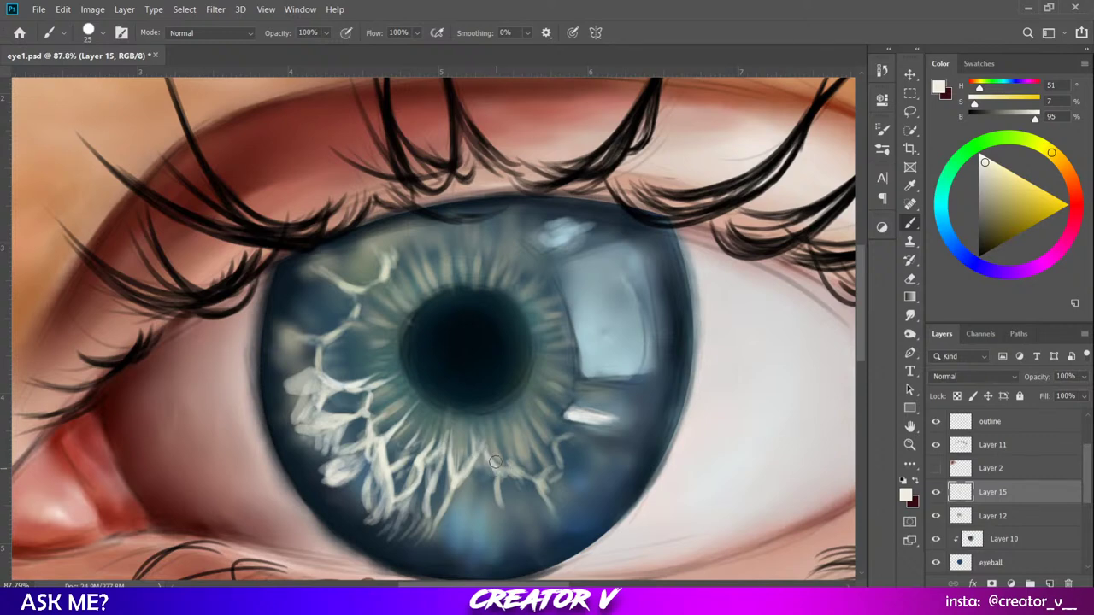
Draw long off-white fibres down to the iris's bottom rim, filling between them with a 45 px brush.
drag(495, 461, 496, 485)
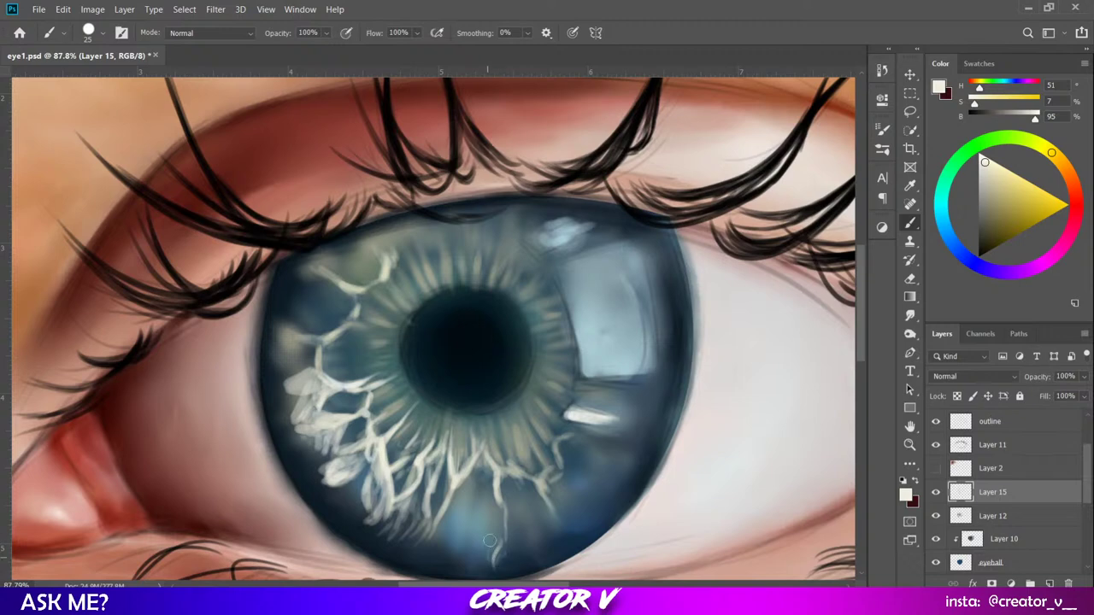
mouse_move(454, 562)
mouse_down()
mouse_move(477, 513)
mouse_move(467, 559)
mouse_move(475, 498)
mouse_up()
key(bracketright)
key(bracketright)
key(bracketright)
drag(440, 533, 461, 497)
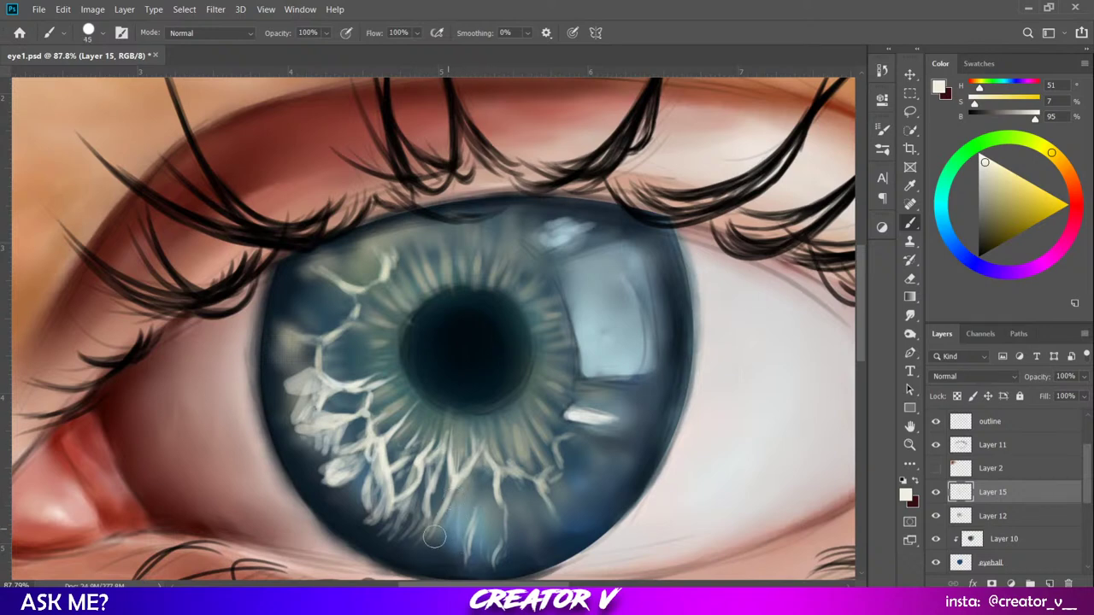
mouse_move(437, 537)
mouse_down()
mouse_move(465, 477)
mouse_move(468, 538)
mouse_move(474, 478)
mouse_move(464, 478)
mouse_move(462, 520)
mouse_move(475, 502)
mouse_move(459, 529)
mouse_move(473, 464)
mouse_move(481, 514)
mouse_move(480, 473)
mouse_move(484, 504)
mouse_move(482, 457)
mouse_move(495, 542)
mouse_move(487, 456)
mouse_move(485, 508)
mouse_move(491, 451)
mouse_move(505, 525)
mouse_move(486, 541)
mouse_move(519, 462)
mouse_move(553, 525)
mouse_move(511, 478)
mouse_move(533, 559)
mouse_move(512, 476)
mouse_move(540, 494)
mouse_up()
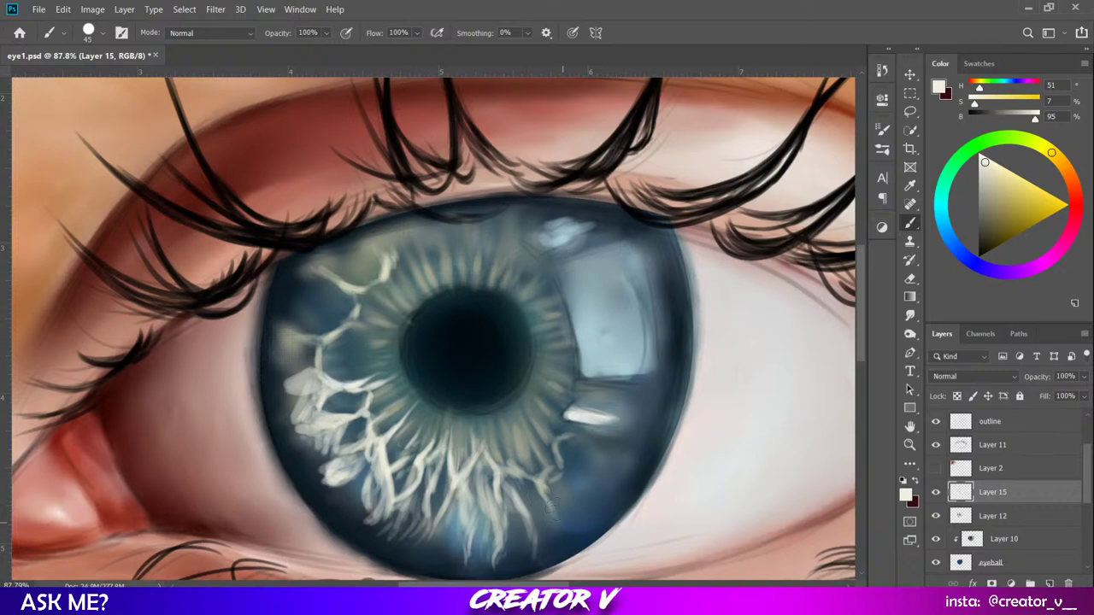
Brighten the branching fibre below and right of the pupil with a smaller brush, then set the brush to 25 px.
key(bracketleft)
key(bracketleft)
mouse_move(509, 471)
mouse_down()
mouse_move(549, 503)
mouse_move(544, 492)
mouse_move(538, 530)
mouse_up()
key(bracketright)
key(bracketright)
key(bracketleft)
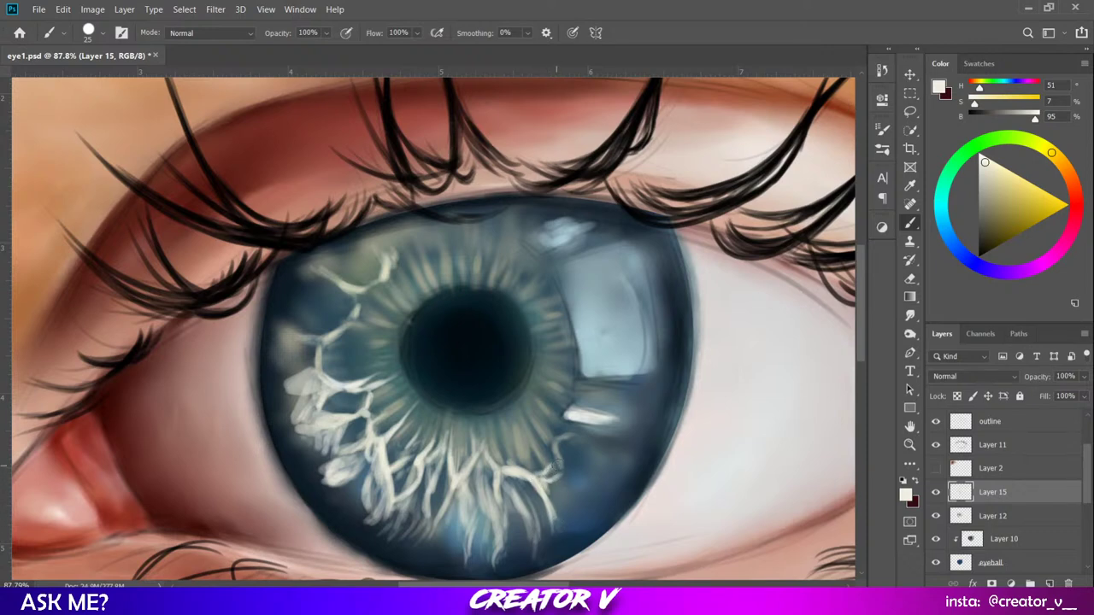
Build off-white fibres across the lower-right iris up to the small reflection, using a 40 px brush for the broader strokes.
drag(557, 464, 550, 437)
mouse_move(585, 448)
mouse_down()
mouse_move(571, 423)
mouse_move(582, 444)
mouse_move(571, 421)
mouse_move(608, 458)
mouse_move(582, 452)
mouse_move(607, 463)
mouse_move(599, 421)
mouse_move(601, 442)
mouse_move(589, 427)
mouse_move(629, 449)
mouse_up()
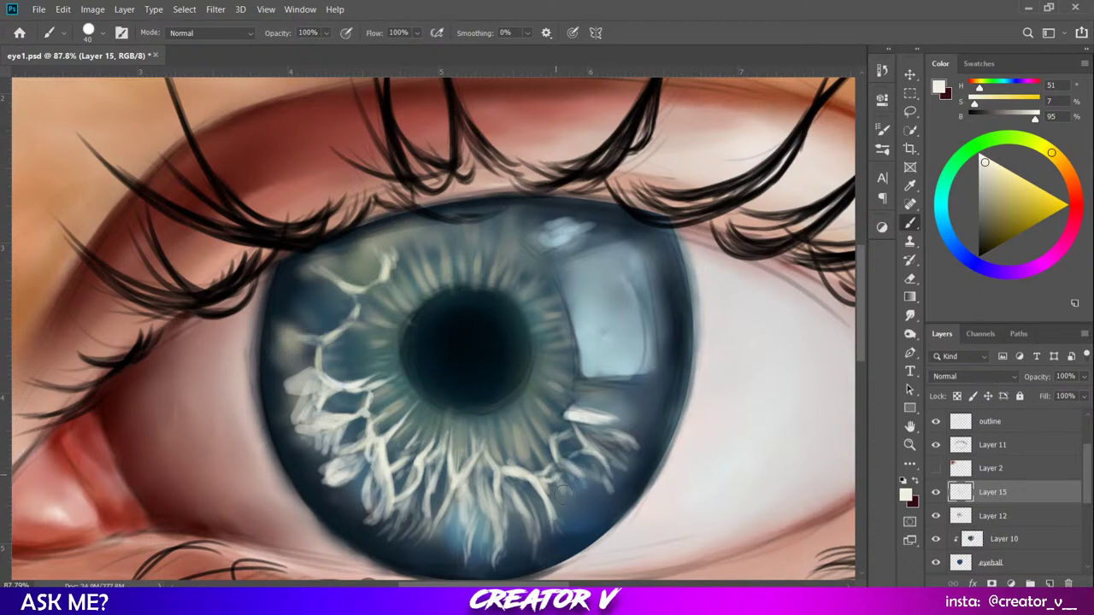
drag(561, 499, 547, 475)
drag(566, 511, 547, 487)
mouse_move(557, 542)
mouse_down()
mouse_move(550, 514)
mouse_move(564, 487)
mouse_up()
mouse_move(581, 523)
mouse_down()
mouse_move(568, 494)
mouse_move(595, 478)
mouse_move(509, 427)
mouse_up()
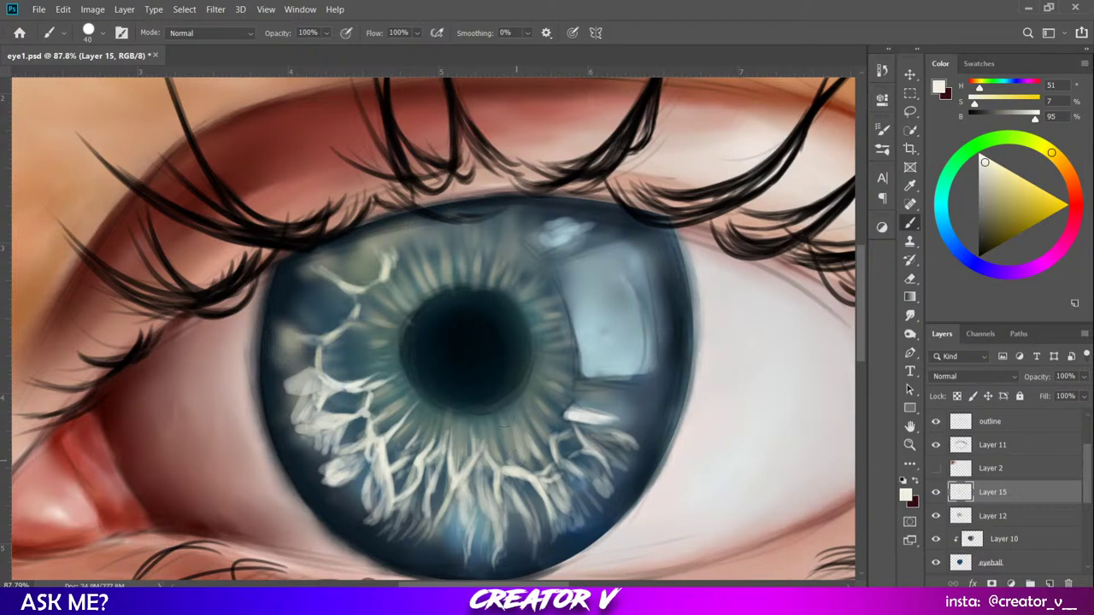
drag(520, 467, 505, 419)
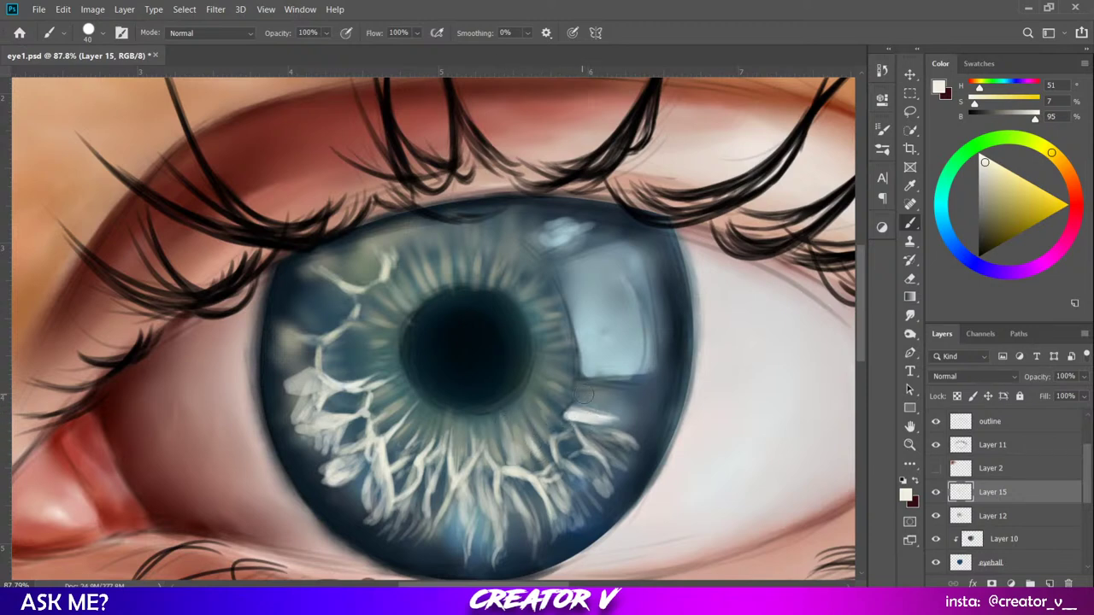
drag(584, 395, 616, 392)
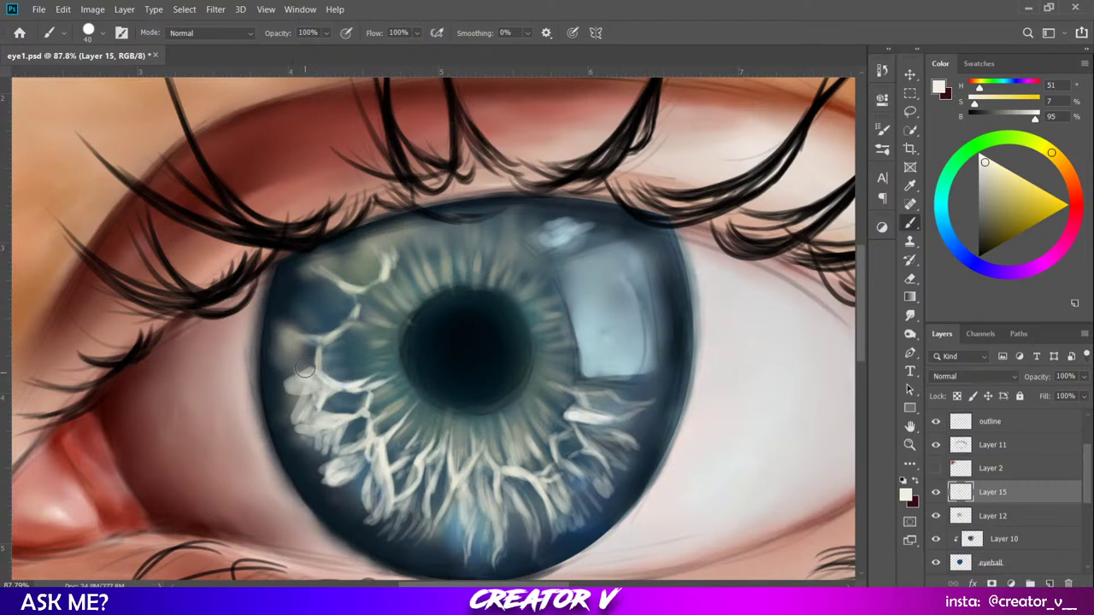
Continue the off-white fibre network with the 40 px brush up the iris's left side and across above the pupil.
mouse_move(306, 368)
mouse_down()
mouse_move(291, 336)
mouse_move(314, 344)
mouse_move(279, 313)
mouse_move(316, 341)
mouse_move(305, 337)
mouse_move(306, 364)
mouse_move(283, 382)
mouse_move(320, 356)
mouse_move(279, 316)
mouse_move(307, 357)
mouse_move(347, 318)
mouse_move(322, 337)
mouse_move(333, 328)
mouse_move(297, 321)
mouse_move(301, 302)
mouse_move(289, 305)
mouse_move(311, 318)
mouse_move(303, 286)
mouse_move(315, 331)
mouse_up()
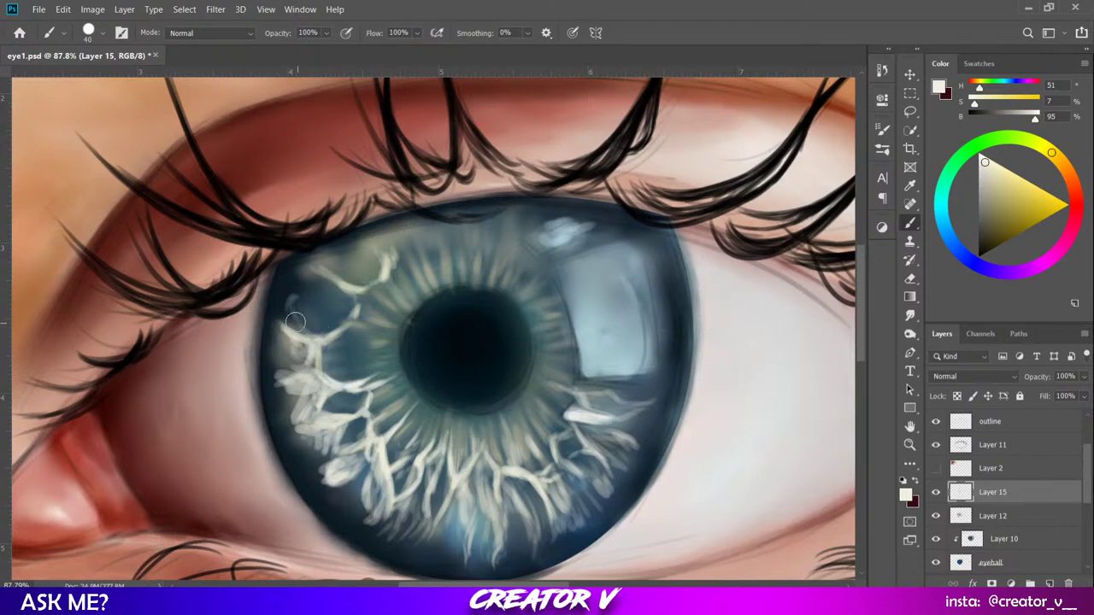
mouse_move(286, 301)
mouse_down()
mouse_move(340, 275)
mouse_move(331, 276)
mouse_move(350, 308)
mouse_move(355, 291)
mouse_move(352, 324)
mouse_move(403, 333)
mouse_move(365, 324)
mouse_move(400, 336)
mouse_move(366, 359)
mouse_move(362, 337)
mouse_move(350, 364)
mouse_move(346, 346)
mouse_move(329, 359)
mouse_move(399, 353)
mouse_move(362, 360)
mouse_move(400, 362)
mouse_move(364, 379)
mouse_move(356, 323)
mouse_move(389, 328)
mouse_move(385, 296)
mouse_move(368, 295)
mouse_move(402, 295)
mouse_move(369, 295)
mouse_move(401, 290)
mouse_move(394, 256)
mouse_move(425, 261)
mouse_move(386, 259)
mouse_up()
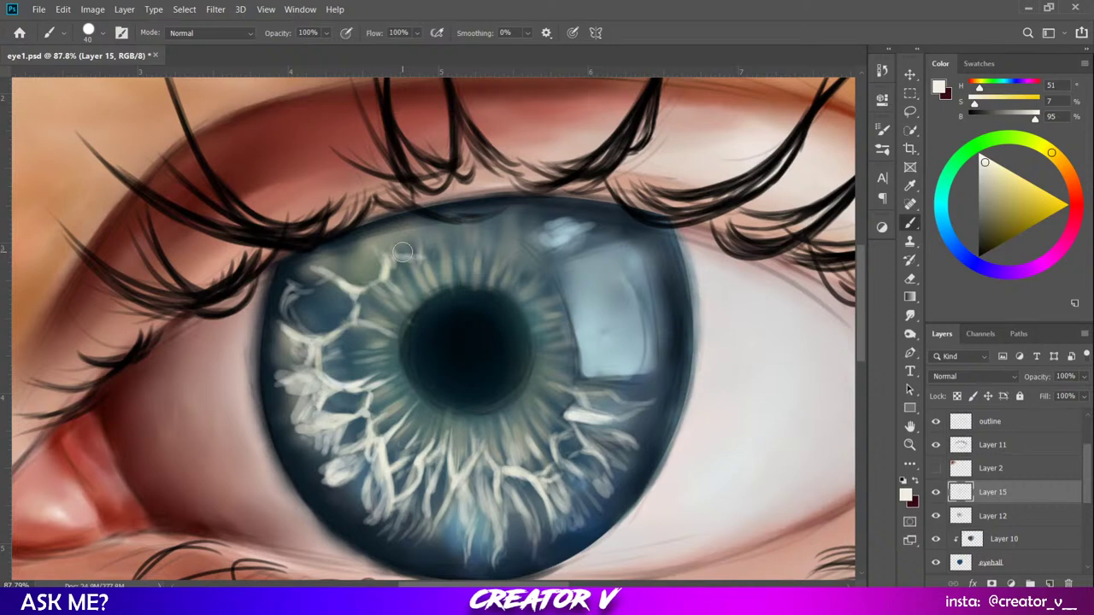
mouse_move(403, 252)
mouse_down()
mouse_move(412, 241)
mouse_move(386, 246)
mouse_move(381, 287)
mouse_move(394, 295)
mouse_move(411, 268)
mouse_up()
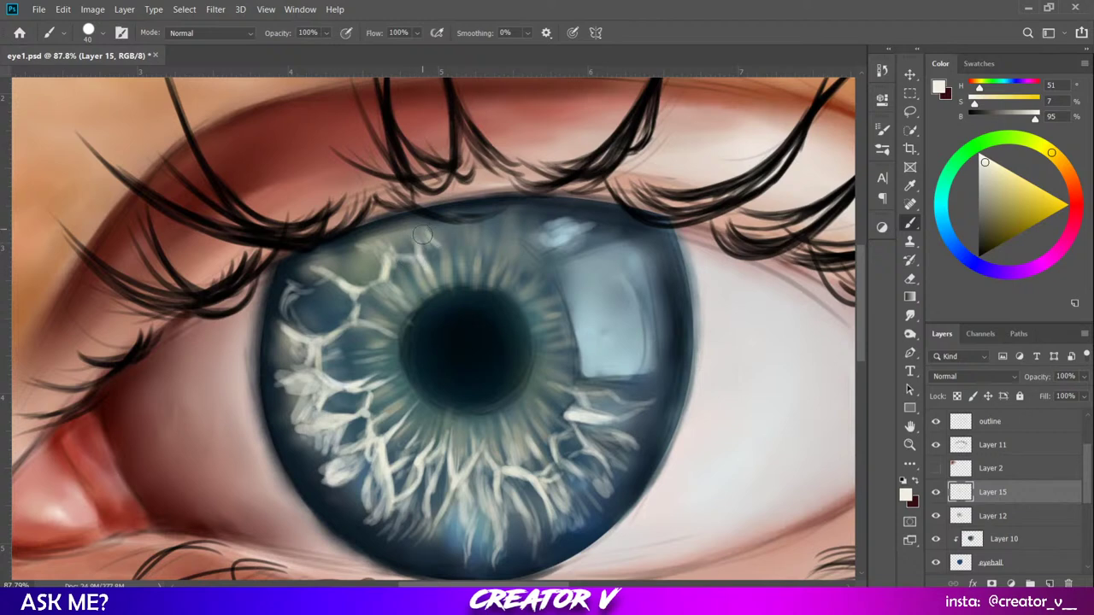
mouse_move(446, 267)
mouse_down()
mouse_move(447, 239)
mouse_move(446, 263)
mouse_move(448, 226)
mouse_move(465, 246)
mouse_move(481, 233)
mouse_move(482, 250)
mouse_move(491, 206)
mouse_move(474, 249)
mouse_move(474, 260)
mouse_move(481, 246)
mouse_move(477, 256)
mouse_move(491, 256)
mouse_move(481, 260)
mouse_move(511, 224)
mouse_move(510, 249)
mouse_move(526, 199)
mouse_move(509, 256)
mouse_move(522, 206)
mouse_move(525, 274)
mouse_move(515, 247)
mouse_move(506, 254)
mouse_move(517, 208)
mouse_move(530, 247)
mouse_move(514, 203)
mouse_up()
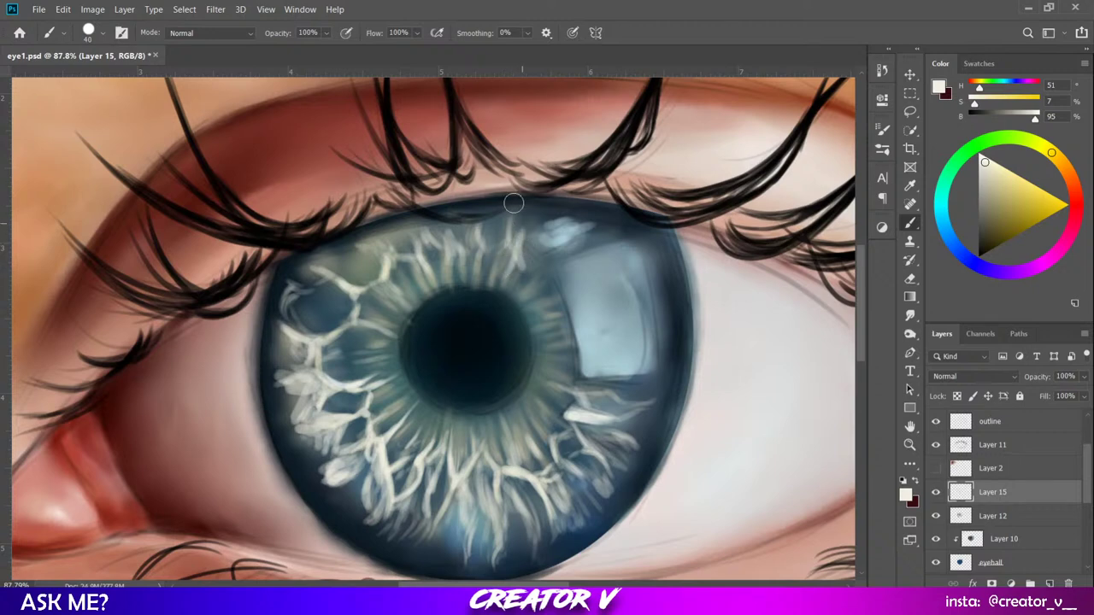
mouse_move(455, 229)
mouse_down()
mouse_move(460, 249)
mouse_move(468, 229)
mouse_up()
Switch to near-white, hue 51, saturation 2 and brightness 97, and brighten the edges of the large window reflection.
click(981, 158)
mouse_move(571, 234)
mouse_down()
mouse_move(540, 252)
mouse_move(560, 241)
mouse_move(528, 239)
mouse_move(564, 231)
mouse_move(558, 285)
mouse_move(555, 269)
mouse_move(584, 358)
mouse_move(581, 321)
mouse_move(584, 371)
mouse_move(578, 253)
mouse_move(563, 235)
mouse_move(587, 232)
mouse_move(561, 271)
mouse_move(600, 255)
mouse_move(578, 262)
mouse_move(588, 306)
mouse_move(572, 366)
mouse_move(590, 363)
mouse_move(601, 318)
mouse_up()
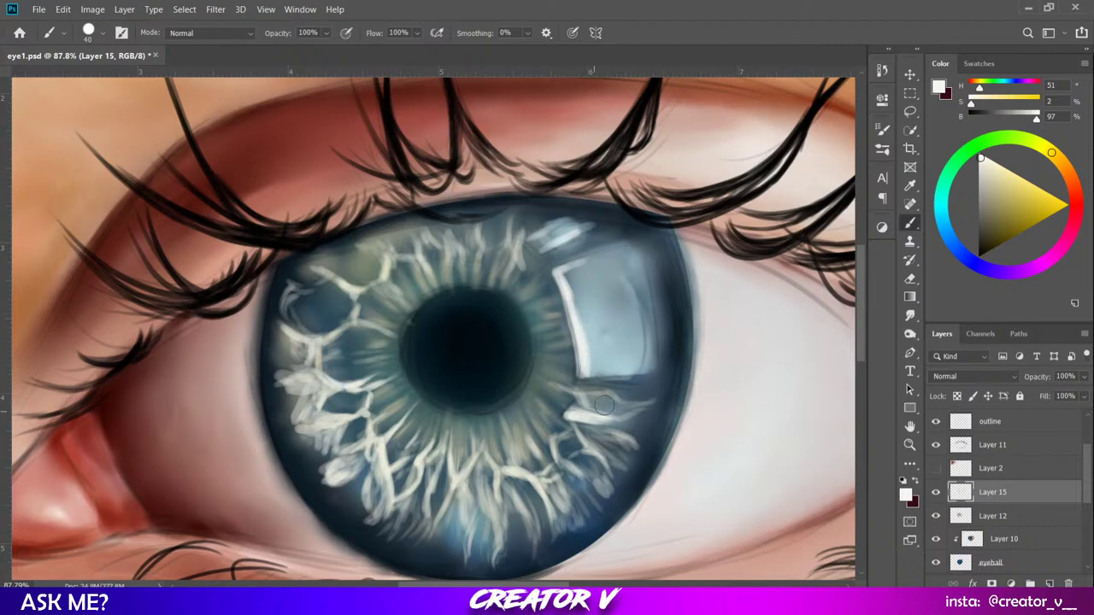
drag(582, 382, 652, 370)
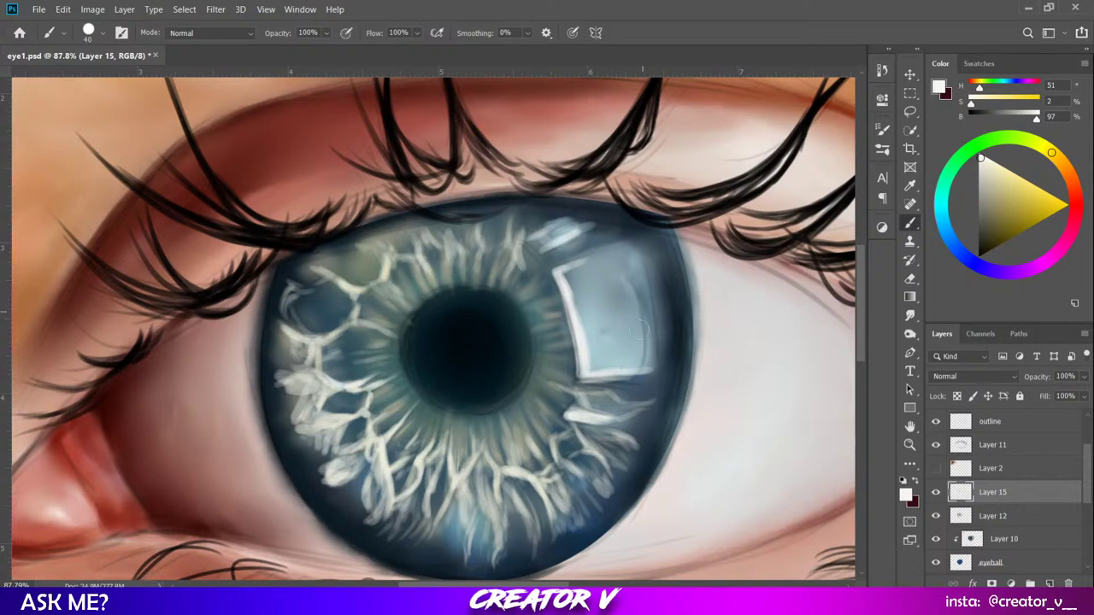
key(ctrl+z)
drag(615, 255, 630, 297)
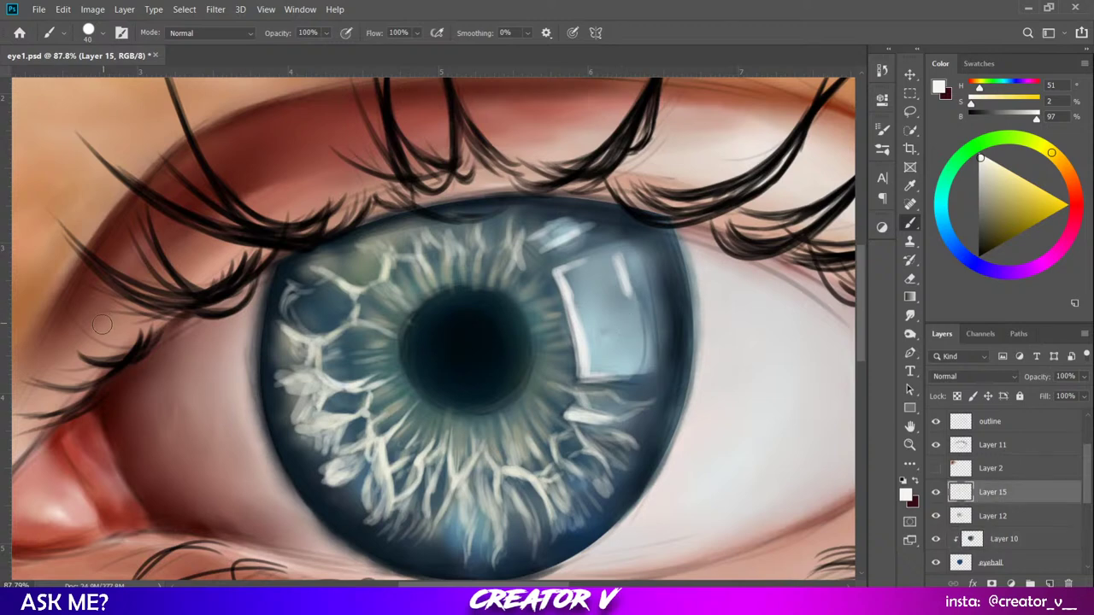
key(ctrl+shift+e)
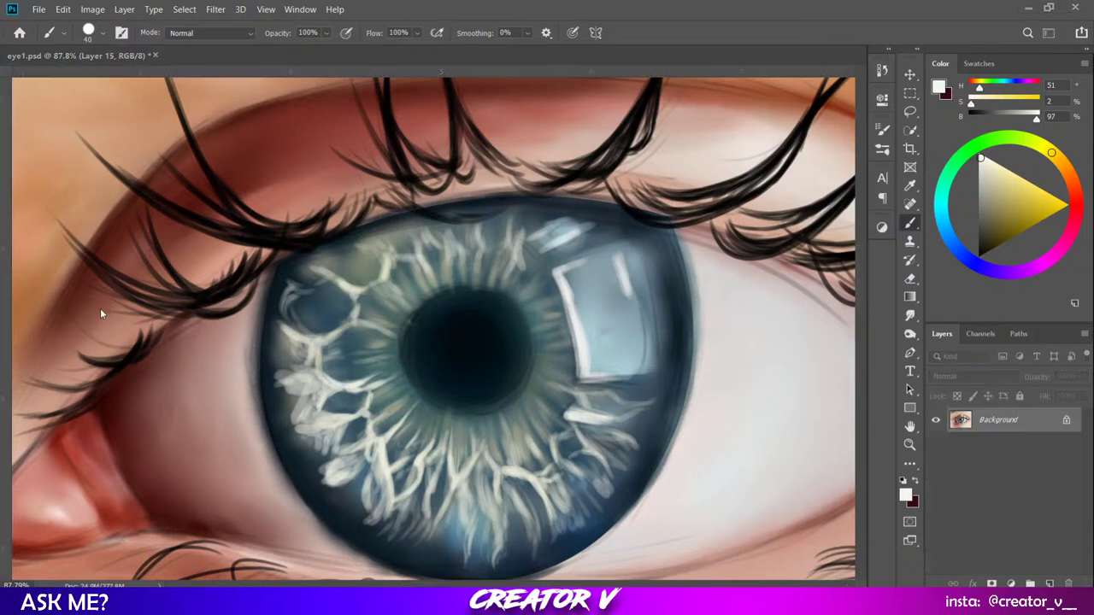
key(ctrl+r)
key(ctrl+z)
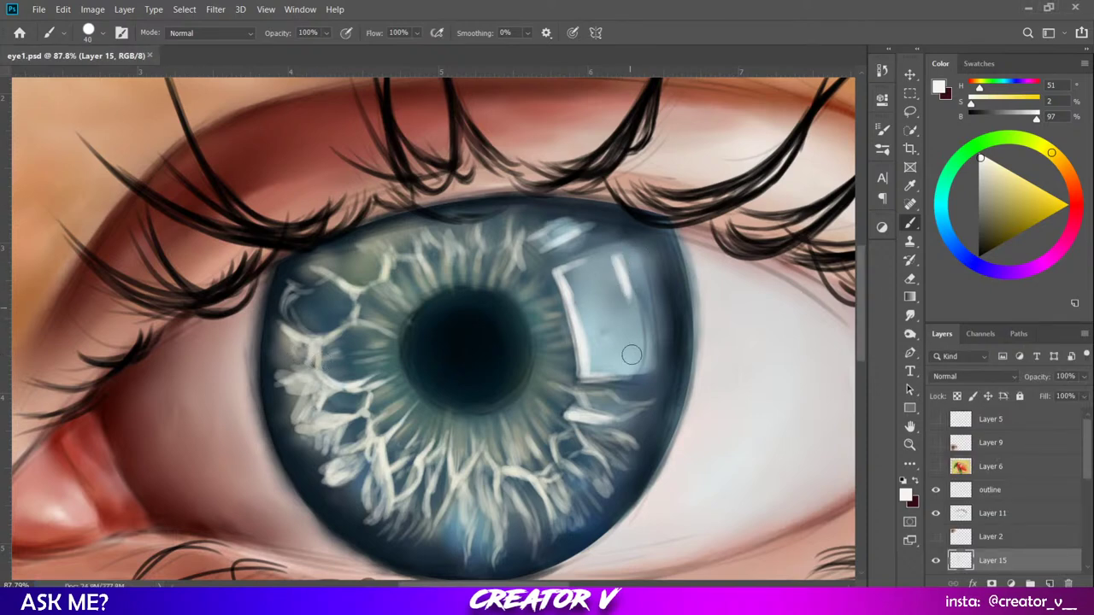
Fill the large window reflection with near-white strokes using the 40 px brush.
drag(616, 253, 632, 325)
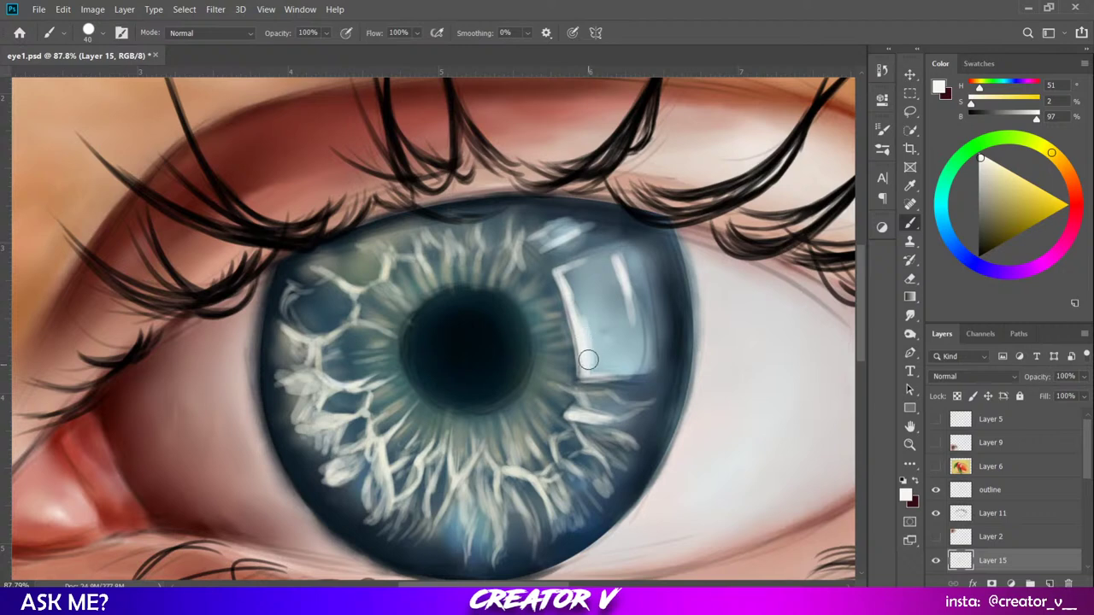
mouse_move(601, 369)
mouse_down()
mouse_move(599, 294)
mouse_move(618, 372)
mouse_move(625, 303)
mouse_move(629, 360)
mouse_move(637, 355)
mouse_move(636, 328)
mouse_move(619, 370)
mouse_move(602, 373)
mouse_move(623, 325)
mouse_move(625, 284)
mouse_move(631, 359)
mouse_move(634, 278)
mouse_move(631, 369)
mouse_up()
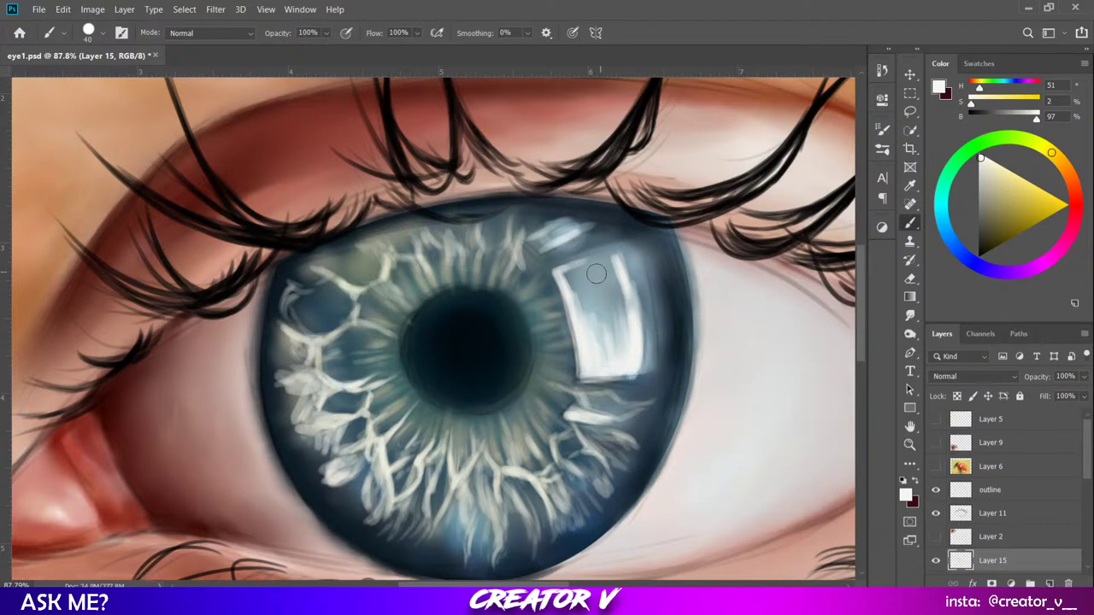
mouse_move(567, 281)
mouse_down()
mouse_move(615, 250)
mouse_move(627, 264)
mouse_move(578, 268)
mouse_move(592, 314)
mouse_move(570, 285)
mouse_move(573, 271)
mouse_move(599, 262)
mouse_move(566, 273)
mouse_move(599, 263)
mouse_move(583, 284)
mouse_move(597, 280)
mouse_move(589, 305)
mouse_move(582, 290)
mouse_move(578, 302)
mouse_move(592, 295)
mouse_move(595, 270)
mouse_move(613, 333)
mouse_move(613, 263)
mouse_move(620, 350)
mouse_move(592, 281)
mouse_move(585, 314)
mouse_move(588, 270)
mouse_move(579, 270)
mouse_move(618, 248)
mouse_move(626, 265)
mouse_move(622, 248)
mouse_move(627, 300)
mouse_up()
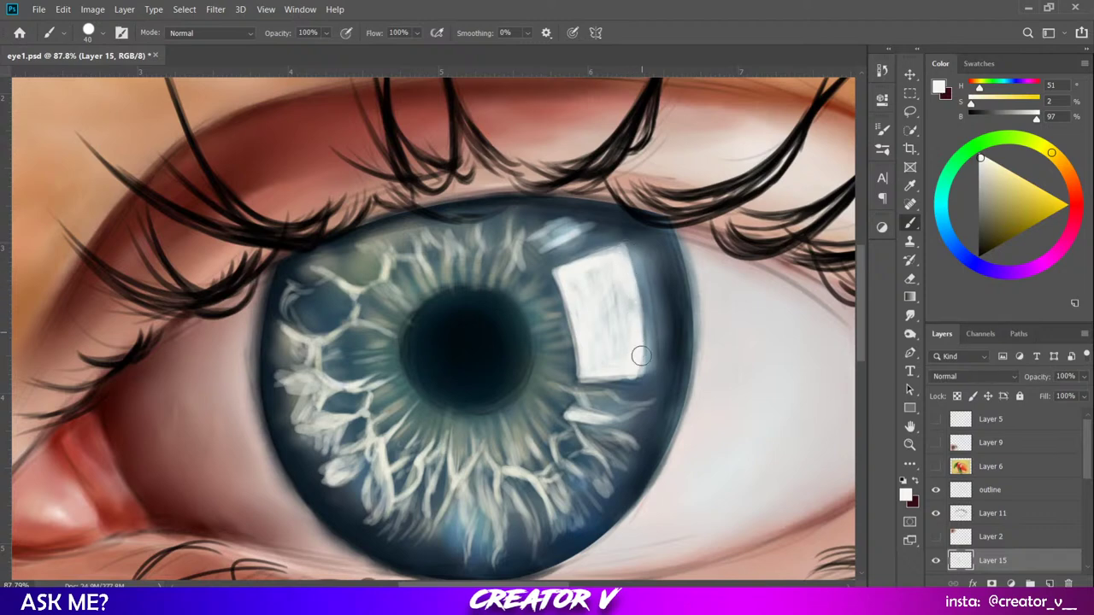
Add a broken near-white highlight along the iris's right side and brighten the small reflections below and above the window reflection.
click(640, 241)
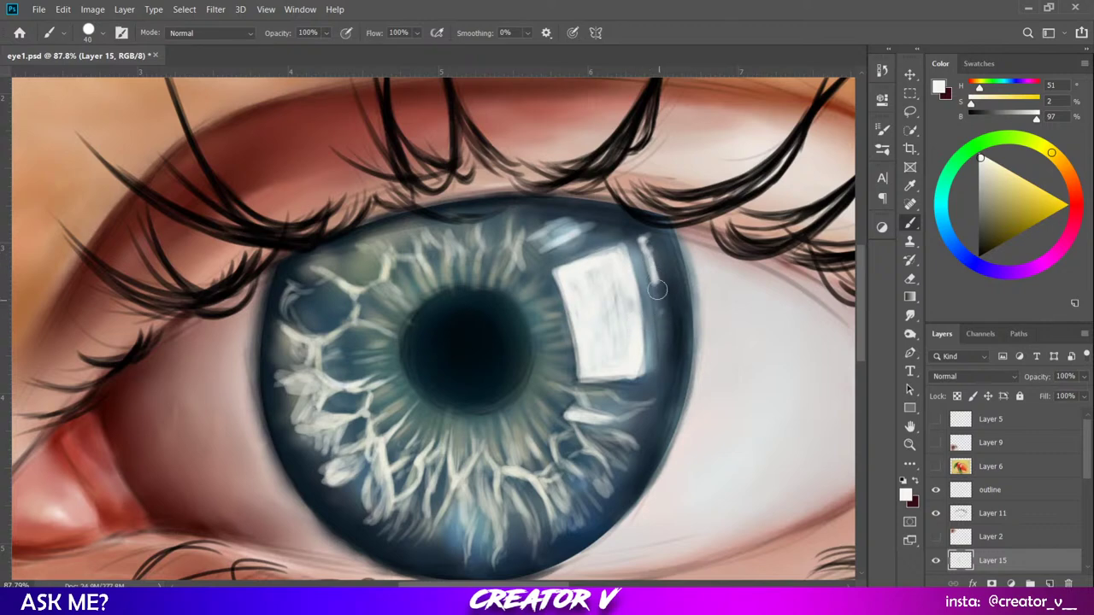
drag(657, 294, 656, 268)
drag(666, 336, 664, 356)
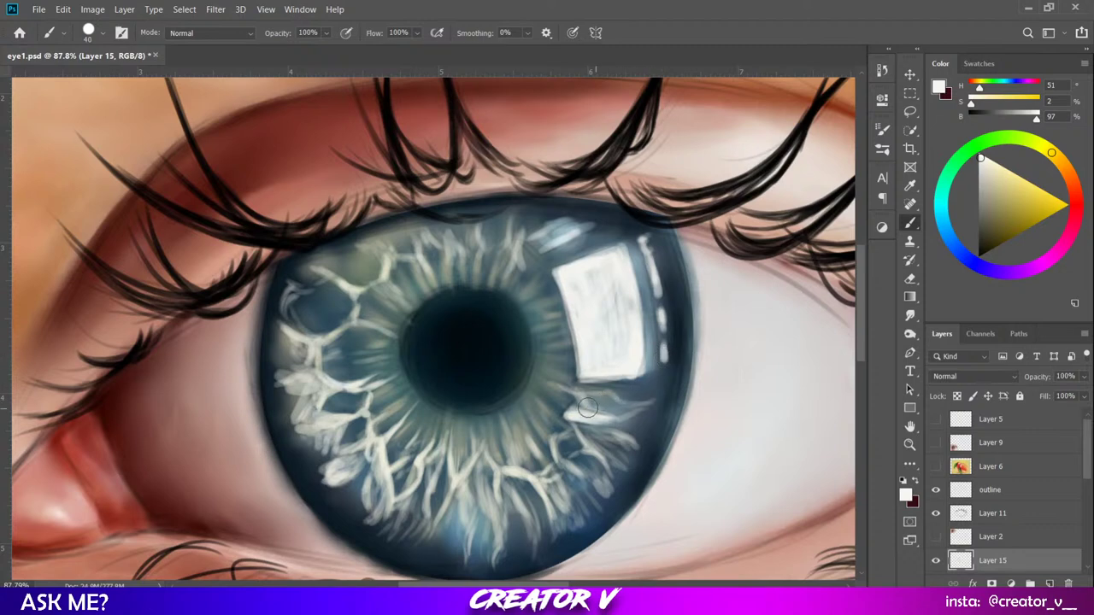
mouse_move(619, 408)
mouse_down()
mouse_move(571, 410)
mouse_move(654, 411)
mouse_move(648, 418)
mouse_move(668, 385)
mouse_move(649, 265)
mouse_up()
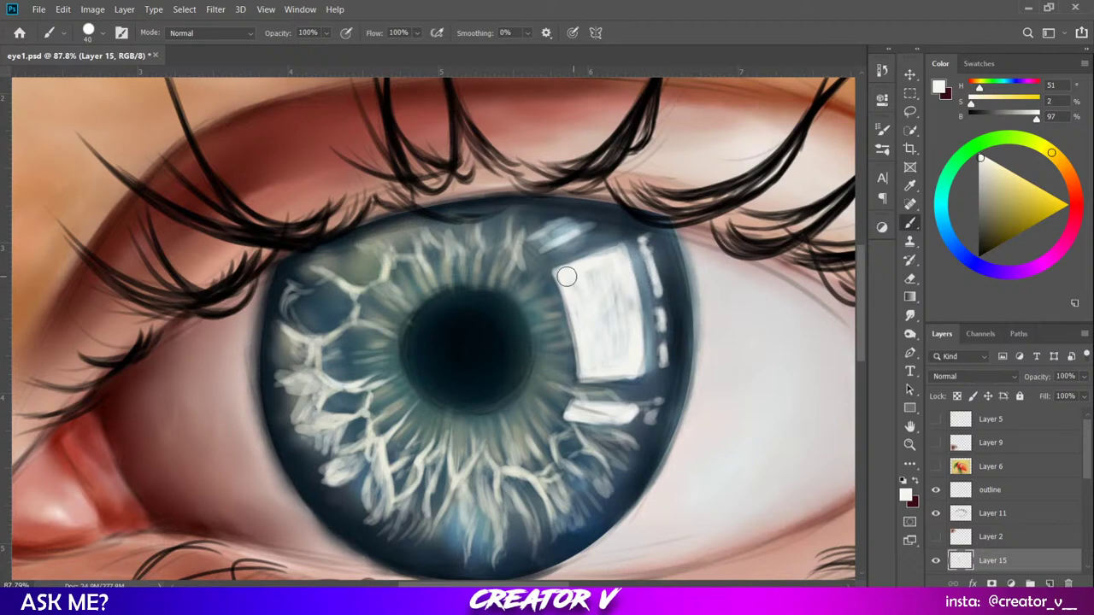
mouse_move(545, 242)
mouse_down()
mouse_move(577, 225)
mouse_move(567, 224)
mouse_move(575, 232)
mouse_up()
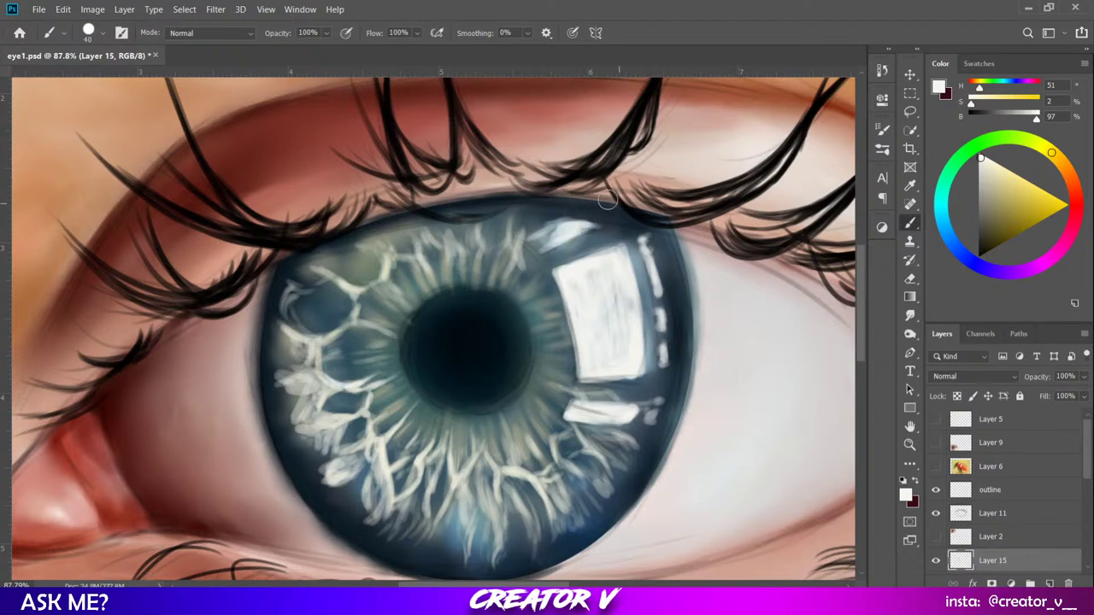
Paint a near-white highlight along the iris's upper-right edge under the lid, refining it with a 15 px brush.
mouse_move(514, 198)
mouse_down()
mouse_move(687, 229)
mouse_move(583, 209)
mouse_move(669, 225)
mouse_up()
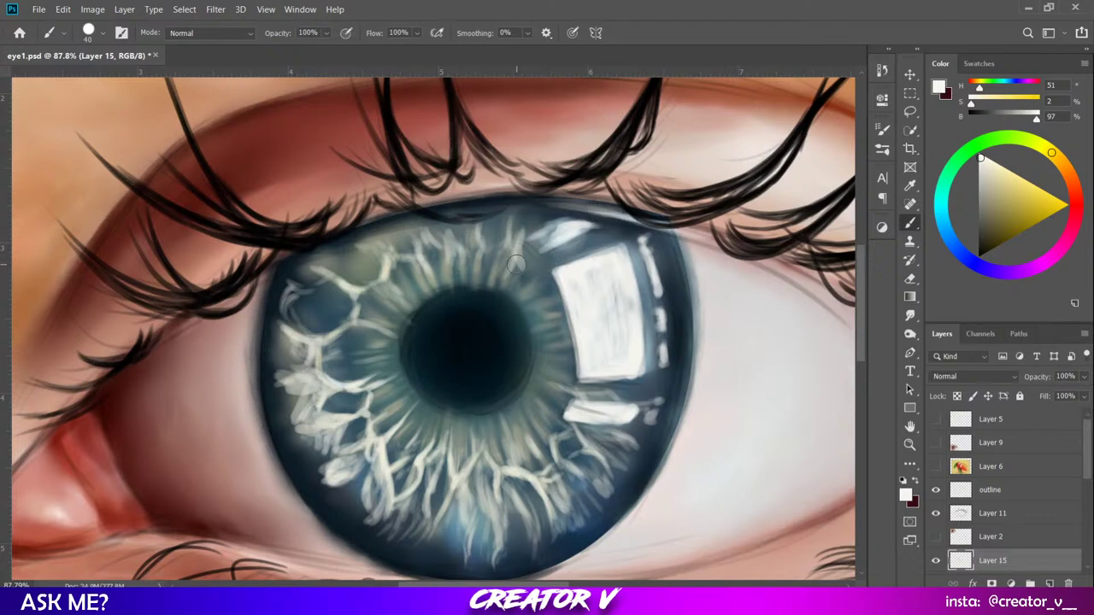
key(bracketleft)
key(bracketleft)
key(bracketleft)
mouse_move(533, 202)
mouse_down()
mouse_move(725, 253)
mouse_move(611, 214)
mouse_move(689, 237)
mouse_up()
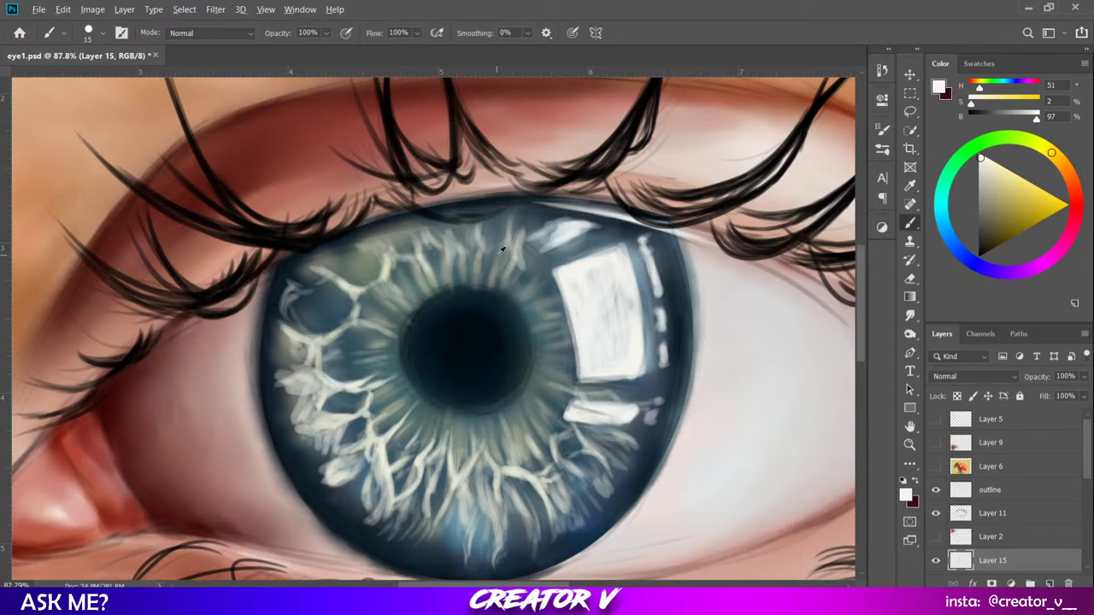
scroll(502, 250, down, 10)
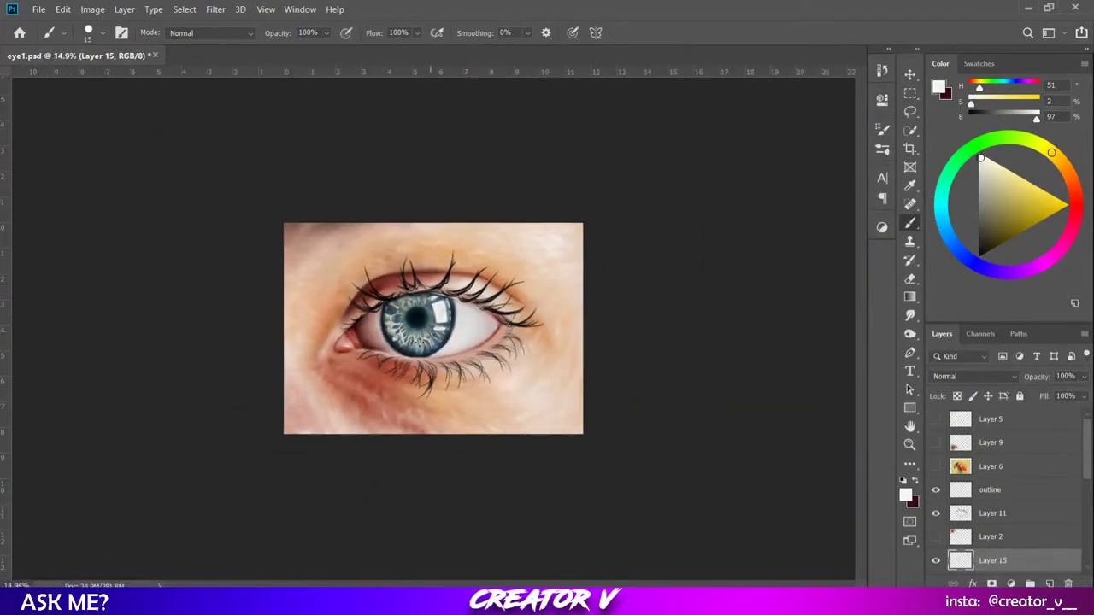
scroll(374, 329, up, 5)
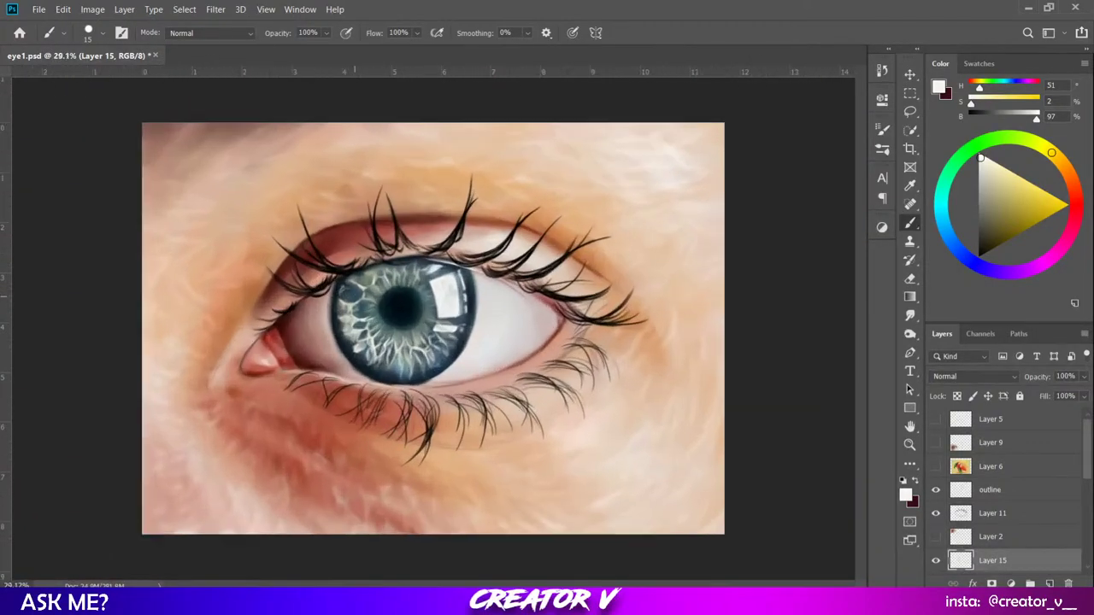
scroll(339, 296, up, 5)
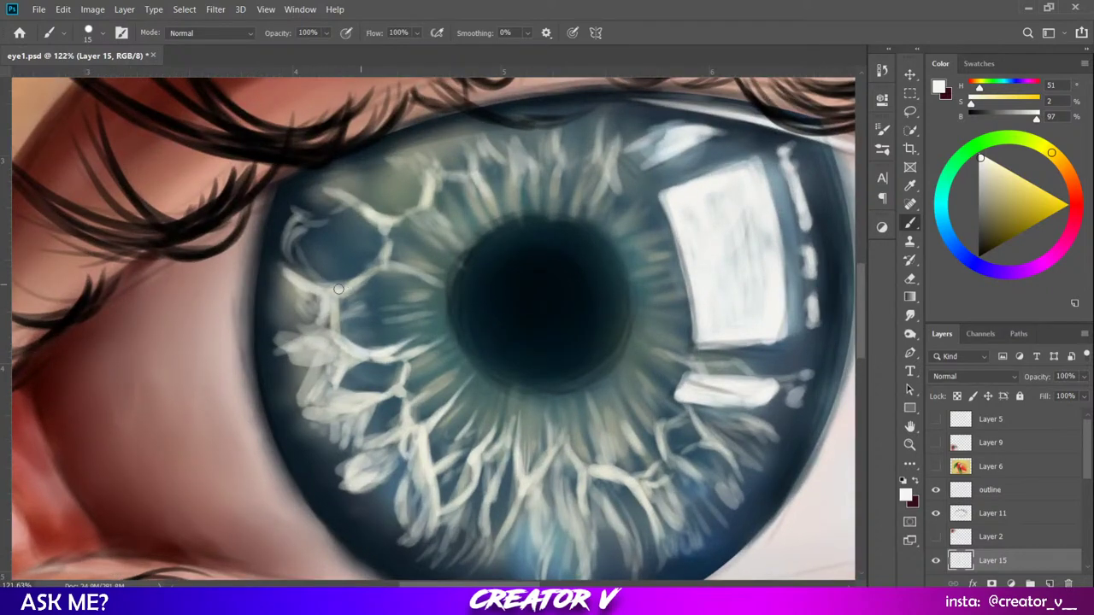
Switch to near-white, hue 51, saturation 4 and brightness 100, and brighten the iris's left and lower fibre network and the window reflections.
drag(967, 193, 982, 156)
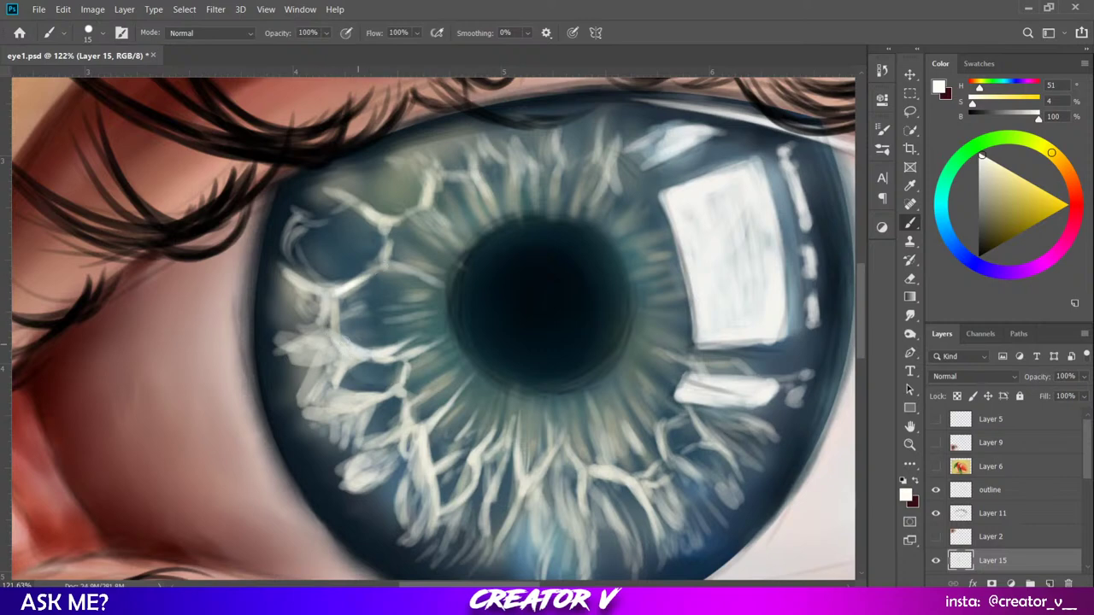
mouse_move(385, 350)
mouse_down()
mouse_move(347, 363)
mouse_move(357, 357)
mouse_move(328, 327)
mouse_up()
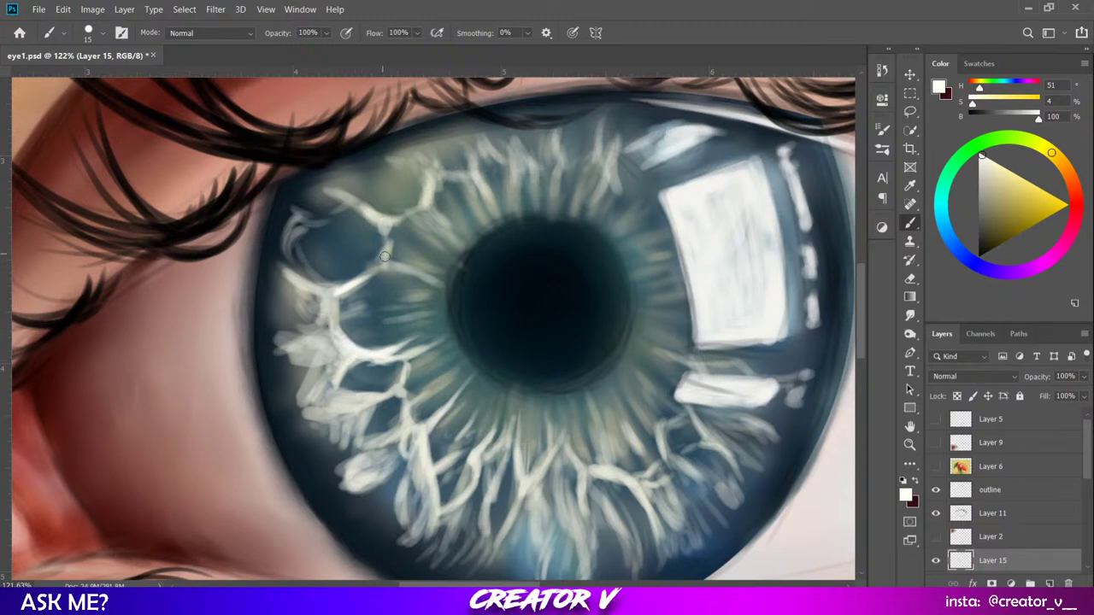
mouse_move(385, 257)
mouse_down()
mouse_move(382, 215)
mouse_move(396, 222)
mouse_move(441, 174)
mouse_up()
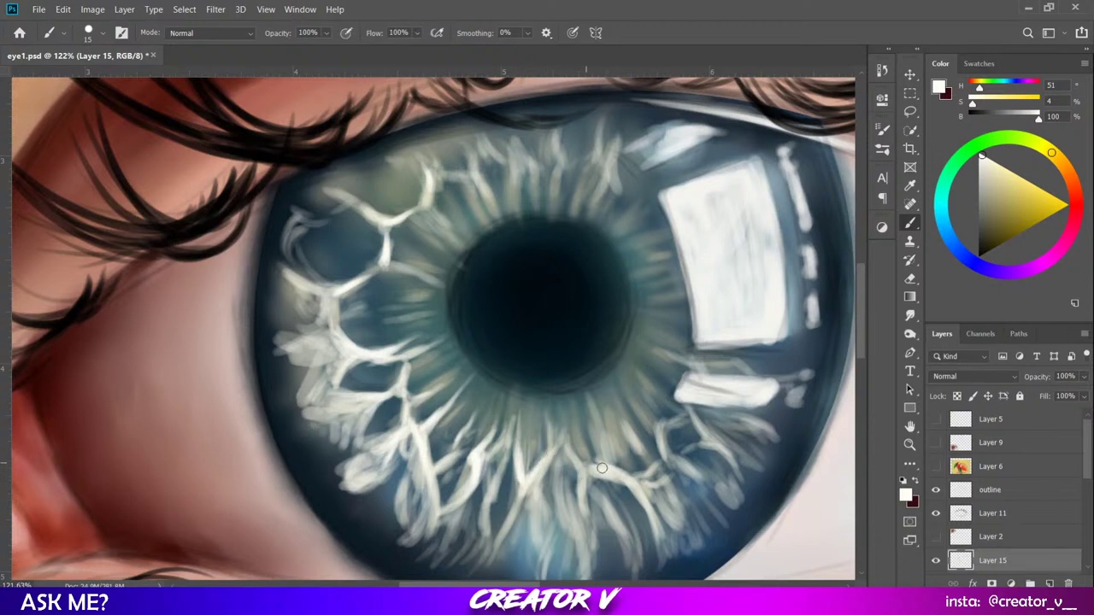
drag(601, 468, 650, 494)
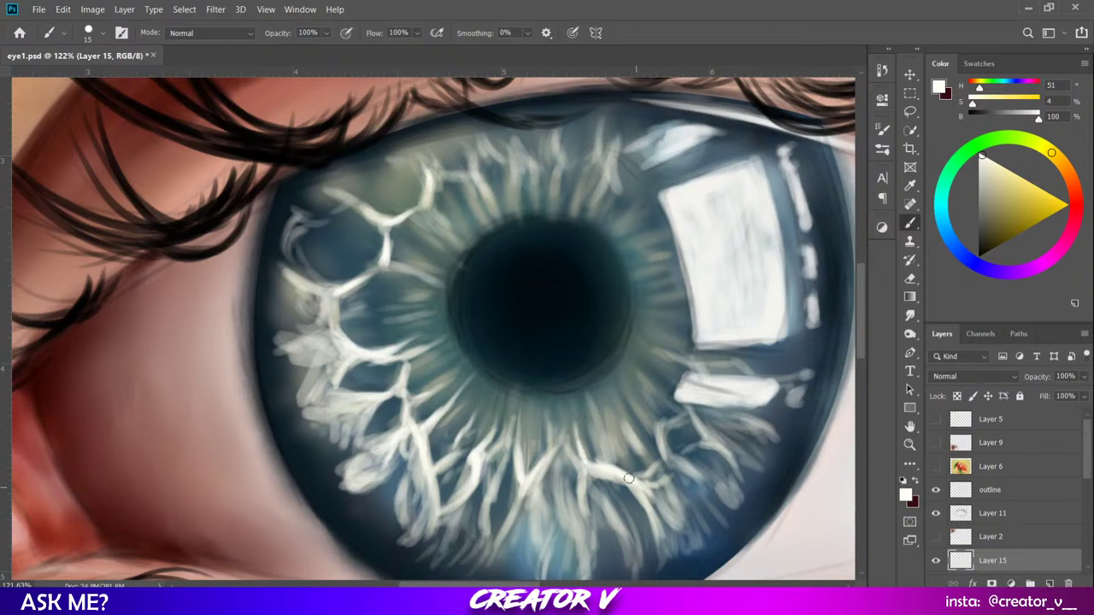
drag(629, 479, 674, 458)
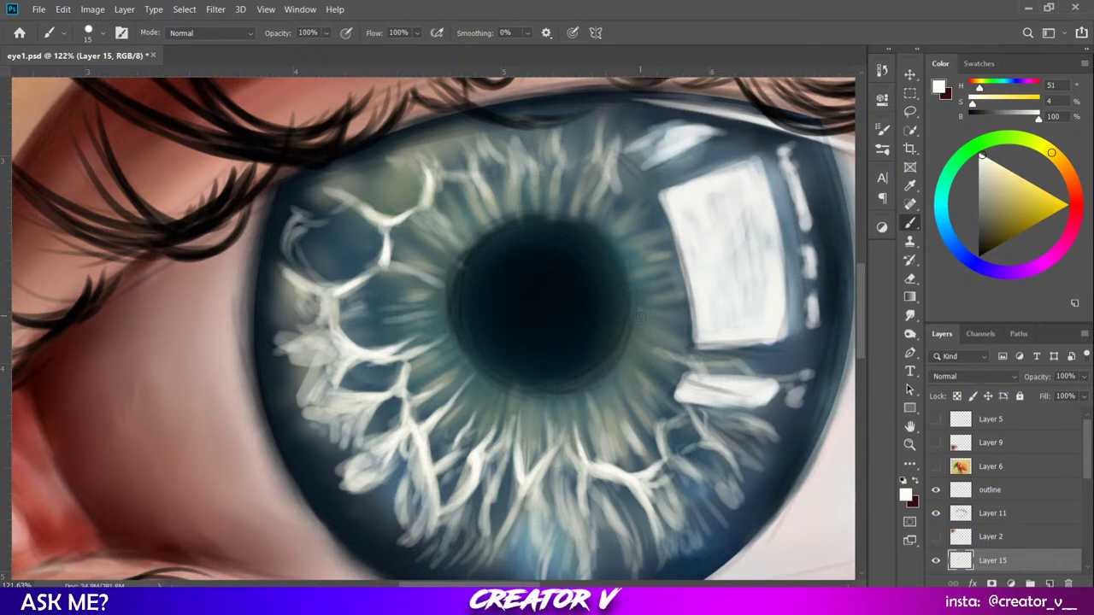
mouse_move(701, 395)
mouse_down()
mouse_move(751, 395)
mouse_move(698, 391)
mouse_up()
mouse_move(700, 245)
mouse_down()
mouse_move(739, 303)
mouse_move(727, 224)
mouse_move(738, 305)
mouse_move(748, 243)
mouse_move(762, 300)
mouse_move(746, 265)
mouse_up()
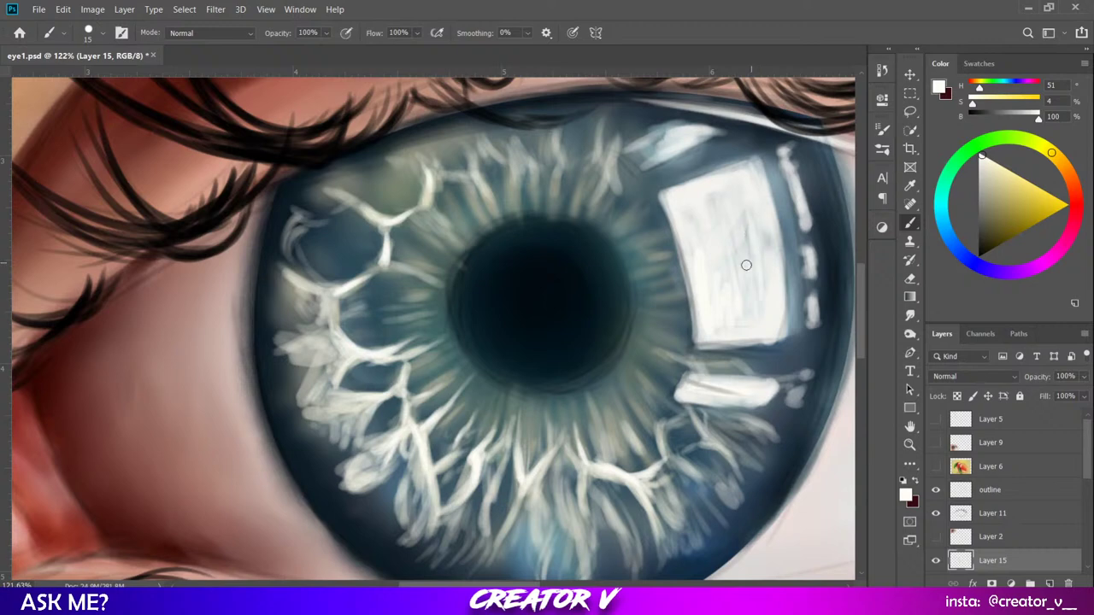
Save the file and soften the bright fibres along the iris's left edge using the Smudge tool at 40 px.
click(909, 315)
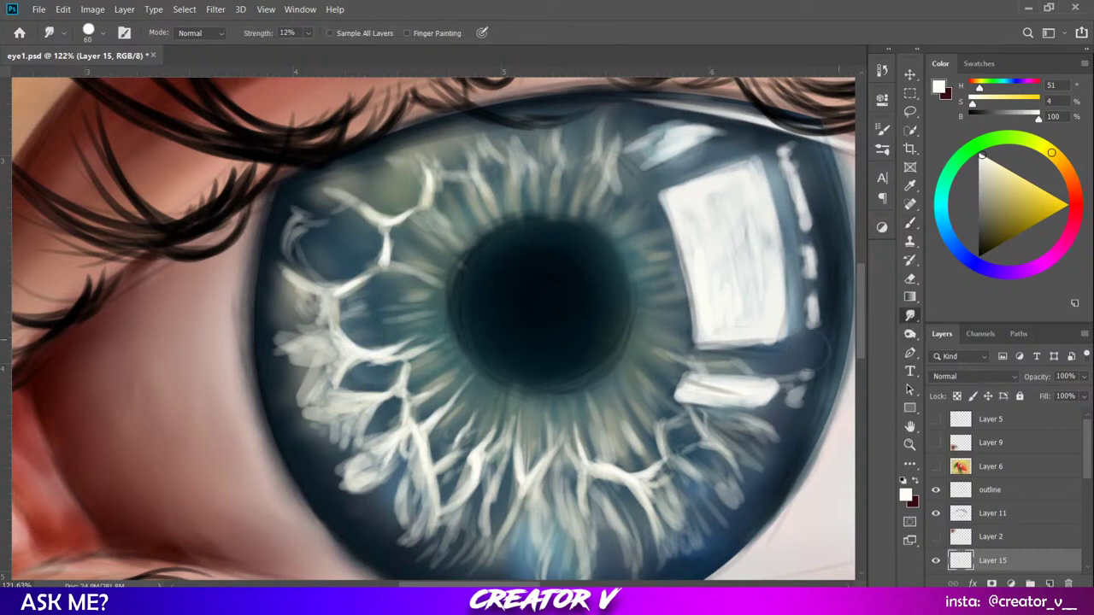
key(ctrl+s)
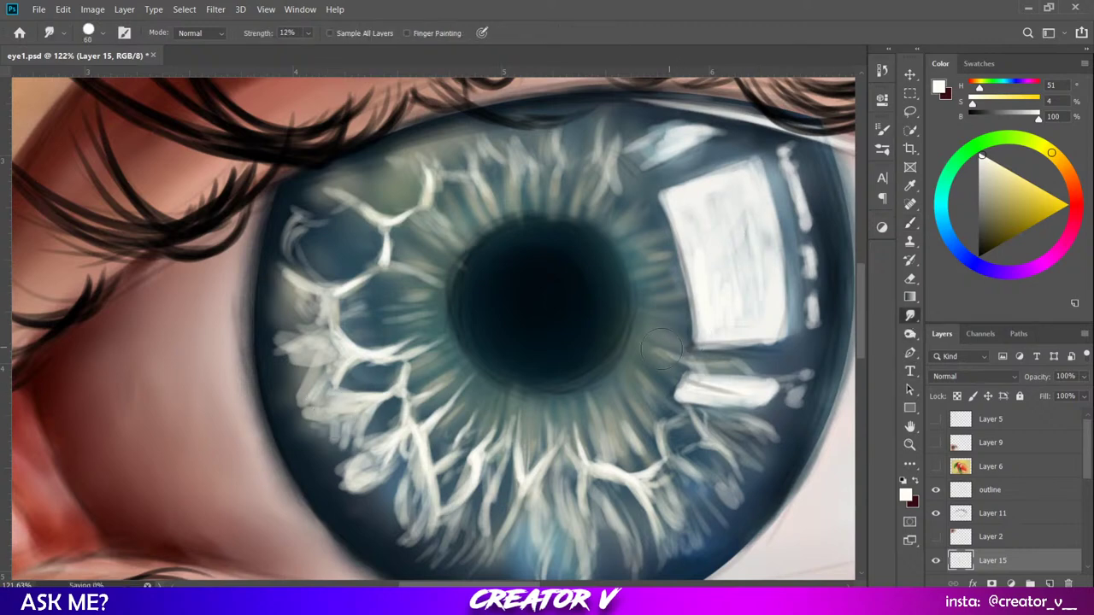
key(bracketleft)
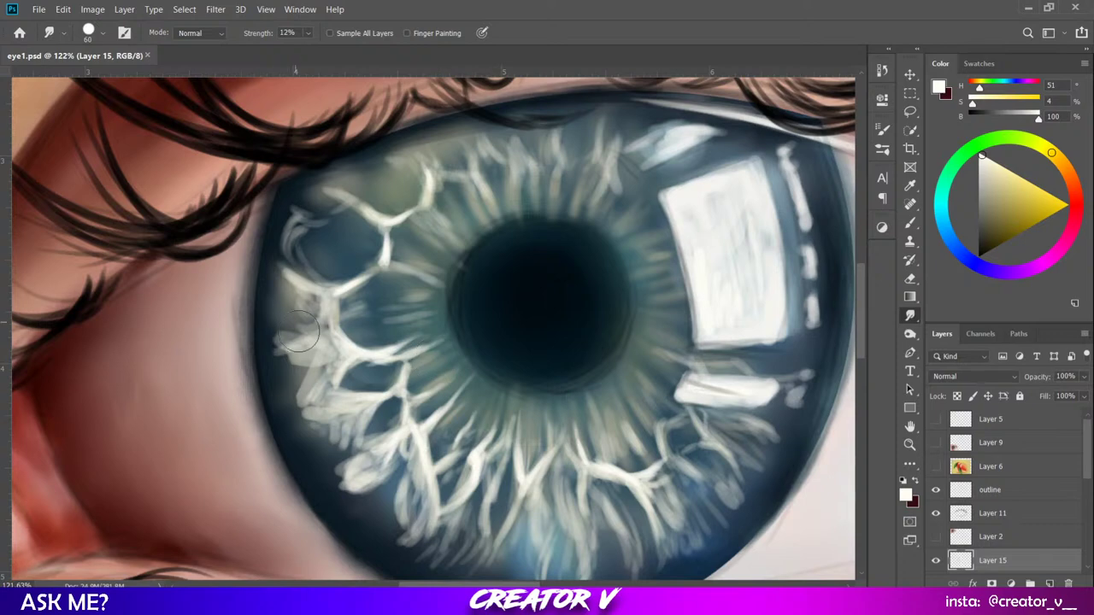
key(bracketleft)
mouse_move(292, 333)
mouse_down()
mouse_move(304, 335)
mouse_move(292, 343)
mouse_up()
mouse_move(275, 260)
mouse_down()
mouse_move(300, 309)
mouse_move(325, 300)
mouse_move(319, 316)
mouse_move(283, 323)
mouse_move(304, 324)
mouse_move(289, 357)
mouse_move(310, 355)
mouse_move(276, 350)
mouse_move(273, 315)
mouse_up()
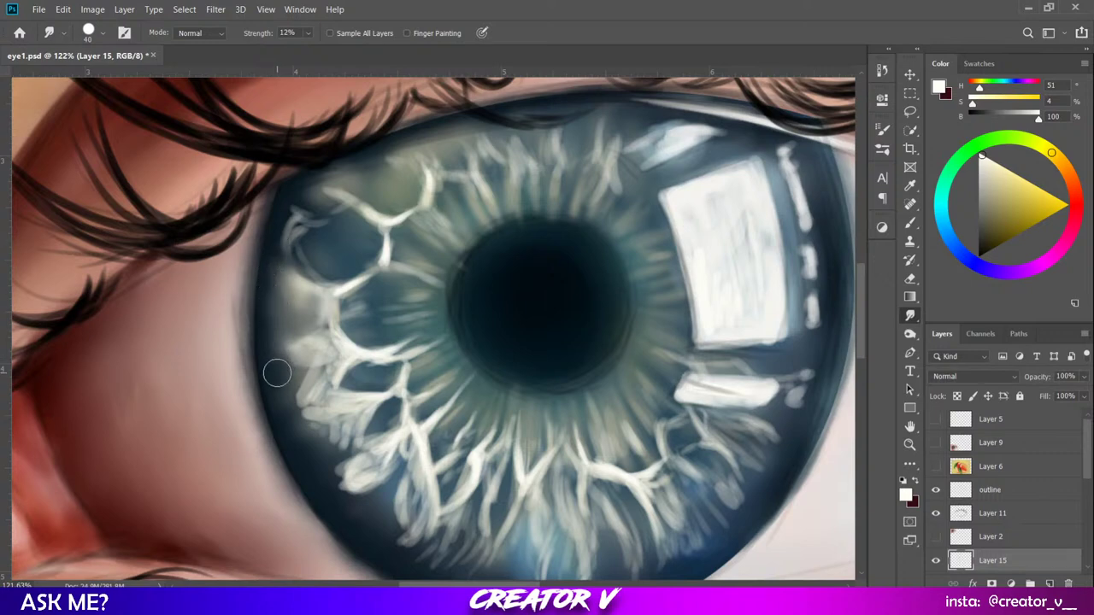
drag(276, 373, 260, 370)
Show the reference photo on Layer 2, examine its iris up close against the painting, and hide it again.
scroll(342, 301, down, 5)
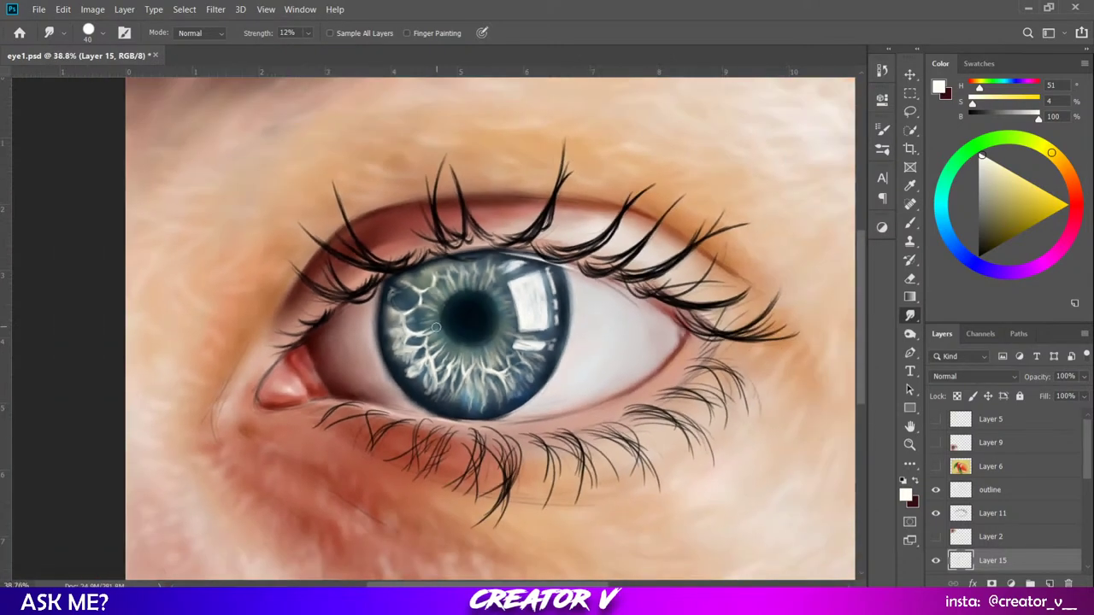
scroll(436, 327, down, 2)
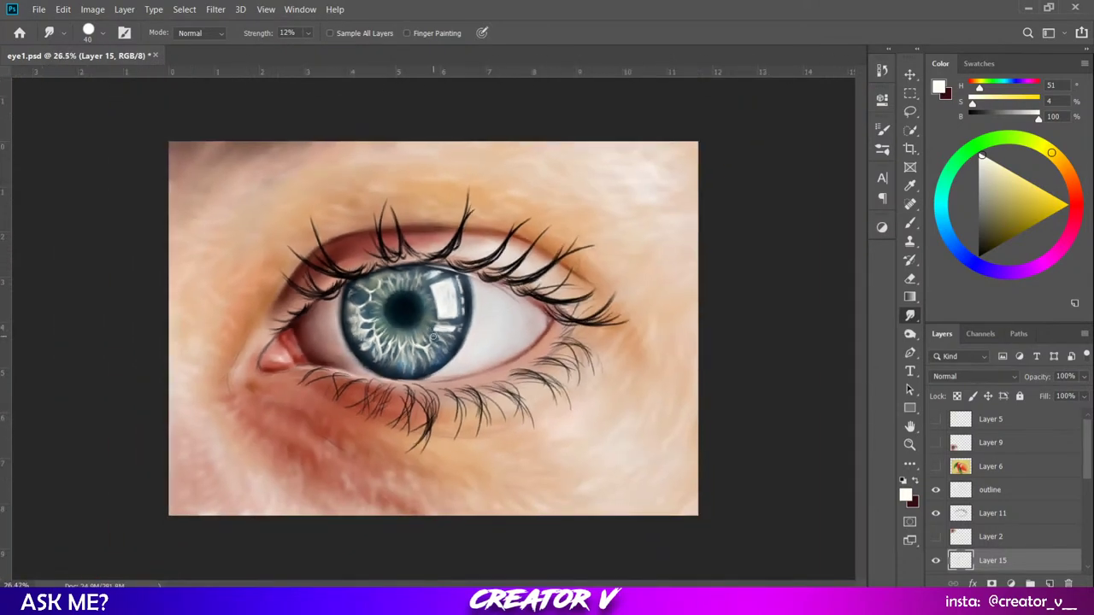
click(936, 537)
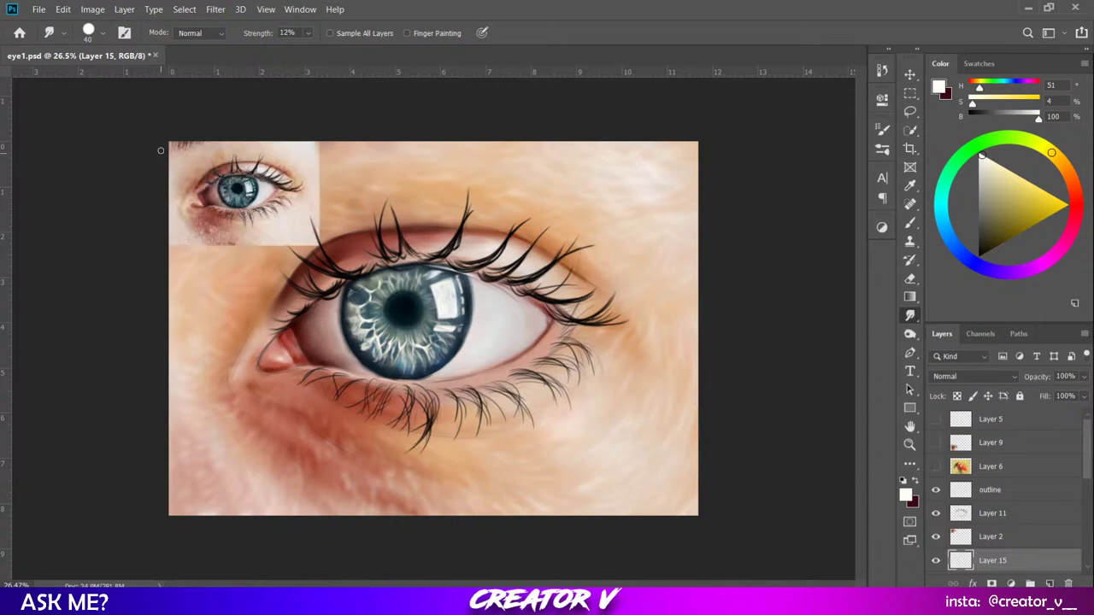
scroll(160, 150, up, 6)
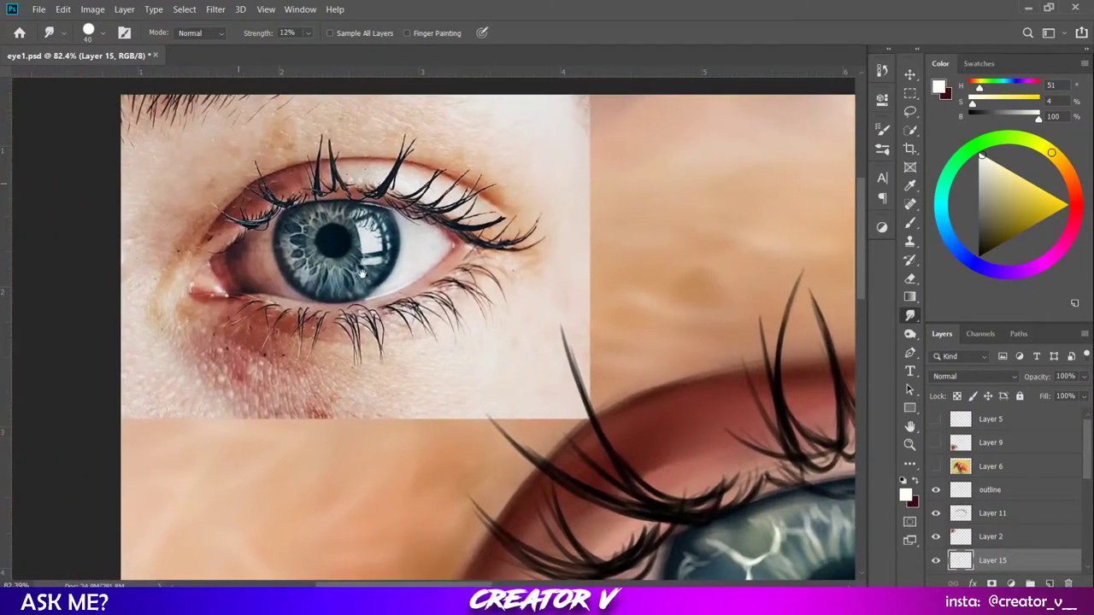
drag(360, 274, 569, 351)
scroll(643, 332, up, 1)
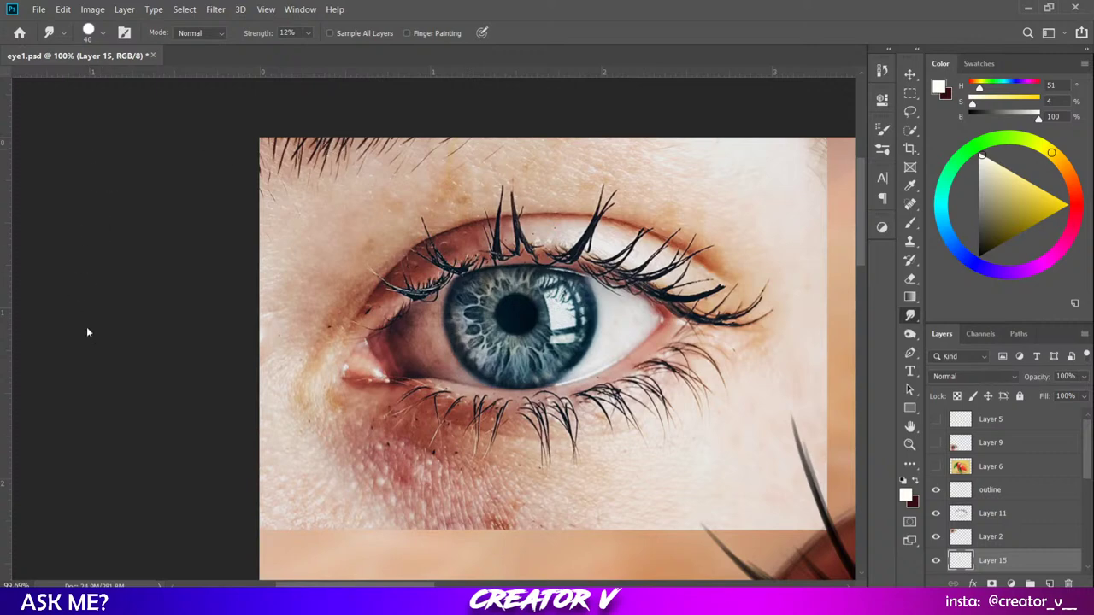
key(ctrl+0)
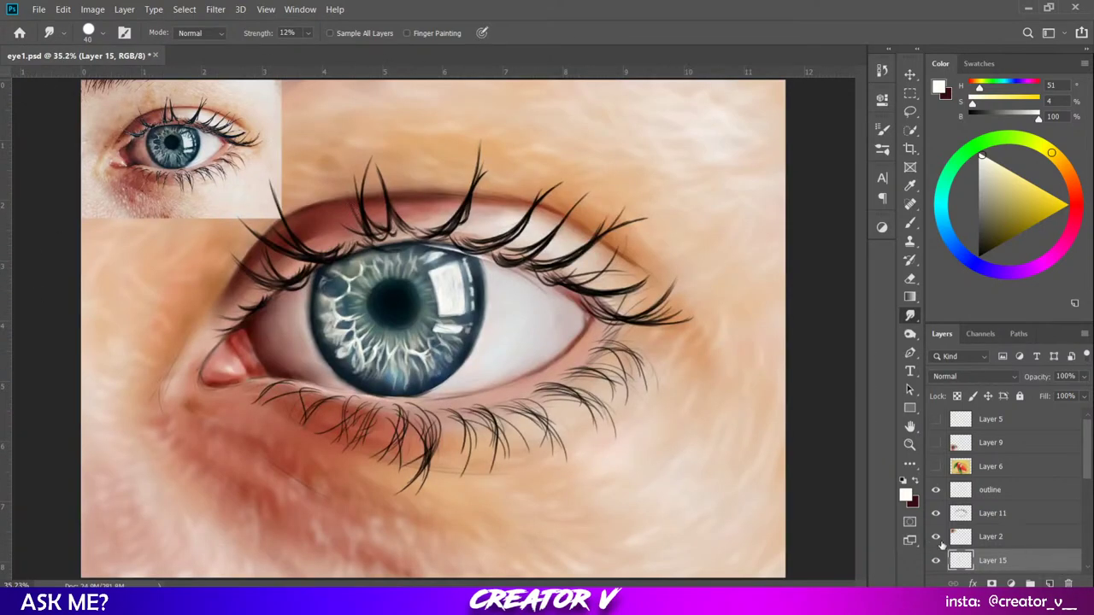
click(936, 537)
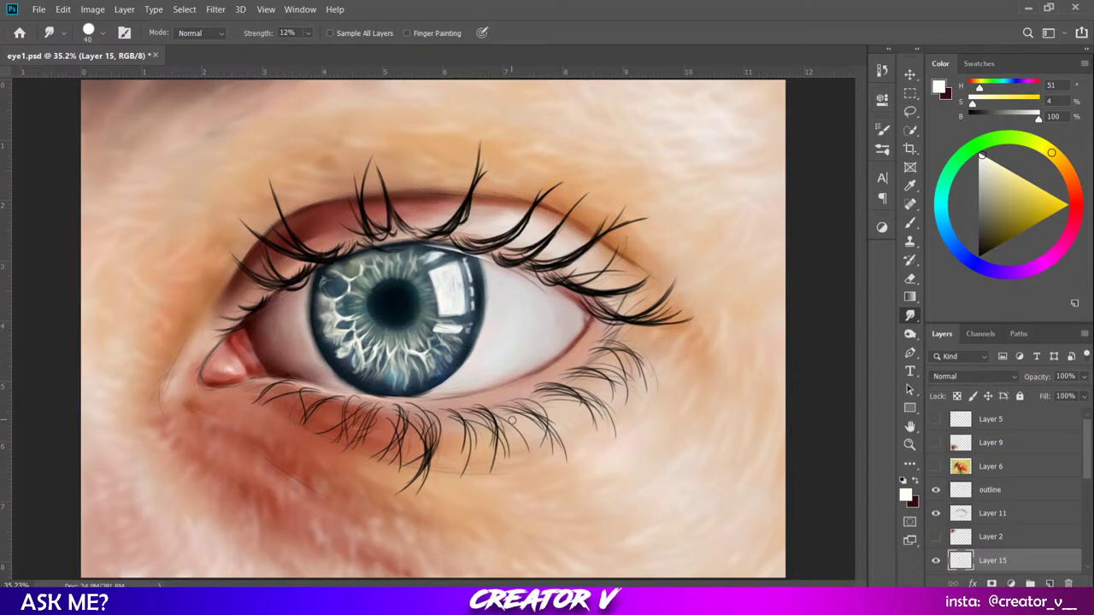
Smudge the fibres on the iris's left side into soft, blended shapes, reducing the smudge brush to 20 px.
scroll(337, 255, up, 4)
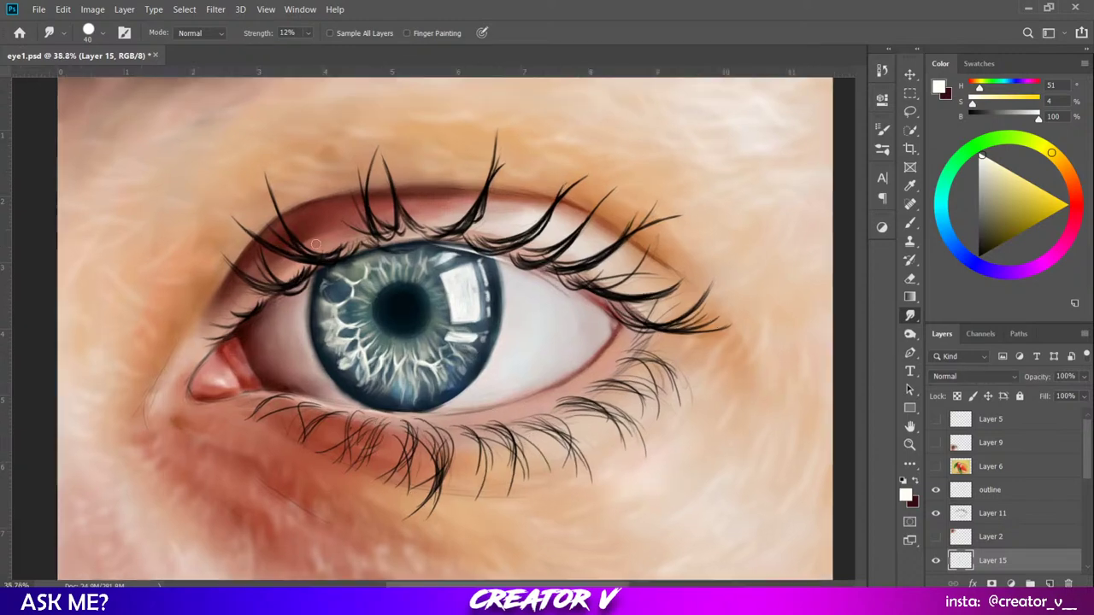
scroll(351, 274, up, 2)
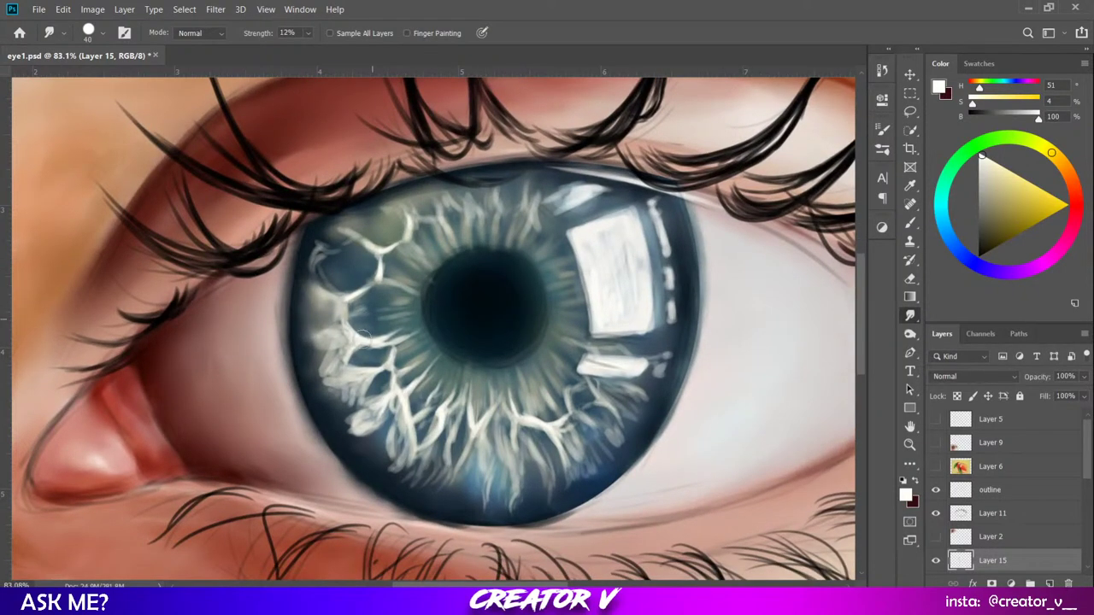
mouse_move(326, 343)
mouse_down()
mouse_move(342, 346)
mouse_move(339, 324)
mouse_move(350, 337)
mouse_up()
key(bracketleft)
key(bracketleft)
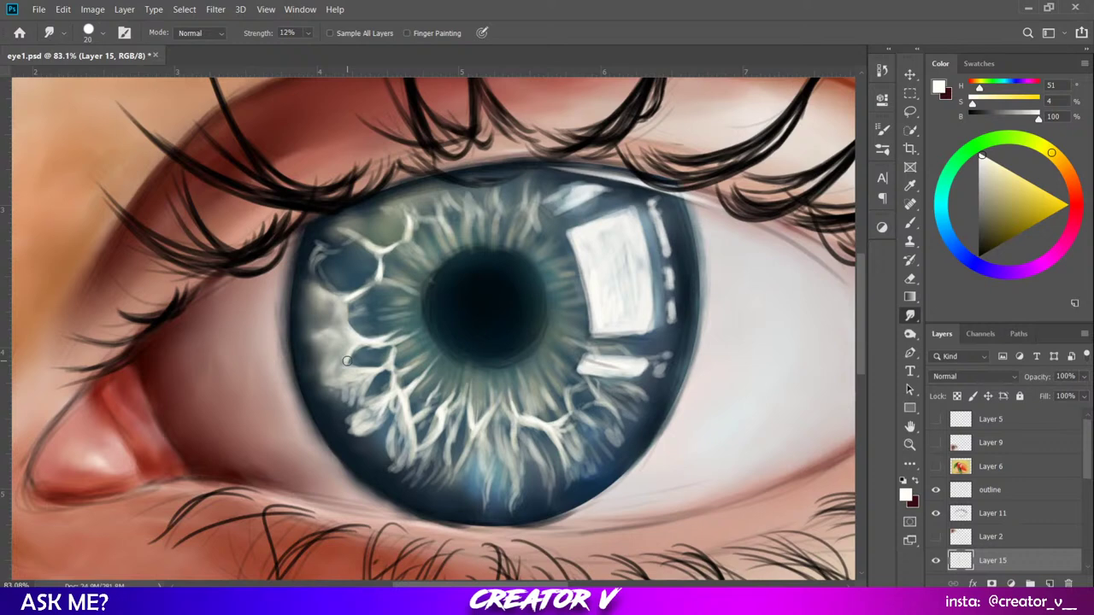
Blend the iris's lower and upper fibres and soften the window reflections with a 30 px smudge brush.
key(bracketright)
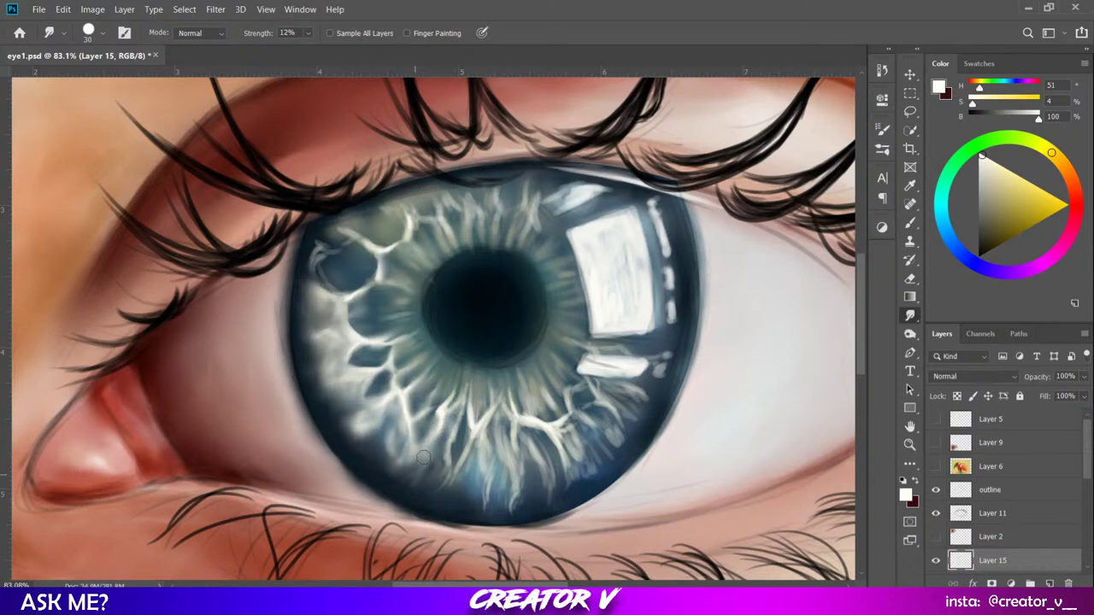
drag(452, 468, 462, 412)
mouse_move(449, 488)
mouse_down()
mouse_move(467, 420)
mouse_move(459, 353)
mouse_up()
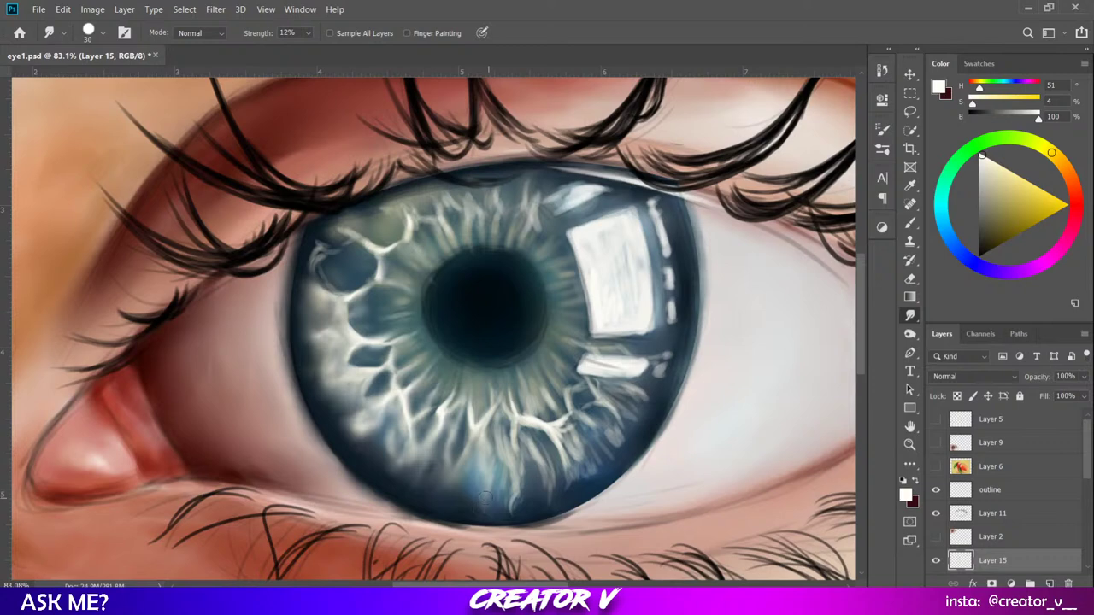
mouse_move(503, 467)
mouse_down()
mouse_move(500, 510)
mouse_move(524, 482)
mouse_up()
drag(506, 431, 490, 380)
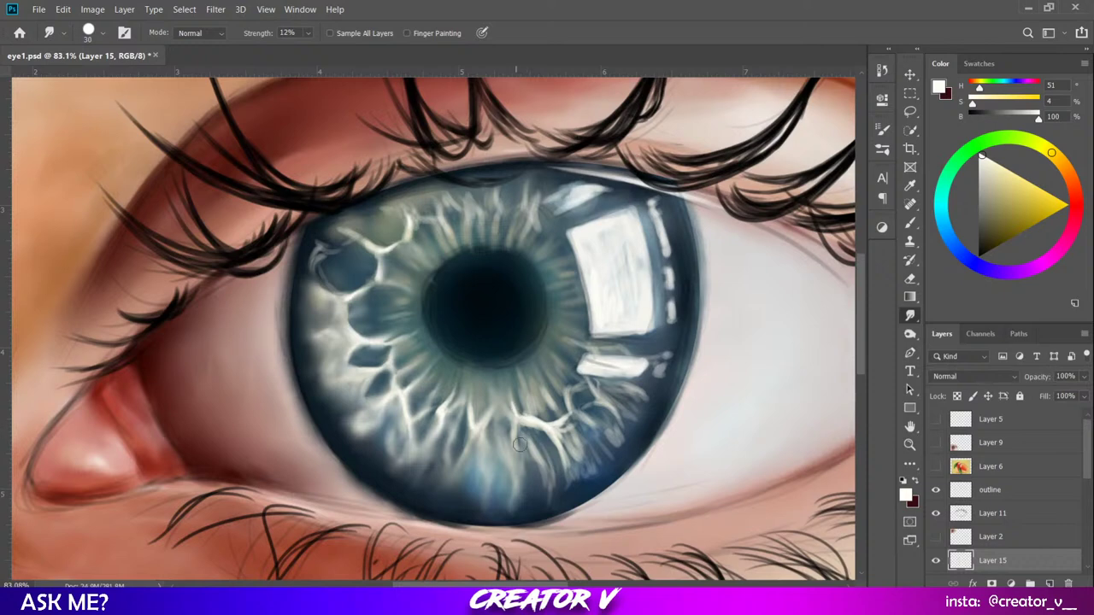
mouse_move(531, 441)
mouse_down()
mouse_move(523, 467)
mouse_move(549, 480)
mouse_move(509, 376)
mouse_up()
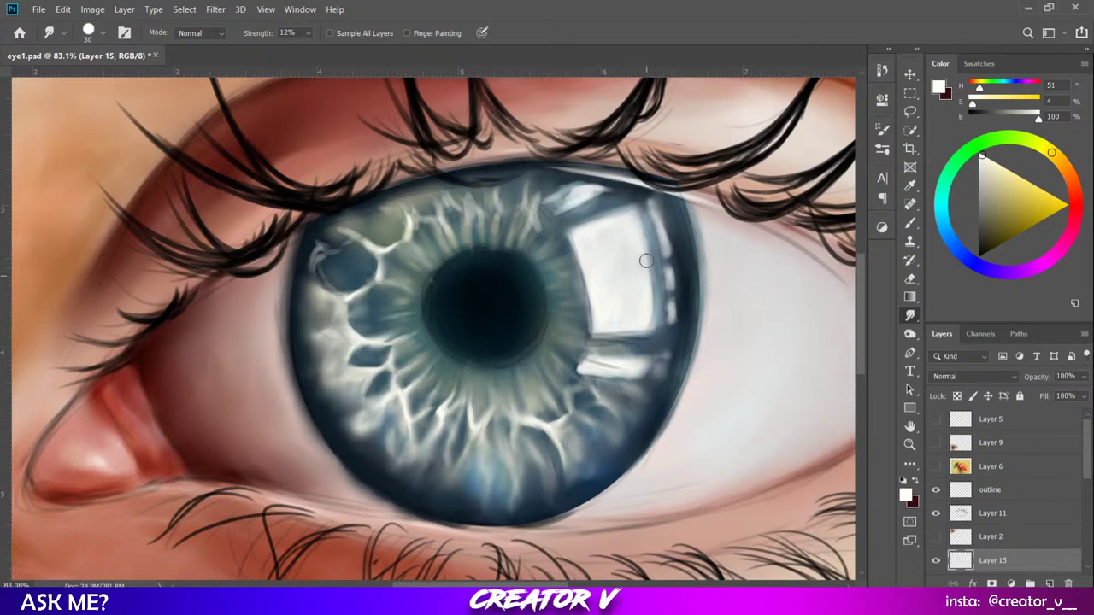
mouse_move(571, 202)
mouse_down()
mouse_move(548, 199)
mouse_move(601, 190)
mouse_up()
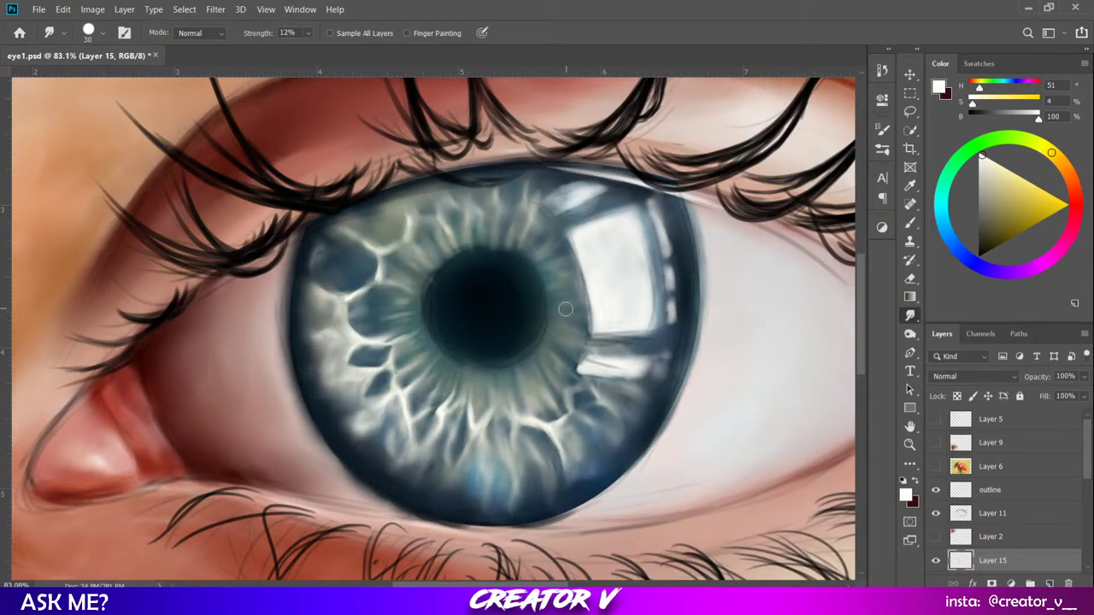
Add a new layer directly above Layer 11 and set up the Brush tool at 45 px.
scroll(480, 412, down, 10)
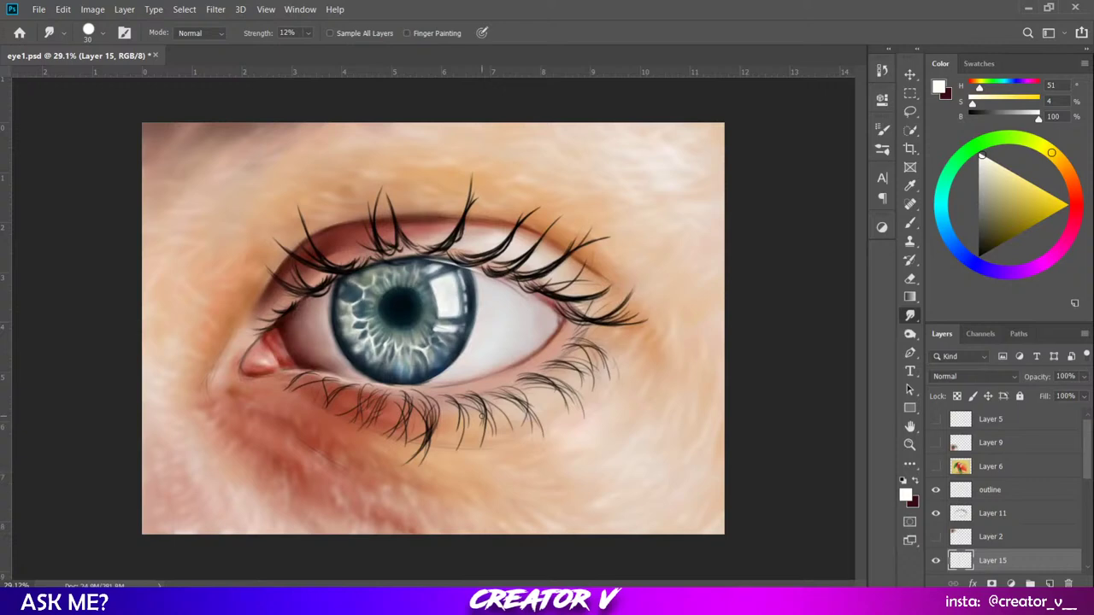
scroll(482, 414, down, 3)
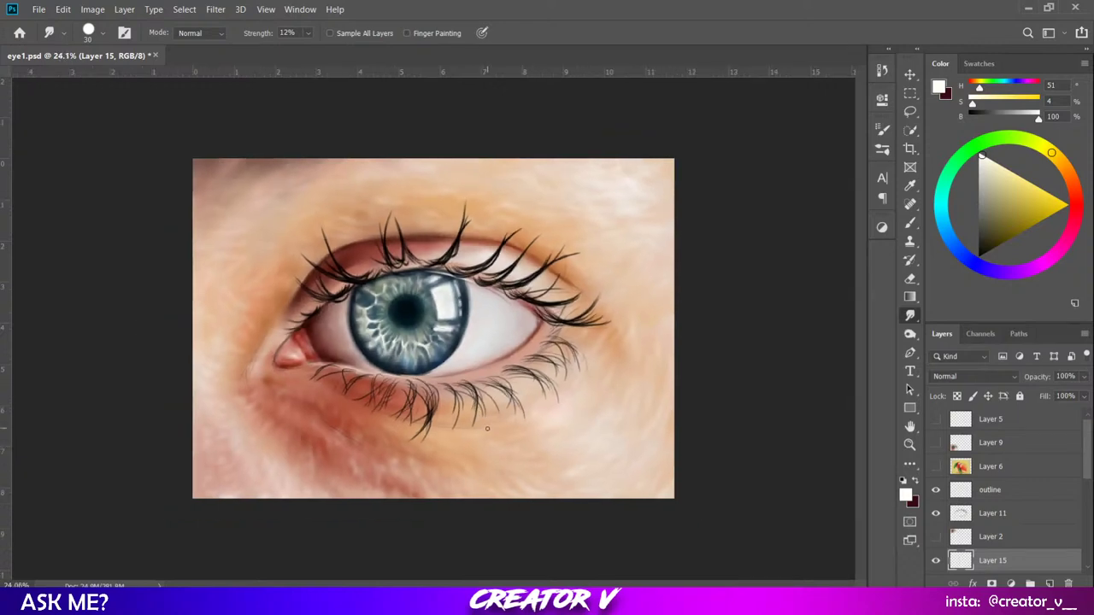
scroll(499, 415, down, 3)
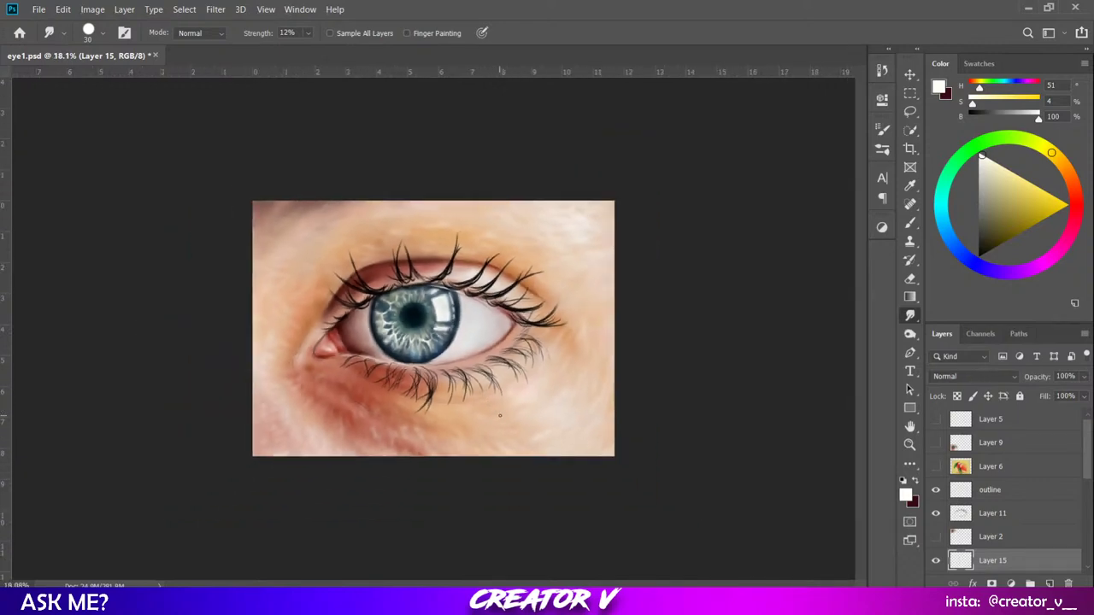
scroll(500, 415, down, 2)
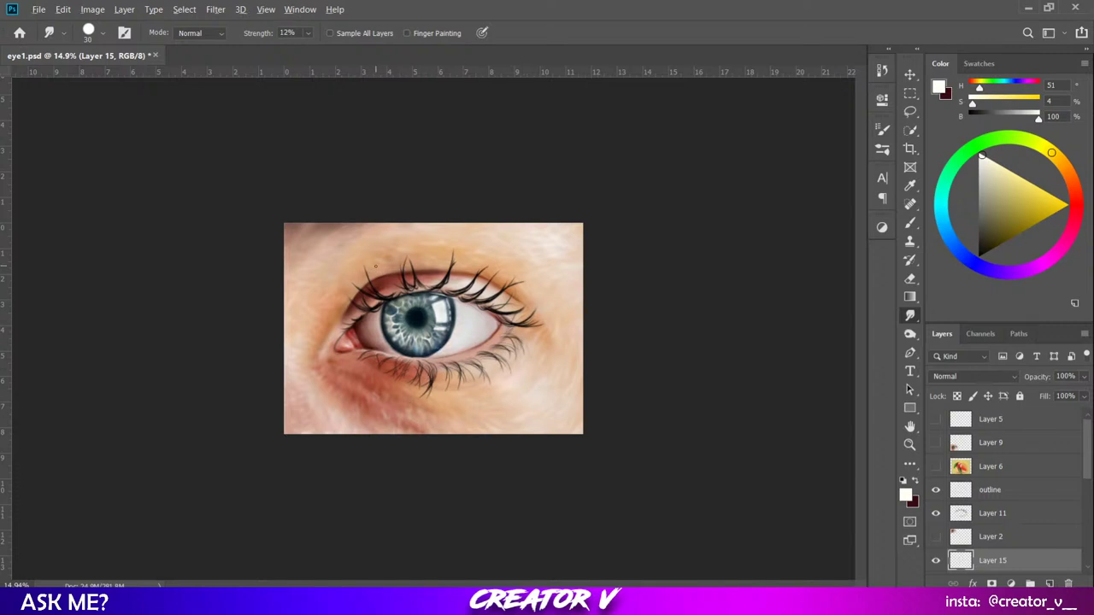
scroll(375, 266, up, 2)
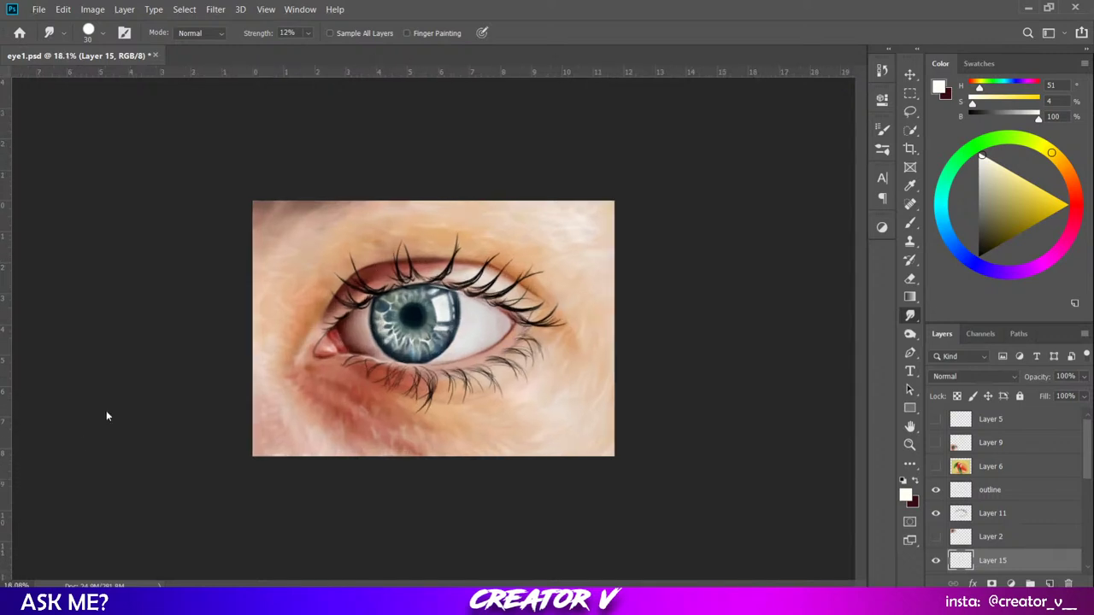
key(ctrl+shift+e)
click(1002, 512)
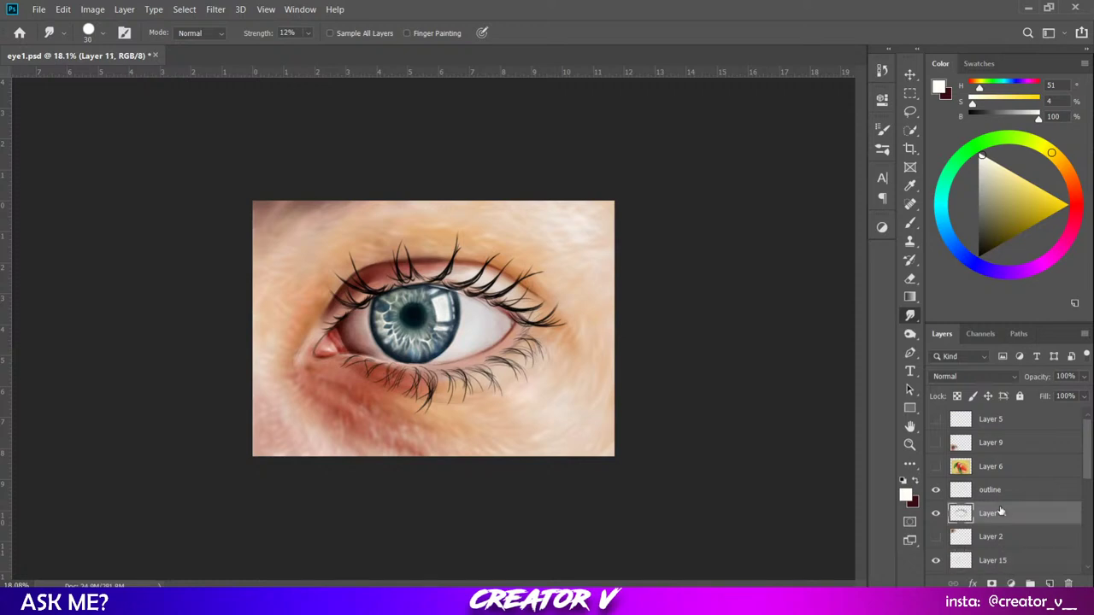
click(1049, 584)
key(b)
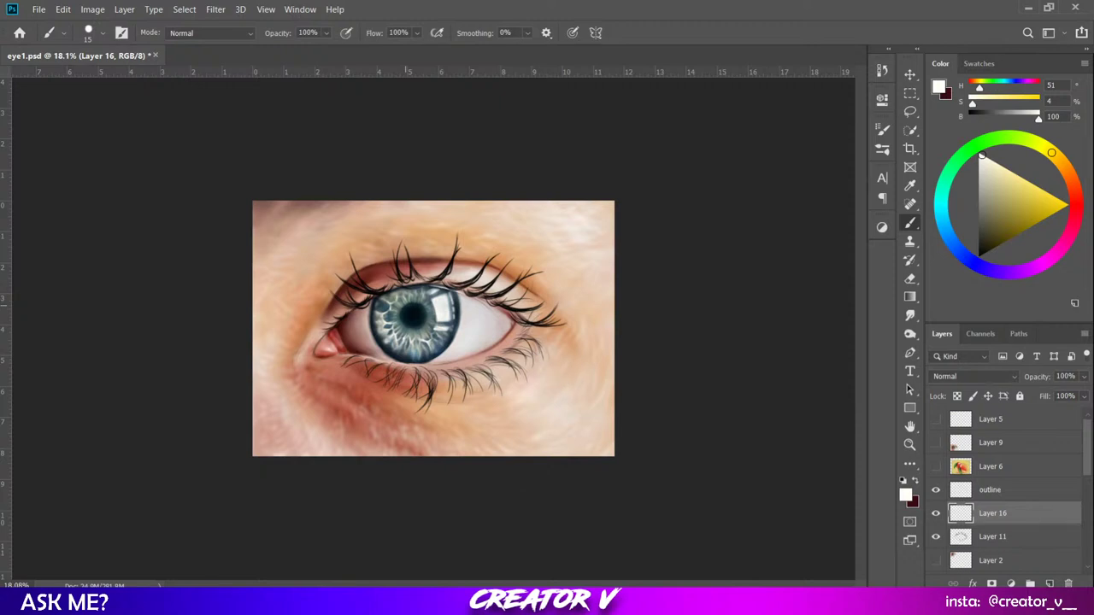
key(ctrl+z)
key(bracketright)
key(bracketright)
key(alt)
key(l)
key(f)
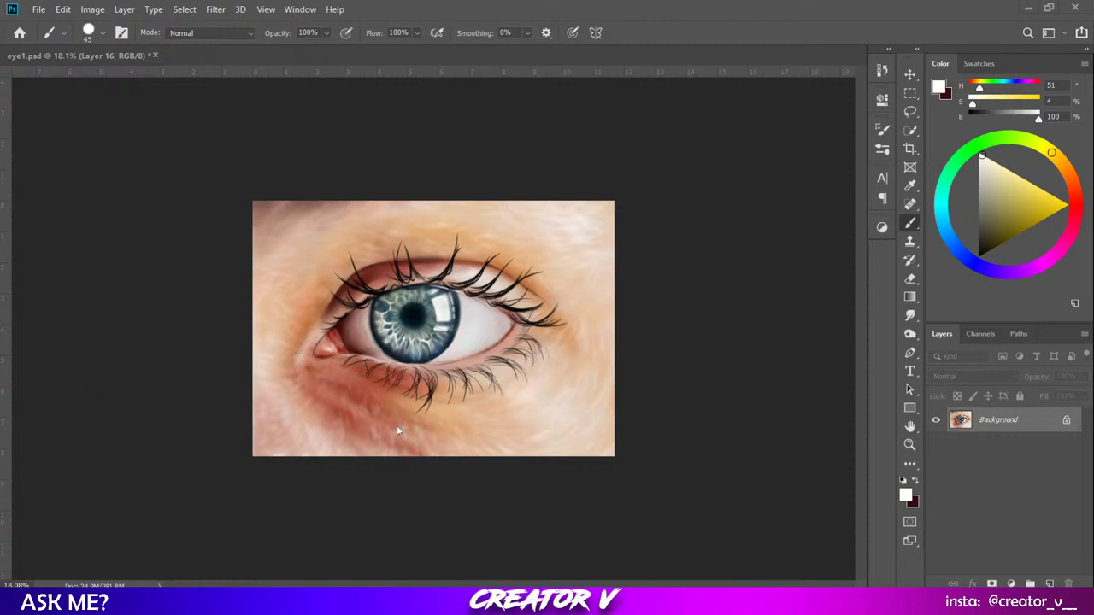
key(ctrl+z)
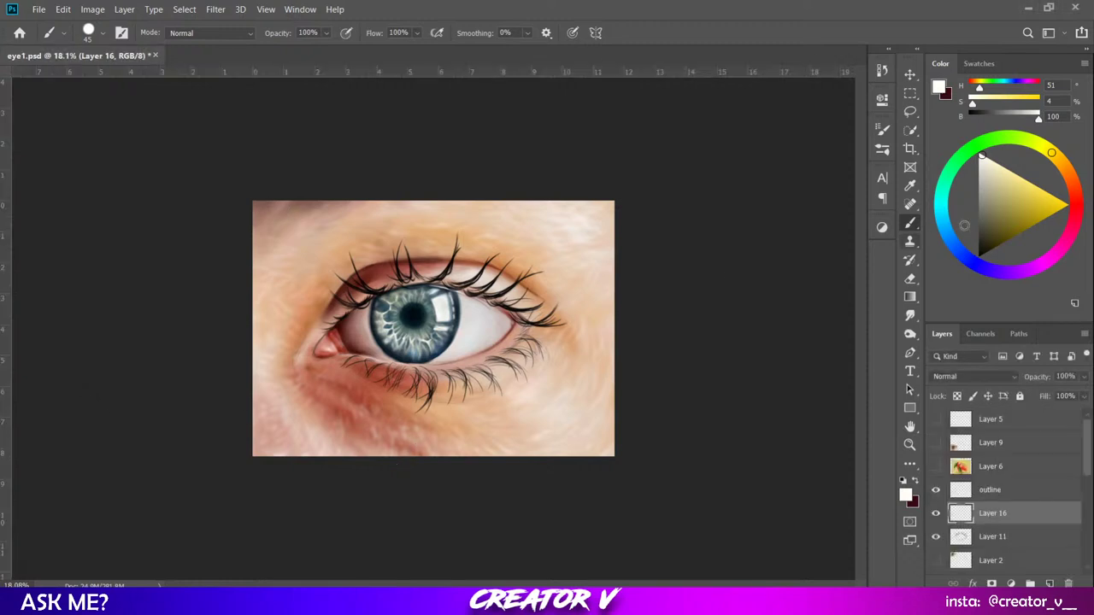
Set the foreground colour to a near-black red with hue 357, saturation 100 and brightness 8.
click(1076, 193)
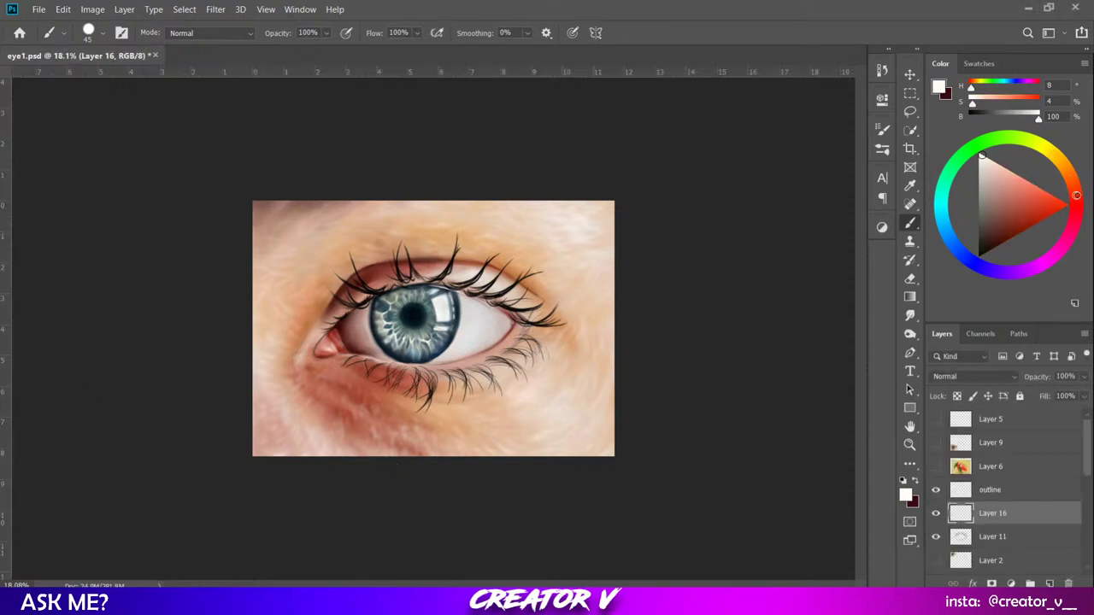
drag(1075, 194, 1075, 195)
click(1003, 243)
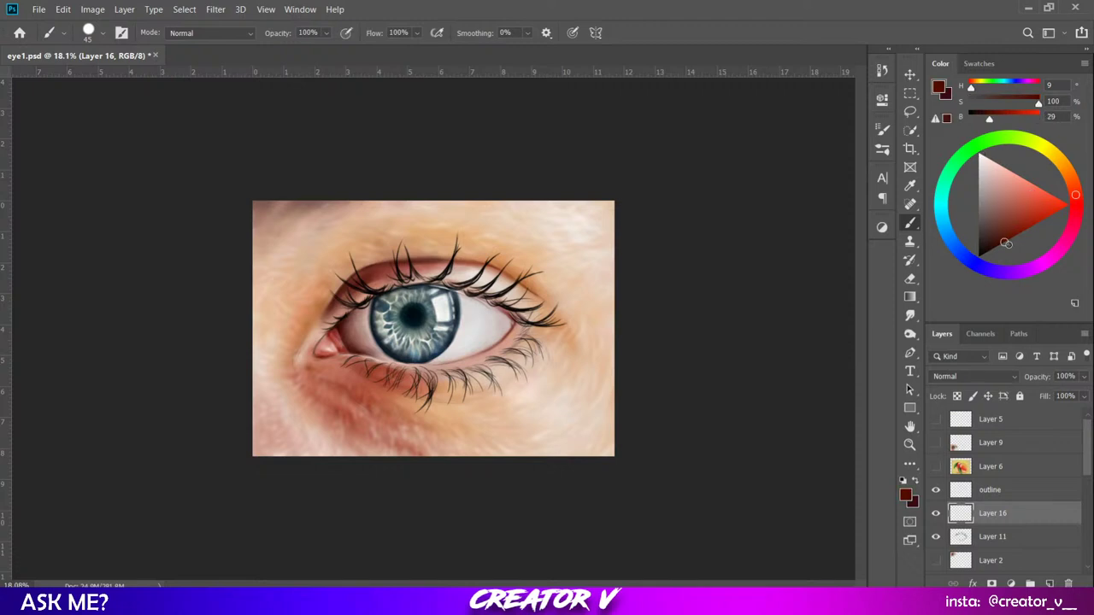
click(1076, 208)
click(997, 247)
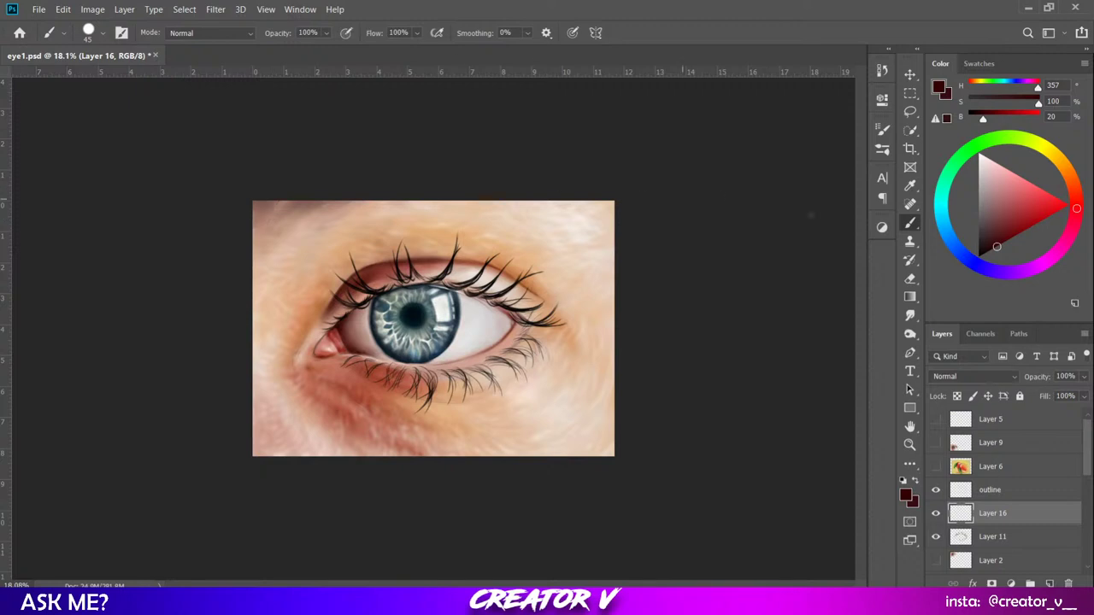
drag(991, 243, 985, 252)
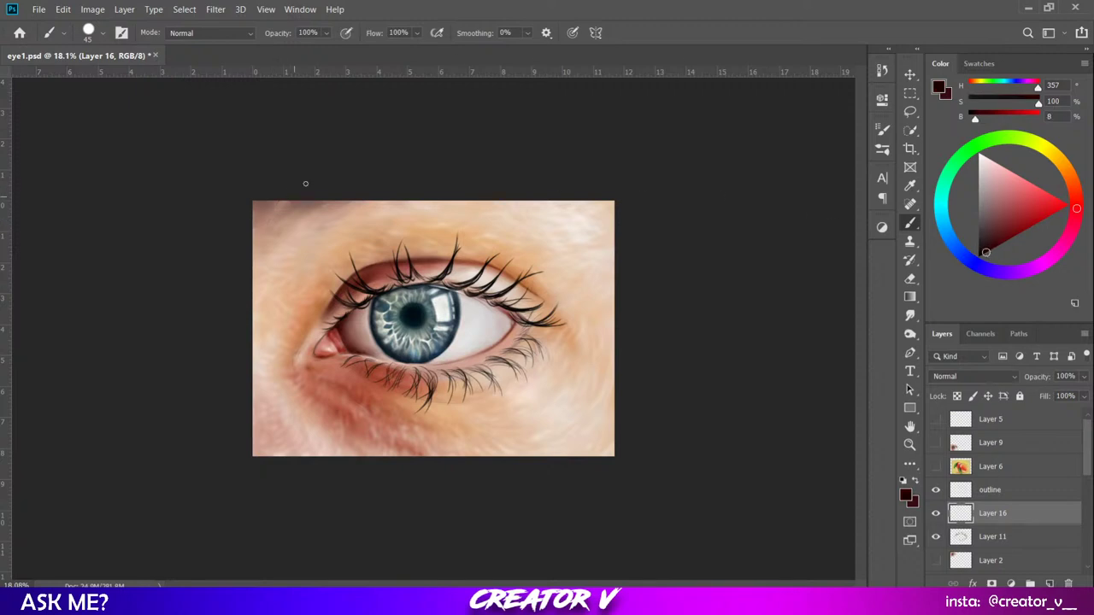
drag(275, 202, 256, 247)
key(ctrl+s)
drag(259, 229, 271, 203)
key(ctrl+z)
drag(260, 239, 336, 143)
key(ctrl+z)
key(ctrl+shift+z)
key(ctrl+z)
drag(260, 238, 328, 166)
key(ctrl+z)
Paint slanted eyebrow hairs along the painting's upper-left edge, using a 35 px brush and a slightly darker brightness of 7.
drag(259, 237, 315, 173)
mouse_move(256, 233)
mouse_down()
mouse_move(260, 200)
mouse_move(307, 162)
mouse_up()
mouse_move(265, 237)
mouse_down()
mouse_move(306, 189)
mouse_move(273, 205)
mouse_move(262, 198)
mouse_move(294, 202)
mouse_up()
click(986, 254)
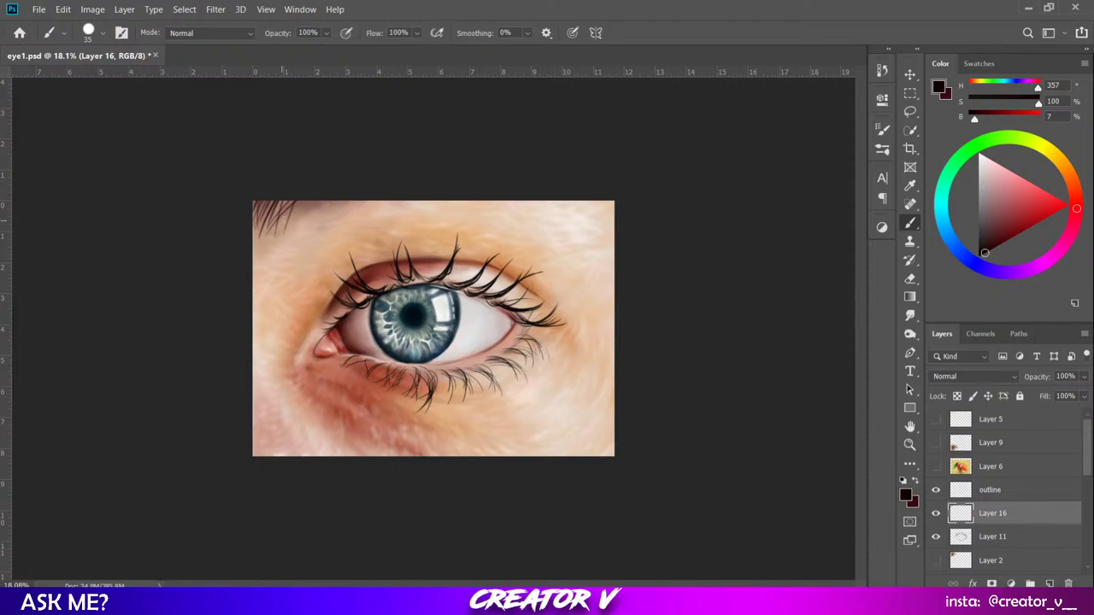
drag(289, 224, 309, 202)
drag(302, 223, 335, 200)
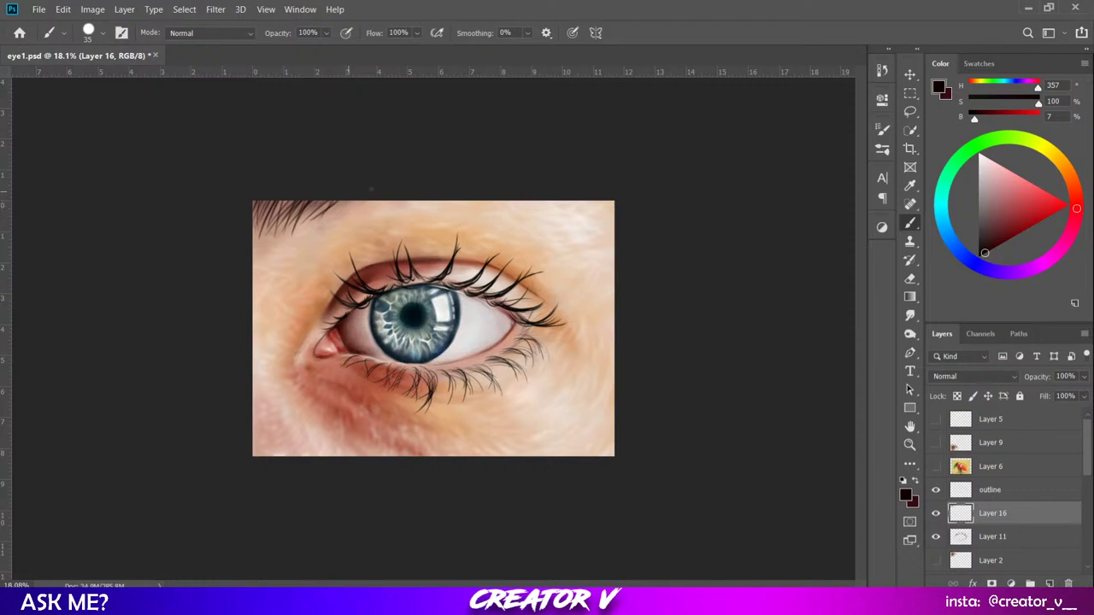
drag(342, 211, 359, 200)
drag(369, 207, 384, 199)
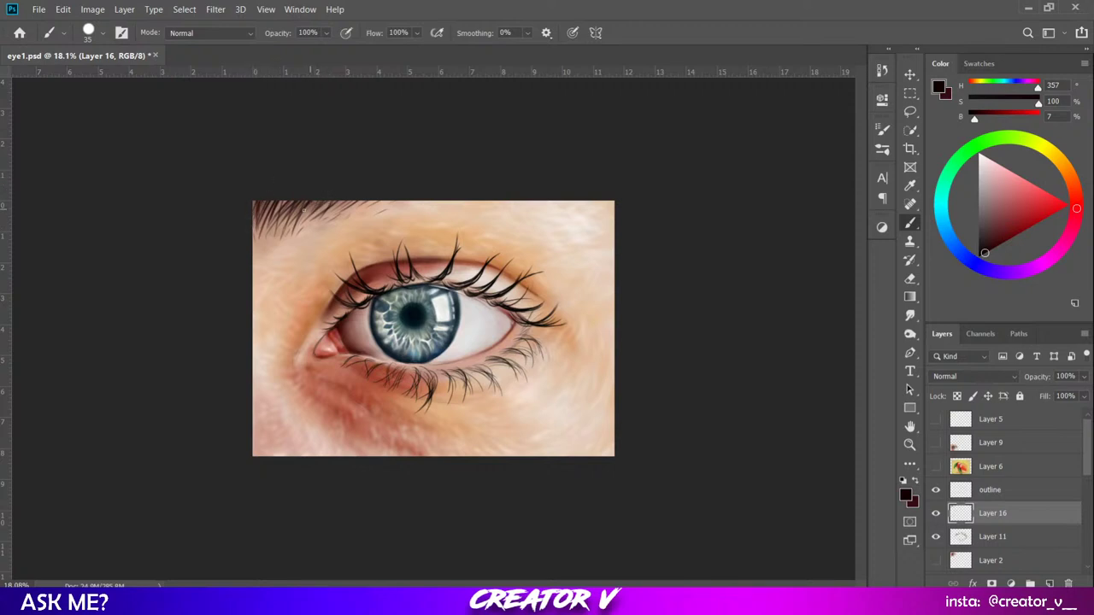
drag(303, 209, 329, 199)
Add finer black hairs over the eyebrow with the brush reduced to 20 px and save the file.
scroll(220, 151, up, 2)
scroll(119, 176, up, 1)
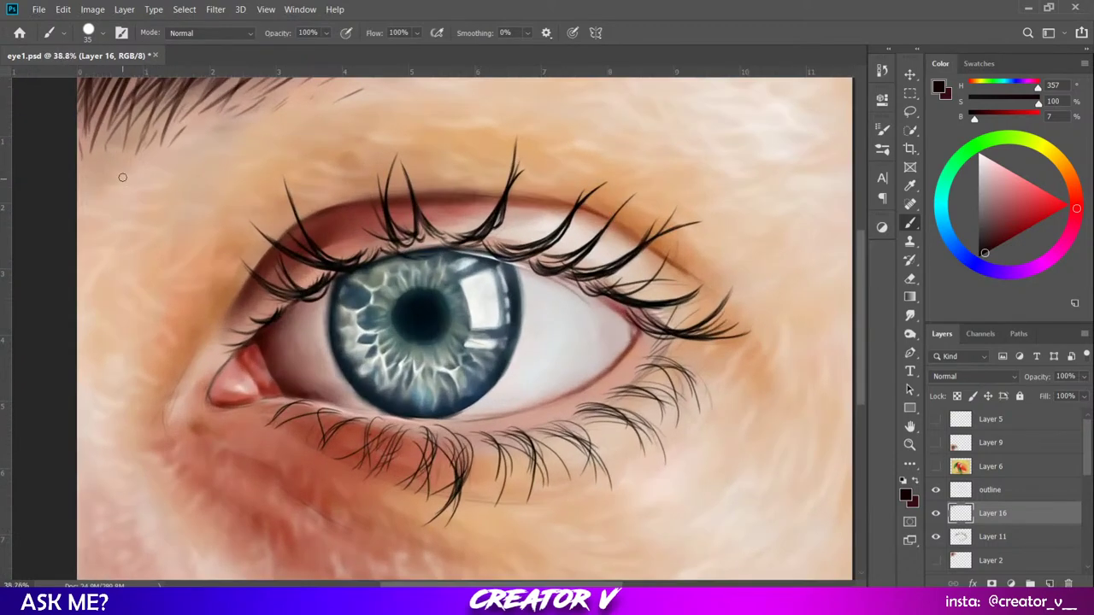
drag(120, 176, 188, 228)
scroll(162, 229, up, 1)
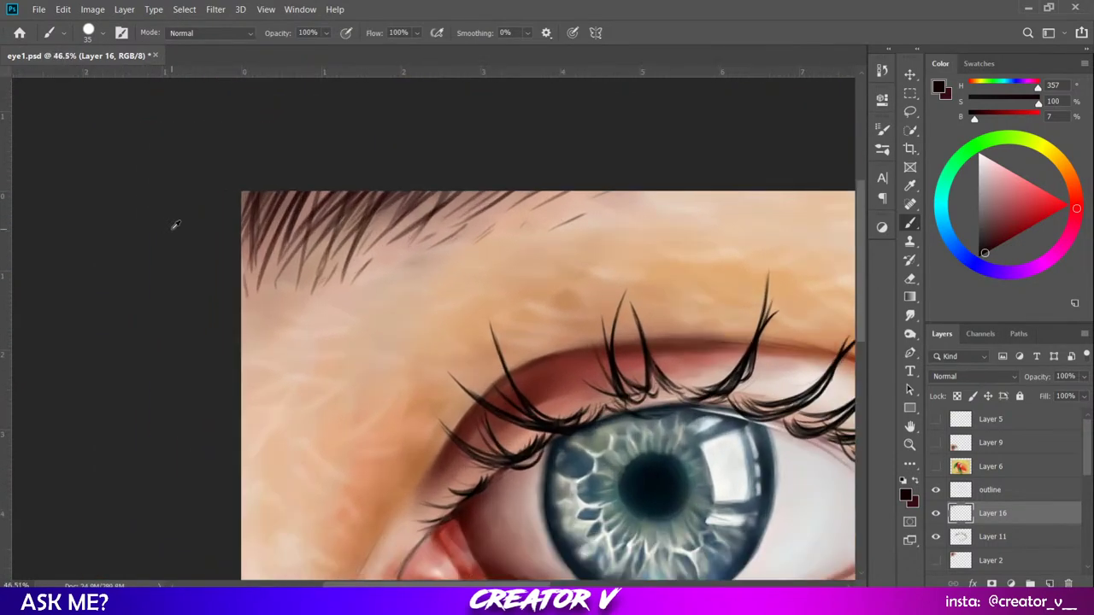
scroll(171, 229, up, 1)
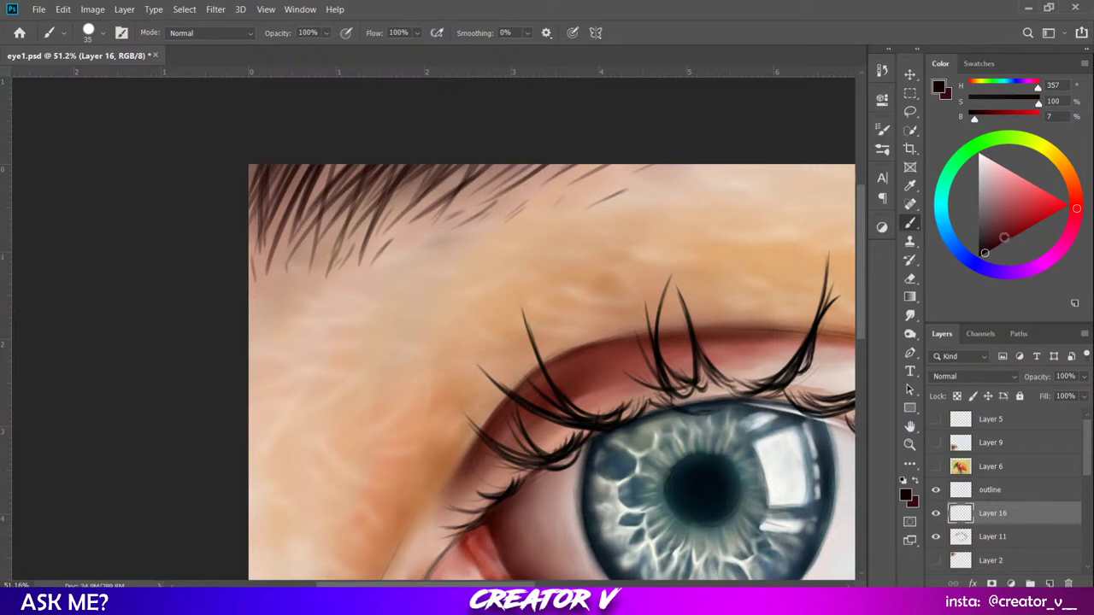
click(979, 256)
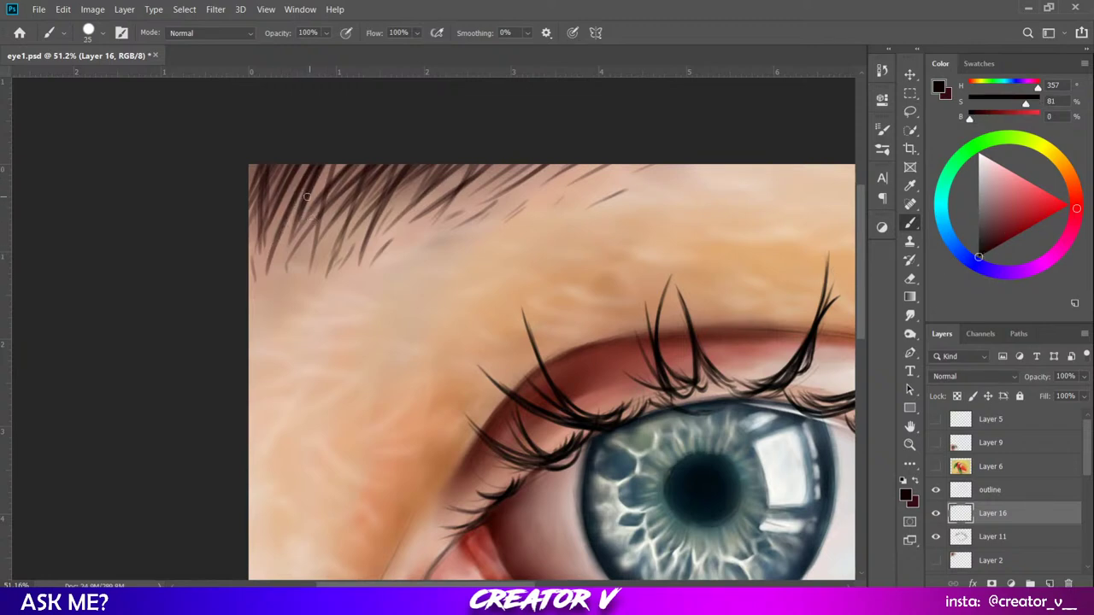
key(bracketleft)
key(bracketleft)
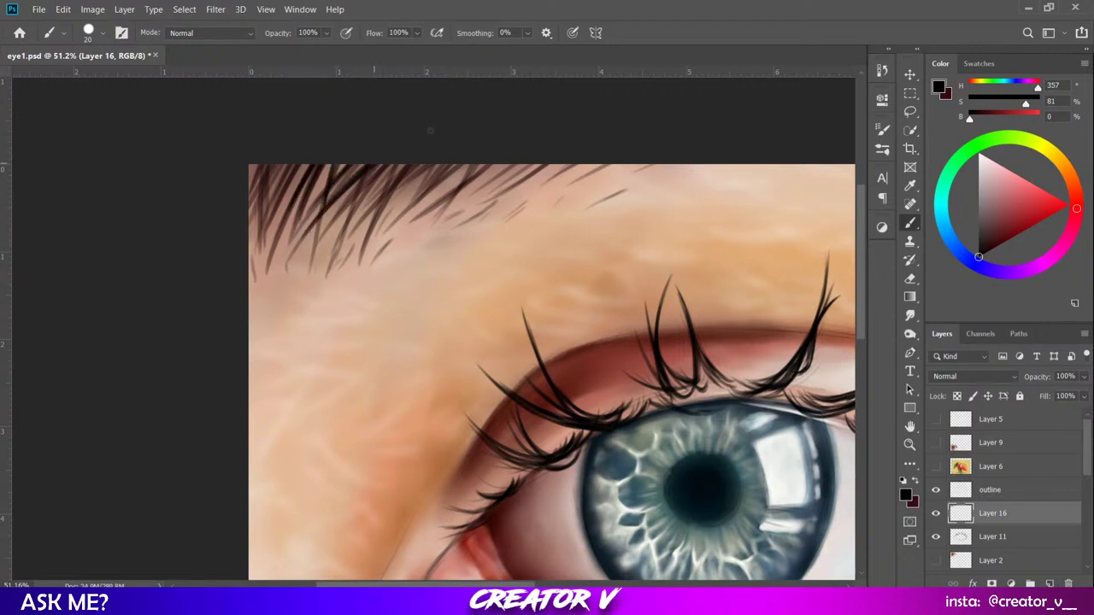
mouse_move(406, 166)
mouse_down()
mouse_move(365, 217)
mouse_move(385, 194)
mouse_up()
mouse_move(452, 166)
mouse_down()
mouse_move(410, 206)
mouse_move(435, 184)
mouse_up()
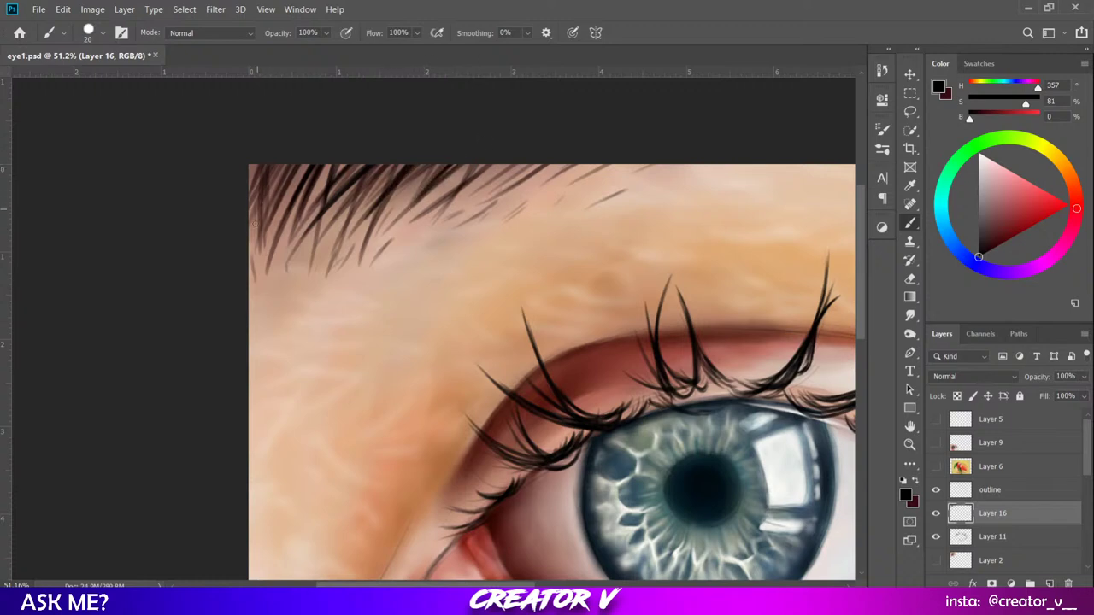
mouse_move(267, 174)
mouse_down()
mouse_move(258, 219)
mouse_move(249, 207)
mouse_up()
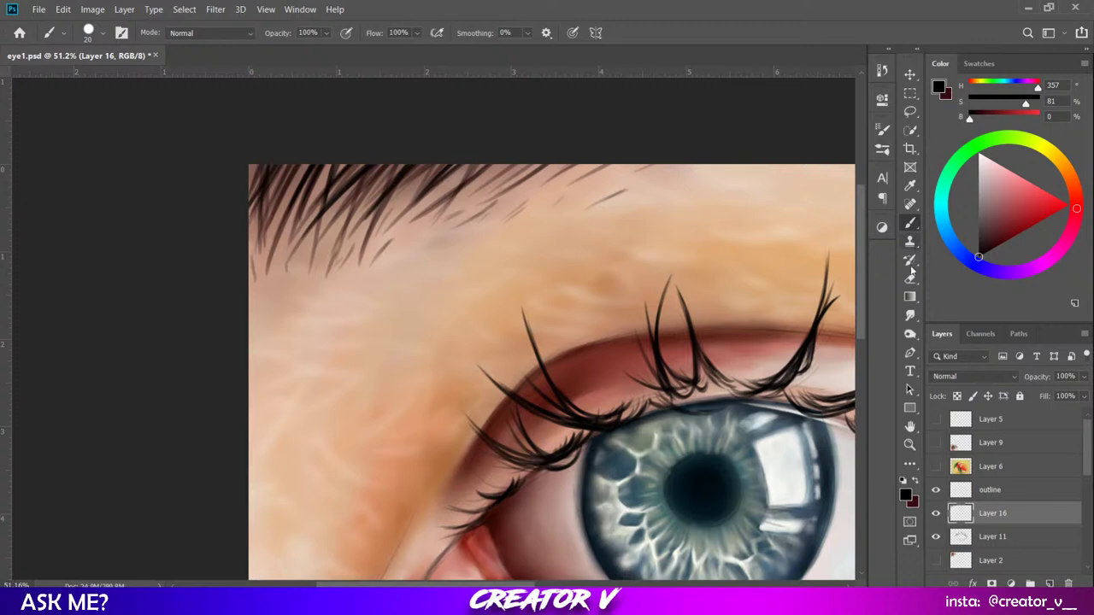
key(ctrl+s)
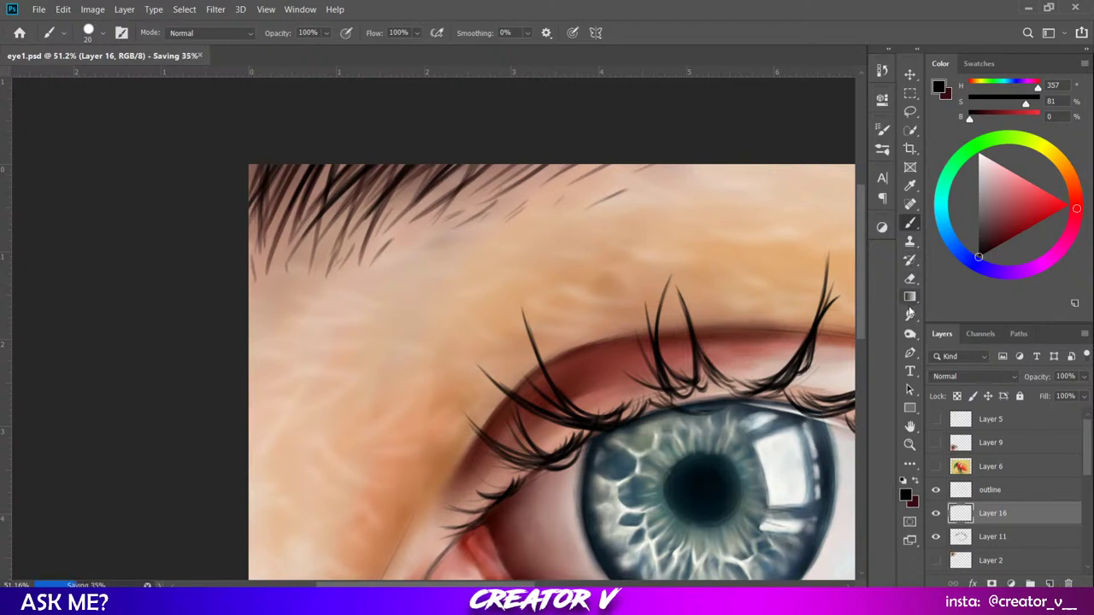
Soften the eyebrow hairs and their tips on Layer 16 with the Smudge tool at 30 px and 12% strength.
click(909, 314)
mouse_move(257, 272)
mouse_down()
mouse_move(300, 231)
mouse_move(289, 273)
mouse_move(304, 238)
mouse_move(349, 249)
mouse_move(364, 224)
mouse_move(347, 242)
mouse_move(373, 239)
mouse_move(356, 281)
mouse_move(386, 213)
mouse_move(370, 276)
mouse_move(427, 206)
mouse_move(383, 235)
mouse_move(434, 205)
mouse_move(419, 218)
mouse_move(471, 209)
mouse_move(415, 246)
mouse_move(485, 183)
mouse_move(441, 234)
mouse_move(493, 205)
mouse_move(451, 232)
mouse_move(501, 196)
mouse_move(505, 187)
mouse_move(475, 208)
mouse_move(501, 169)
mouse_move(490, 177)
mouse_move(538, 186)
mouse_move(523, 200)
mouse_move(580, 164)
mouse_move(558, 186)
mouse_move(628, 158)
mouse_move(617, 182)
mouse_move(518, 205)
mouse_move(368, 210)
mouse_move(417, 170)
mouse_move(288, 233)
mouse_move(286, 251)
mouse_move(267, 221)
mouse_move(250, 256)
mouse_move(274, 181)
mouse_move(269, 238)
mouse_move(253, 225)
mouse_move(617, 191)
mouse_up()
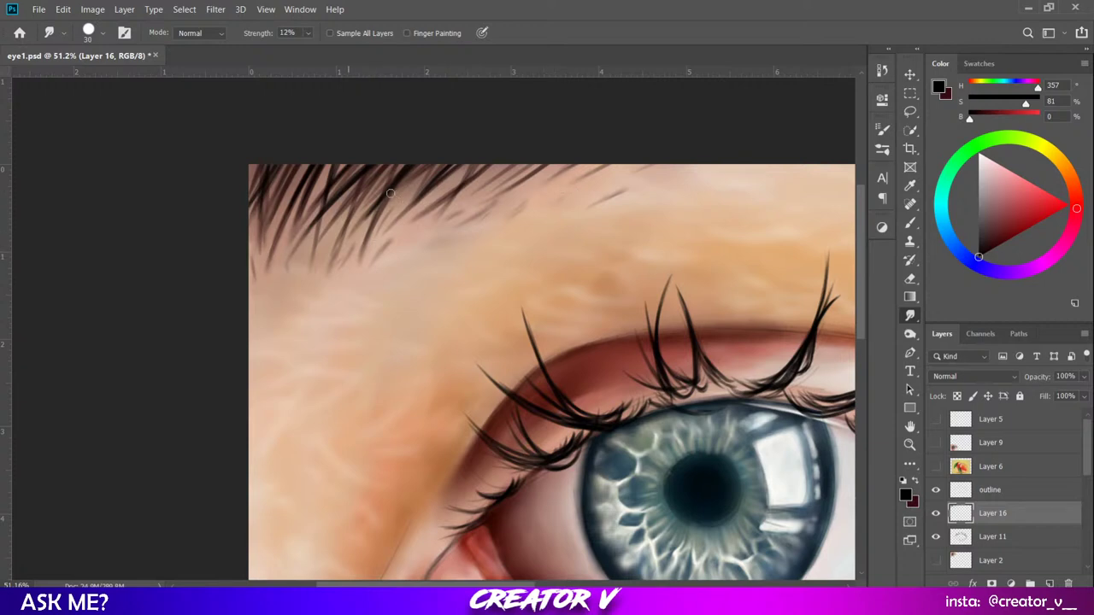
scroll(389, 193, down, 5)
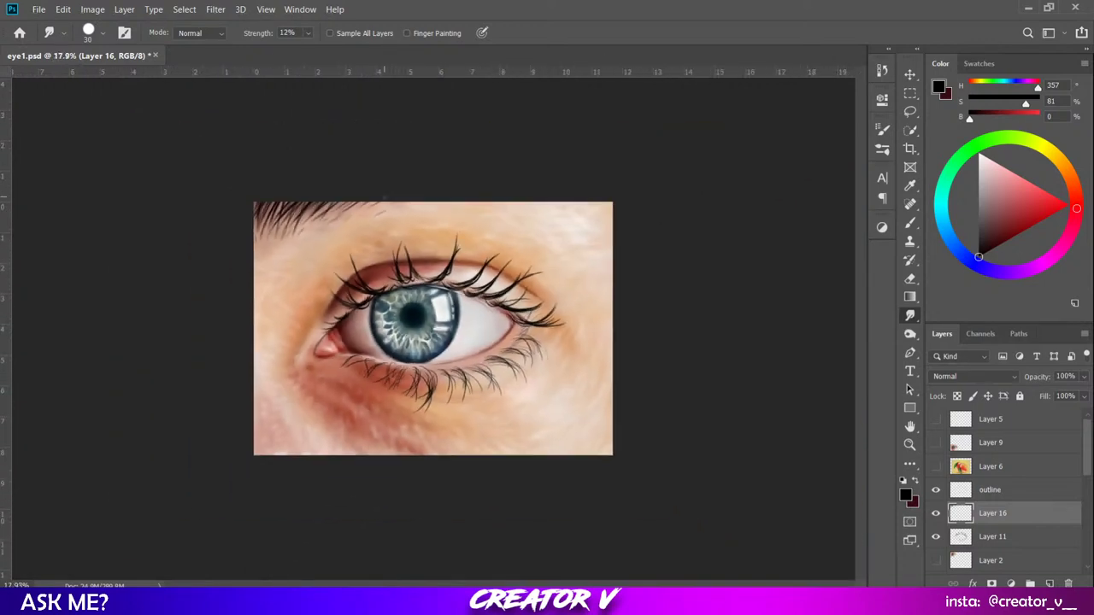
scroll(377, 257, up, 2)
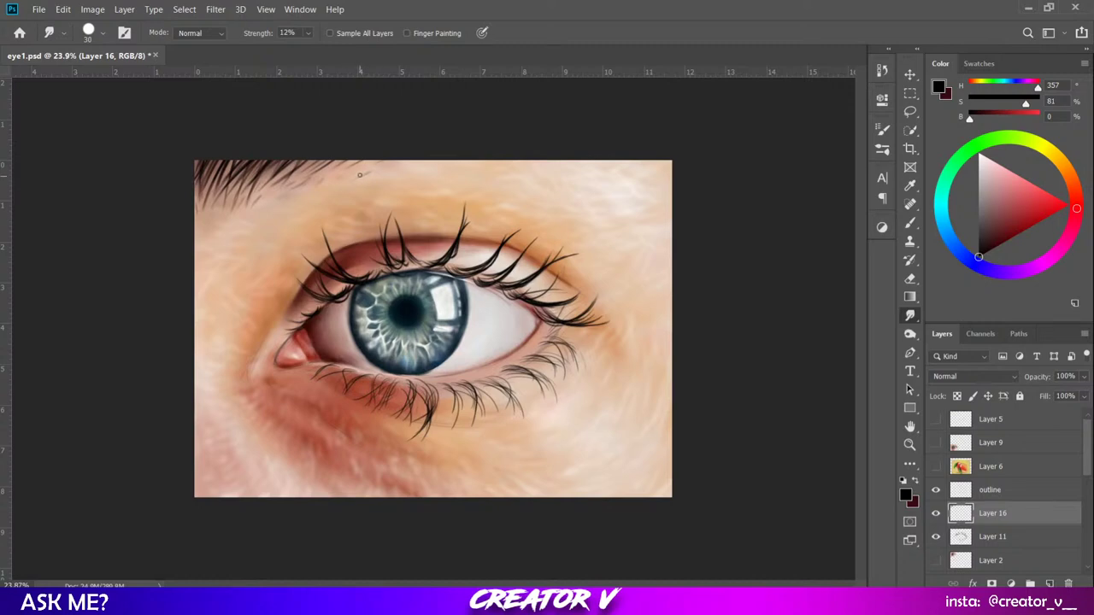
scroll(425, 142, down, 2)
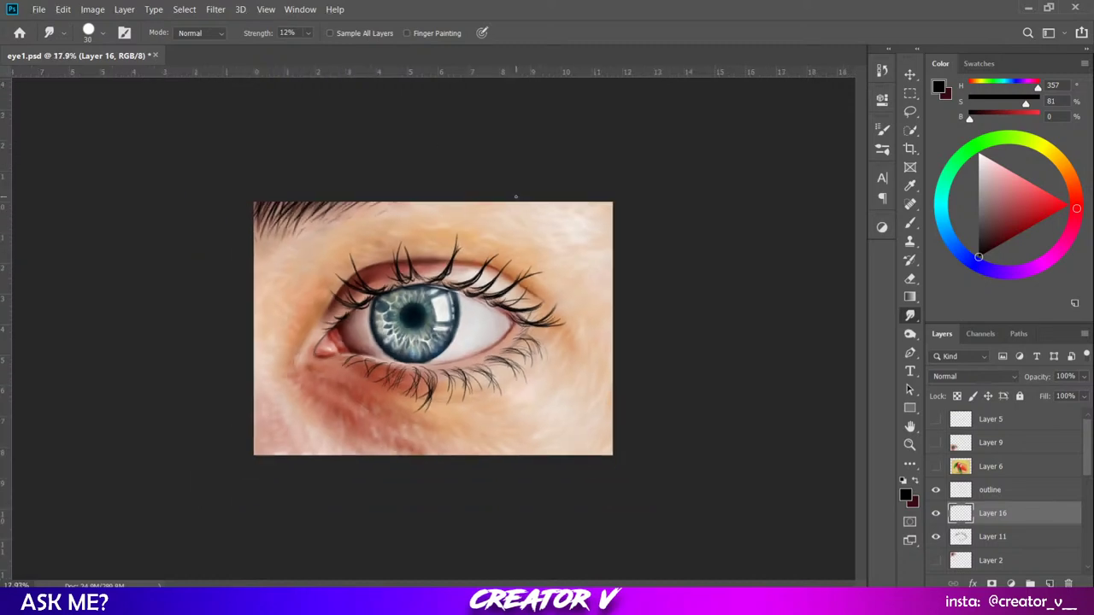
Hide the outline layer, examine the iris and lashes up close, and check what Layer 15 and Layer 12 contribute.
click(936, 493)
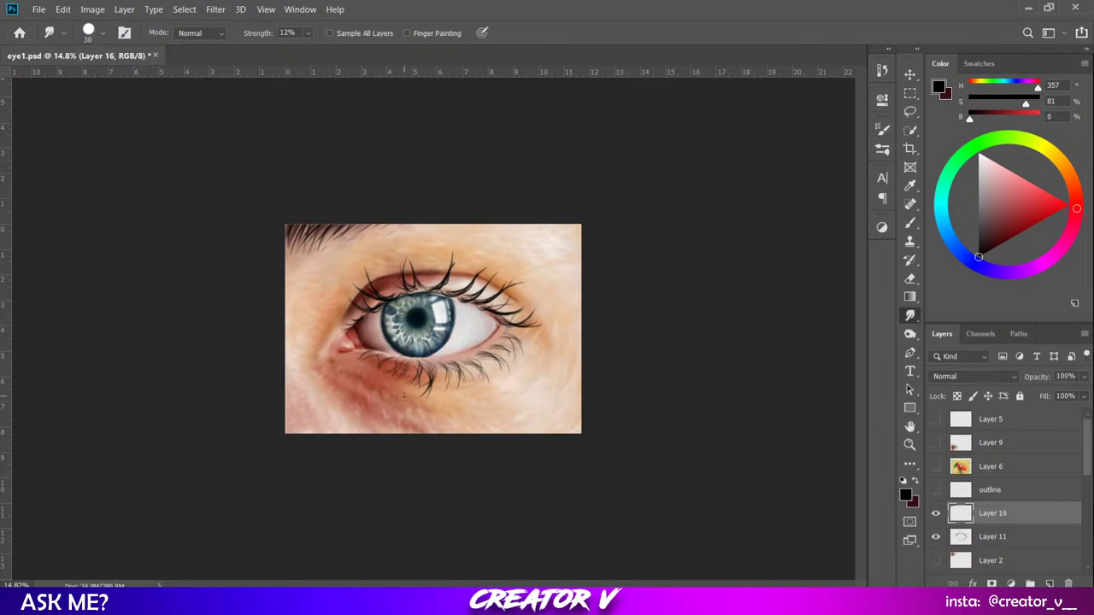
scroll(432, 328, up, 3)
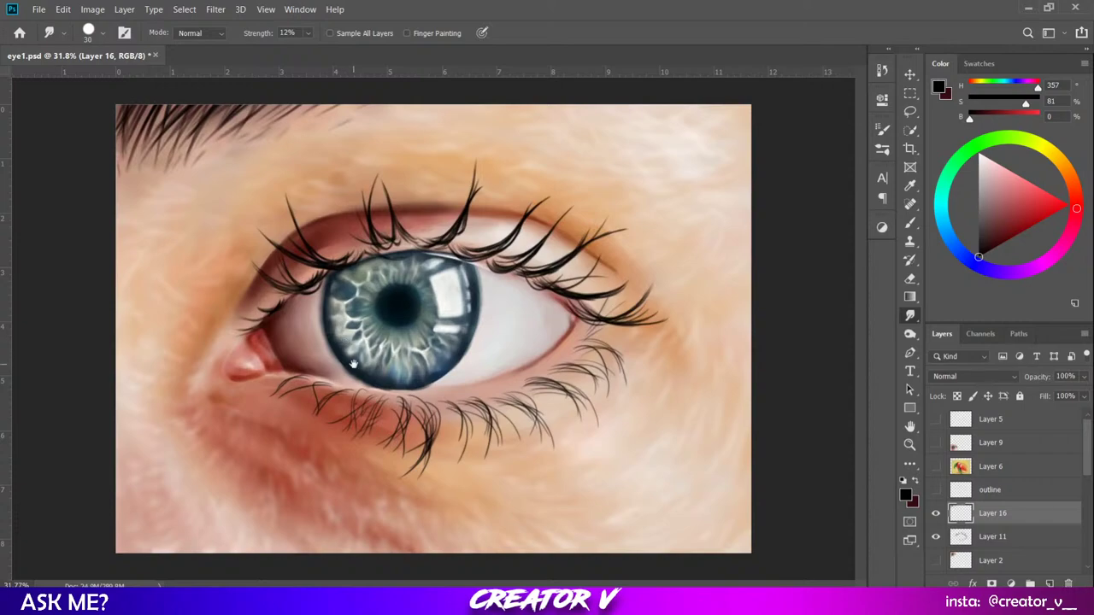
scroll(492, 348, up, 3)
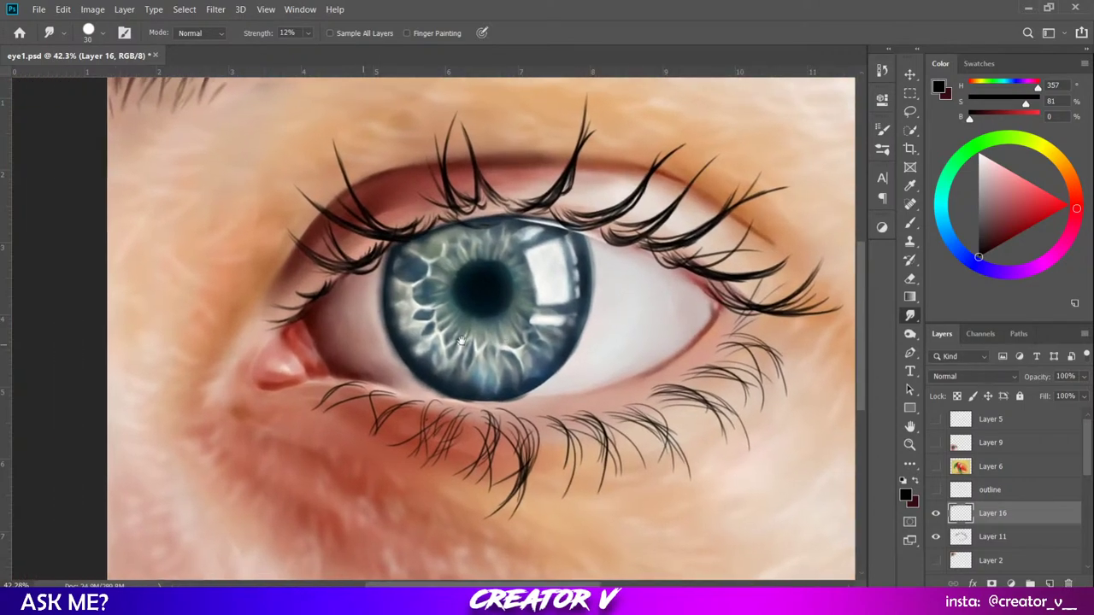
scroll(473, 370, up, 3)
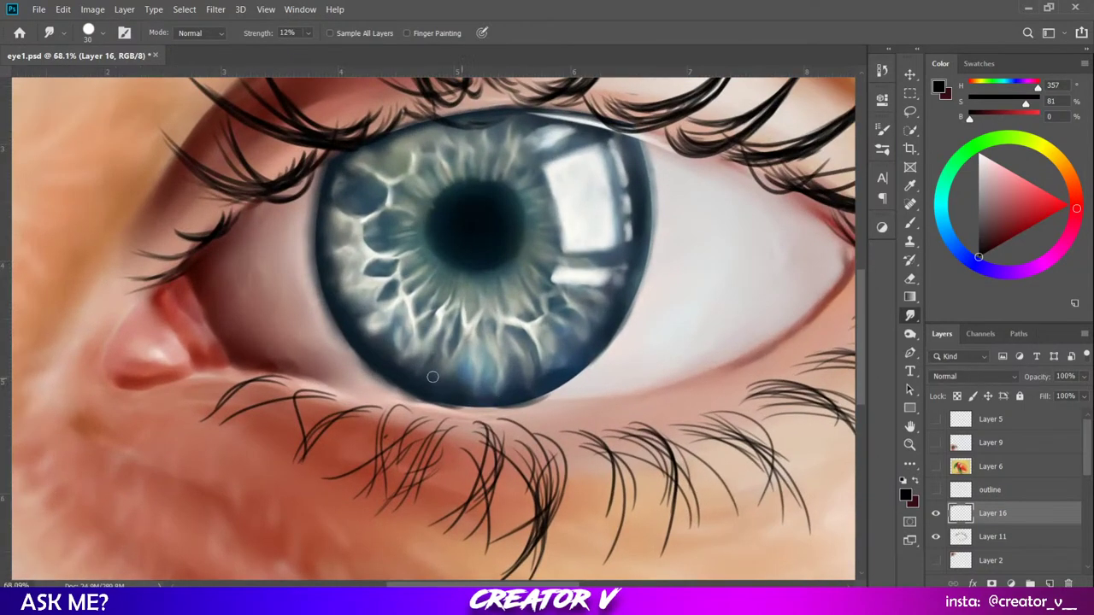
scroll(432, 376, down, 5)
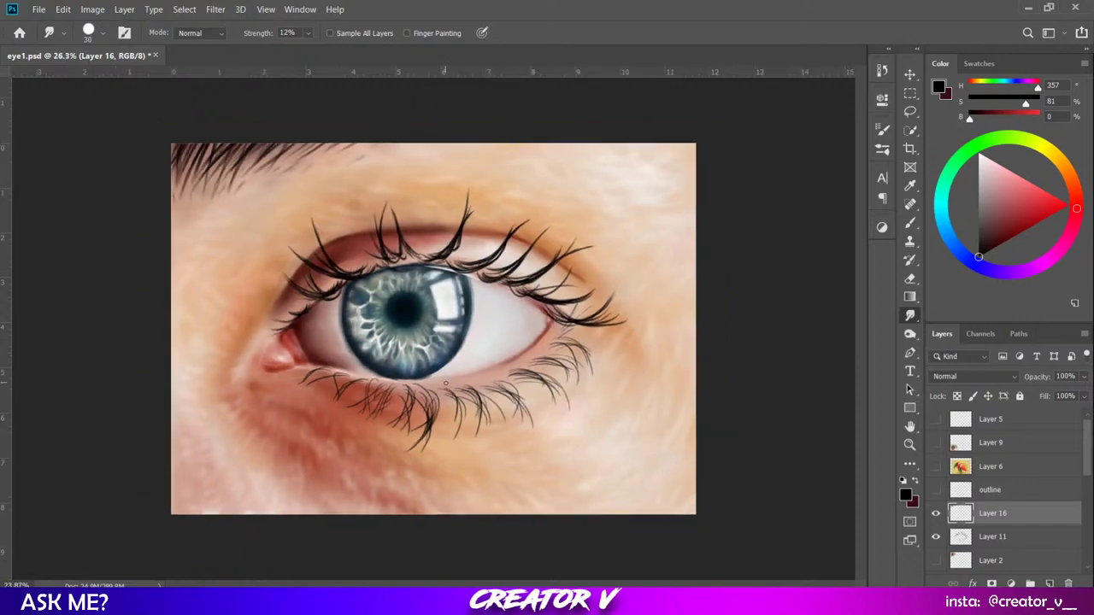
scroll(1043, 512, down, 3)
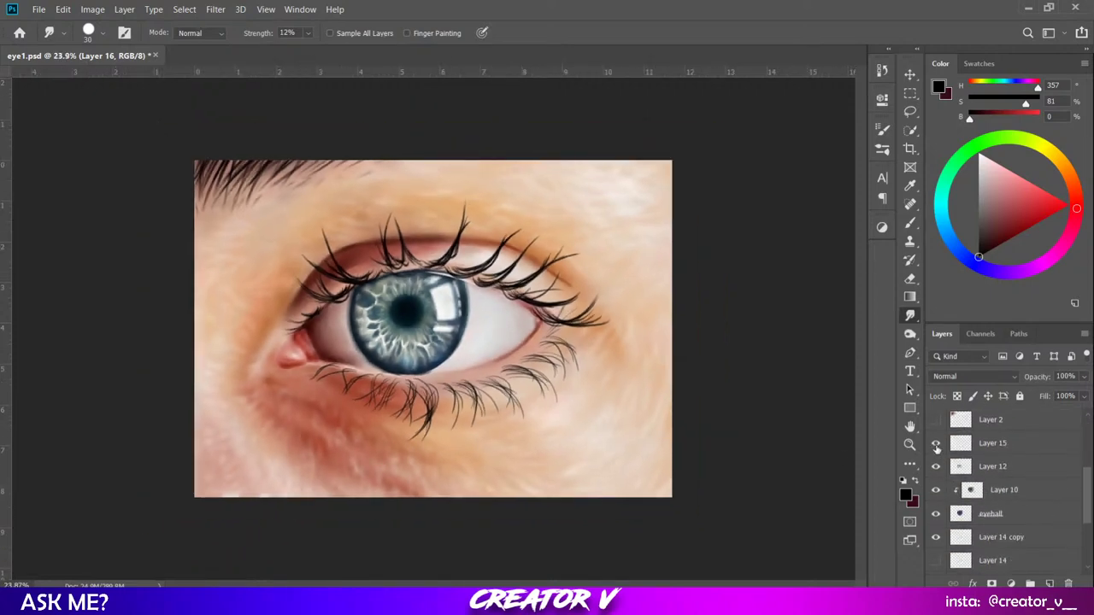
click(936, 444)
click(936, 444)
click(936, 469)
click(936, 468)
Merge the clipped Layer 10 and Layer 12 down into the eyeball layer.
click(1006, 464)
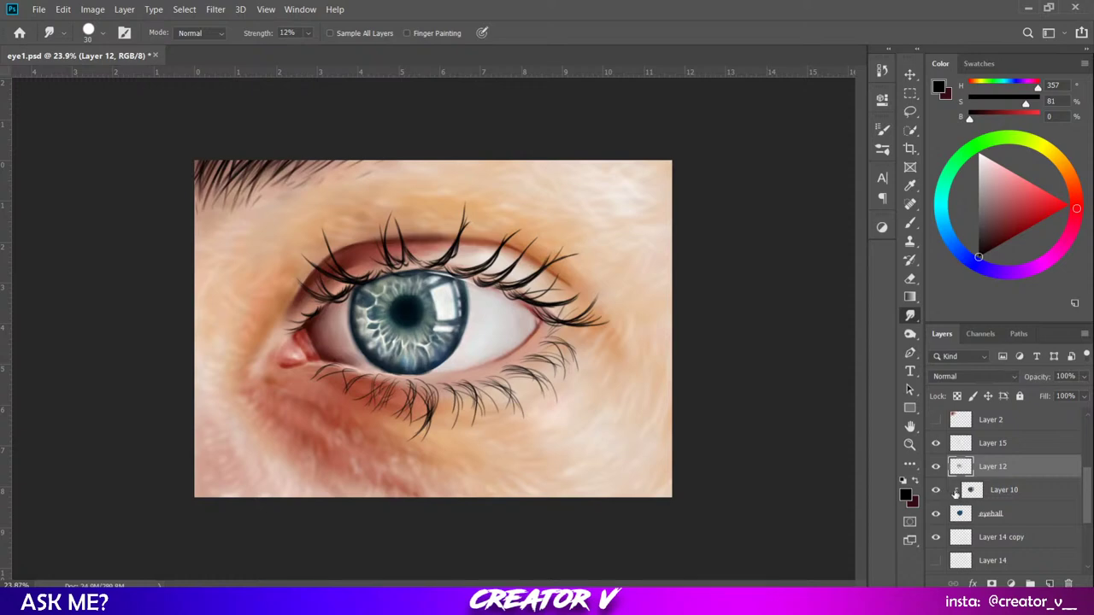
alt+click(1006, 503)
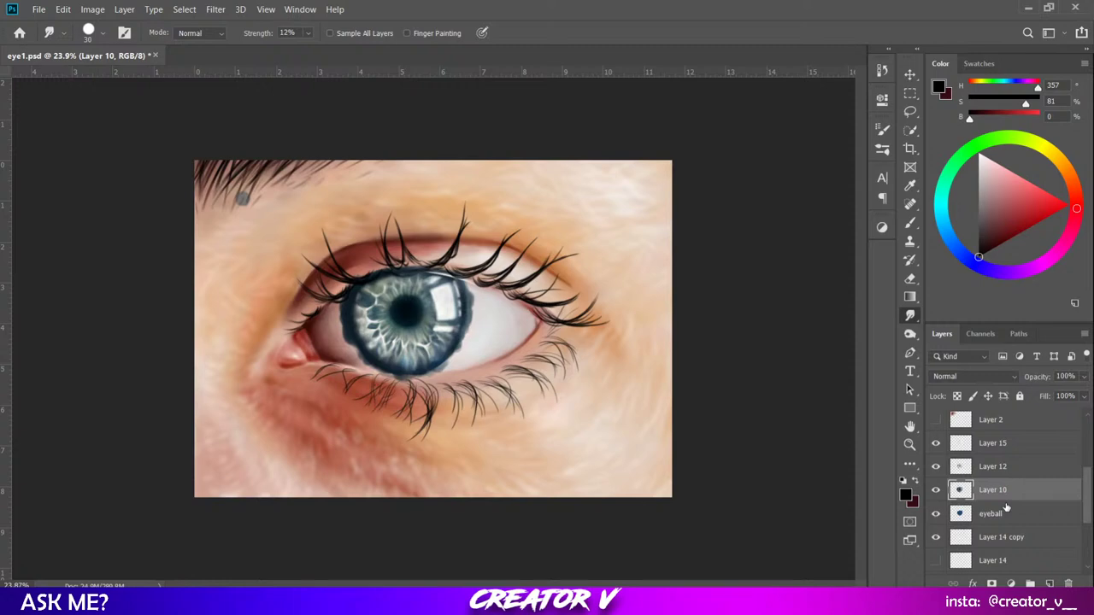
alt+click(1006, 506)
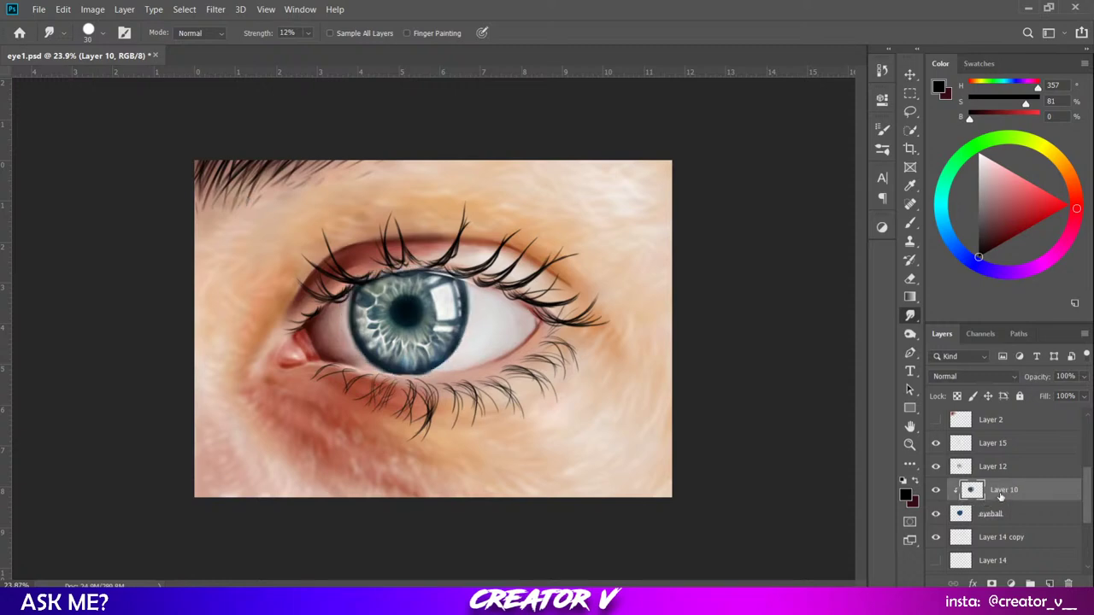
key(ctrl+e)
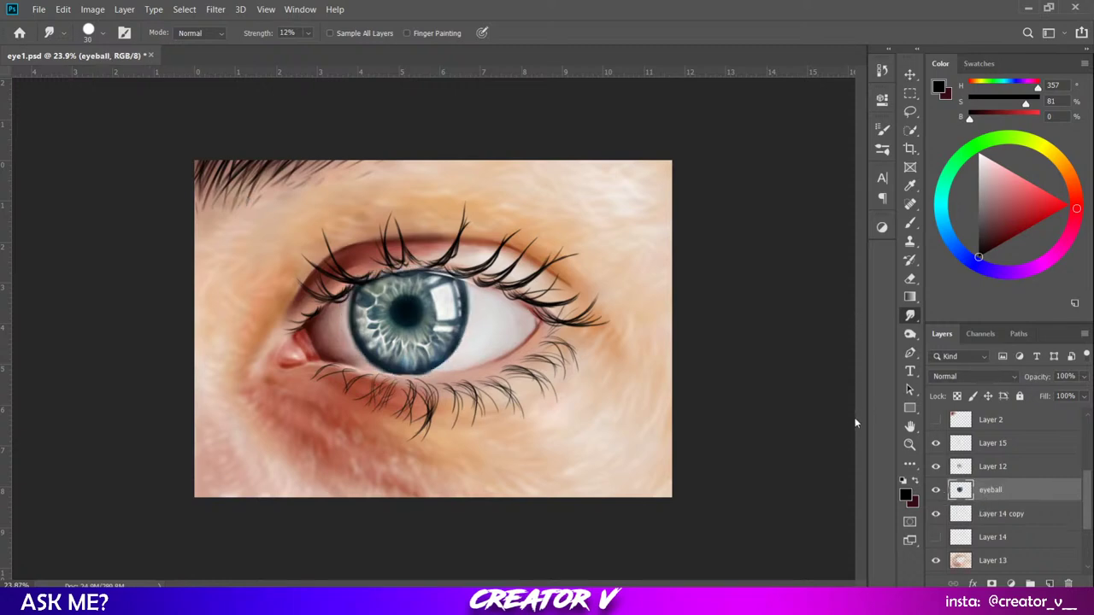
click(935, 491)
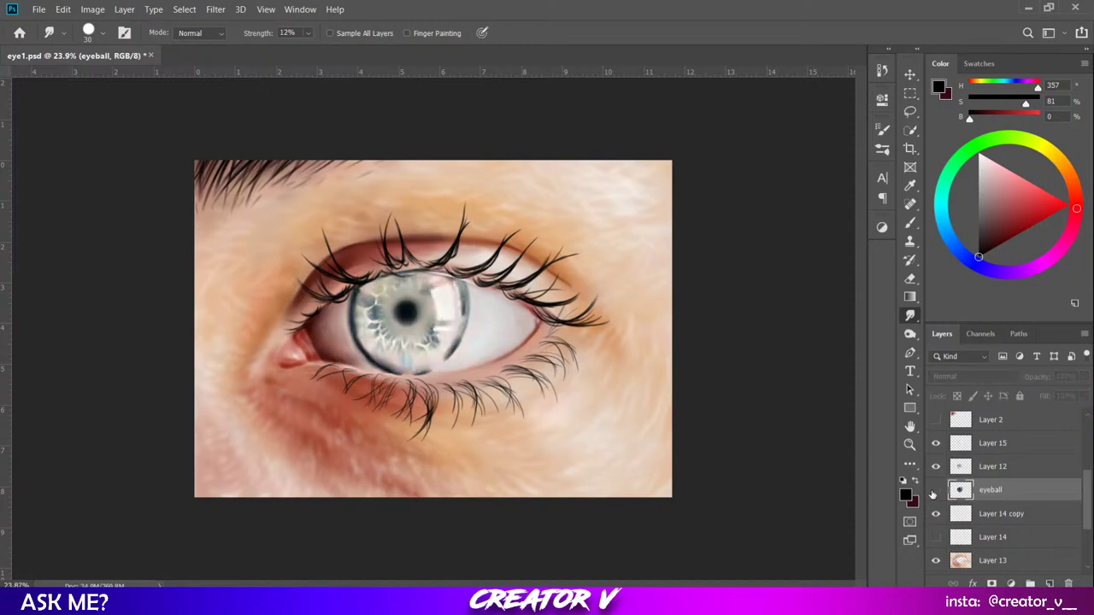
click(935, 490)
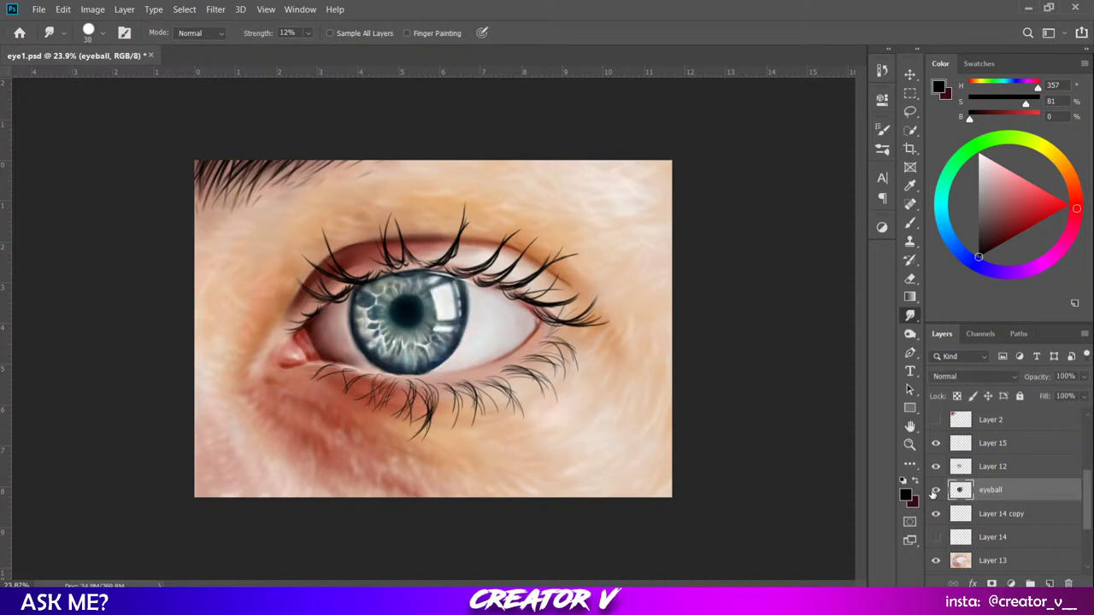
click(1028, 469)
key(ctrl+e)
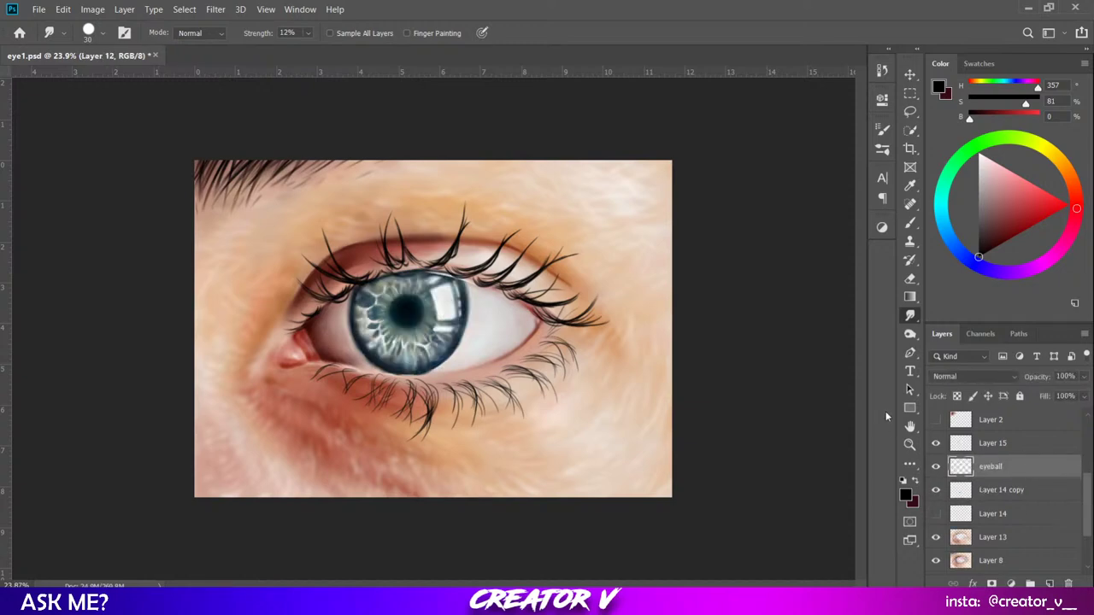
Soften the iris's dark outer rim into the white of the eye with a 25 px smudge brush.
scroll(358, 284, up, 5)
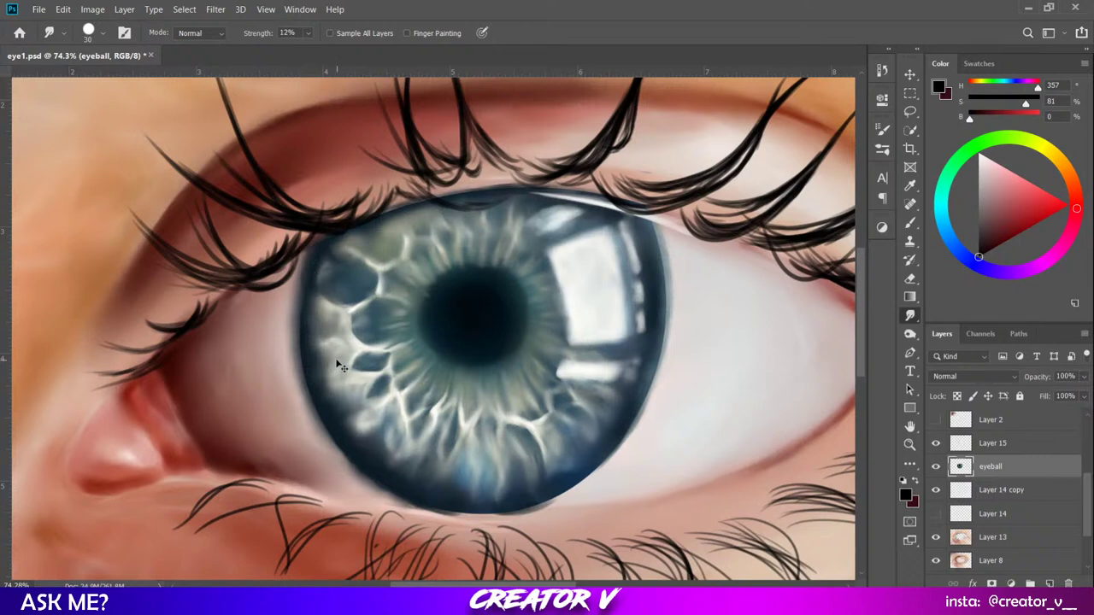
key(bracketleft)
key(bracketleft)
key(bracketright)
key(bracketright)
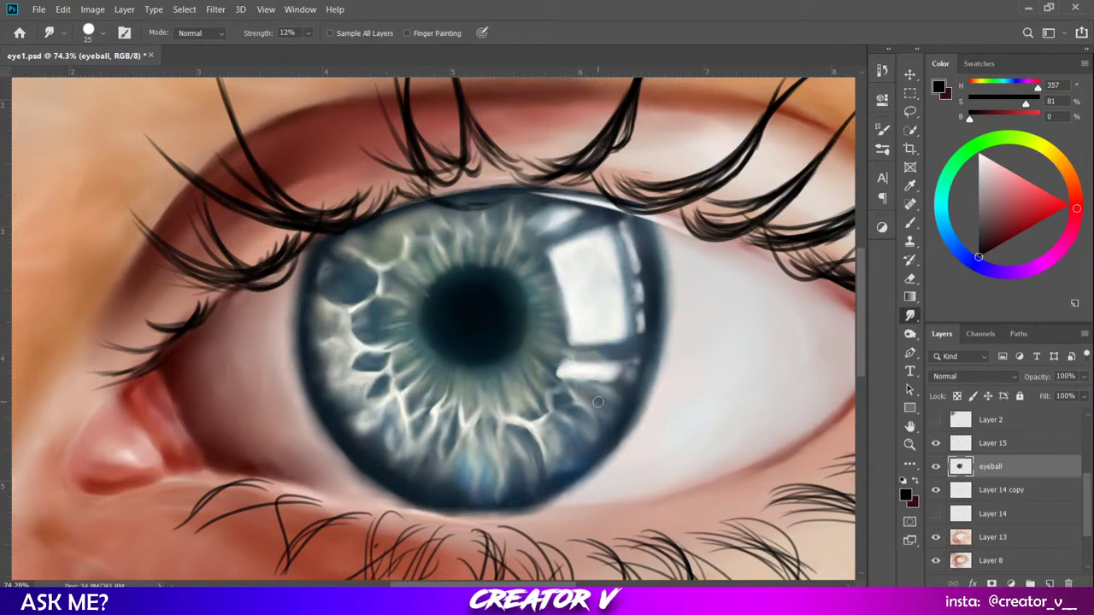
scroll(598, 401, down, 6)
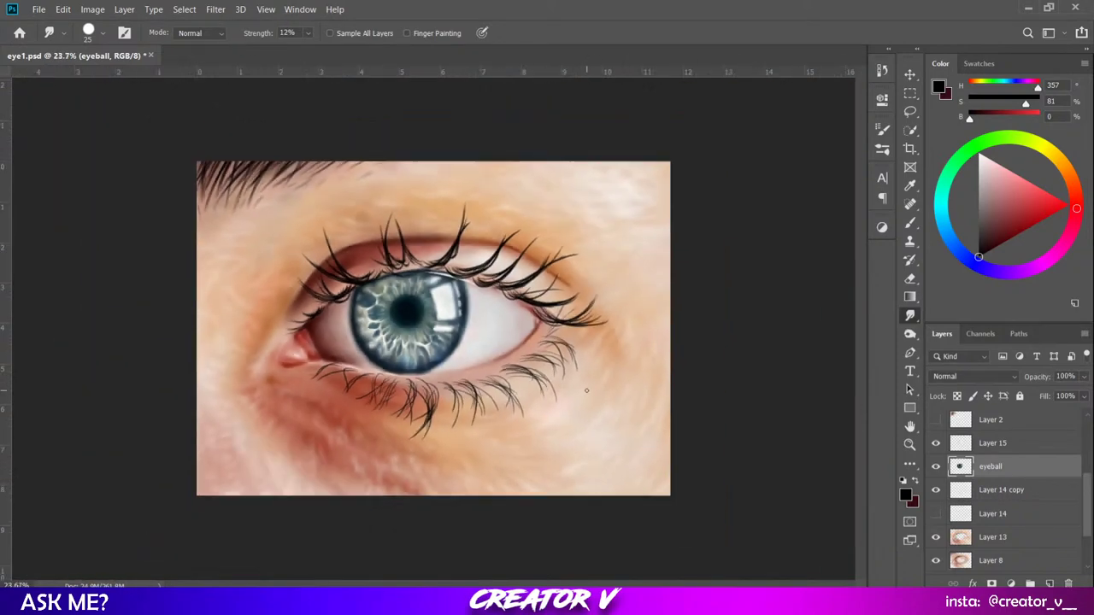
Examine the blended iris and the whole eye painting both up close and from a distance.
scroll(586, 391, down, 2)
scroll(336, 364, up, 3)
scroll(360, 417, up, 1)
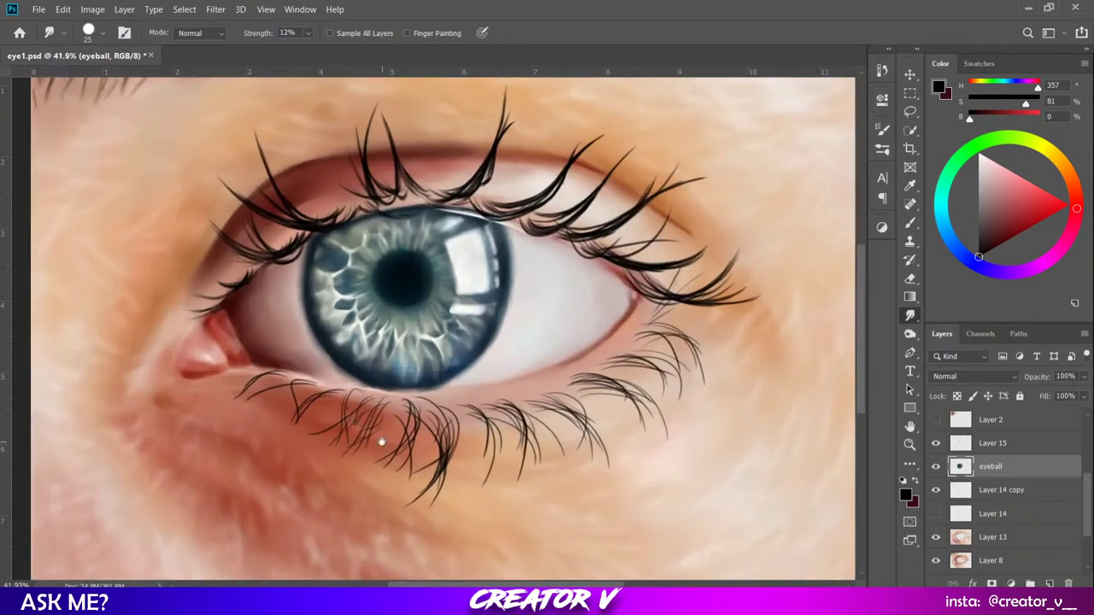
drag(382, 441, 452, 444)
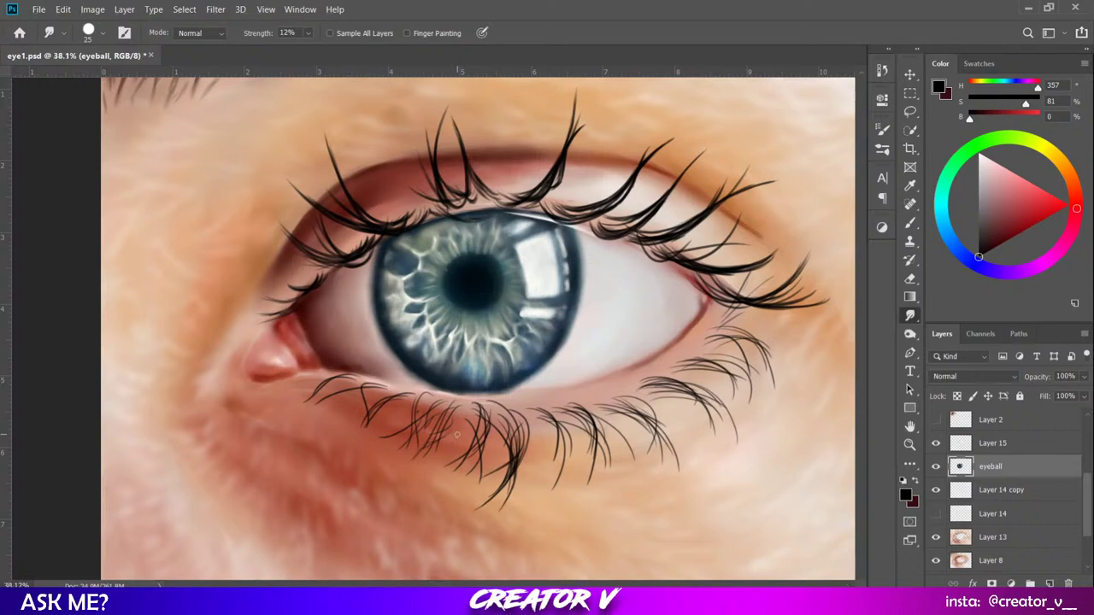
scroll(454, 436, down, 4)
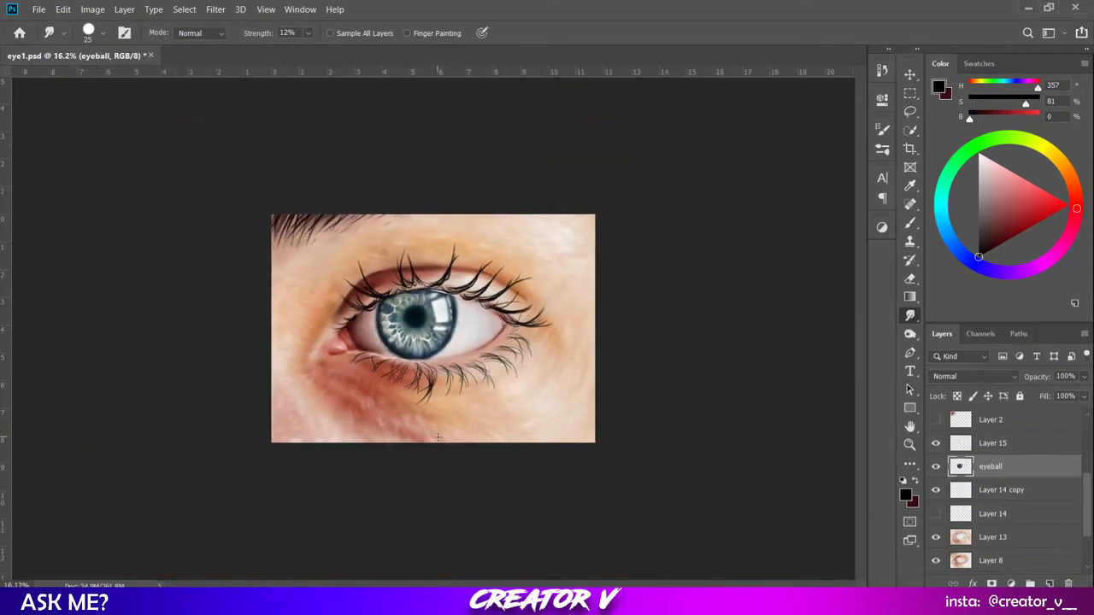
scroll(438, 437, down, 1)
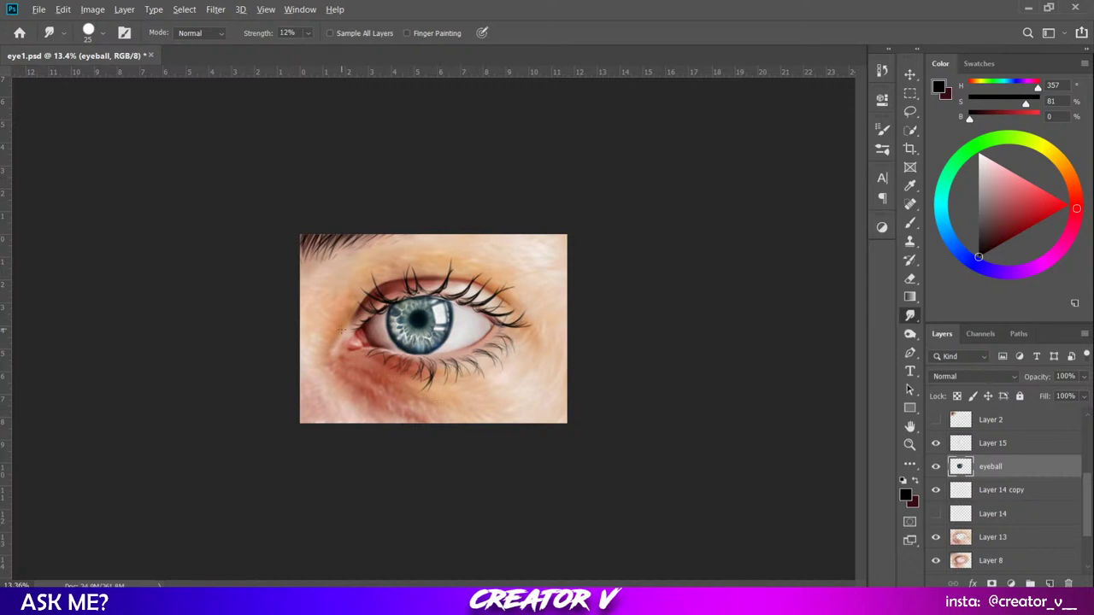
scroll(435, 329, up, 4)
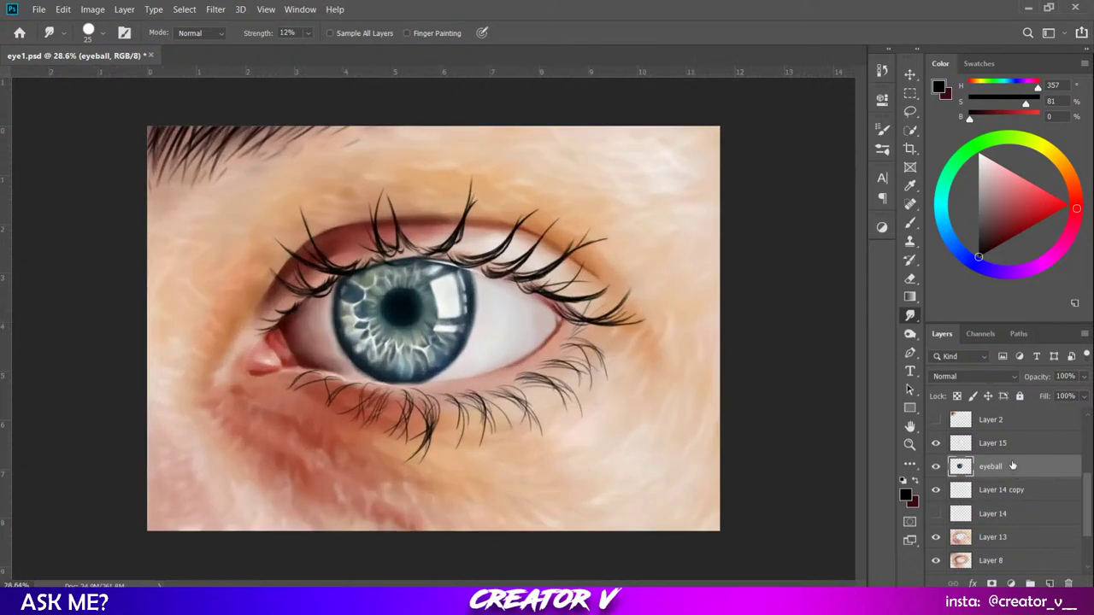
Add a new empty layer directly above Layer 16.
scroll(1013, 466, up, 3)
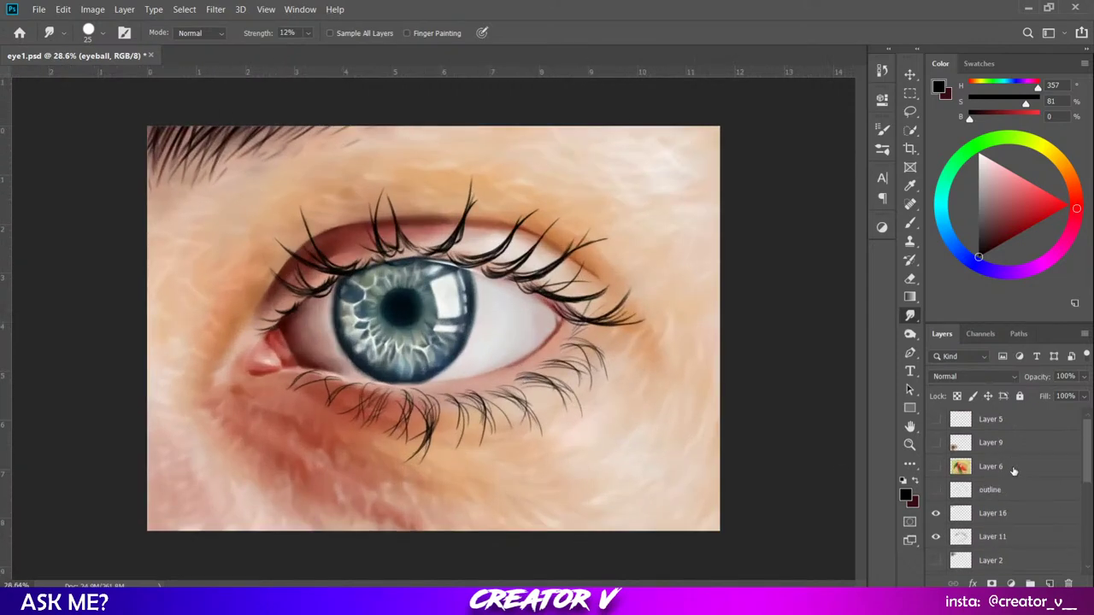
scroll(1013, 465, down, 2)
click(1016, 468)
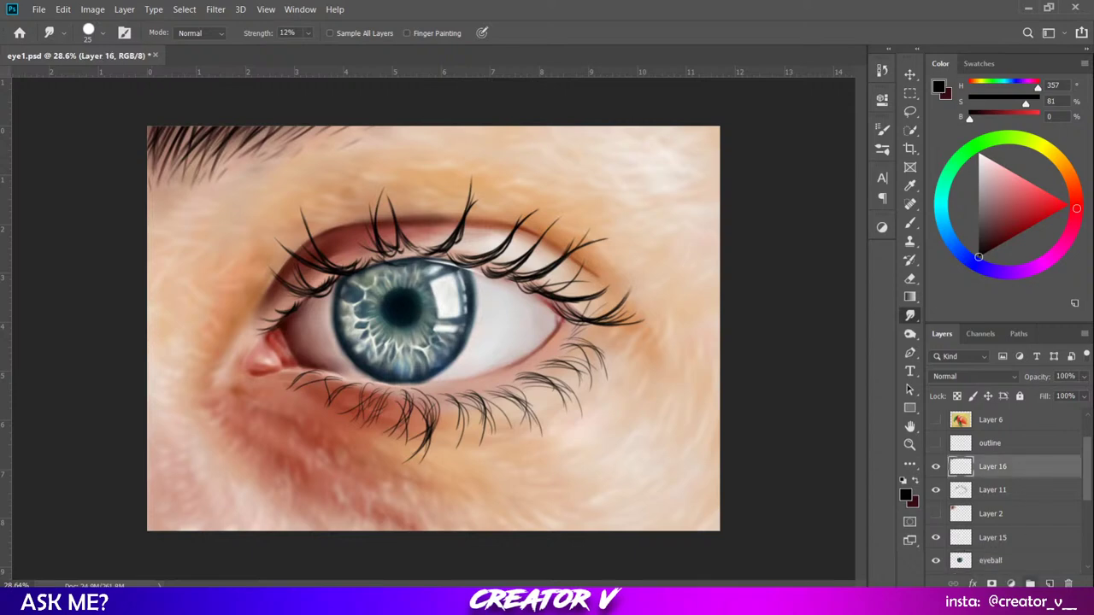
click(1050, 584)
Paint soft black shading where the eye white meets the inner corner, using the Brush tool at 80 px and 60 px.
scroll(369, 356, up, 3)
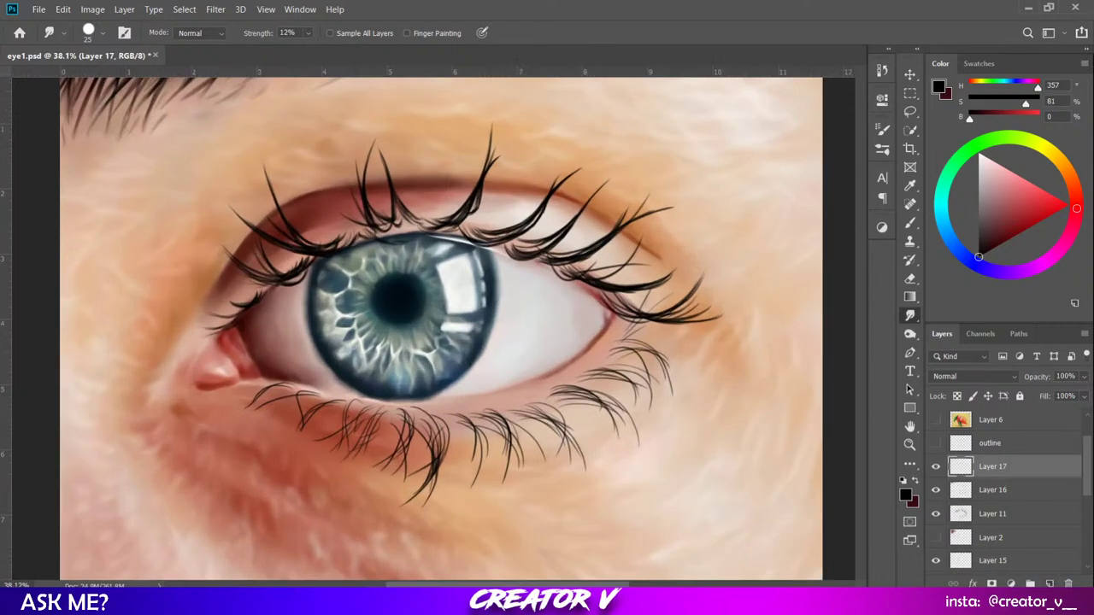
scroll(369, 355, up, 1)
scroll(561, 353, up, 2)
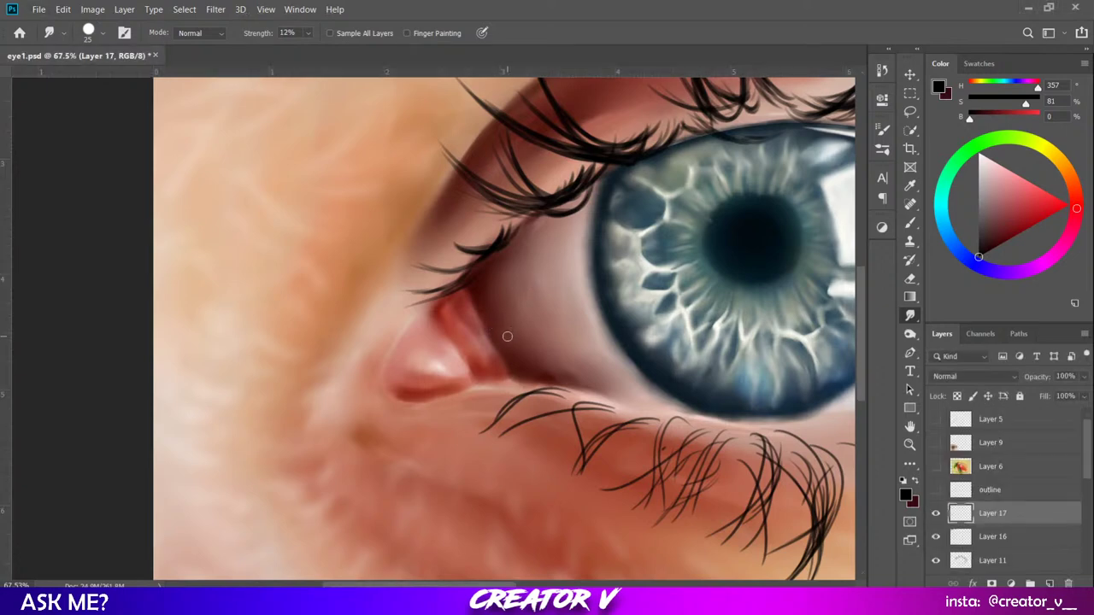
key(b)
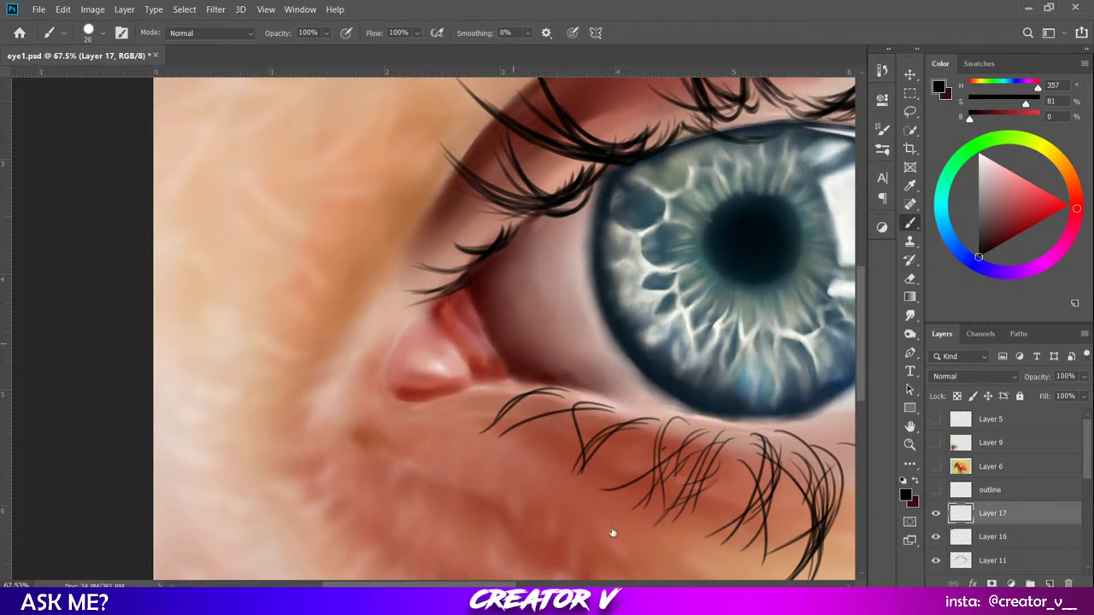
key(bracketright)
key(bracketright)
key(bracketright)
key(bracketright)
key(bracketright)
key(bracketright)
key(bracketright)
key(bracketright)
key(bracketright)
key(bracketright)
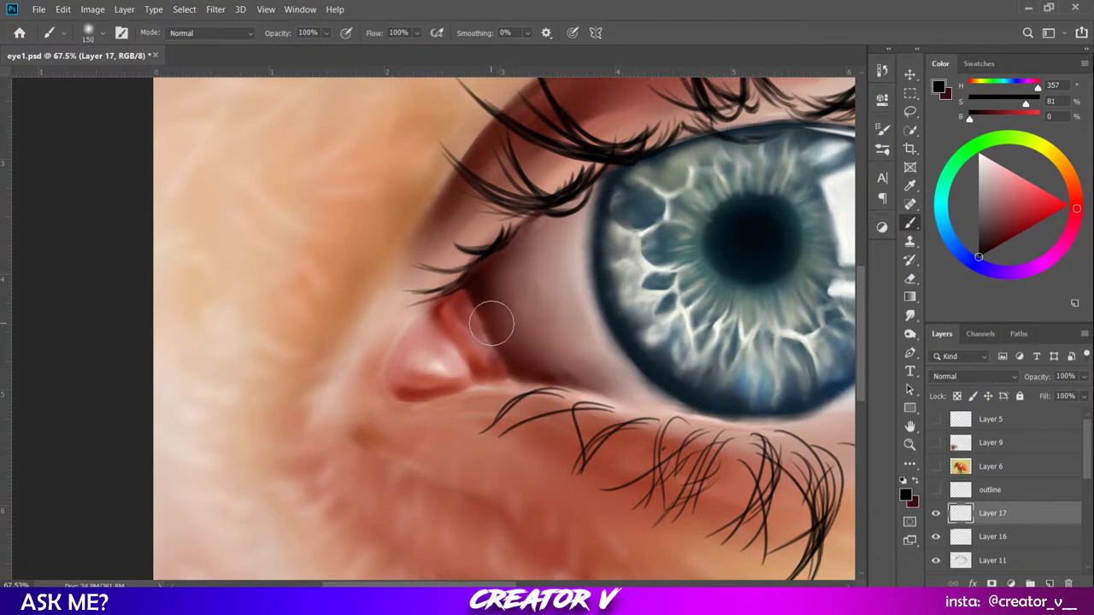
key(bracketleft)
key(bracketleft)
key(bracketleft)
key(bracketleft)
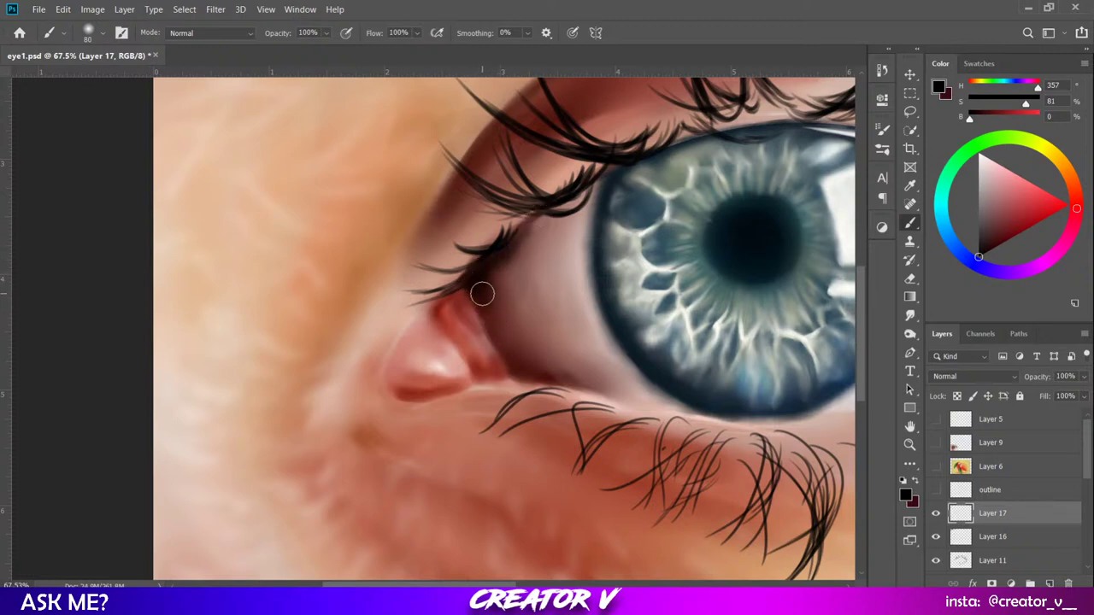
key(bracketleft)
key(bracketleft)
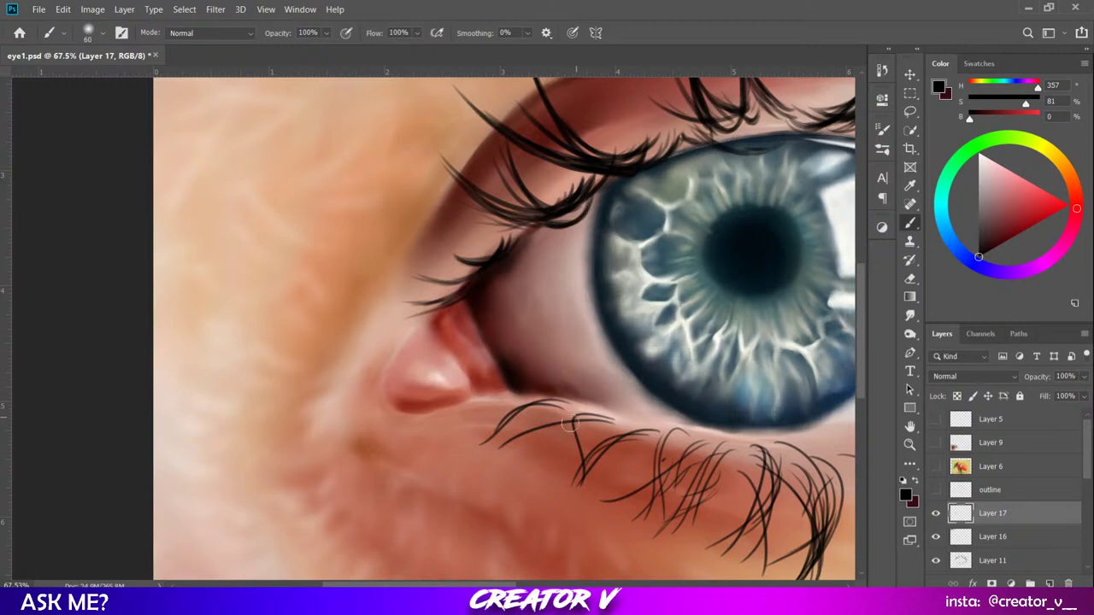
Extend the black shading from the inner corner along the lower lid's edge with a 30 px soft brush.
key(bracketleft)
key(bracketleft)
key(bracketleft)
scroll(489, 392, down, 3)
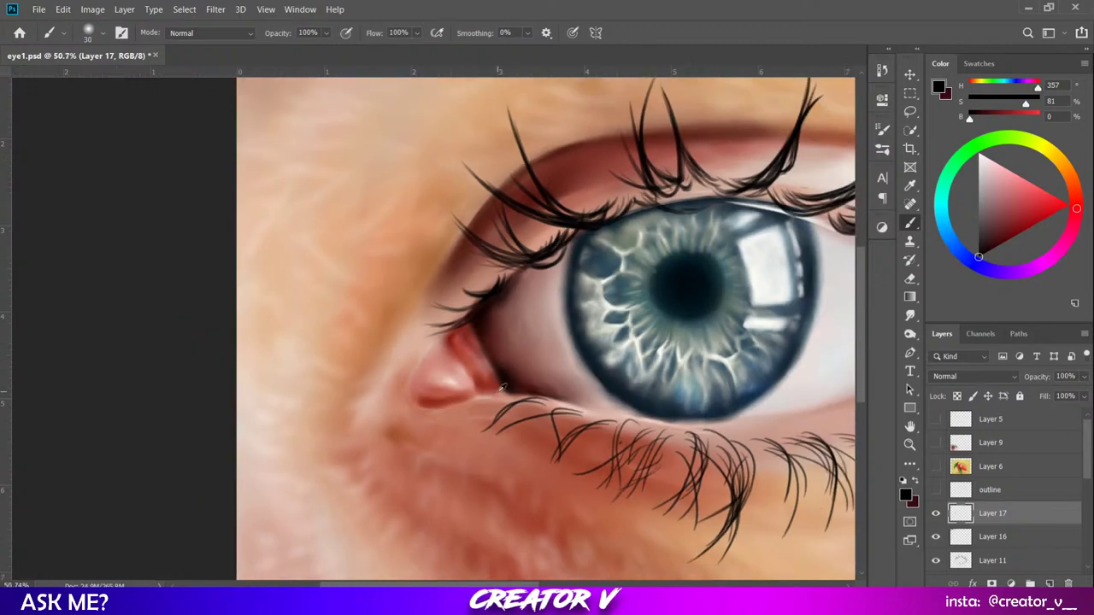
scroll(550, 417, up, 2)
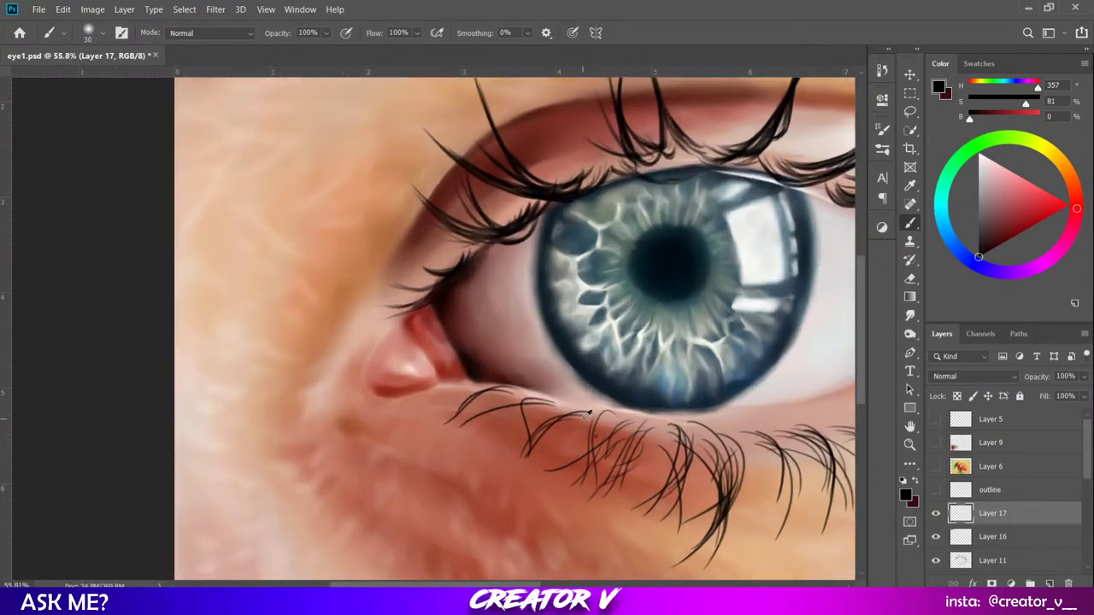
Shade the inner corner's lower edge and the red fold beside the tear duct in dark maroon (hue 352, saturation 59%, brightness 31%).
drag(603, 326, 548, 291)
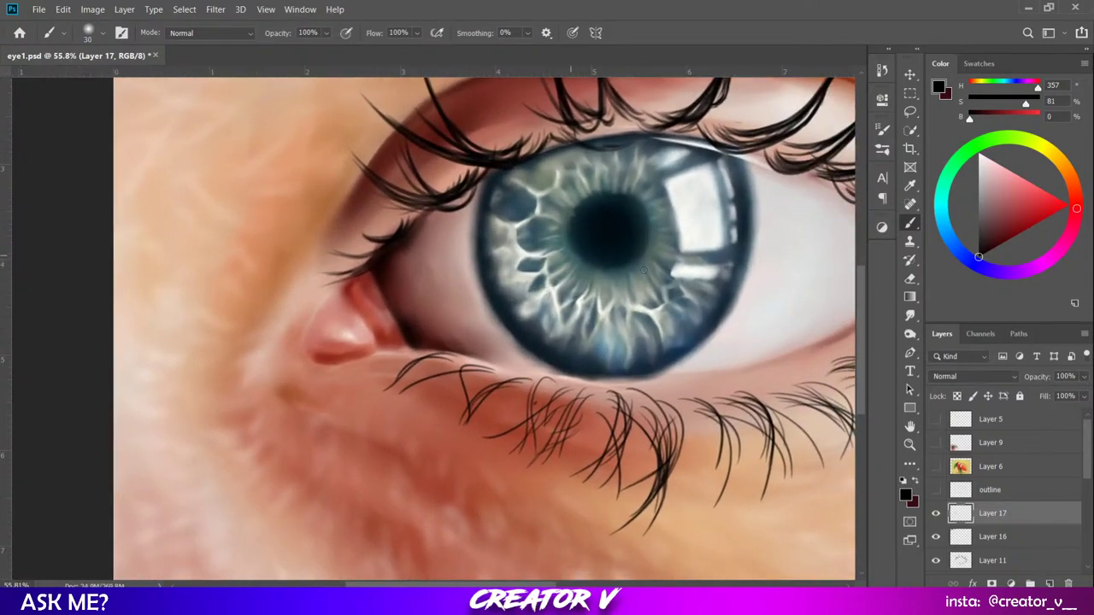
drag(996, 227, 997, 237)
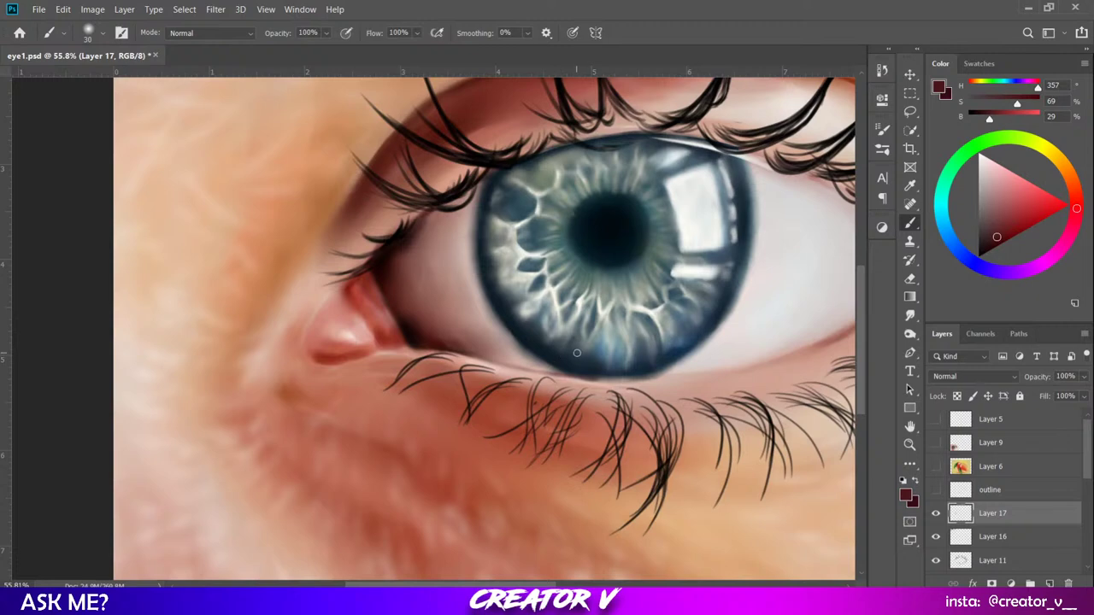
key(bracketright)
key(bracketright)
alt+click(110, 429)
alt+click(109, 429)
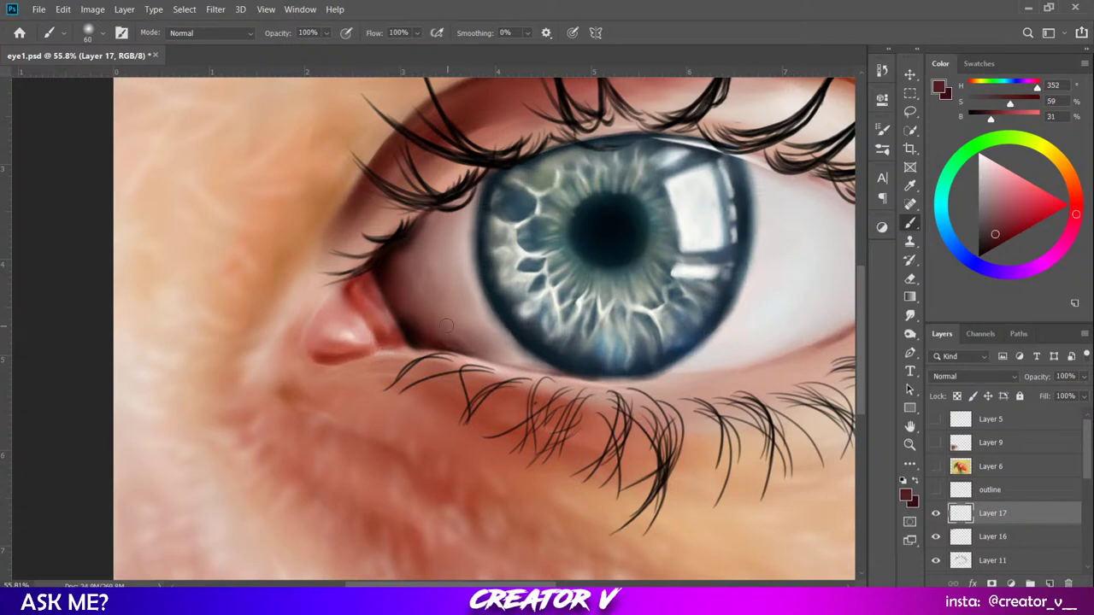
key(bracketleft)
key(bracketleft)
key(bracketleft)
key(bracketleft)
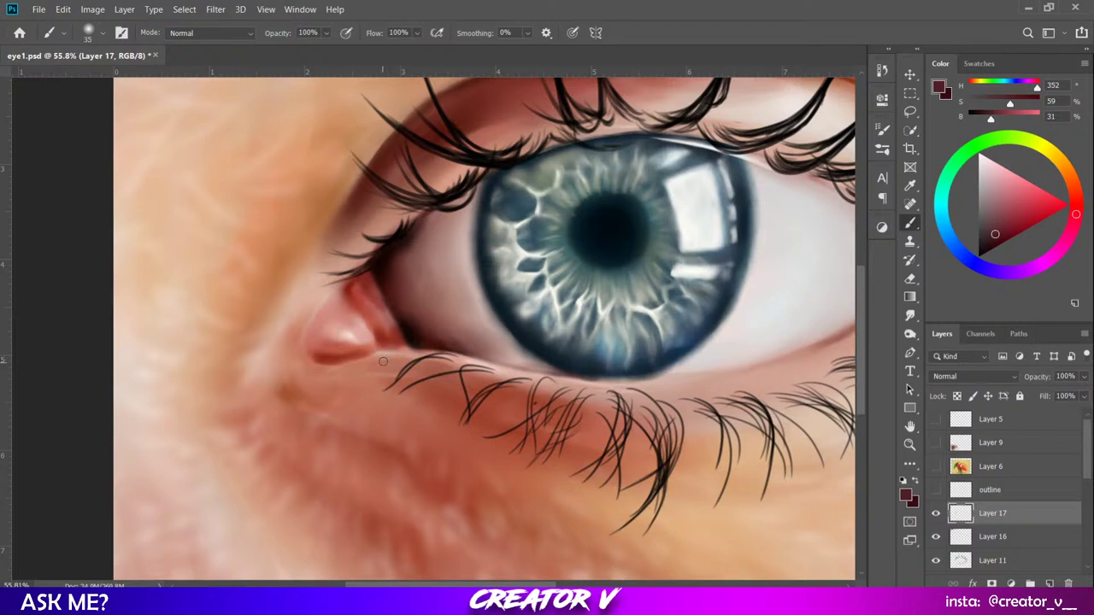
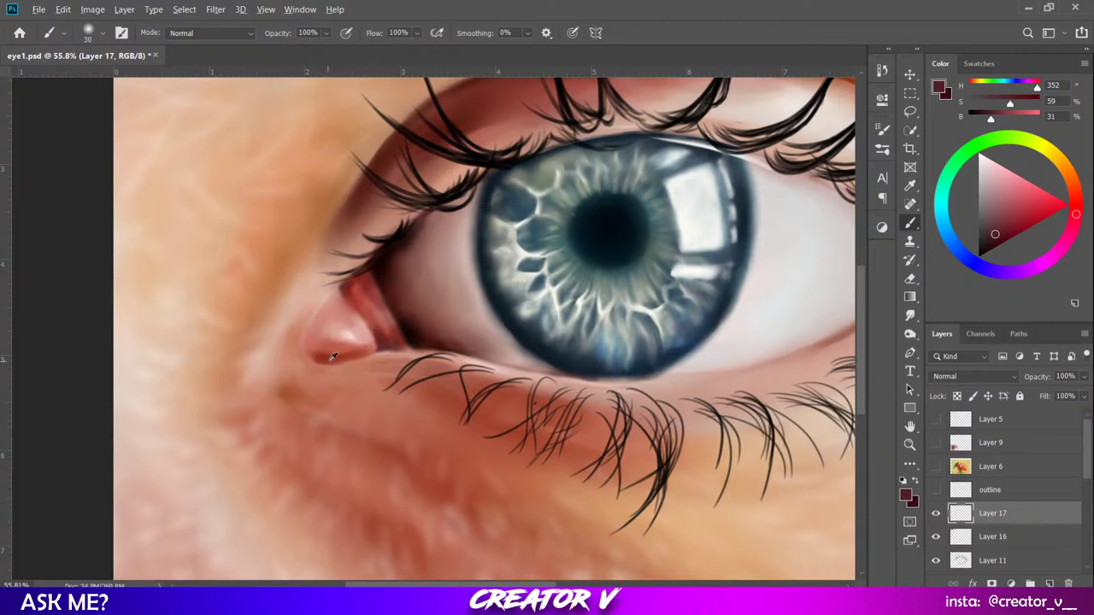
Define the lower edge of the pink tear duct with a sampled red (hue 8, saturation 78%, brightness 58%) and a 30 px brush.
alt+click(332, 357)
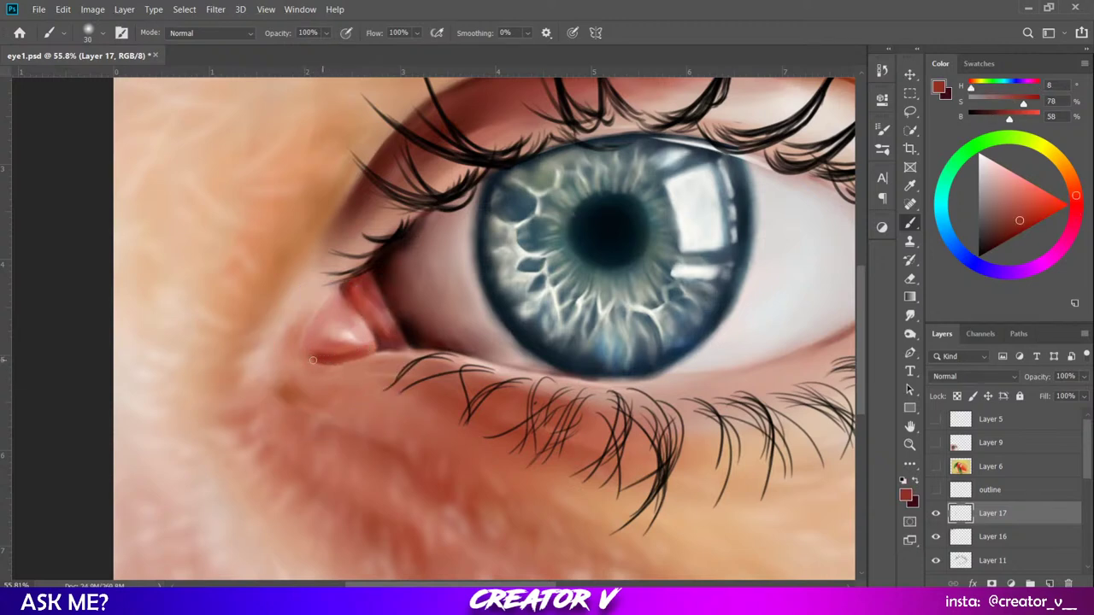
drag(313, 360, 304, 350)
scroll(343, 334, down, 4)
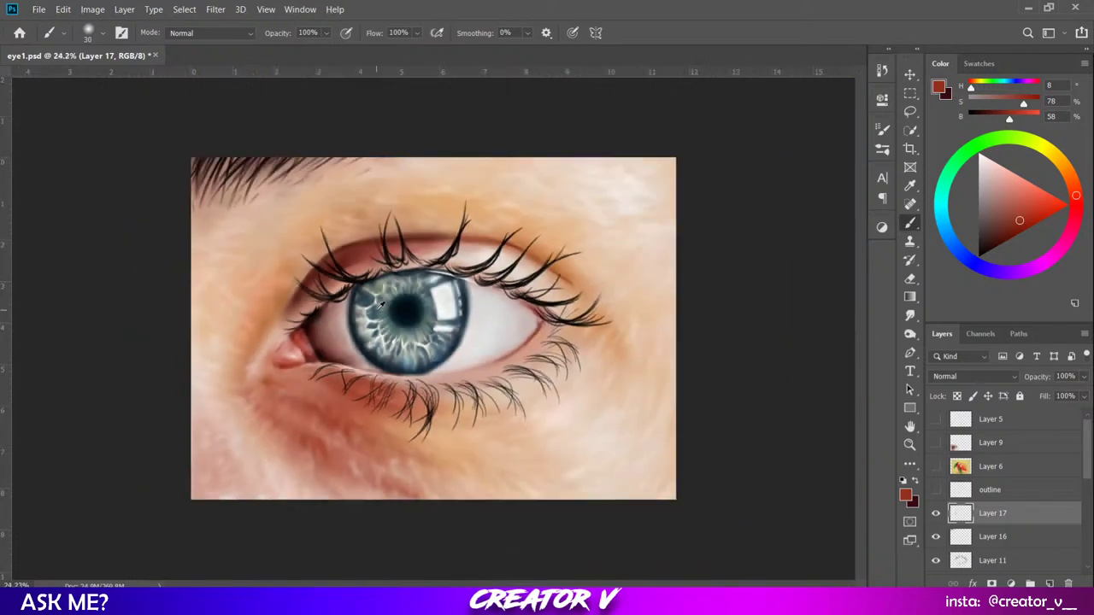
scroll(441, 340, up, 3)
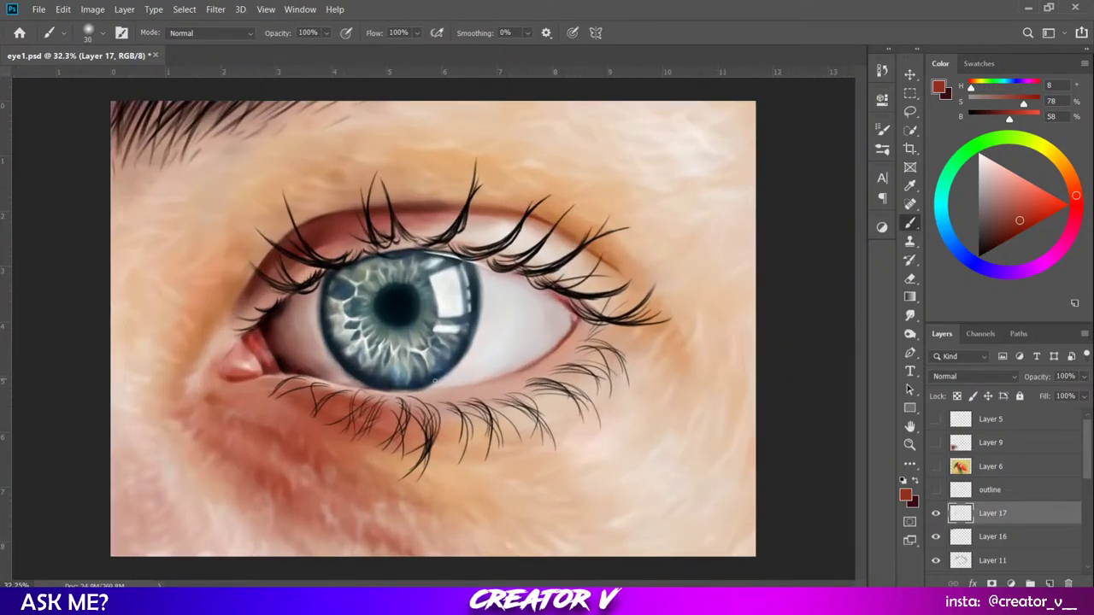
scroll(508, 360, up, 1)
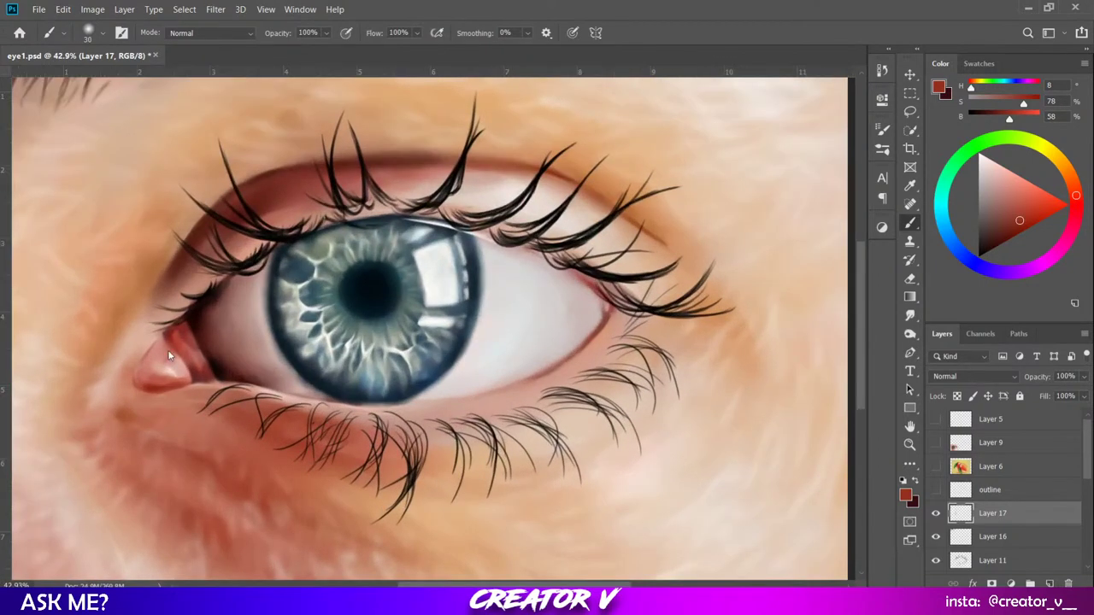
key(F12)
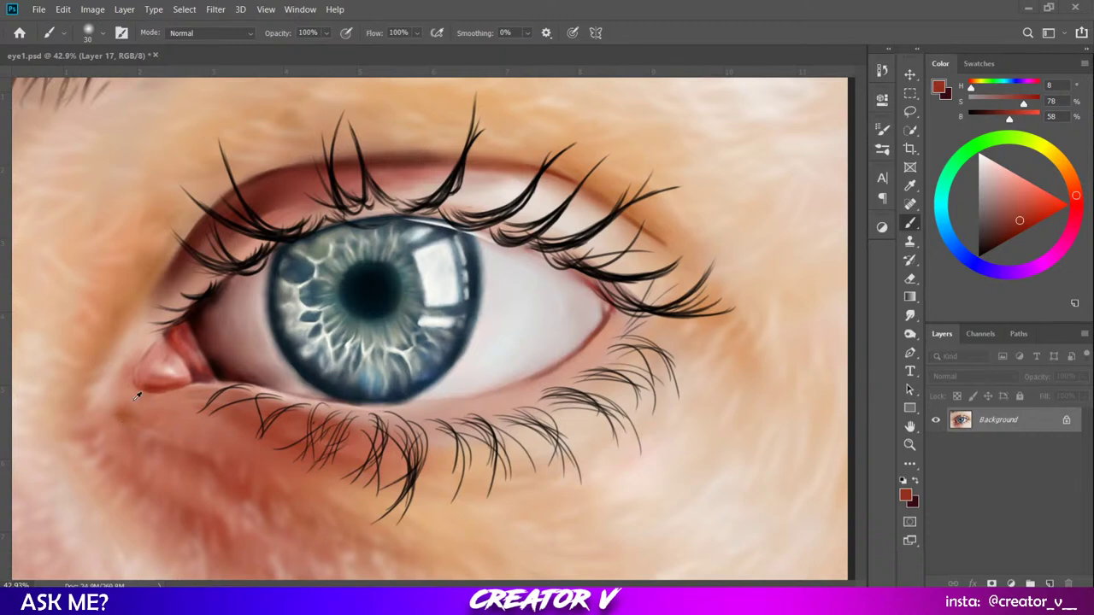
key(ctrl+z)
Redden the eye's outer corner with a sampled red (hue 358, saturation 64%, brightness 60%) and a 50 px brush.
scroll(530, 376, up, 3)
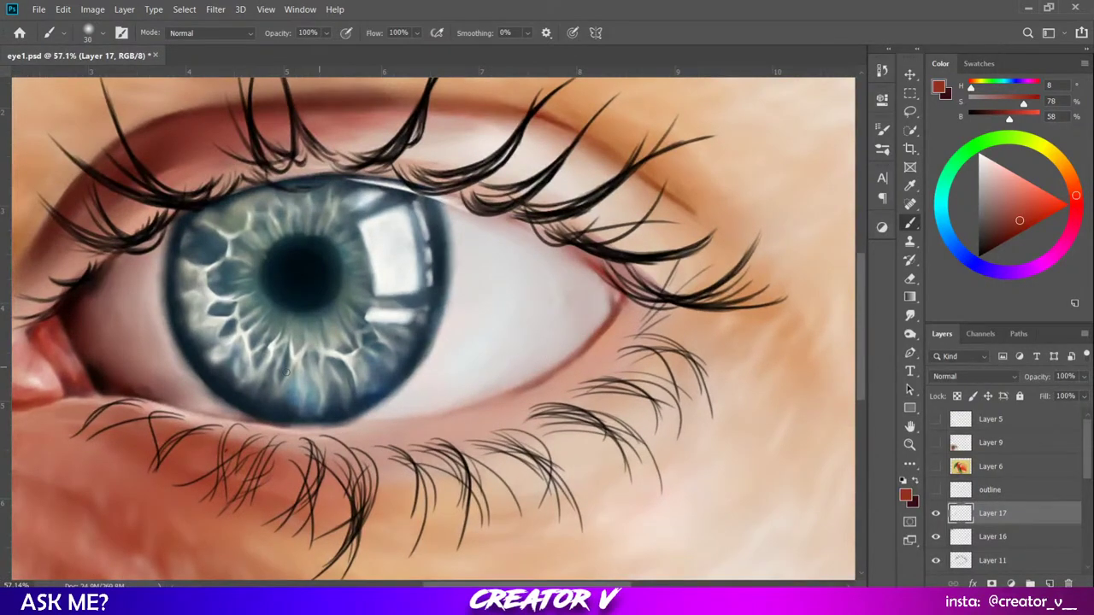
alt+click(178, 376)
alt+click(180, 374)
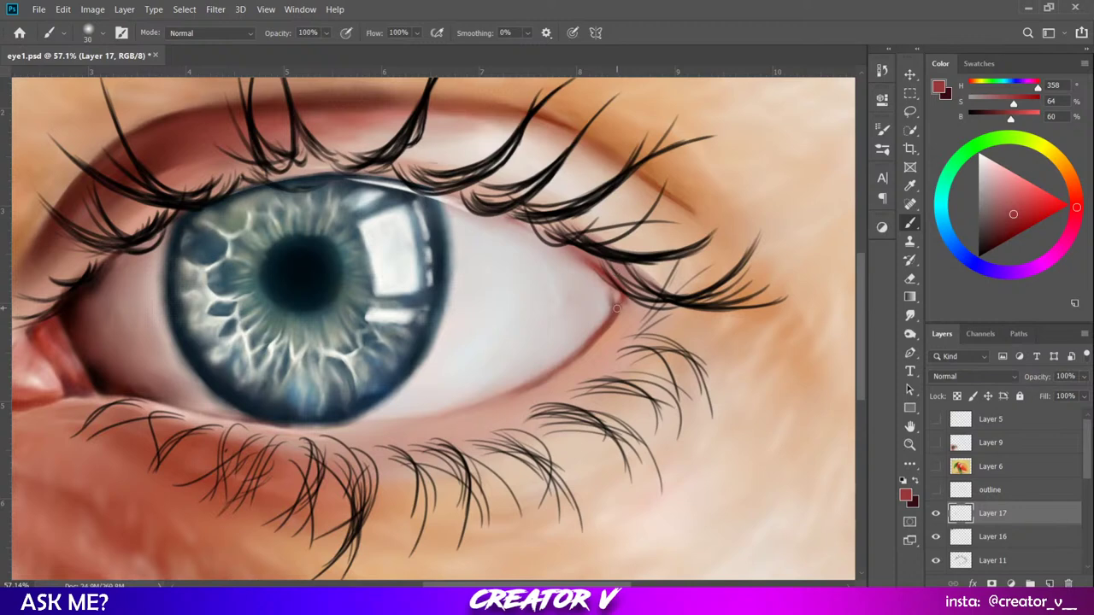
key(bracketright)
key(bracketright)
Blend the outer corner and lower lid rim into the skin with sampled reddish and peach tones, enlarging the brush to 70 px.
alt+click(173, 393)
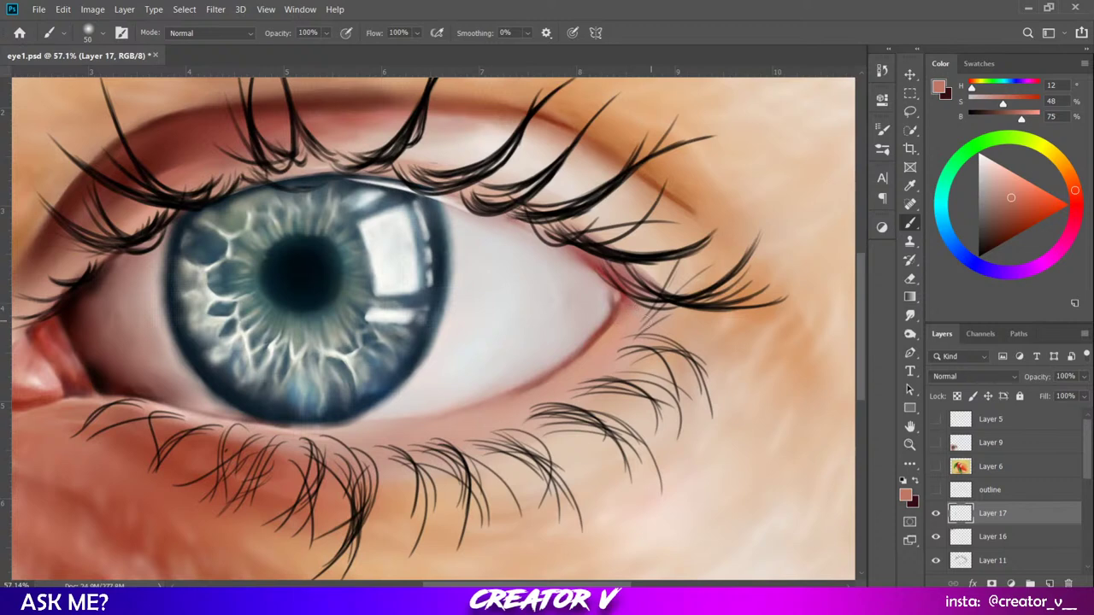
alt+click(175, 391)
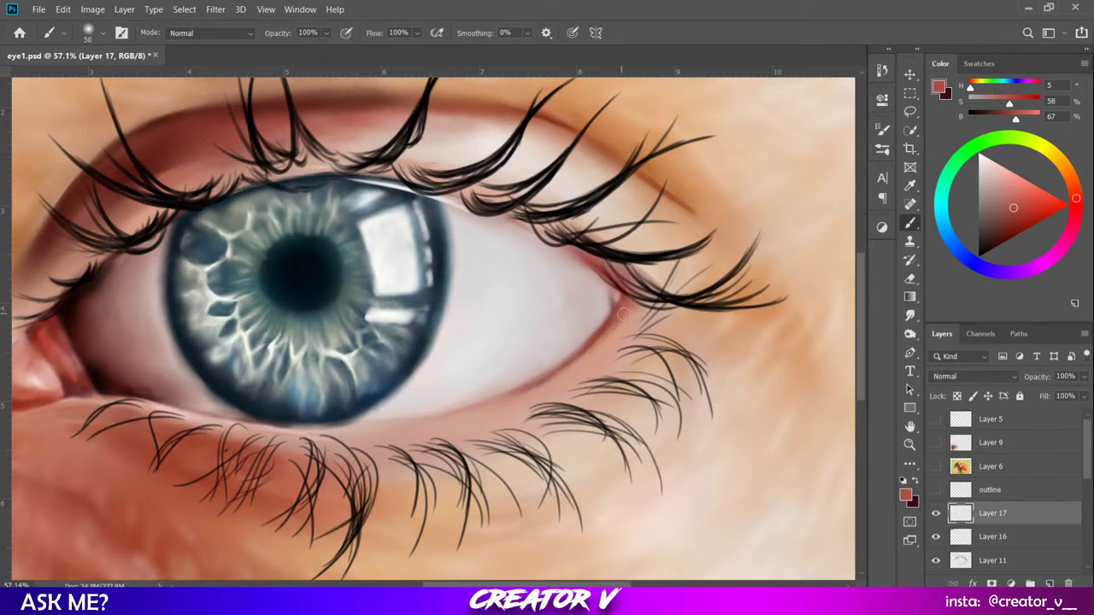
key(bracketright)
alt+click(522, 398)
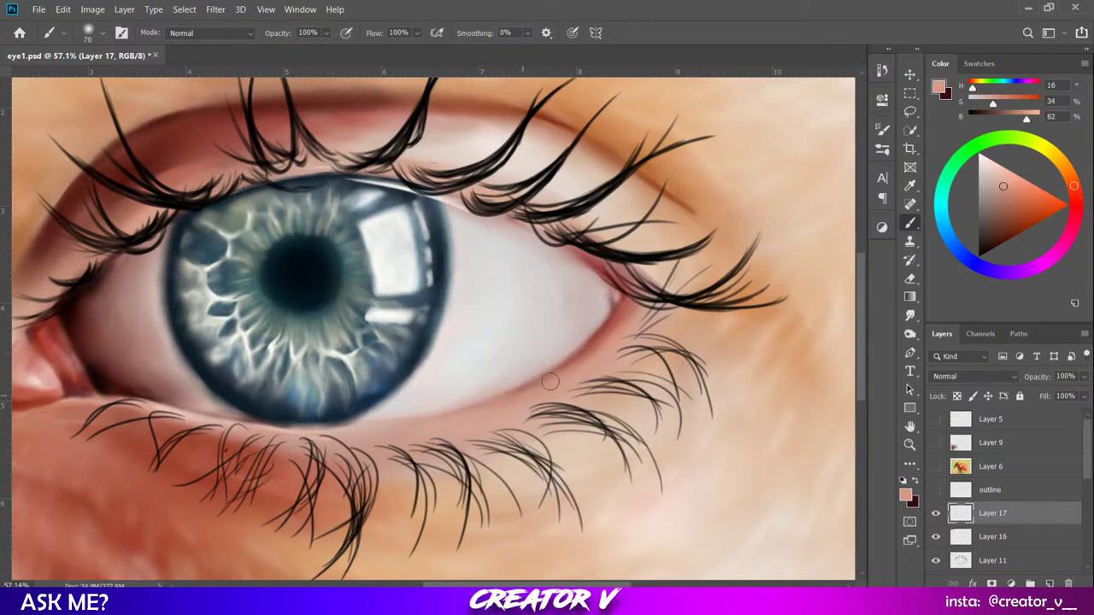
Warm the lower lid rim from the outer corner toward the iris with a sampled red-brown (hue 9, saturation 53%, brightness 70%) at 70 px.
scroll(522, 390, down, 5)
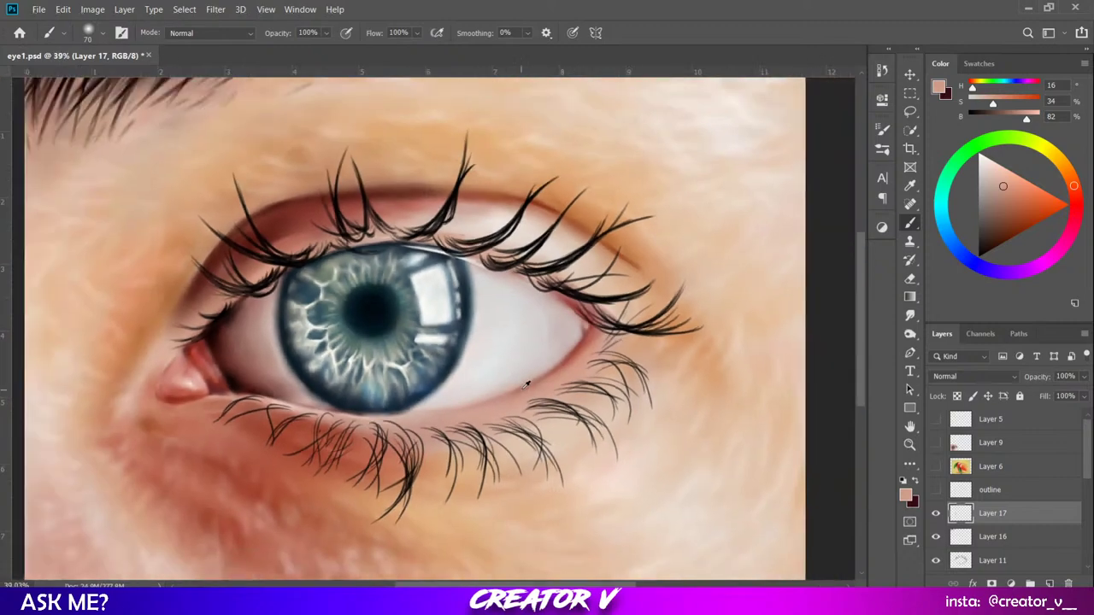
scroll(402, 390, up, 2)
scroll(402, 390, up, 2)
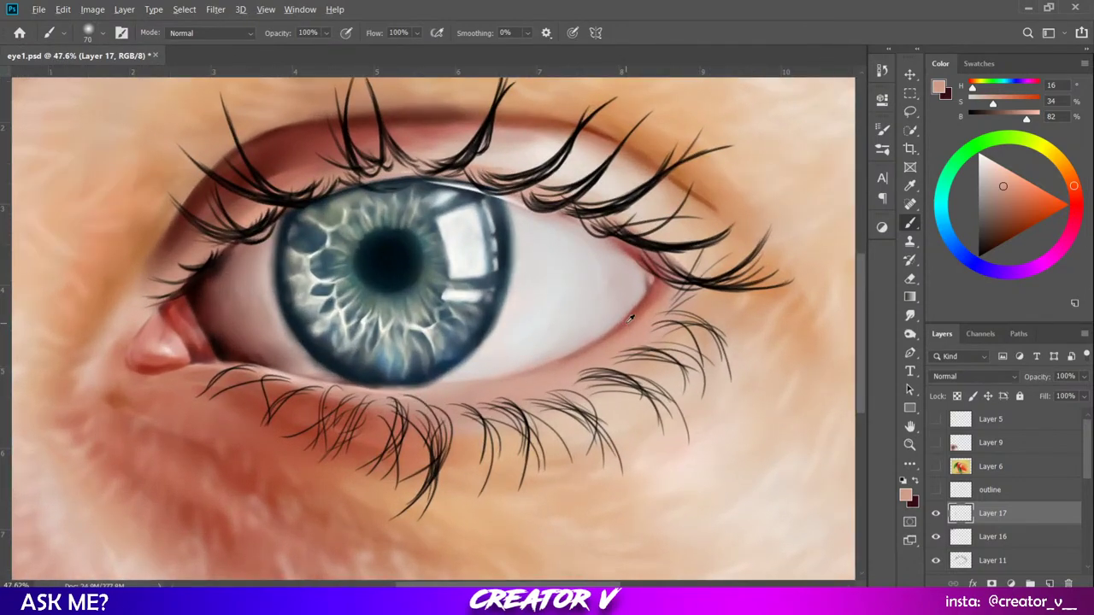
alt+click(632, 319)
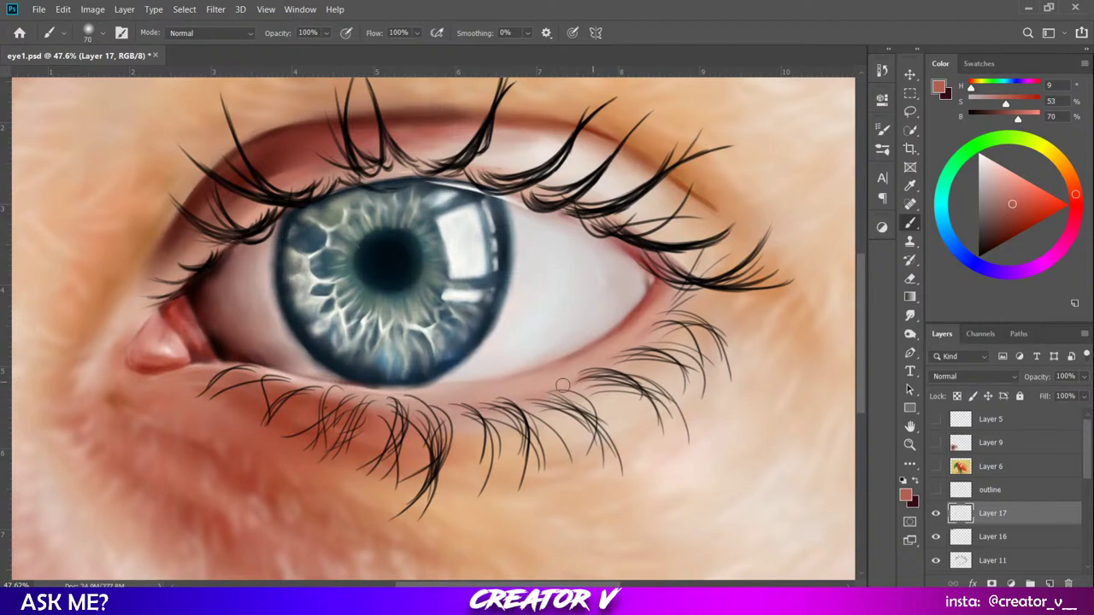
scroll(606, 352, down, 1)
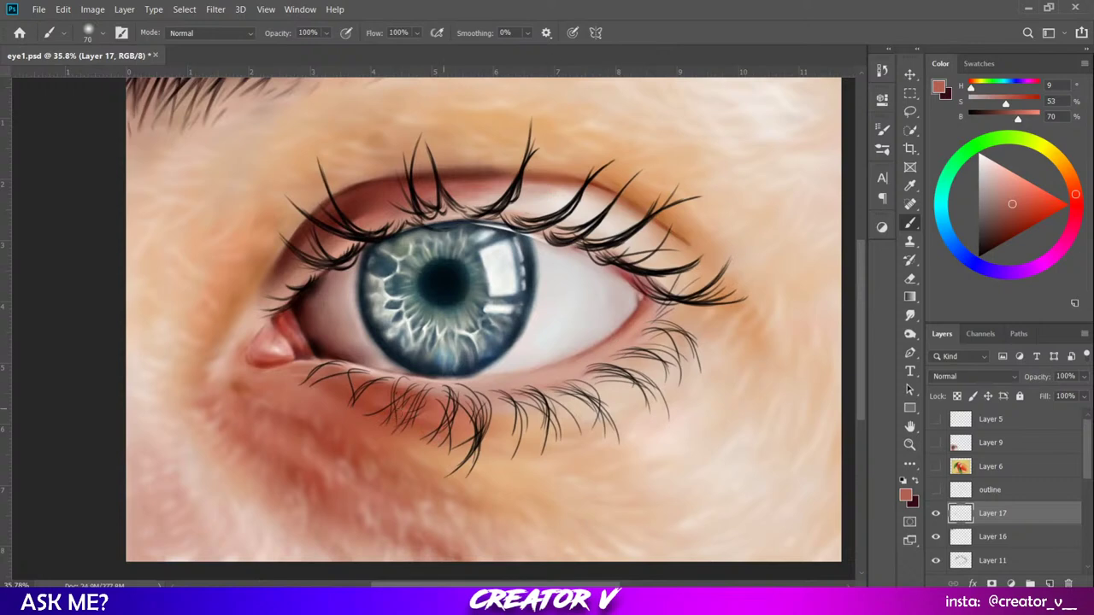
scroll(379, 418, up, 1)
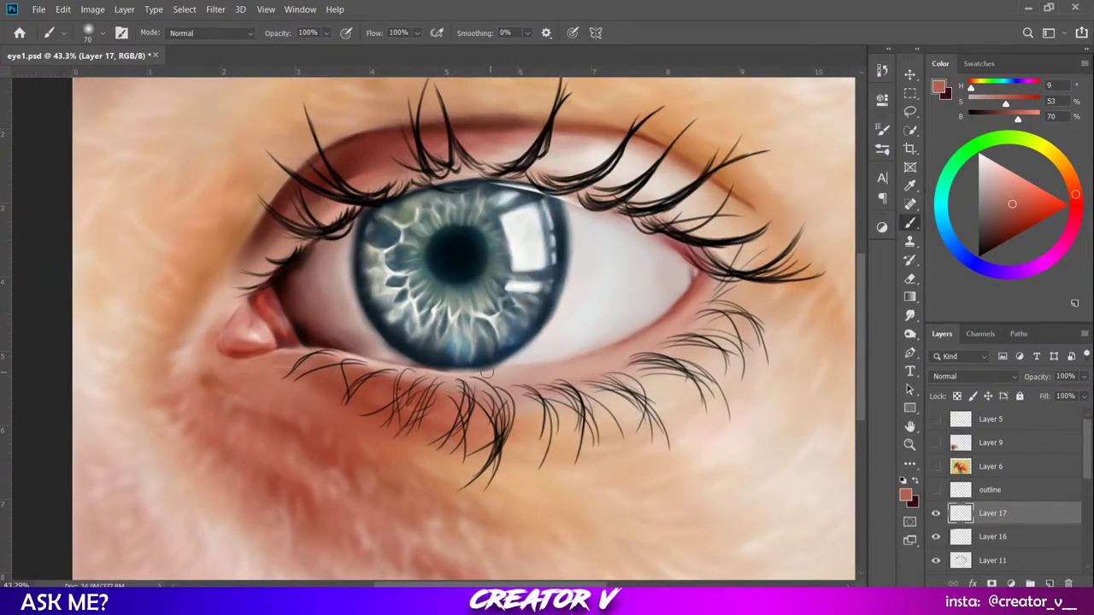
Soften the lower lid rim below the iris with a sampled pinkish tone (hue 15, saturation 30%, brightness 82%) and a 50 px brush.
key(bracketleft)
key(bracketleft)
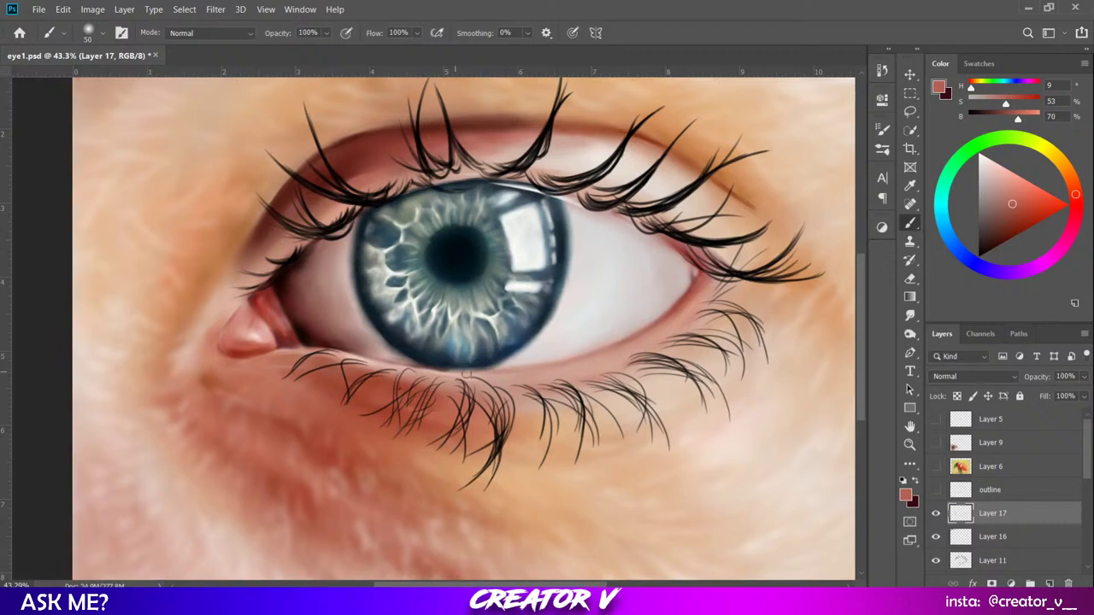
alt+click(609, 364)
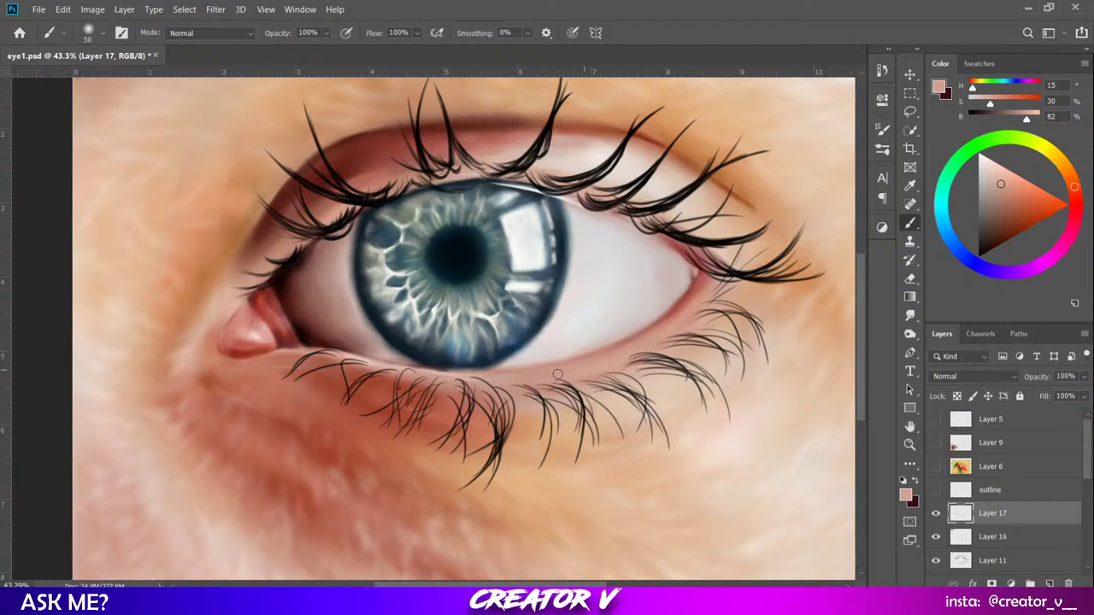
scroll(593, 348, down, 3)
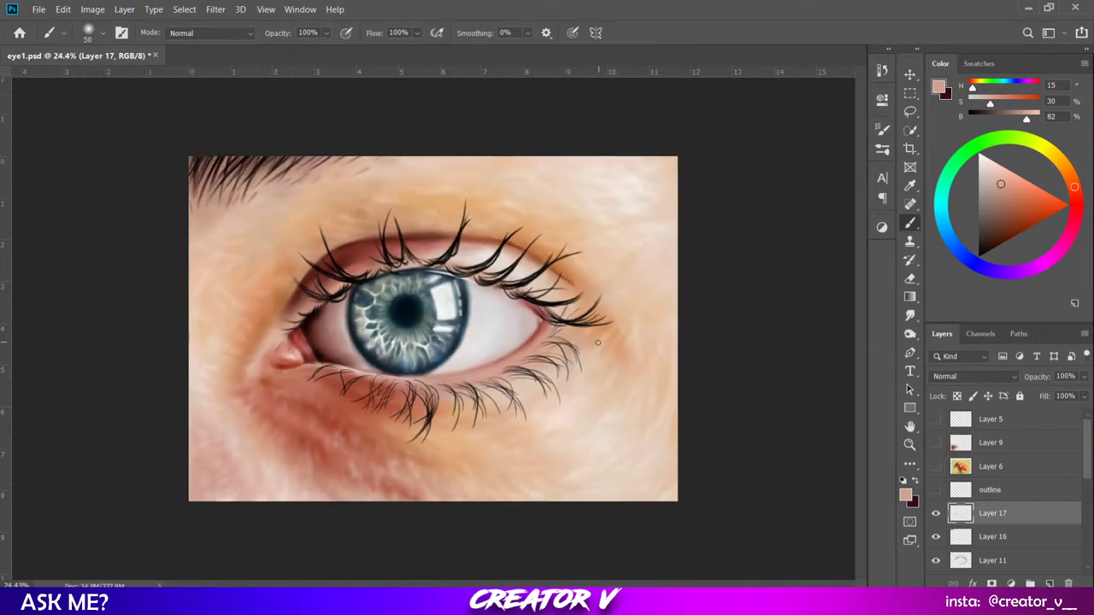
Redden the upper lid edge near the outer corner with a sampled red (hue 2, saturation 66%, brightness 58%) at 50 px.
scroll(487, 307, up, 3)
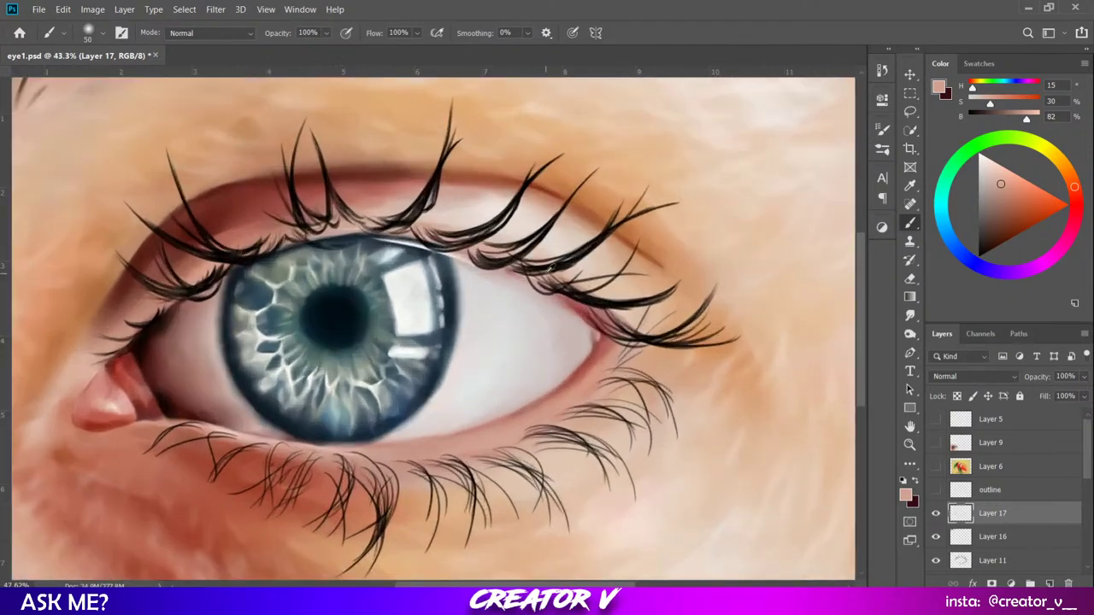
alt+click(586, 309)
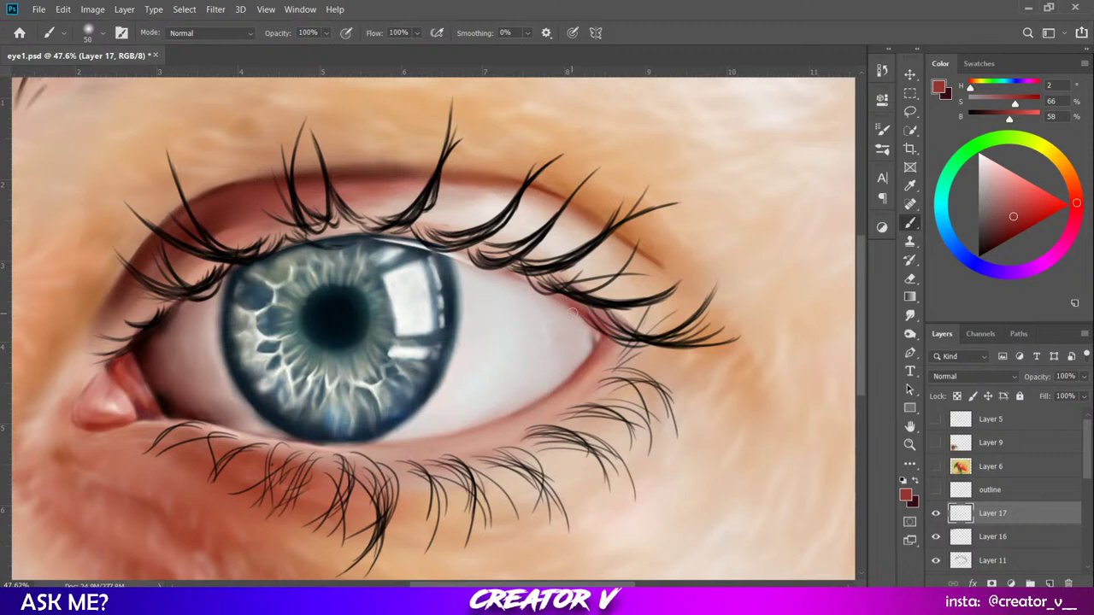
scroll(573, 313, down, 5)
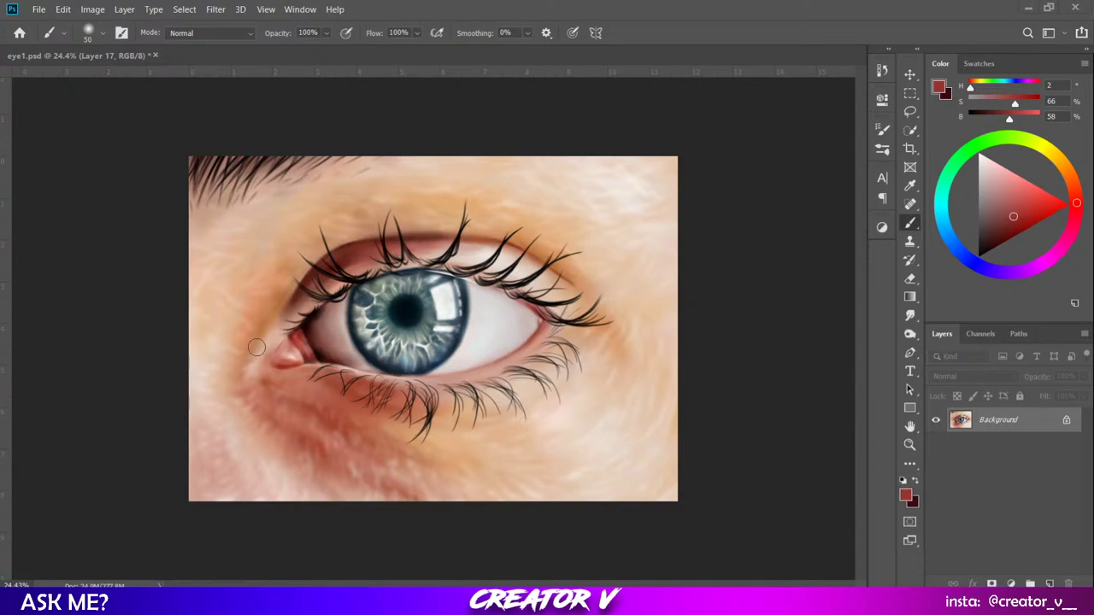
Darken the inner end of the upper lid crease with a near-black brown (hue 8, saturation 100%, brightness 8%) and a 35 px brush.
scroll(360, 251, up, 2)
scroll(227, 222, up, 3)
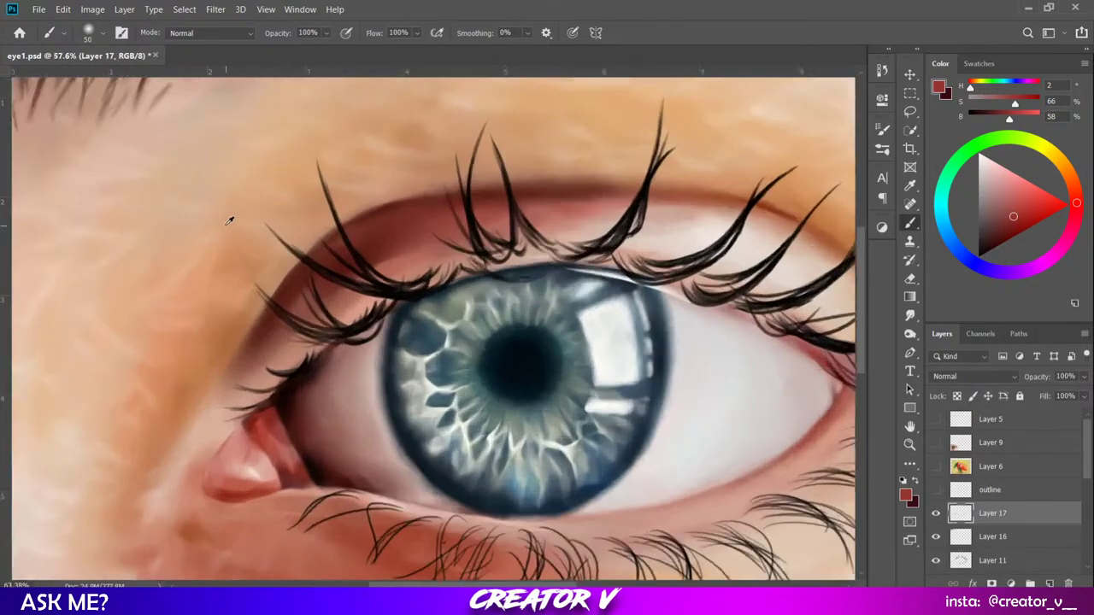
drag(350, 310, 498, 349)
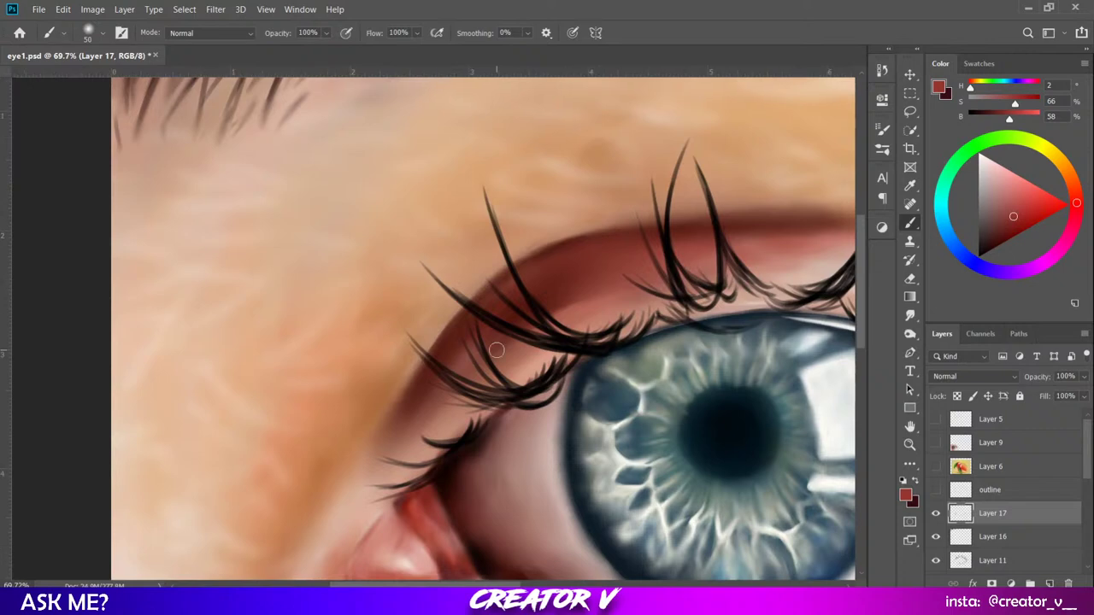
alt+click(451, 338)
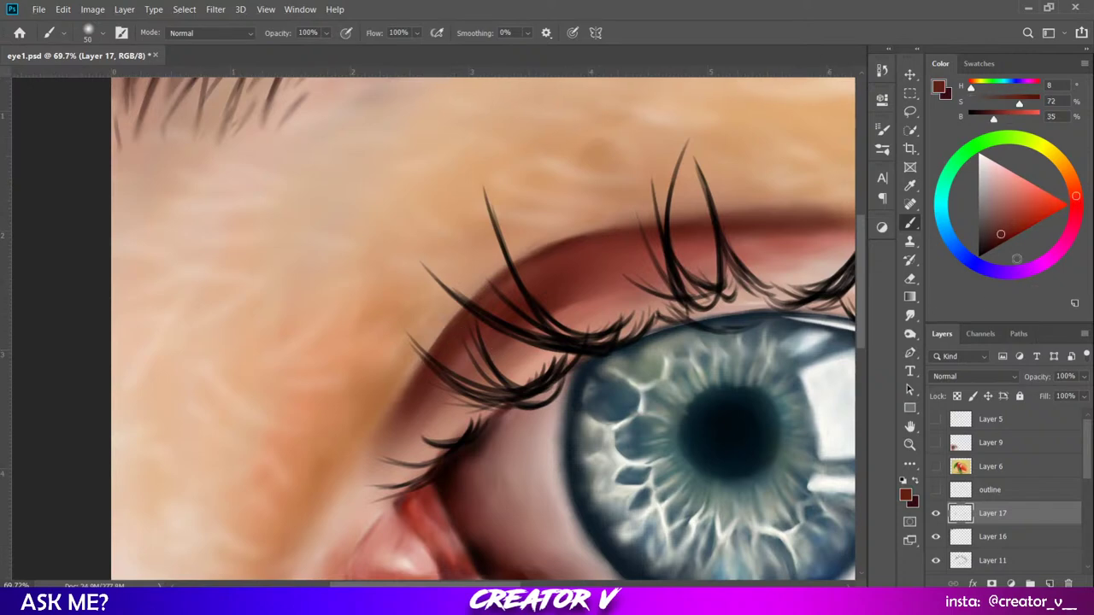
drag(1001, 244, 985, 252)
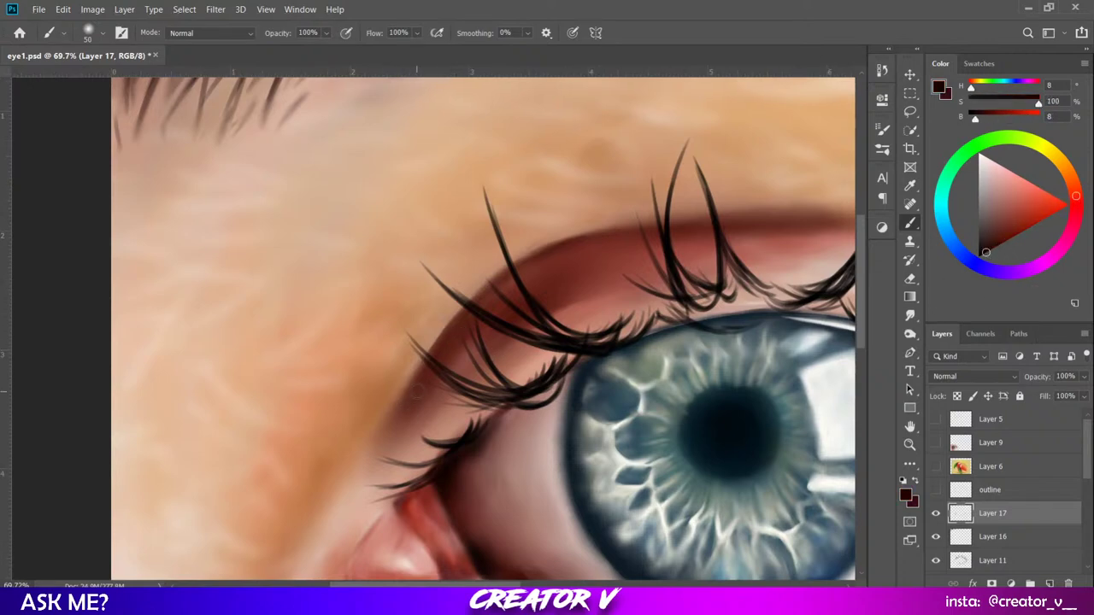
key(bracketleft)
key(bracketleft)
key(bracketleft)
Sharpen the upper lid crease above the iris with a dark red-brown (hue 8, saturation 100%, brightness 16%) and a 20 px brush.
click(1001, 243)
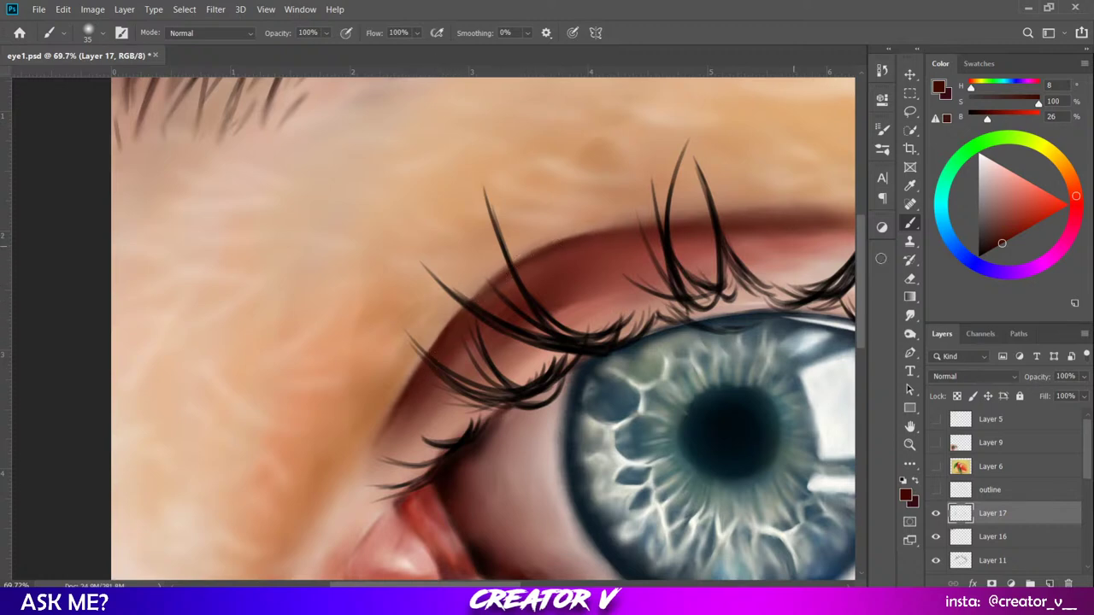
click(995, 249)
drag(995, 249, 992, 249)
key(bracketleft)
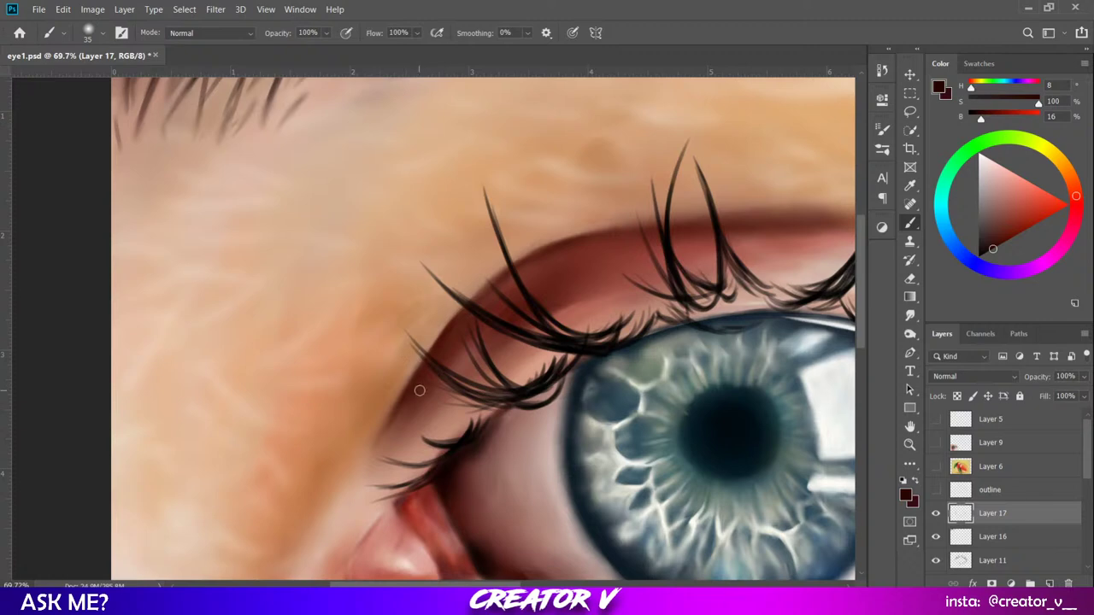
key(bracketright)
key(bracketleft)
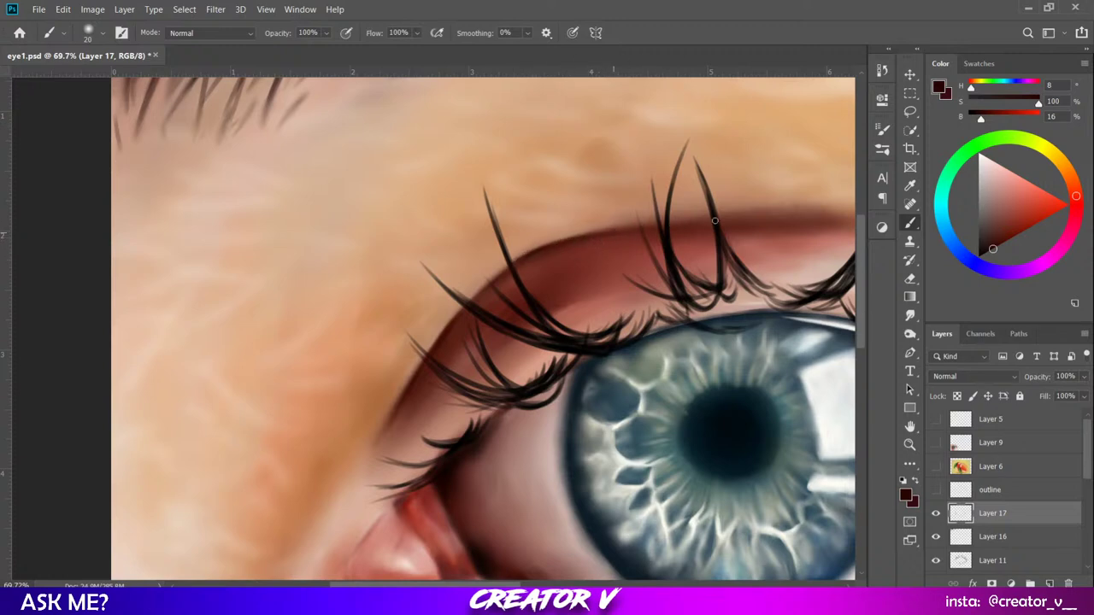
scroll(487, 243, down, 4)
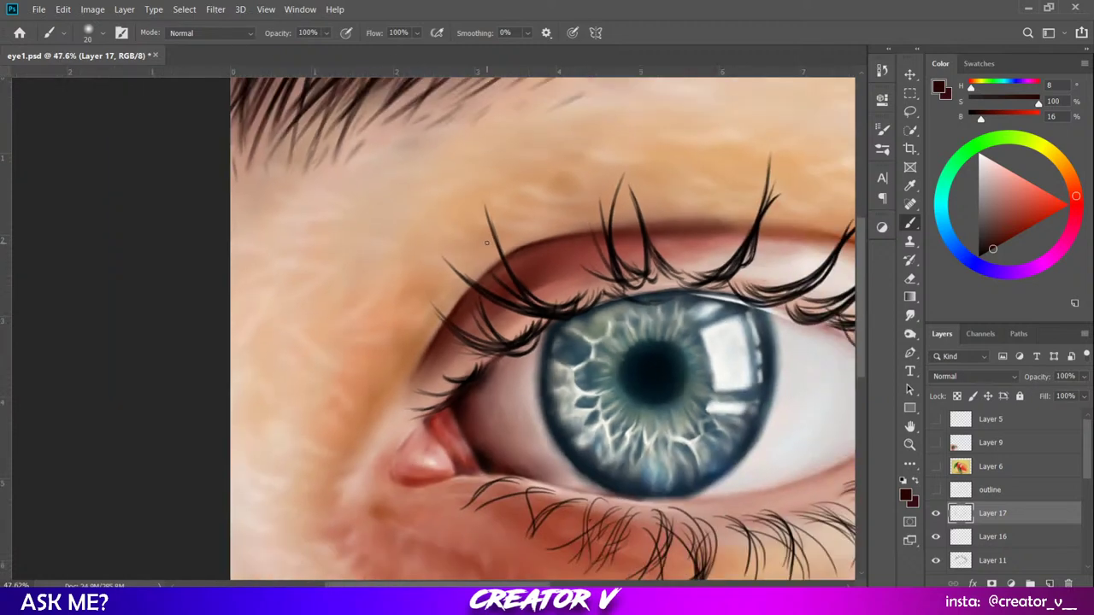
Extend the crease line toward the outer corner with dark red (hue 8, saturation 100%, brightness 41%) at 30 px, undoing the last stroke.
scroll(368, 217, up, 3)
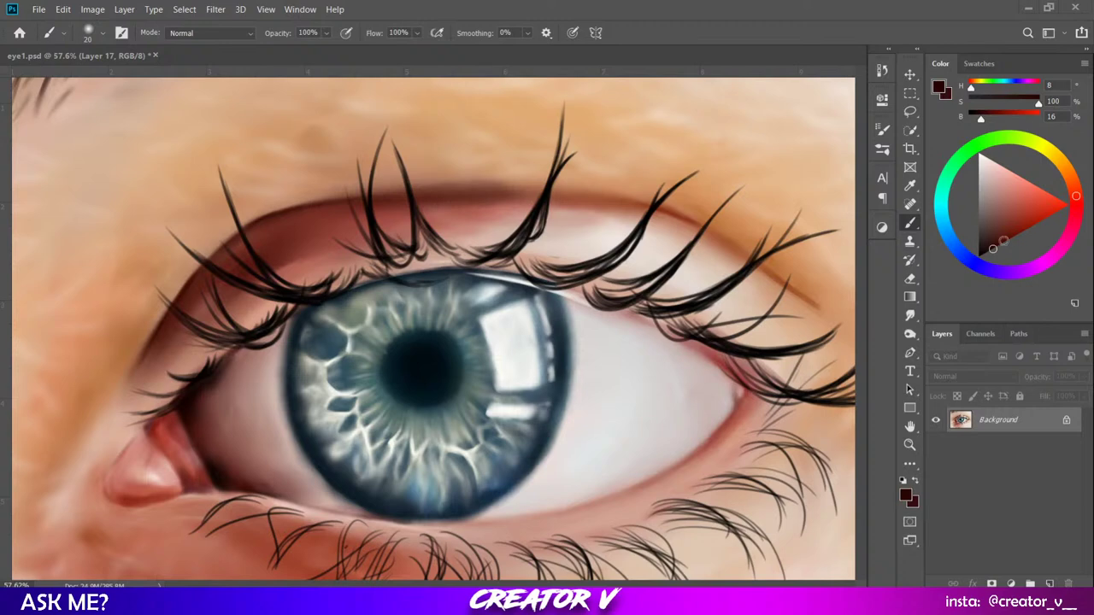
alt+click(407, 217)
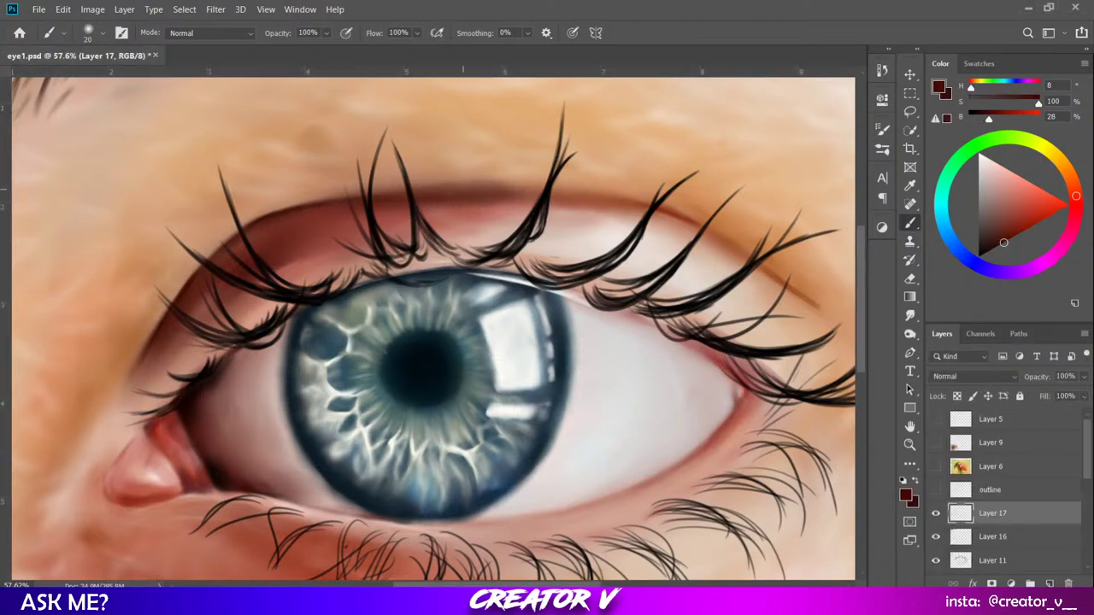
key(bracketright)
key(bracketright)
click(1015, 236)
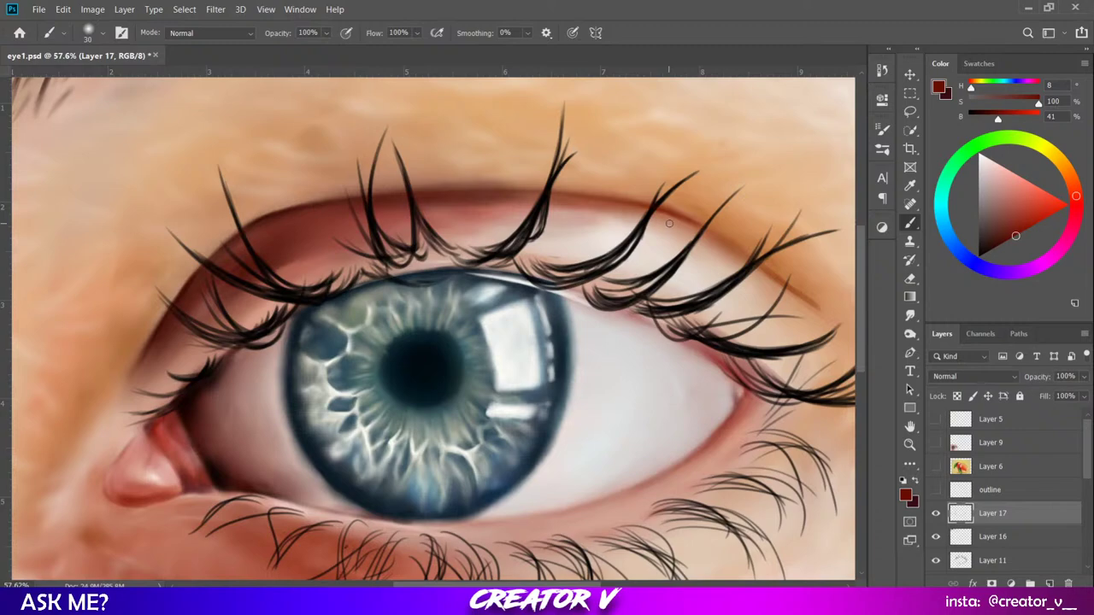
scroll(654, 195, down, 4)
scroll(547, 245, up, 2)
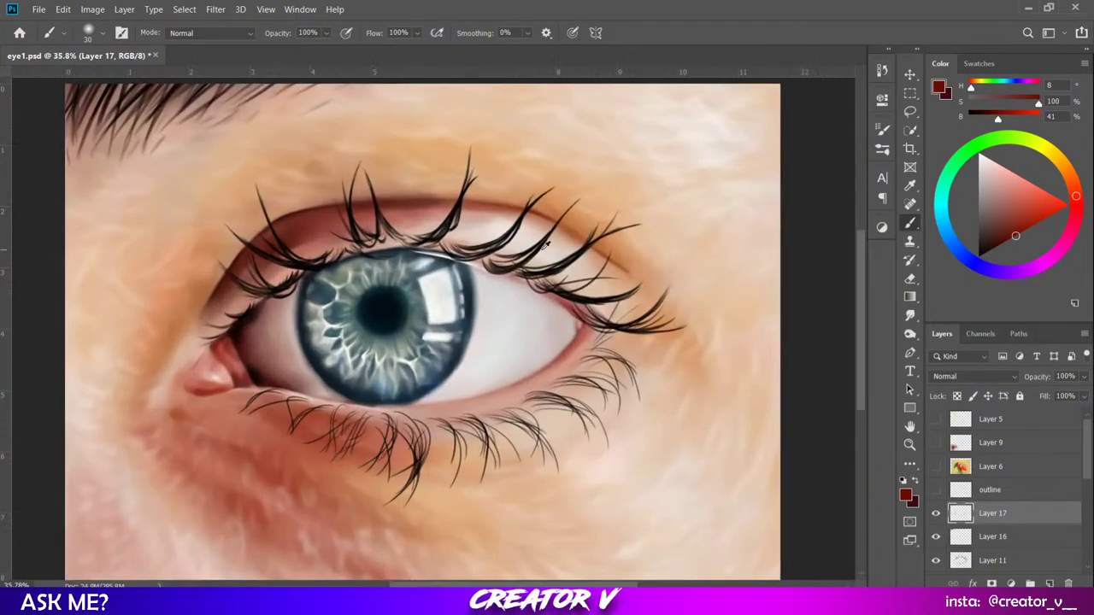
scroll(545, 245, up, 2)
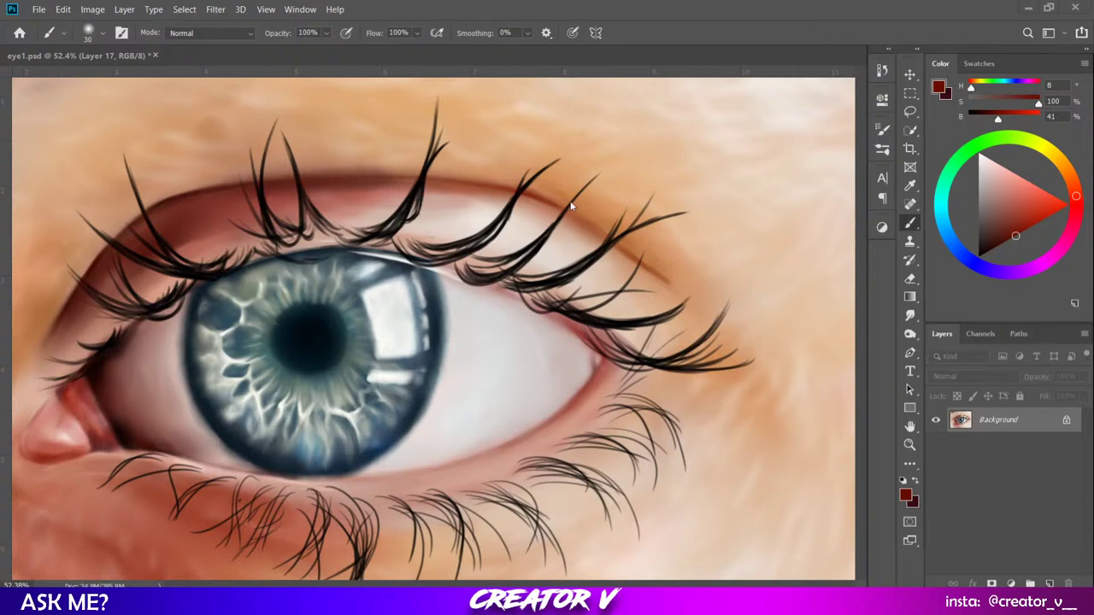
key(ctrl+z)
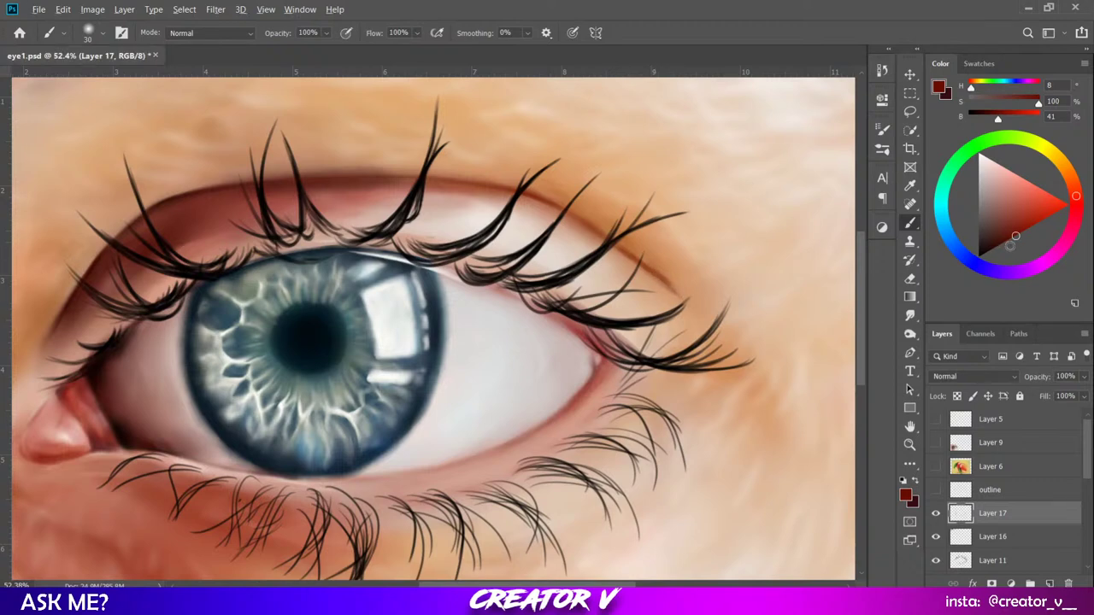
Warm the outer end of the upper lid crease with orange-brown (hue 17, saturation 83%, brightness 59%), enlarging the brush to 70 px.
click(1074, 185)
mouse_move(1038, 206)
mouse_down()
mouse_move(1014, 225)
mouse_move(1022, 222)
mouse_up()
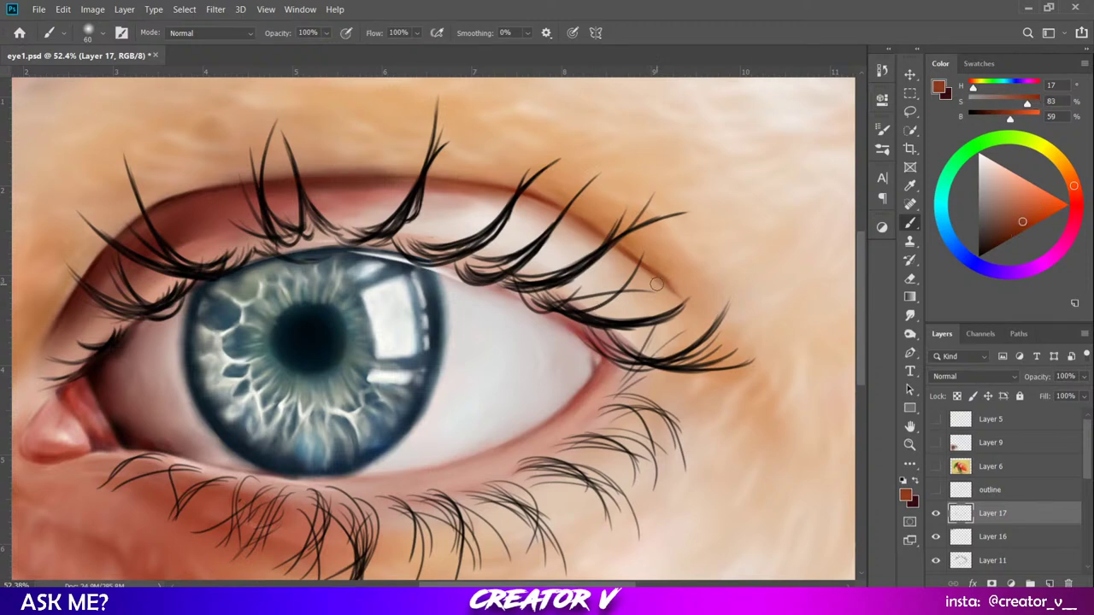
key(bracketright)
key(bracketright)
key(bracketright)
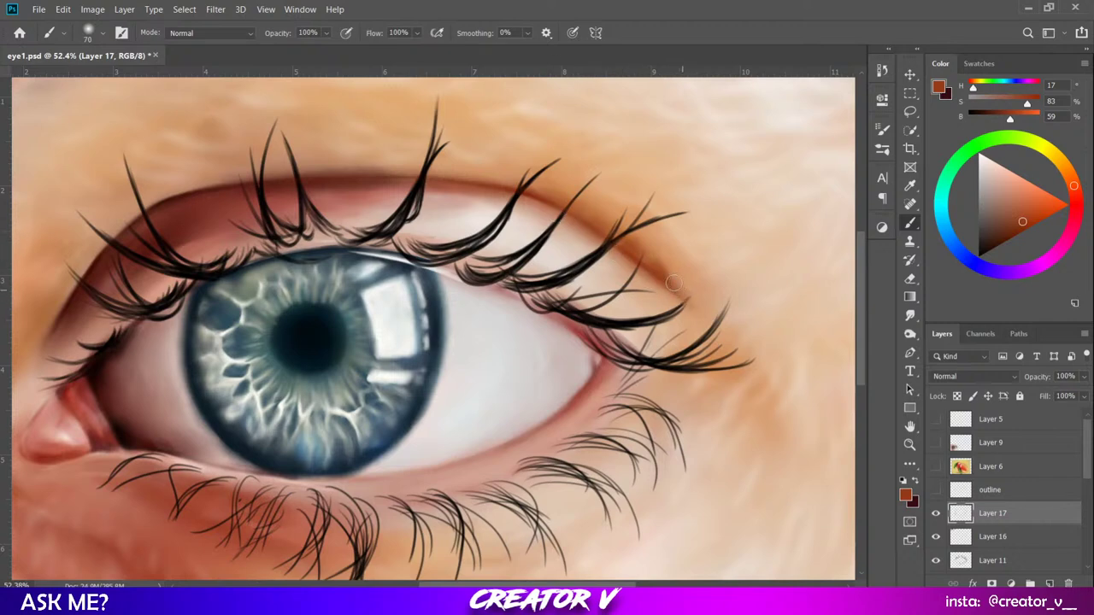
Smudge the outer end of the upper lid crease into the skin at 12% strength, enlarging the Smudge tool to 45 px.
click(910, 315)
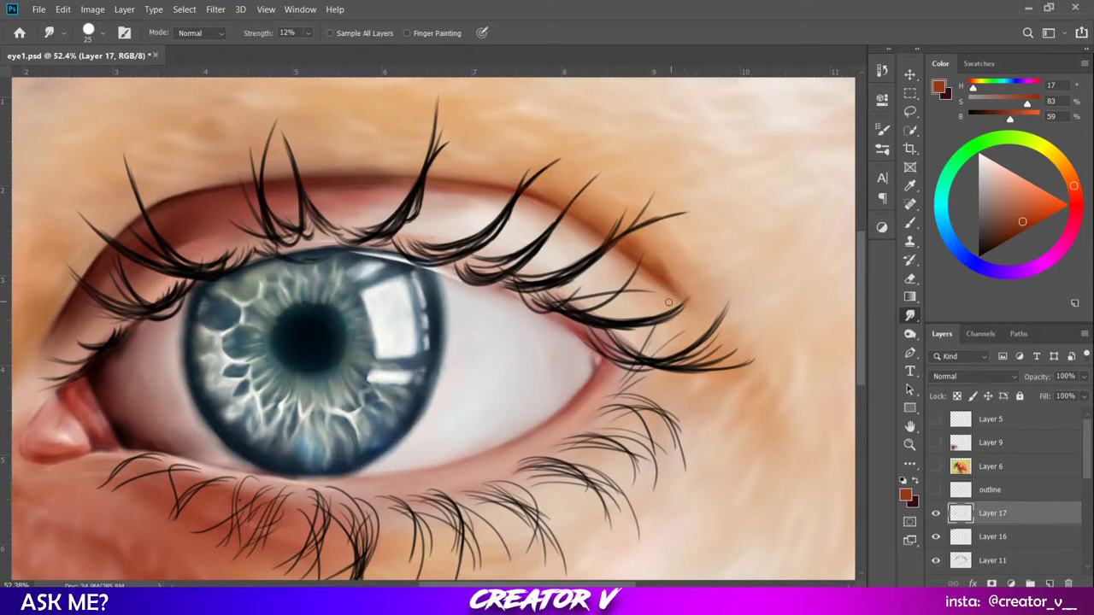
key(bracketright)
key(bracketright)
scroll(653, 238, down, 5)
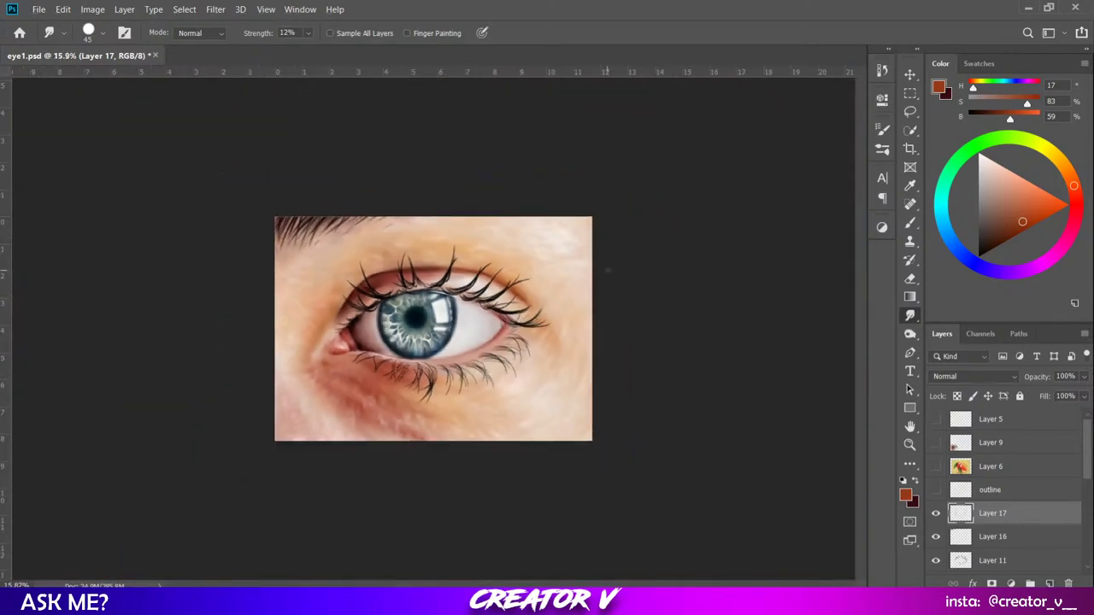
Soften the skin just above the upper lid crease with a sampled tan (hue 26, saturation 44%, brightness 77%) and a 70 px brush.
scroll(373, 269, up, 1)
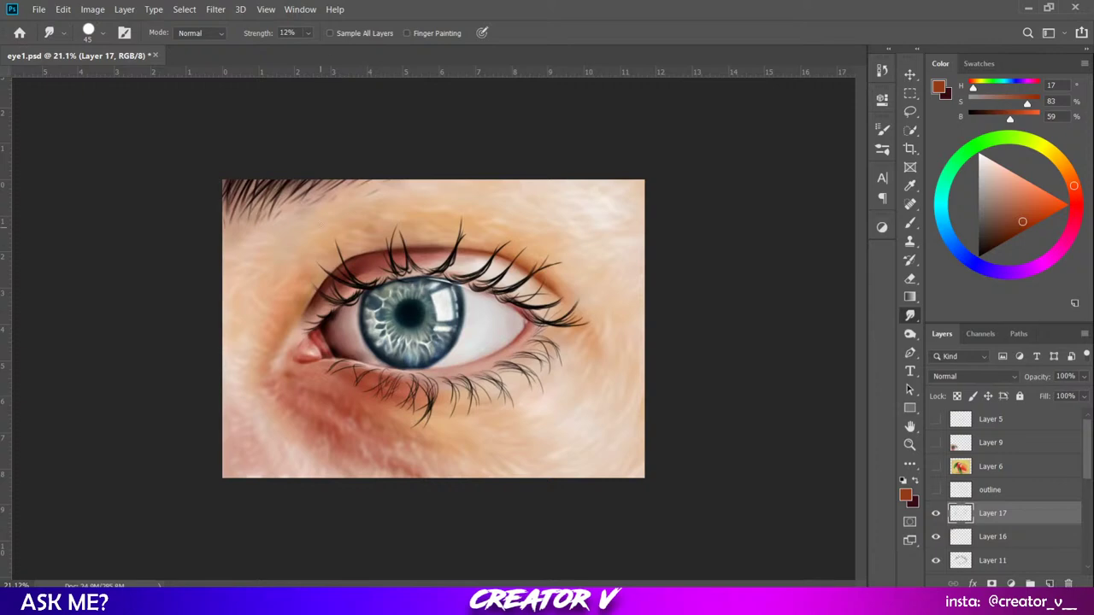
scroll(320, 224, up, 3)
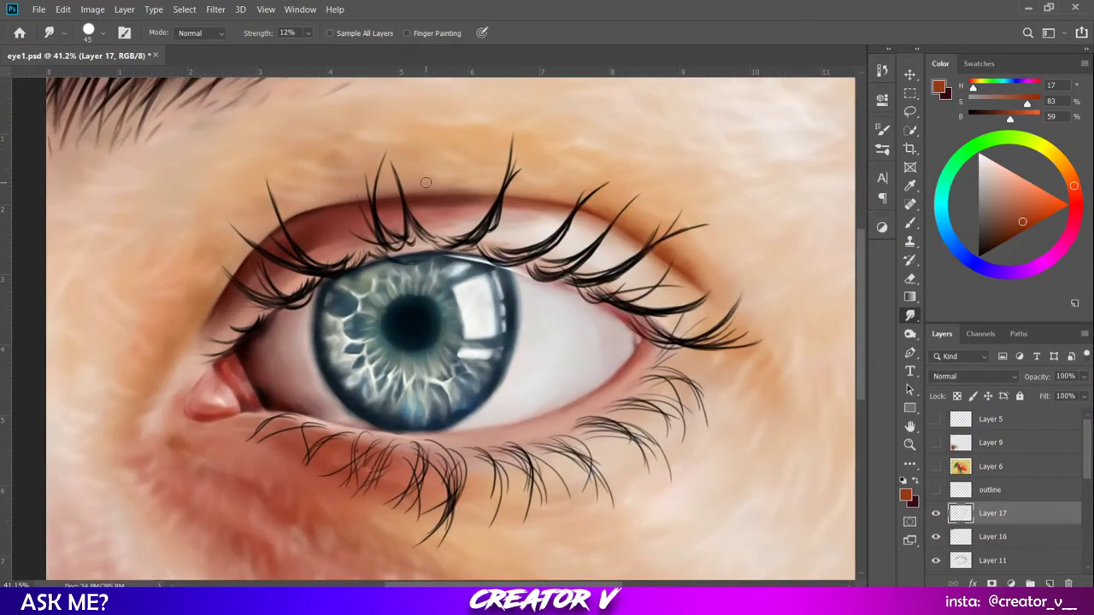
key(b)
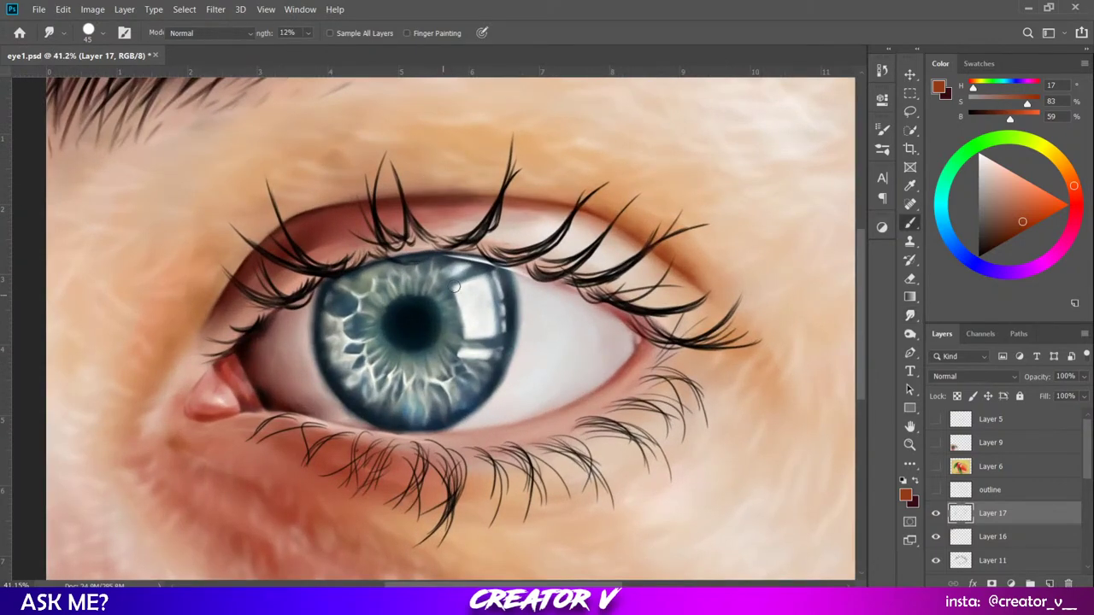
alt+click(437, 179)
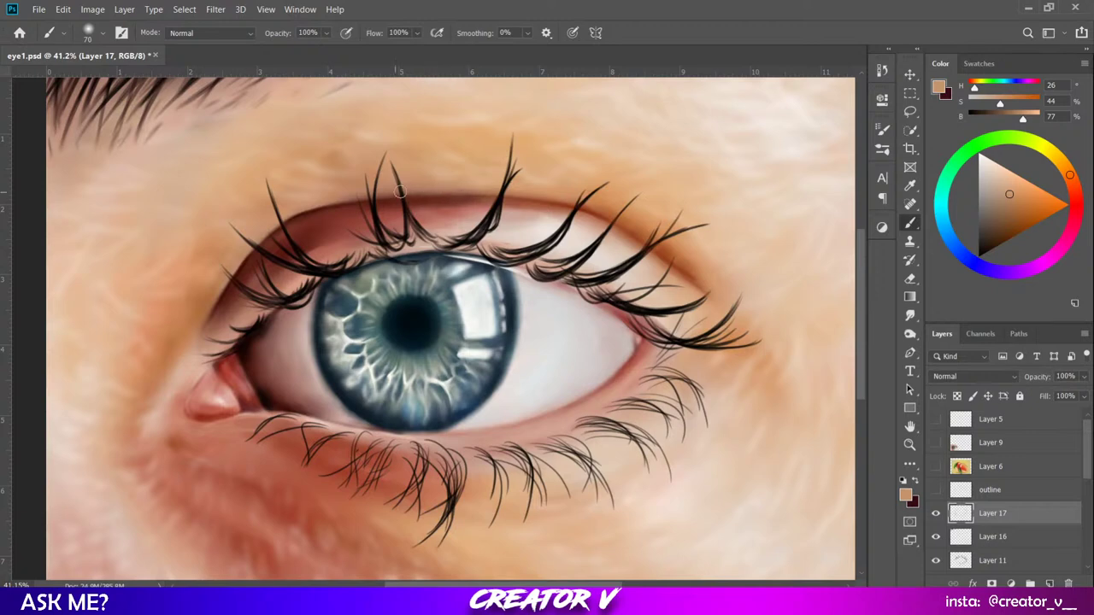
scroll(543, 175, down, 5)
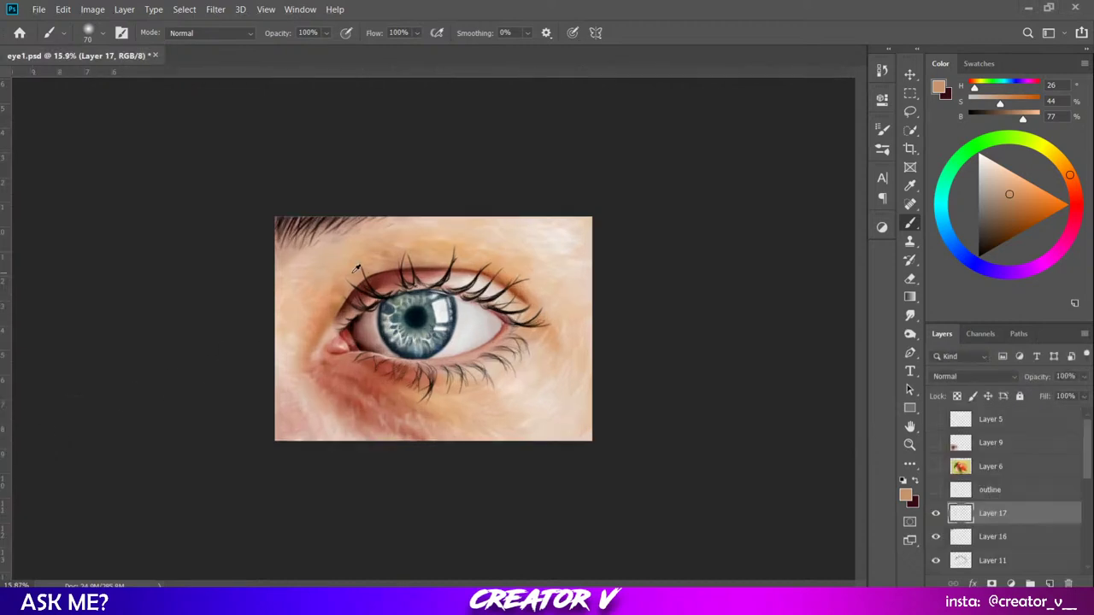
Redden the area around the tear duct's upper edge with a sampled red (hue 8, saturation 67%, brightness 69%) at 70 px.
scroll(356, 269, up, 5)
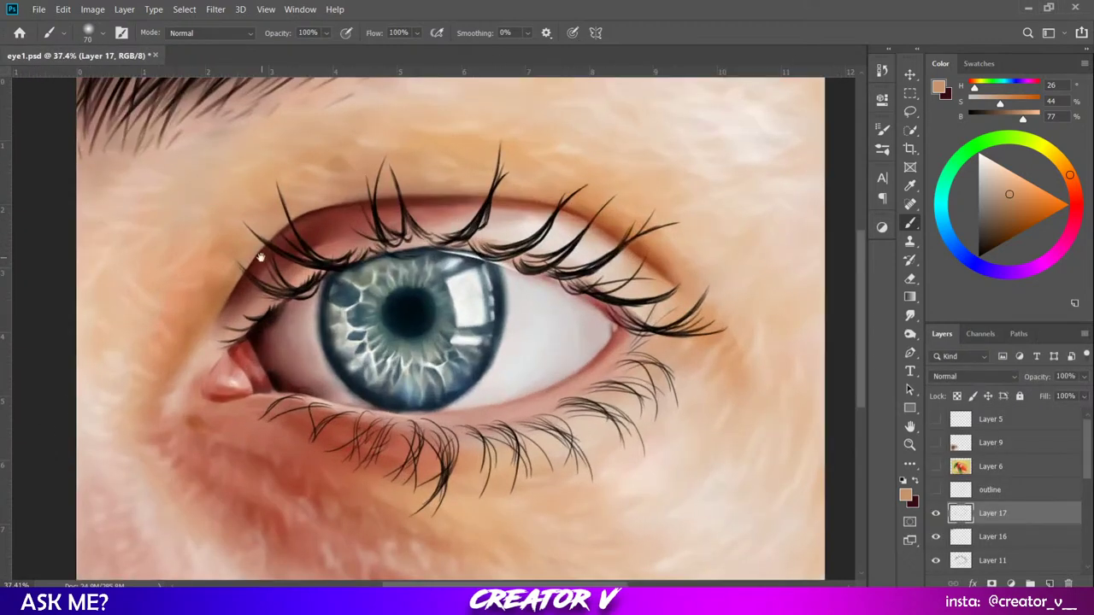
drag(261, 258, 397, 303)
scroll(397, 303, up, 1)
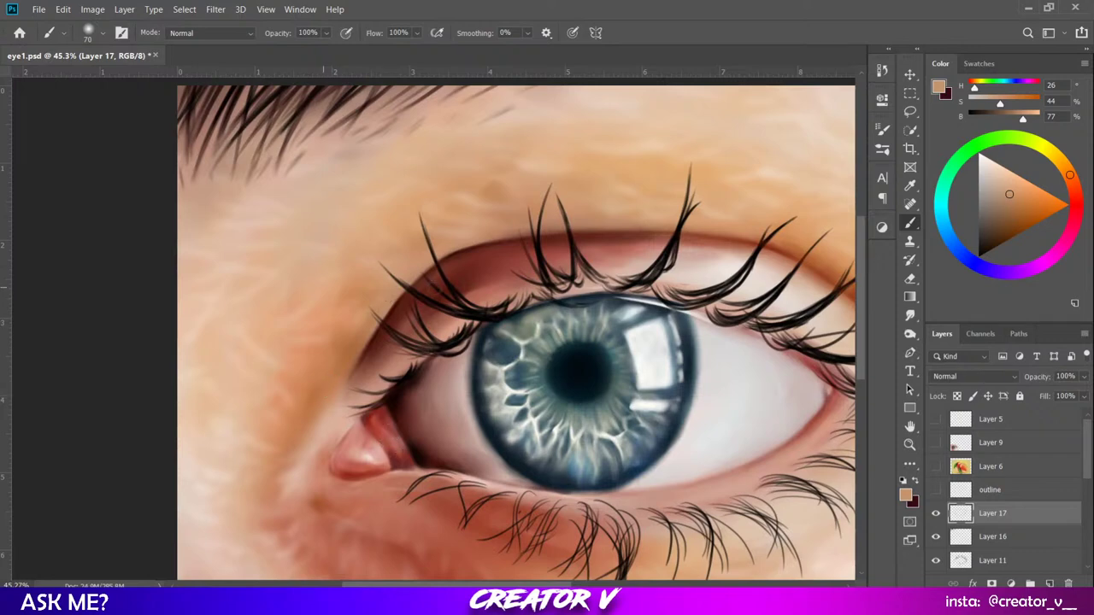
alt+click(380, 431)
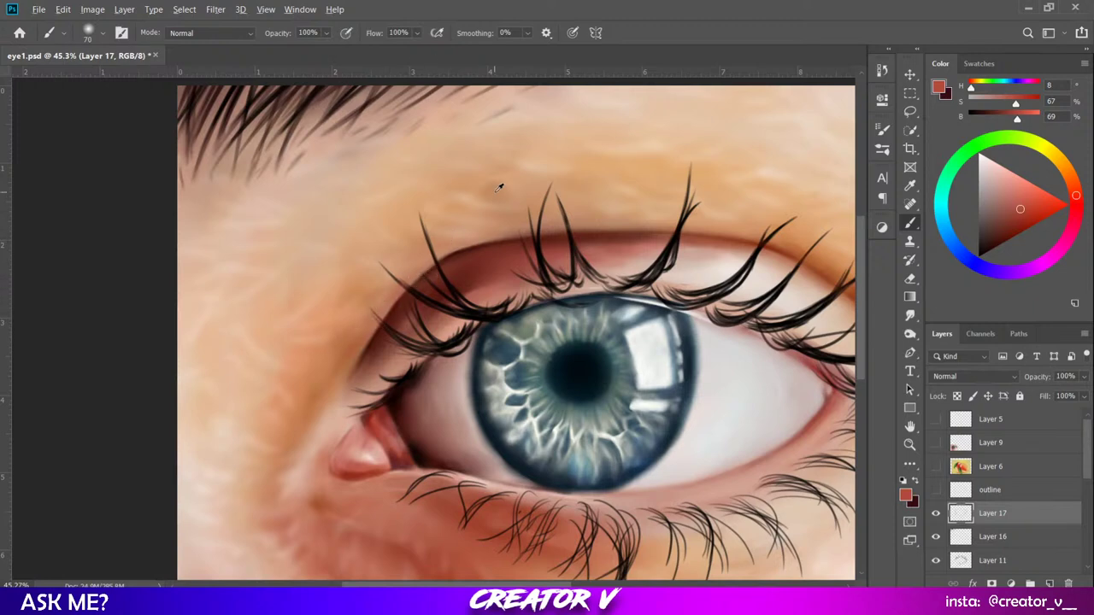
Deepen the skin around the inner side of the upper lid with orange-brown (hue 26, saturation 67%, brightness 66%) at 70 px.
alt+click(497, 190)
click(1018, 211)
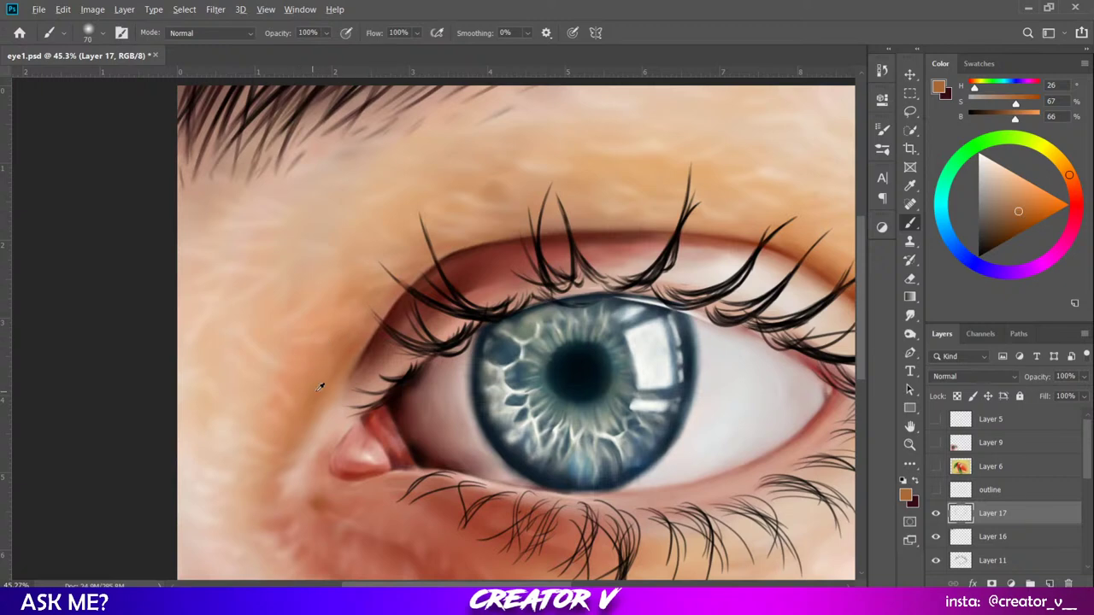
scroll(398, 363, down, 5)
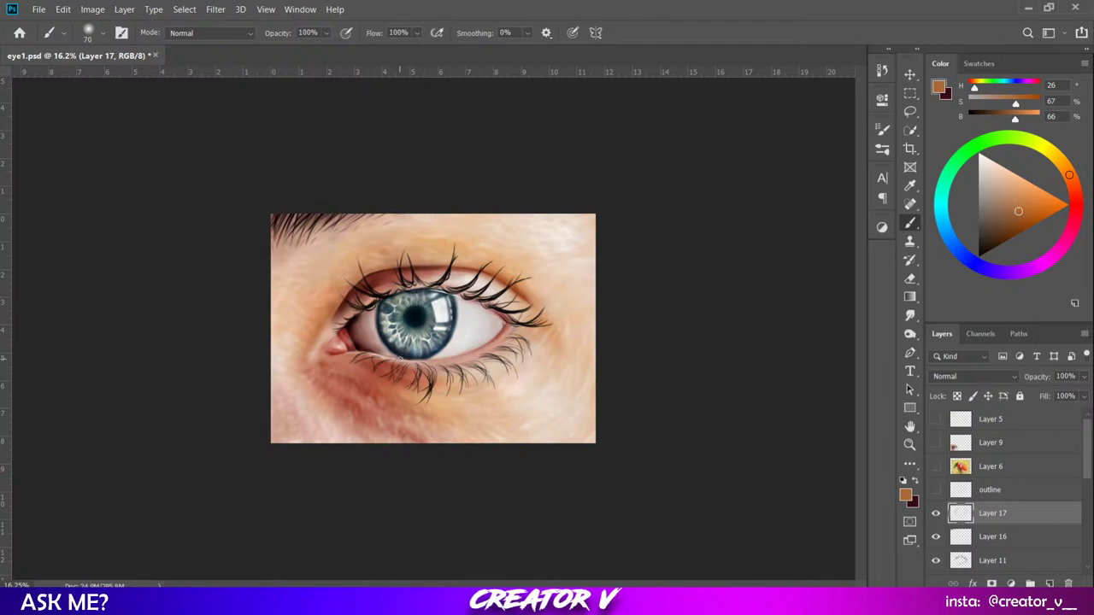
scroll(360, 273, up, 1)
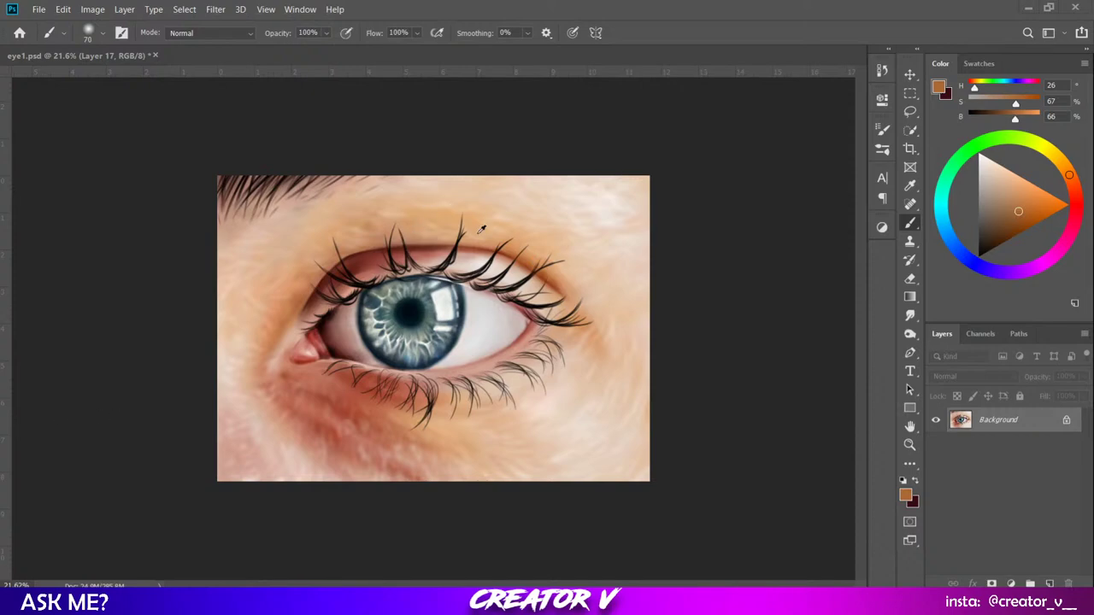
Save the file and soften the upper lid above the iris with a sampled pink (hue 8, saturation 47%, brightness 73%), reducing the brush to 35 px.
scroll(462, 224, up, 6)
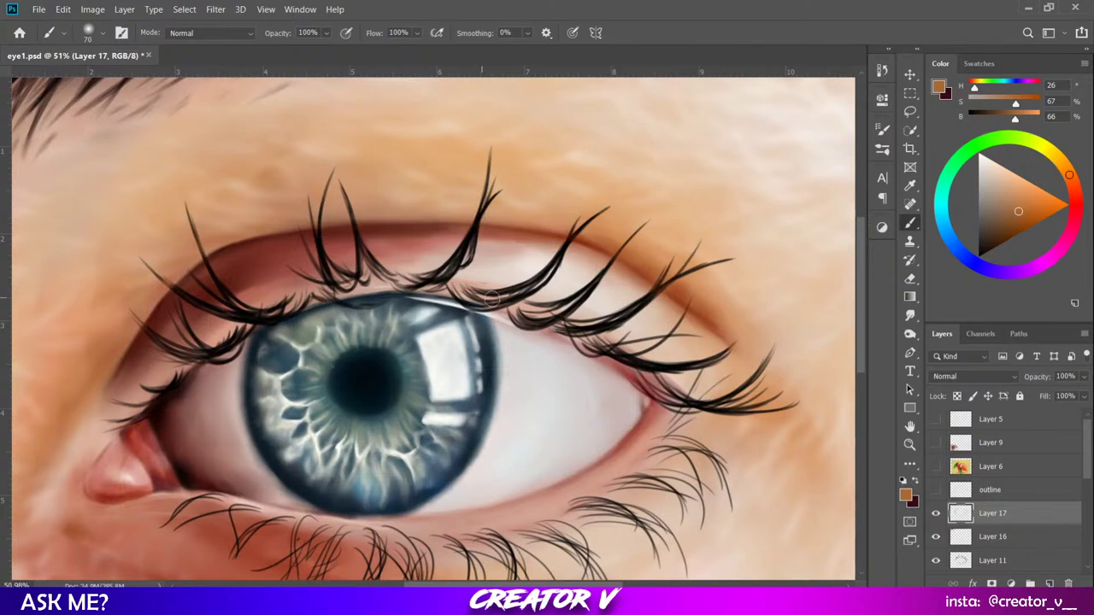
alt+click(420, 243)
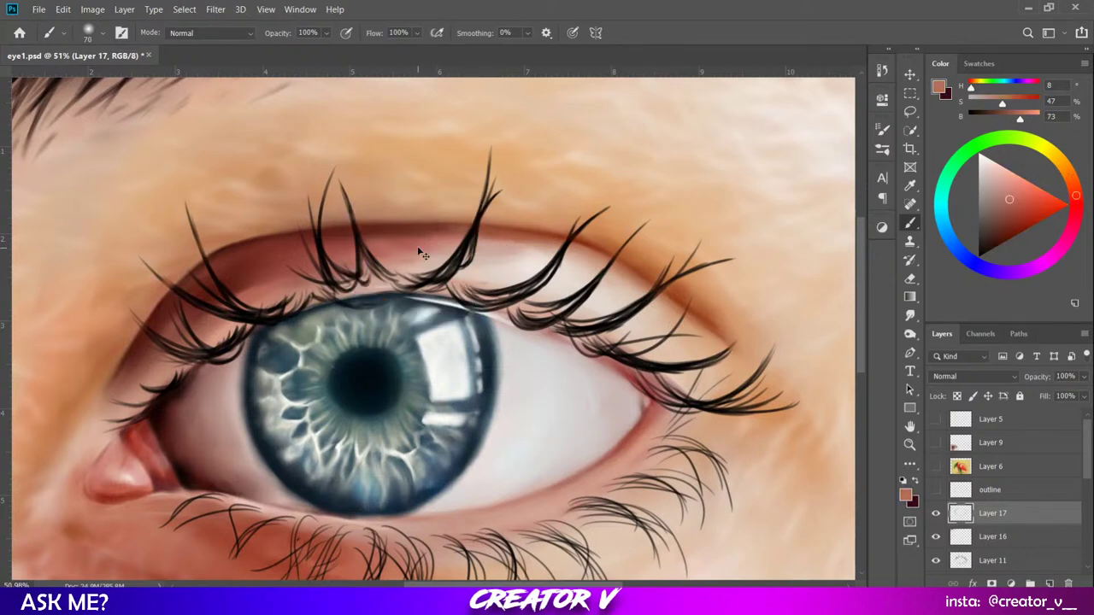
key(ctrl+s)
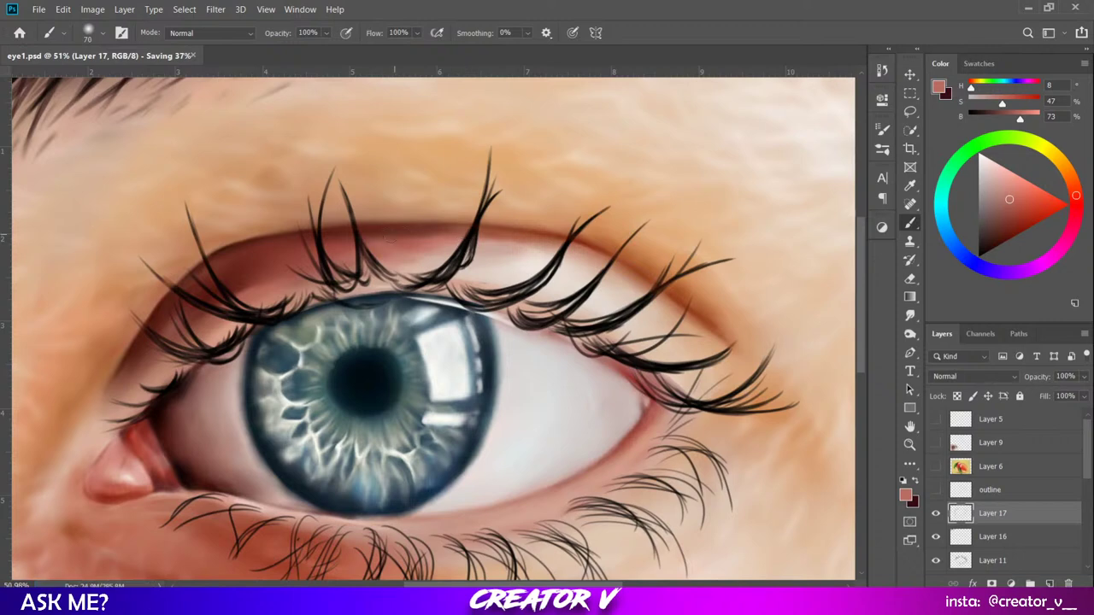
drag(484, 247, 515, 260)
key(bracketleft)
key(bracketleft)
key(bracketleft)
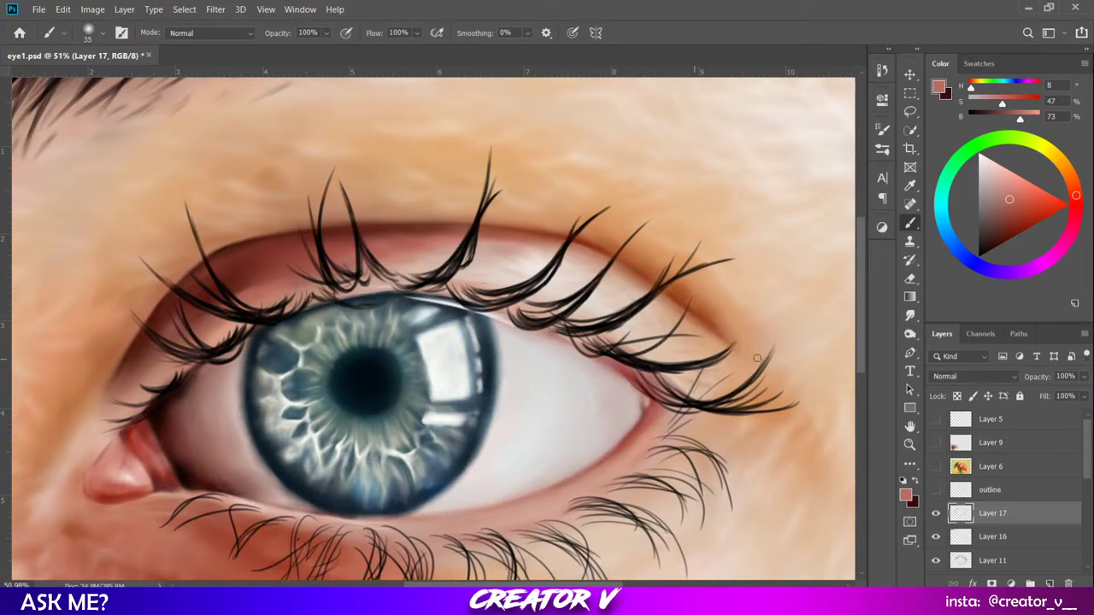
Paint white wet highlights along the lower lid rim and at the outer eye corner with a 25 px brush, reducing it to 9 px.
scroll(673, 302, down, 2)
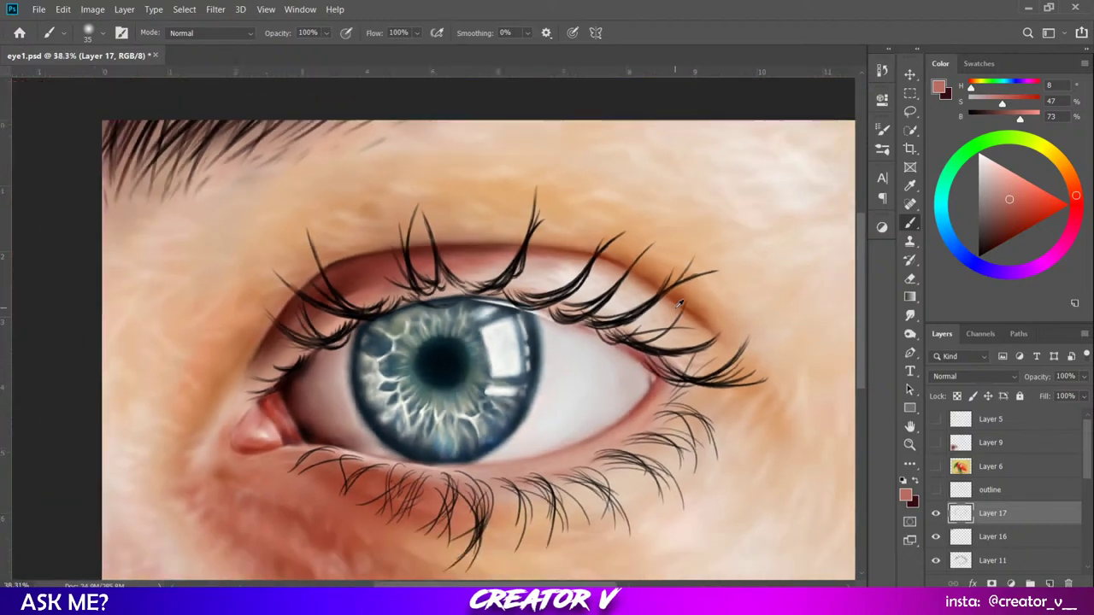
scroll(680, 302, down, 2)
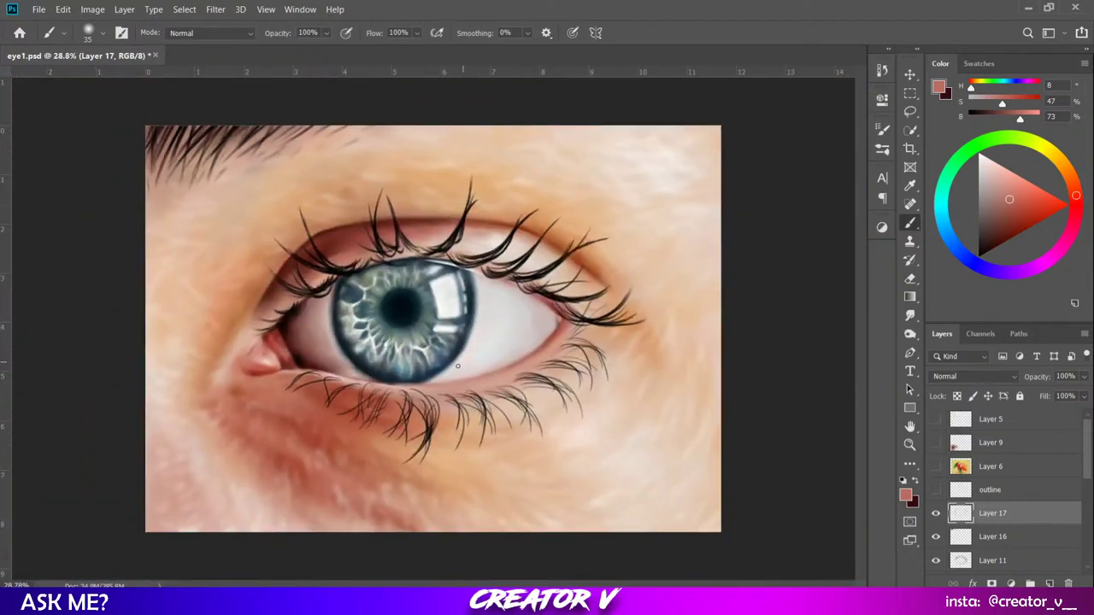
scroll(457, 366, up, 1)
scroll(428, 364, up, 2)
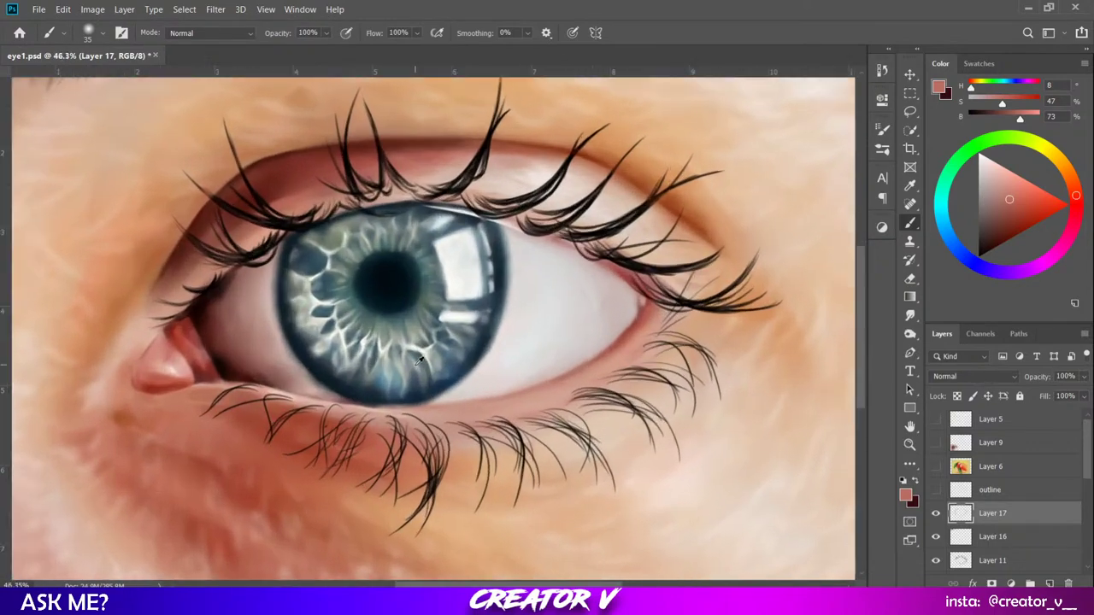
scroll(416, 366, down, 1)
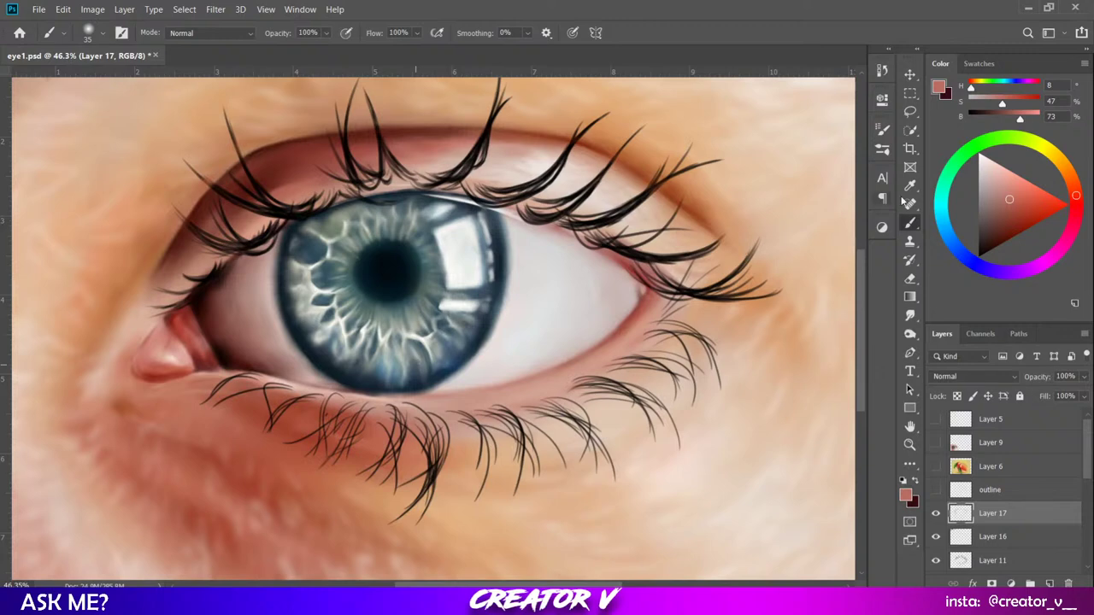
click(981, 155)
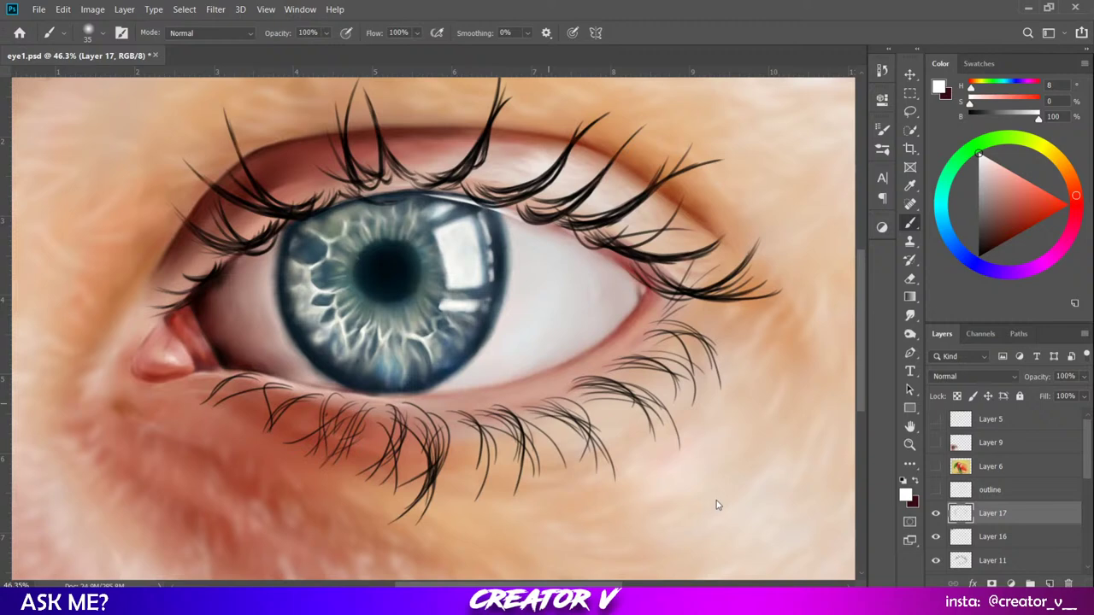
key(bracketleft)
key(bracketleft)
key(bracketright)
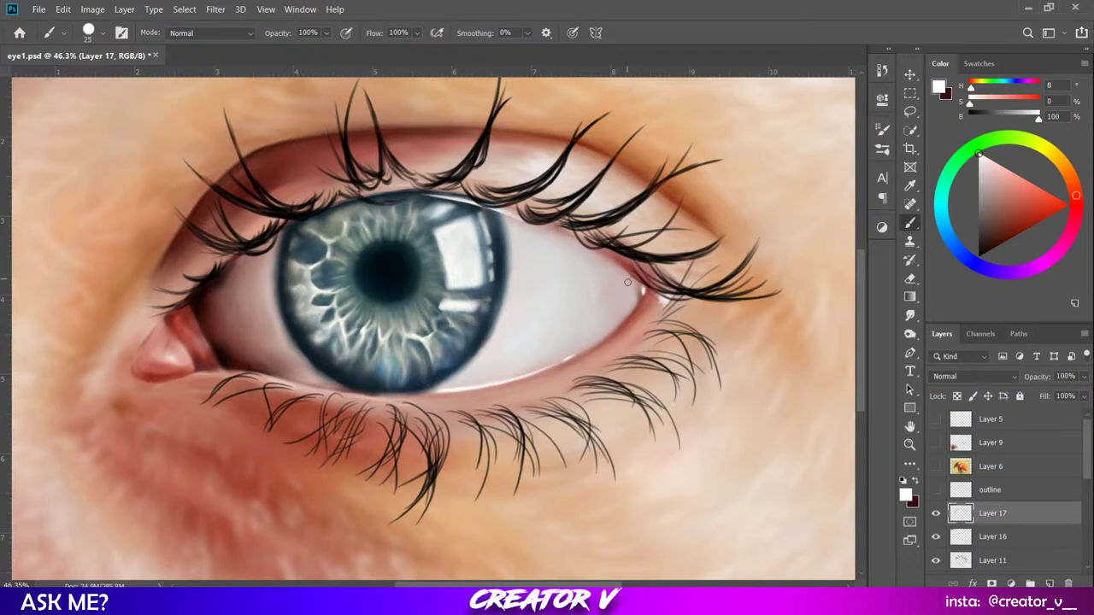
key(bracketleft)
key(bracketleft)
key(bracketleft)
key(bracketleft)
scroll(626, 261, down, 3)
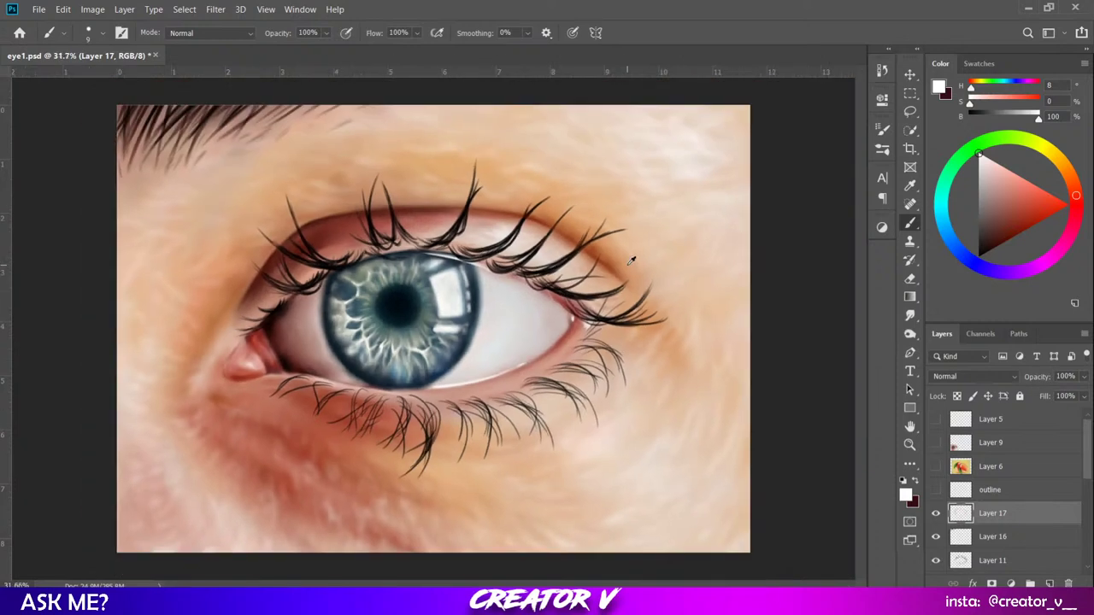
Brighten the window reflection in the iris with white, enlarging the brush to 45 px.
scroll(412, 246, up, 4)
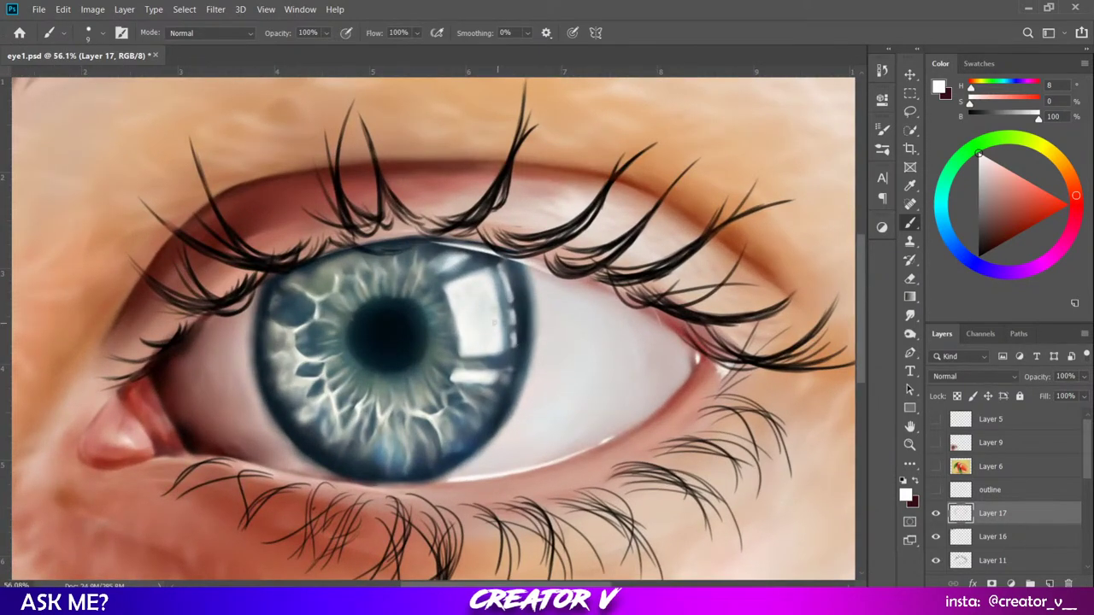
key(bracketright)
key(bracketright)
key(bracketright)
key(bracketright)
key(bracketright)
key(bracketright)
key(bracketright)
key(bracketright)
scroll(465, 265, down, 5)
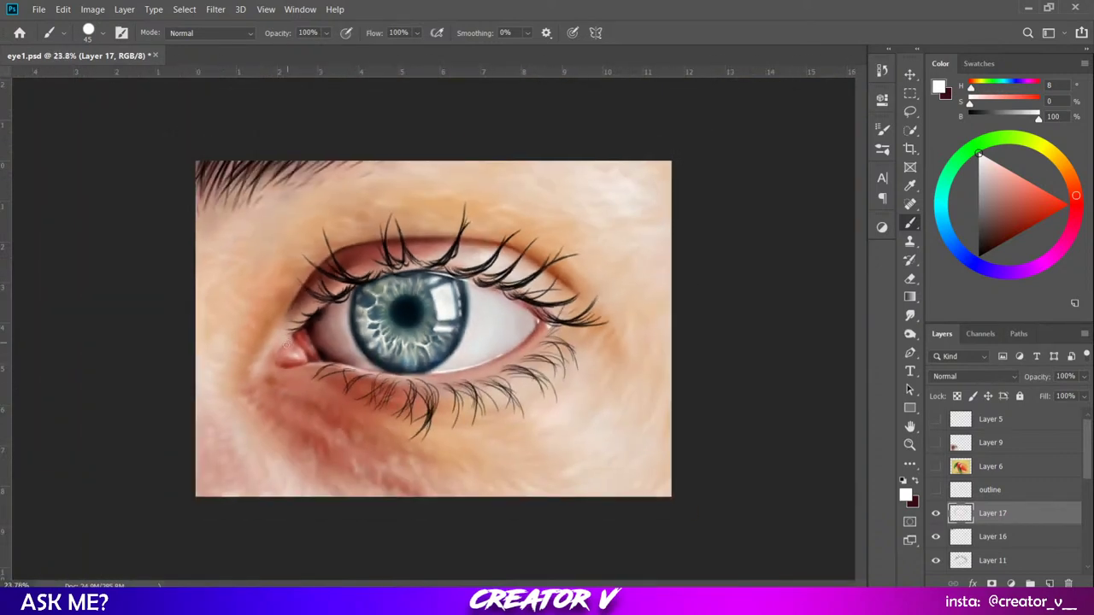
key(ctrl+shift+e)
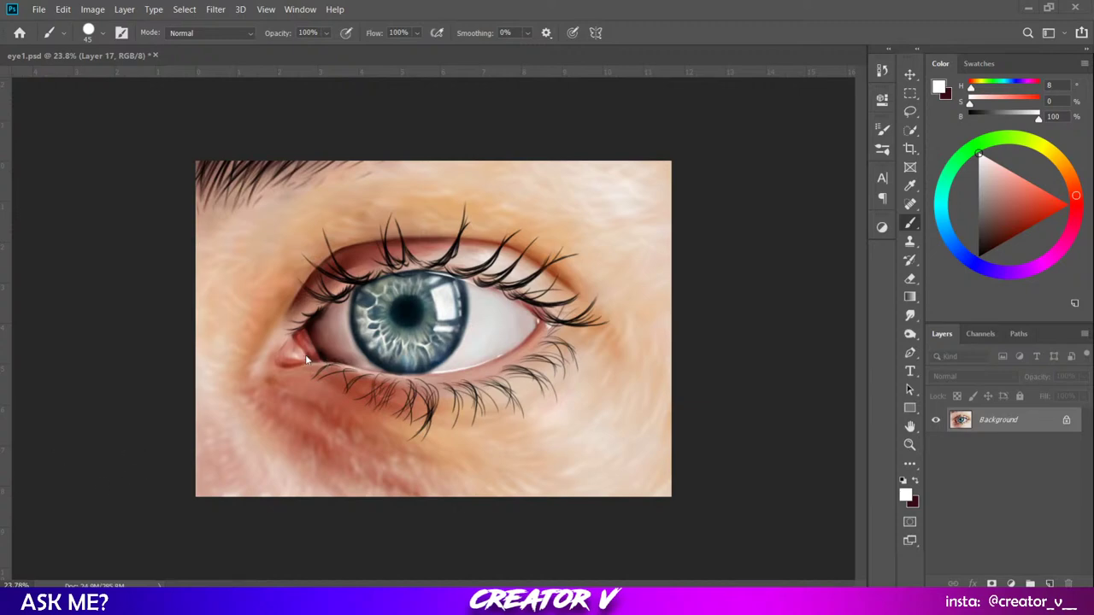
key(ctrl+z)
Add white highlights at the tear duct's upper tip and along its edge facing the eyeball with a 30 px brush.
scroll(299, 367, up, 3)
drag(296, 373, 544, 357)
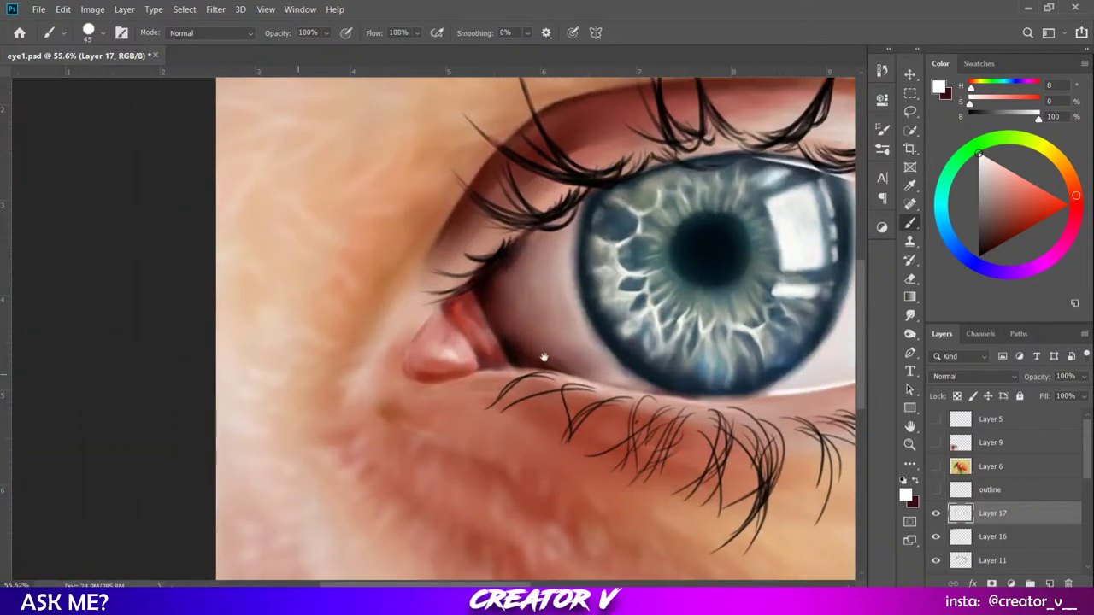
scroll(437, 352, up, 3)
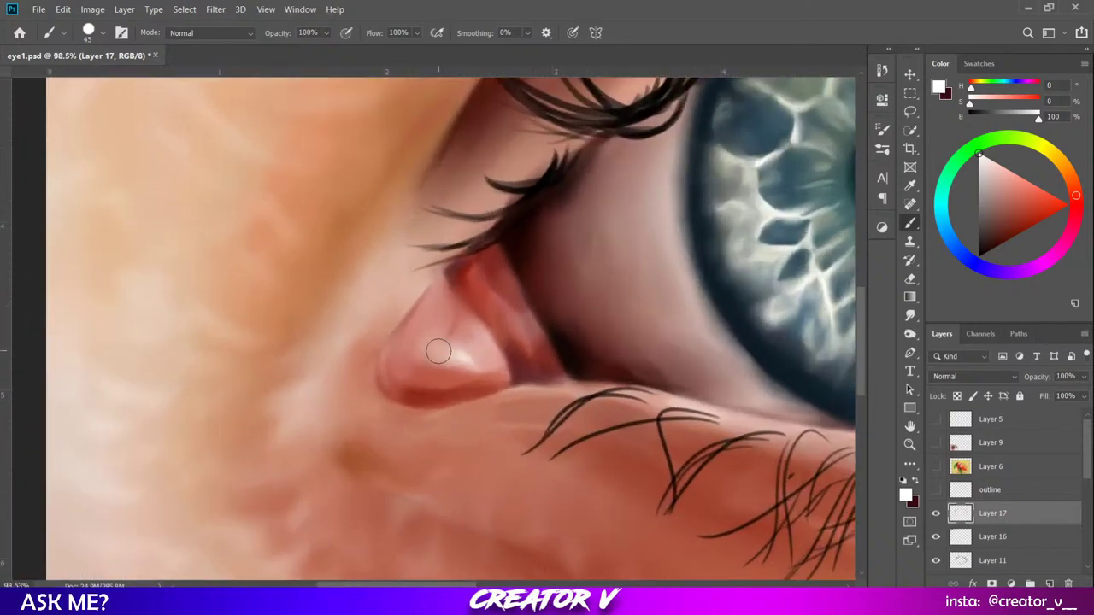
key(bracketleft)
key(bracketleft)
key(bracketleft)
key(bracketleft)
key(bracketright)
key(bracketright)
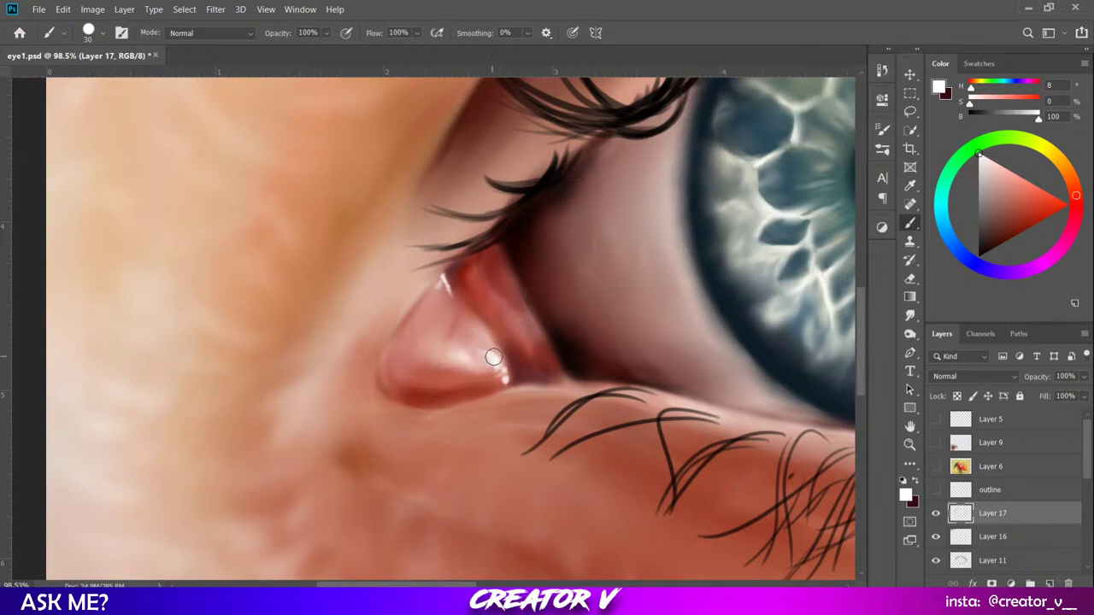
Paint a white highlight along the tear duct's nose-side edge with a 25 px brush.
click(383, 357)
drag(378, 384, 383, 366)
scroll(439, 356, down, 2)
scroll(445, 357, down, 1)
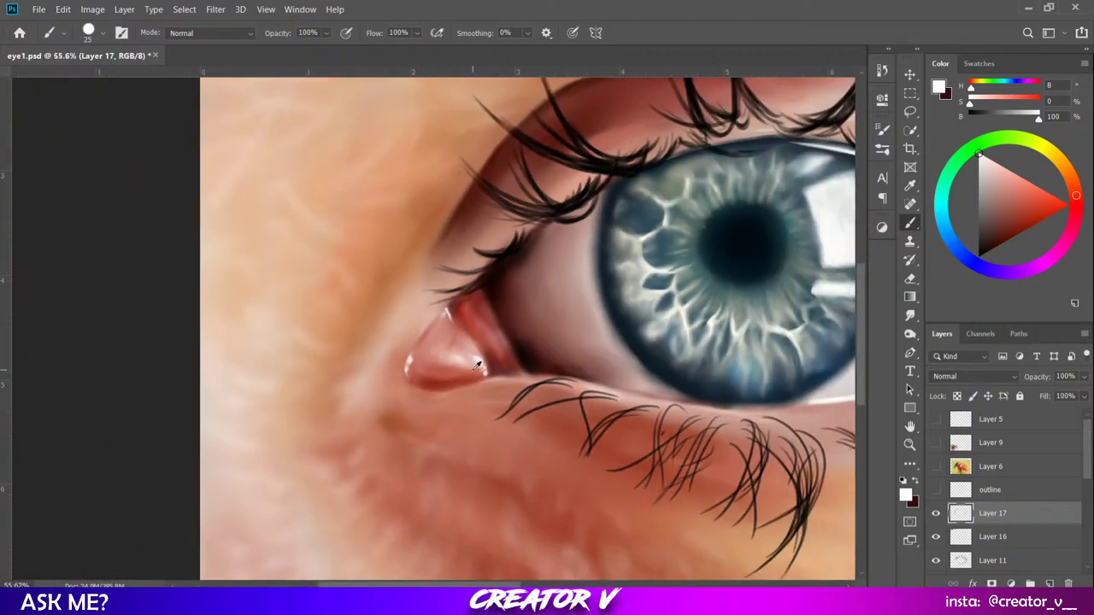
scroll(477, 365, down, 3)
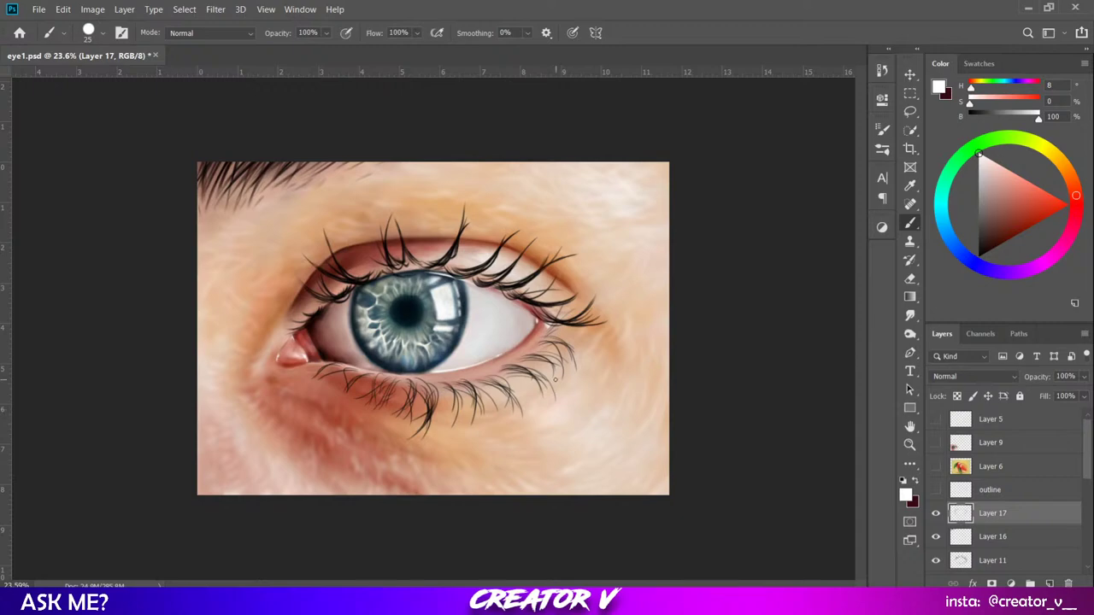
Select the upper eyelash layer (Layer 11) and activate the Smudge tool at 12% strength over the lashes above the iris.
key(v)
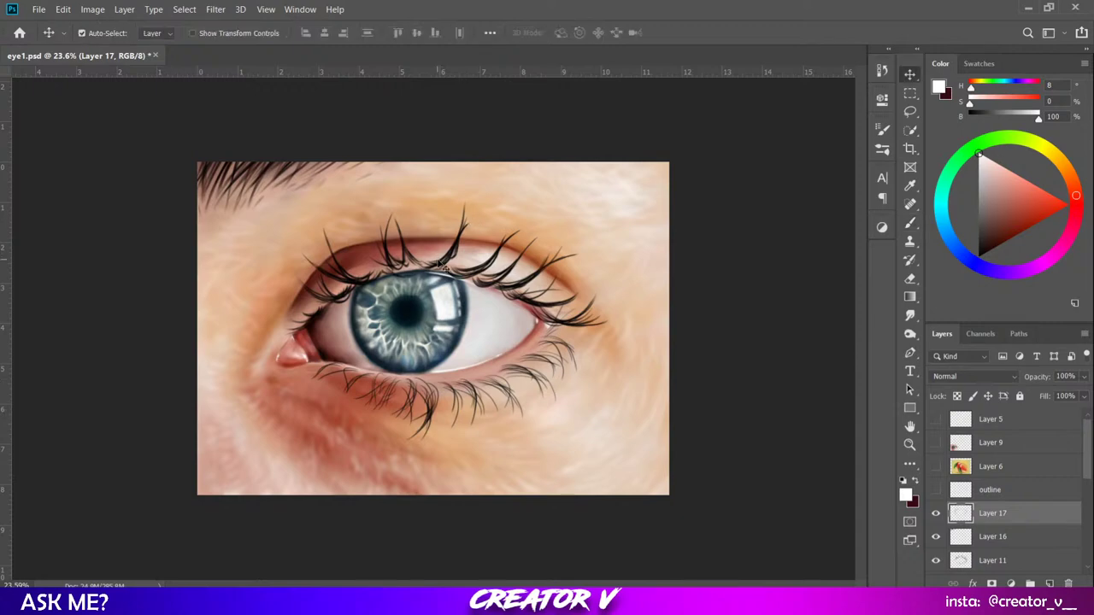
click(450, 267)
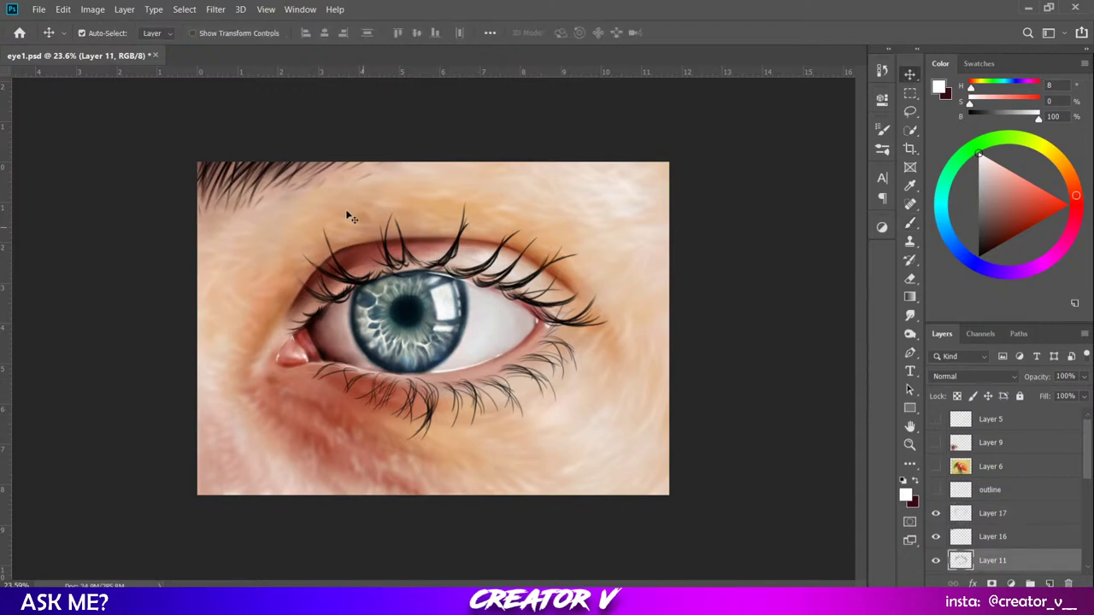
scroll(347, 214, up, 2)
scroll(394, 171, up, 2)
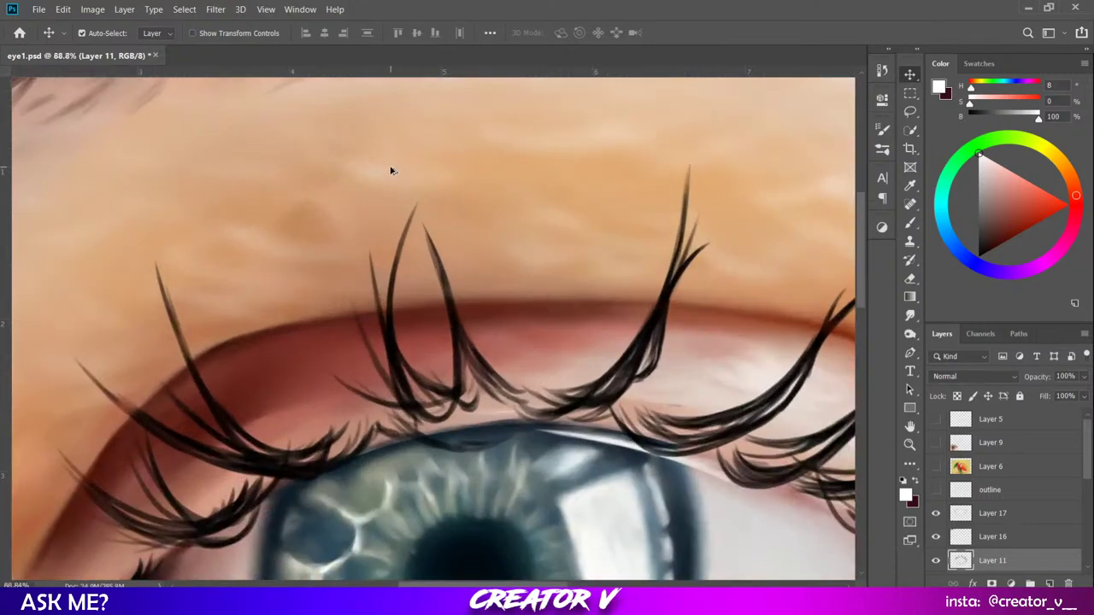
click(910, 315)
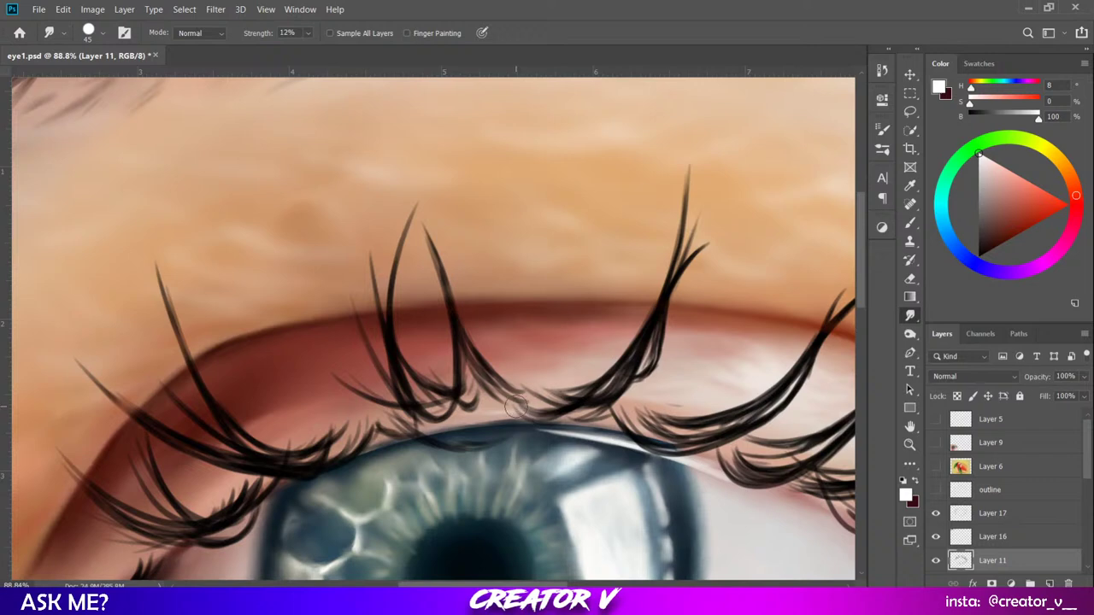
key(ctrl+shift+e)
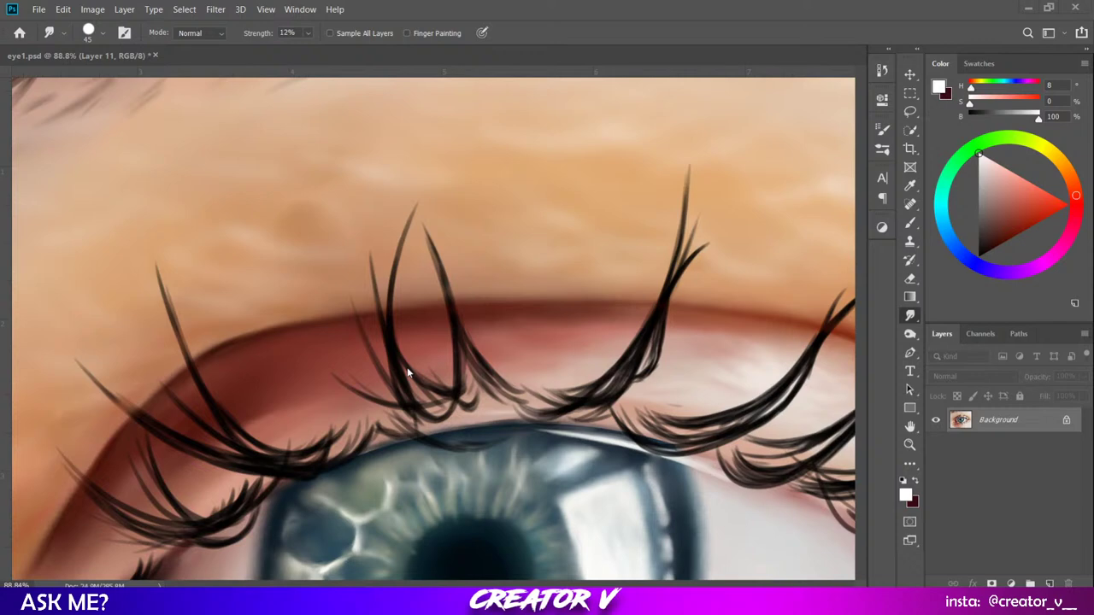
Choose a pale cream (hue 42, saturation 13%, brightness 95%) and add a new layer above the eyelash layer for the Brush tool.
click(1059, 160)
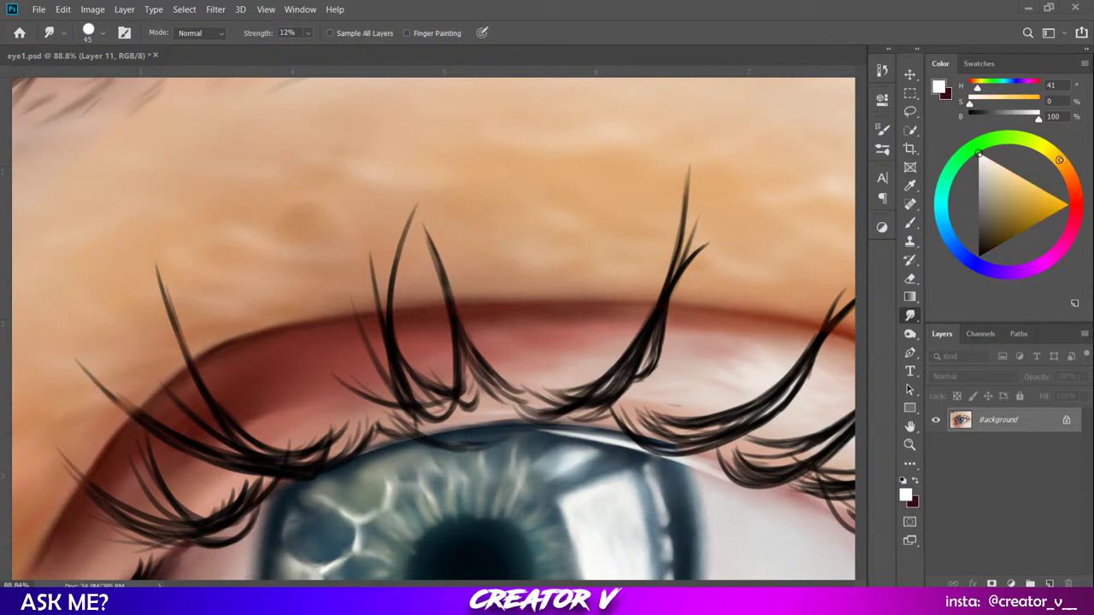
click(991, 165)
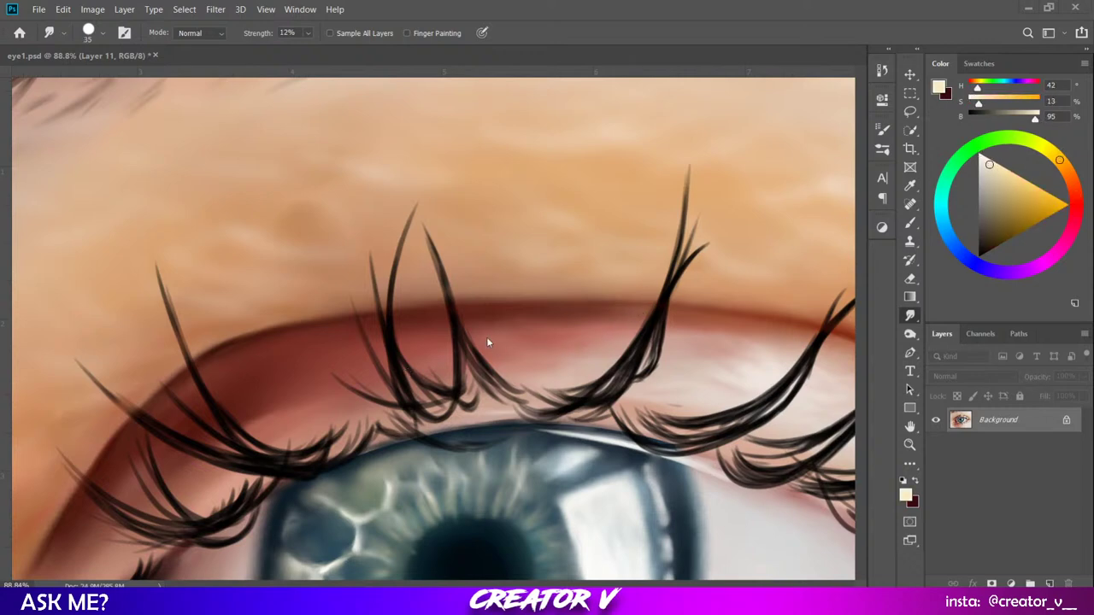
key(bracketleft)
key(bracketleft)
key(bracketleft)
key(bracketleft)
key(bracketleft)
key(bracketleft)
key(bracketleft)
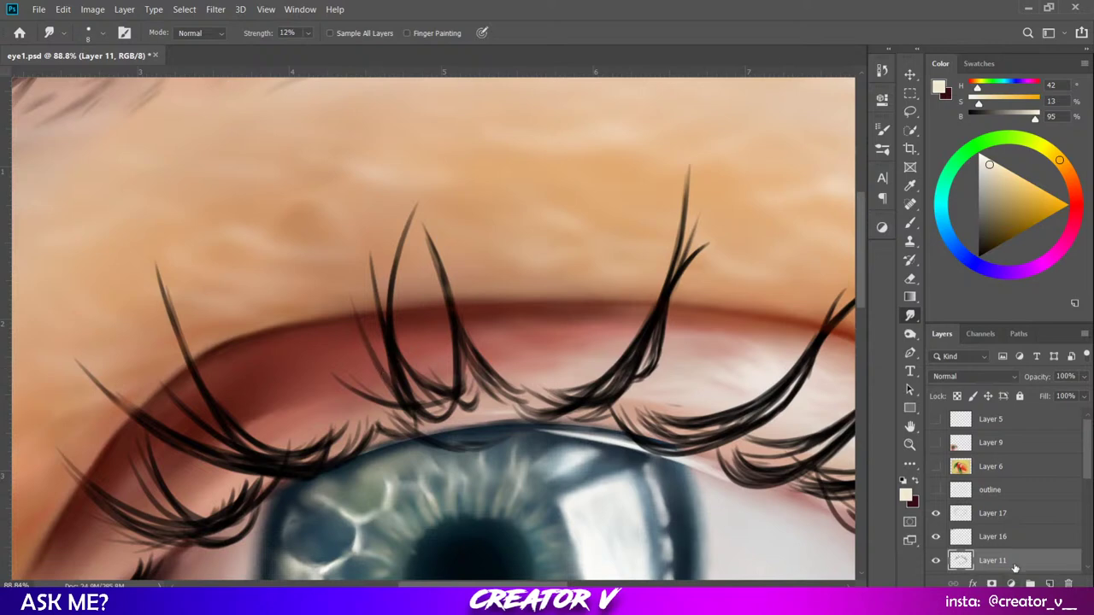
click(1050, 584)
click(910, 241)
click(910, 222)
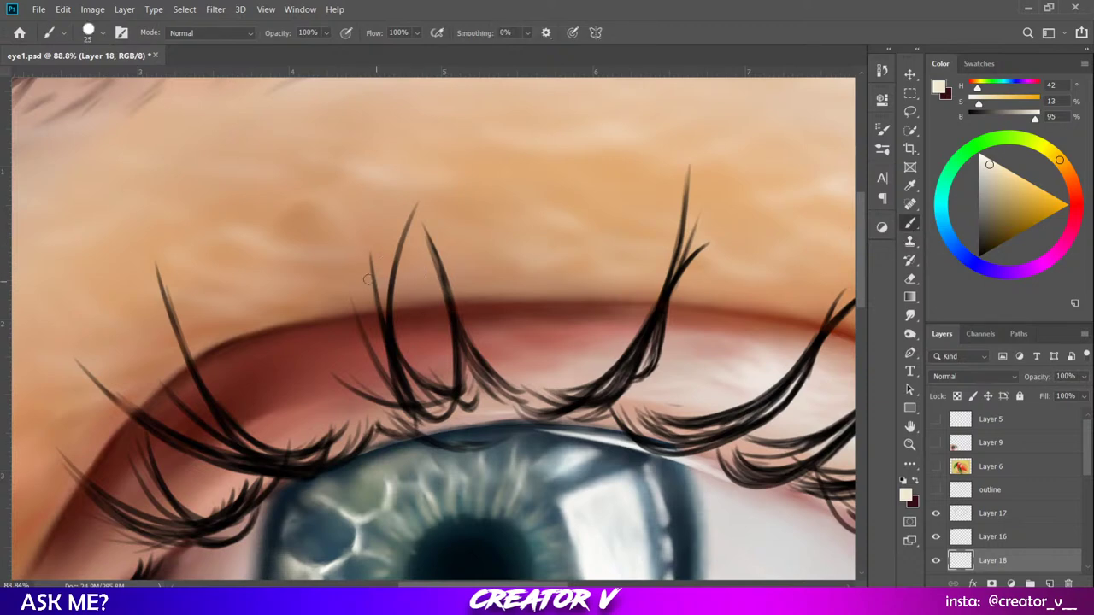
Paint a thin cream highlight hair beside the central upper lashes with a 10 px brush.
key(bracketleft)
key(bracketleft)
key(bracketleft)
key(bracketleft)
drag(350, 295, 353, 312)
key(bracketright)
key(bracketright)
drag(349, 298, 364, 338)
scroll(402, 288, down, 5)
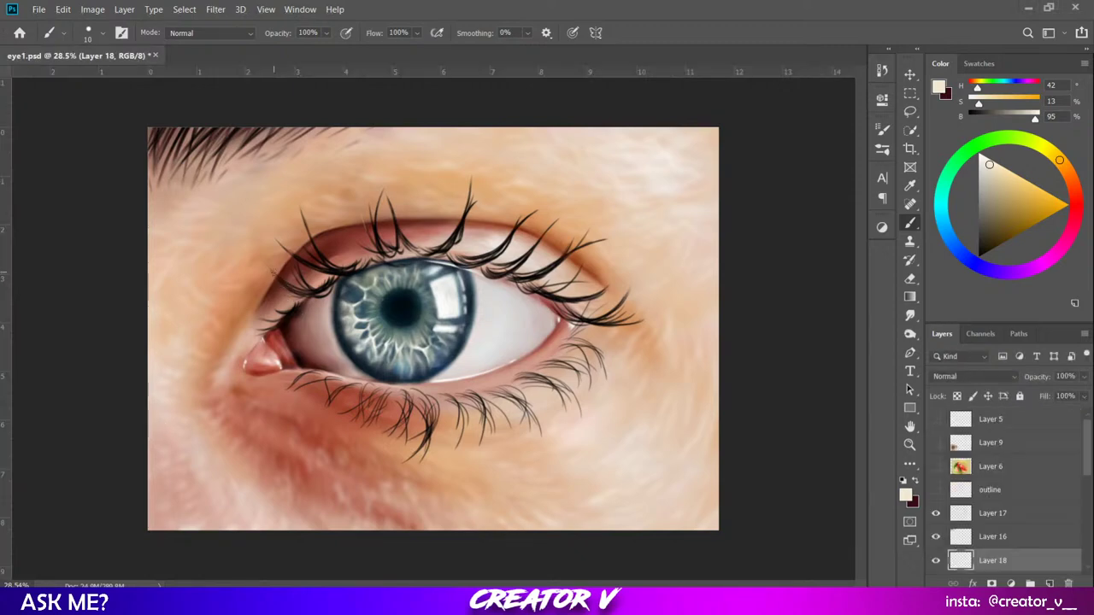
Enlarge the brush to 15 px and add a new layer above Layer 9 for the lash highlights.
key(bracketright)
click(1022, 443)
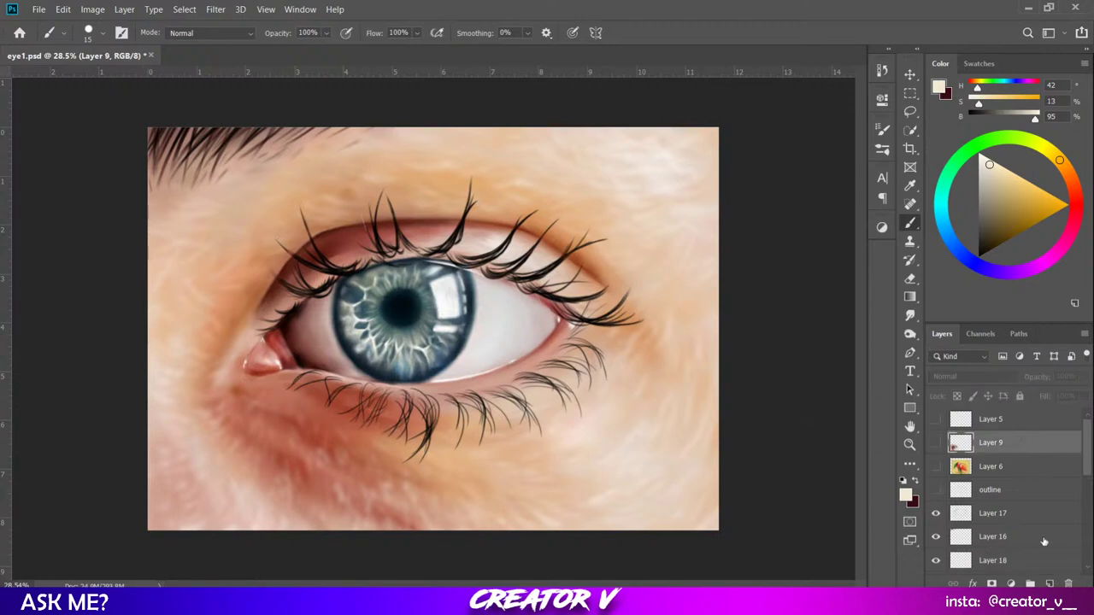
click(1050, 583)
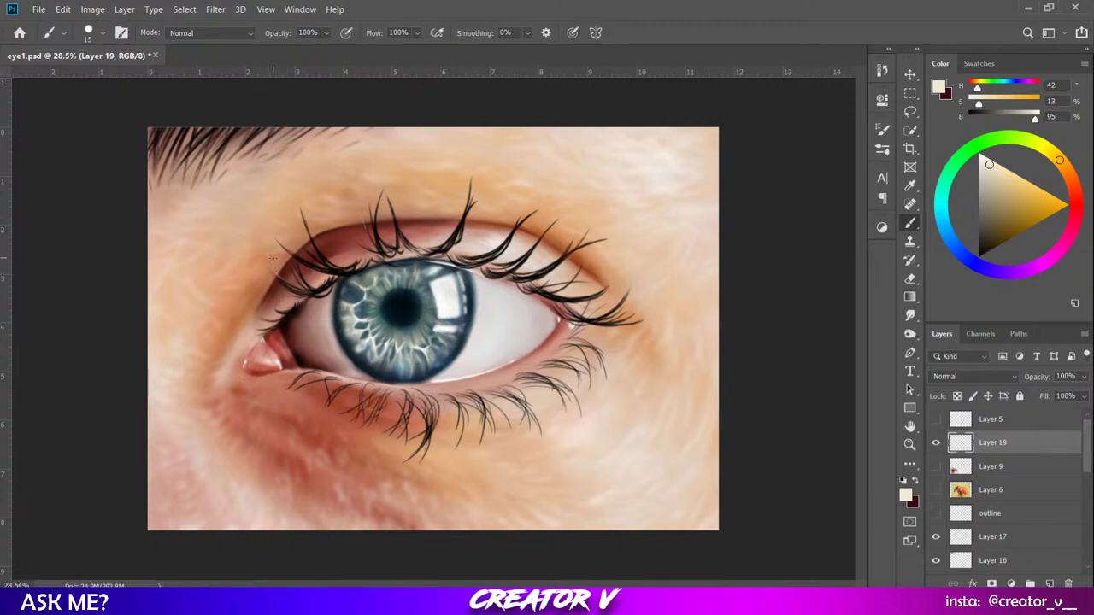
Paint fine cream highlight hairs among the inner upper lashes at 15 px, lightening the colour to hue 42, saturation 7%, brightness 95%.
scroll(274, 258, up, 4)
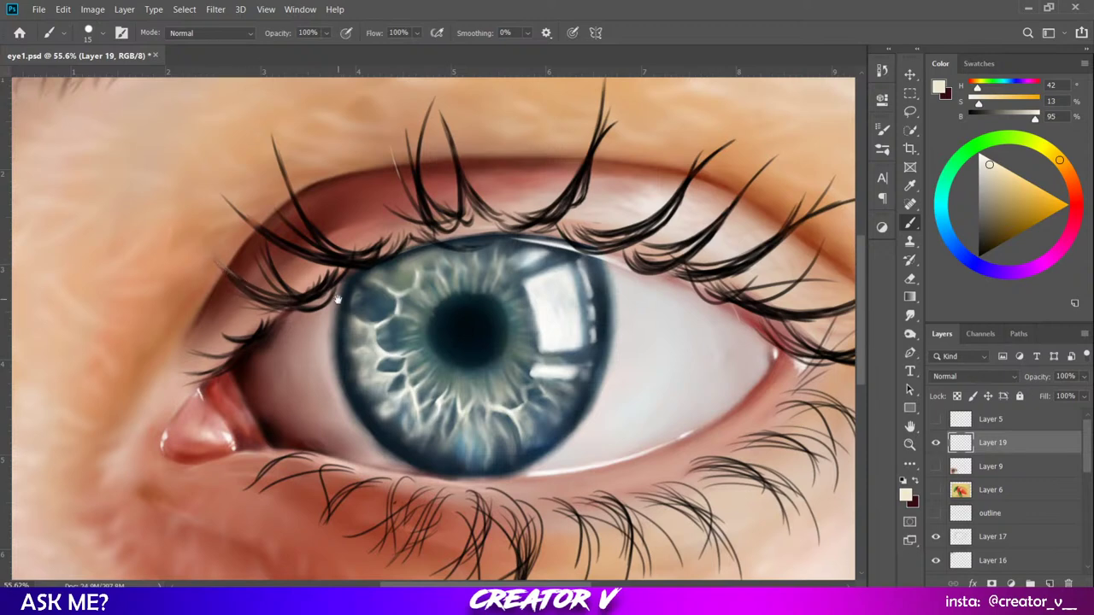
drag(337, 299, 425, 276)
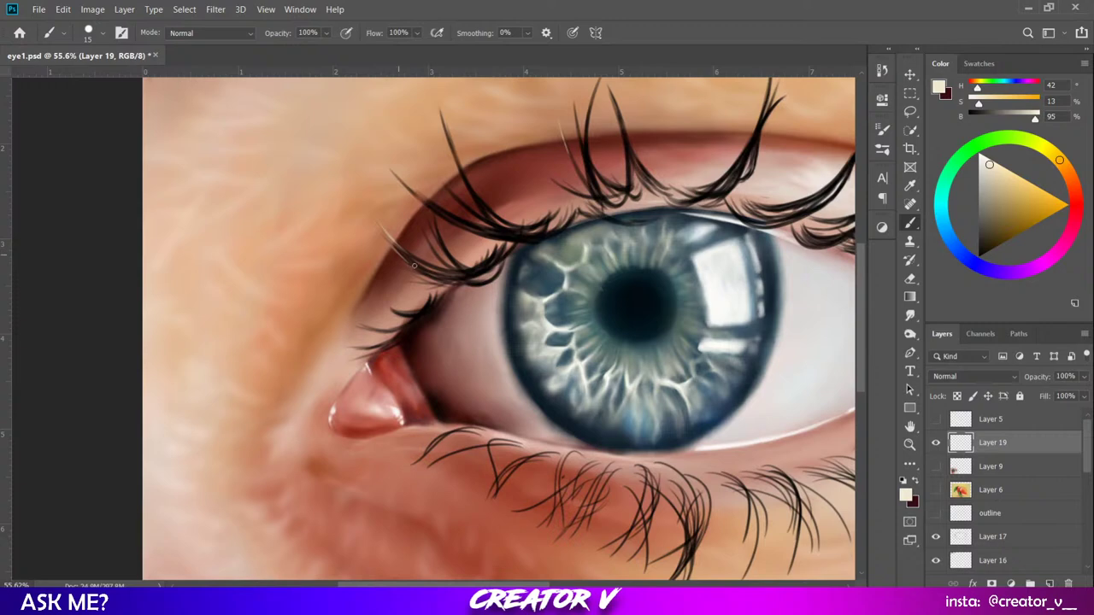
drag(413, 266, 381, 230)
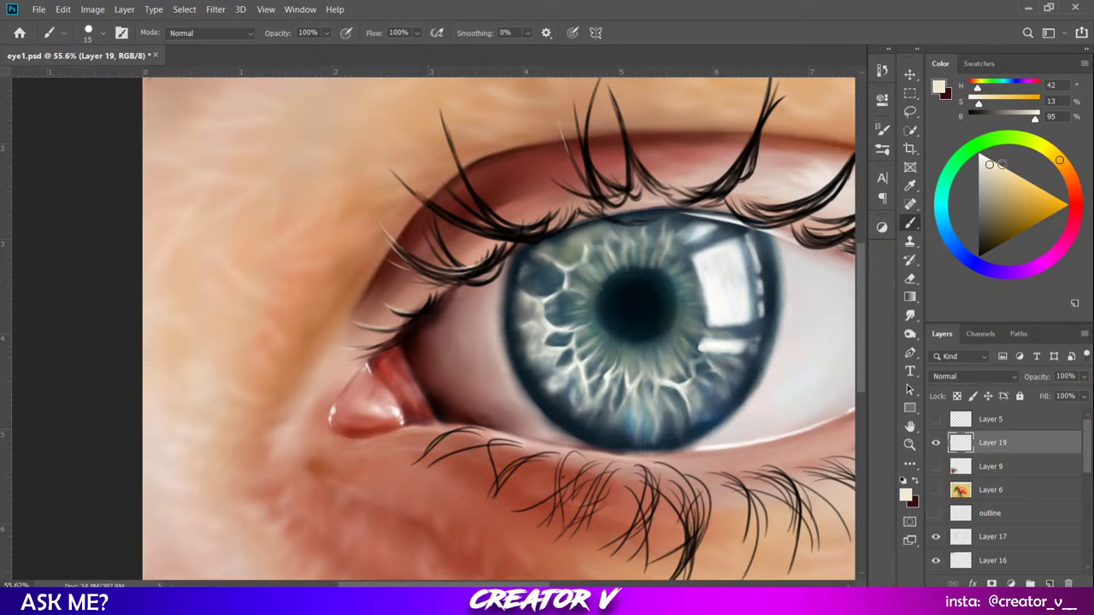
click(985, 162)
click(984, 161)
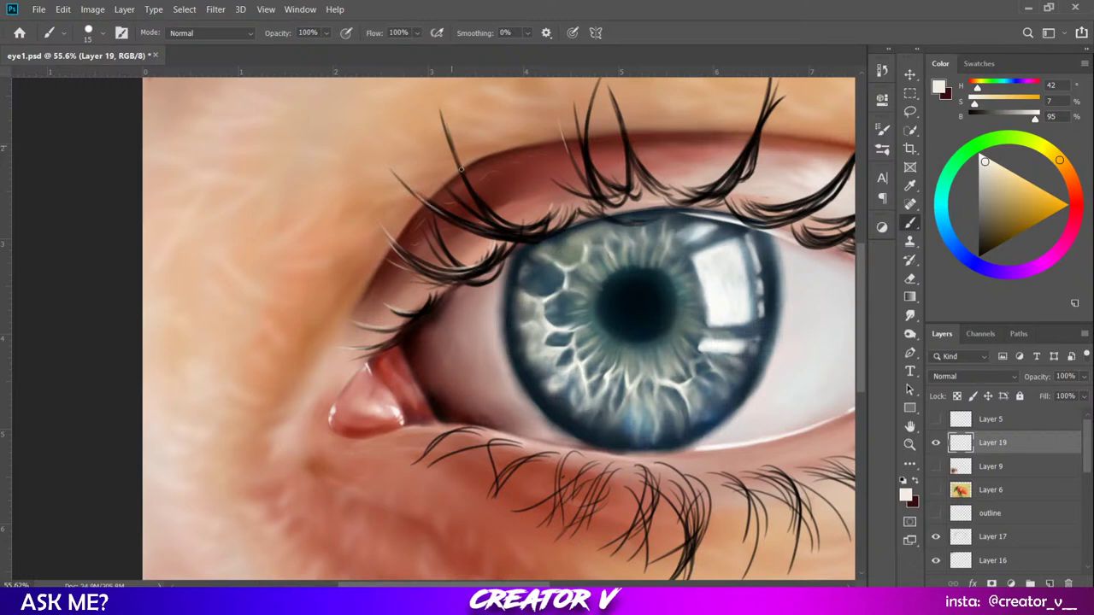
Paint fine cream highlight hairs among the inner and central upper lashes on Layer 19 with the 15 px brush.
drag(461, 168, 463, 181)
scroll(362, 187, down, 2)
scroll(636, 185, up, 2)
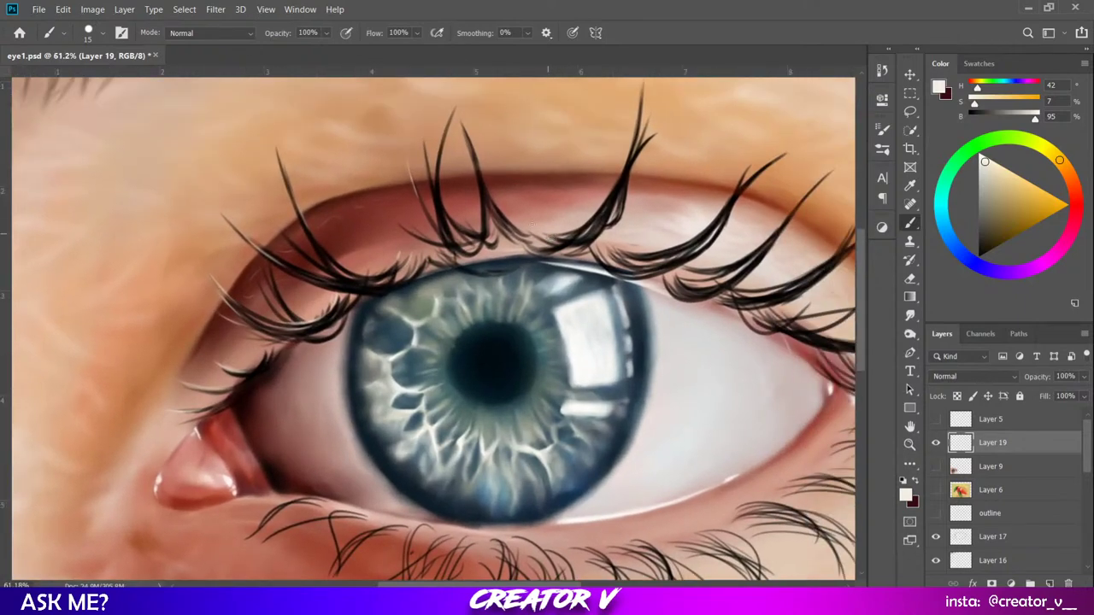
scroll(523, 222, up, 3)
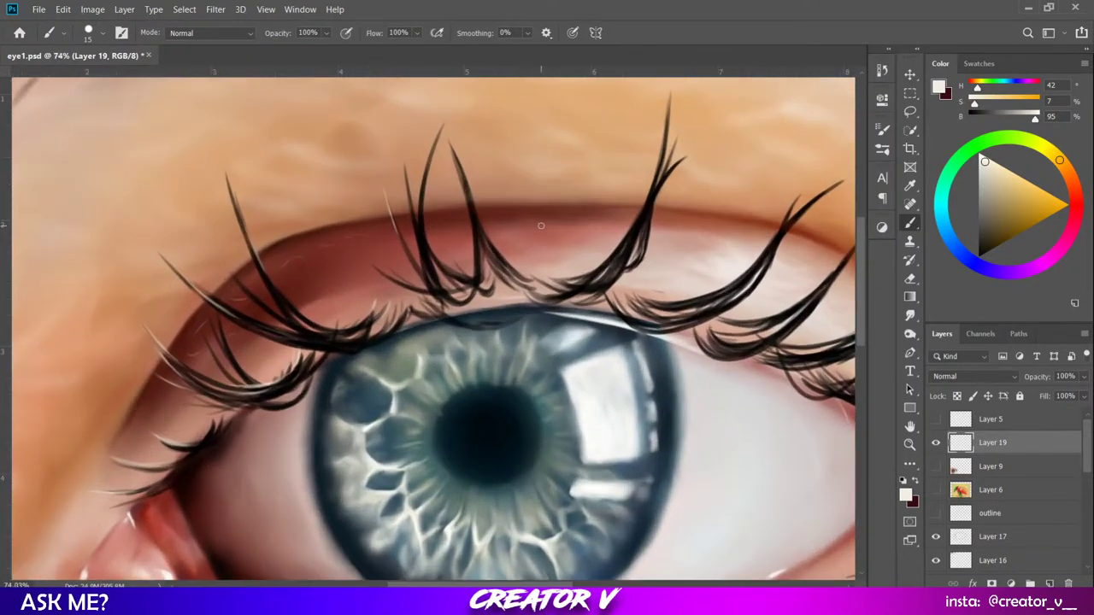
scroll(540, 226, up, 2)
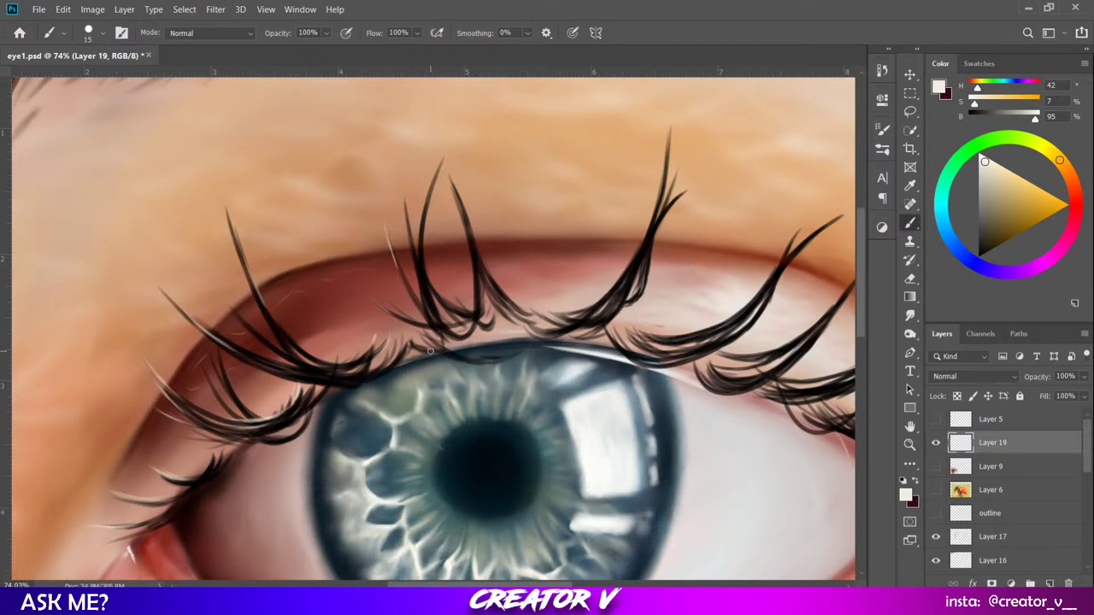
scroll(430, 351, down, 2)
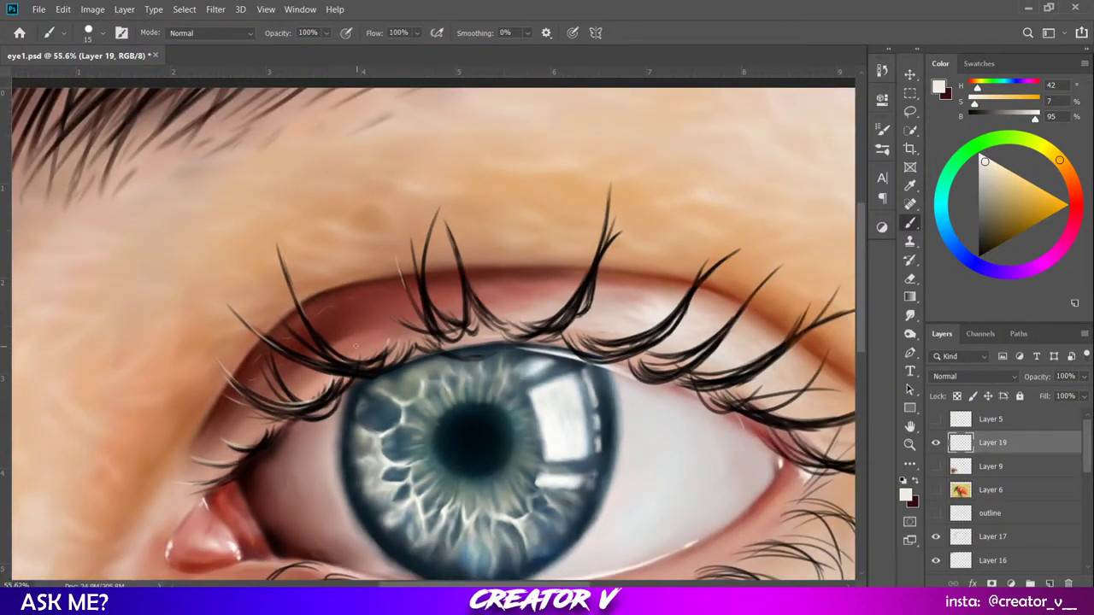
Reduce the brush to 10 px and paint thin cream highlight hairs between the central upper lashes.
key(bracketleft)
drag(414, 263, 422, 306)
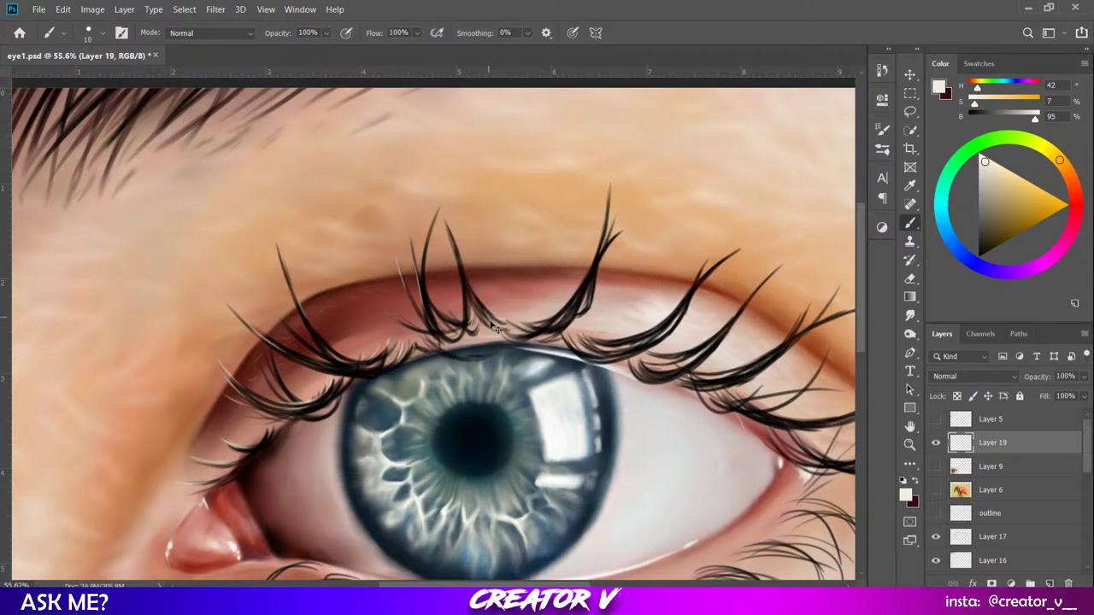
drag(503, 328, 488, 300)
scroll(459, 295, down, 2)
scroll(477, 286, up, 1)
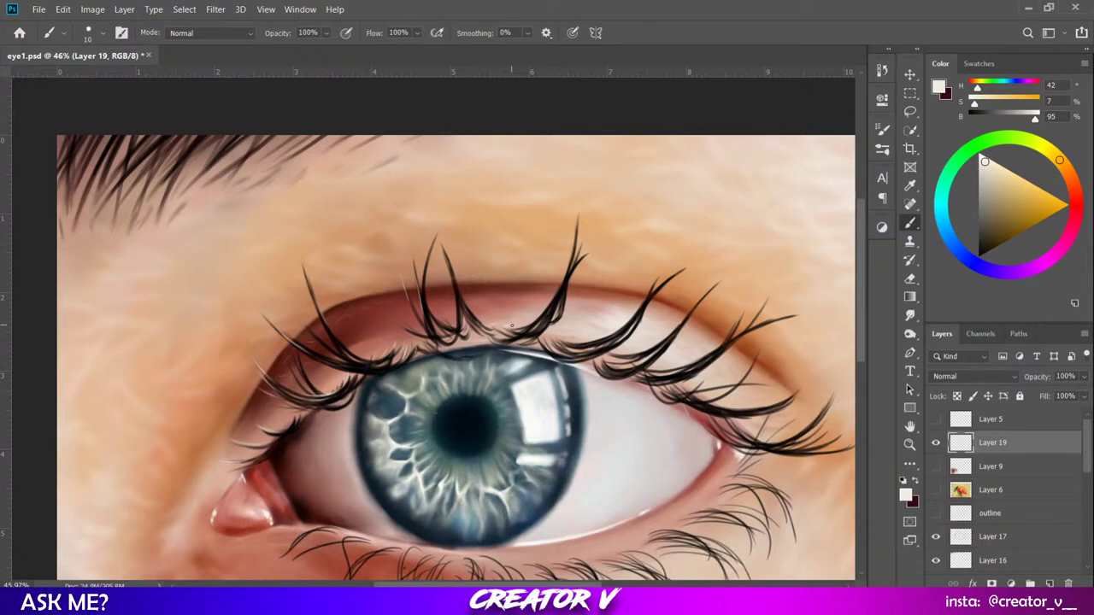
drag(503, 335, 530, 330)
key(ctrl+shift+e)
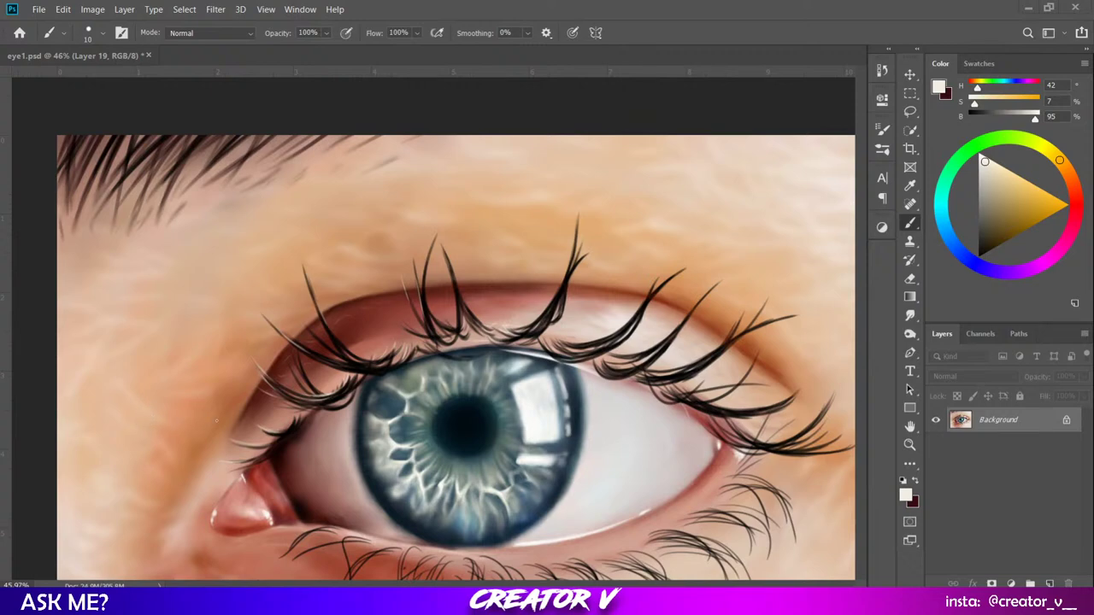
key(ctrl+z)
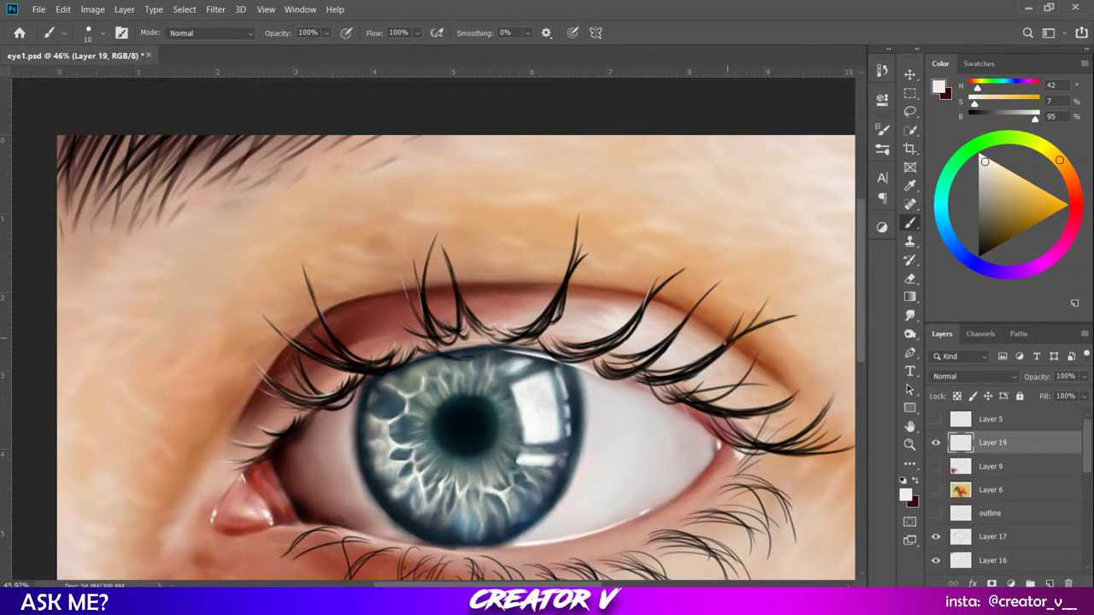
drag(725, 388, 677, 311)
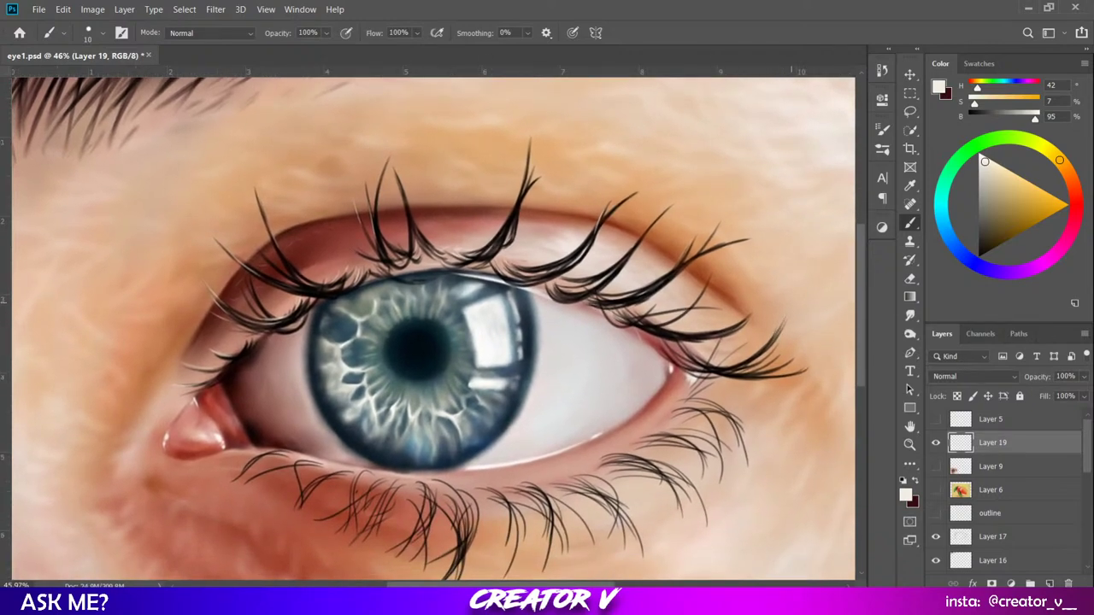
drag(623, 419, 709, 383)
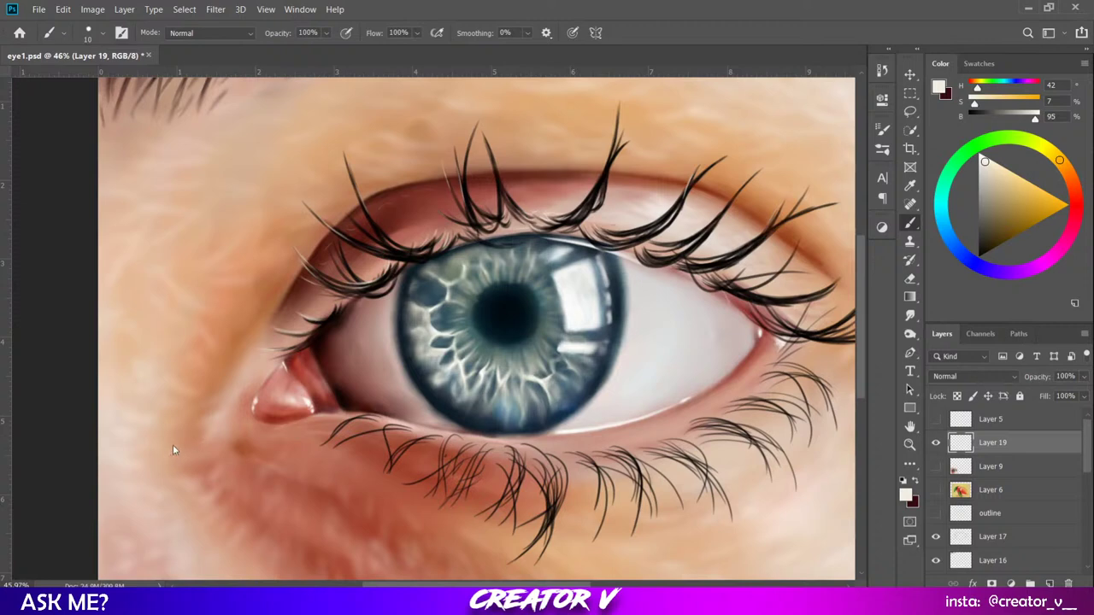
key(ctrl+shift+e)
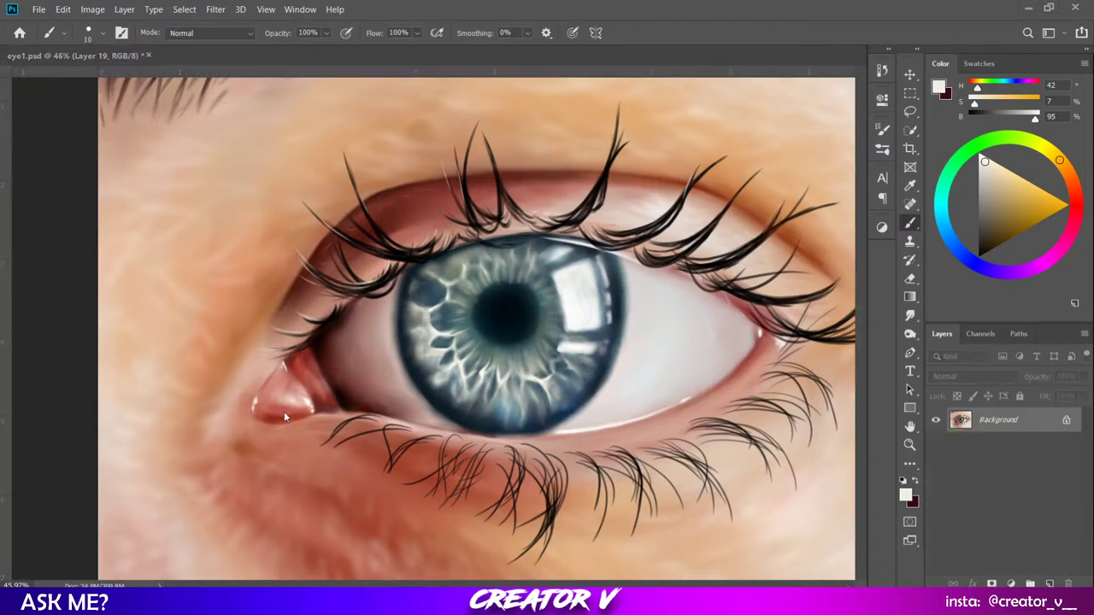
key(ctrl+z)
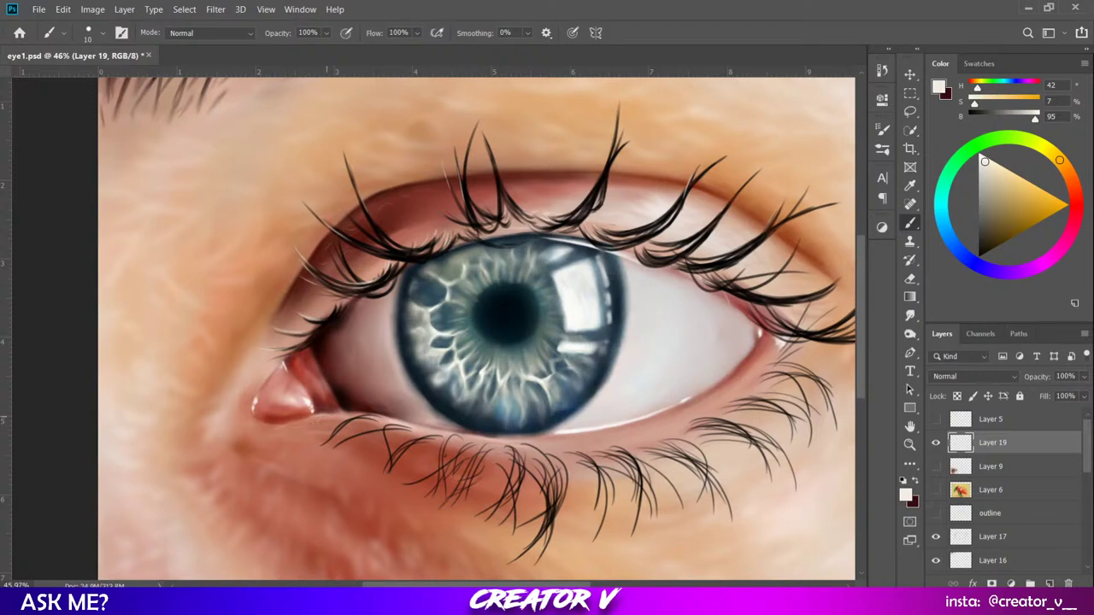
Paint fine cream highlight hairs along the inner lower lashes, undoing the last stroke.
drag(329, 412, 304, 414)
key(ctrl+z)
scroll(437, 476, down, 2)
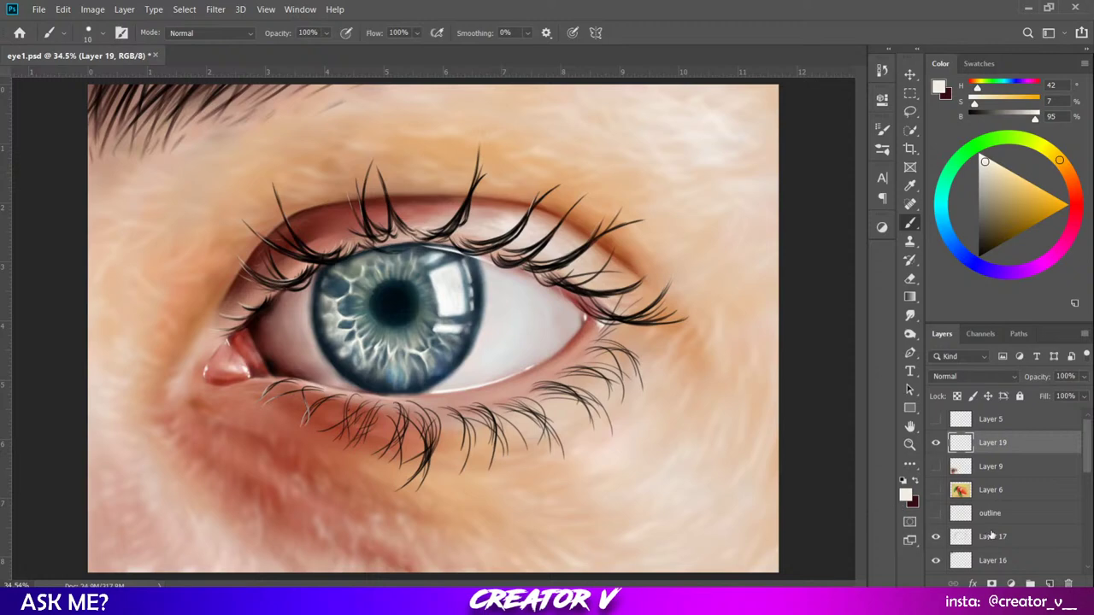
Add a new layer above Layer 11 and clip it to that eyelash layer.
scroll(991, 536, down, 2)
scroll(971, 545, down, 2)
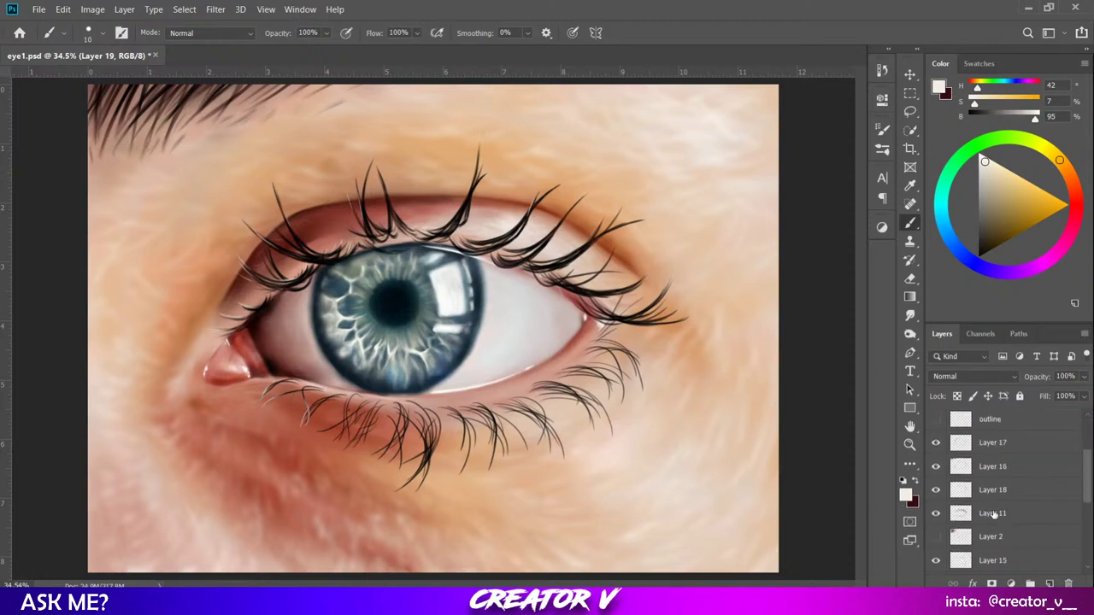
click(992, 513)
click(1050, 584)
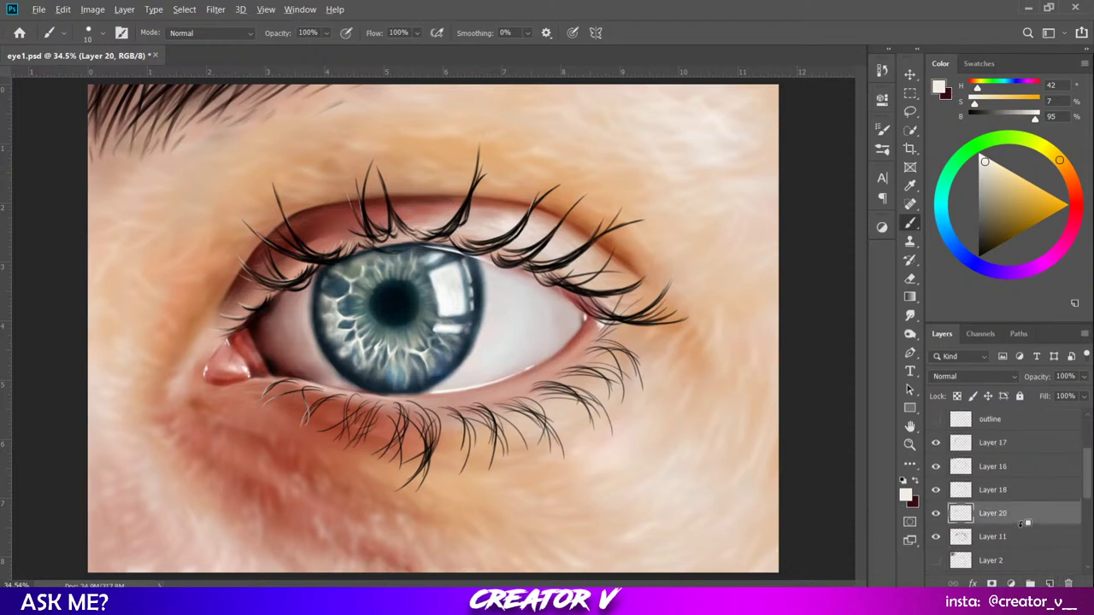
alt+click(1025, 524)
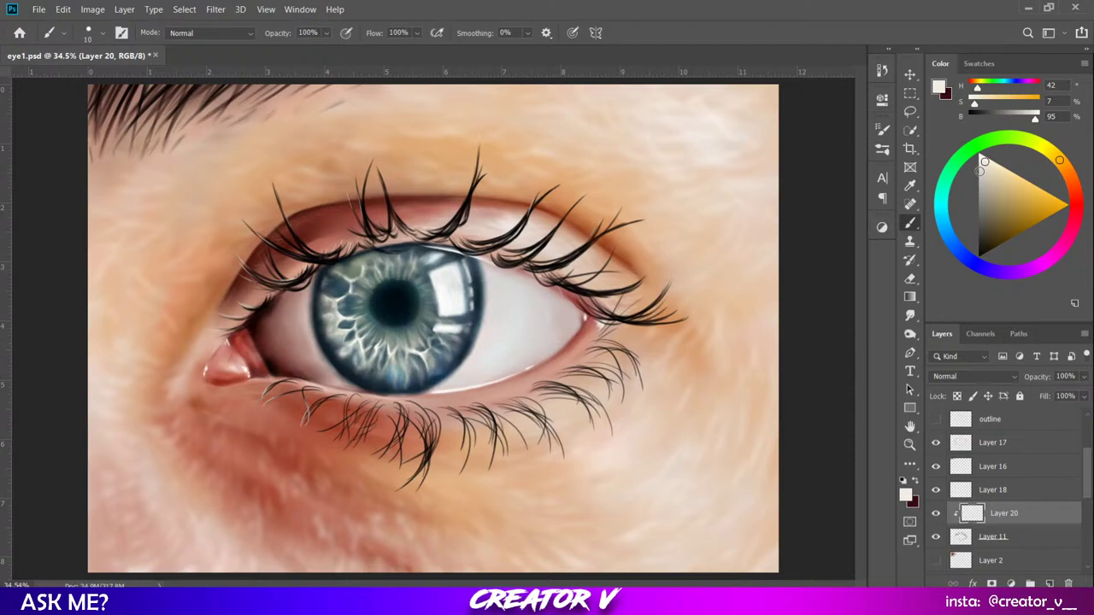
Enlarge the brush to 45 px and lighten the tips of the central lower lashes with cream on the clipped layer.
key(bracketright)
key(bracketright)
key(bracketright)
key(bracketright)
key(bracketright)
key(bracketright)
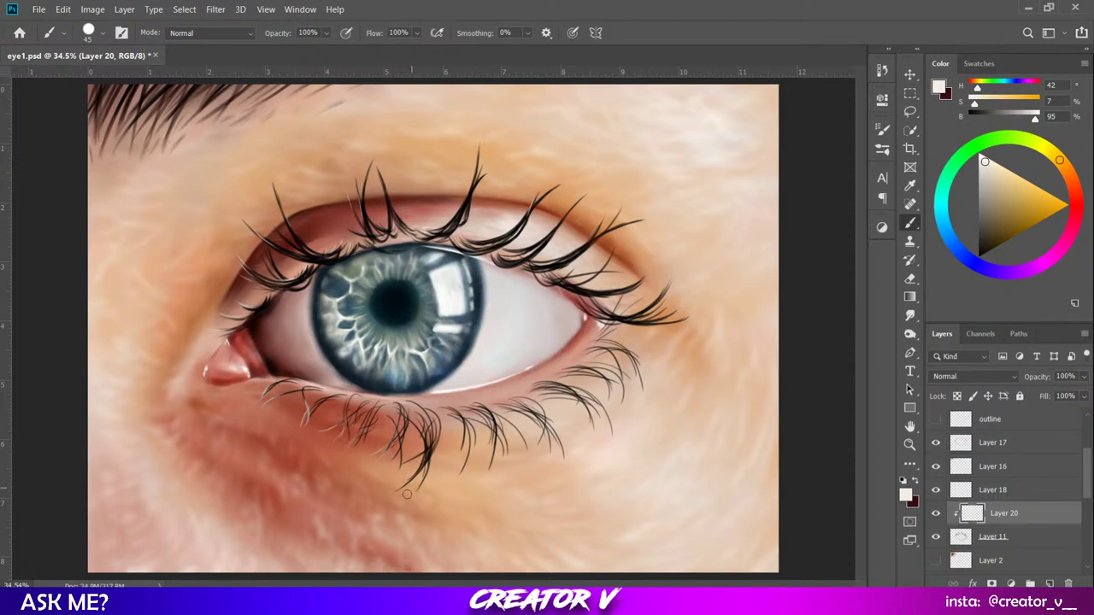
drag(417, 485, 419, 463)
key(ctrl+minus)
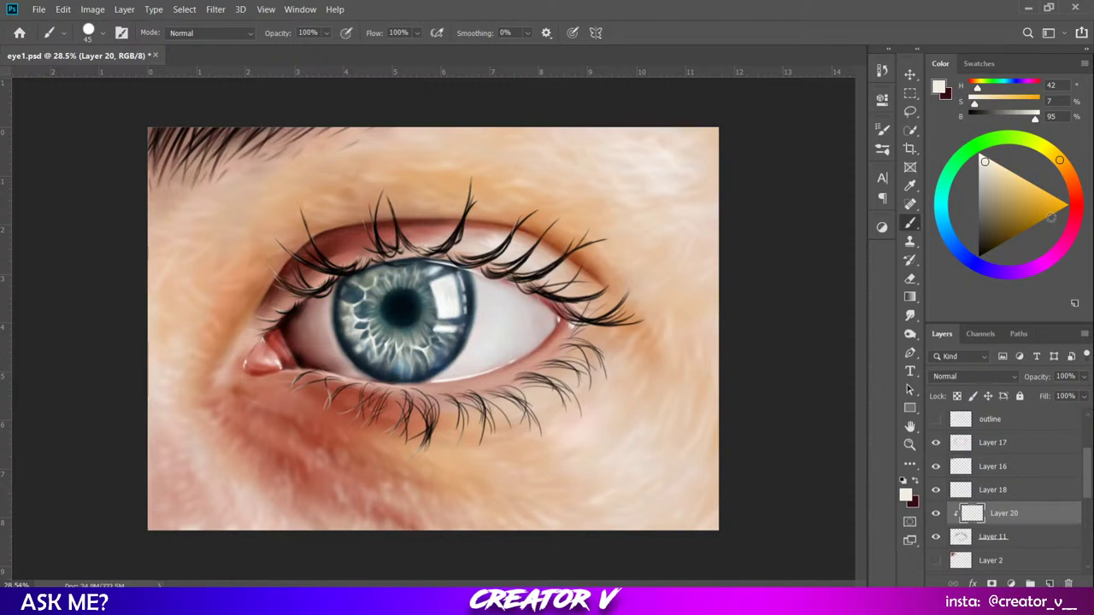
Choose a dark orange-brown brush colour (hue 26, saturation 93%, brightness 48%).
click(1073, 185)
drag(1073, 186, 1074, 187)
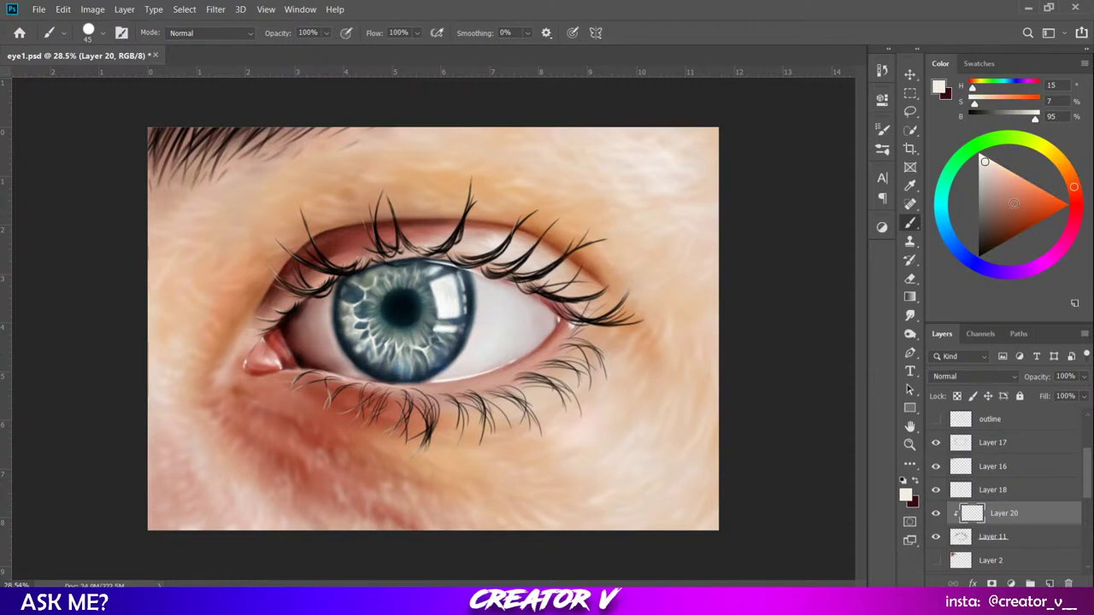
drag(1014, 202, 1020, 230)
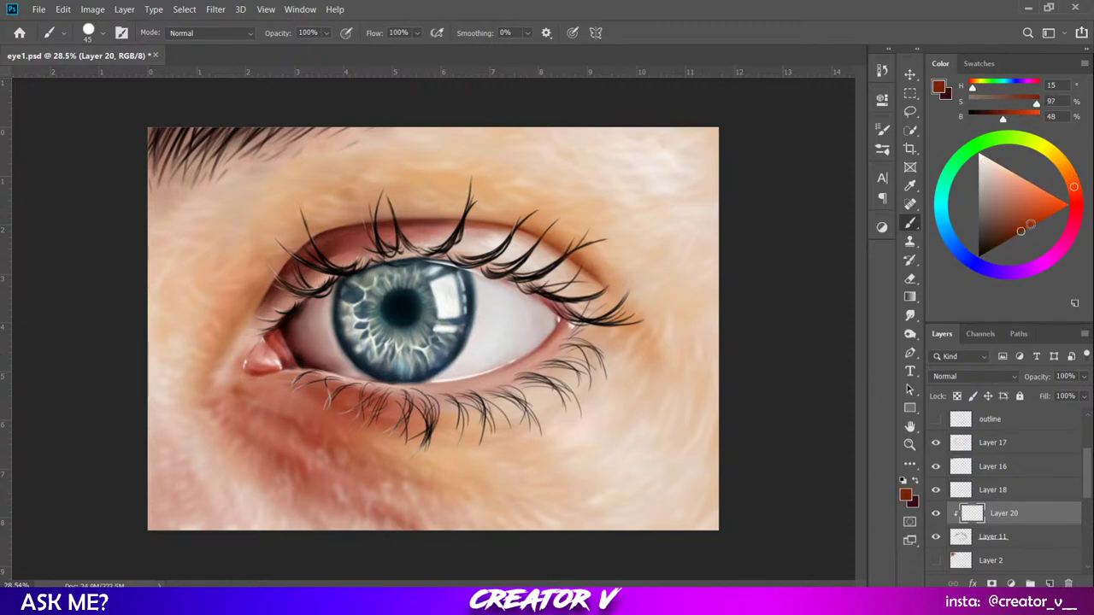
drag(1073, 185, 1069, 175)
click(1019, 229)
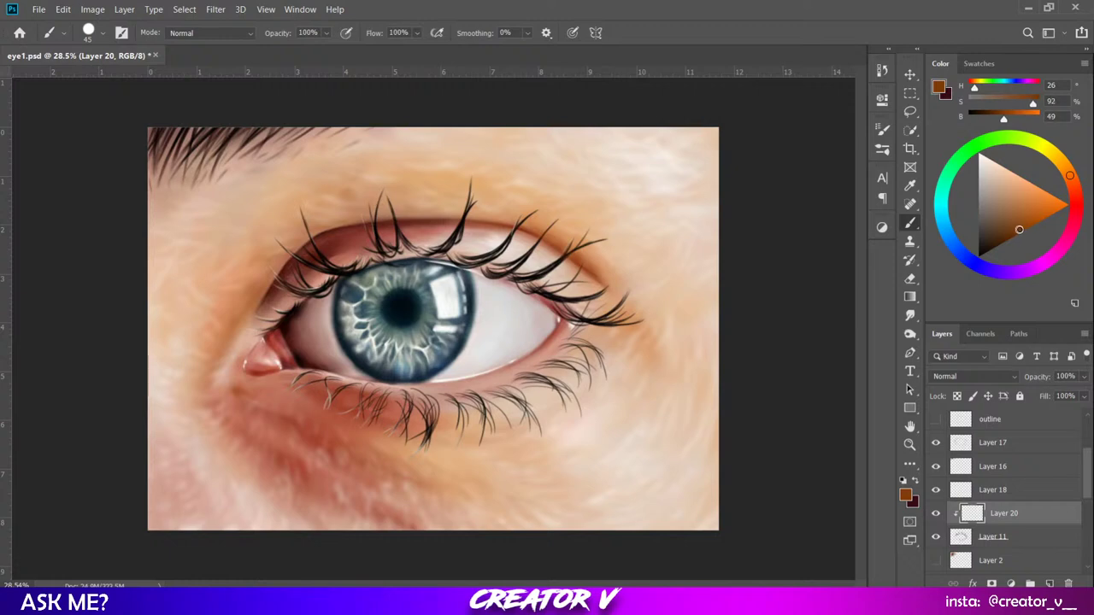
click(1018, 231)
Tint the outer lower lashes brown with a soft 150 px brush, and shift the brush colour to hue 11.
key(bracketright)
key(bracketright)
key(bracketright)
key(bracketright)
key(bracketright)
key(bracketright)
key(bracketright)
key(bracketright)
key(shift+bracketleft)
key(shift+bracketleft)
key(shift+bracketleft)
key(shift+bracketleft)
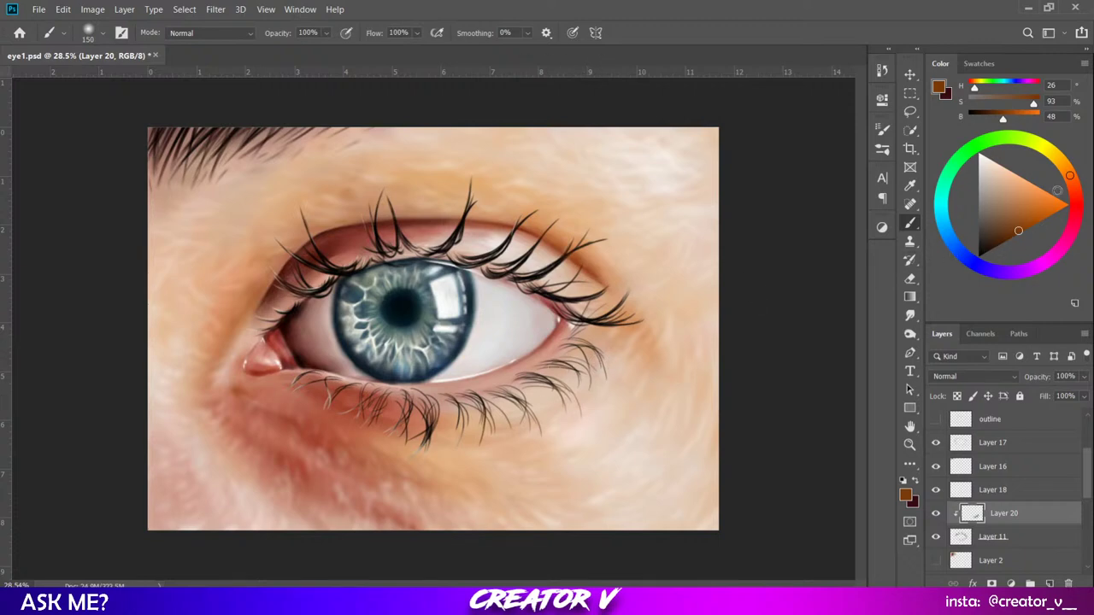
drag(1070, 189, 1075, 194)
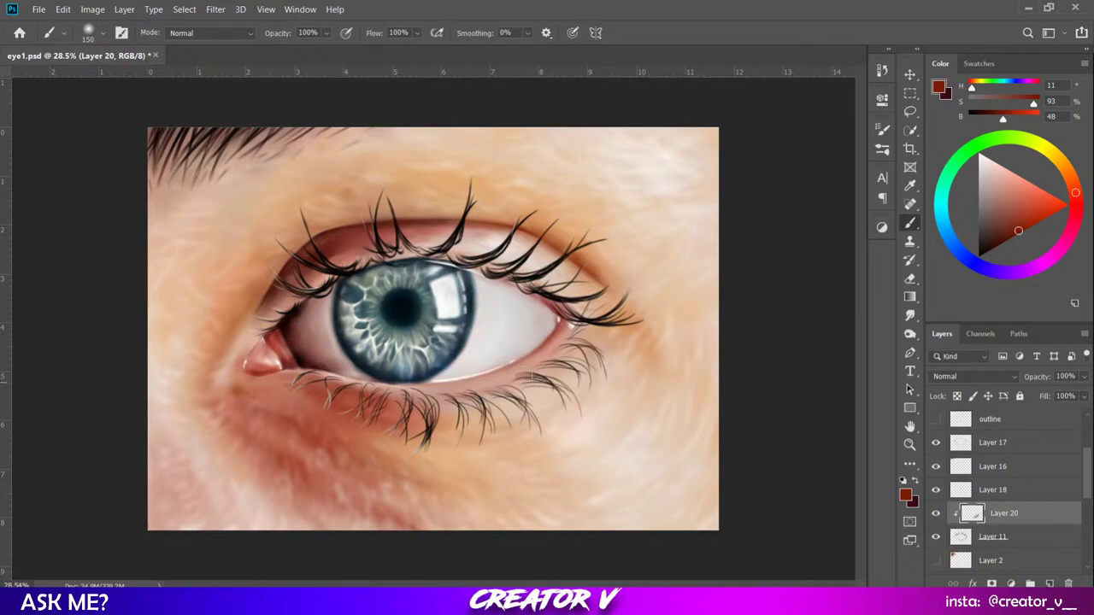
Soften the outer lower lashes on Layer 11 with the Smudge tool at 30 px and 12% strength.
scroll(396, 359, up, 1)
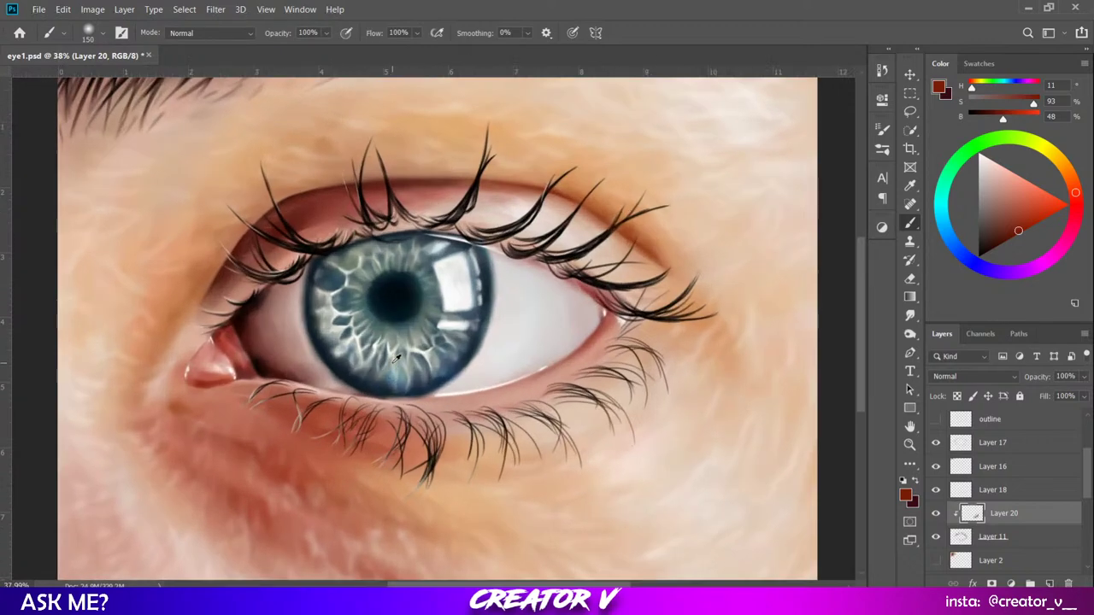
scroll(395, 359, up, 3)
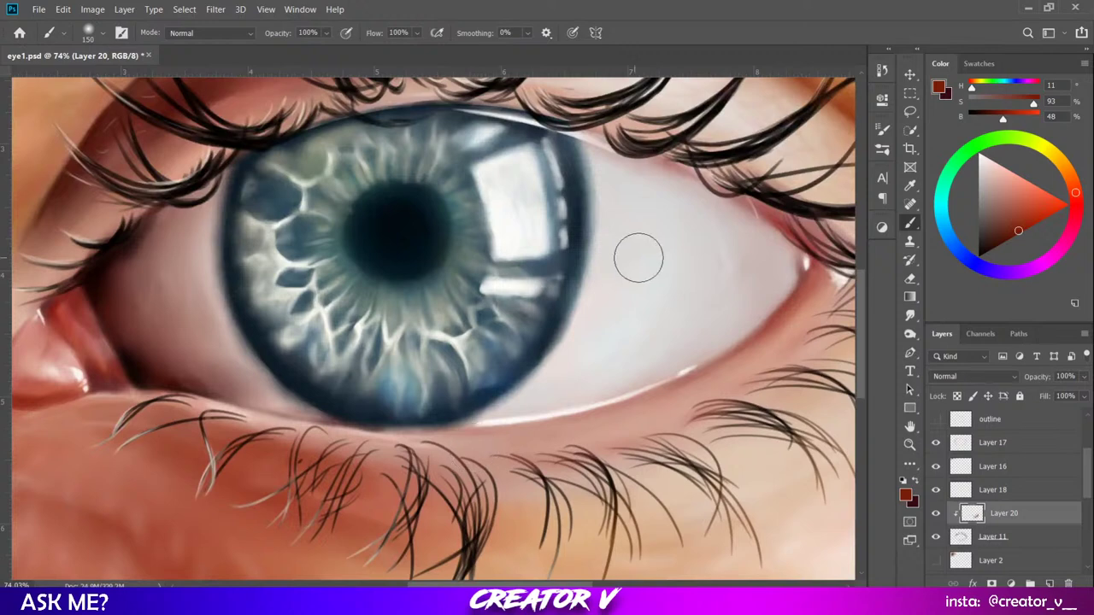
click(910, 315)
click(1001, 537)
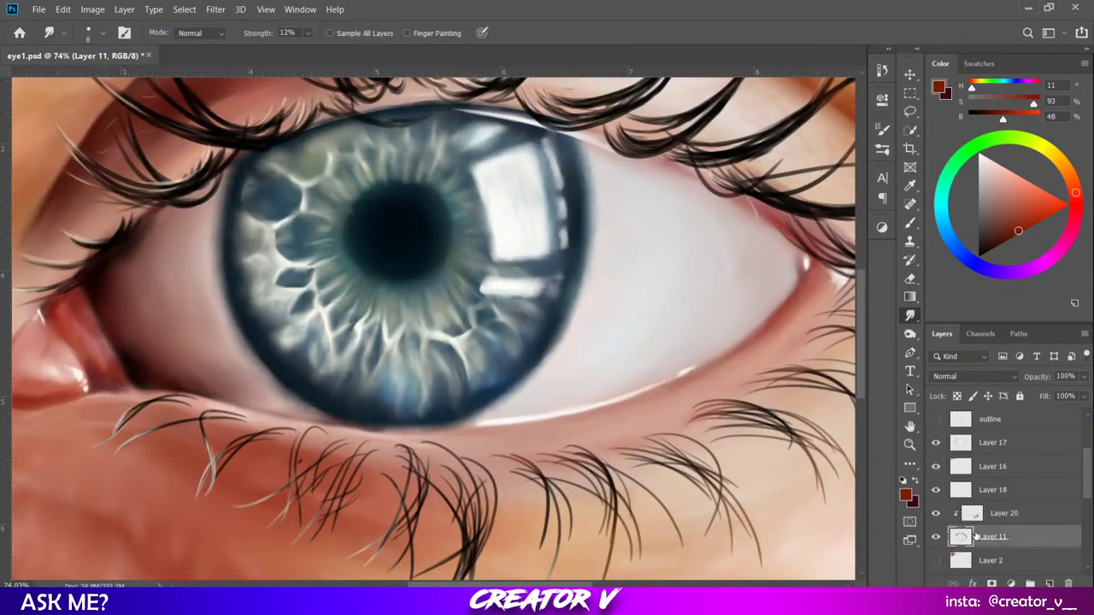
key(bracketright)
key(bracketright)
key(bracketright)
scroll(698, 453, right, 4)
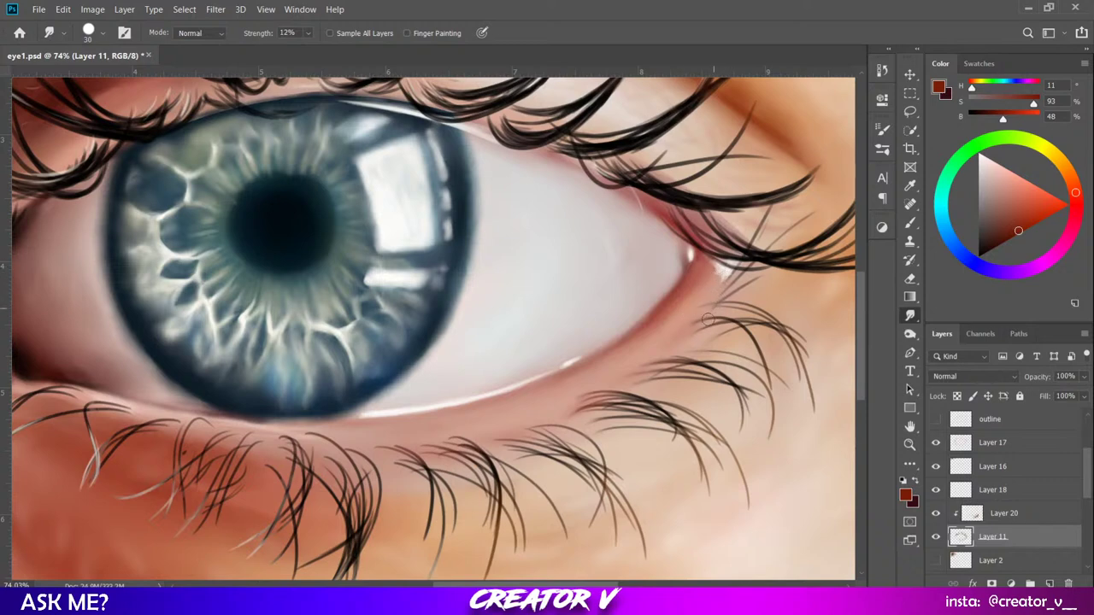
drag(708, 319, 793, 217)
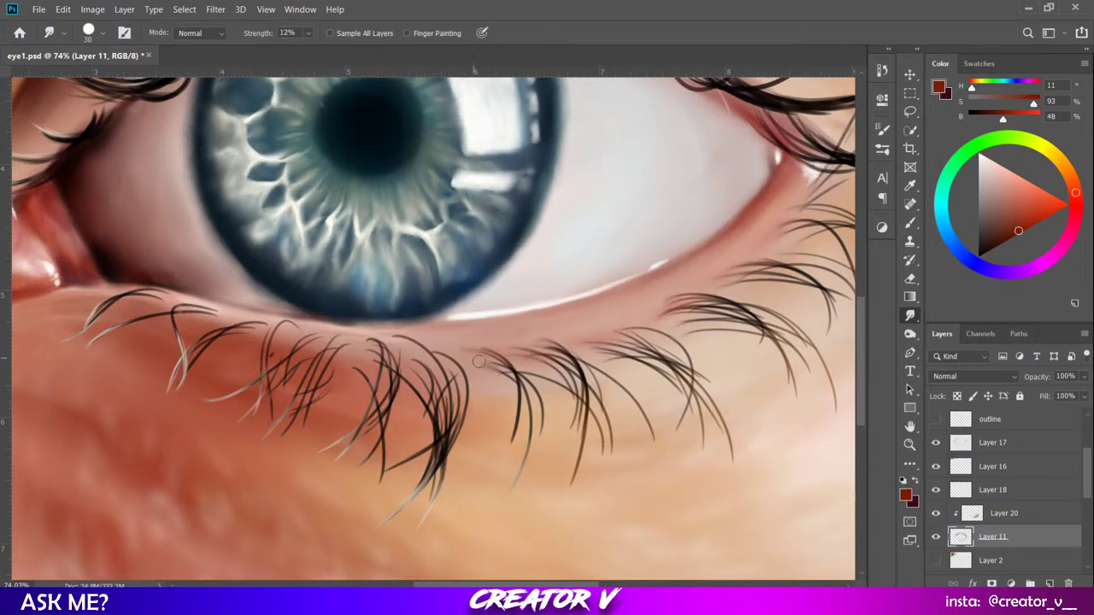
Smudge the roots of the central and inner lower lashes to blend them into the lid.
scroll(606, 415, left, 3)
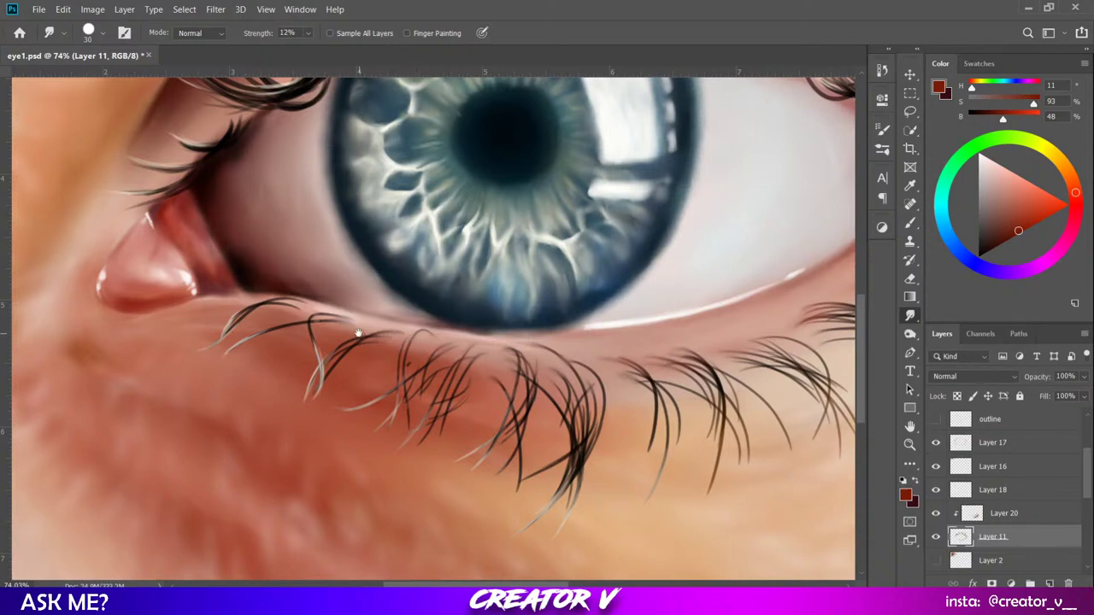
drag(358, 328, 466, 335)
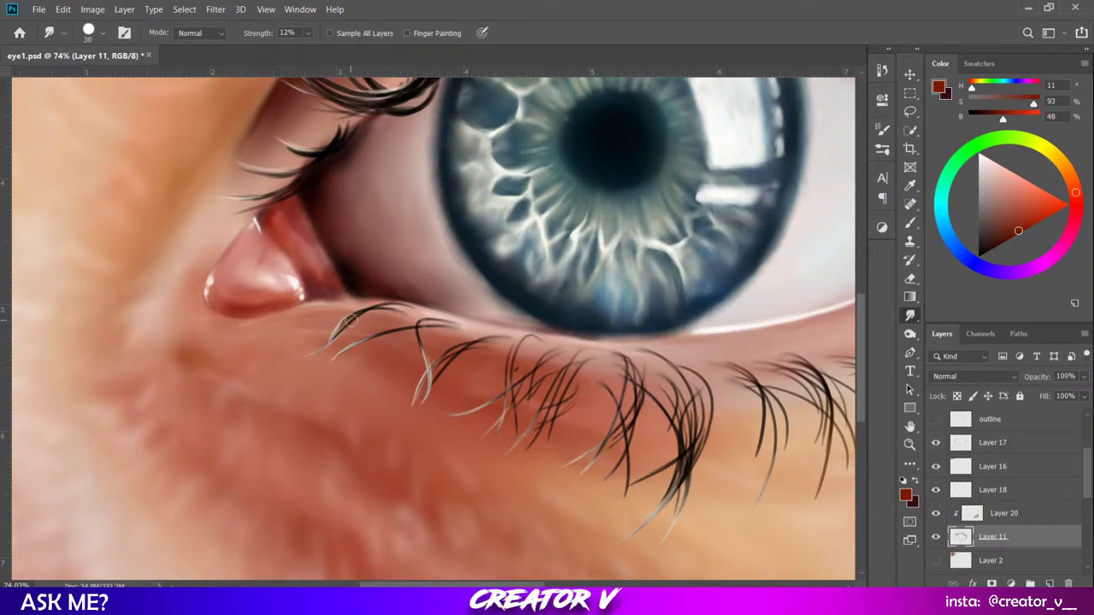
scroll(325, 330, down, 3)
mouse_move(421, 259)
mouse_down()
mouse_move(480, 327)
mouse_move(480, 349)
mouse_up()
scroll(480, 327, up, 1)
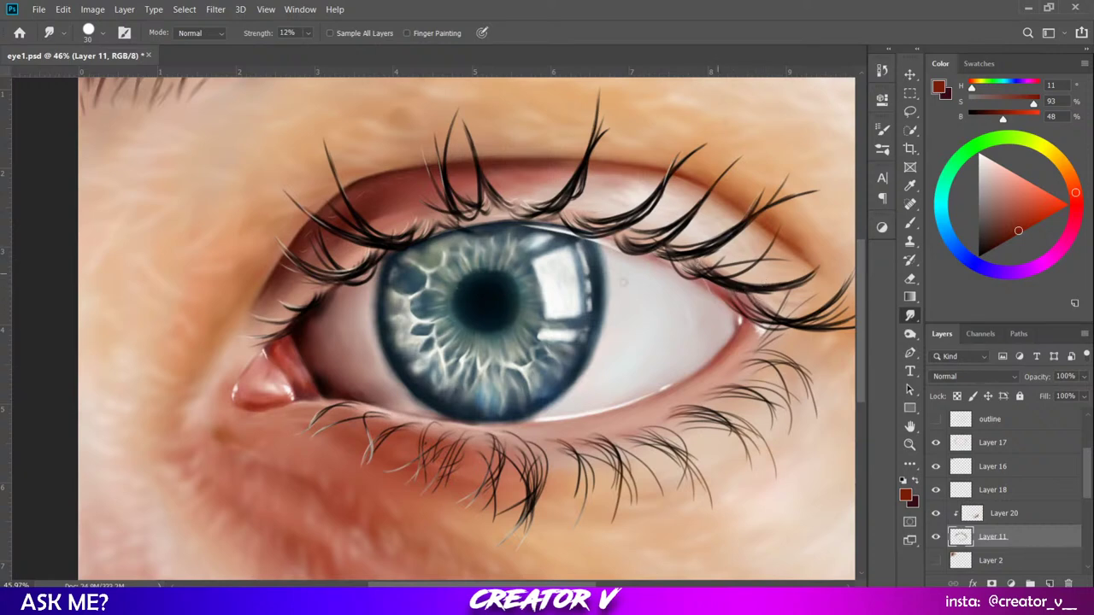
scroll(623, 281, down, 5)
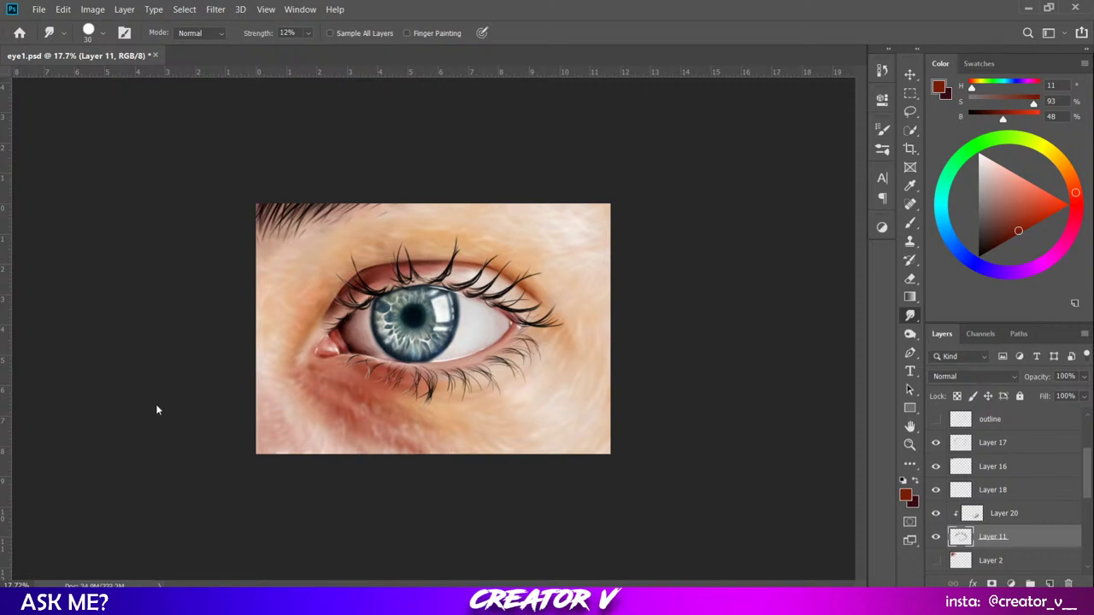
key(F12)
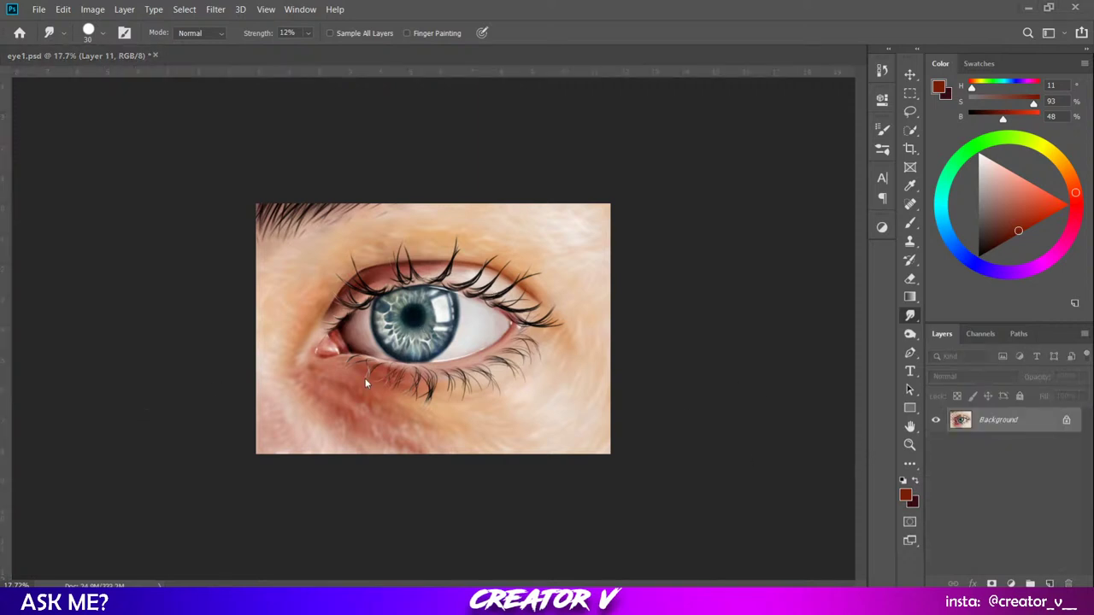
scroll(960, 547, up, 1)
scroll(963, 530, down, 3)
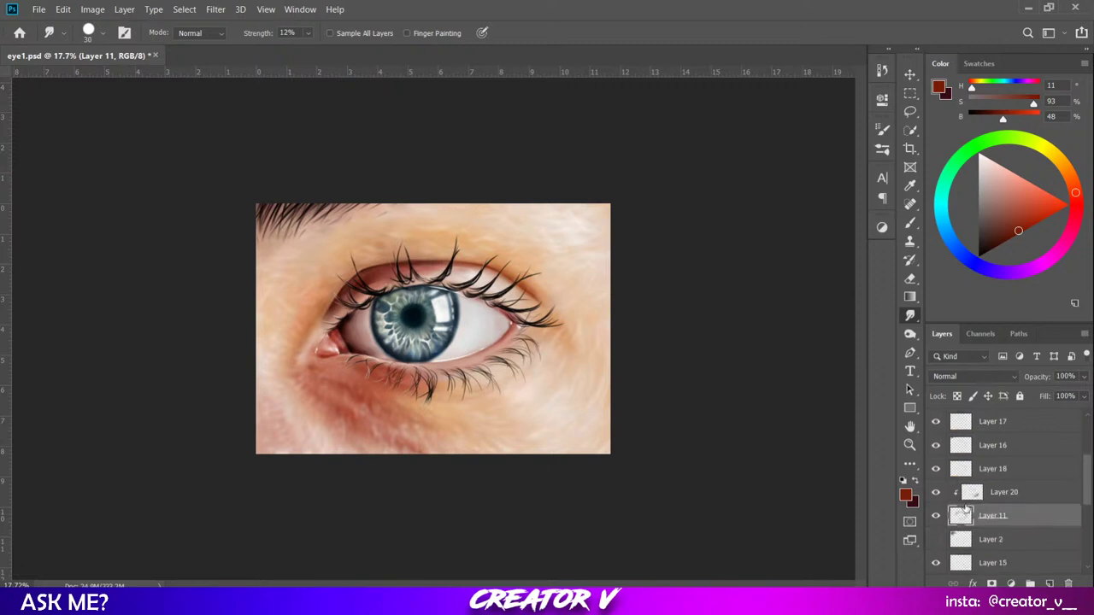
scroll(964, 513, up, 3)
scroll(966, 507, up, 2)
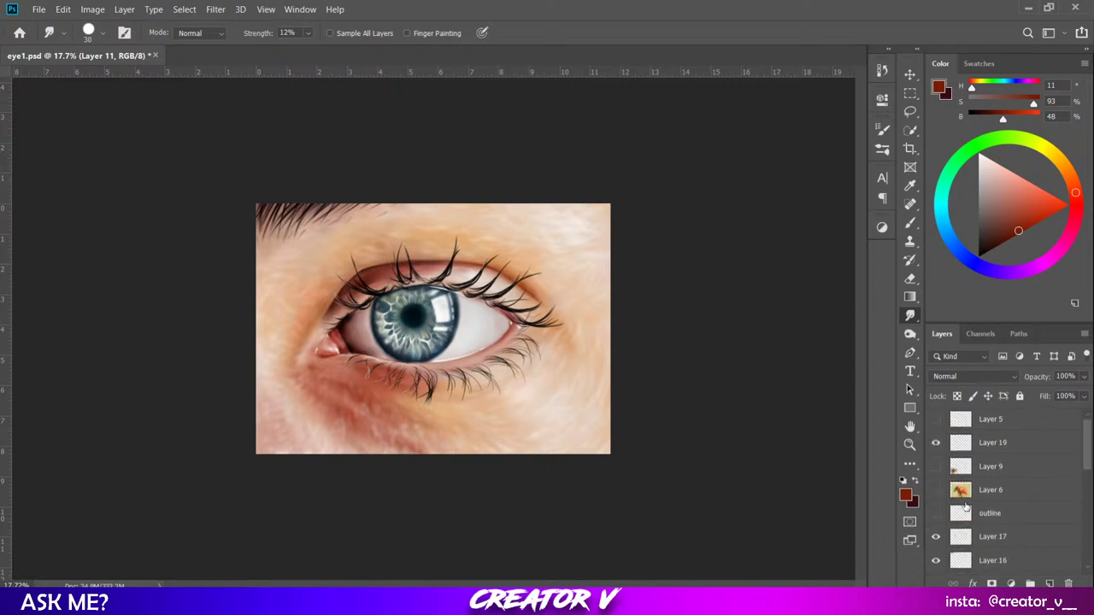
Show the reference photo on Layer 2 and examine its lower lashes against the painted ones.
scroll(964, 506, down, 9)
scroll(957, 491, up, 1)
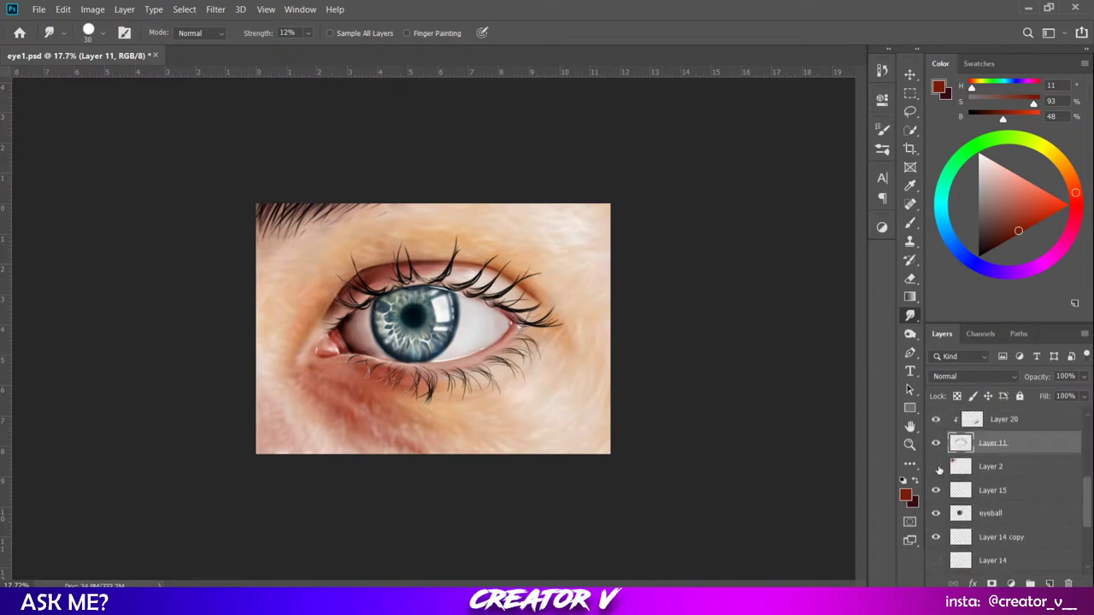
click(936, 467)
scroll(319, 246, up, 8)
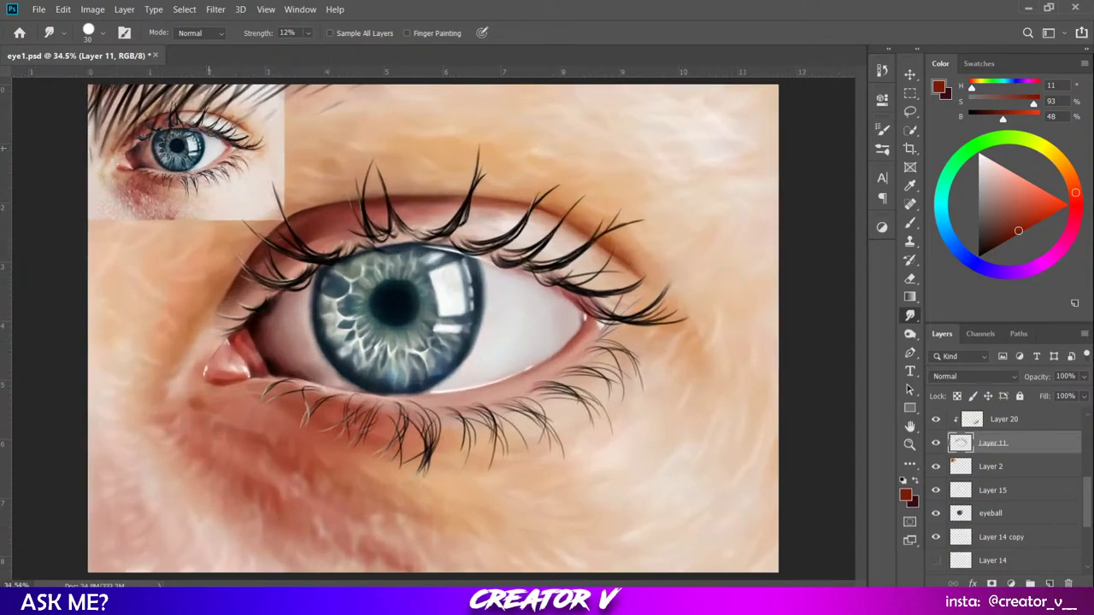
scroll(173, 144, up, 2)
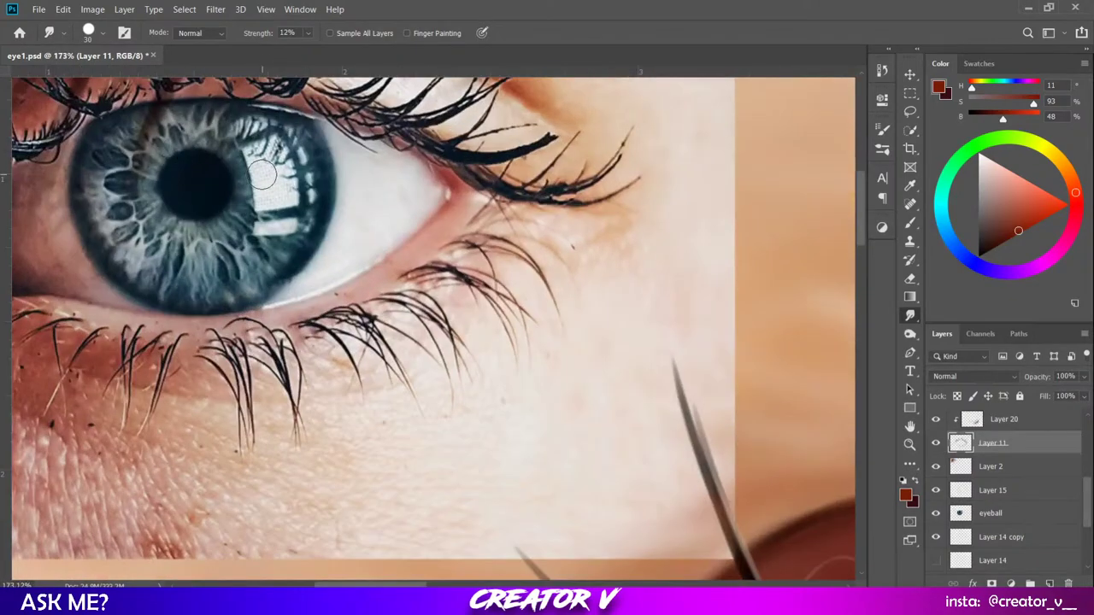
scroll(460, 291, down, 2)
scroll(460, 291, down, 3)
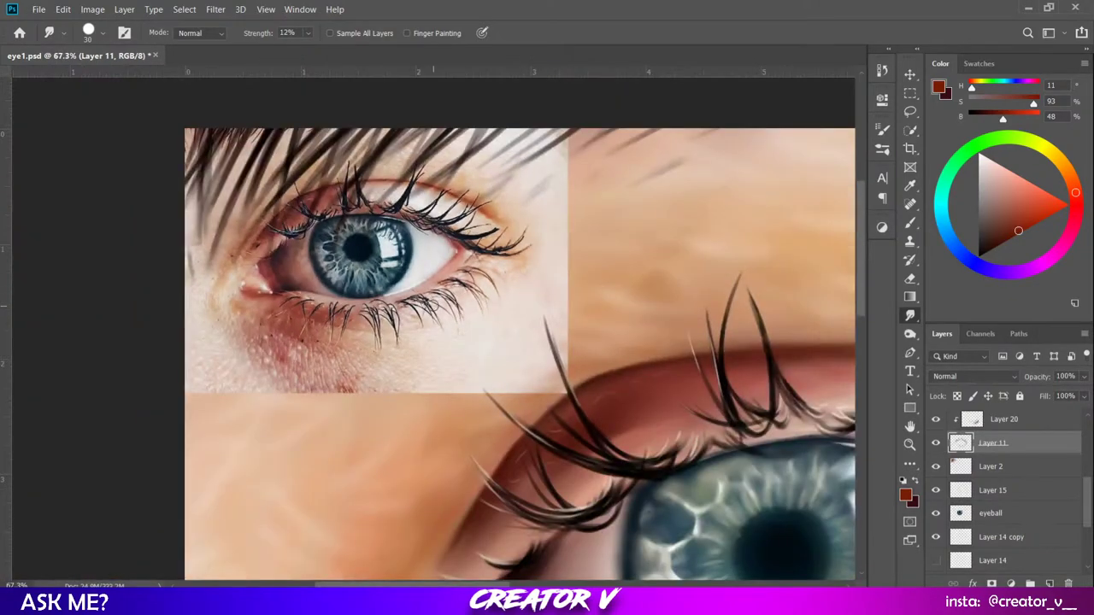
Move the reference photo on Layer 2 clear of the painted eyebrow hairs and examine its lashes up close.
key(v)
click(391, 304)
drag(392, 304, 393, 381)
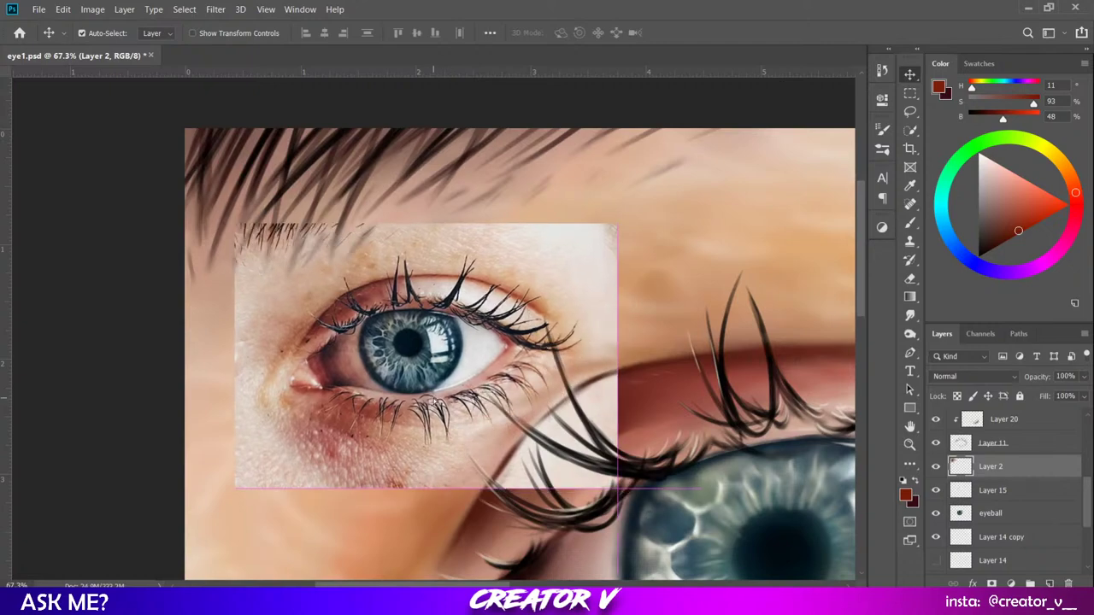
scroll(428, 312, up, 4)
scroll(429, 312, up, 1)
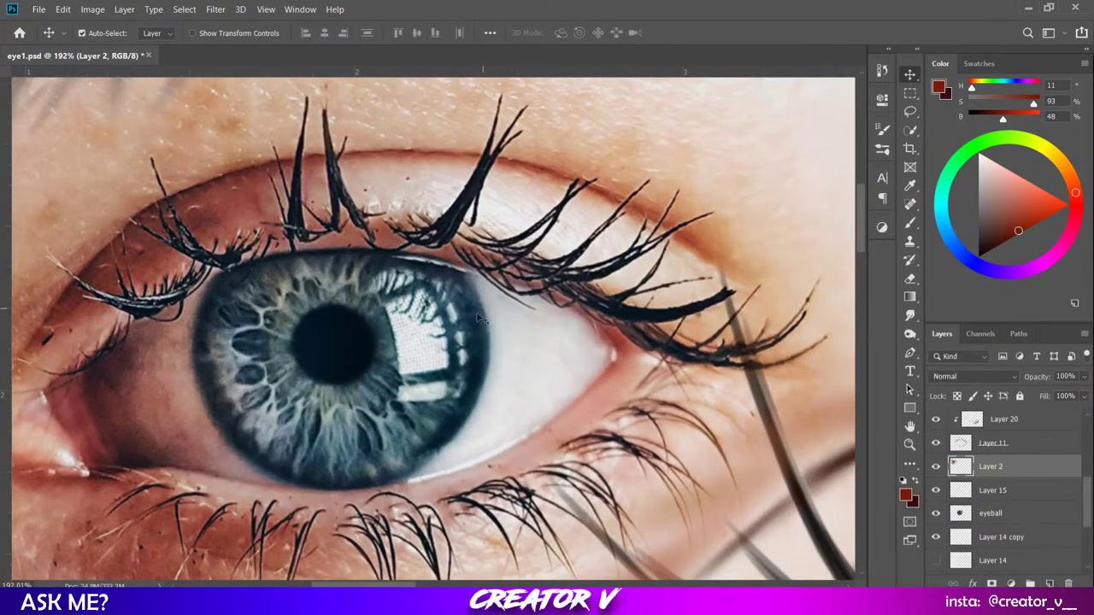
Compare the reference photo with the whole painting and hide Layer 2 again.
scroll(499, 361, down, 2)
scroll(498, 361, down, 8)
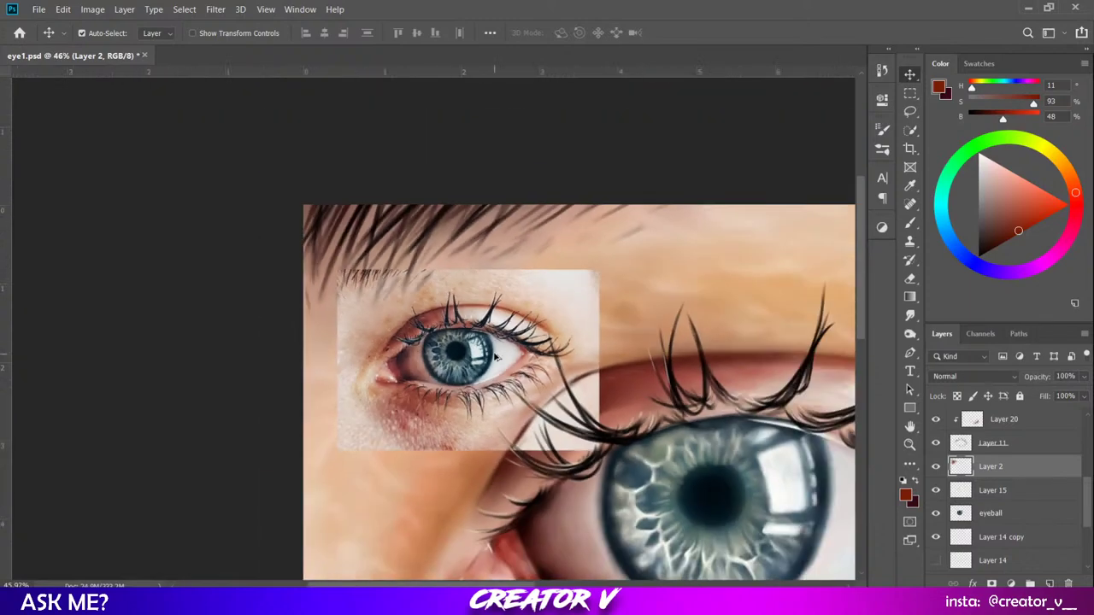
scroll(574, 383, down, 1)
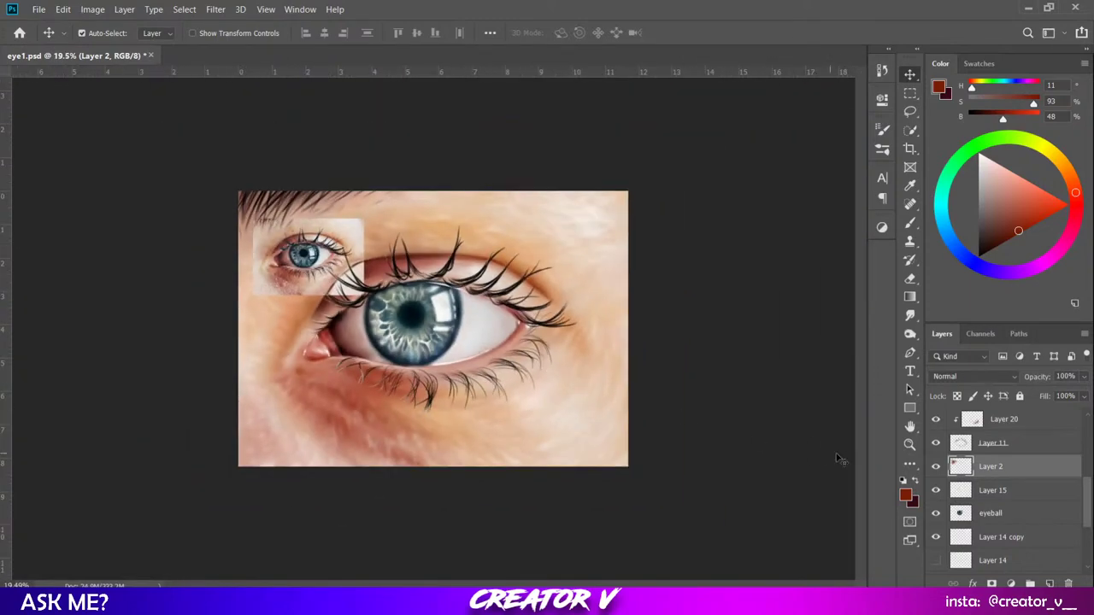
click(936, 466)
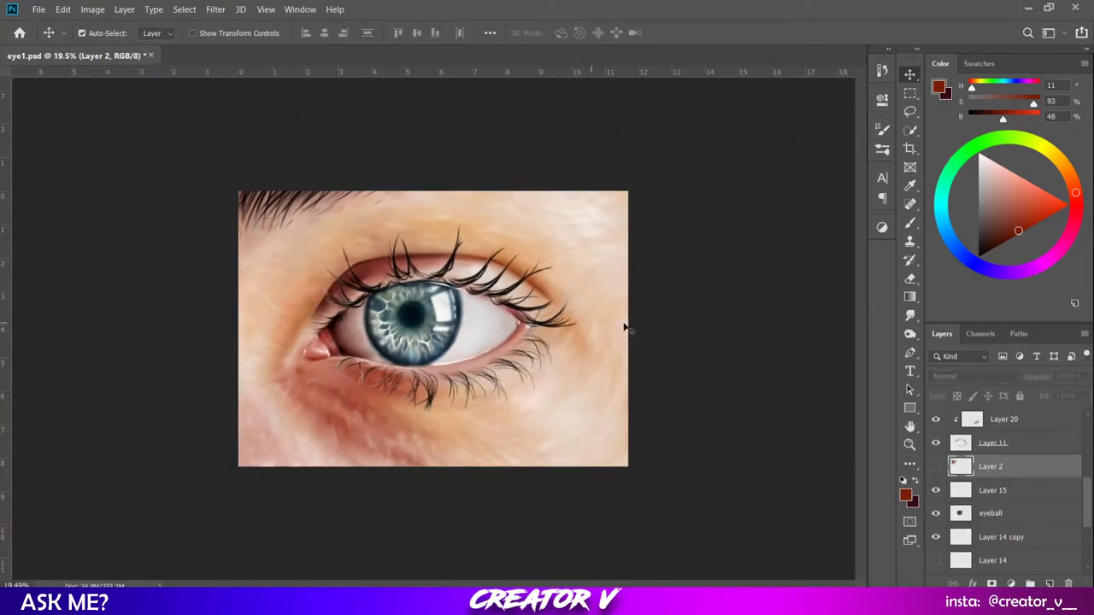